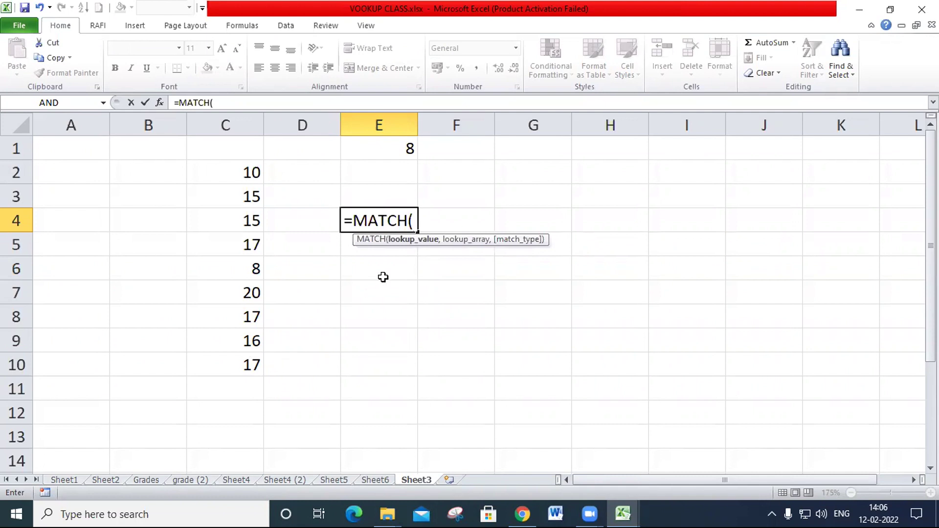
# Complete the MATCH formula in E4 with lookup value E1, lookup array C2:C10 and match type 0 for an exact match.
pyautogui.click(394, 145)
pyautogui.write(',')
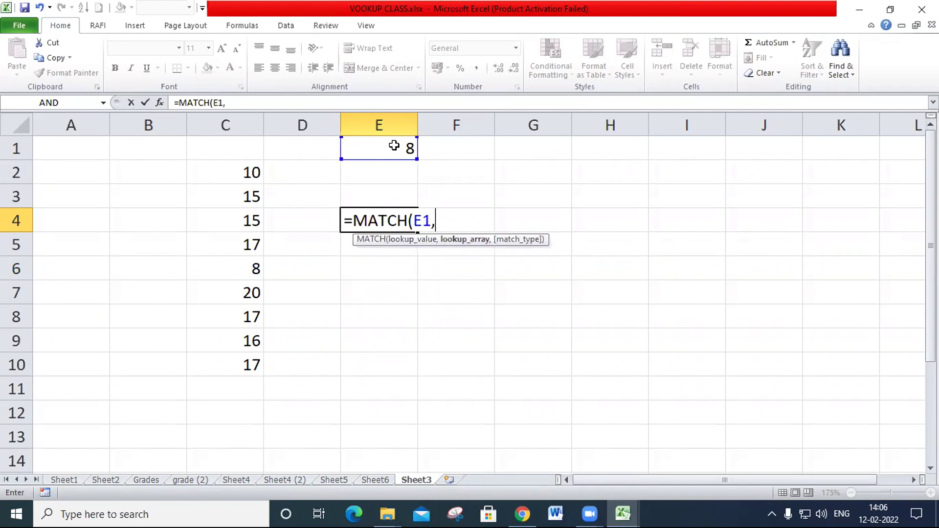
pyautogui.moveTo(215, 169); pyautogui.dragTo(243, 379)
pyautogui.write(',')
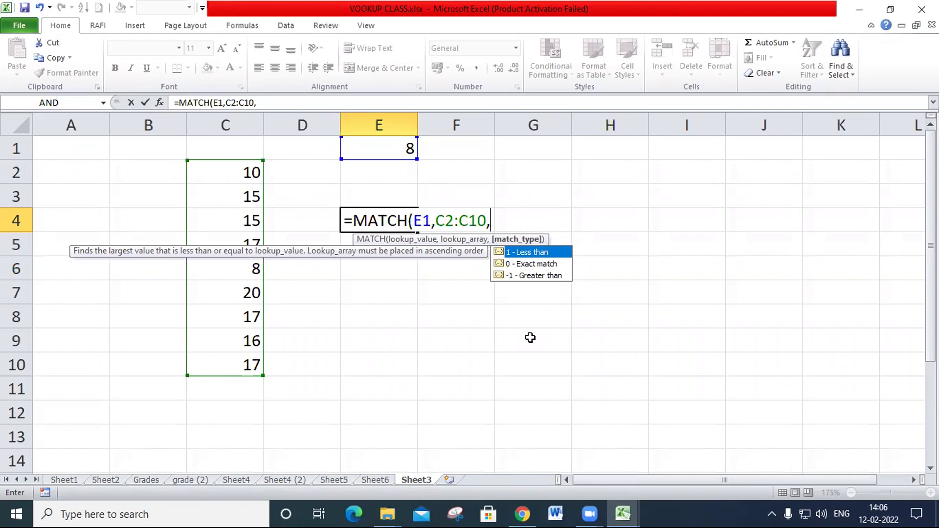
pyautogui.press('Down')
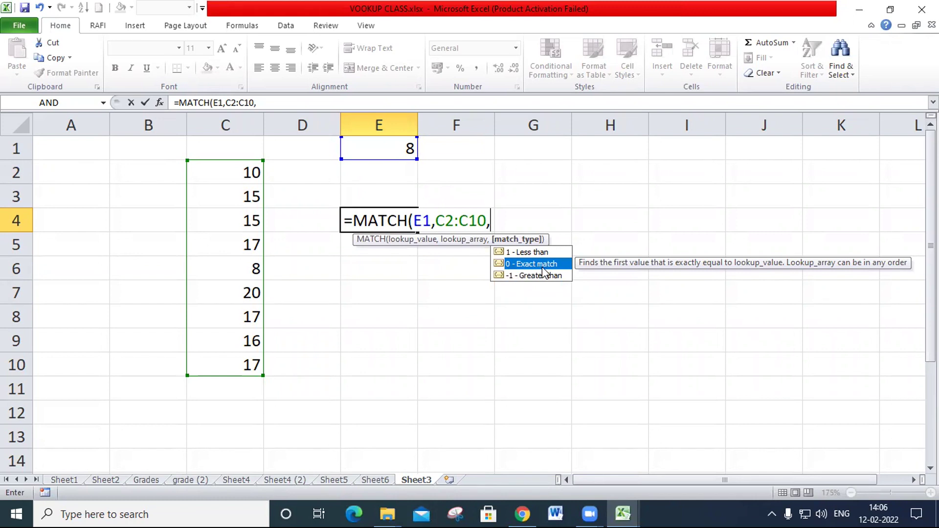
pyautogui.write('0')
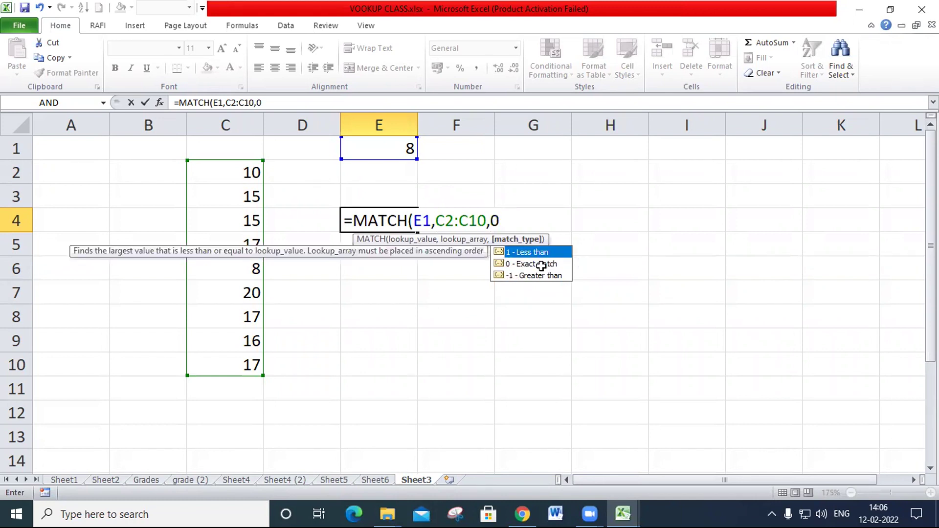
pyautogui.press('Return')
pyautogui.press('Up')
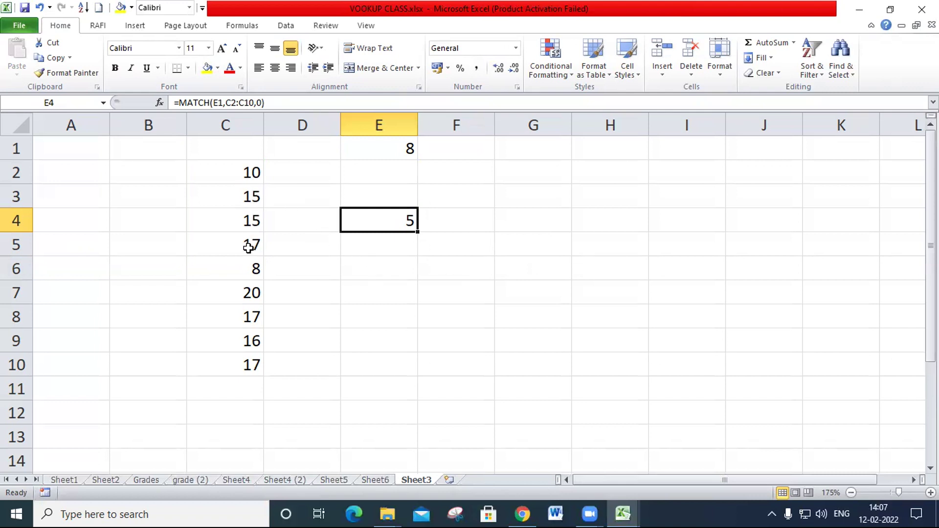
# Try match type 1 in E4's MATCH formula, and set it back to 0.
pyautogui.doubleClick(374, 216)
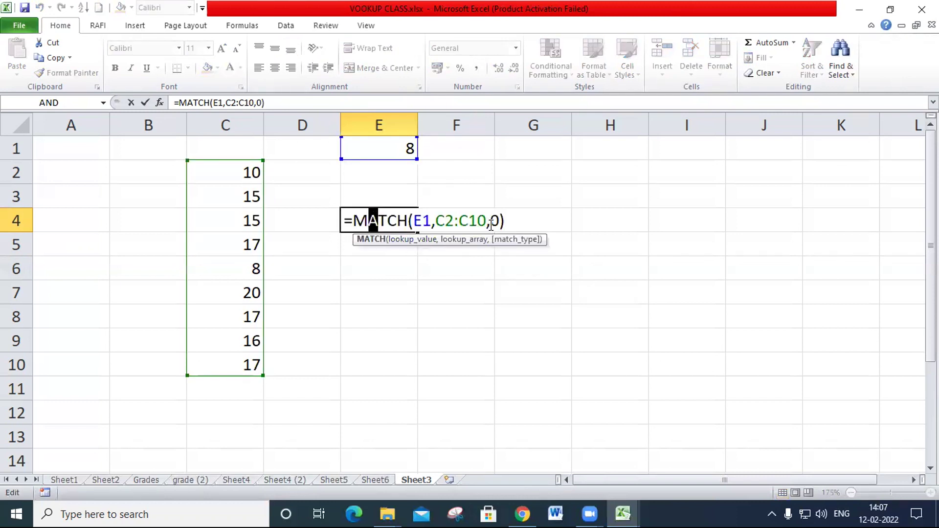
pyautogui.click(486, 224)
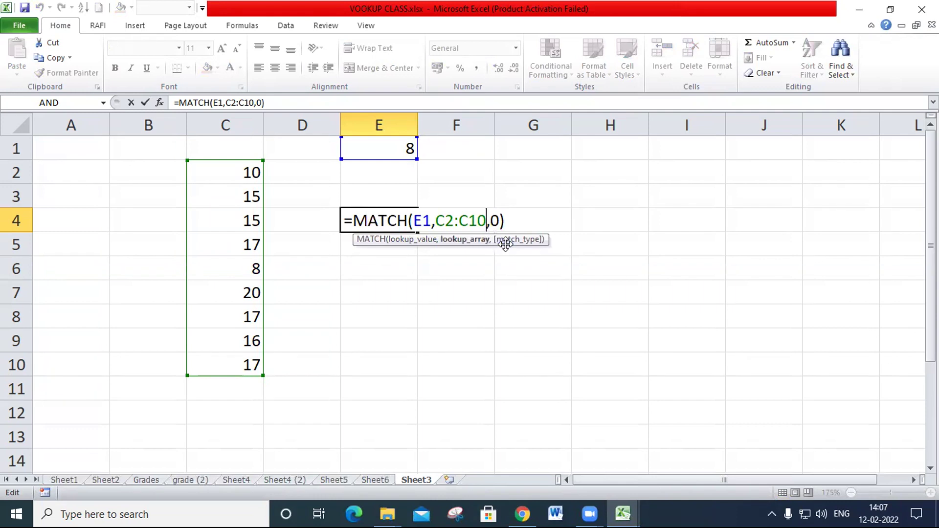
pyautogui.press('Delete')
pyautogui.press('Delete')
pyautogui.write(',')
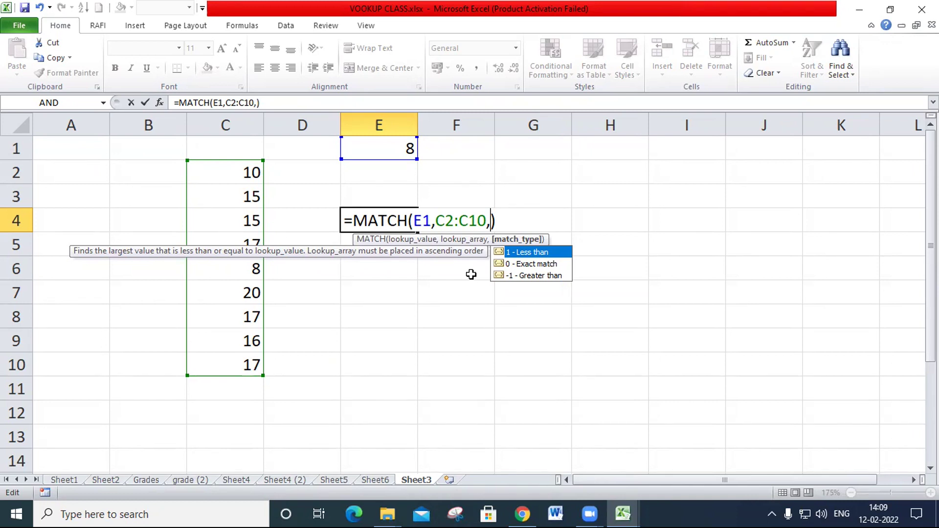
pyautogui.write('1')
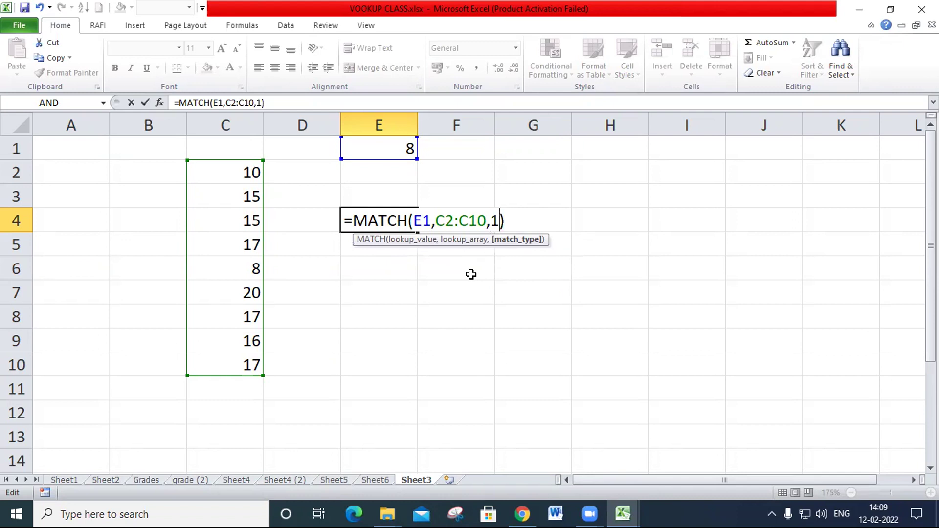
pyautogui.press('BackSpace')
pyautogui.write('0')
pyautogui.hotkey('ctrl', 'Return')
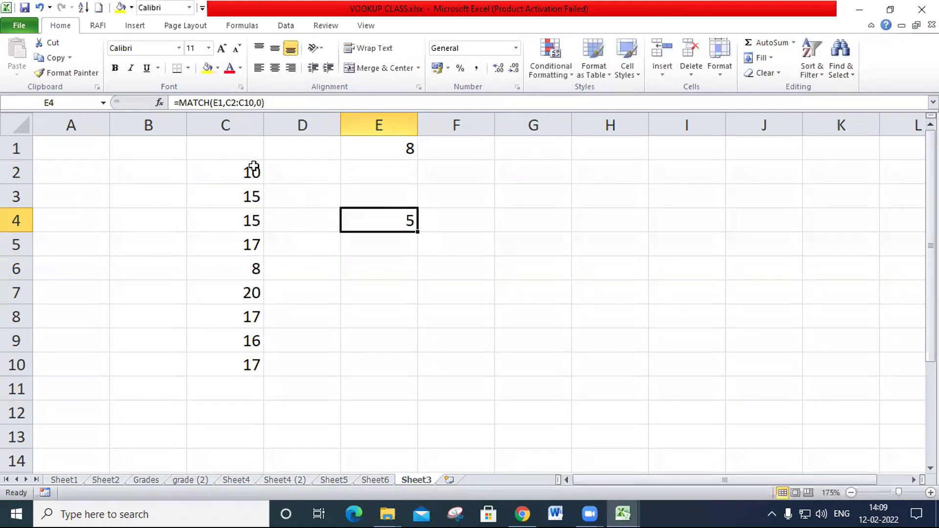
# Sort the numbers in C2:C10 from smallest to largest.
pyautogui.moveTo(232, 162); pyautogui.dragTo(241, 371)
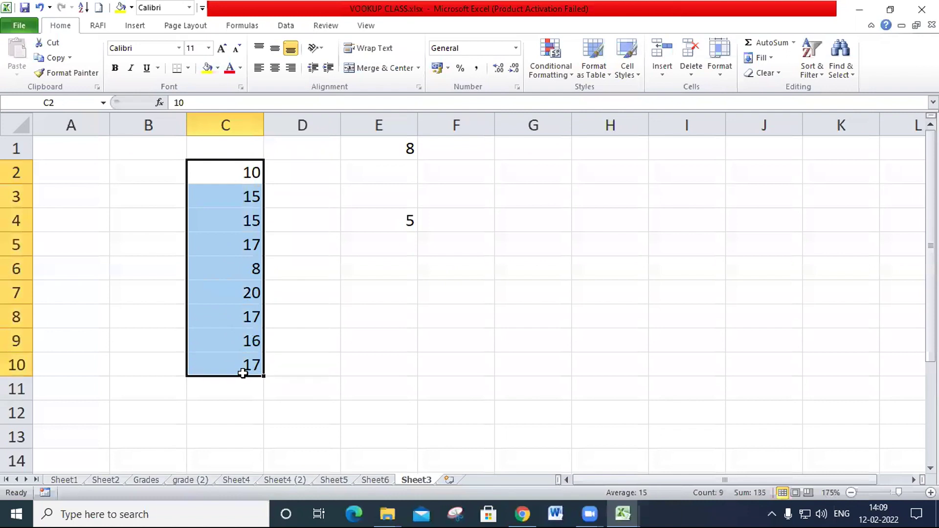
pyautogui.click(816, 79)
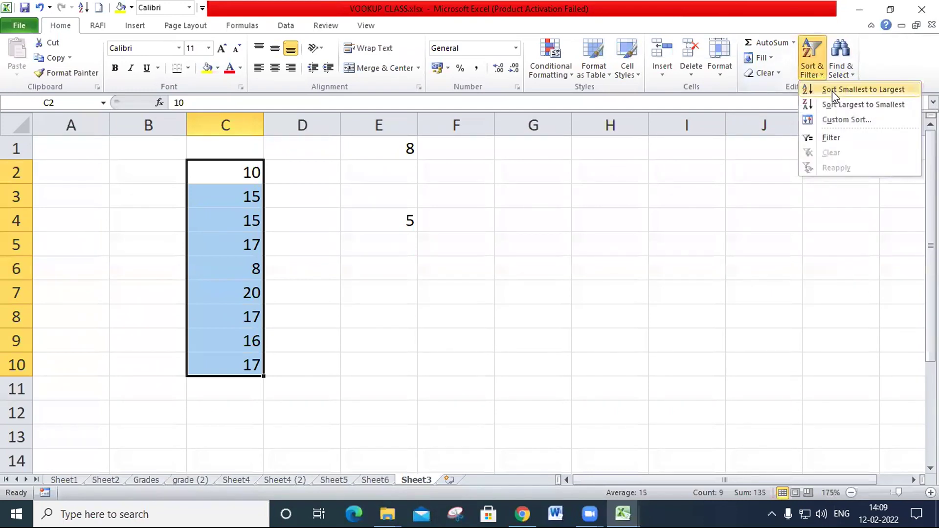
pyautogui.click(834, 91)
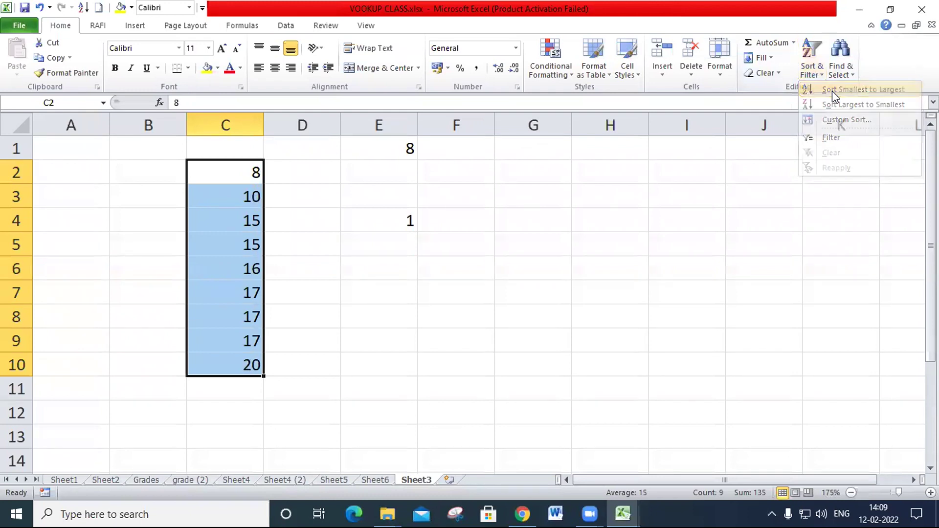
# Change the match type in E4's MATCH formula to 1 (Less than), keeping E1 and C2:C10 as arguments.
pyautogui.click(406, 221)
pyautogui.doubleClick(406, 221)
pyautogui.moveTo(487, 221); pyautogui.dragTo(499, 221)
pyautogui.press('BackSpace')
pyautogui.write('1,C2:C10,1)')
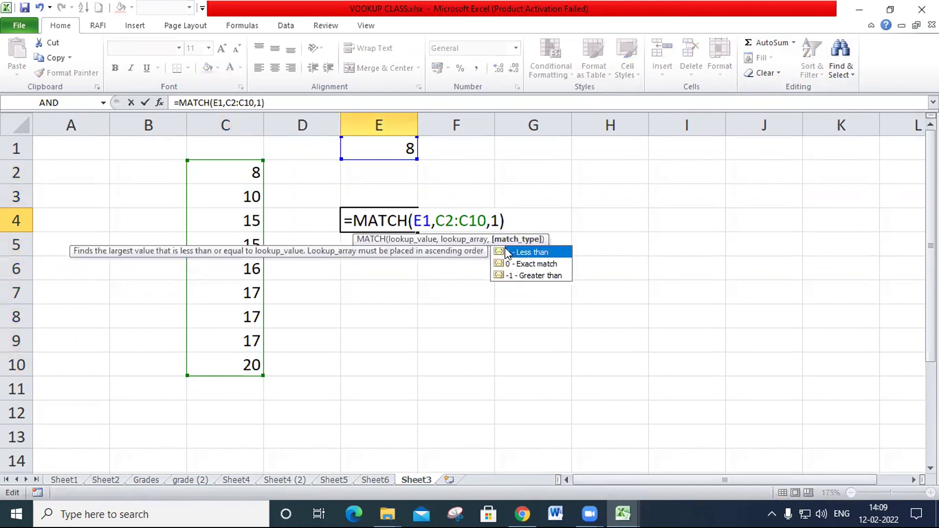
pyautogui.press('Return')
pyautogui.press('Up')
pyautogui.press('Up')
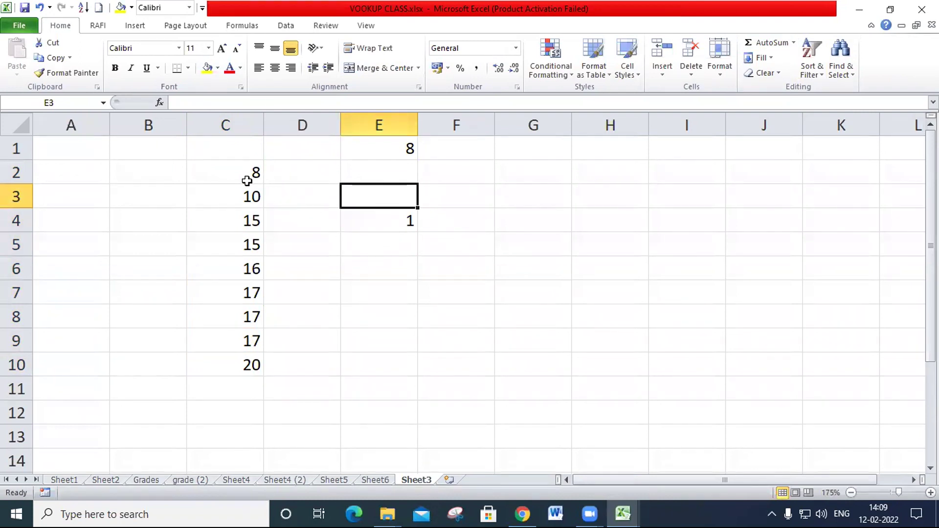
# Set the lookup value in E1 to 14 and check the MATCH result in E4.
pyautogui.click(408, 149)
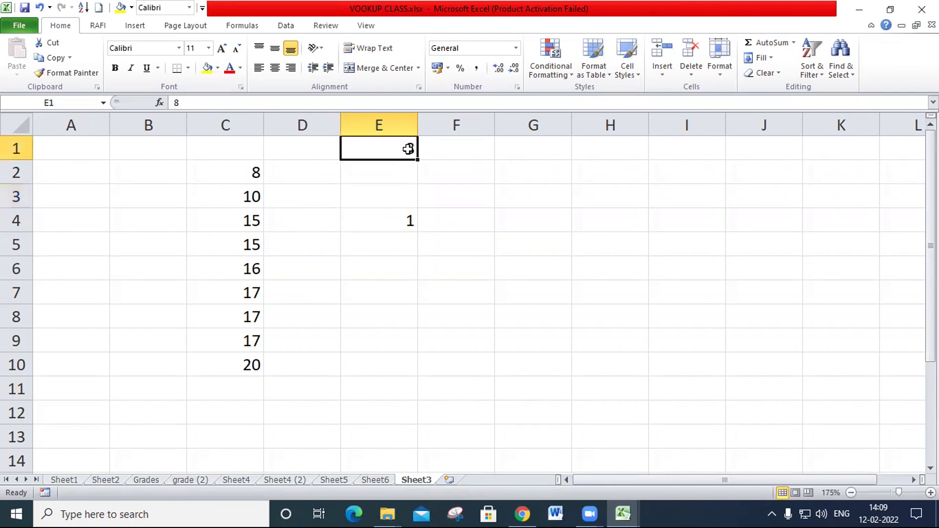
pyautogui.write('14')
pyautogui.press('Return')
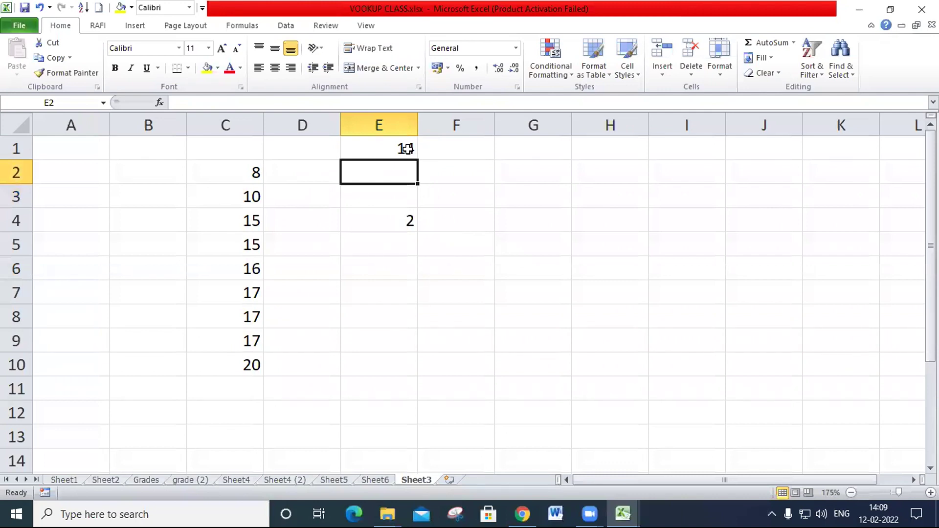
pyautogui.click(407, 148)
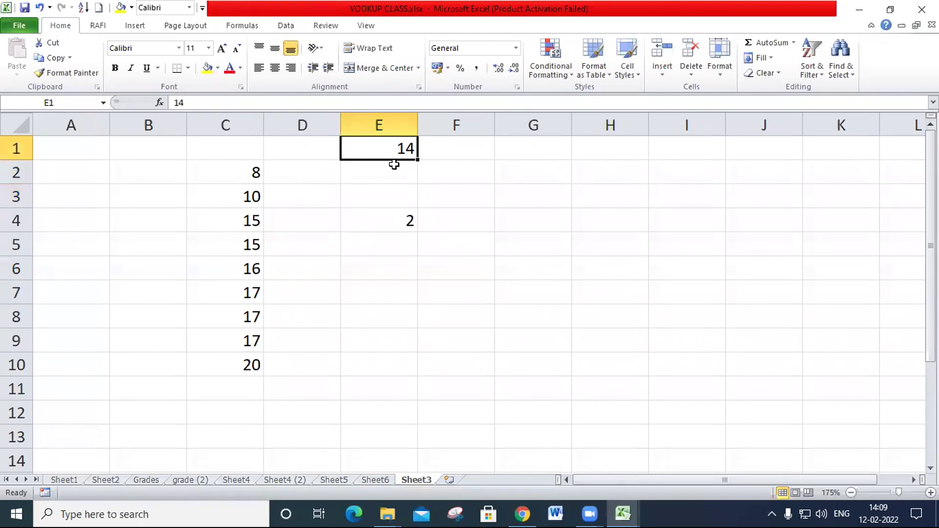
pyautogui.click(388, 223)
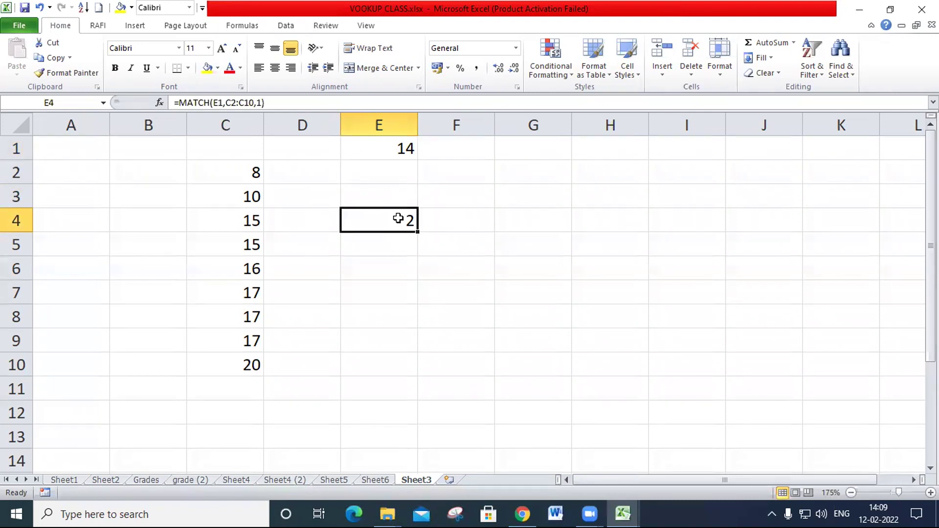
# Set the lookup value in E1 to 15 and review the match type argument in E4's formula.
pyautogui.click(409, 149)
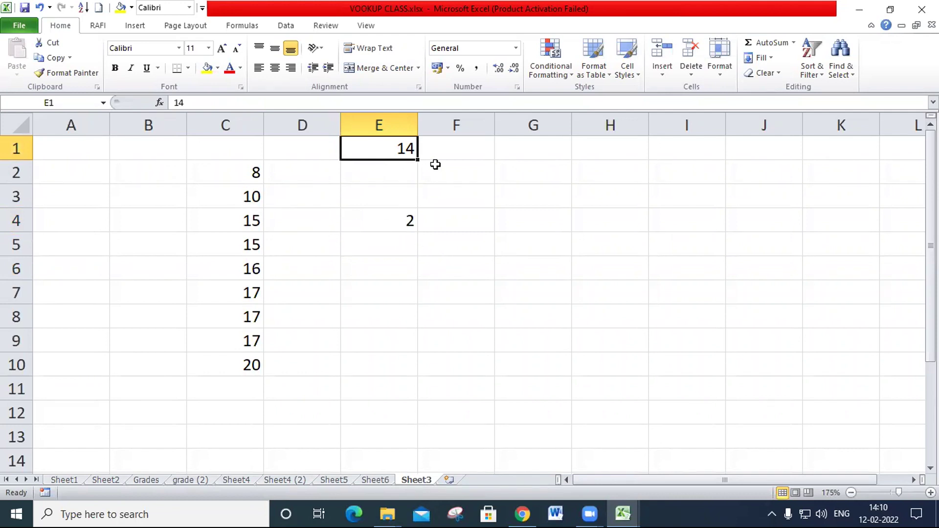
pyautogui.write('15')
pyautogui.press('Return')
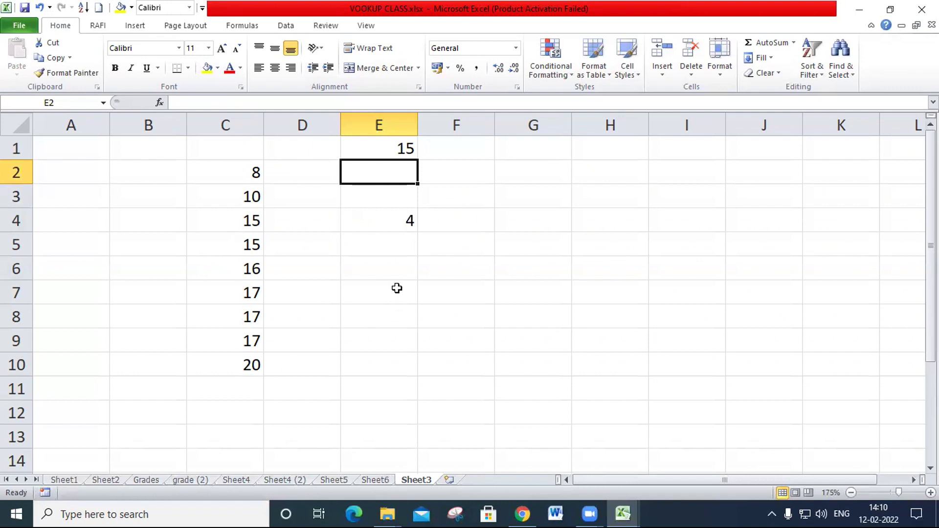
pyautogui.doubleClick(367, 214)
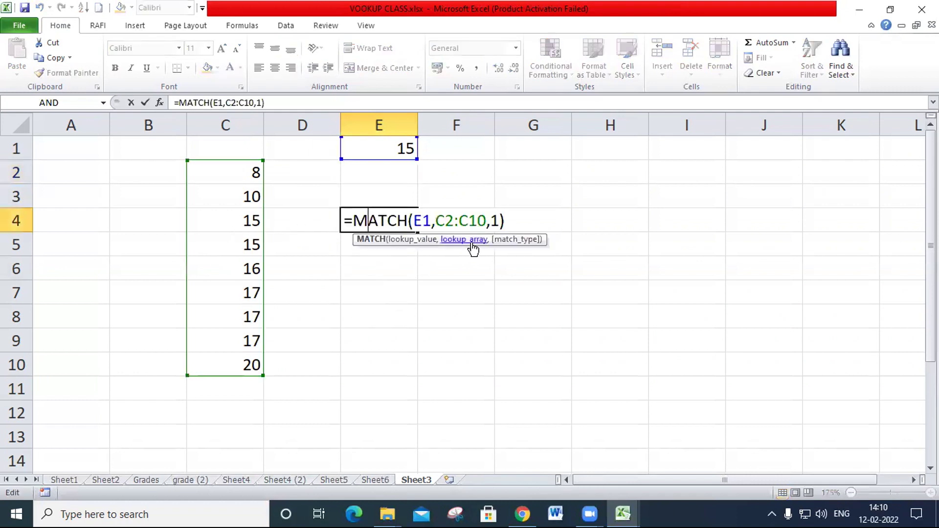
pyautogui.moveTo(485, 215); pyautogui.dragTo(499, 218)
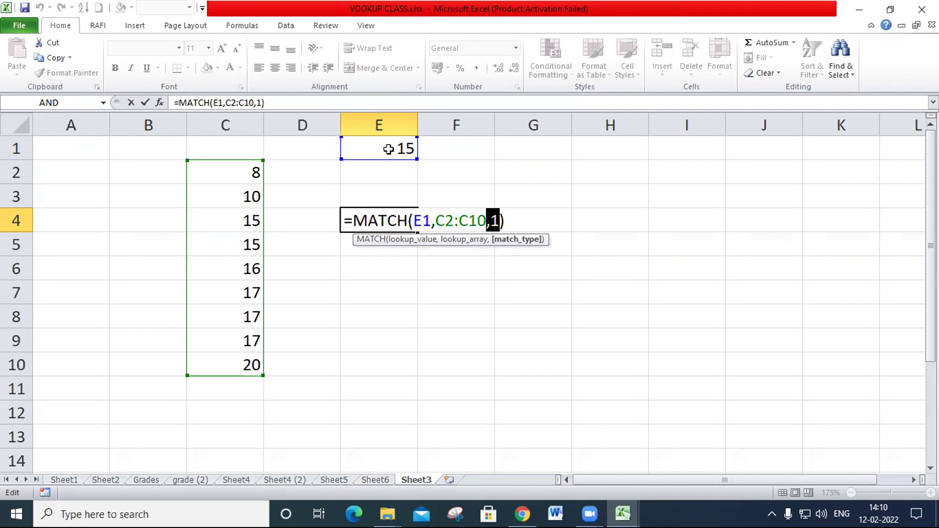
pyautogui.hotkey('ctrl', 'Return')
# Replace the values in C4 with 67, C7 with 33 and C8 with 61, and check E4's MATCH formula against the unsorted list.
pyautogui.click(258, 220)
pyautogui.write('67')
pyautogui.press('Return')
pyautogui.press('Down')
pyautogui.press('Down')
pyautogui.write('33')
pyautogui.press('Return')
pyautogui.write('6')
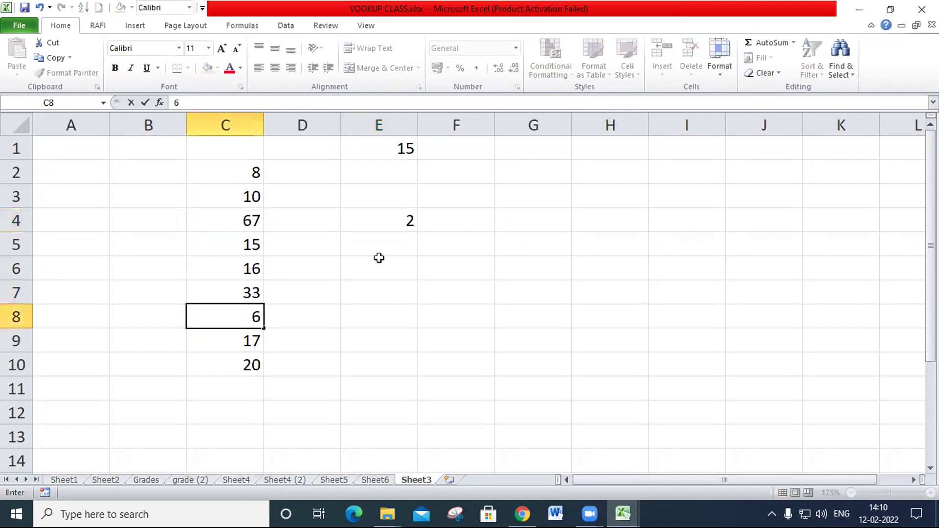
pyautogui.write('1')
pyautogui.press('Return')
pyautogui.press('Down')
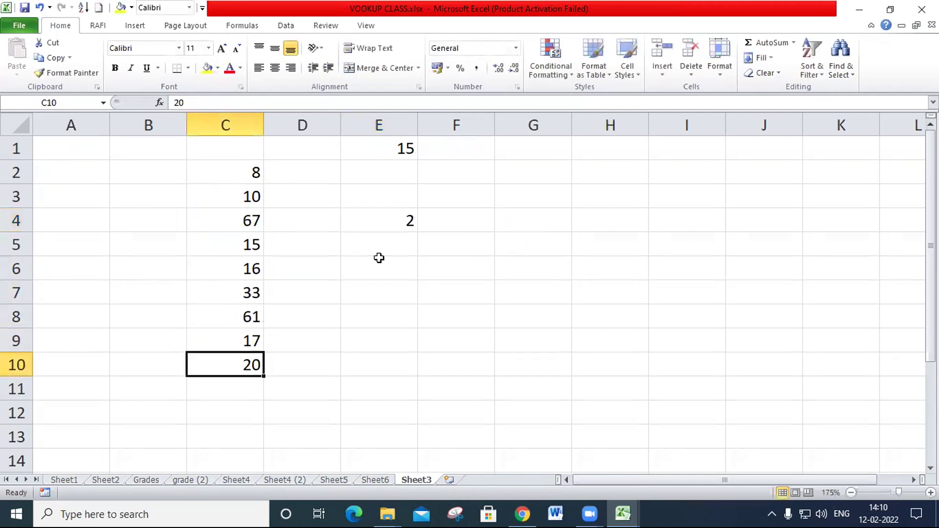
pyautogui.click(407, 220)
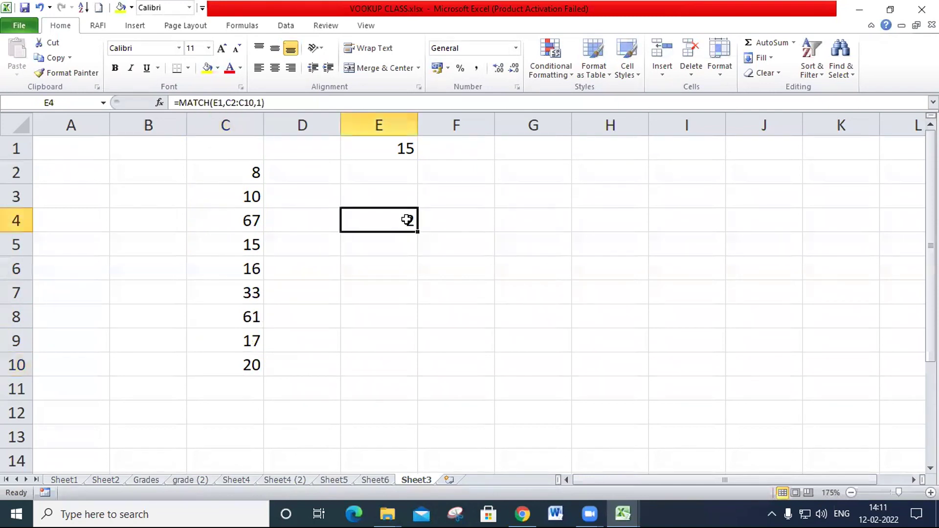
pyautogui.doubleClick(398, 223)
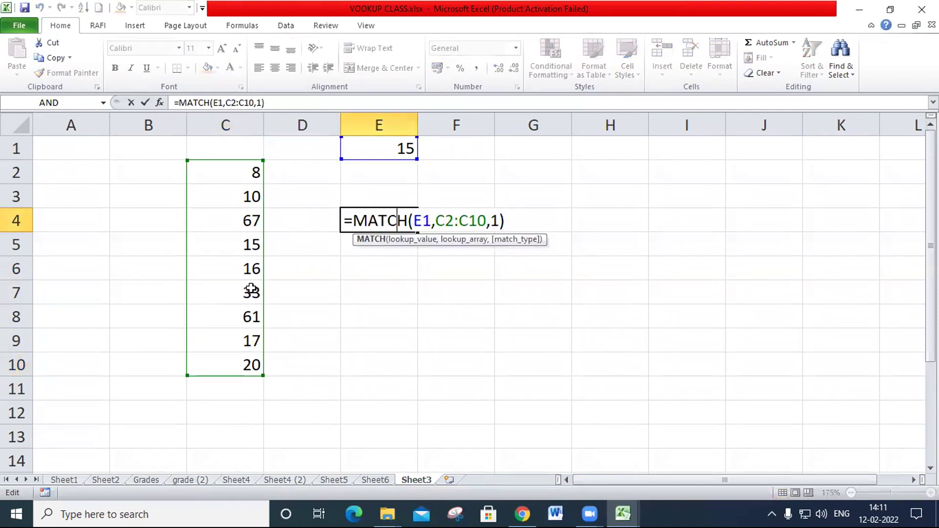
pyautogui.press('Return')
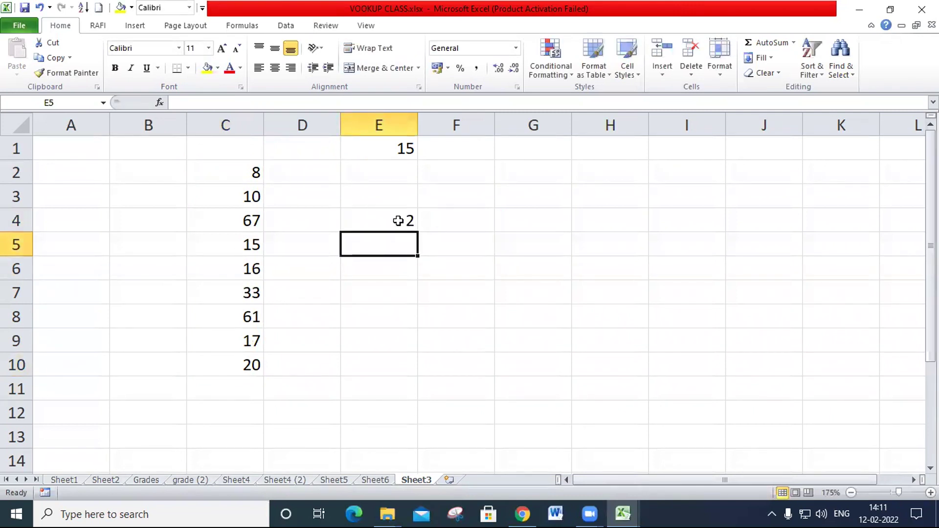
# Sort the edited number list in column C in ascending order.
pyautogui.click(250, 243)
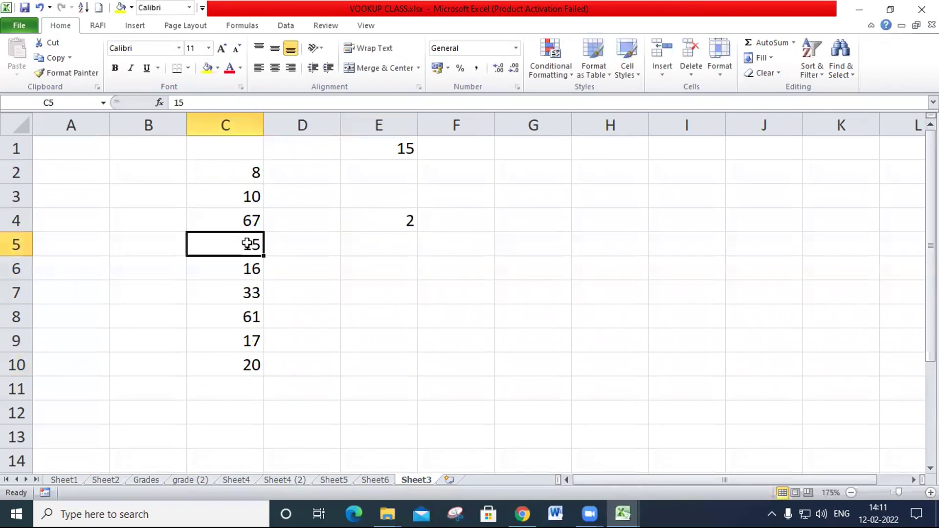
pyautogui.click(818, 78)
pyautogui.click(831, 97)
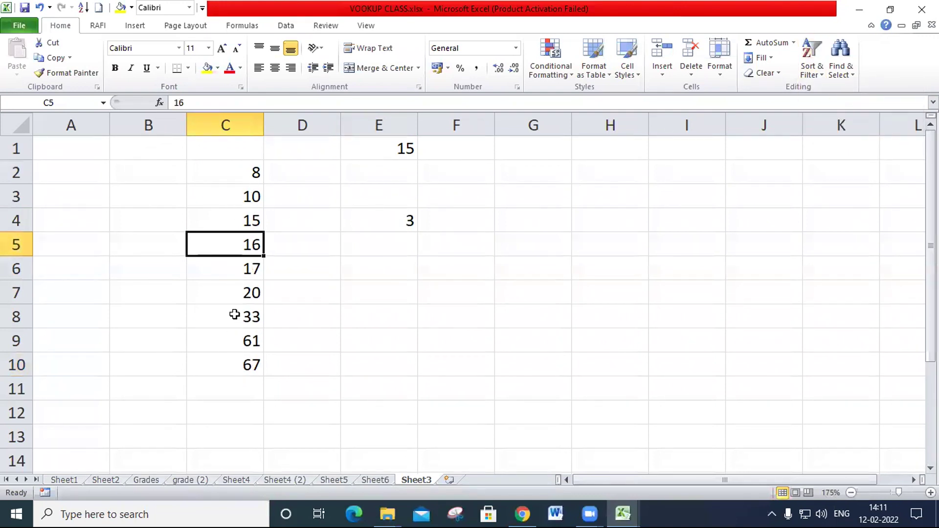
# Remove the match type from E4's MATCH formula and re-enter it as 1.
pyautogui.doubleClick(402, 225)
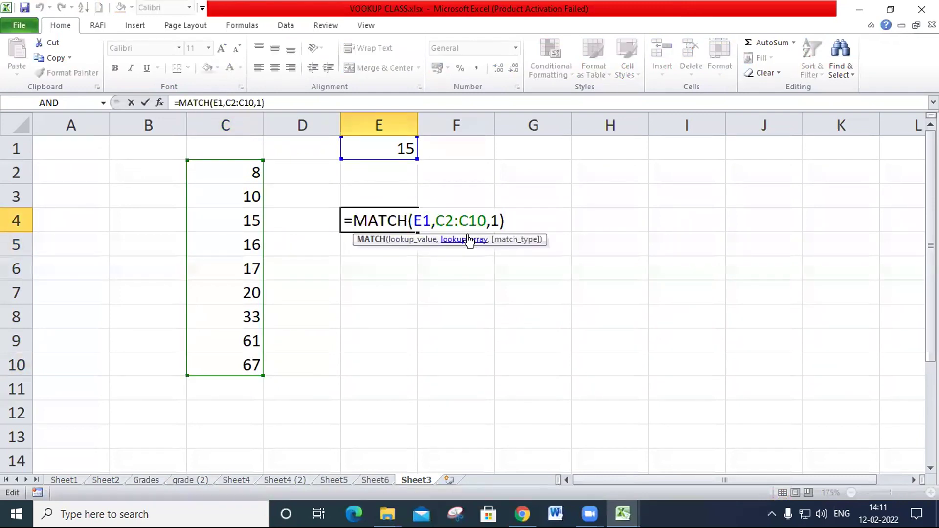
pyautogui.moveTo(487, 223); pyautogui.dragTo(499, 223)
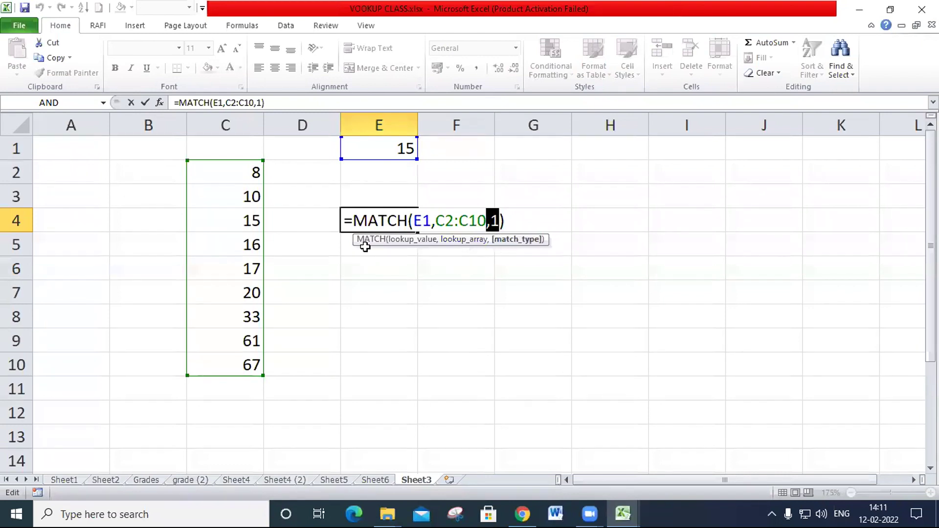
pyautogui.click(478, 507)
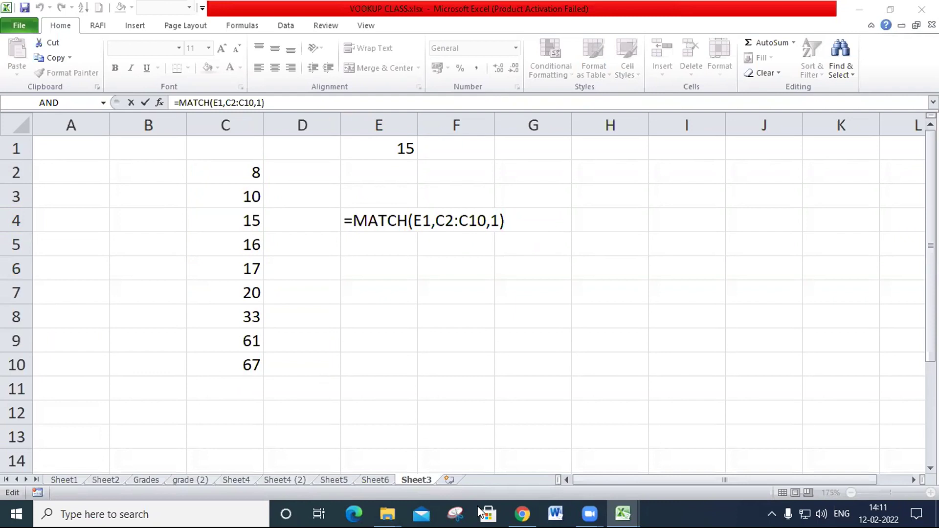
pyautogui.click(421, 236)
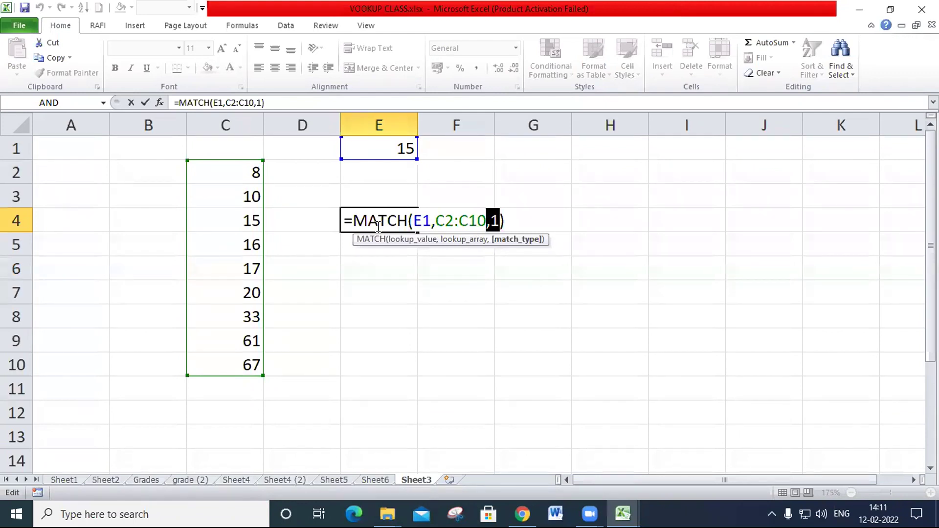
pyautogui.press('BackSpace')
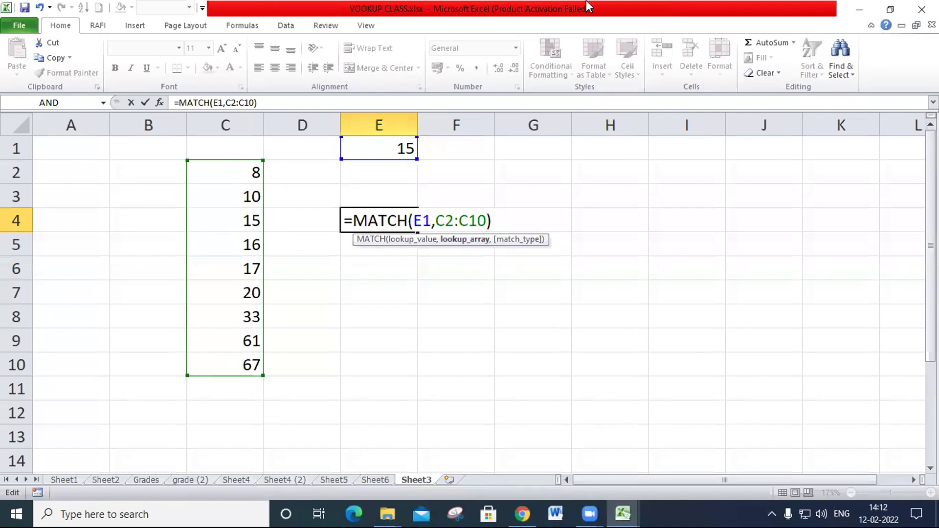
pyautogui.write(',1')
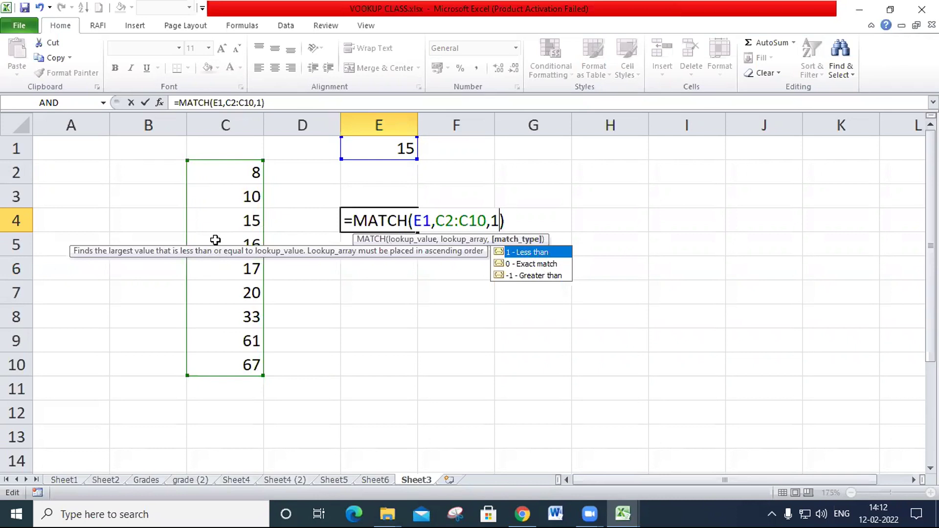
pyautogui.press('Return')
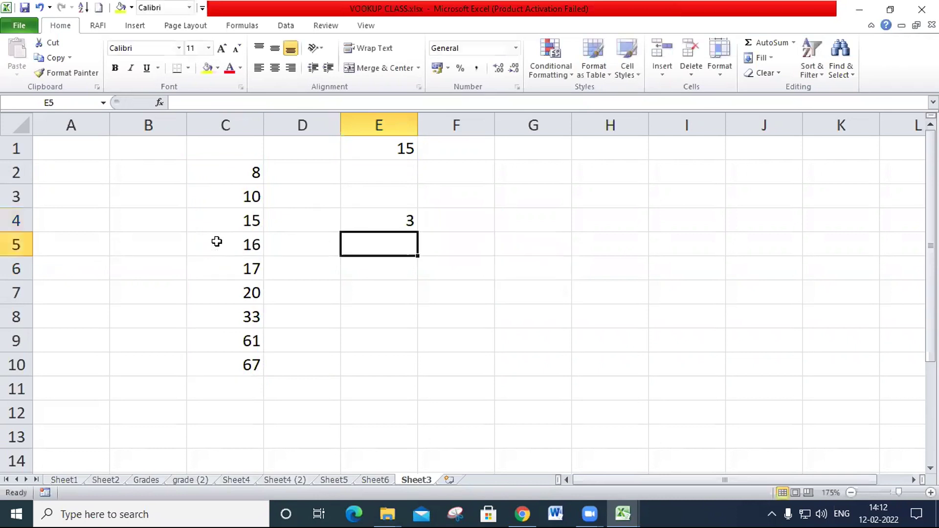
# Set the lookup value in E1 to 13 after comparing C4 with the MATCH result in E4.
pyautogui.click(253, 221)
pyautogui.click(406, 222)
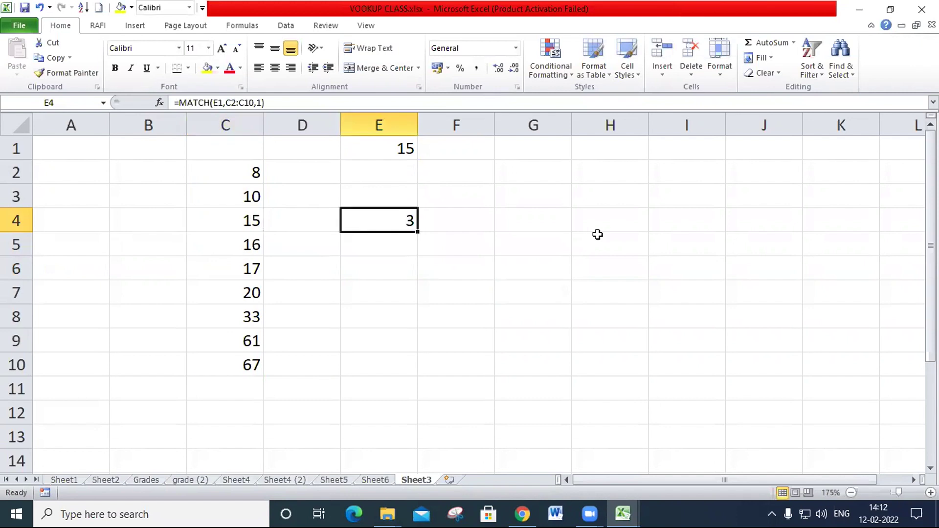
pyautogui.press('Up')
pyautogui.press('Up')
pyautogui.press('Up')
pyautogui.write('13')
pyautogui.press('Return')
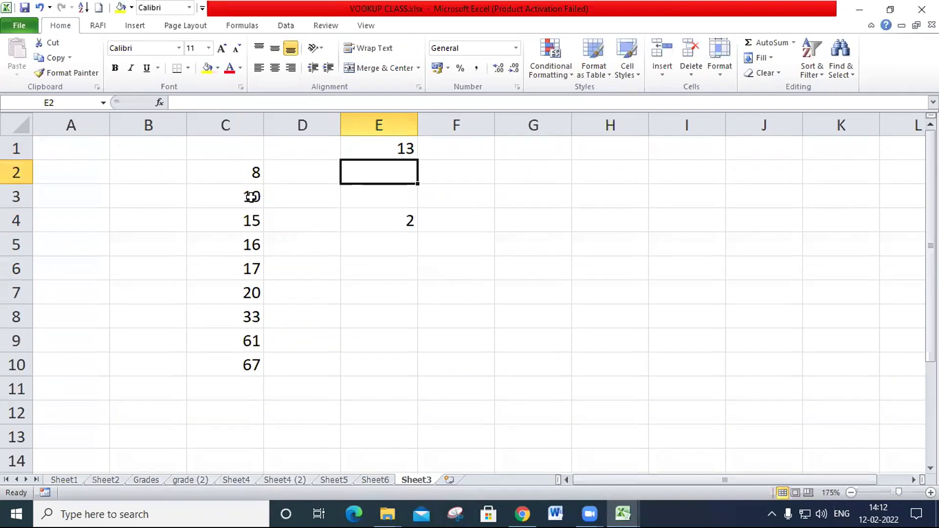
# Change the match type in E4's MATCH formula to -1, greater than.
pyautogui.click(381, 221)
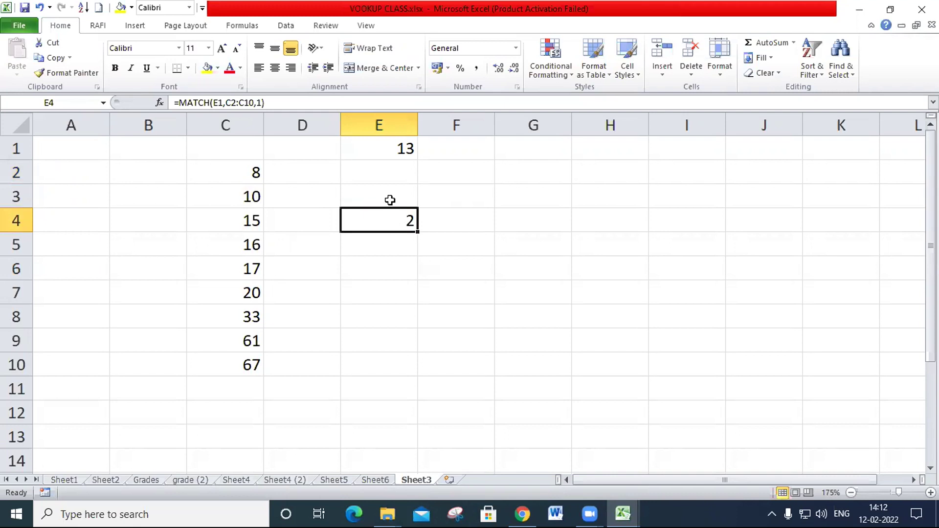
pyautogui.click(490, 221)
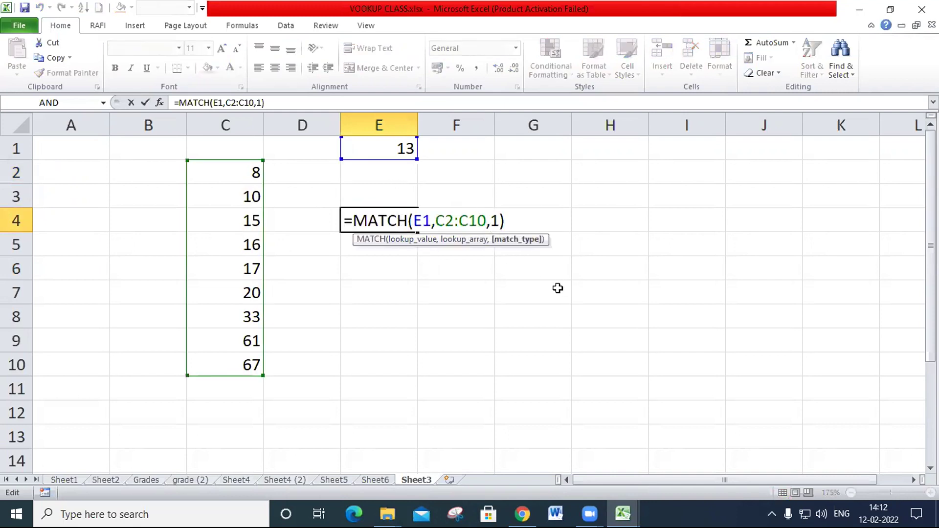
pyautogui.write('-')
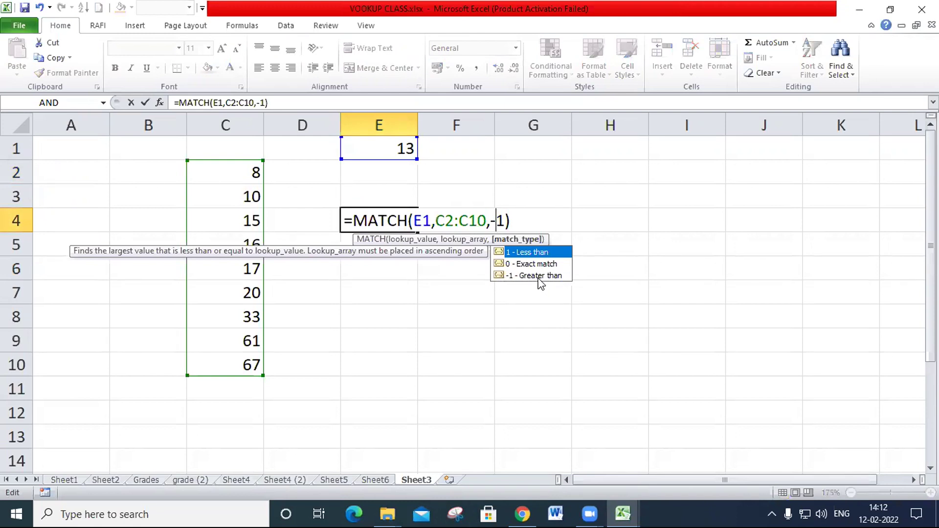
pyautogui.press('Down')
pyautogui.press('Down')
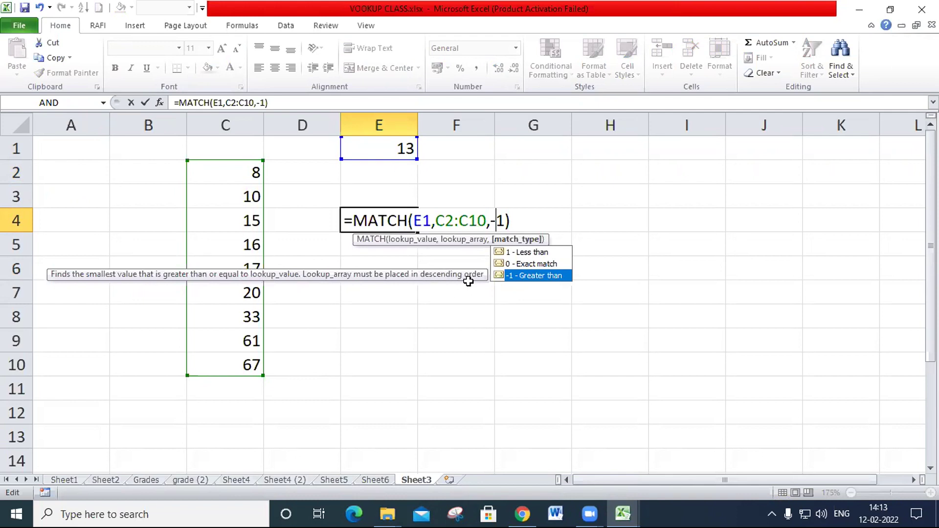
pyautogui.click(522, 278)
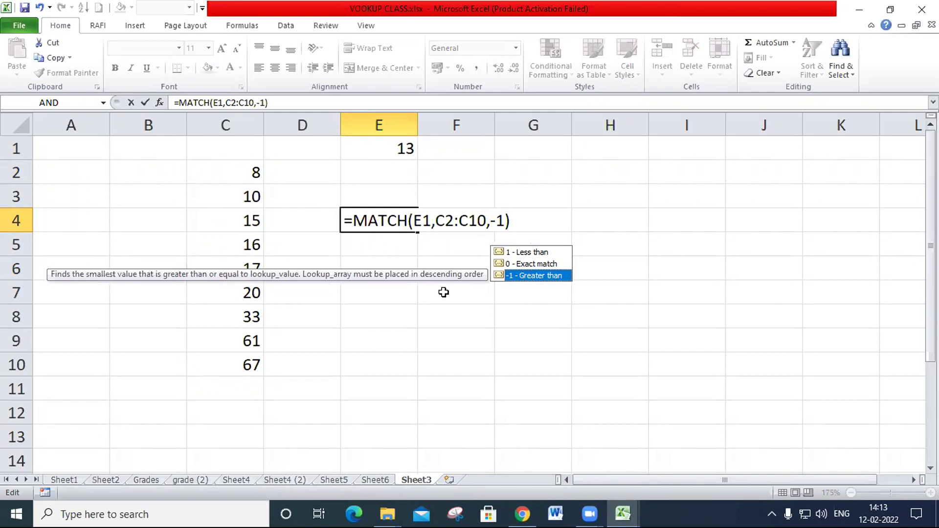
pyautogui.press('Return')
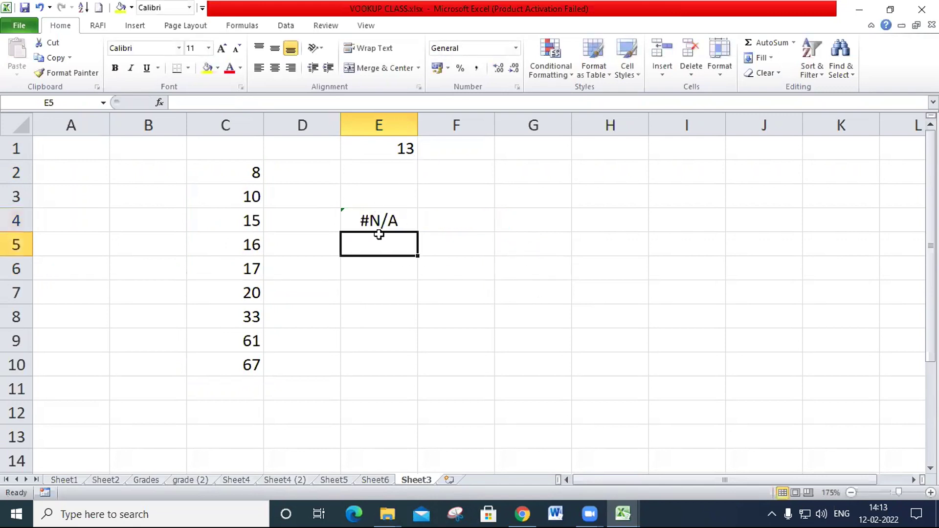
# Sort the column C number list from largest to smallest and check E4's MATCH result.
pyautogui.click(241, 221)
pyautogui.click(814, 79)
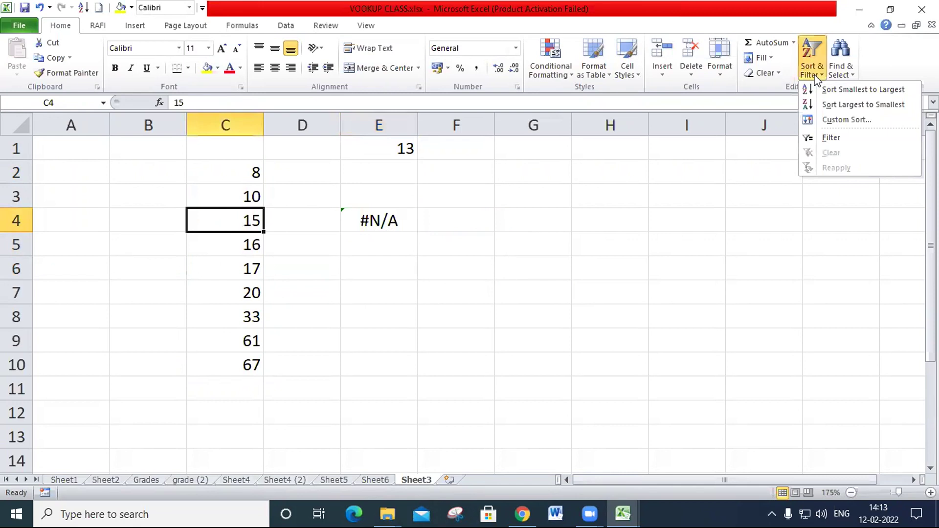
pyautogui.click(861, 105)
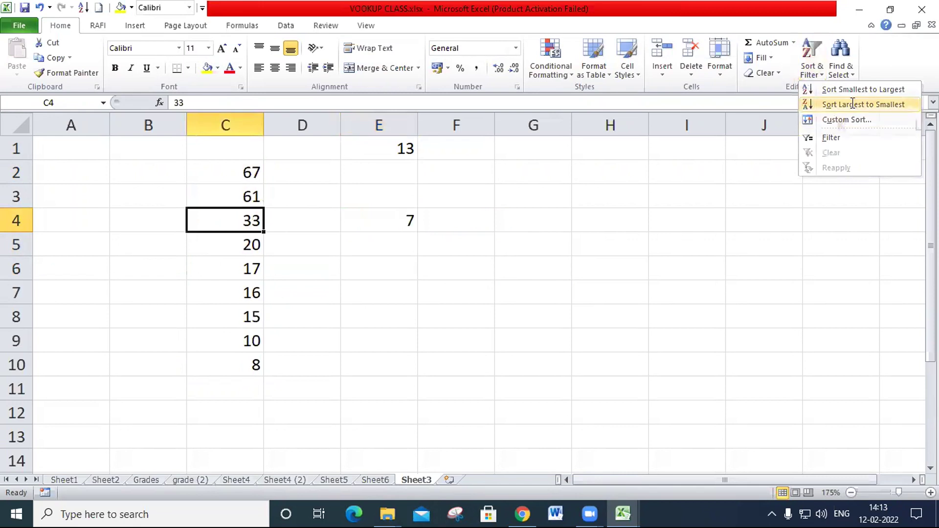
pyautogui.click(410, 221)
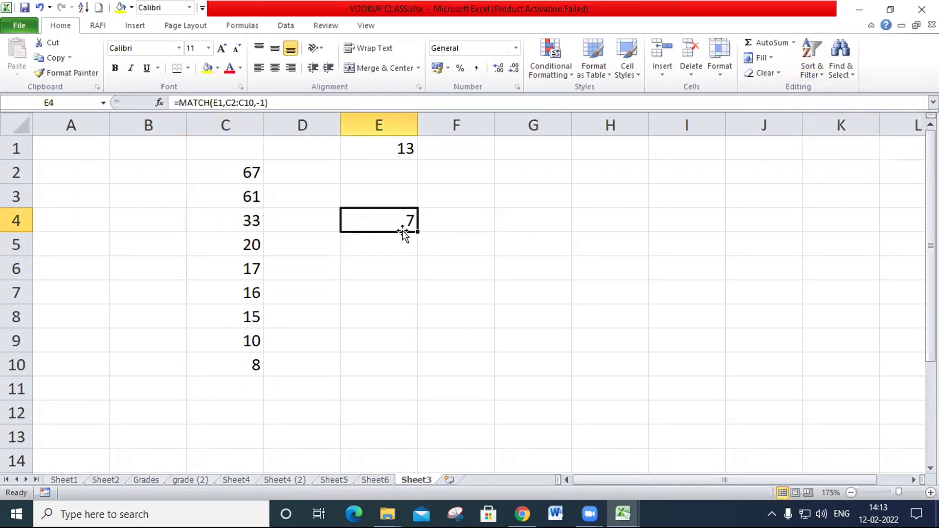
# Count through cells C2 to C8 to verify the position in E4, and review the lookup value and MATCH formula.
pyautogui.click(238, 172)
pyautogui.click(239, 194)
pyautogui.click(240, 218)
pyautogui.click(240, 249)
pyautogui.click(248, 268)
pyautogui.click(250, 294)
pyautogui.click(246, 319)
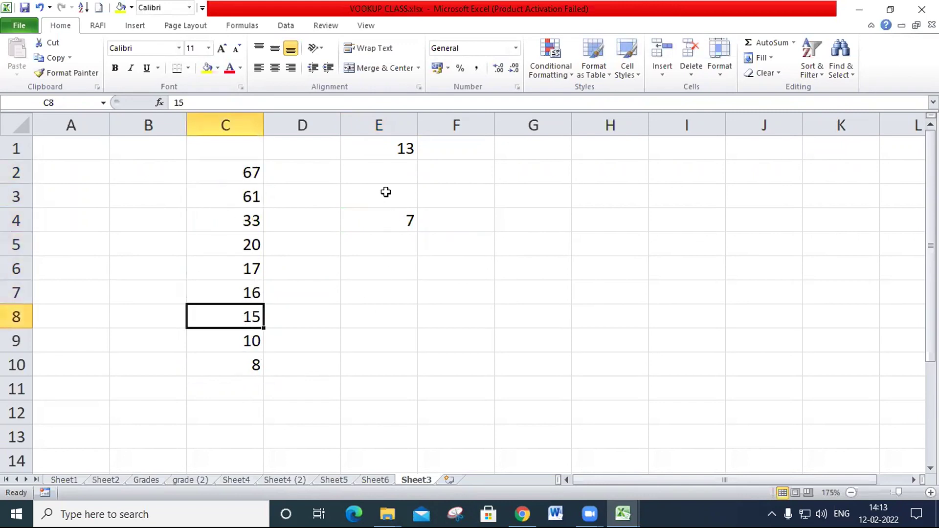
pyautogui.click(391, 149)
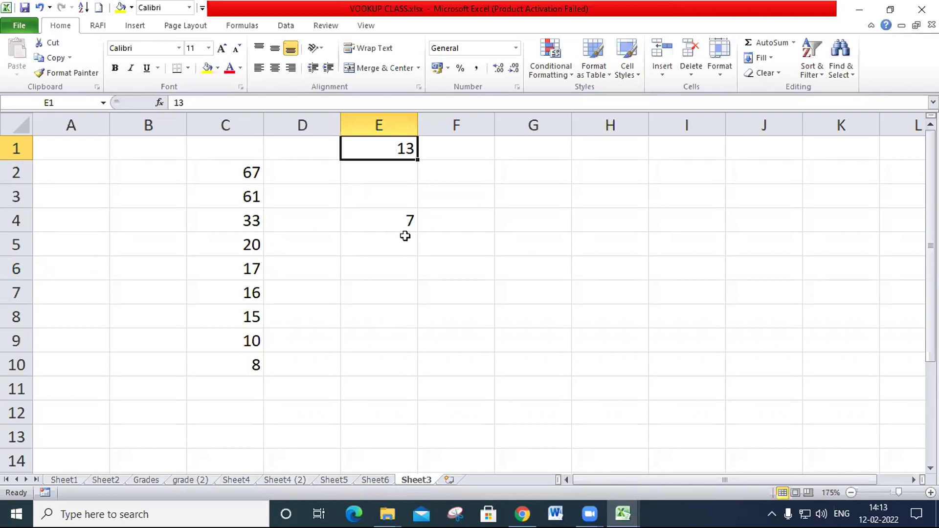
pyautogui.doubleClick(405, 219)
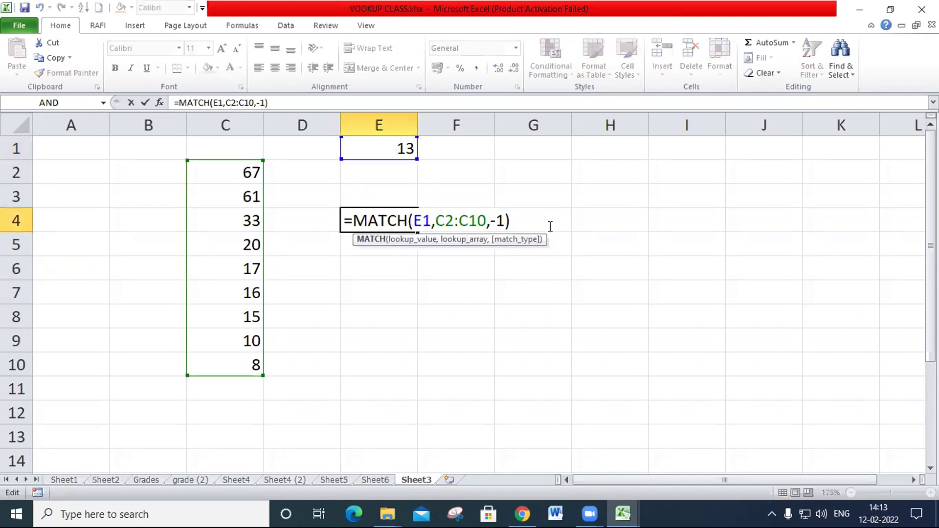
pyautogui.hotkey('ctrl', 'Return')
# Compare the less than, exact match and greater than descriptions using a temporary MATCH formula in H3, and discard it.
pyautogui.click(583, 189)
pyautogui.write('=ma')
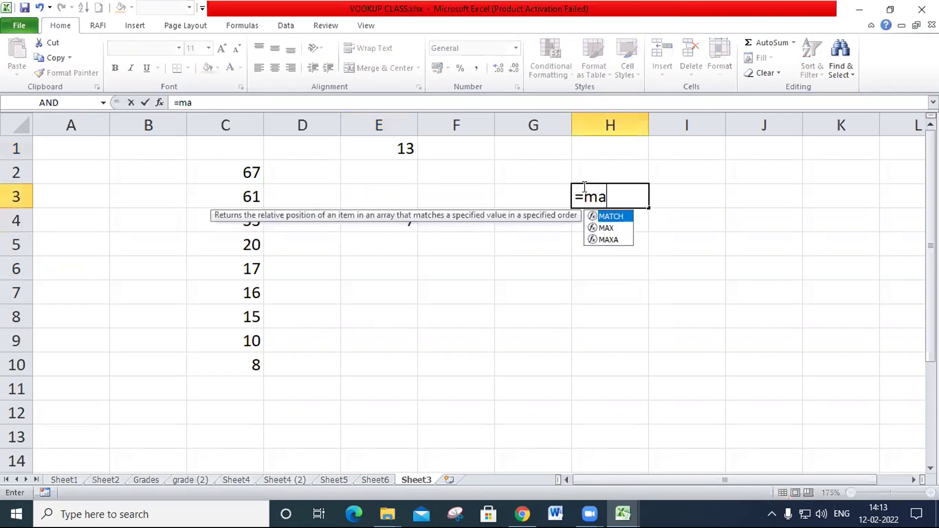
pyautogui.press('Tab')
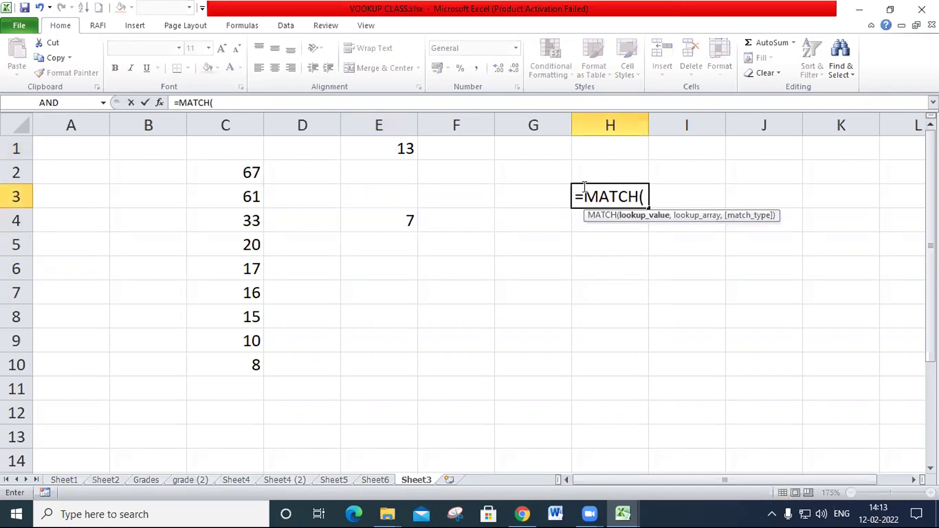
pyautogui.write(',,')
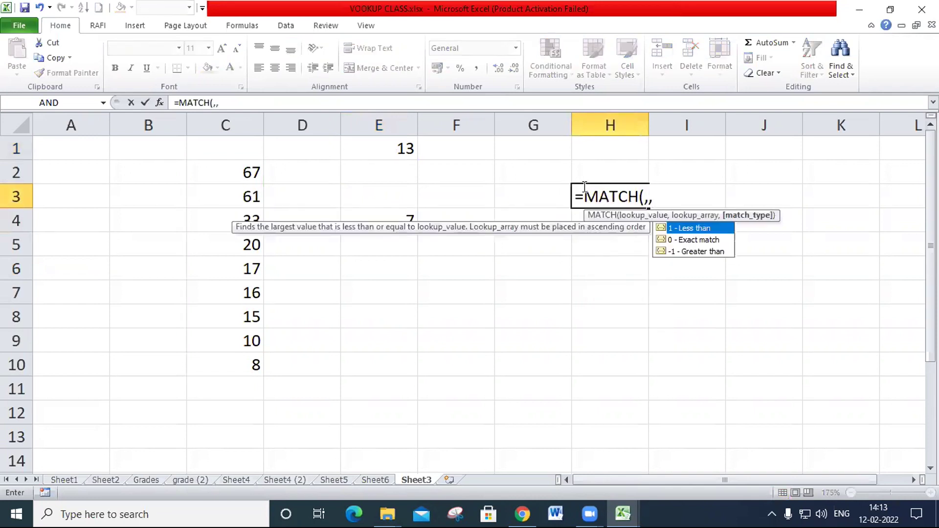
pyautogui.press('Down')
pyautogui.press('Down')
pyautogui.press('Up')
pyautogui.press('Up')
pyautogui.press('Down')
pyautogui.press('Down')
pyautogui.press('Up')
pyautogui.press('Up')
pyautogui.press('Down')
pyautogui.press('Down')
pyautogui.press('Down')
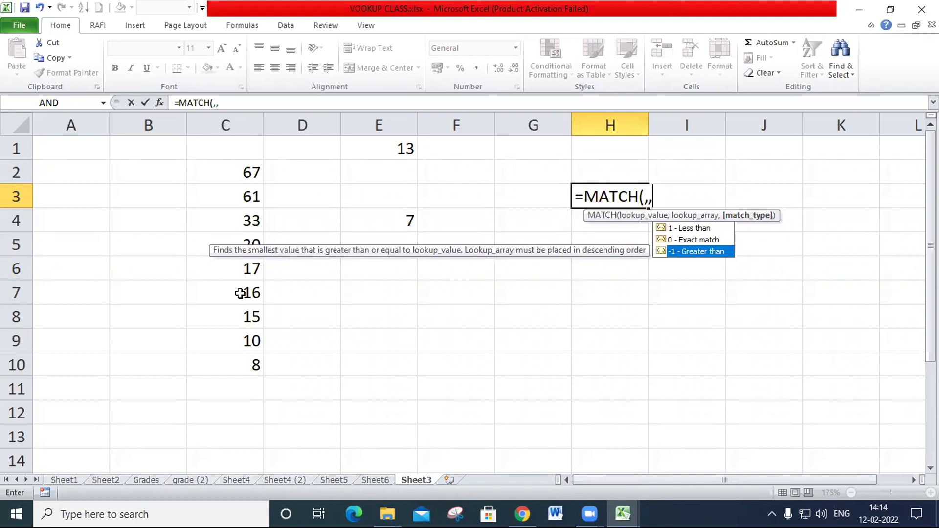
pyautogui.press('Escape')
pyautogui.click(514, 283)
pyautogui.press('Escape')
pyautogui.click(550, 245)
pyautogui.click(401, 325)
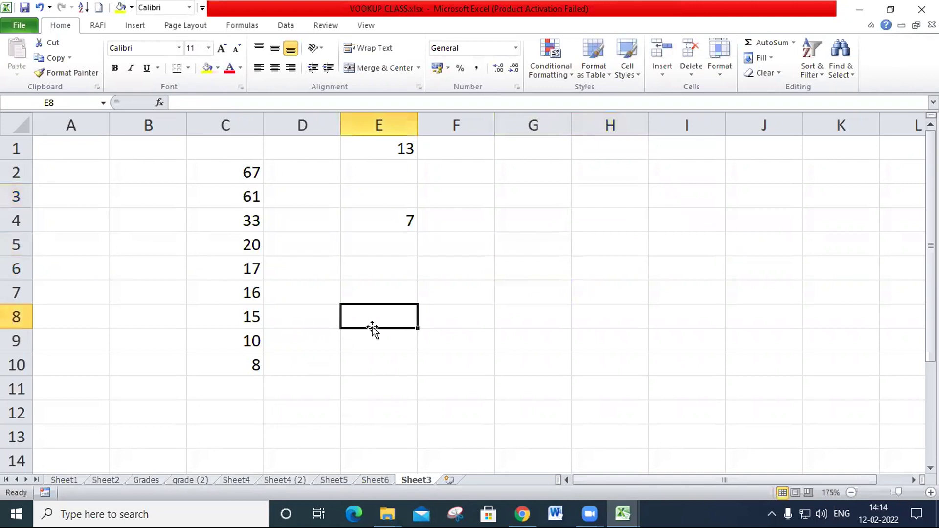
# Copy the entire worksheet into Sheet1 of a new blank workbook.
pyautogui.hotkey('ctrl', 'a')
pyautogui.hotkey('ctrl', 'c')
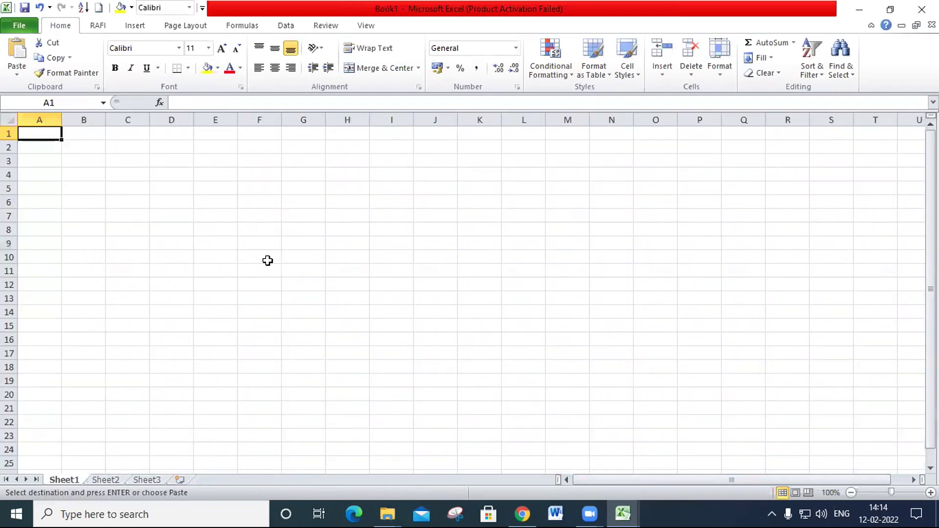
pyautogui.hotkey('ctrl', 'a')
pyautogui.hotkey('ctrl', 'v')
pyautogui.click(330, 230)
pyautogui.keyDown('ctrl'); pyautogui.scroll(4, 359, 240); pyautogui.keyUp('ctrl')
# Check the pasted MATCH formula in E4 and the lookup value in E1.
pyautogui.doubleClick(361, 210)
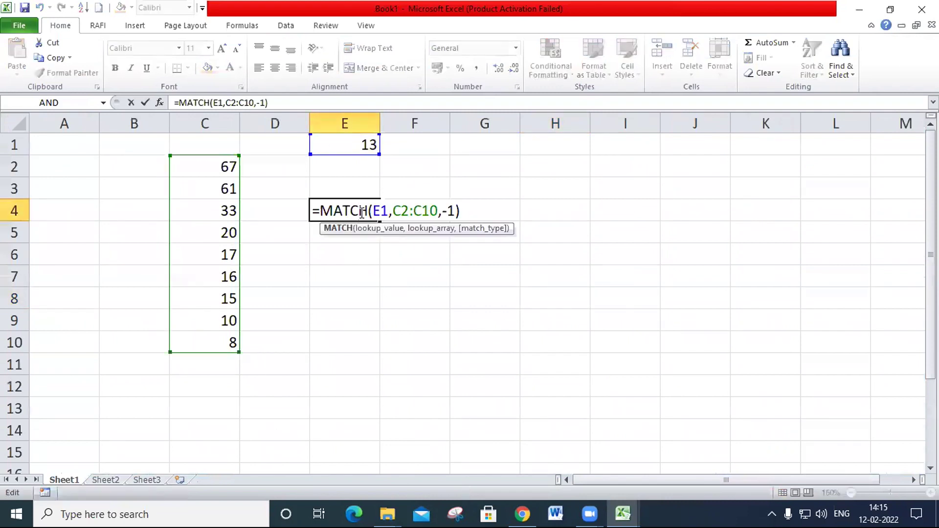
pyautogui.press('Return')
pyautogui.click(359, 143)
pyautogui.click(559, 259)
pyautogui.click(525, 181)
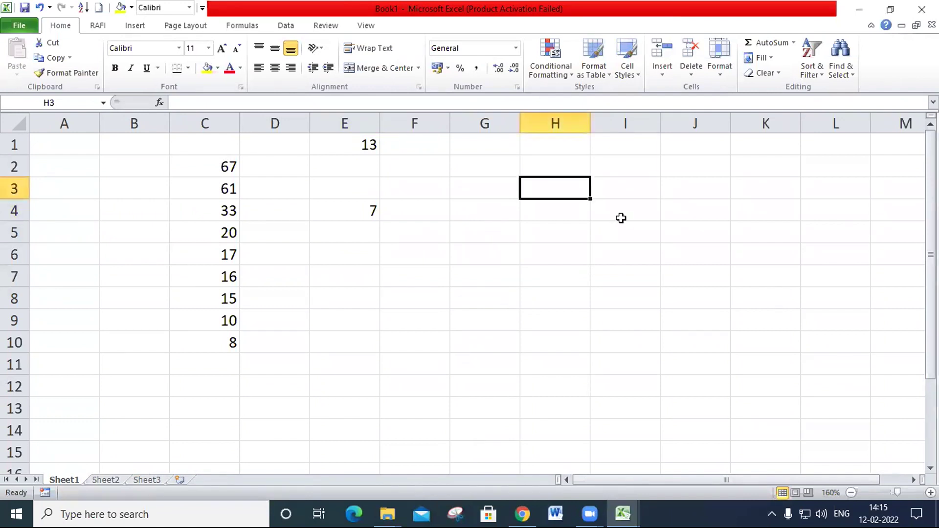
pyautogui.click(437, 246)
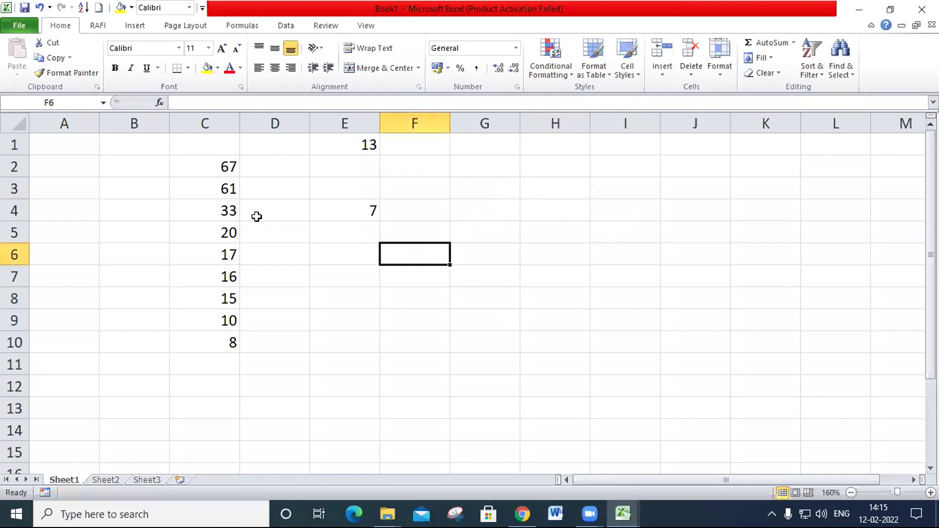
# Enter the label "Match()" in cell B1.
pyautogui.click(127, 138)
pyautogui.write('Ma')
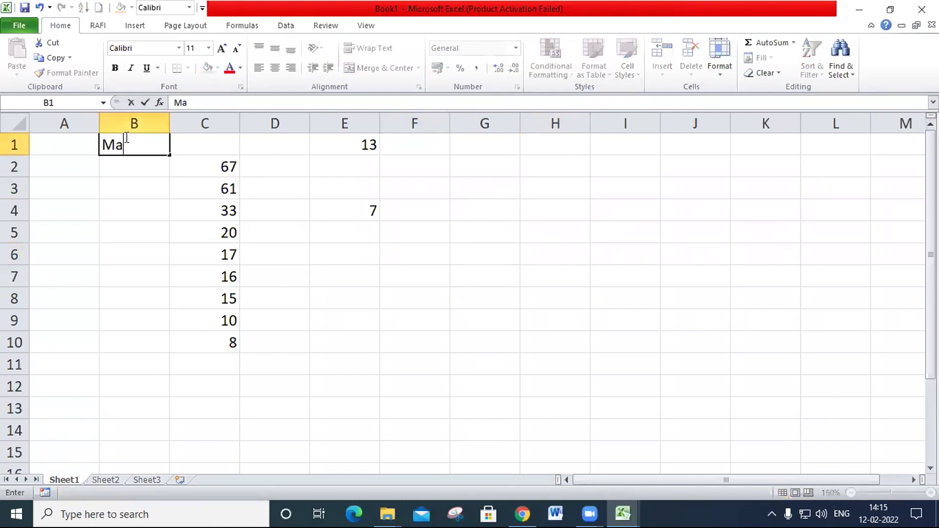
pyautogui.write('tch()')
pyautogui.press('Return')
# Enter the note "last argument if you ignore by default it take as 1 it means lessthan" in H3.
pyautogui.press('Right')
pyautogui.press('Right')
pyautogui.press('Right')
pyautogui.press('Right')
pyautogui.press('Right')
pyautogui.press('Right')
pyautogui.press('Down')
pyautogui.write('last argument if you ig')
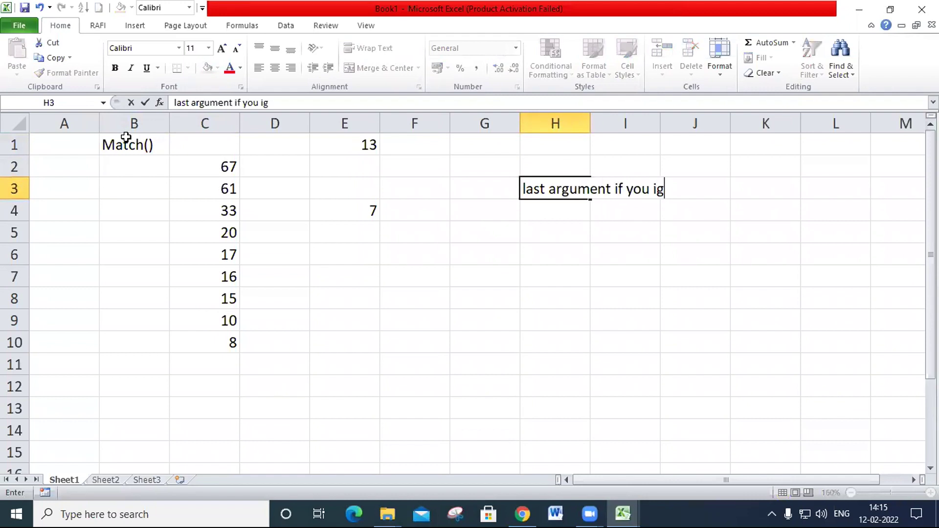
pyautogui.write('nore by default it take ')
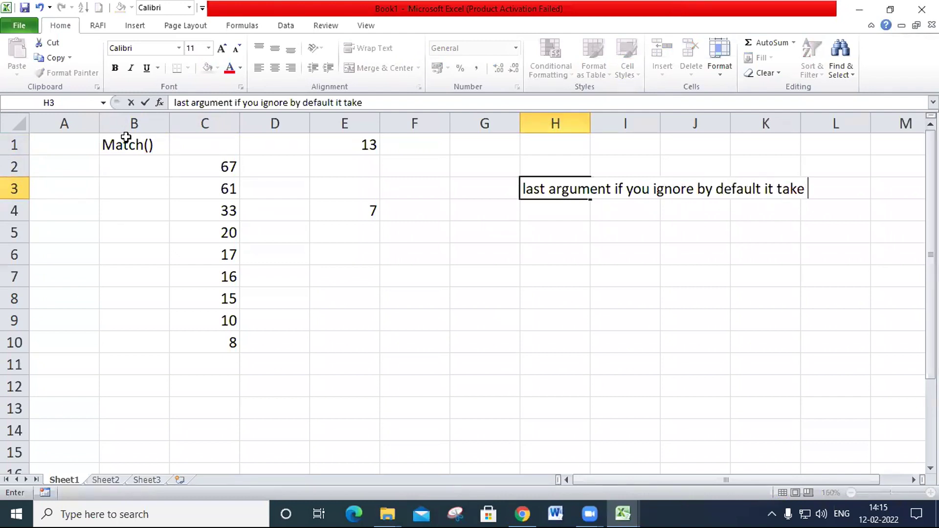
pyautogui.write('as 1 it mea')
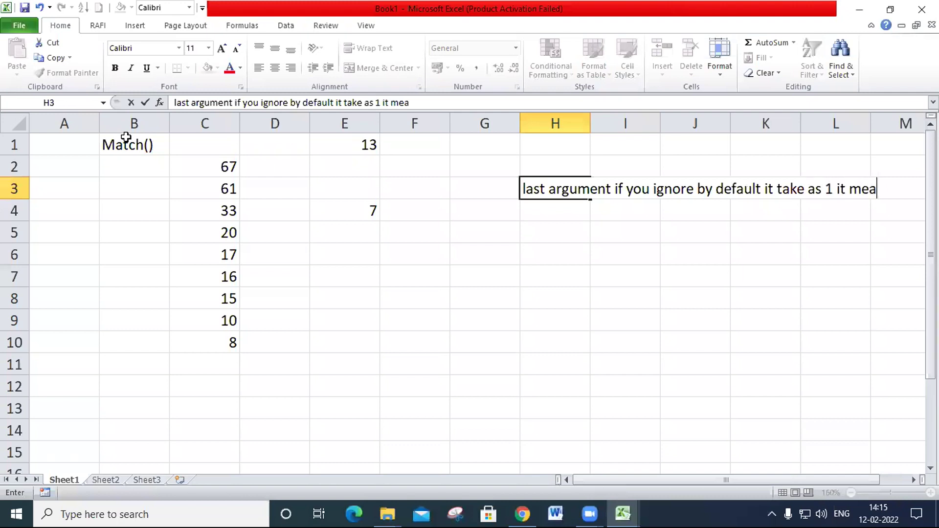
pyautogui.write('ns lessthan')
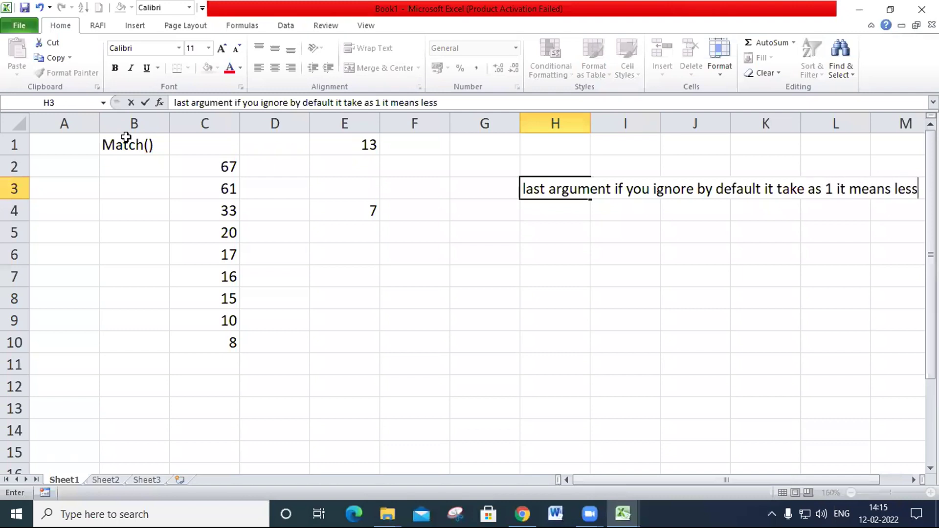
pyautogui.press('Return')
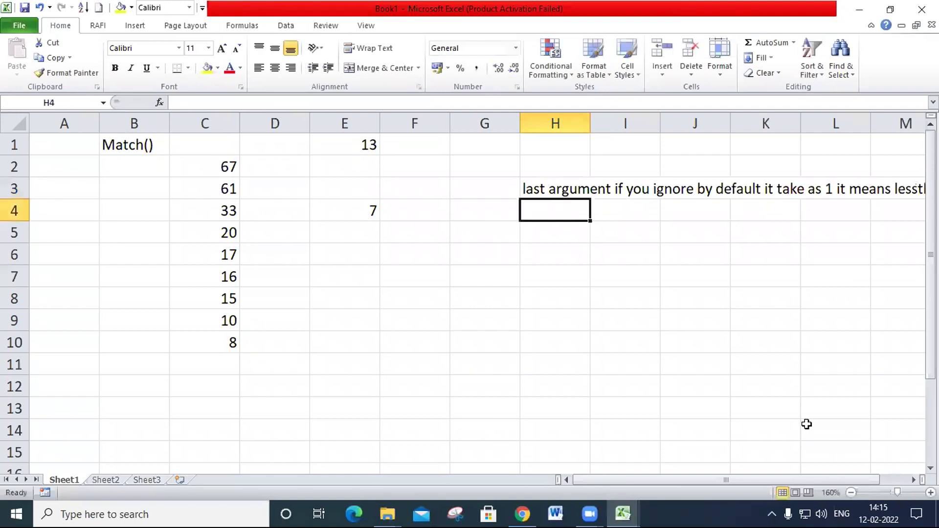
# Move the default-argument note from H3 to F4 and correct "lessthan" to "less than".
pyautogui.click(526, 189)
pyautogui.moveTo(531, 199); pyautogui.dragTo(445, 210)
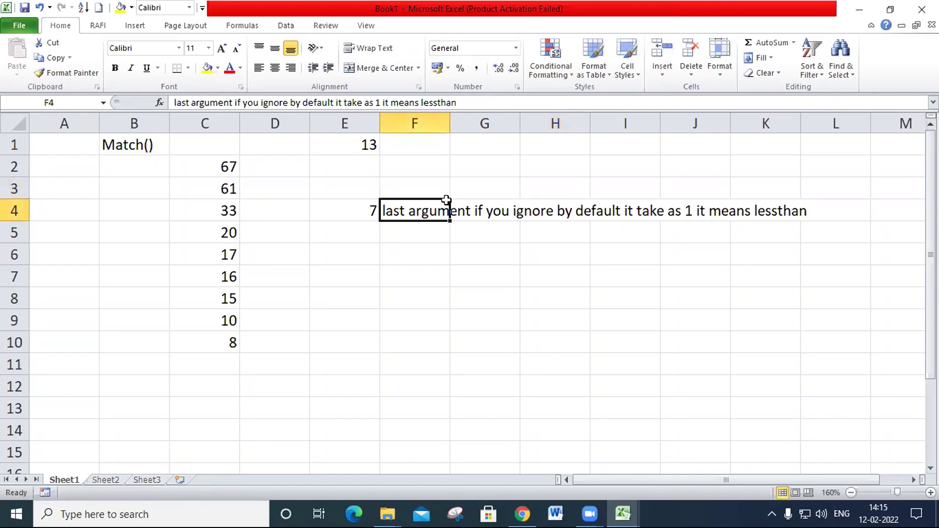
pyautogui.click(773, 210)
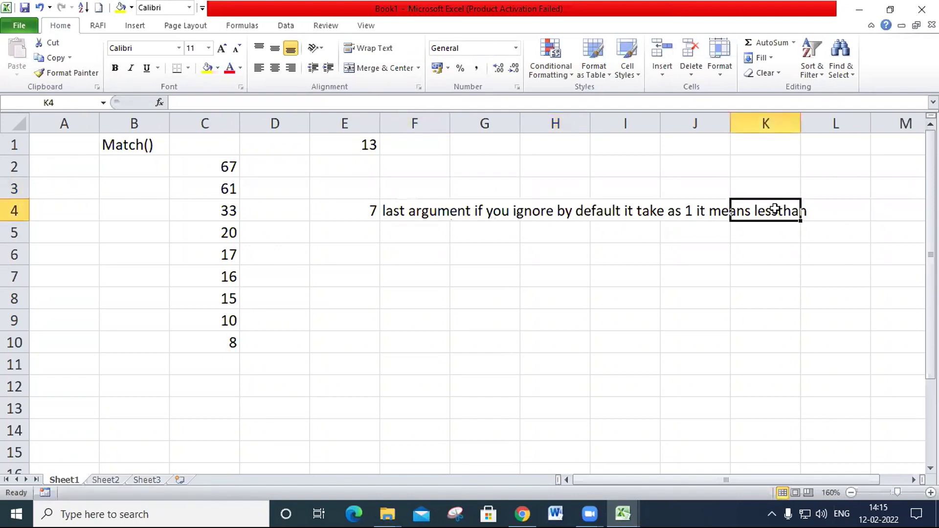
pyautogui.click(396, 211)
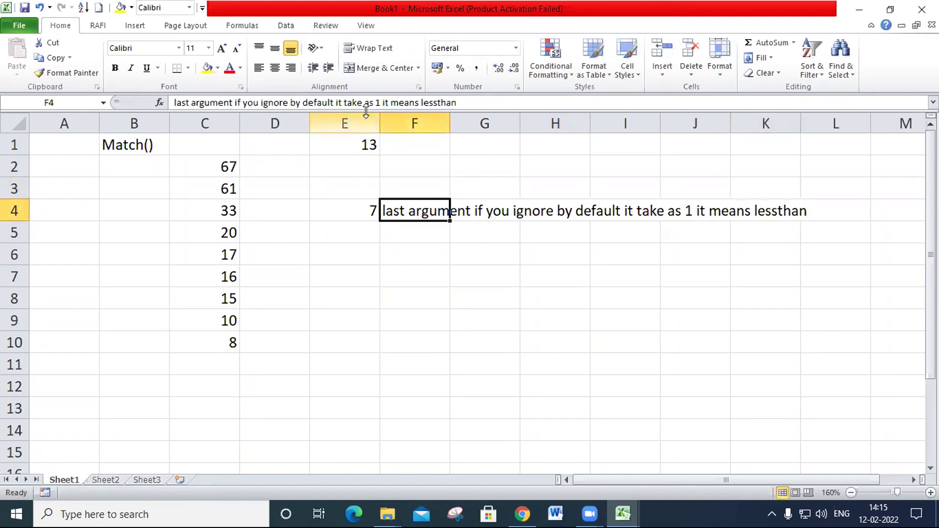
pyautogui.click(434, 103)
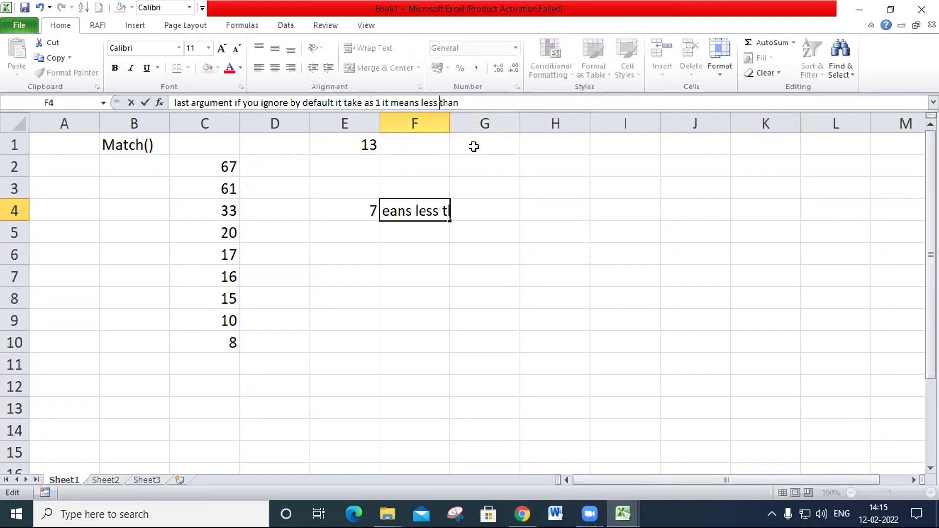
pyautogui.press('Return')
pyautogui.press('Up')
pyautogui.press('Left')
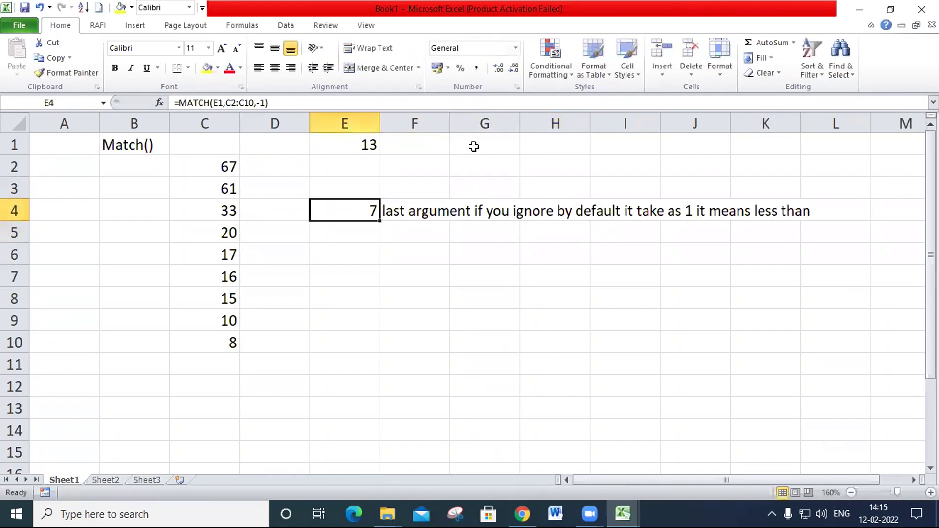
# Move the note back to H3 and fit it into merged, centered, text-wrapped cells H3:K3 with a taller row 3.
pyautogui.click(430, 208)
pyautogui.moveTo(432, 198); pyautogui.dragTo(770, 197)
pyautogui.click(379, 68)
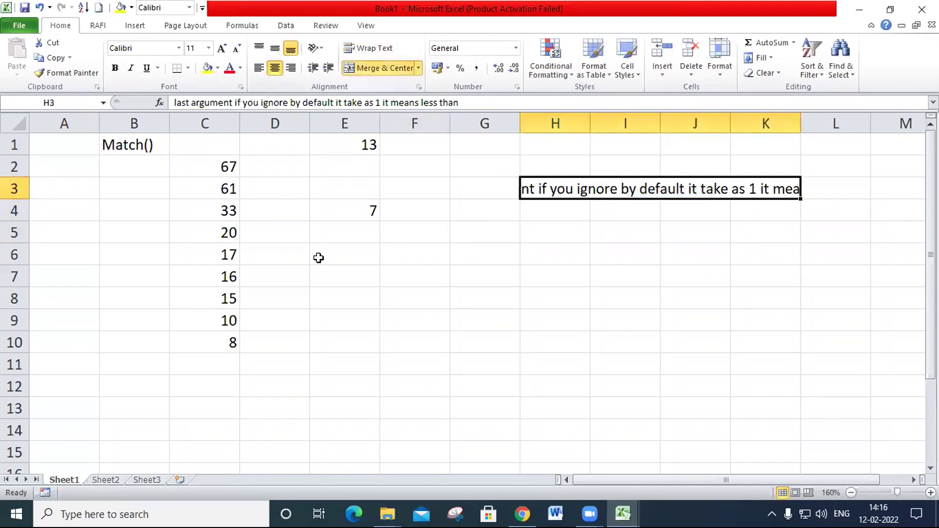
pyautogui.moveTo(23, 205); pyautogui.dragTo(23, 223)
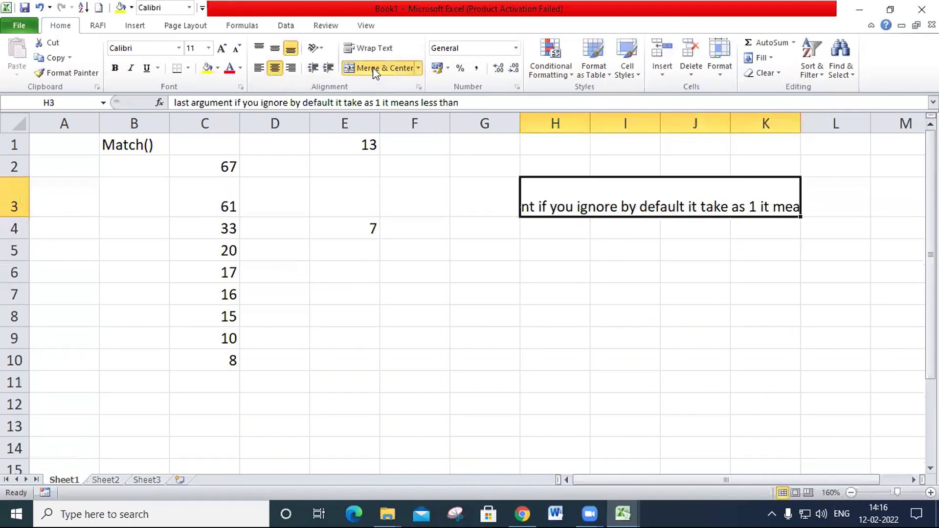
pyautogui.click(370, 48)
pyautogui.click(619, 238)
# Enter "1-less than" as text in G3 and autofit the width of column G.
pyautogui.click(582, 196)
pyautogui.click(484, 197)
pyautogui.write("'")
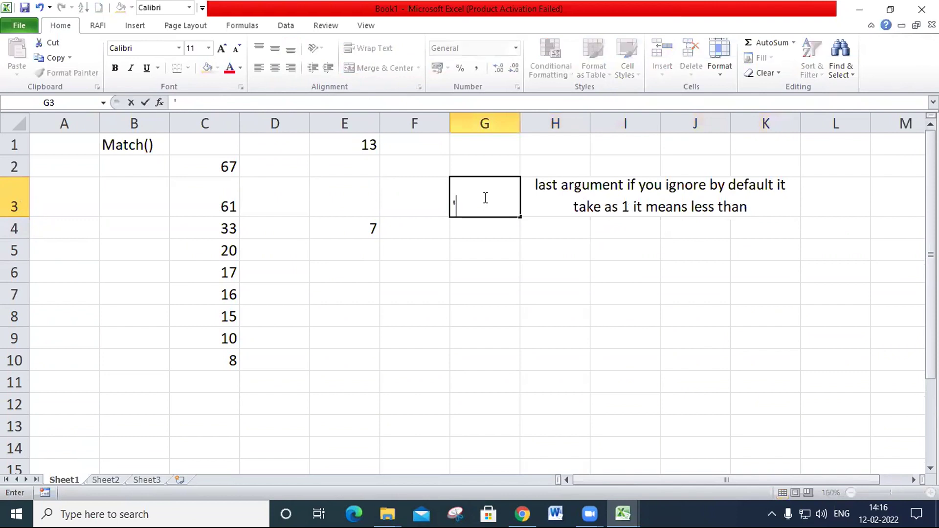
pyautogui.write('1')
pyautogui.hotkey('ctrl', 'Return')
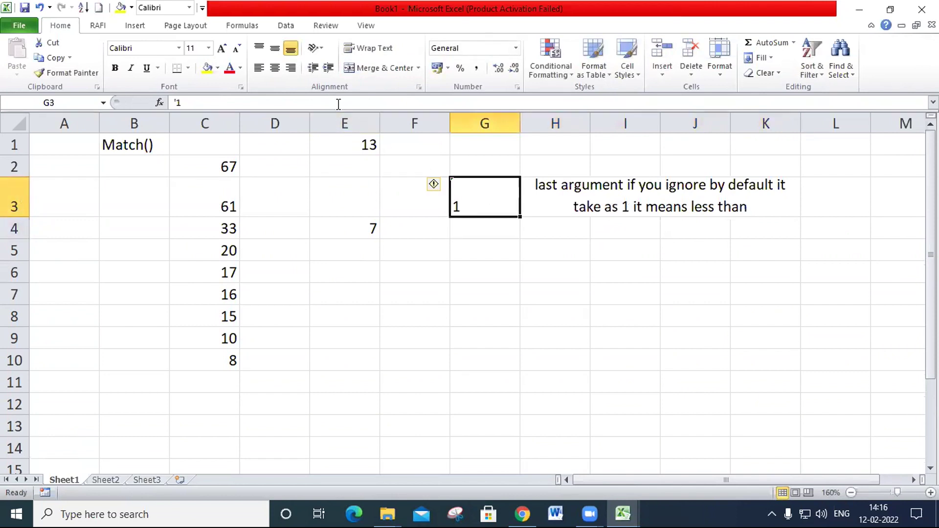
pyautogui.doubleClick(510, 209)
pyautogui.write('-less than')
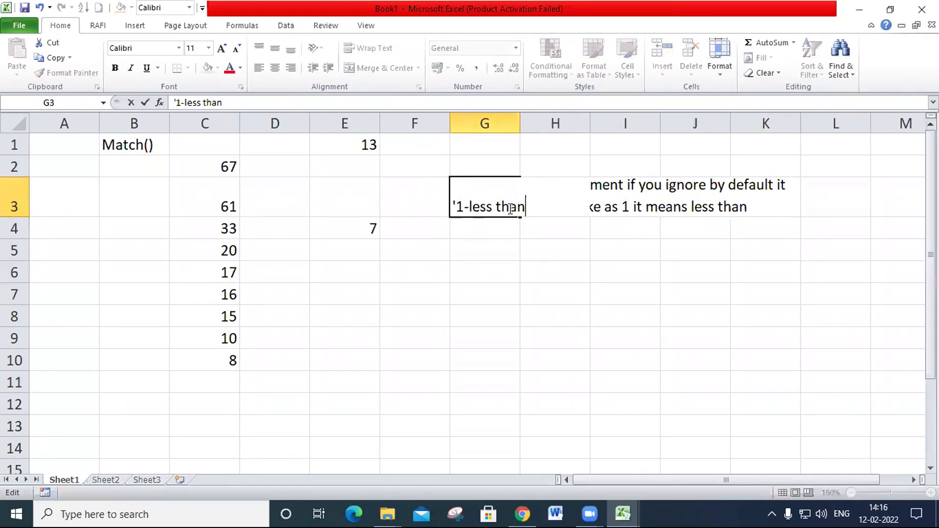
pyautogui.press('Return')
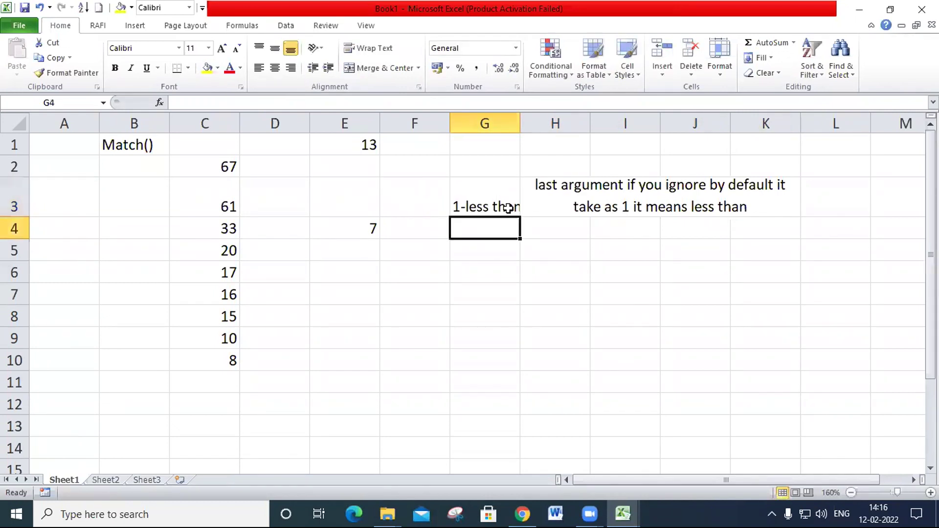
pyautogui.click(508, 208)
pyautogui.doubleClick(520, 123)
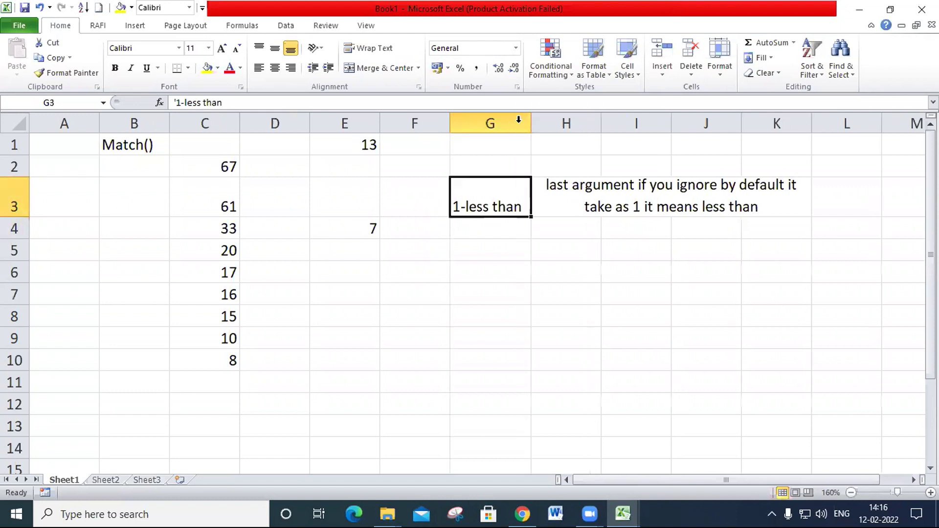
# Append "the range must be in ascending order" to the end of the note in H3.
pyautogui.doubleClick(762, 207)
pyautogui.write('th')
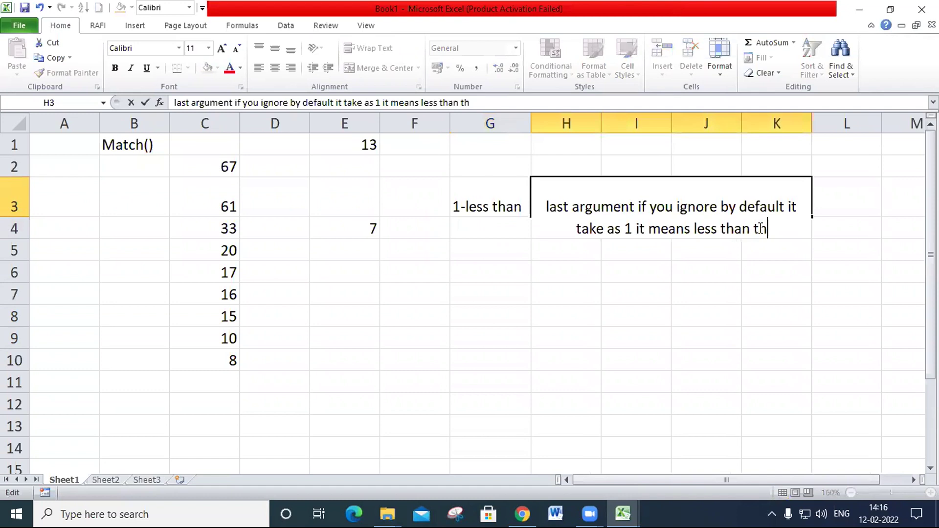
pyautogui.write('e range muyst')
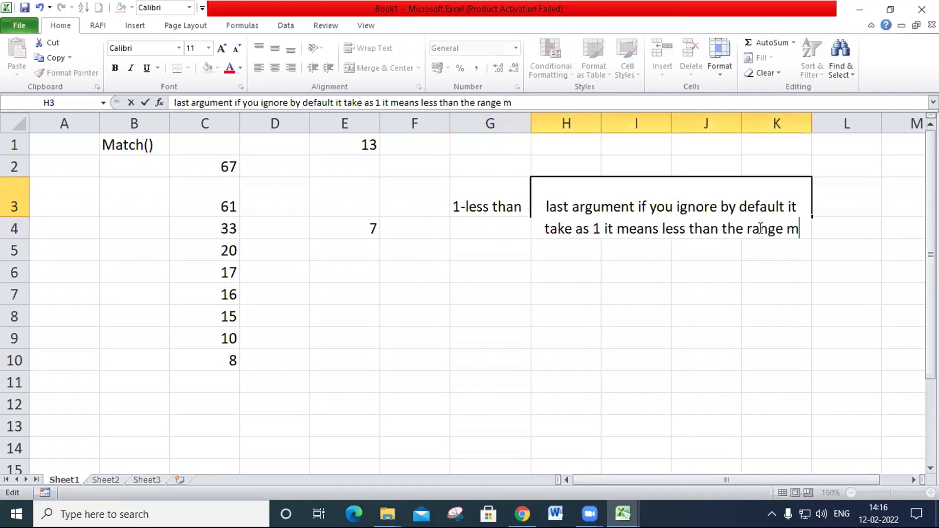
pyautogui.press('BackSpace')
pyautogui.press('BackSpace')
pyautogui.press('BackSpace')
pyautogui.write('st')
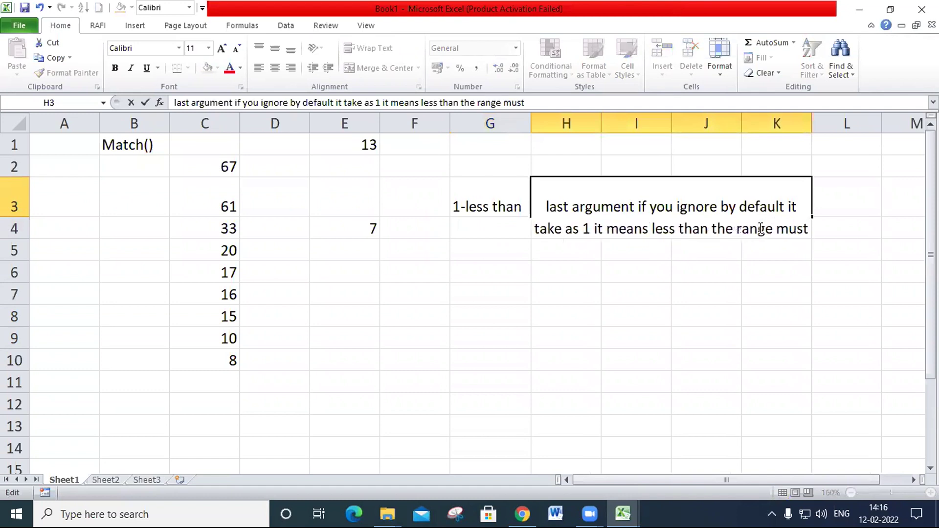
pyautogui.write(' be in ascending order')
pyautogui.press('Return')
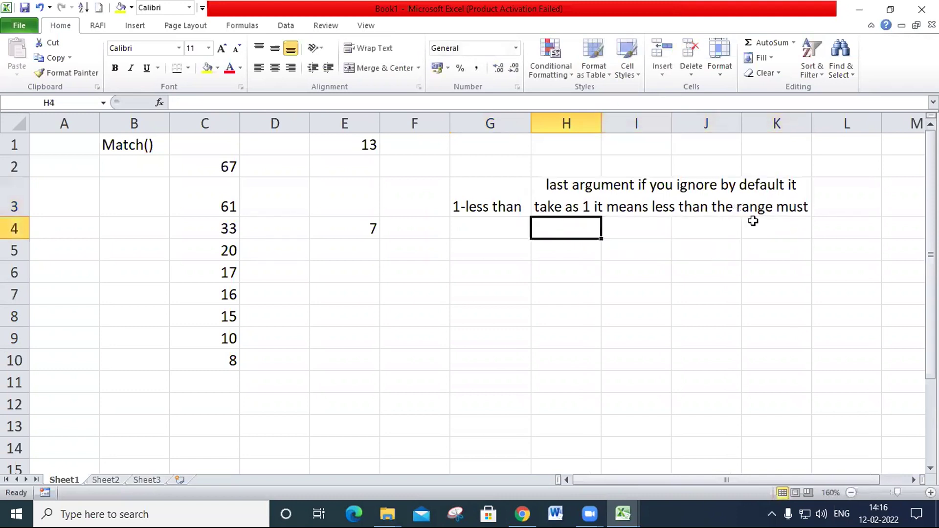
# Increase the height of row 3 and middle-align the G3 label and the H3 note vertically.
pyautogui.click(731, 193)
pyautogui.moveTo(11, 217); pyautogui.dragTo(12, 235)
pyautogui.click(451, 180)
pyautogui.click(275, 47)
pyautogui.click(259, 46)
pyautogui.click(275, 48)
pyautogui.click(616, 209)
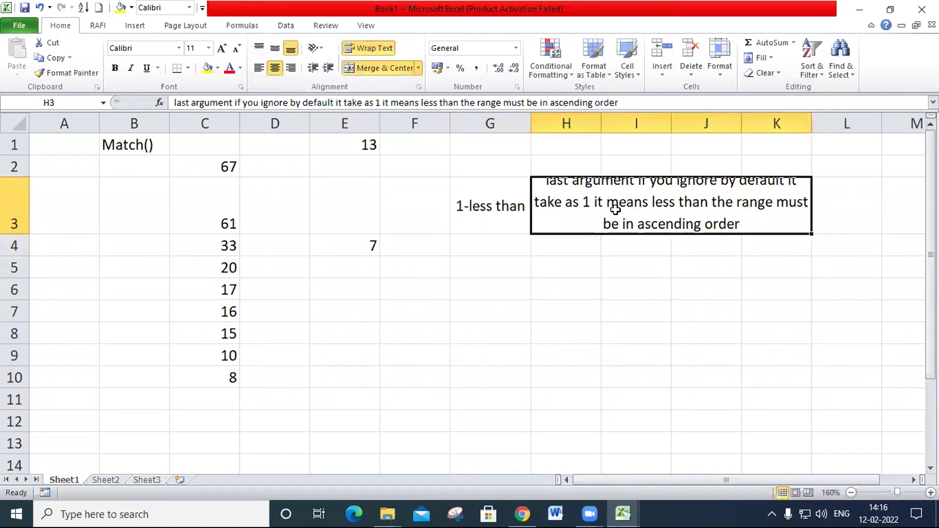
pyautogui.click(275, 48)
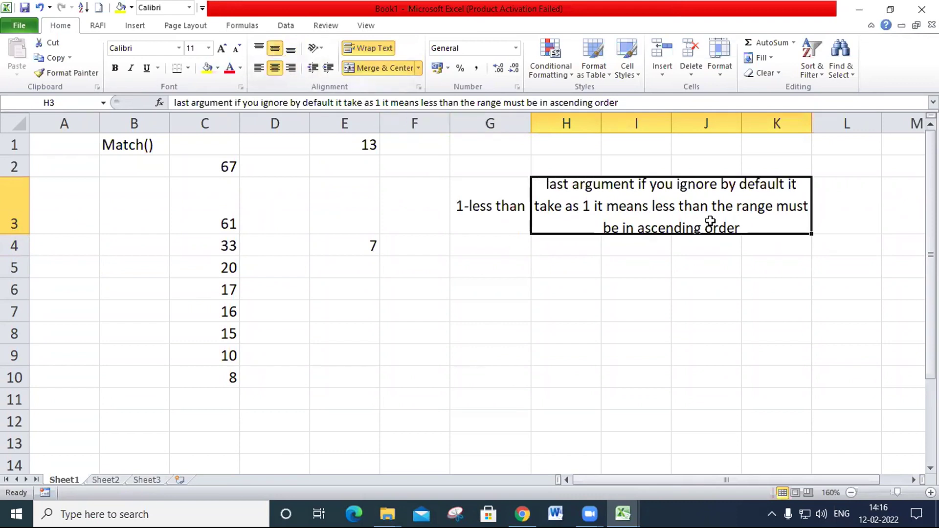
# Widen columns K, J and I so the merged note in row 3 fits on two lines.
pyautogui.moveTo(811, 125); pyautogui.dragTo(841, 125)
pyautogui.moveTo(742, 123); pyautogui.dragTo(763, 122)
pyautogui.moveTo(670, 122); pyautogui.dragTo(694, 124)
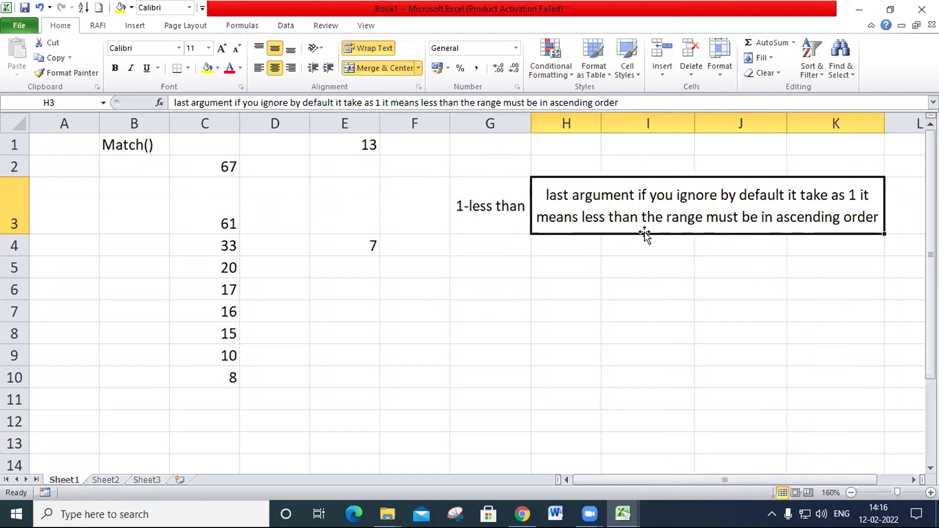
# Enter "A-Z" in L3 and center it horizontally and vertically.
pyautogui.click(904, 214)
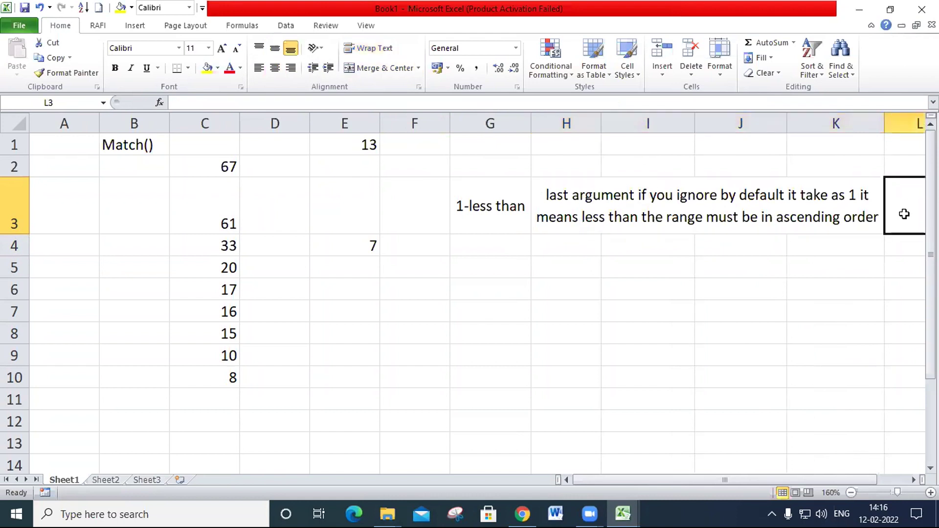
pyautogui.write('A-')
pyautogui.press('Up')
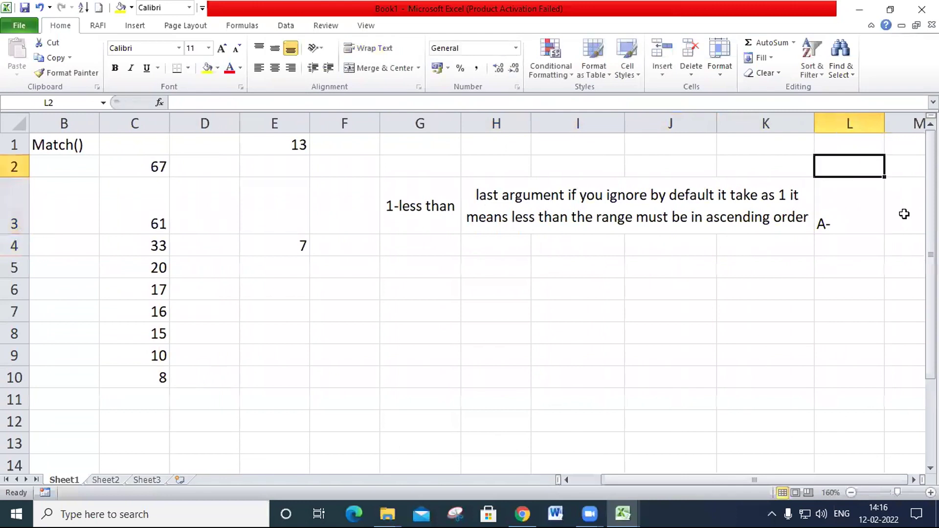
pyautogui.press('Down')
pyautogui.press('F2')
pyautogui.write('Z')
pyautogui.press('Return')
pyautogui.click(857, 208)
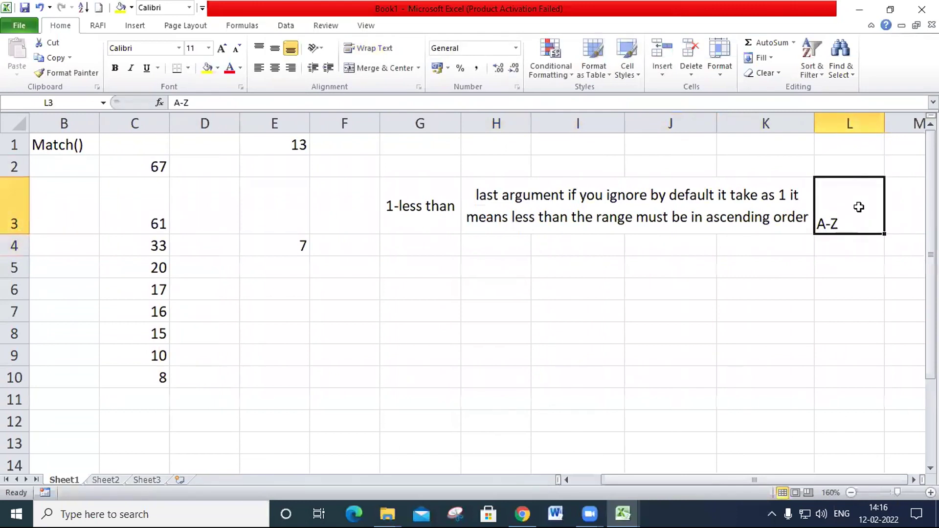
pyautogui.click(275, 67)
pyautogui.click(275, 48)
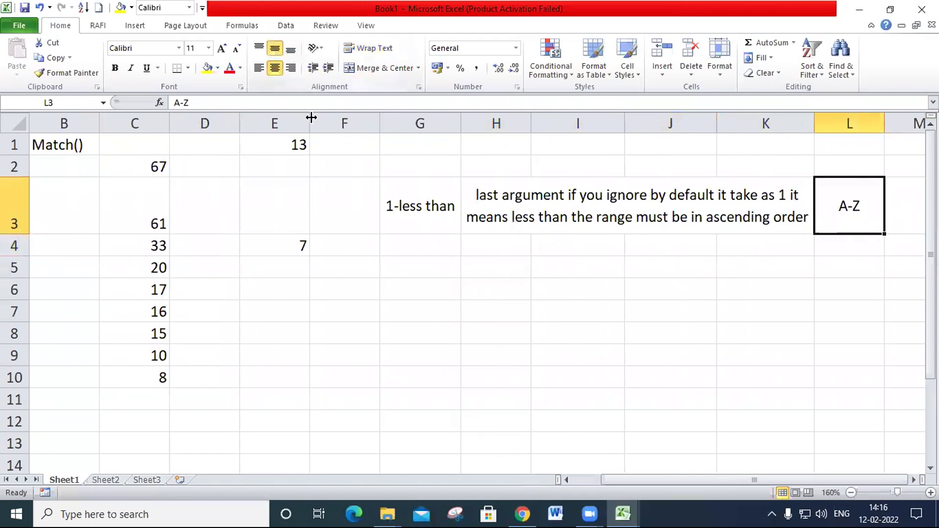
# Enter the match type value -1 in G4, beneath the less-than label.
pyautogui.click(424, 250)
pyautogui.write('-1')
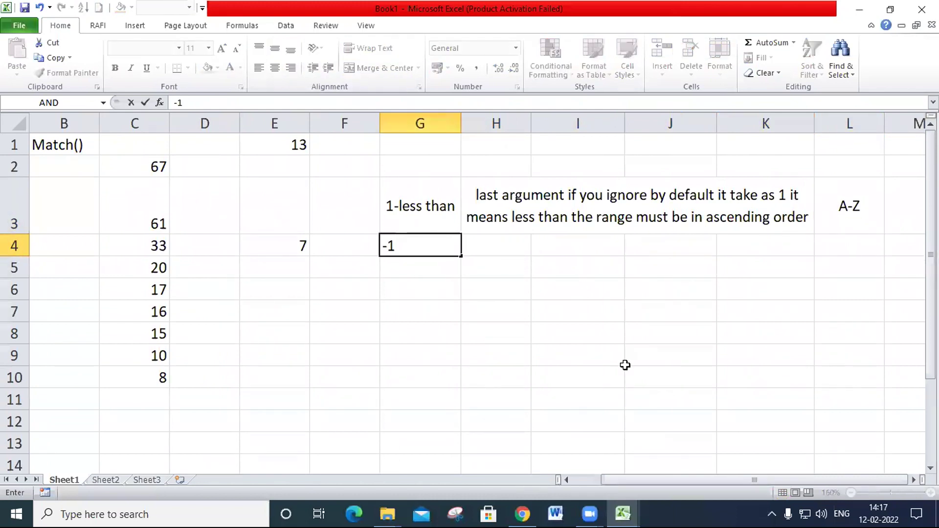
pyautogui.press('Tab')
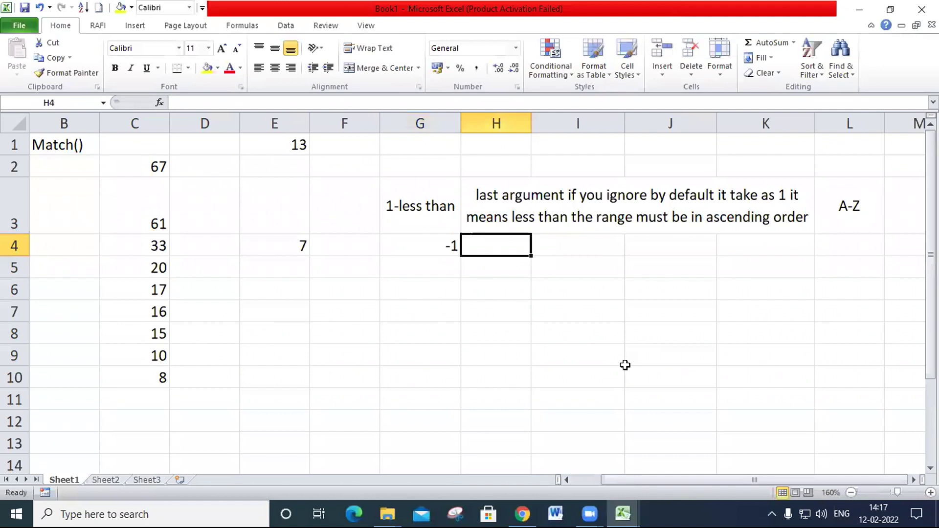
# Copy the H3 note down to row 4 and merge it across H4:K5 so both lines fit.
pyautogui.moveTo(516, 248); pyautogui.dragTo(744, 269)
pyautogui.click(541, 205)
pyautogui.moveTo(814, 235); pyautogui.dragTo(763, 266)
pyautogui.click(510, 269)
pyautogui.press('Delete')
pyautogui.moveTo(561, 245); pyautogui.dragTo(561, 263)
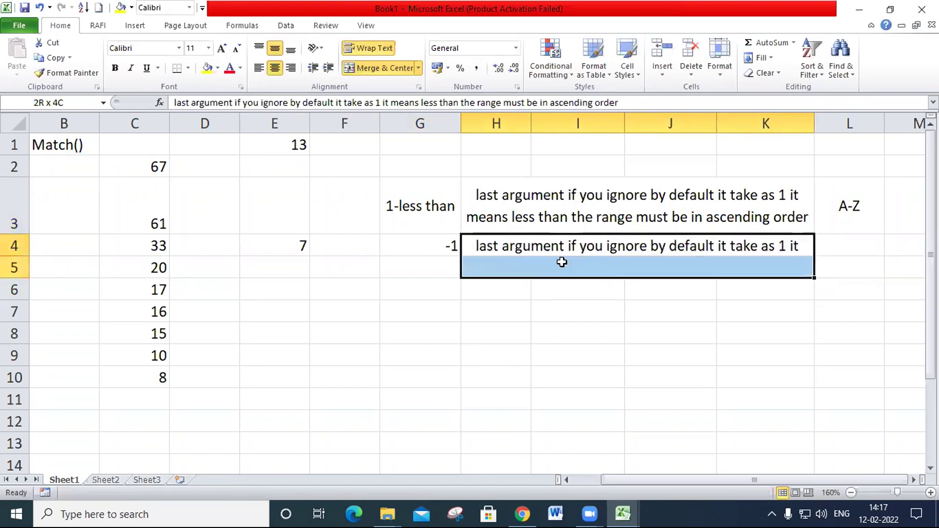
pyautogui.click(381, 70)
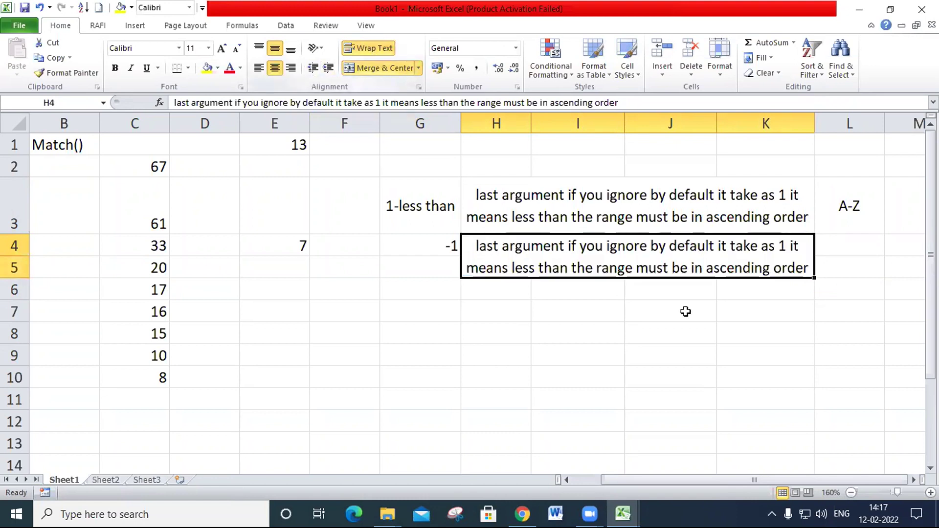
# Reword the copied note in H4 to begin "last argument if you select like -1 grater than the range", removing the default and less-than wording.
pyautogui.doubleClick(605, 246)
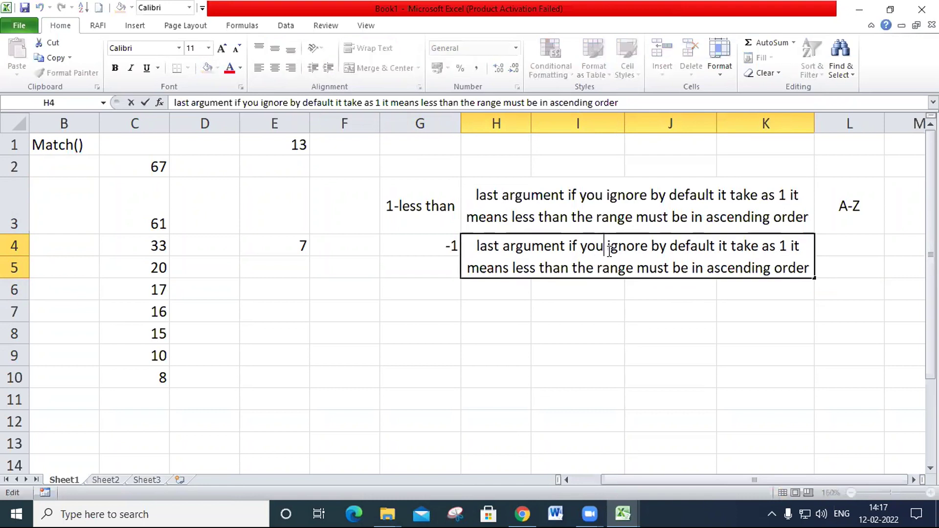
pyautogui.write('sele')
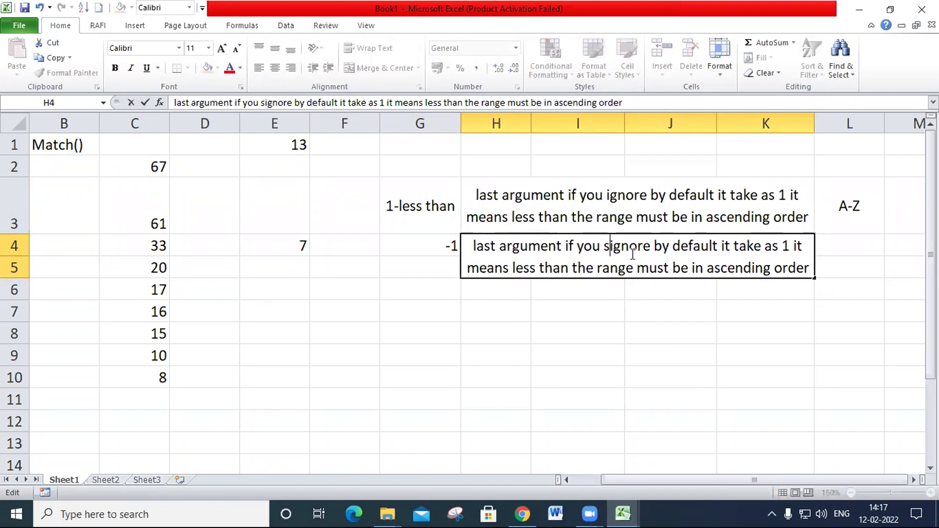
pyautogui.write('ct like')
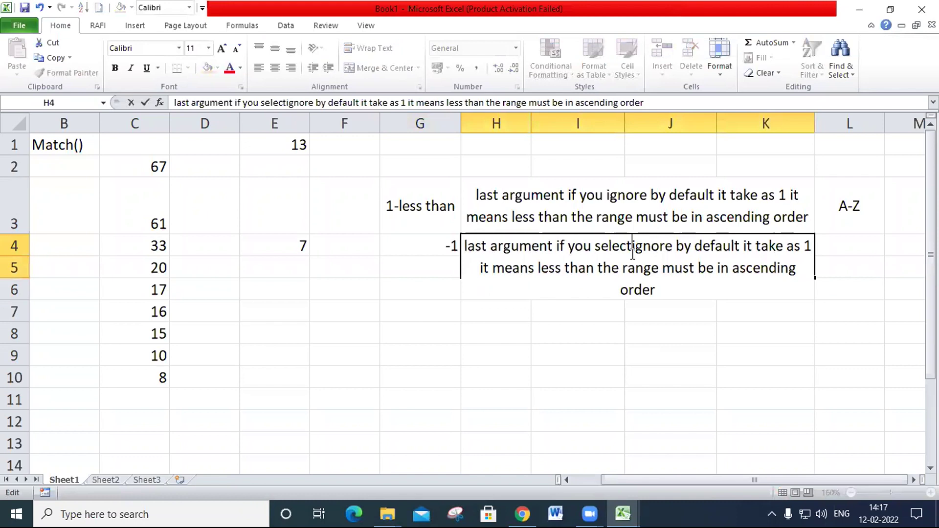
pyautogui.write(' -1 g')
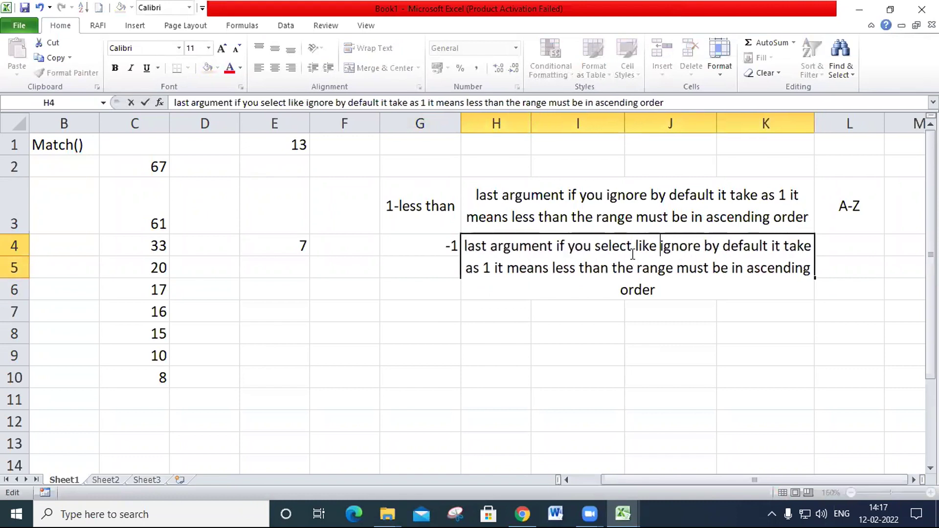
pyautogui.write('ra')
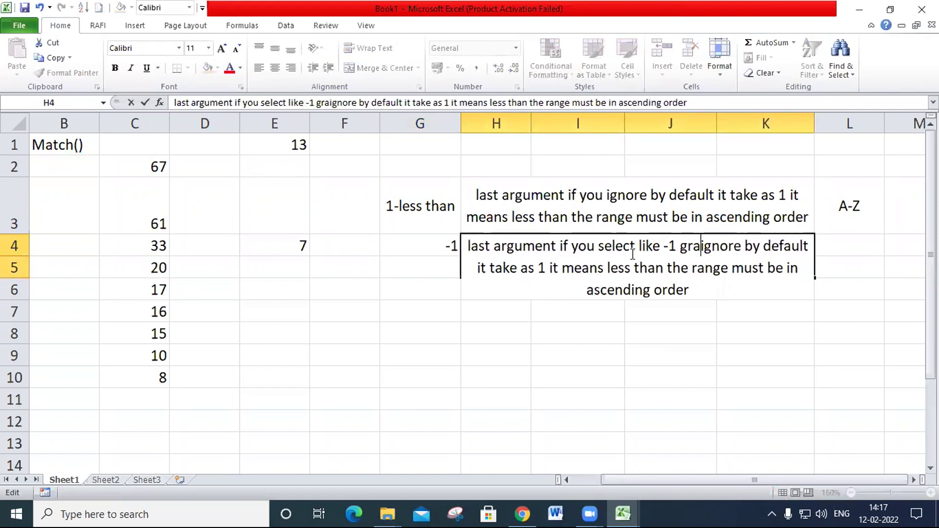
pyautogui.write('ter than')
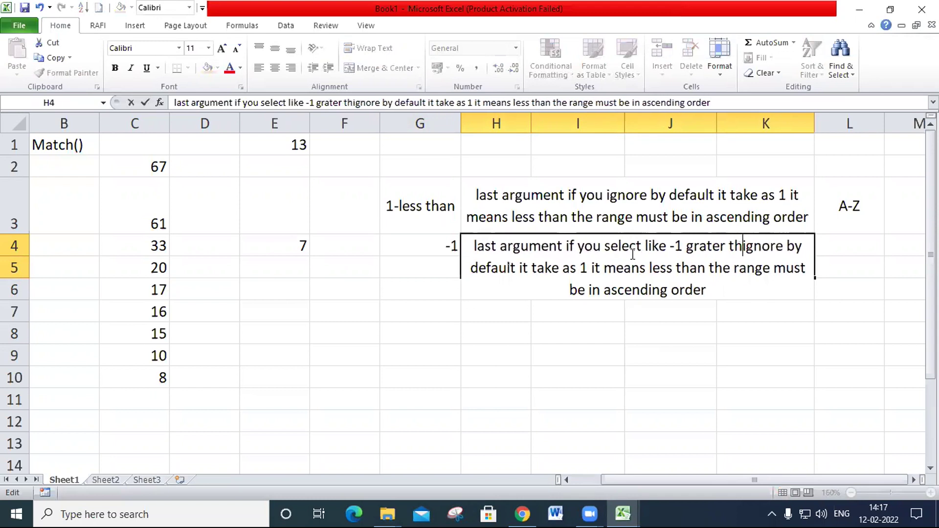
pyautogui.press('Delete')
pyautogui.press('Delete')
pyautogui.press('Delete')
pyautogui.press('Delete')
pyautogui.press('Delete')
pyautogui.press('Delete')
pyautogui.press('Delete')
pyautogui.press('Delete')
pyautogui.press('Delete')
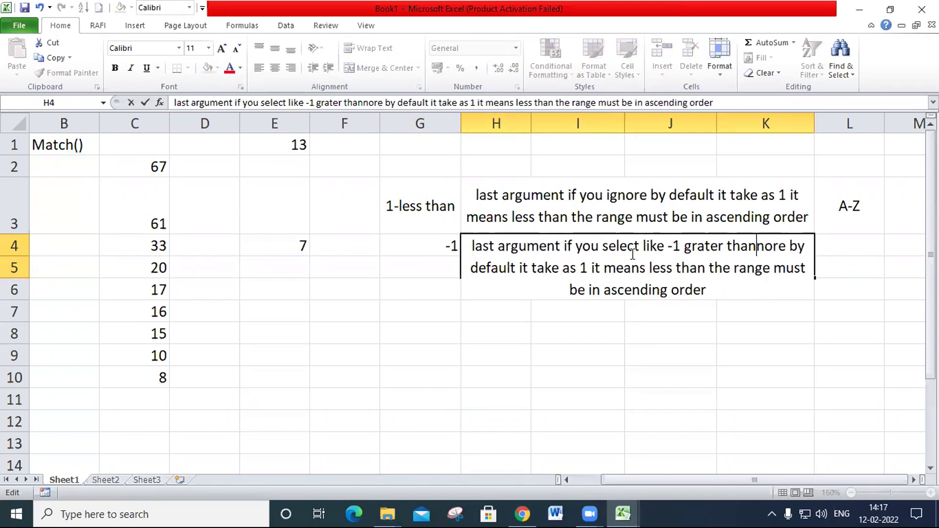
pyautogui.press('Delete')
pyautogui.press('Delete')
pyautogui.press('Delete')
pyautogui.press('Delete')
pyautogui.press('Delete')
pyautogui.press('Delete')
pyautogui.press('Delete')
pyautogui.press('Delete')
pyautogui.press('Delete')
pyautogui.press('Delete')
pyautogui.press('Delete')
pyautogui.press('Delete')
pyautogui.press('Delete')
pyautogui.press('Delete')
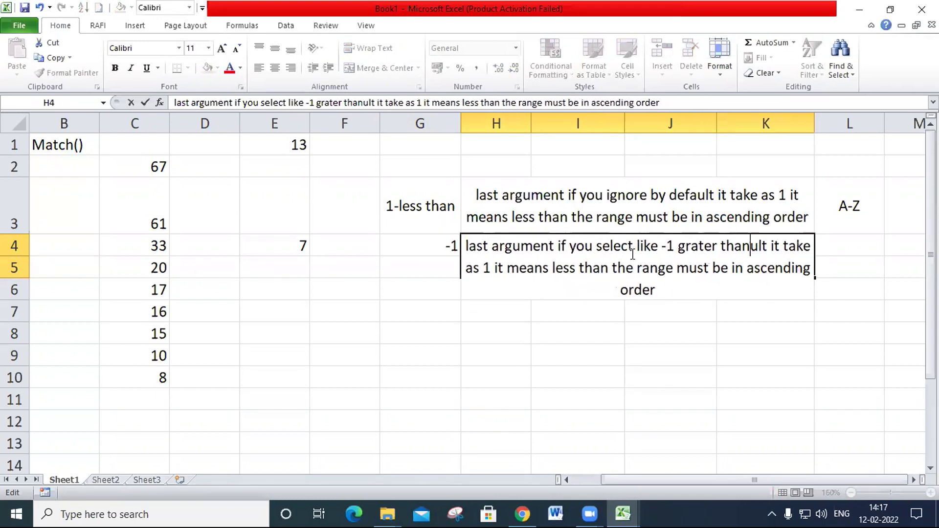
pyautogui.press('Delete')
pyautogui.press('Delete')
pyautogui.press('Delete')
pyautogui.press('Delete')
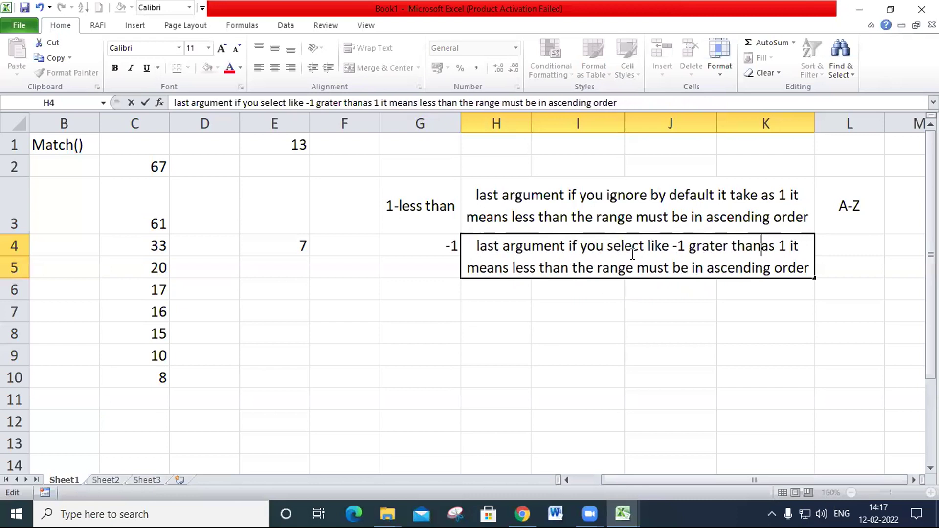
pyautogui.press('Delete')
pyautogui.press('Delete')
pyautogui.press('Delete')
pyautogui.press('Delete')
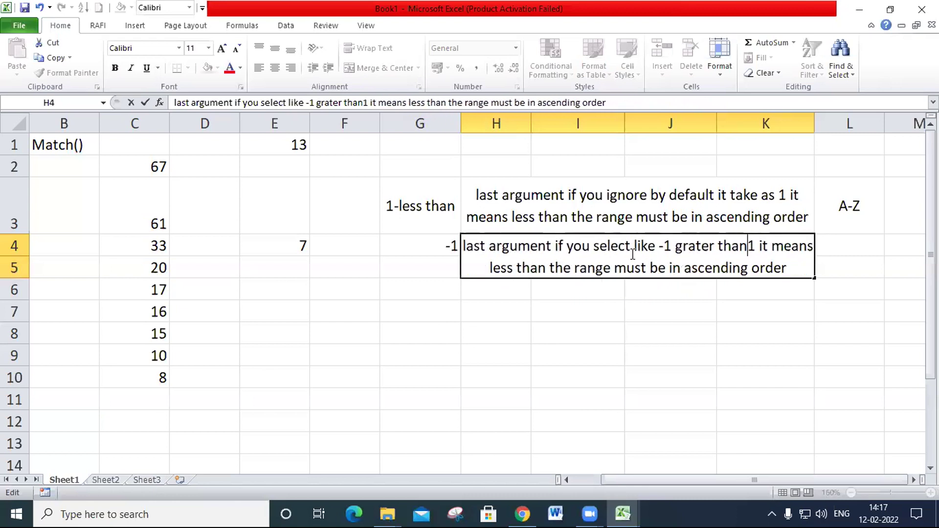
pyautogui.press('Delete')
pyautogui.press('Delete')
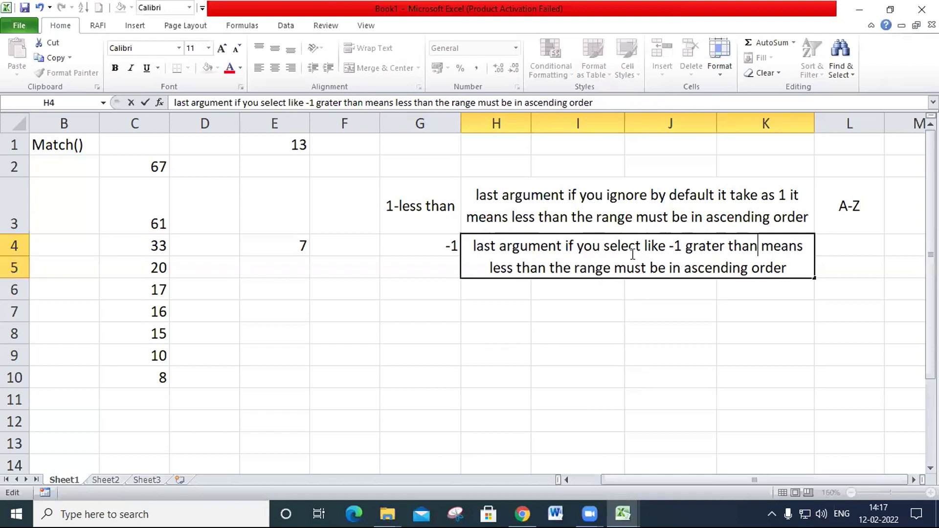
pyautogui.press('Delete')
pyautogui.press('Delete')
pyautogui.press('Delete')
pyautogui.press('Delete')
pyautogui.press('Delete')
pyautogui.press('Delete')
pyautogui.press('Delete')
pyautogui.press('Delete')
pyautogui.press('Delete')
pyautogui.press('Delete')
pyautogui.press('Delete')
pyautogui.press('Delete')
pyautogui.press('Delete')
pyautogui.press('Delete')
pyautogui.press('Delete')
pyautogui.press('Delete')
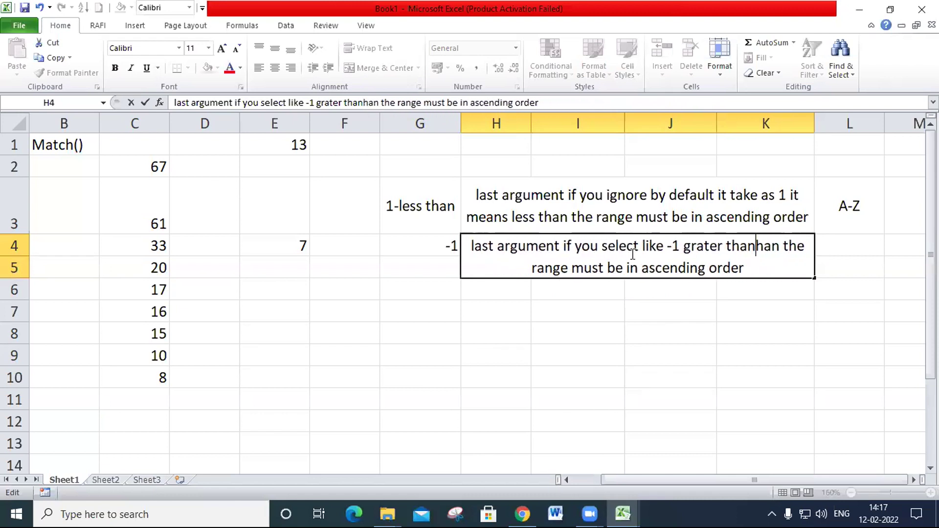
pyautogui.press('Delete')
pyautogui.press('Right')
pyautogui.press('Delete')
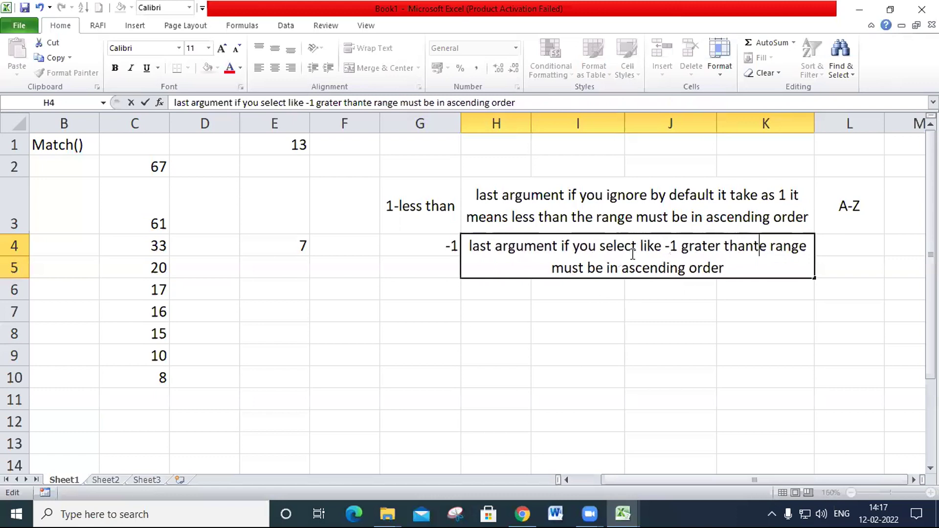
pyautogui.write('h')
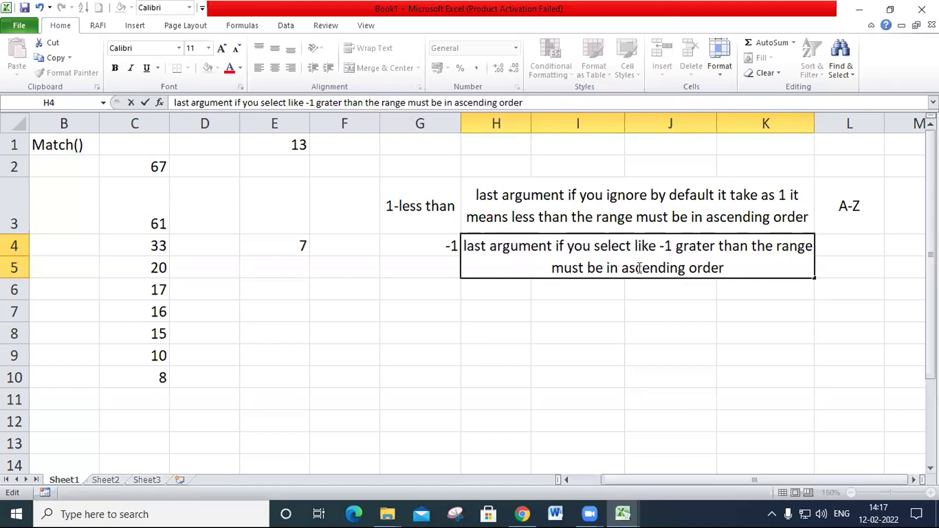
# Change "ascending" to "descending" in the H4 note.
pyautogui.write(' des')
pyautogui.press('Delete')
pyautogui.press('Delete')
pyautogui.press('Return')
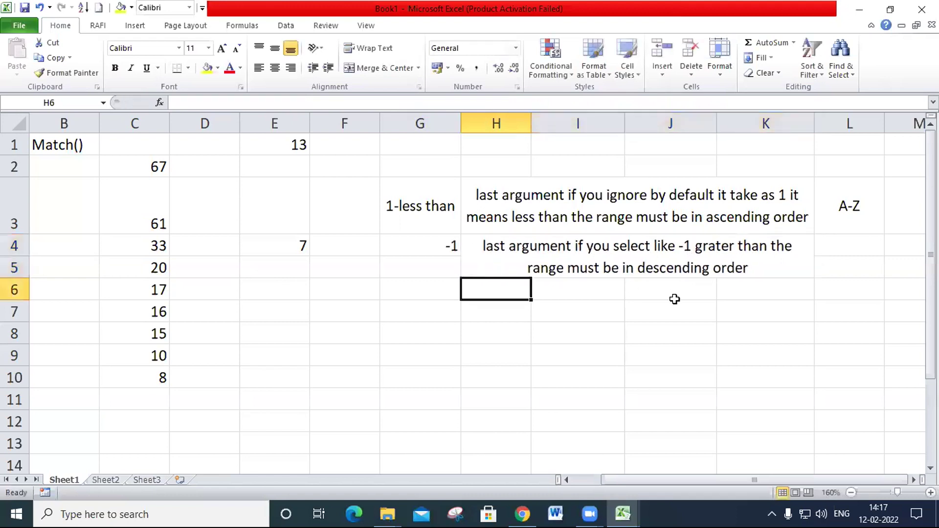
# Merge L4:L5 and enter "Z-A" beside the descending-order note.
pyautogui.click(838, 252)
pyautogui.moveTo(838, 253); pyautogui.dragTo(836, 268)
pyautogui.click(384, 68)
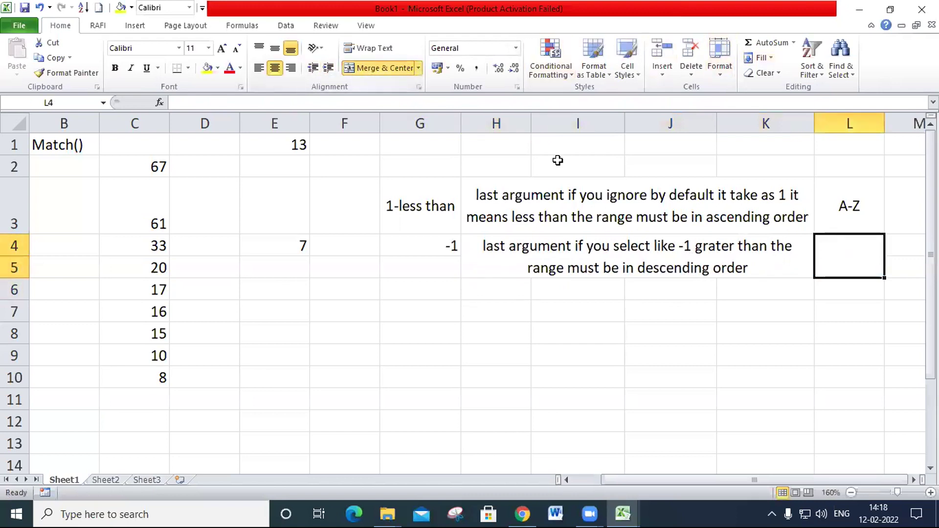
pyautogui.write('z-')
pyautogui.press('BackSpace')
pyautogui.write('A')
pyautogui.press('BackSpace')
pyautogui.write('Z-A')
pyautogui.press('Return')
pyautogui.press('Up')
pyautogui.press('F2')
pyautogui.press('Left')
pyautogui.press('Left')
pyautogui.press('Left')
pyautogui.press('BackSpace')
pyautogui.press('Return')
pyautogui.press('Up')
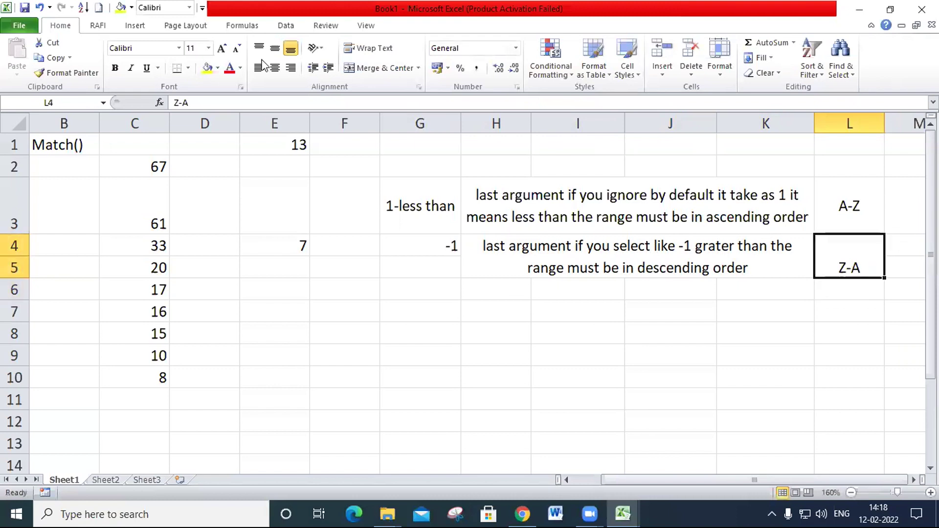
# Center the "Z-A" label vertically in its merged cell and the -1 in G4 horizontally.
pyautogui.click(374, 264)
pyautogui.click(420, 247)
pyautogui.click(267, 69)
pyautogui.click(274, 69)
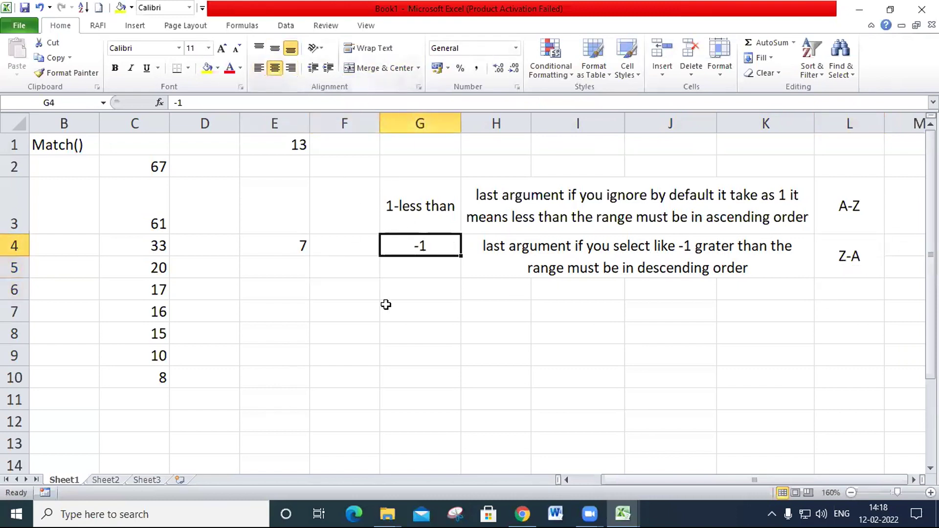
# Enter "0 Exact Match" in G7 and widen column G so the label fits.
pyautogui.click(426, 292)
pyautogui.click(429, 311)
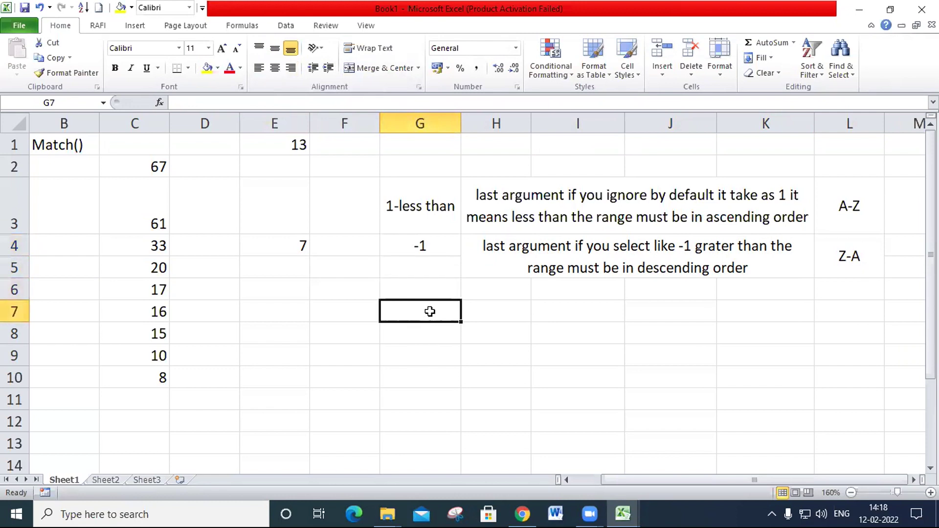
pyautogui.write('0 eXA')
pyautogui.press('BackSpace')
pyautogui.press('BackSpace')
pyautogui.press('BackSpace')
pyautogui.write('Exact')
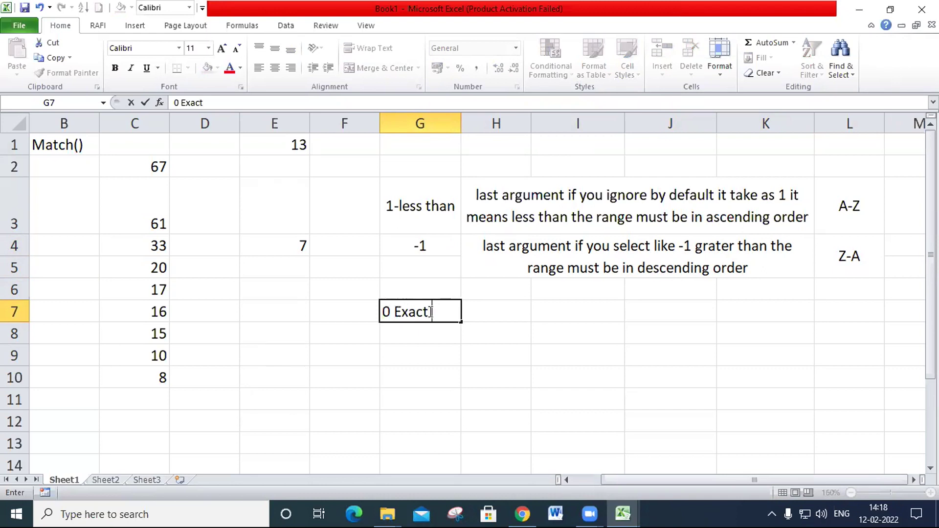
pyautogui.write(' Match')
pyautogui.click(464, 362)
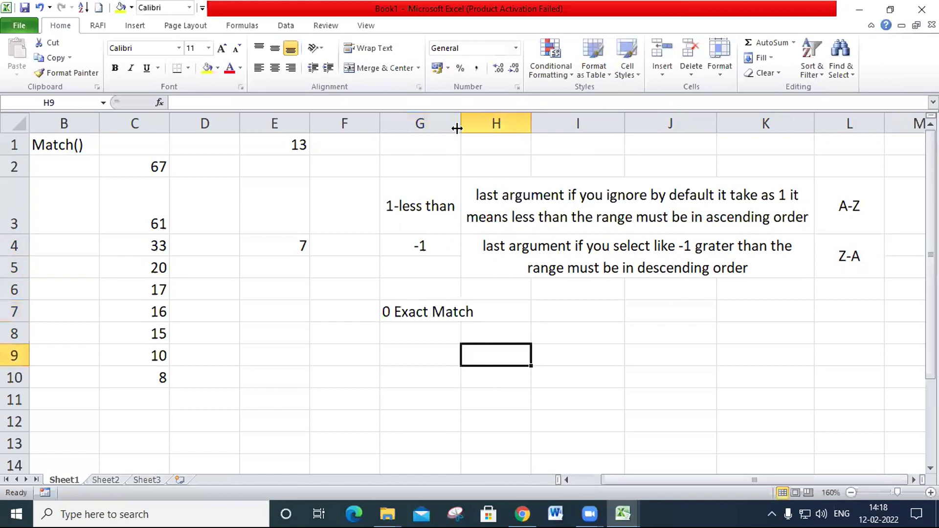
pyautogui.moveTo(462, 123); pyautogui.dragTo(478, 123)
# Enter "any order" in H7 beside the exact match label.
pyautogui.click(538, 317)
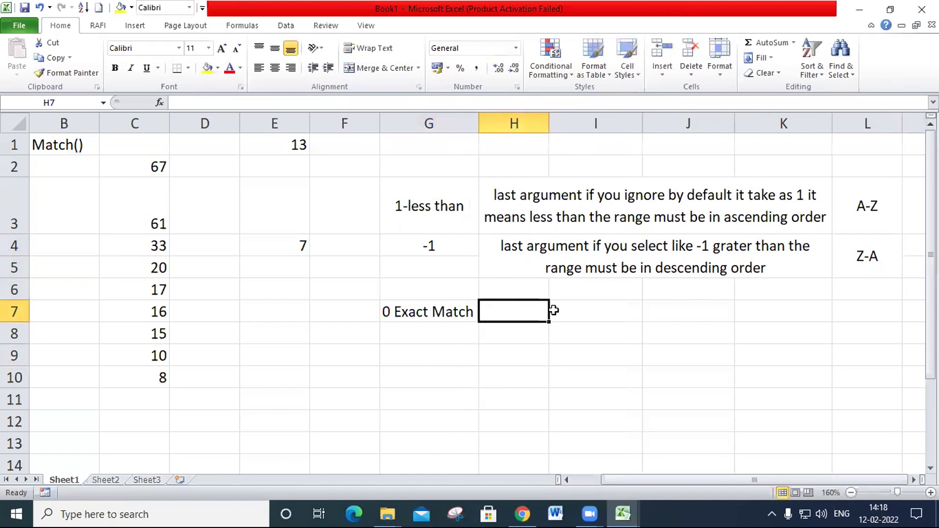
pyautogui.write('any order')
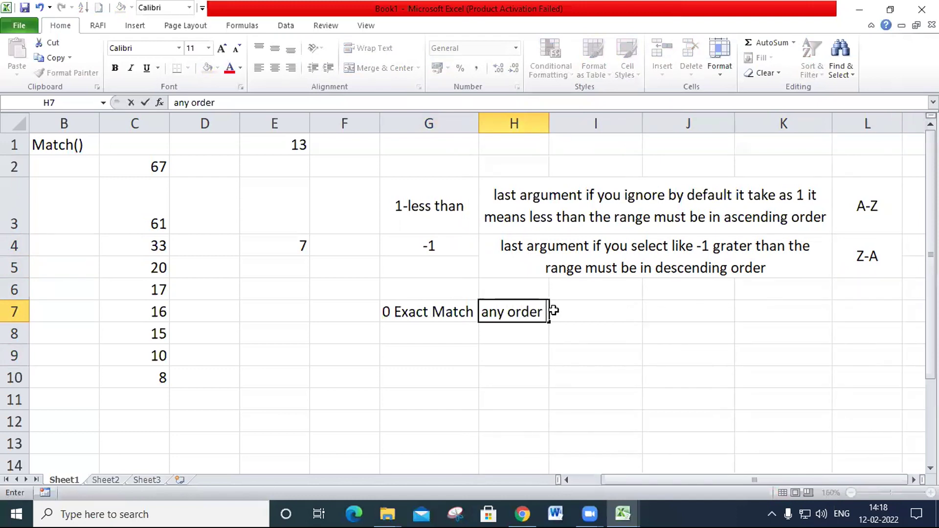
pyautogui.click(513, 265)
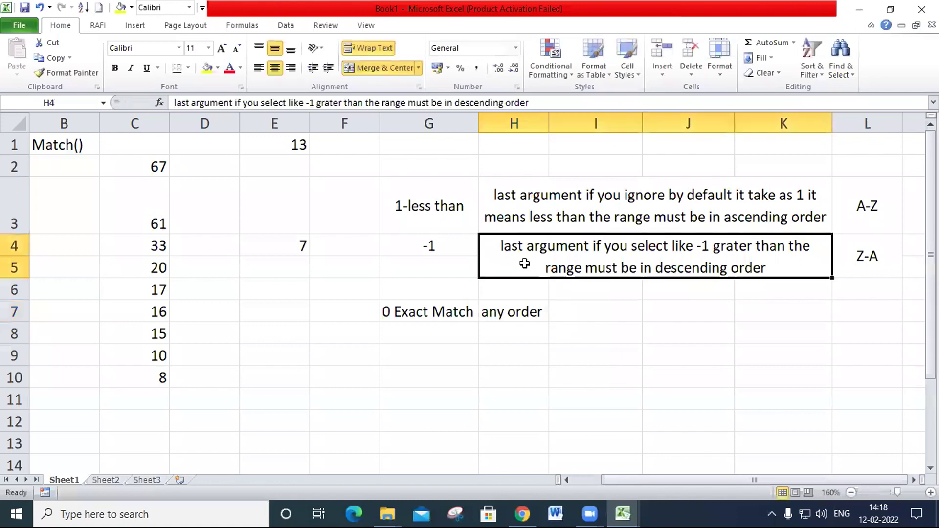
# Merge G4:G5 and center the -1 value vertically in the merged cell.
pyautogui.click(460, 226)
pyautogui.moveTo(460, 226); pyautogui.dragTo(656, 269)
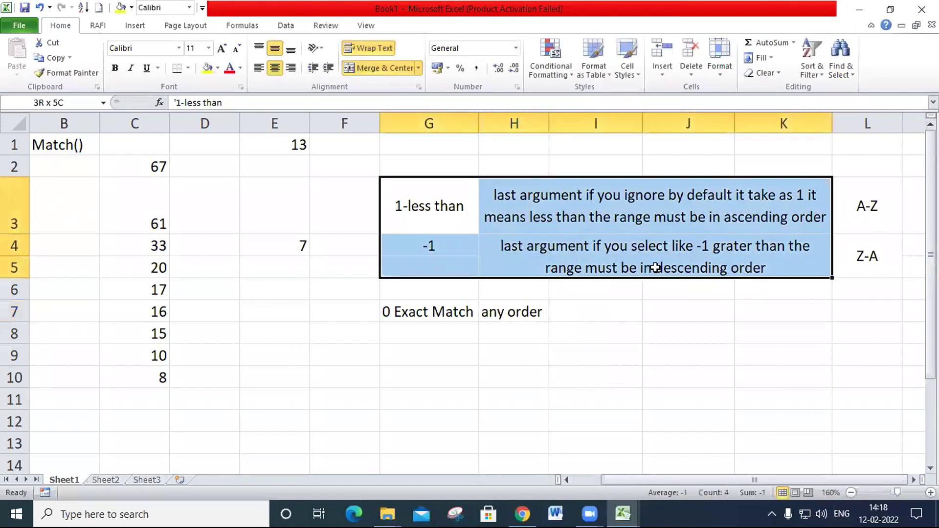
pyautogui.moveTo(442, 243); pyautogui.dragTo(442, 271)
pyautogui.click(388, 67)
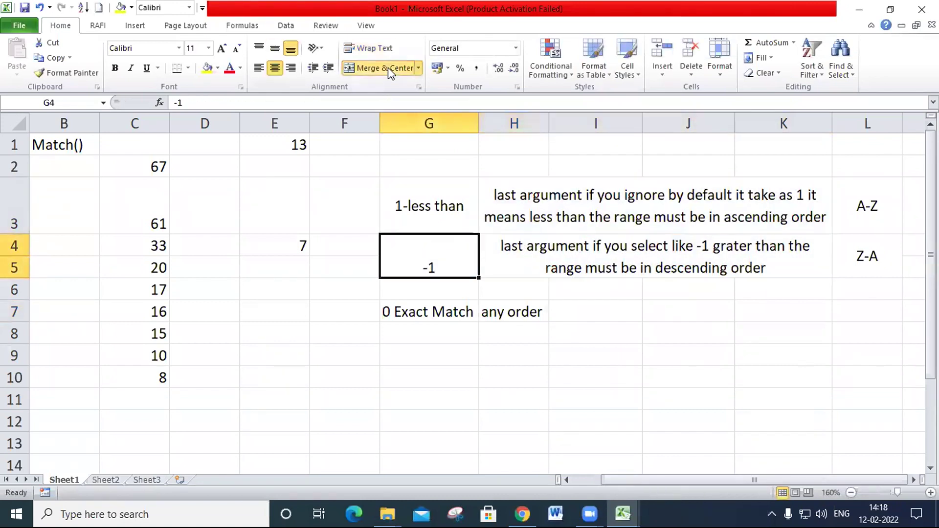
pyautogui.click(275, 48)
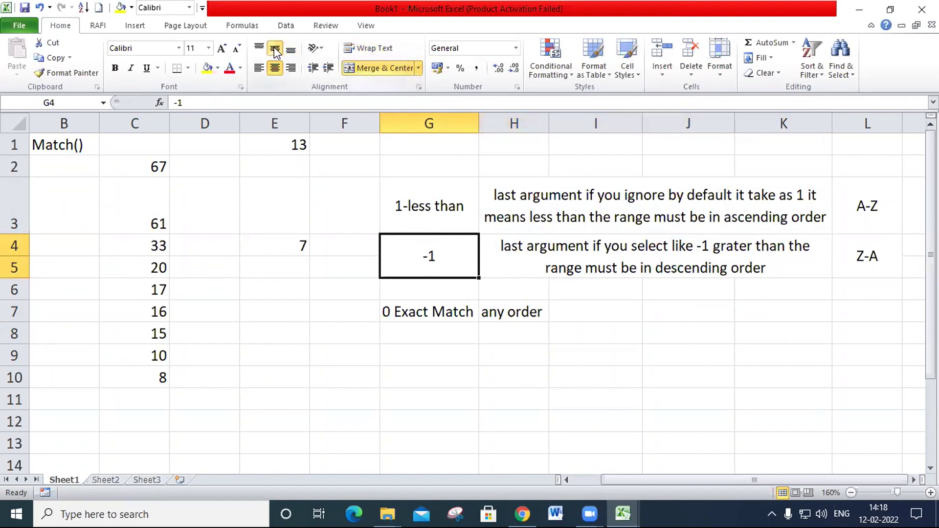
# Extend the G4 label to "-1 gretar than" and store it as text with a leading apostrophe.
pyautogui.click(447, 232)
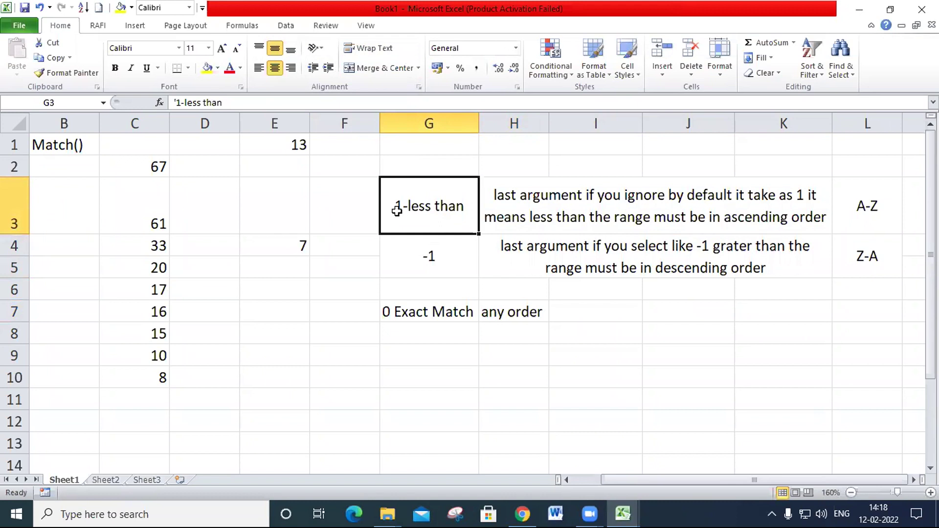
pyautogui.doubleClick(449, 258)
pyautogui.write('gret')
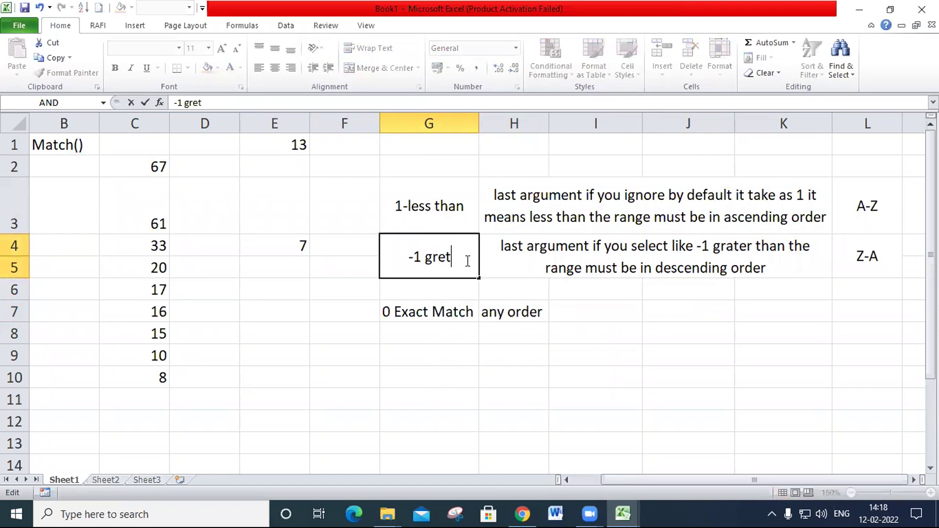
pyautogui.write('ar than')
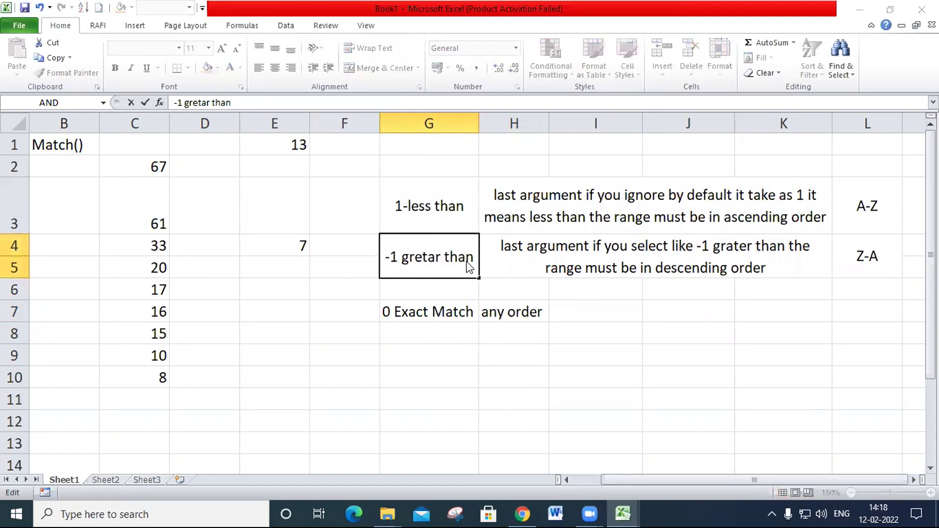
pyautogui.press('Return')
pyautogui.click(427, 305)
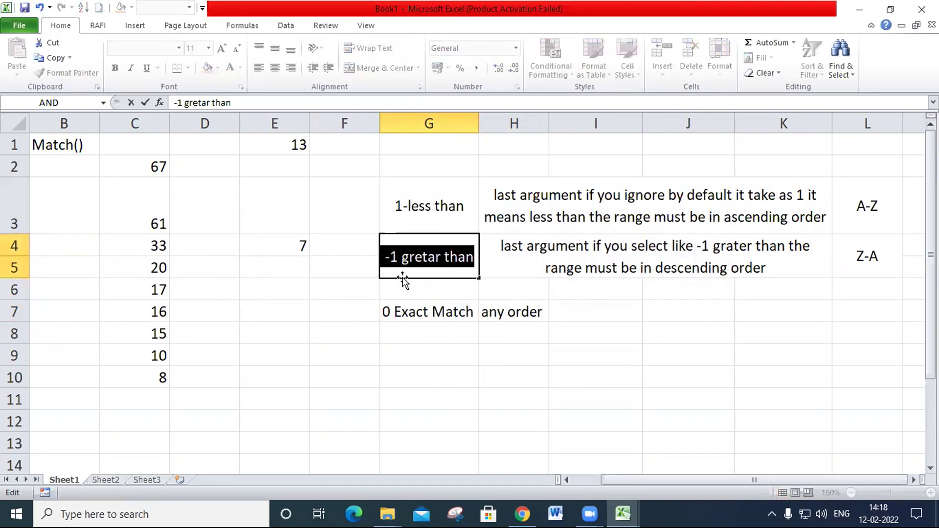
pyautogui.click(385, 257)
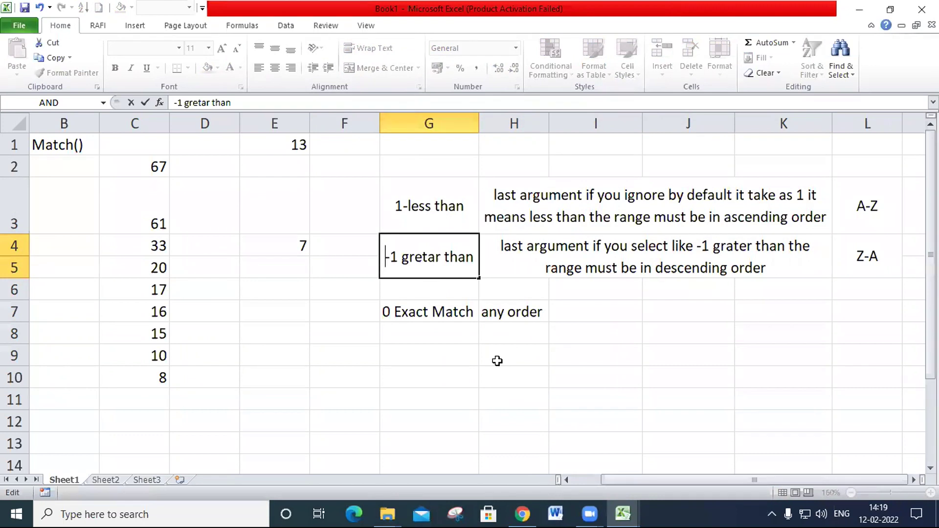
pyautogui.write("'")
pyautogui.press('Return')
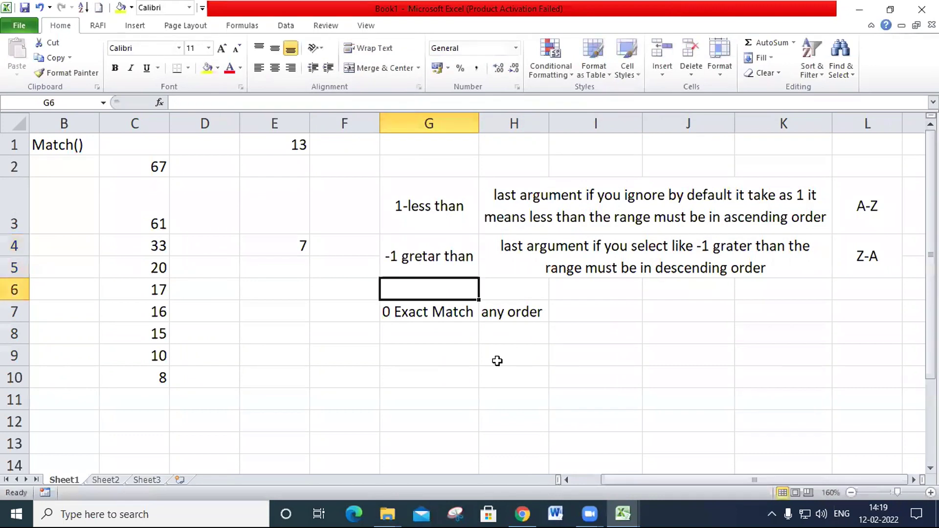
# Review the match type options in E4's MATCH formula and re-enter -1 as the match type.
pyautogui.doubleClick(302, 247)
pyautogui.click(370, 247)
pyautogui.press('Delete')
pyautogui.press('Delete')
pyautogui.press('BackSpace')
pyautogui.write(',')
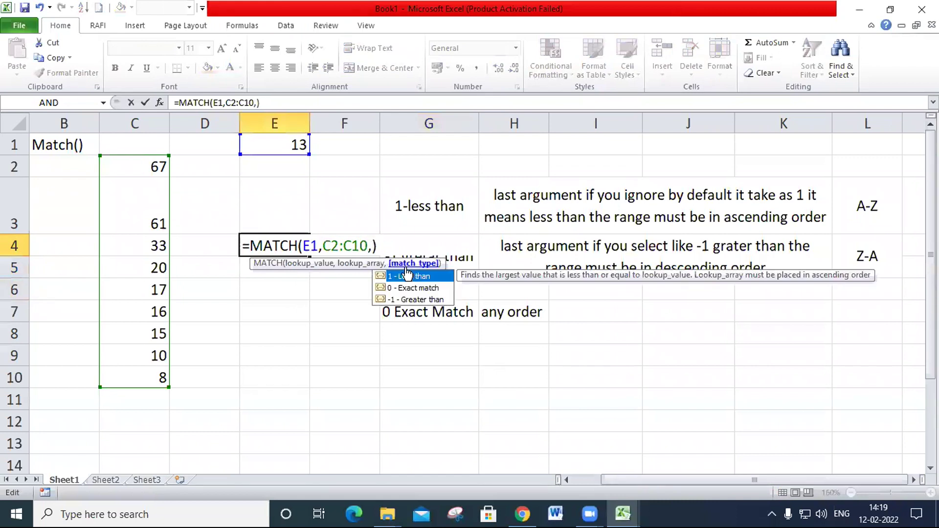
pyautogui.press('Down')
pyautogui.press('Down')
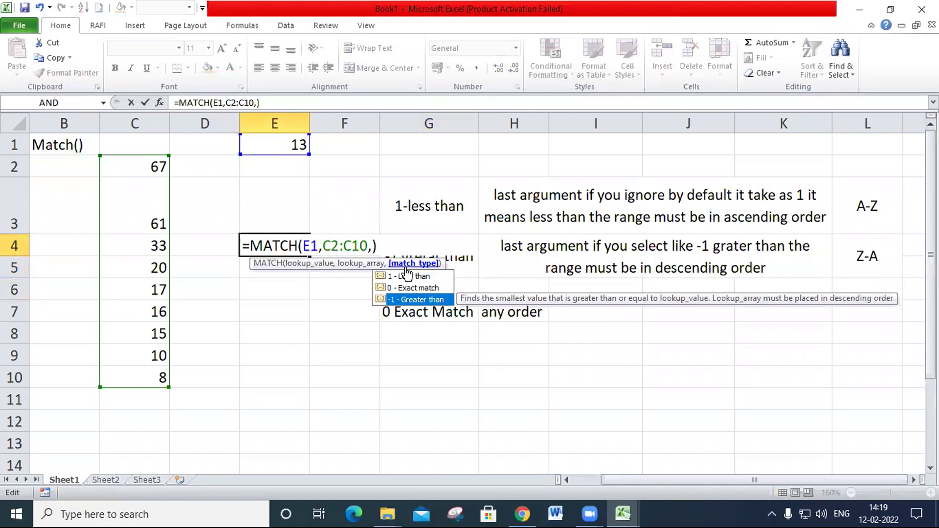
pyautogui.press('Escape')
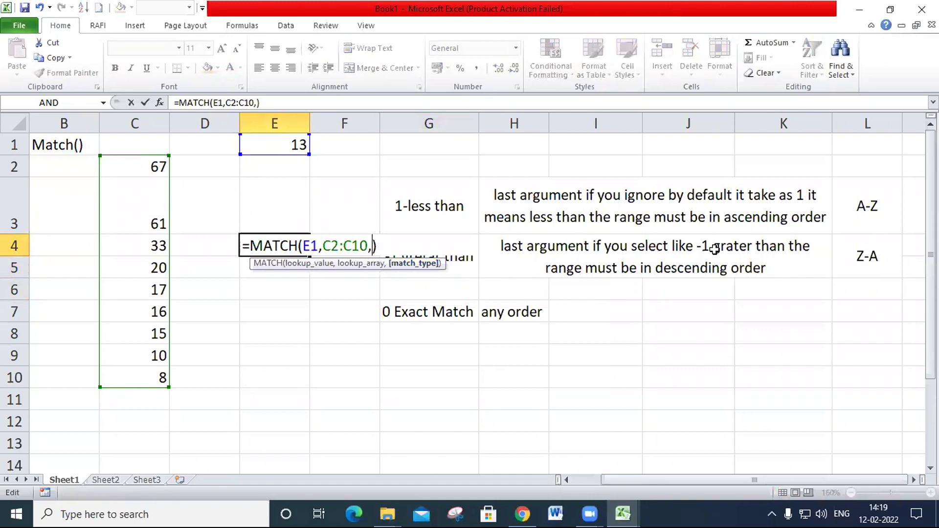
pyautogui.write('-1')
pyautogui.hotkey('ctrl', 'Return')
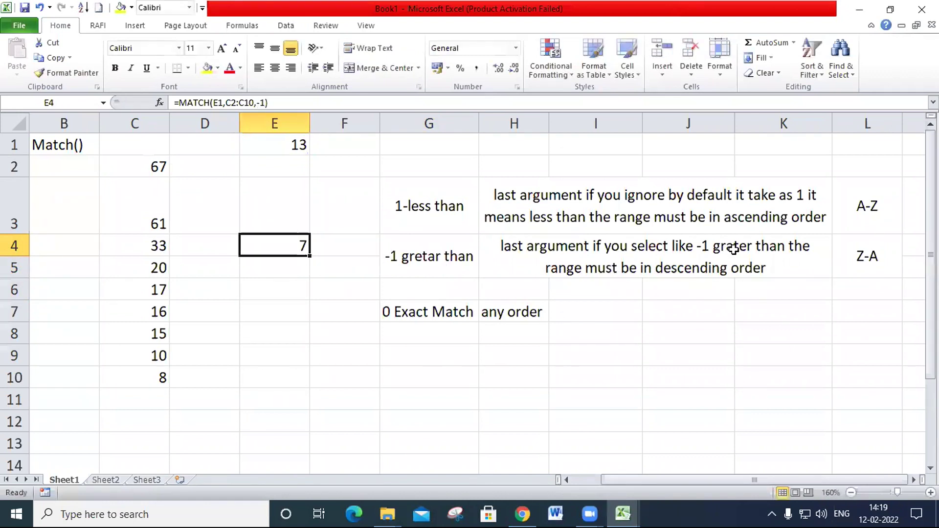
# Respell the word after -1 in the merged H4 description as "greatar".
pyautogui.click(732, 249)
pyautogui.doubleClick(729, 248)
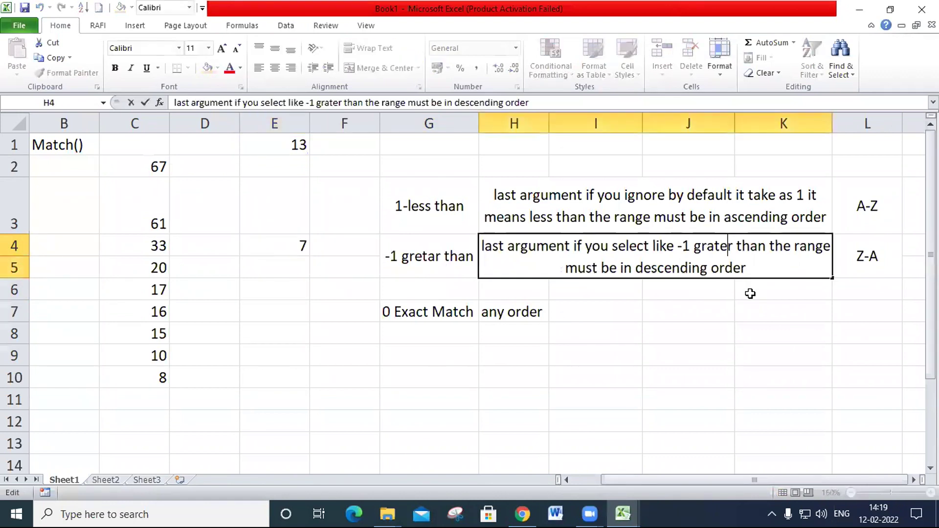
pyautogui.click(705, 250)
pyautogui.write('e')
pyautogui.click(724, 315)
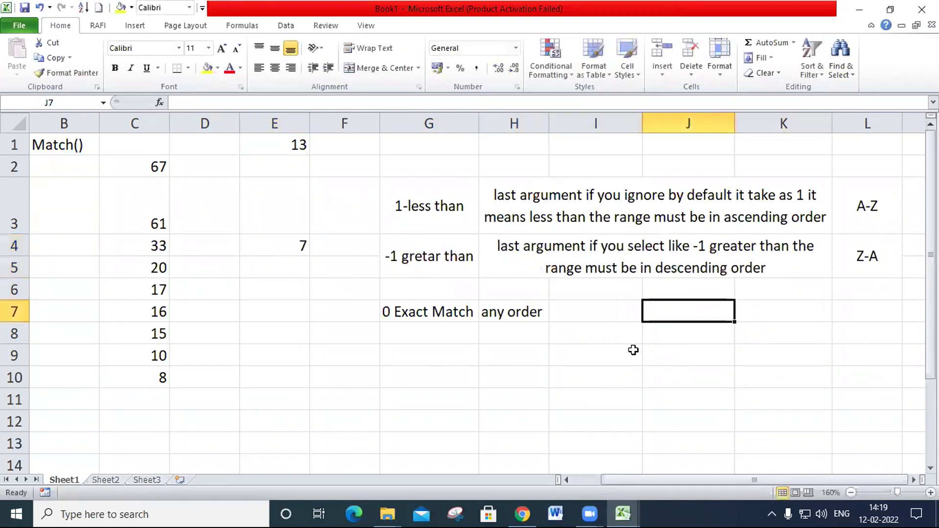
pyautogui.doubleClick(741, 246)
pyautogui.press('BackSpace')
pyautogui.write('a')
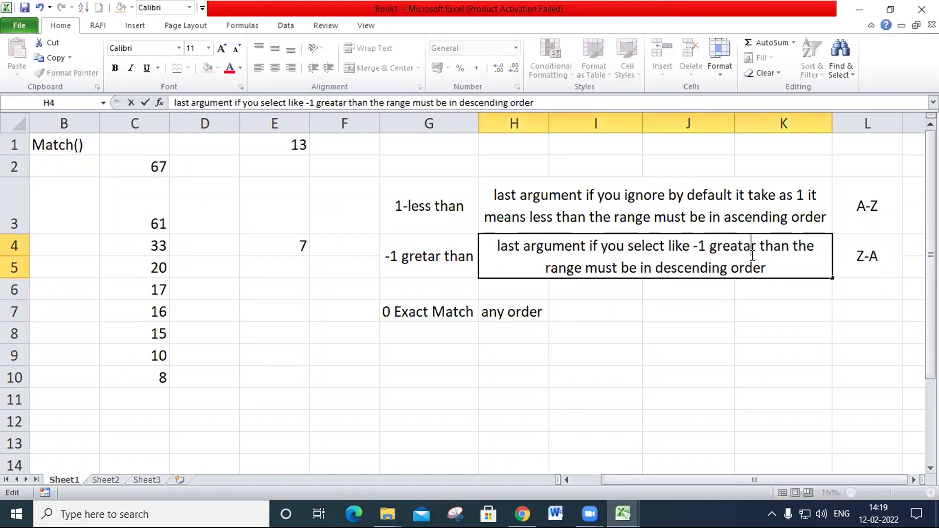
pyautogui.press('Return')
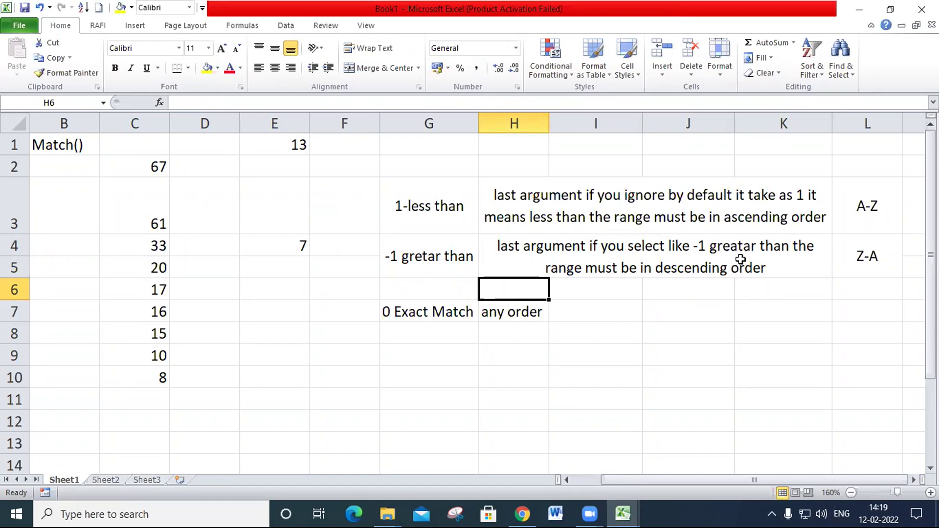
# Try match types 0 and 1 in E4's MATCH formula and set it back to -1.
pyautogui.doubleClick(272, 244)
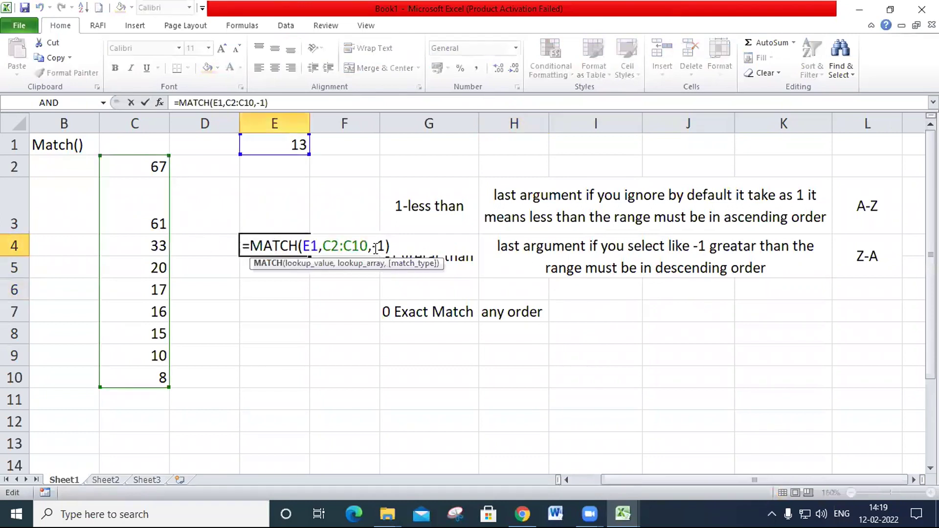
pyautogui.moveTo(369, 247); pyautogui.dragTo(385, 247)
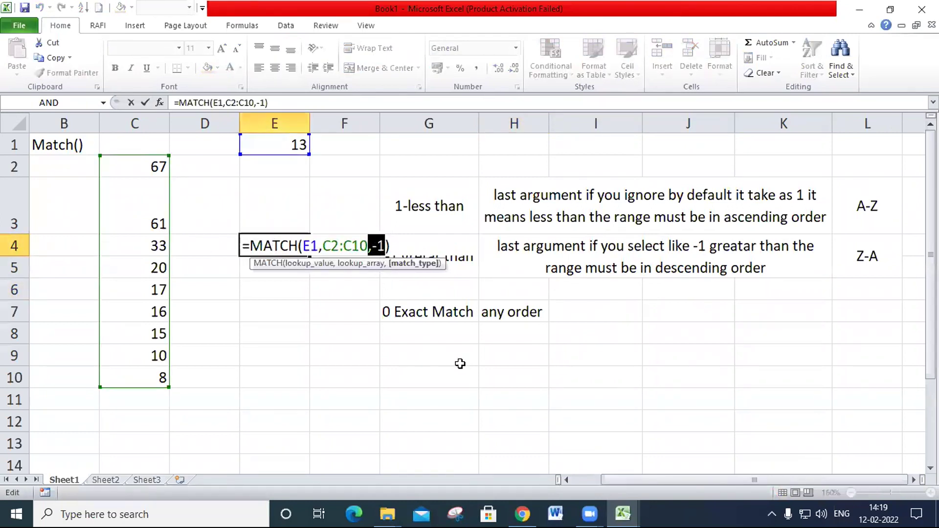
pyautogui.write(',0')
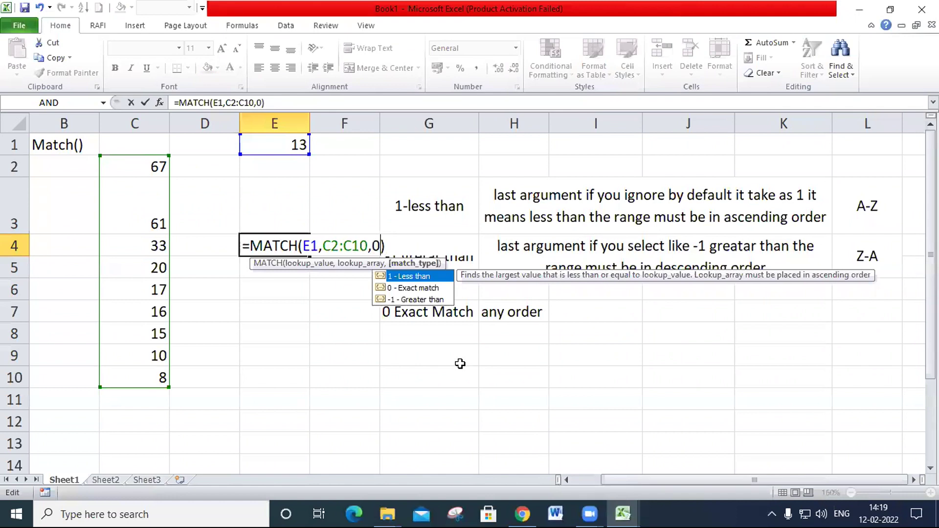
pyautogui.press('BackSpace')
pyautogui.press('BackSpace')
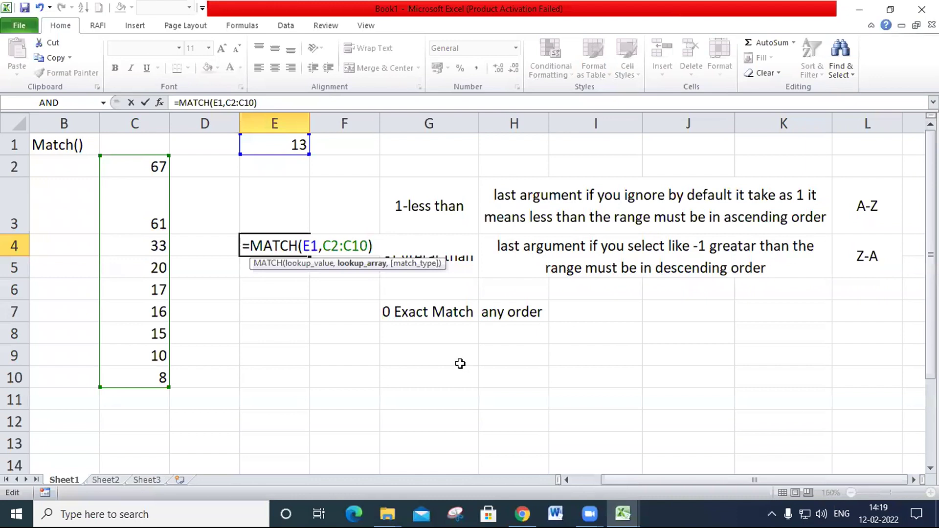
pyautogui.write(',1')
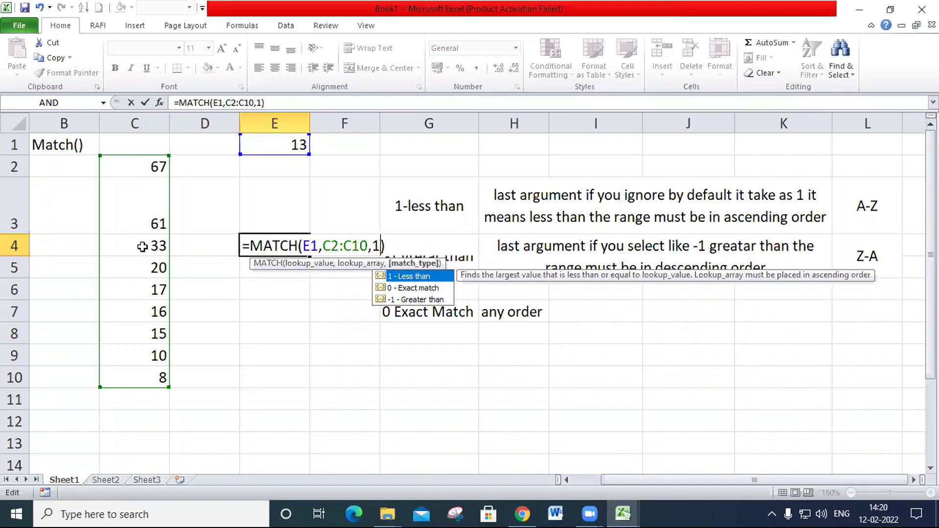
pyautogui.press('BackSpace')
pyautogui.write('-1')
pyautogui.press('Return')
pyautogui.press('Up')
pyautogui.press('Up')
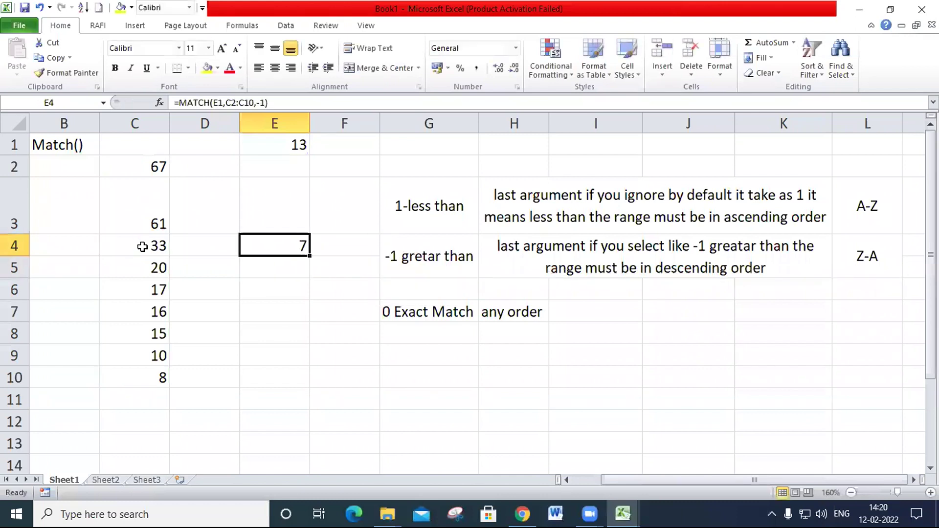
# Copy the number list C2:C10 from Sheet1 and paste it into Sheet2 starting at C3.
pyautogui.click(291, 247)
pyautogui.moveTo(149, 164); pyautogui.dragTo(168, 379)
pyautogui.hotkey('ctrl', 'c')
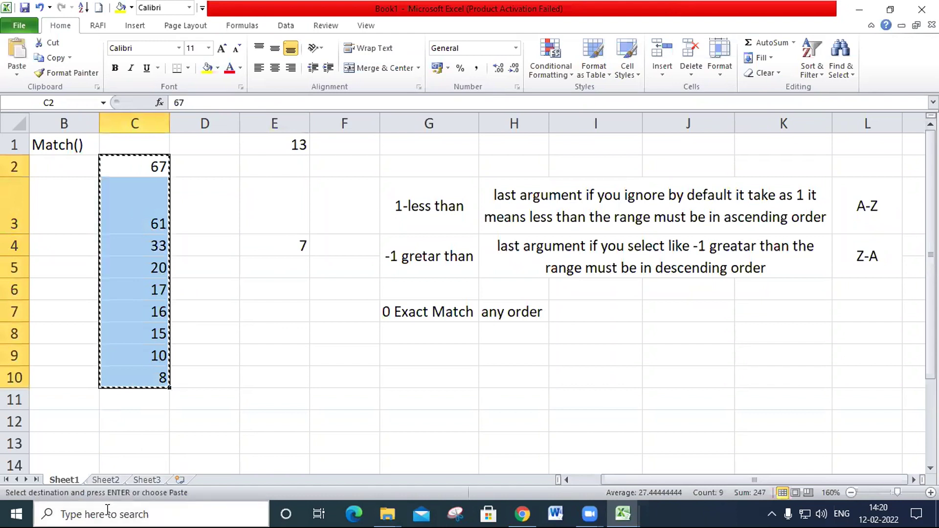
pyautogui.click(106, 480)
pyautogui.click(166, 166)
pyautogui.scroll(3, 231, 220)
pyautogui.click(179, 179)
pyautogui.hotkey('ctrl', 'v')
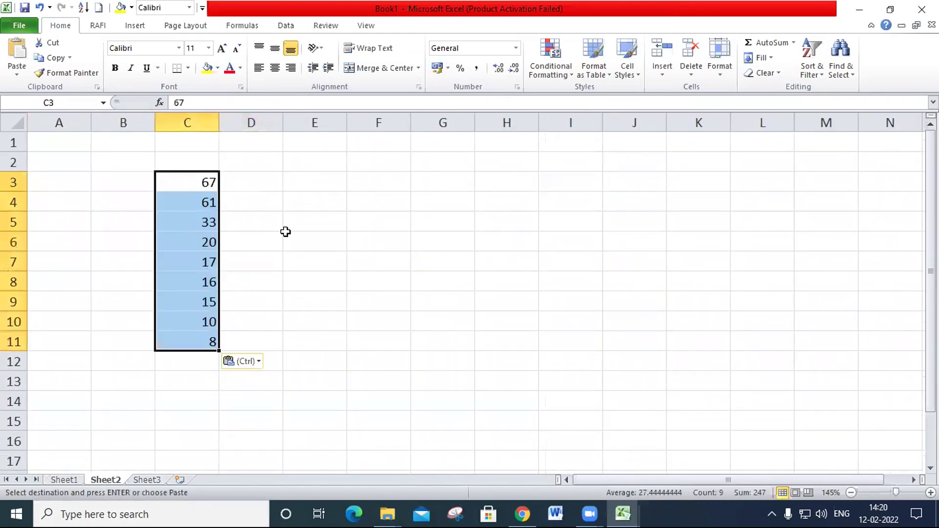
# Enter 16 in D1 of Sheet2 as the lookup value.
pyautogui.click(268, 149)
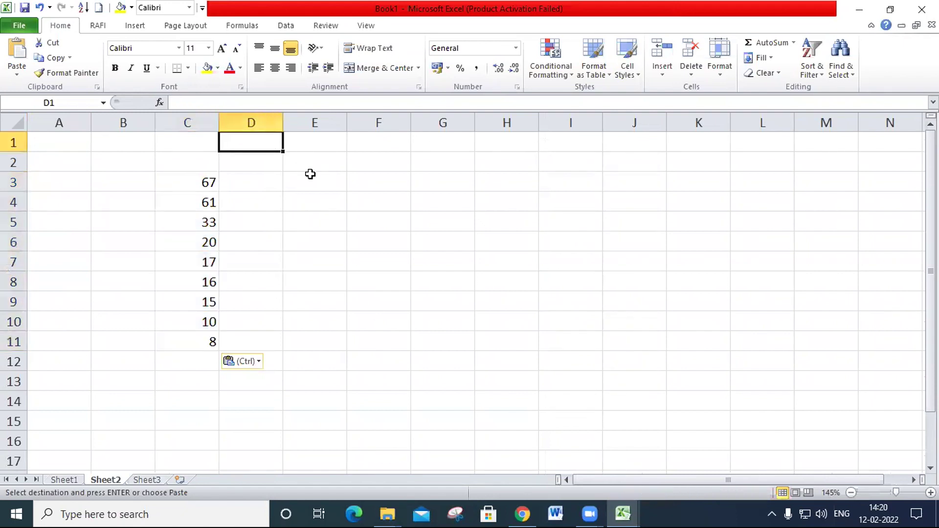
pyautogui.write('16')
pyautogui.press('Return')
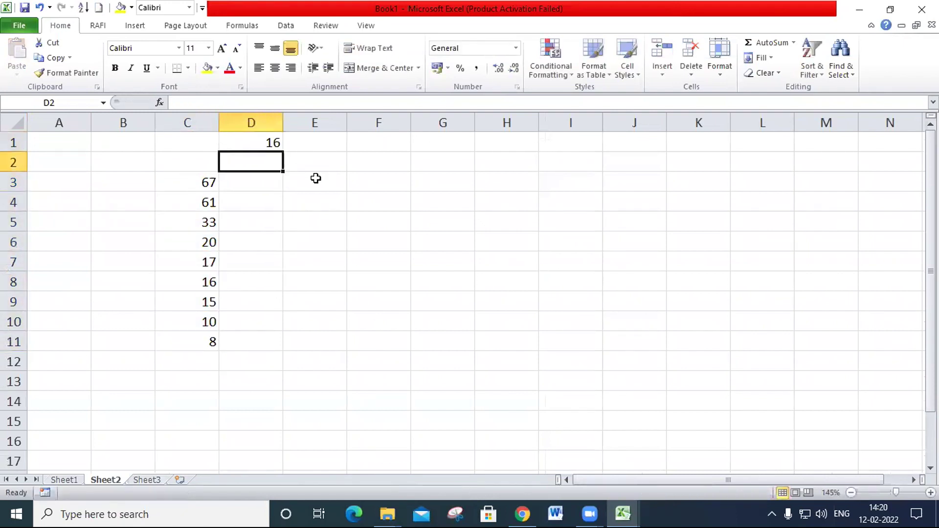
# Enter =MATCH(D1,C3:C11,0) in E5 and check the matched value's position by counting down the list.
pyautogui.click(266, 225)
pyautogui.click(306, 220)
pyautogui.write('=mat')
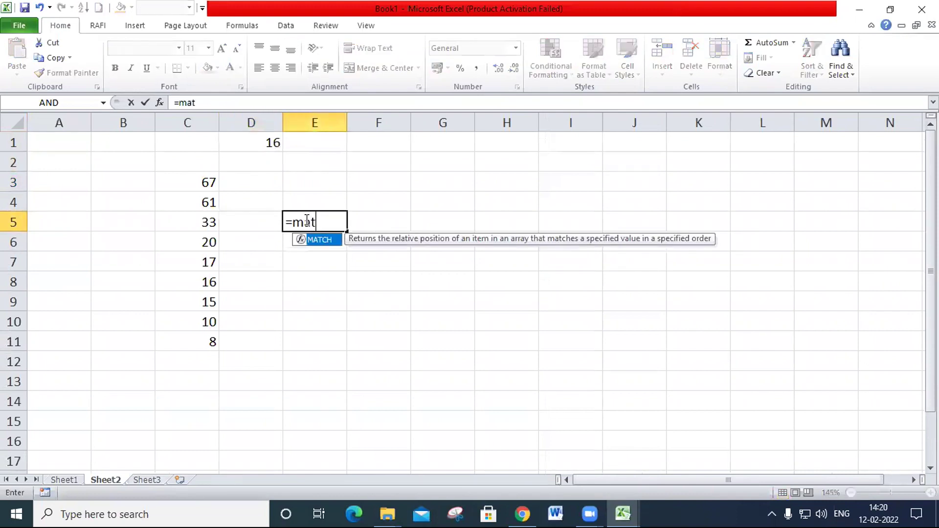
pyautogui.press('Tab')
pyautogui.click(263, 142)
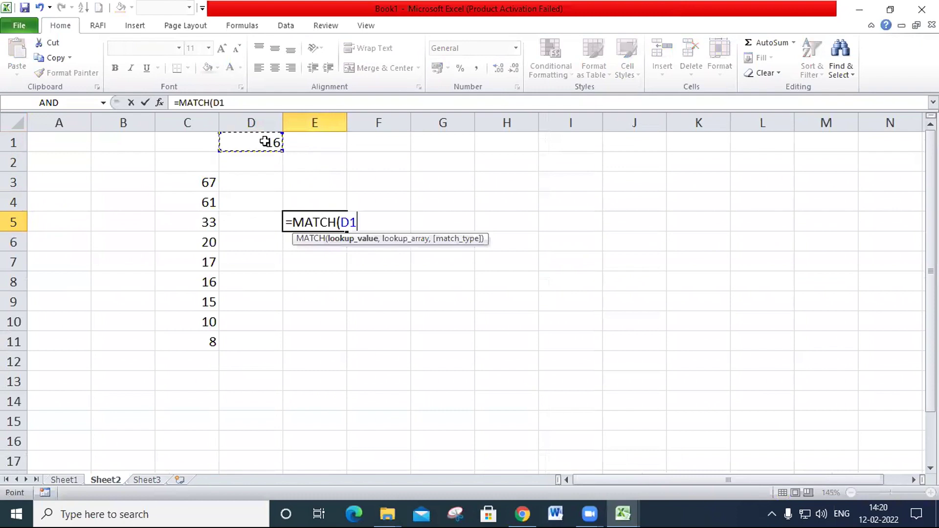
pyautogui.write(',')
pyautogui.moveTo(216, 173); pyautogui.dragTo(213, 340)
pyautogui.write(',')
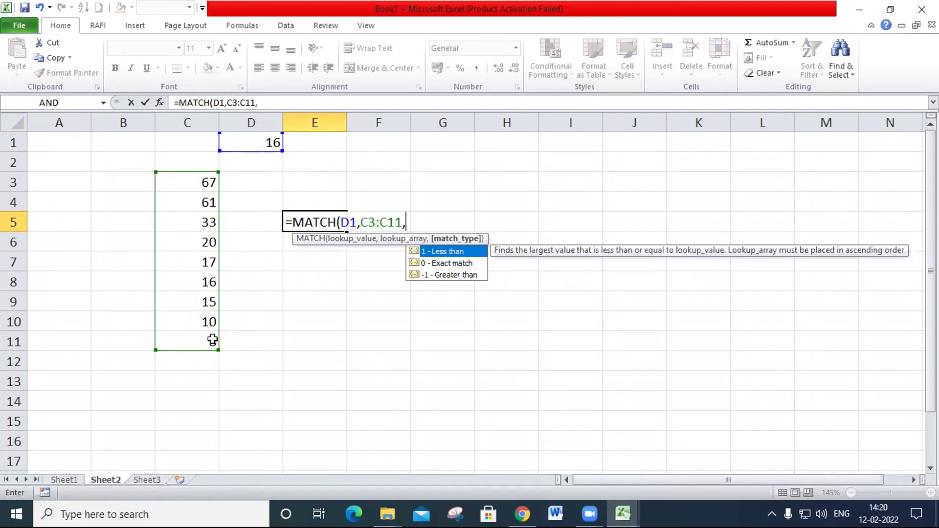
pyautogui.write('0)')
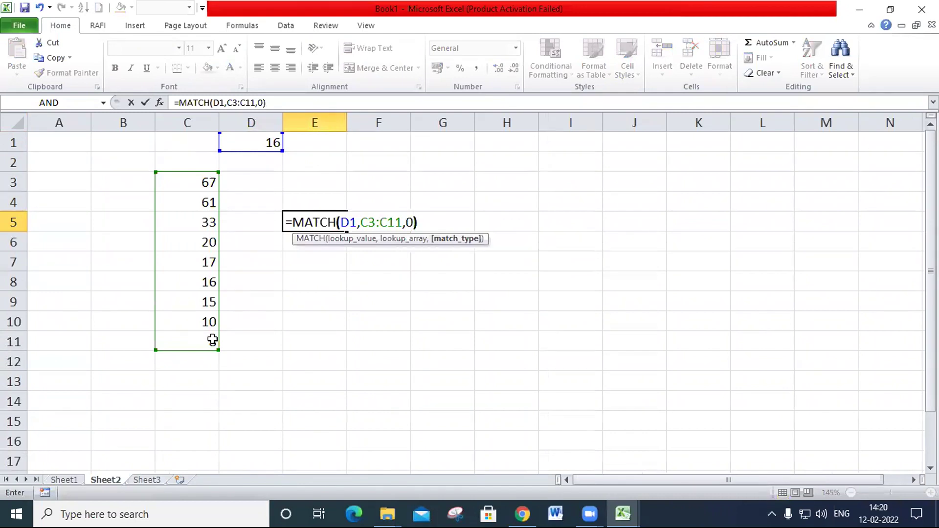
pyautogui.press('Return')
pyautogui.press('Up')
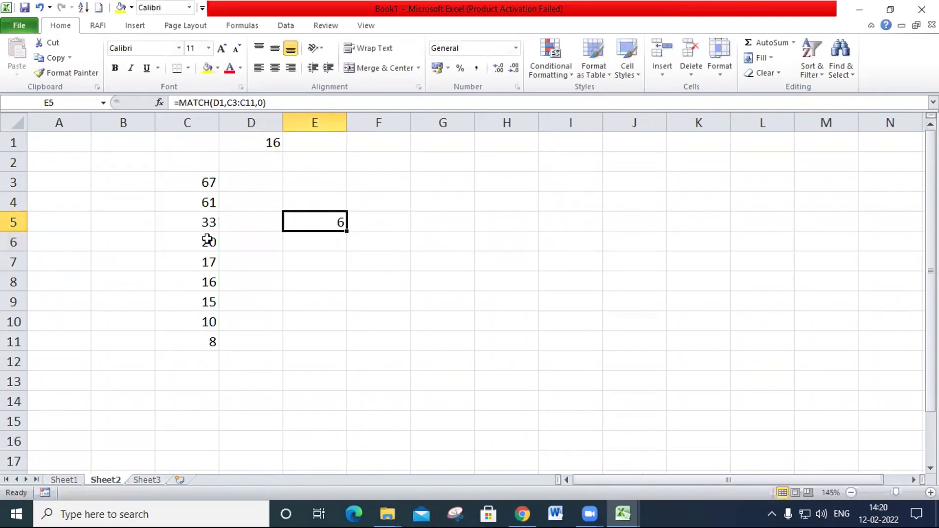
pyautogui.click(208, 184)
pyautogui.click(208, 204)
pyautogui.click(210, 224)
pyautogui.click(210, 242)
pyautogui.click(212, 281)
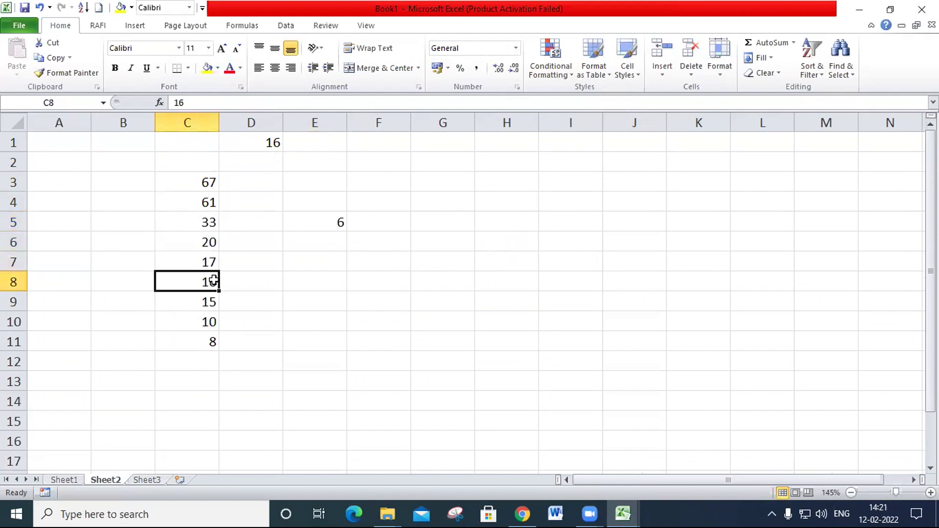
# Enter the heading "exact match" in B1.
pyautogui.click(179, 137)
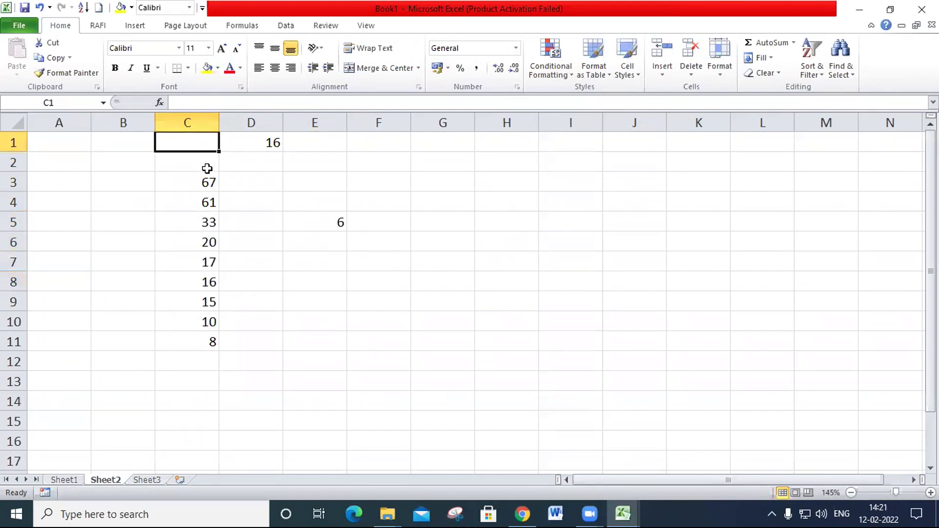
pyautogui.press('Left')
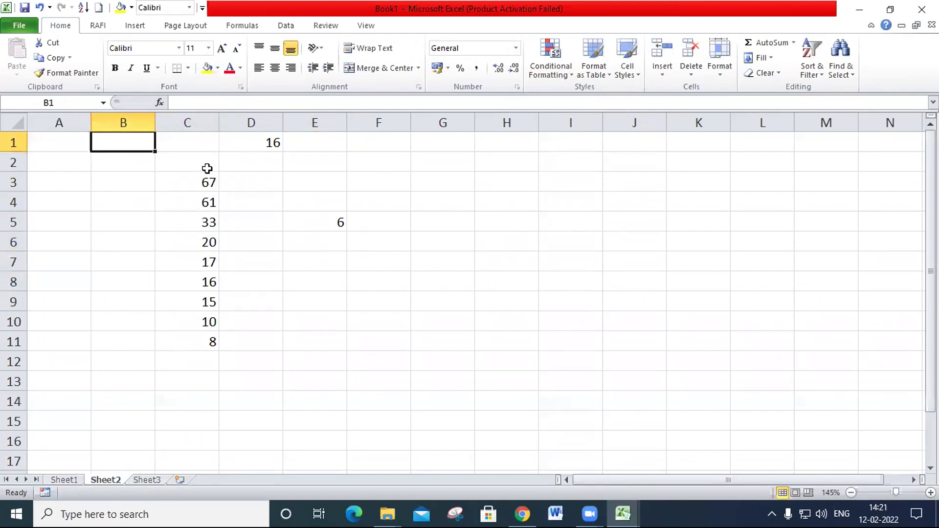
pyautogui.write('ex')
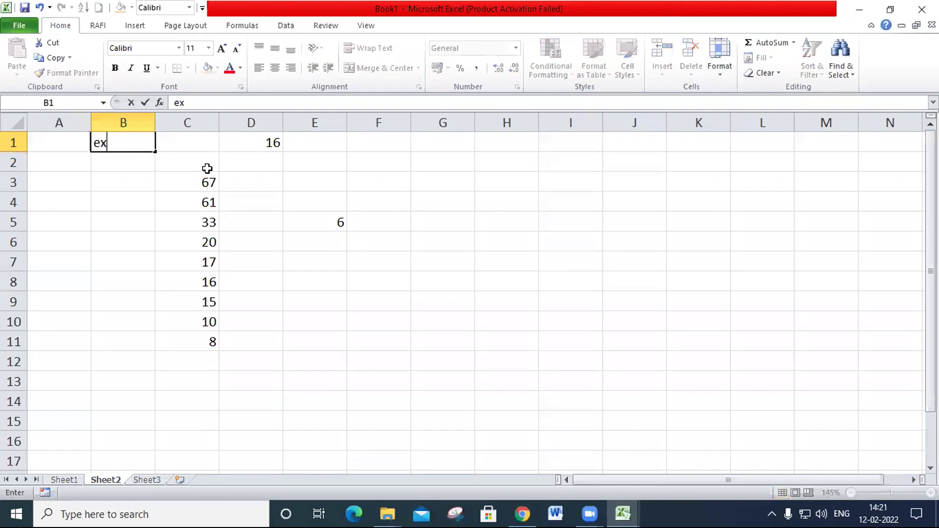
pyautogui.write('act match')
pyautogui.press('Return')
# Fill the exact match example block B1:E12 with yellow.
pyautogui.press('Up')
pyautogui.keyDown('shift'); pyautogui.click(337, 354); pyautogui.keyUp('shift')
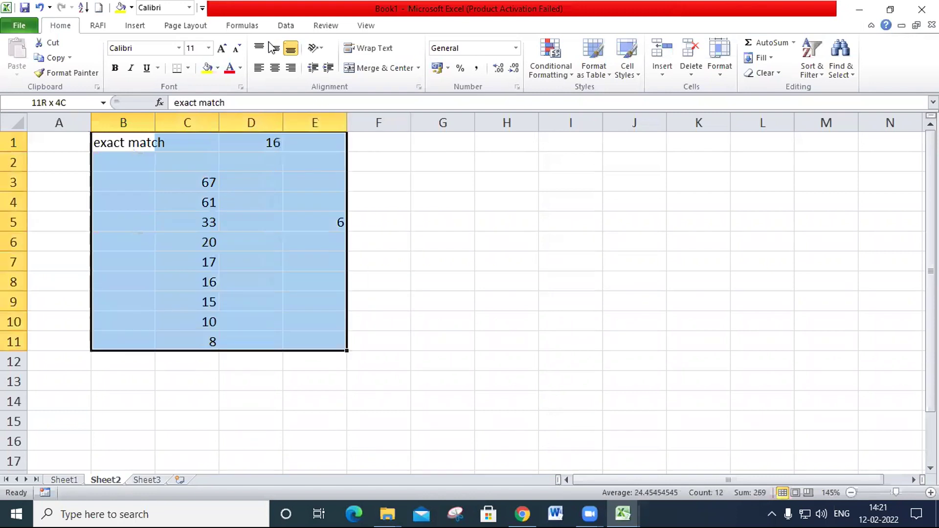
pyautogui.click(208, 68)
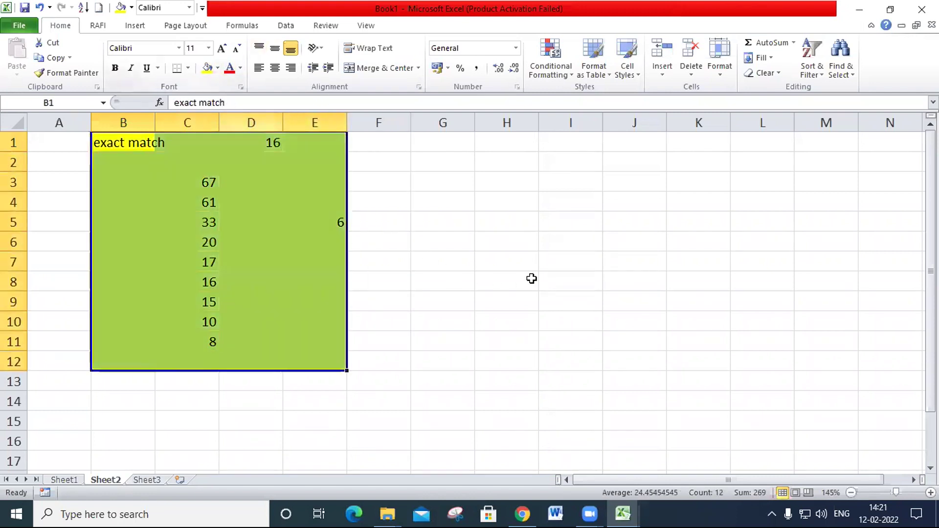
pyautogui.click(442, 262)
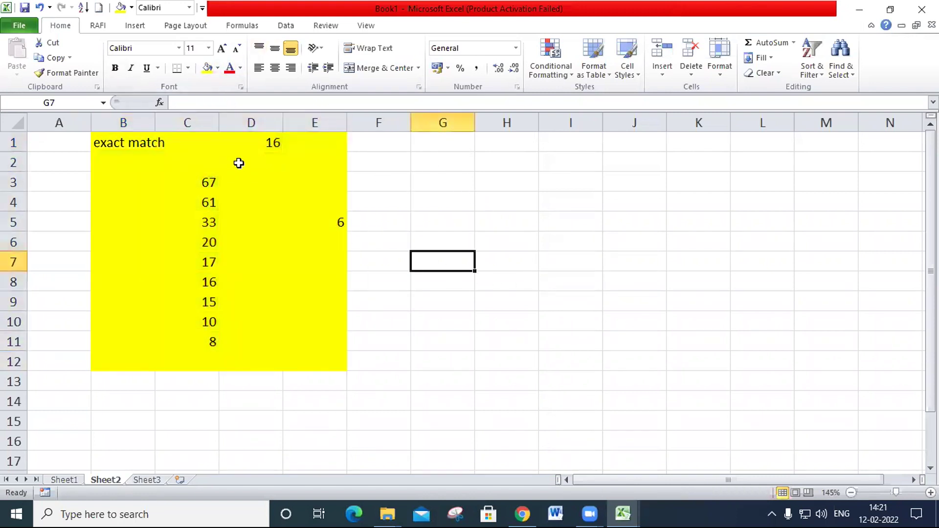
# Copy the exact match example's heading, list and lookup value in B1:D11 and paste them at H1.
pyautogui.moveTo(220, 147); pyautogui.dragTo(338, 343)
pyautogui.moveTo(195, 142); pyautogui.dragTo(262, 350)
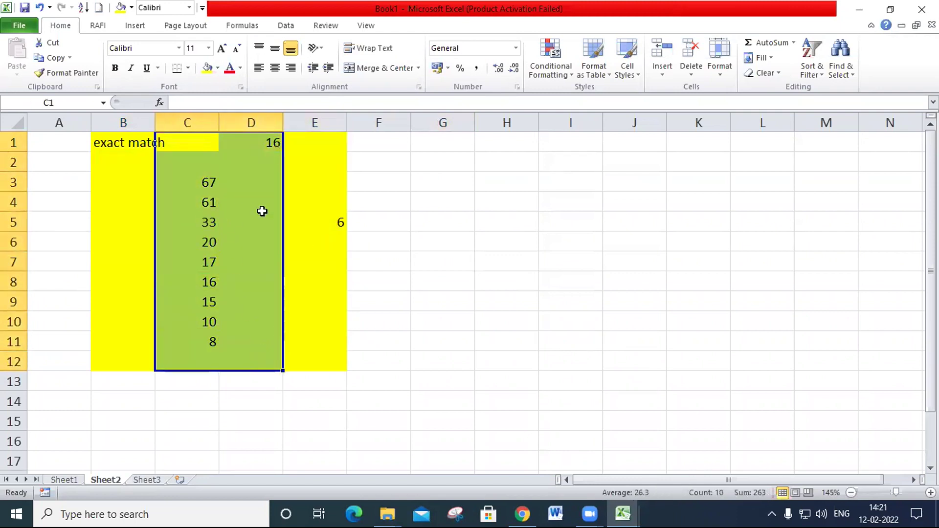
pyautogui.moveTo(149, 143); pyautogui.dragTo(258, 342)
pyautogui.hotkey('ctrl', 'c')
pyautogui.click(496, 143)
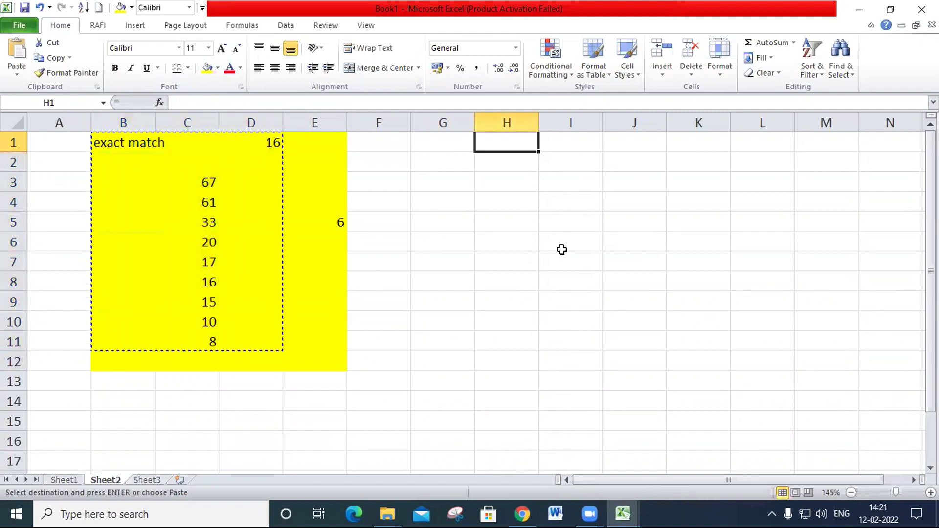
pyautogui.hotkey('ctrl', 'v')
# Replace the copied block's heading in H1 with "Less than".
pyautogui.click(509, 146)
pyautogui.doubleClick(510, 144)
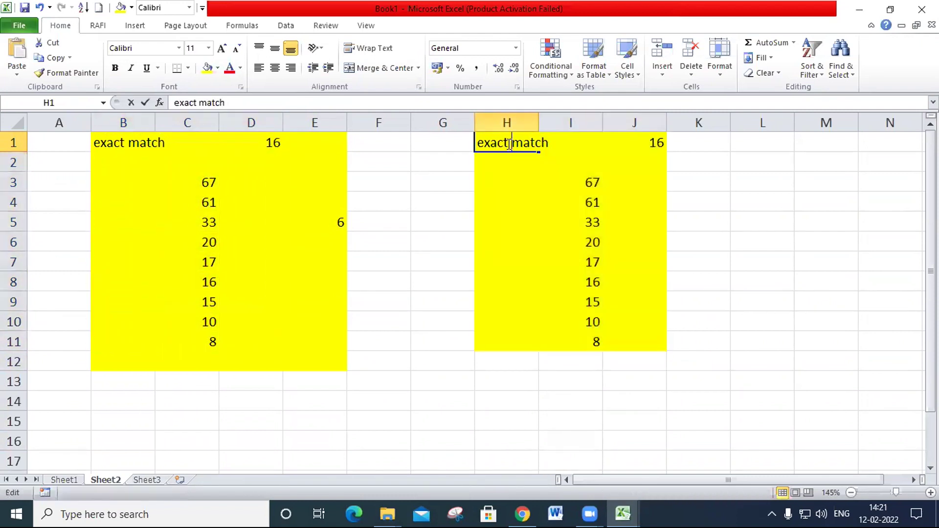
pyautogui.moveTo(479, 142); pyautogui.dragTo(584, 150)
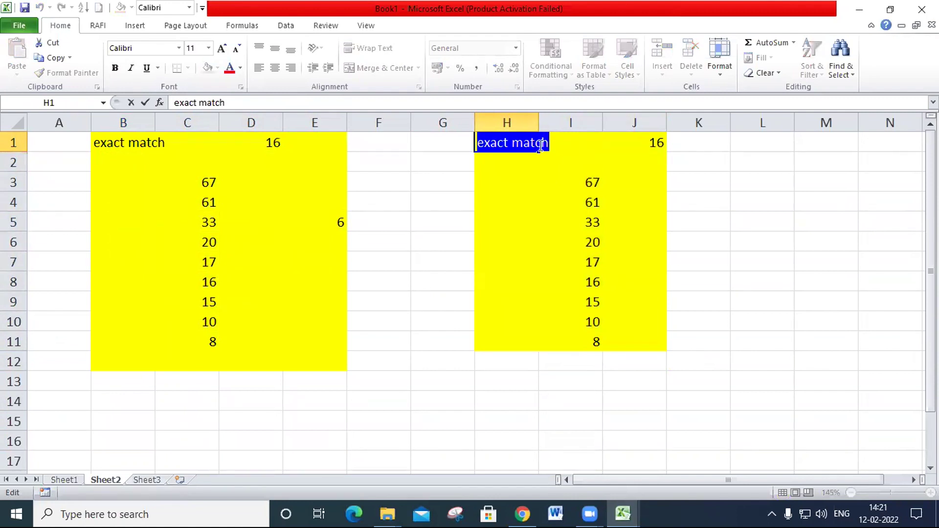
pyautogui.write('Less')
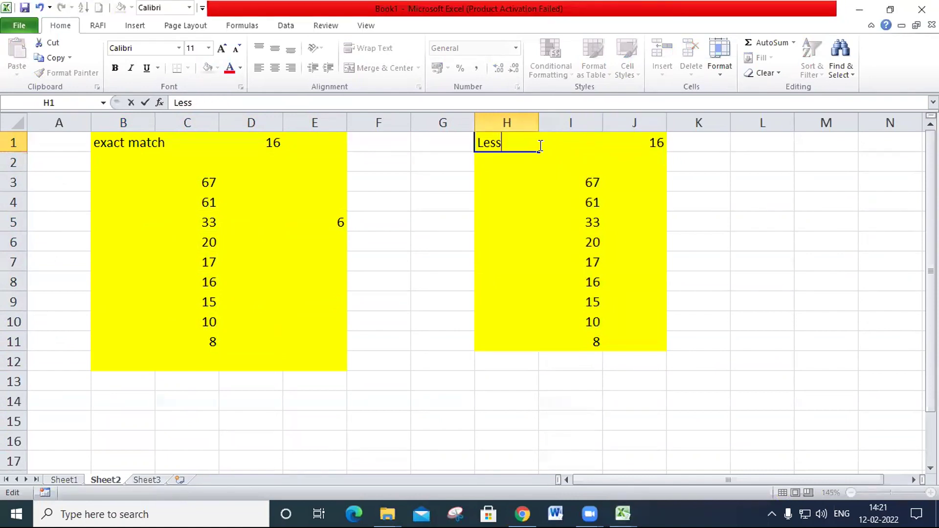
pyautogui.write('than')
pyautogui.press('Return')
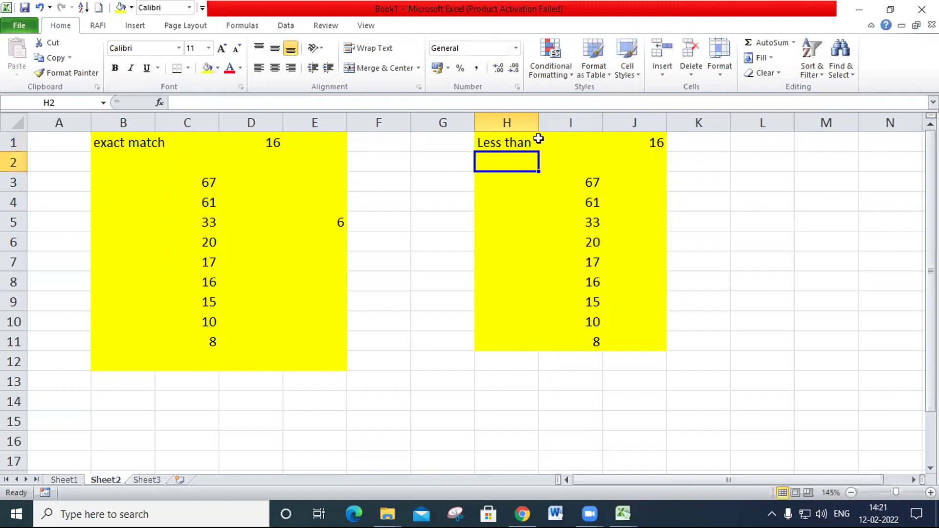
# Enter "ascending order" in I1 and widen column I to fit the text.
pyautogui.click(568, 141)
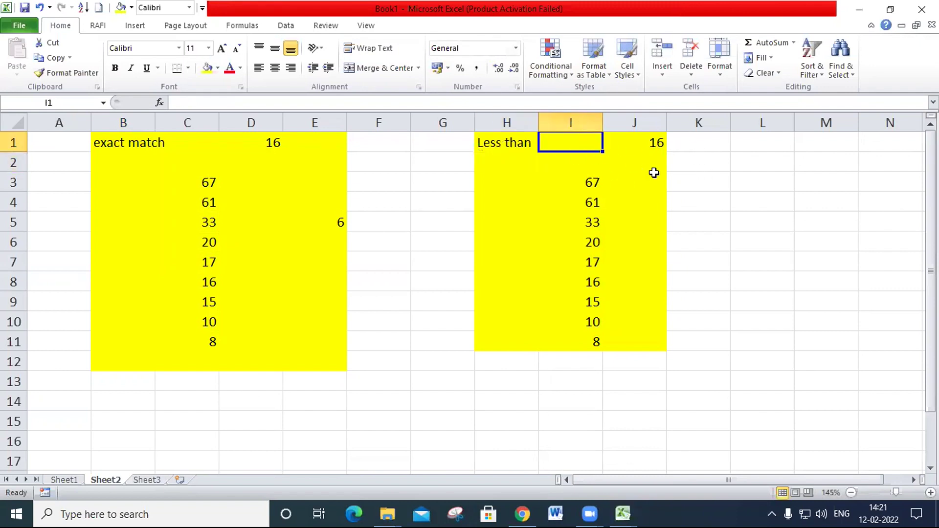
pyautogui.write('a')
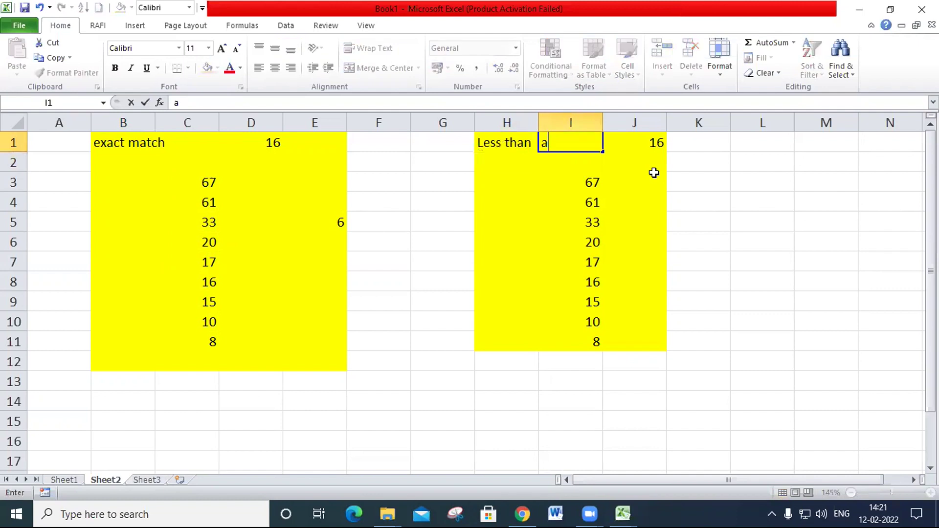
pyautogui.write('scending order')
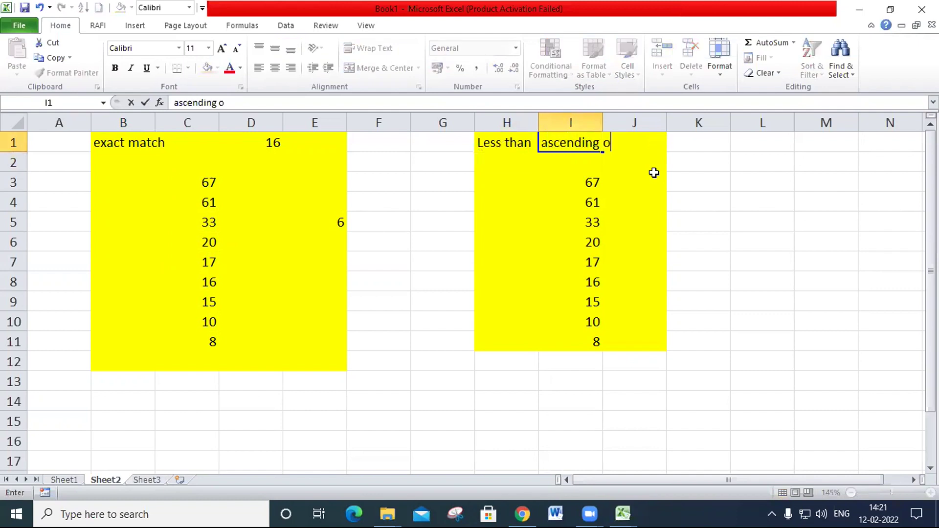
pyautogui.press('Return')
pyautogui.moveTo(603, 122); pyautogui.dragTo(654, 126)
# Sort the number list in I3:I11 from smallest to largest.
pyautogui.moveTo(621, 181); pyautogui.dragTo(627, 344)
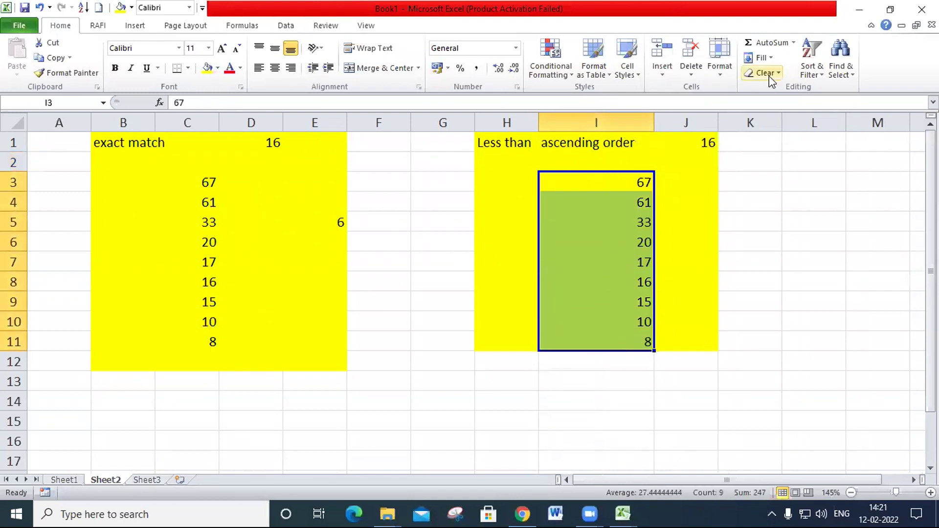
pyautogui.click(806, 67)
pyautogui.click(852, 91)
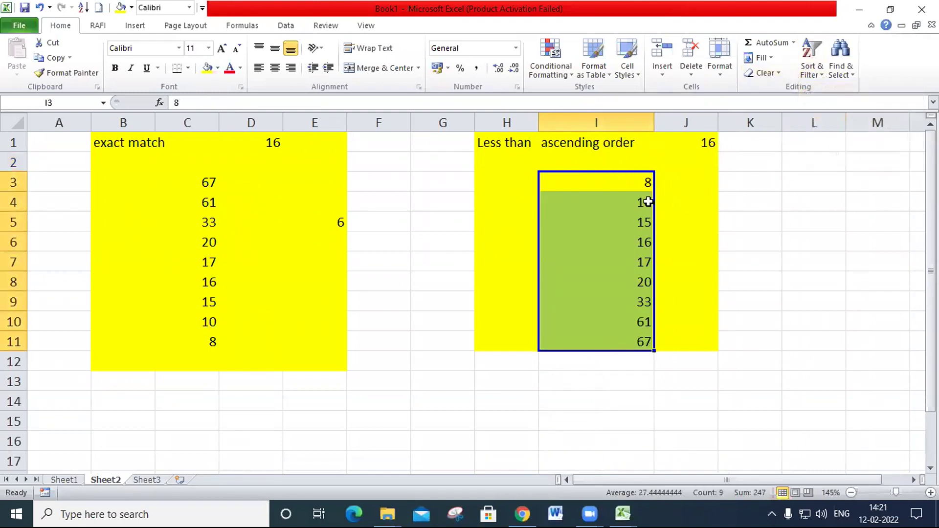
pyautogui.click(710, 222)
pyautogui.write('=')
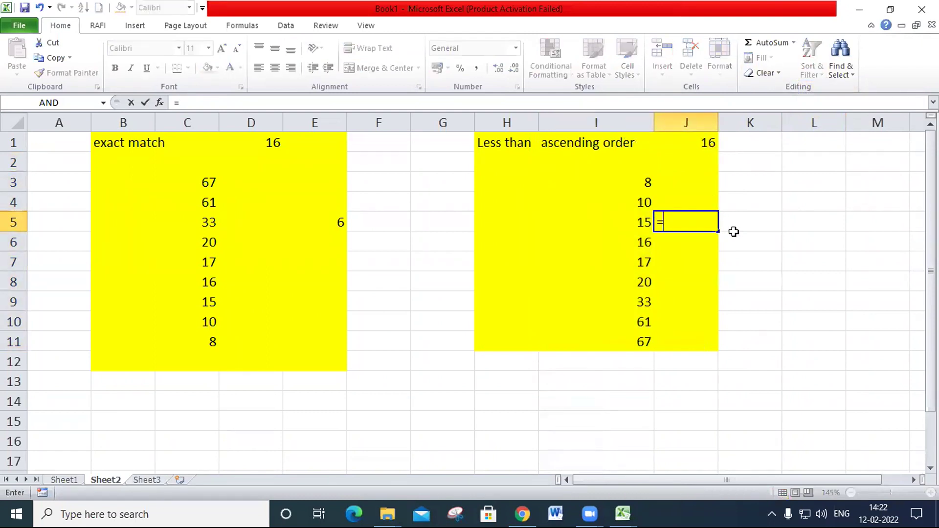
pyautogui.press('Escape')
# Set the less-than example's lookup value in J1 to 13.
pyautogui.click(700, 140)
pyautogui.write('13')
pyautogui.press('Return')
# Enter =MATCH(J1,I3:I11) in J5, leaving out the match type argument.
pyautogui.press('Down')
pyautogui.press('Down')
pyautogui.press('Down')
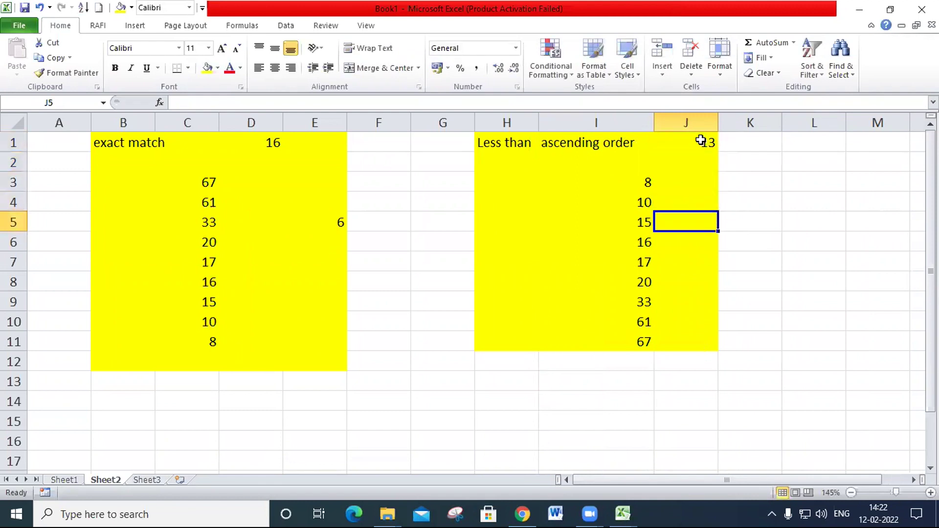
pyautogui.write('=ma')
pyautogui.press('Tab')
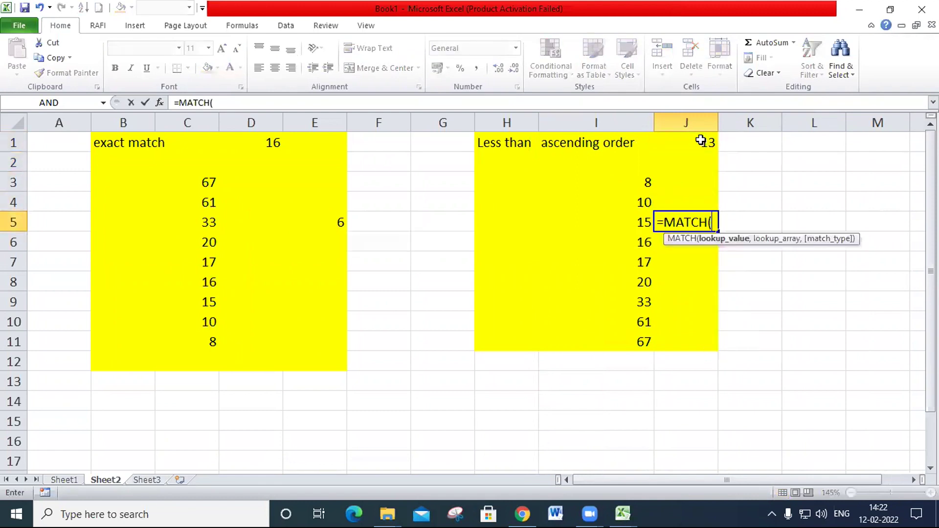
pyautogui.moveTo(646, 182); pyautogui.dragTo(630, 326)
pyautogui.click(696, 146)
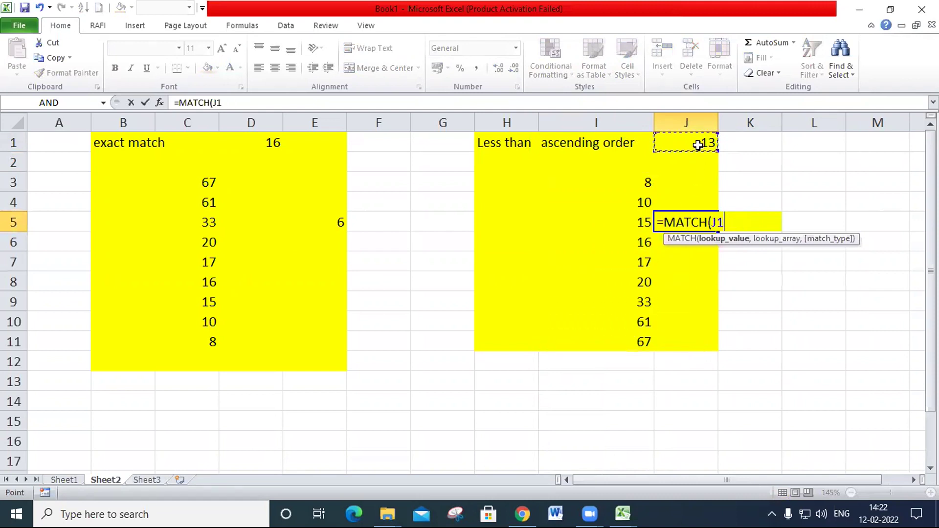
pyautogui.write(',')
pyautogui.moveTo(622, 184); pyautogui.dragTo(631, 336)
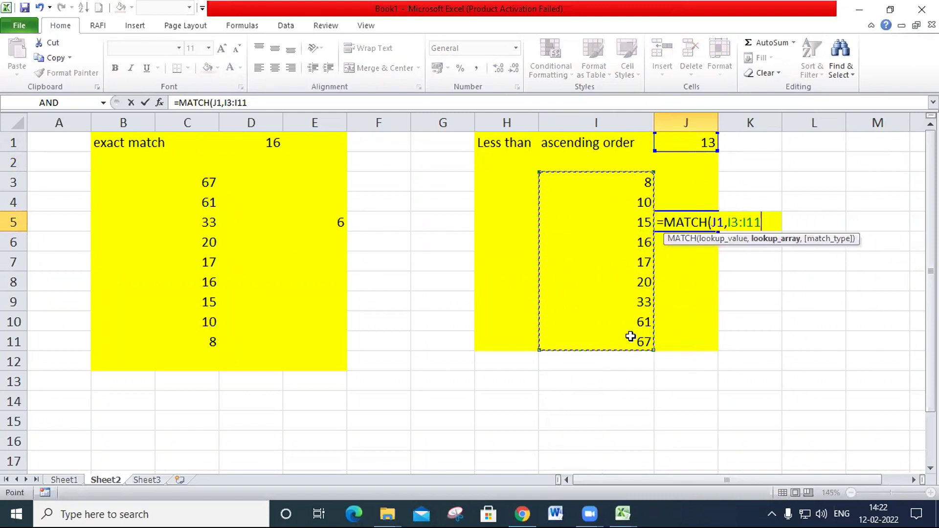
pyautogui.write(')')
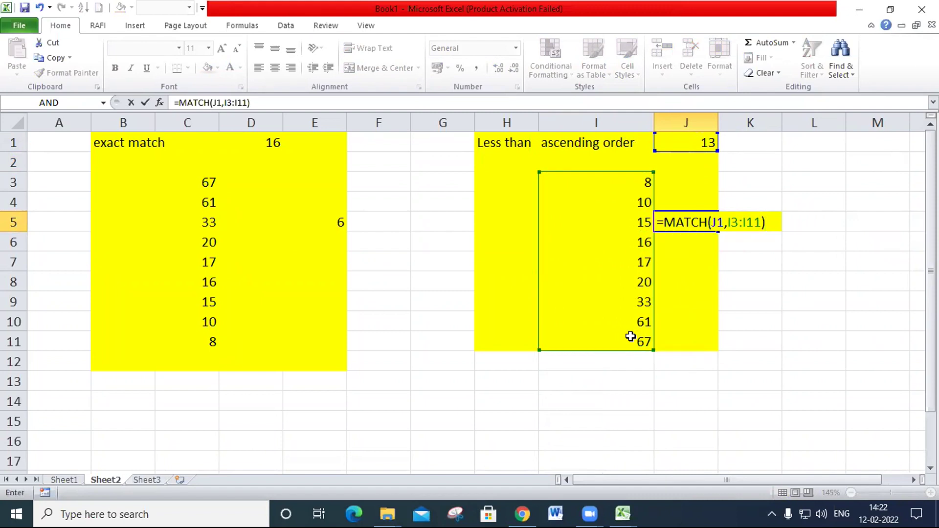
pyautogui.press('Return')
pyautogui.press('Up')
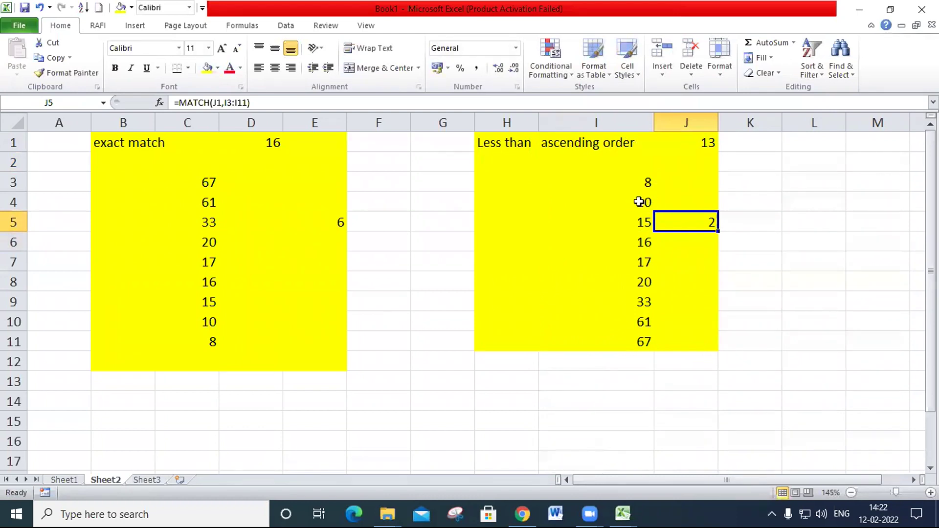
# Narrow the spacer columns F, G and A as well as column E to make room on the sheet.
pyautogui.moveTo(398, 118); pyautogui.dragTo(416, 118)
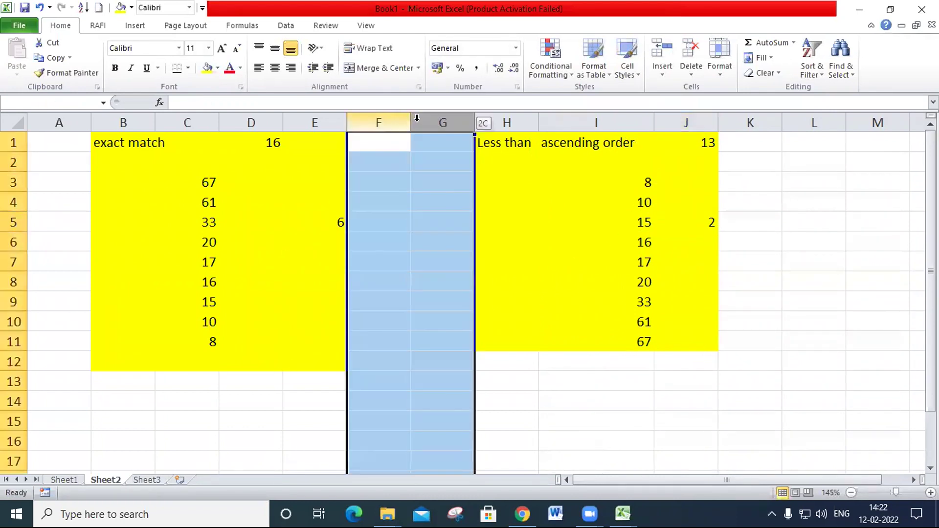
pyautogui.moveTo(474, 122); pyautogui.dragTo(437, 120)
pyautogui.moveTo(91, 122); pyautogui.dragTo(47, 124)
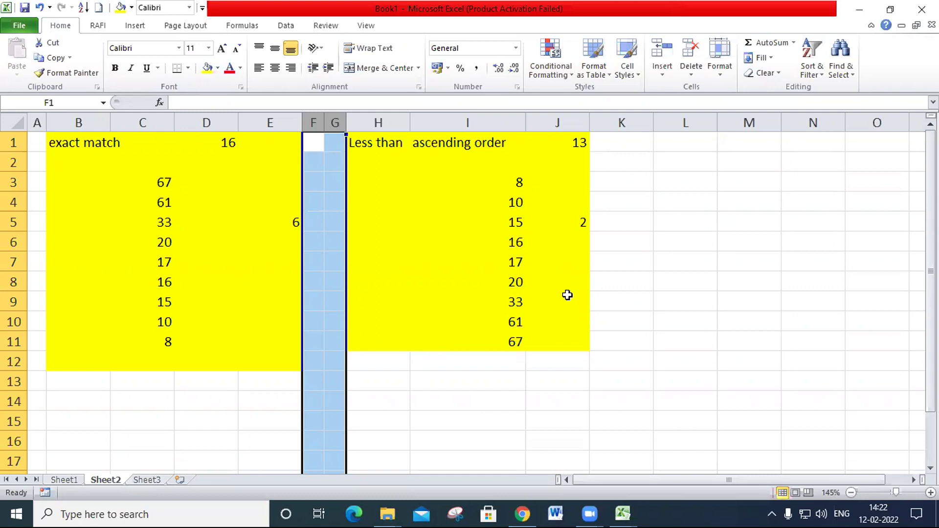
pyautogui.click(272, 225)
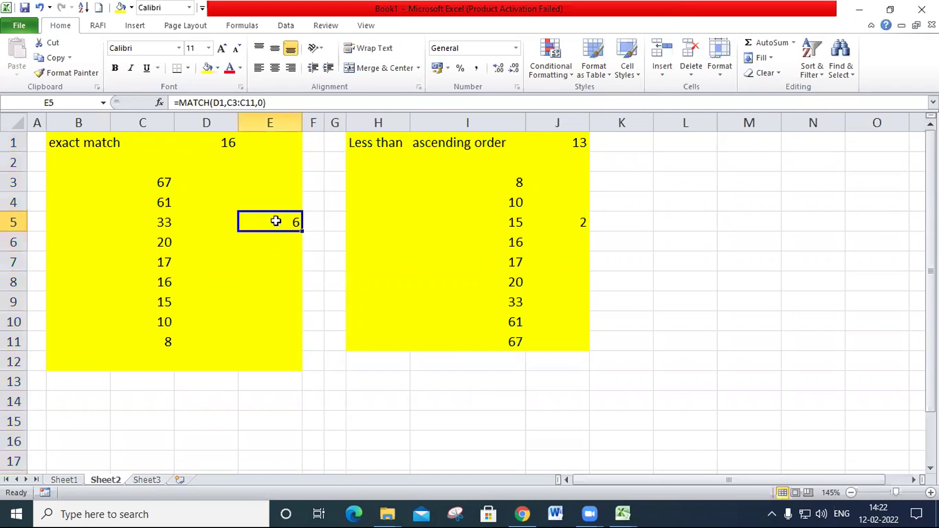
pyautogui.moveTo(301, 122); pyautogui.dragTo(282, 123)
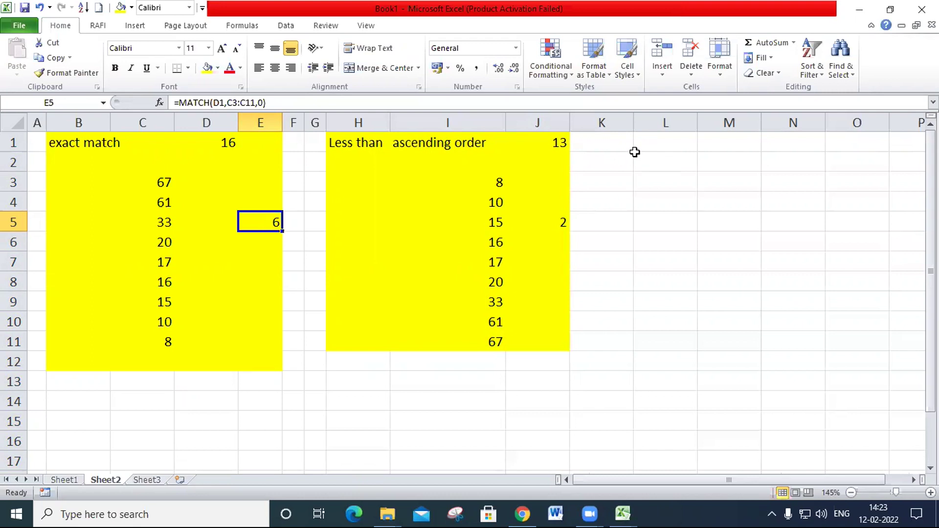
# Copy the less-than example block H1:J11 and paste it at L1.
pyautogui.moveTo(375, 142); pyautogui.dragTo(531, 338)
pyautogui.hotkey('ctrl', 'c')
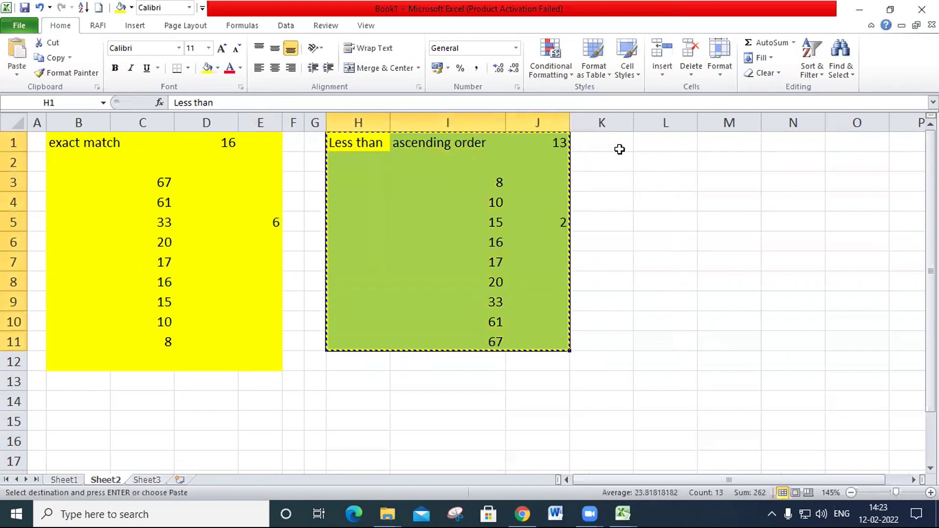
pyautogui.click(643, 146)
pyautogui.hotkey('ctrl', 'v')
# Change the pasted block's heading in L1 to "gretar than".
pyautogui.click(678, 143)
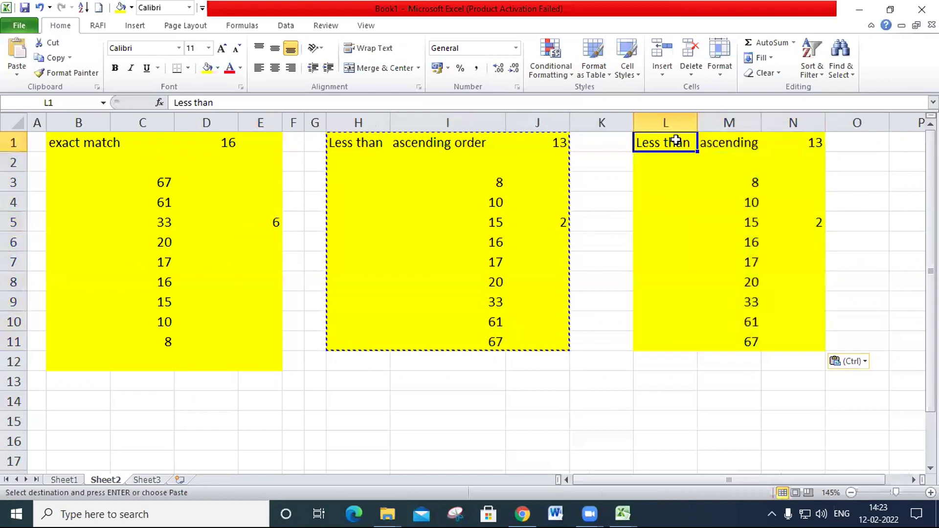
pyautogui.doubleClick(663, 145)
pyautogui.moveTo(662, 145); pyautogui.dragTo(627, 145)
pyautogui.write('gre')
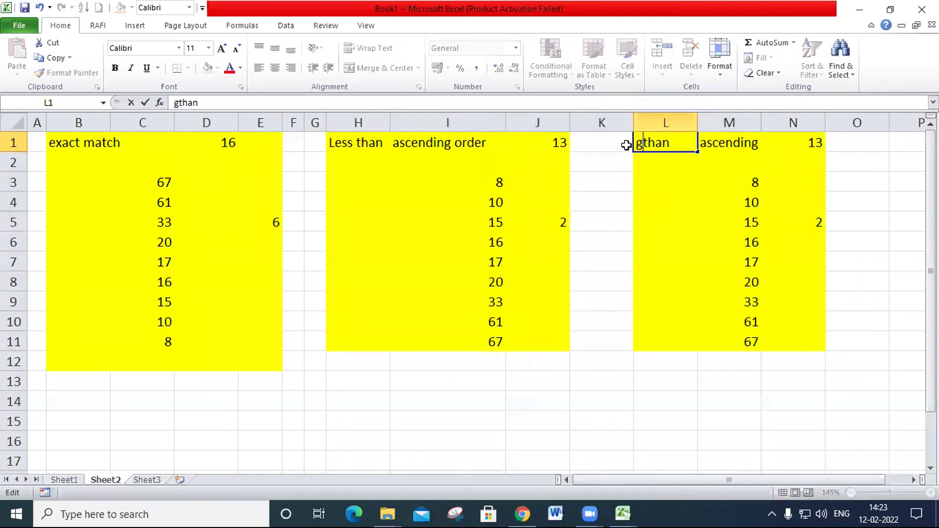
pyautogui.write('tar')
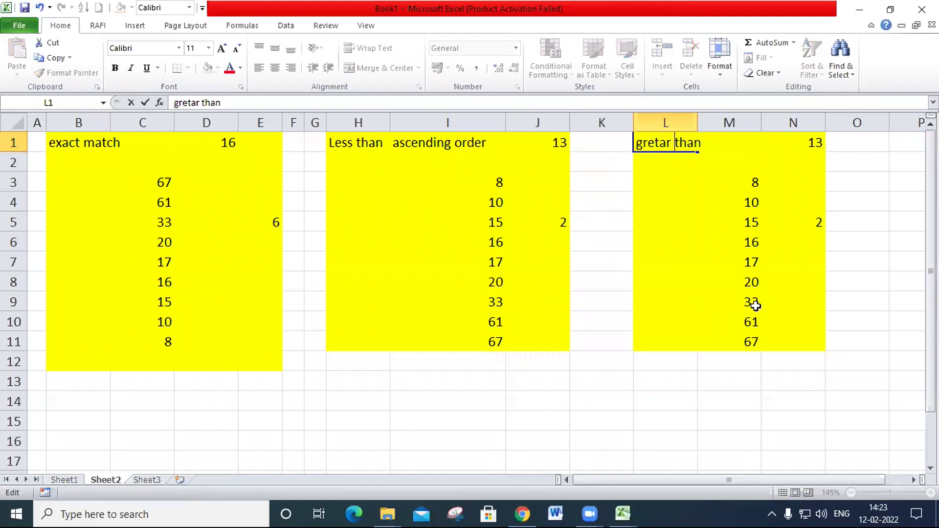
pyautogui.click(750, 304)
# Change the sort order label in M1 to "descending order".
pyautogui.moveTo(756, 187); pyautogui.dragTo(751, 344)
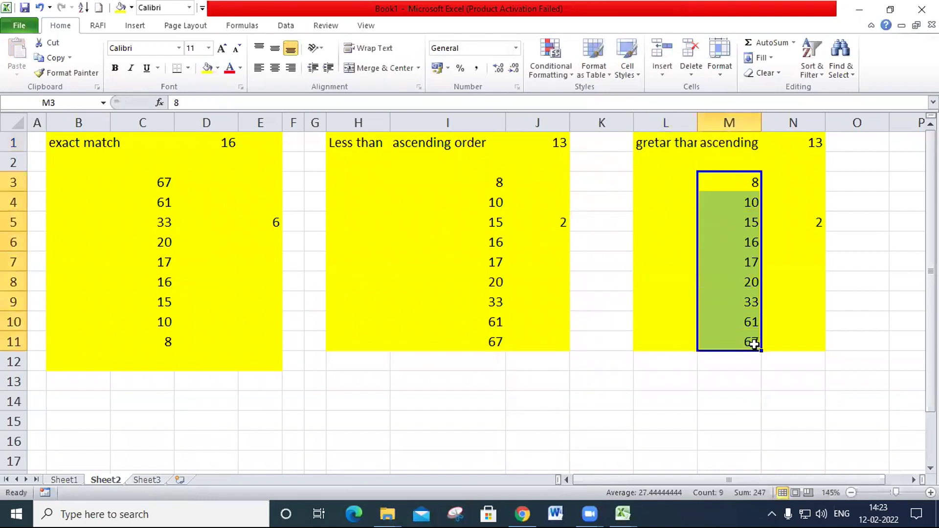
pyautogui.click(723, 144)
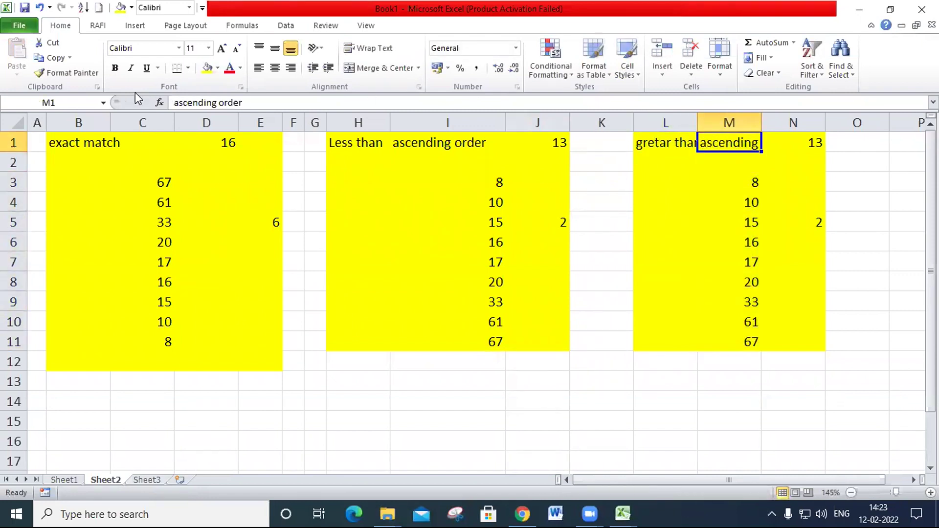
pyautogui.click(179, 102)
pyautogui.press('BackSpace')
pyautogui.write('de')
pyautogui.press('Return')
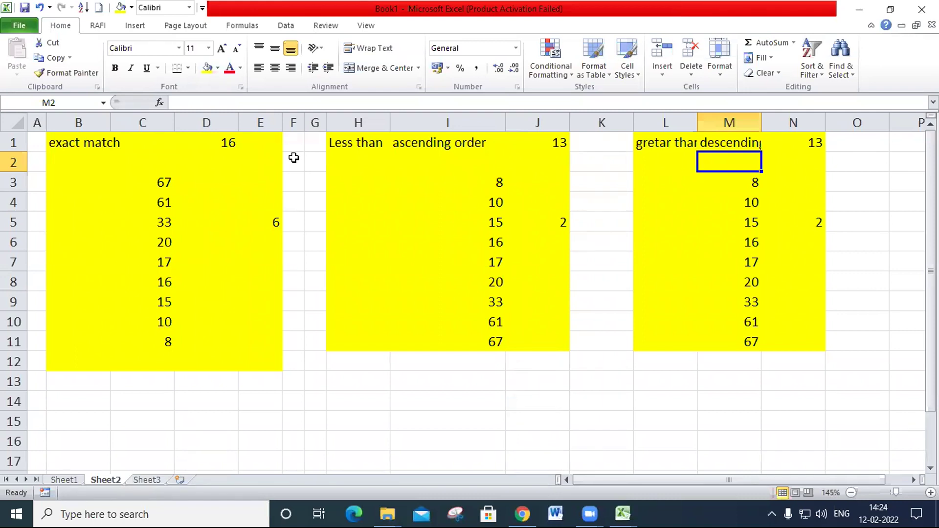
# Wrap the text in row 1 and centre it both vertically and horizontally.
pyautogui.click(732, 147)
pyautogui.click(14, 143)
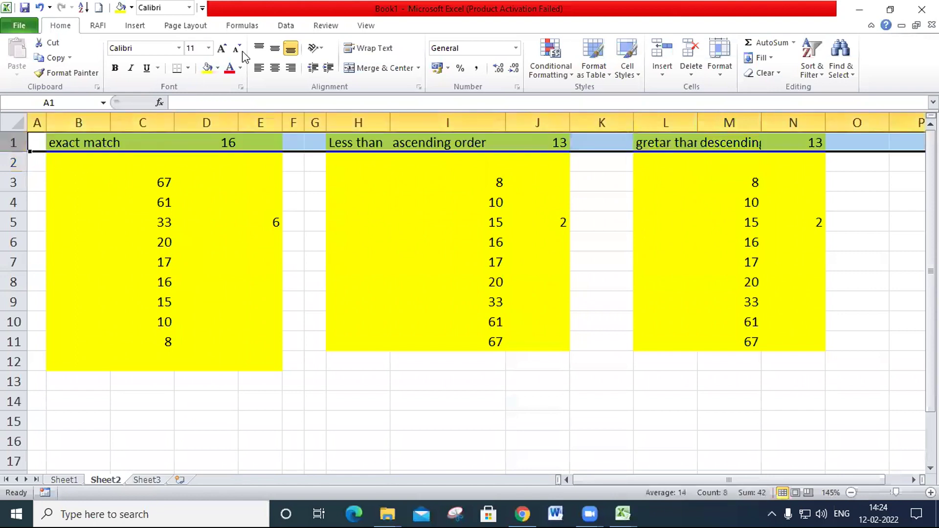
pyautogui.click(373, 68)
pyautogui.press('Escape')
pyautogui.click(377, 47)
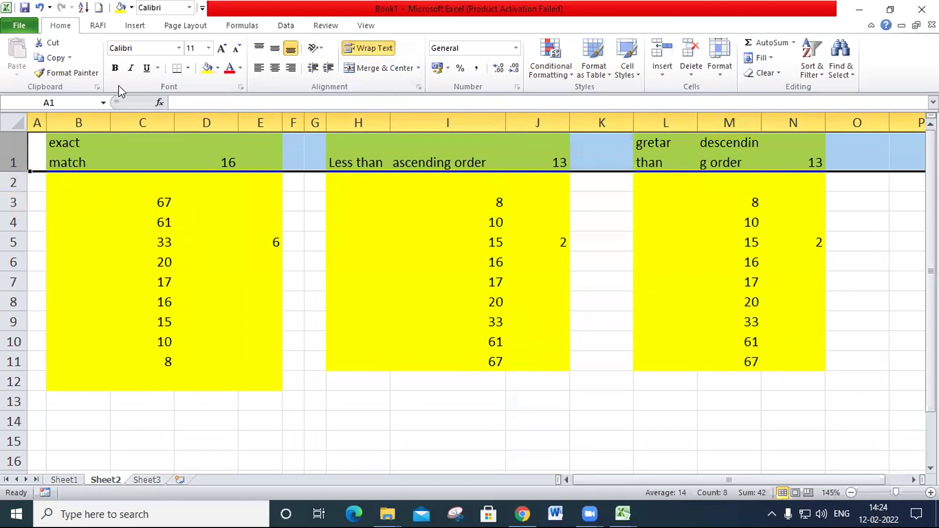
pyautogui.click(275, 48)
pyautogui.click(275, 68)
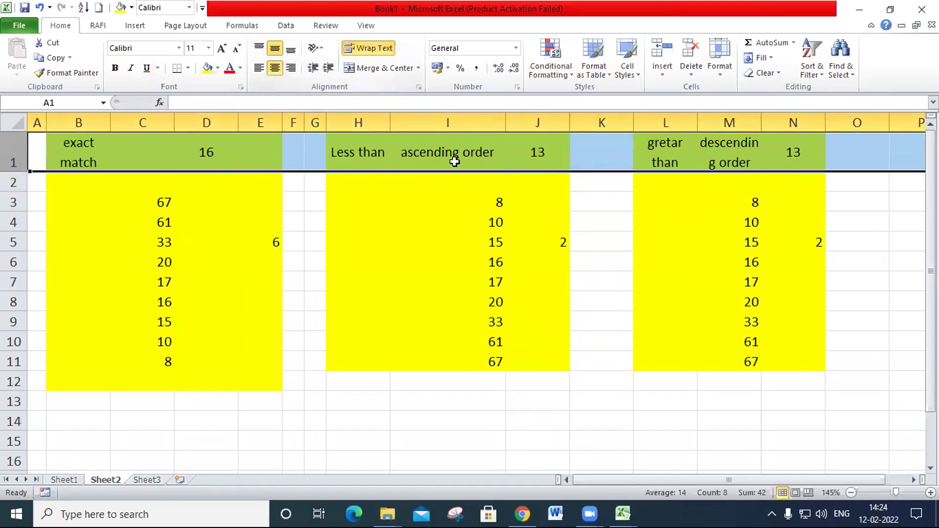
# Narrow column I so its heading wraps onto two lines, and slightly narrow column M.
pyautogui.click(455, 161)
pyautogui.moveTo(506, 123); pyautogui.dragTo(468, 122)
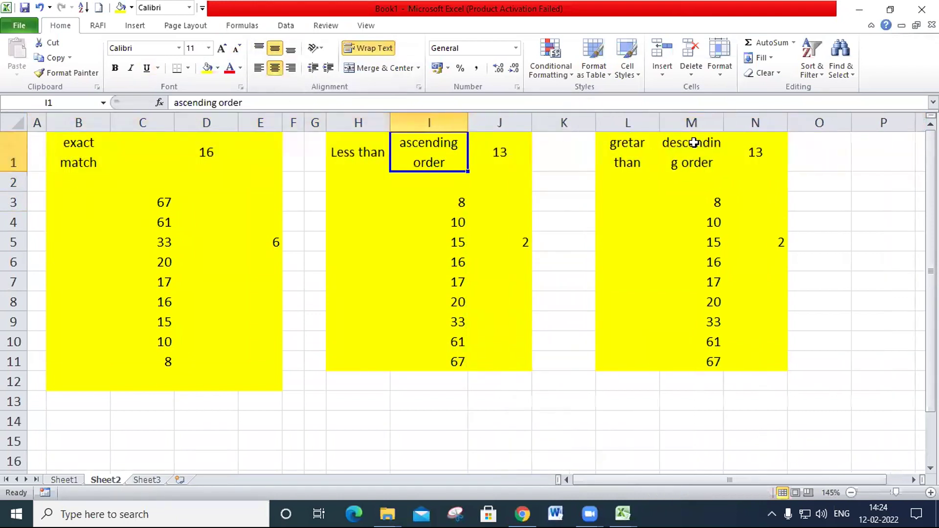
pyautogui.moveTo(721, 126)
pyautogui.mouseDown()
pyautogui.moveTo(710, 124)
pyautogui.moveTo(721, 124)
pyautogui.mouseUp()
# Sort the values in M3:M11 from largest to smallest, continuing with the current selection only.
pyautogui.moveTo(709, 203); pyautogui.dragTo(713, 360)
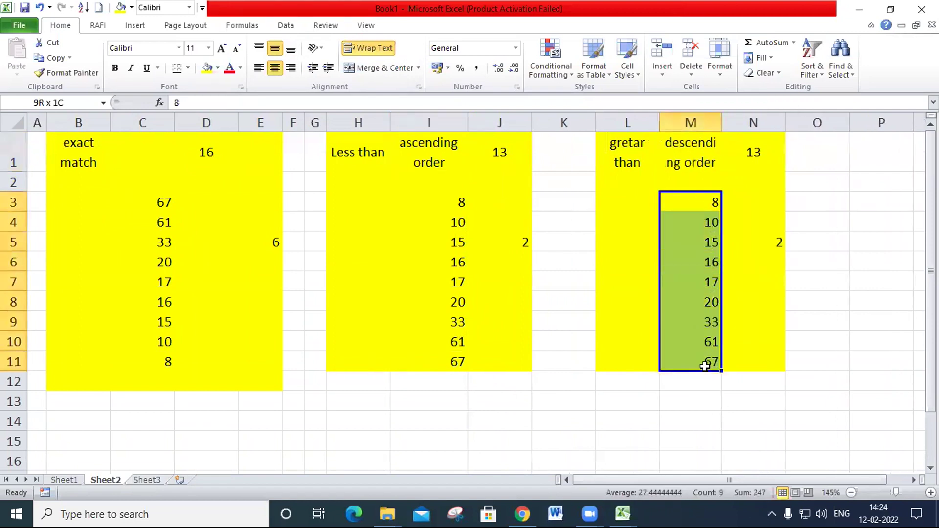
pyautogui.click(811, 68)
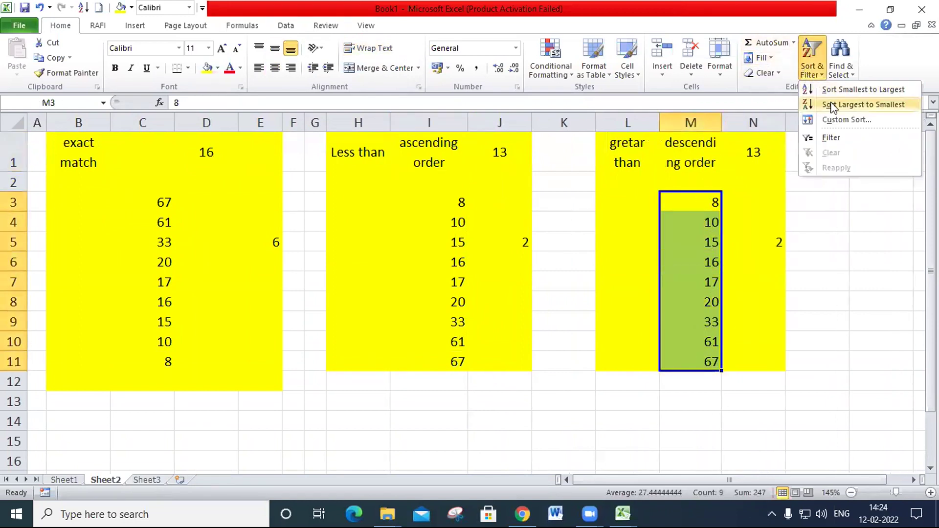
pyautogui.click(838, 103)
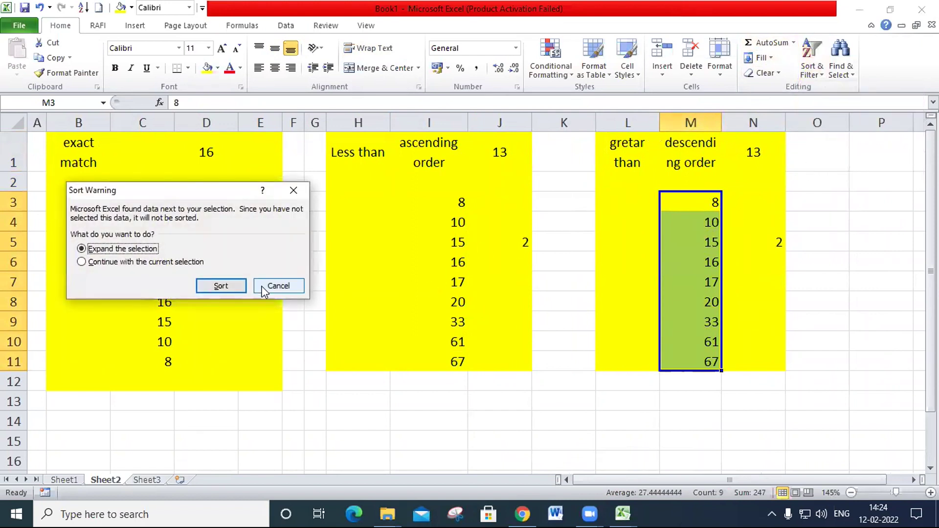
pyautogui.click(143, 266)
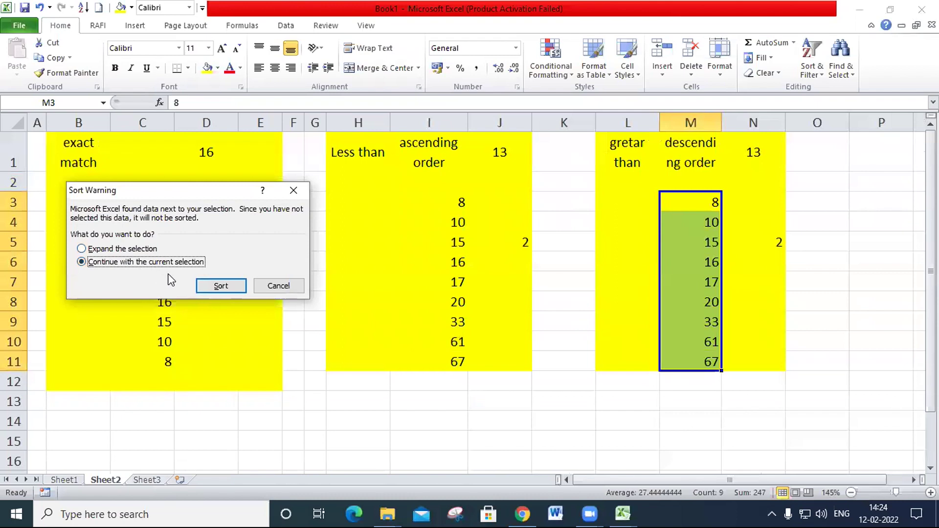
pyautogui.click(222, 288)
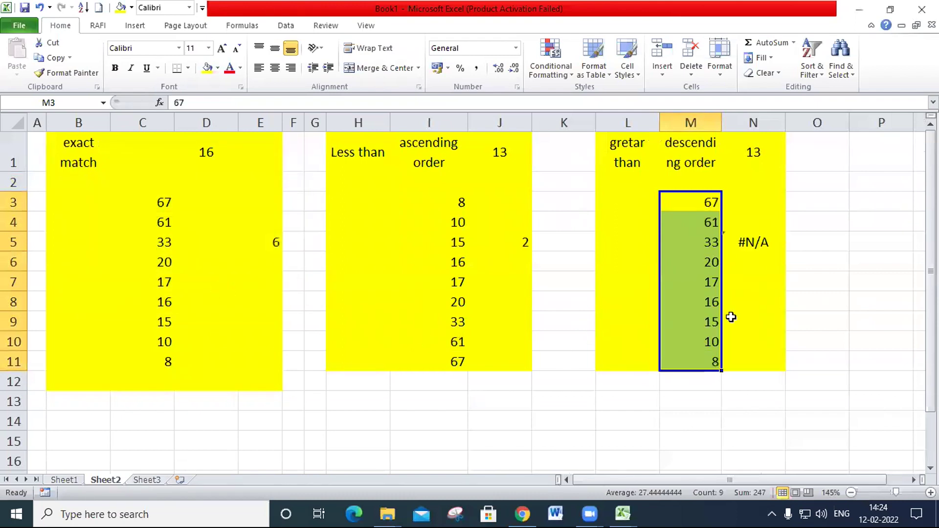
# Replace the formula in N5 with =MATCH(N1,M3:M11,-1).
pyautogui.click(763, 240)
pyautogui.press('Delete')
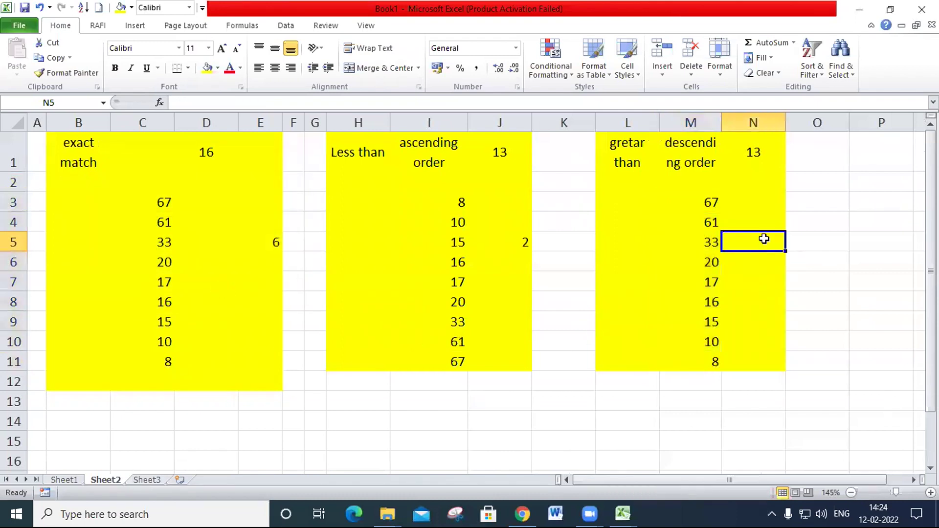
pyautogui.write('=ma')
pyautogui.press('Tab')
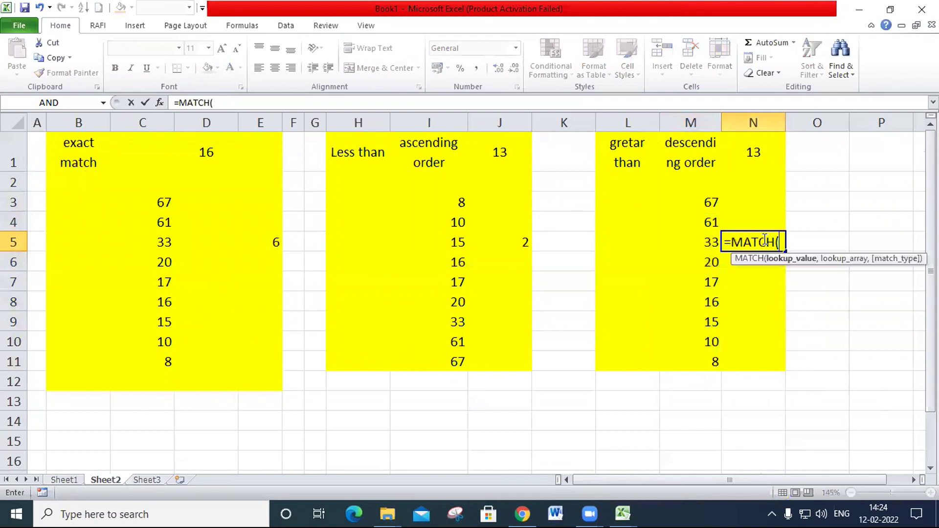
pyautogui.click(764, 152)
pyautogui.write(',')
pyautogui.moveTo(710, 201); pyautogui.dragTo(719, 362)
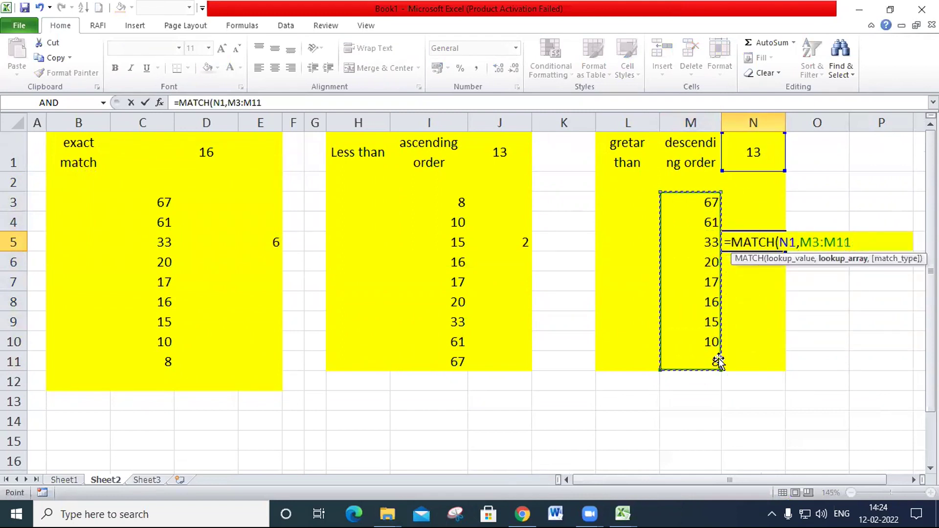
pyautogui.write(',')
pyautogui.write('-1)')
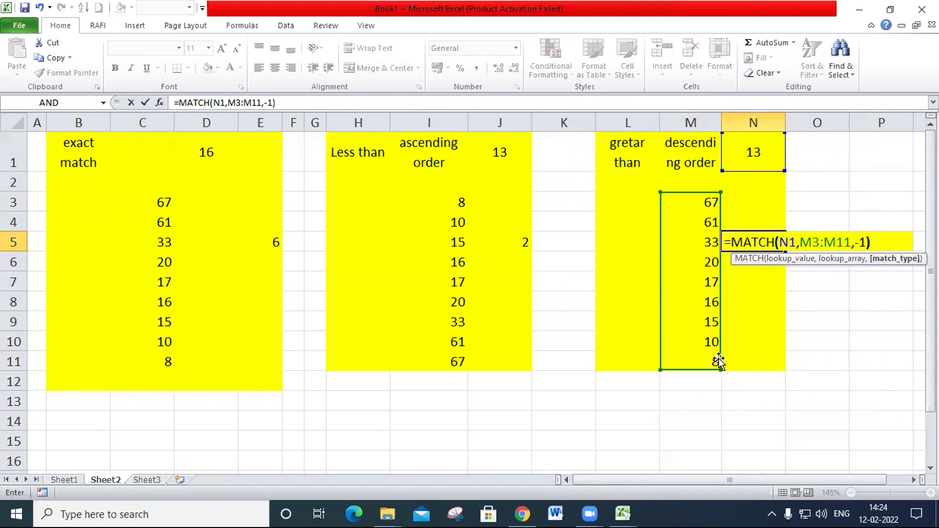
pyautogui.press('Return')
pyautogui.press('Up')
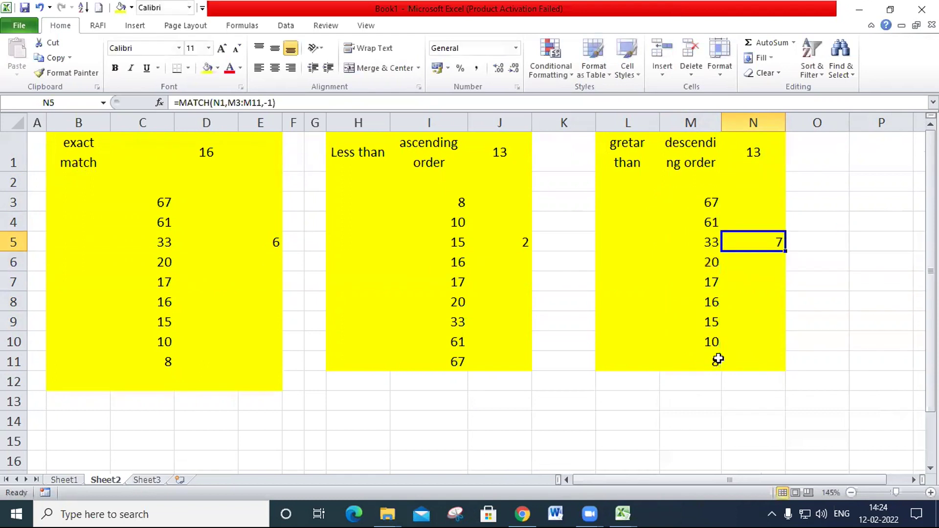
# Count down the descending list from M3 to M9 to check the position returned by the MATCH formula in N5.
pyautogui.click(715, 208)
pyautogui.click(711, 222)
pyautogui.click(710, 242)
pyautogui.click(711, 263)
pyautogui.click(711, 282)
pyautogui.click(712, 302)
pyautogui.click(713, 323)
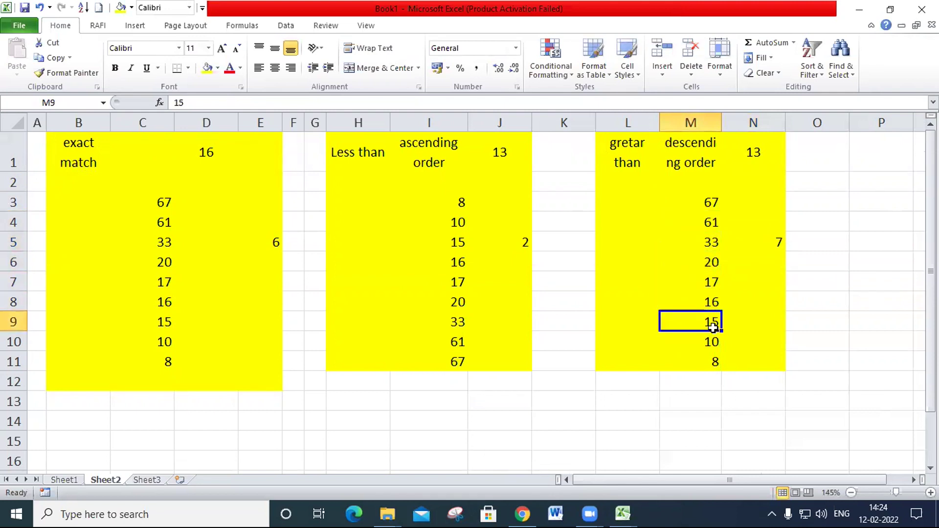
pyautogui.click(775, 248)
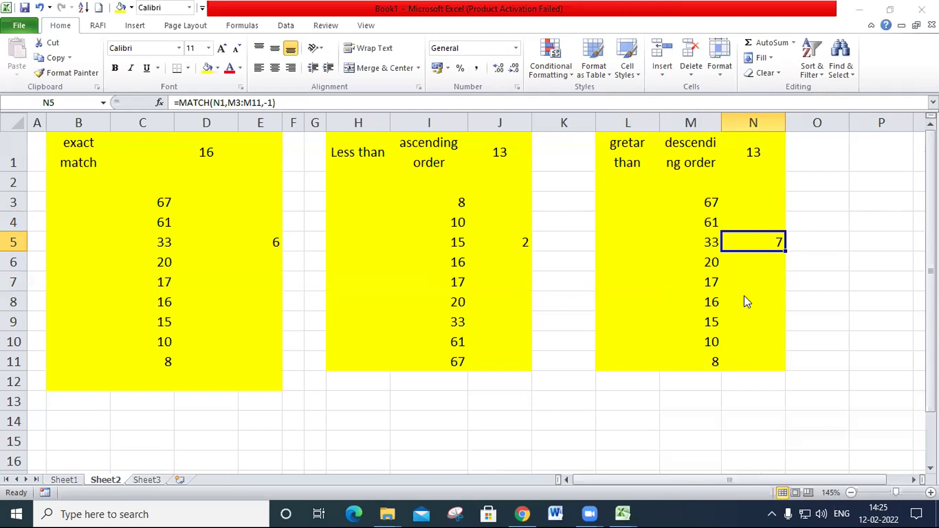
# Start saving the workbook under the file name match and create a folder named 12-02-2022 at the root of drive I:.
pyautogui.hotkey('ctrl', 's')
pyautogui.write('match')
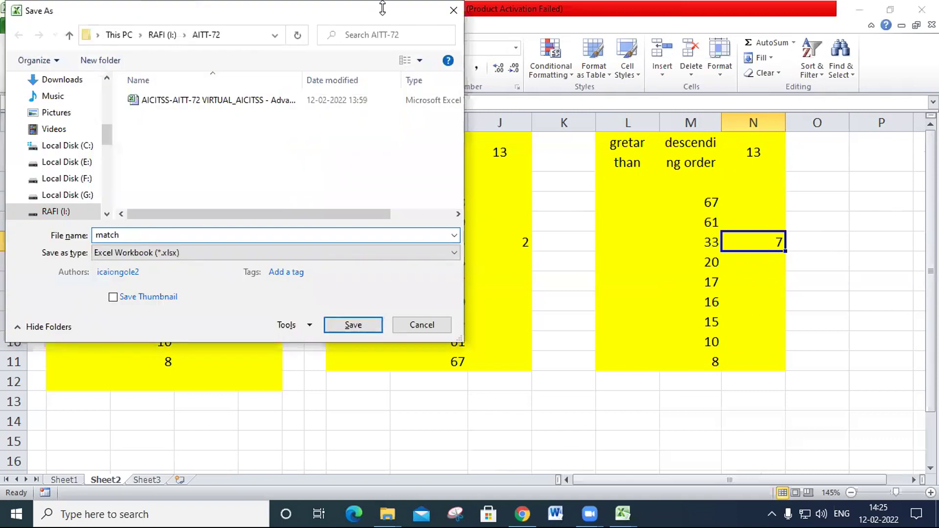
pyautogui.click(162, 35)
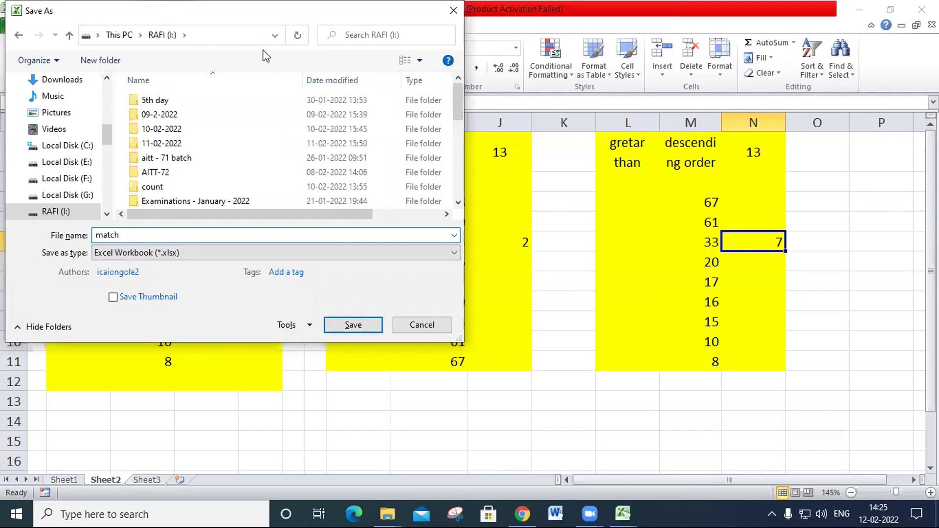
pyautogui.hotkey('ctrl', 'shift', 'n')
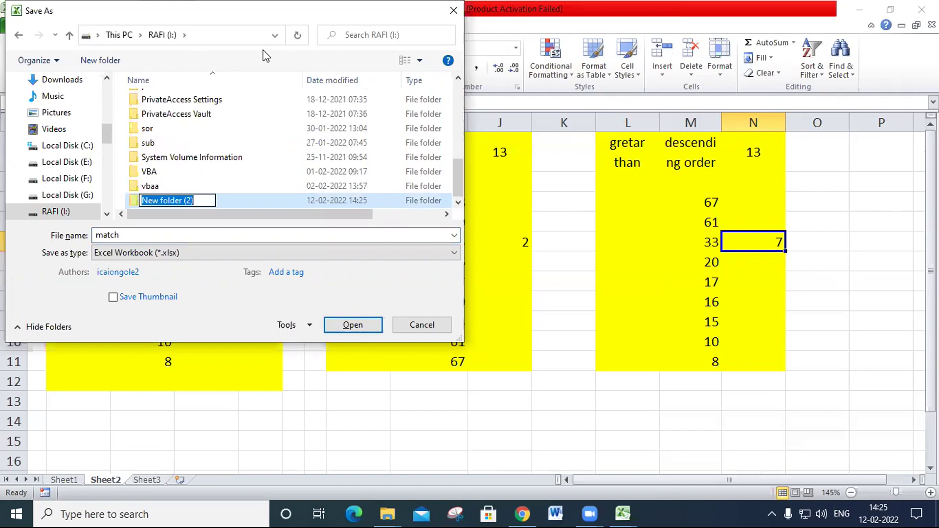
pyautogui.write('12-02-')
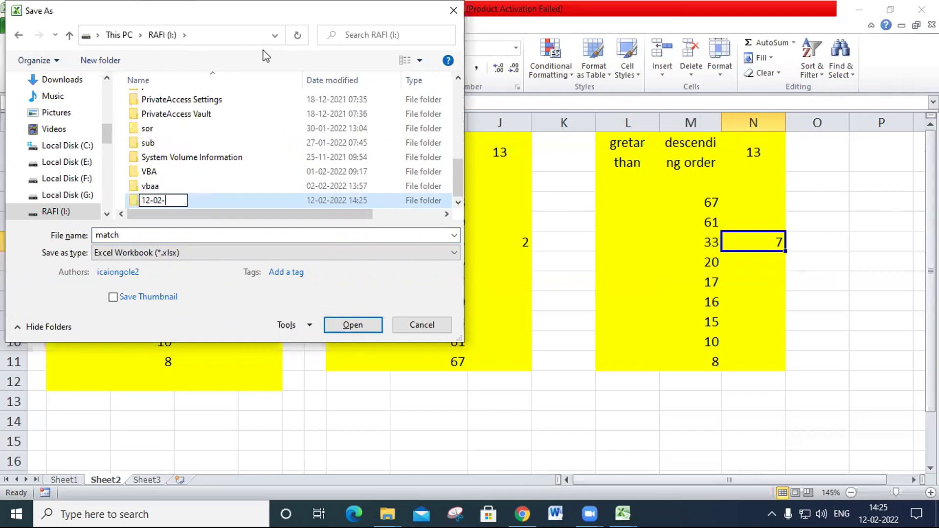
pyautogui.write('2022')
pyautogui.press('Return')
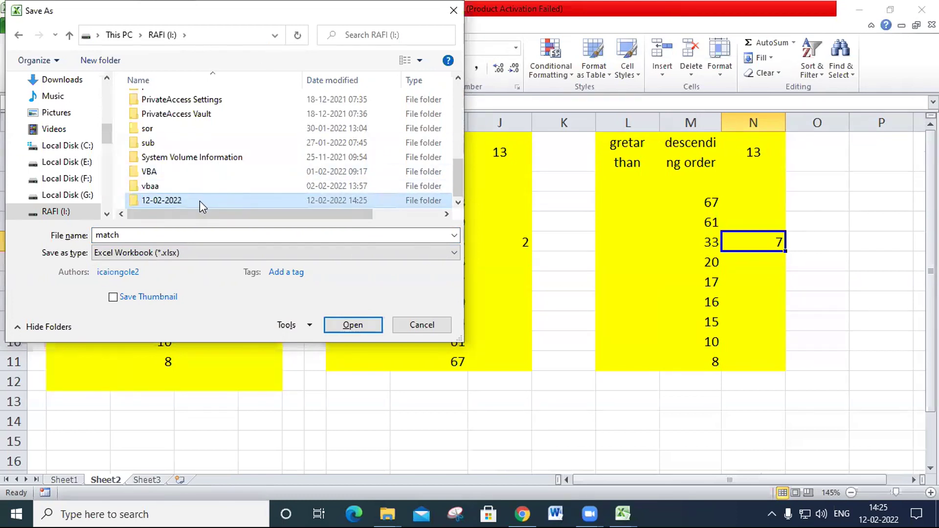
# Save the match workbook inside the 12-02-2022 folder.
pyautogui.doubleClick(201, 200)
pyautogui.click(176, 238)
pyautogui.click(352, 327)
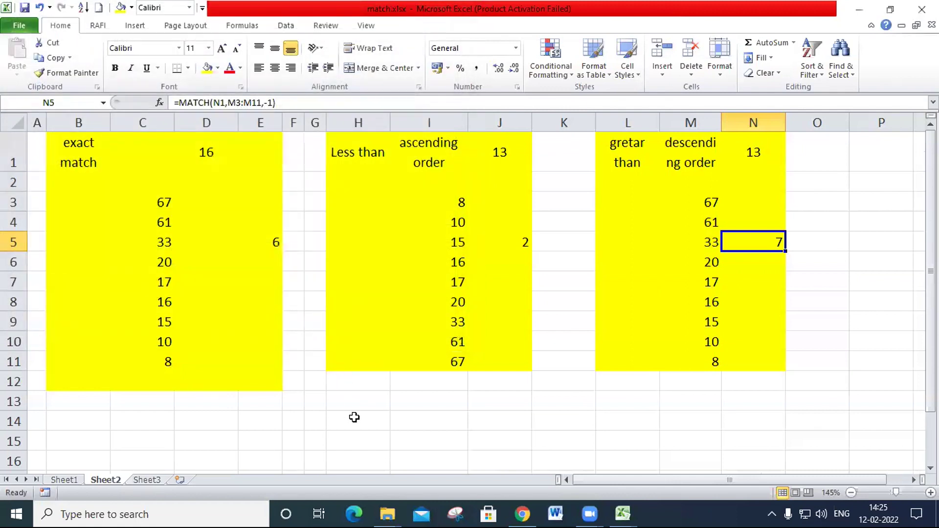
pyautogui.click(354, 417)
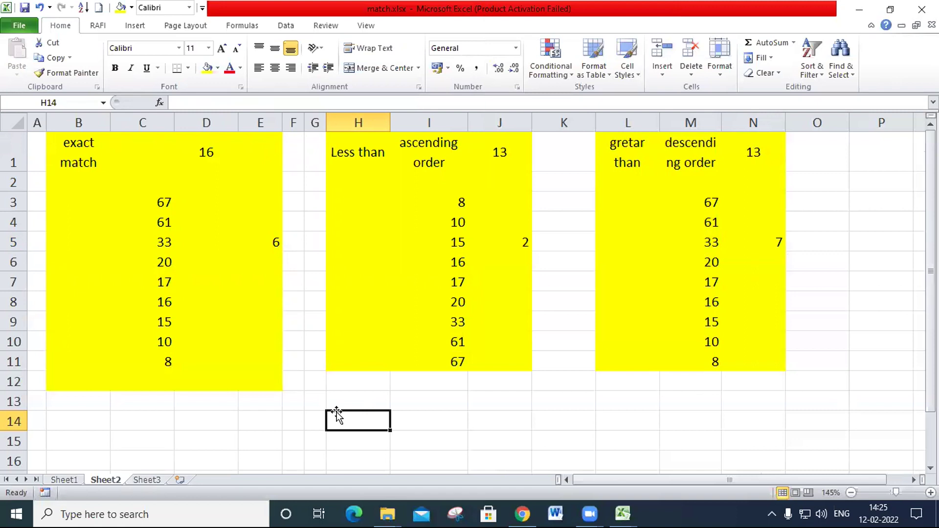
pyautogui.click(302, 414)
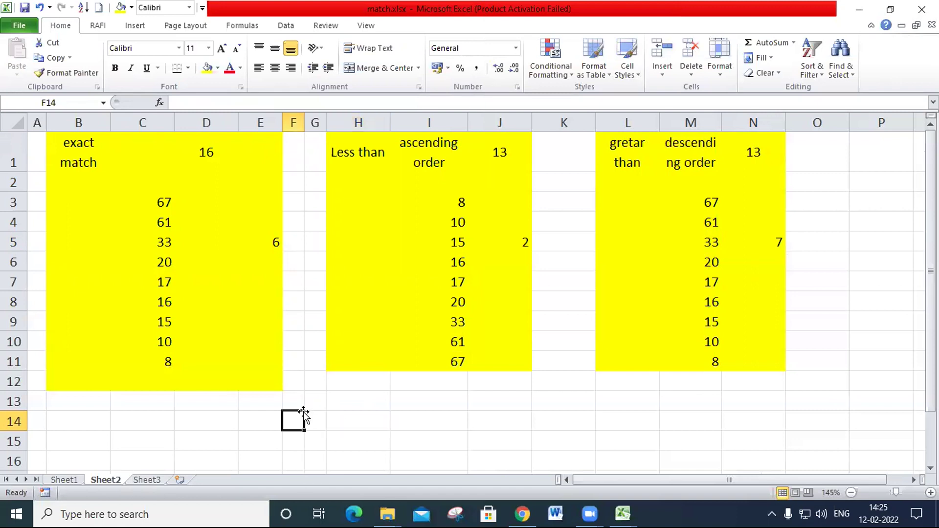
pyautogui.click(358, 412)
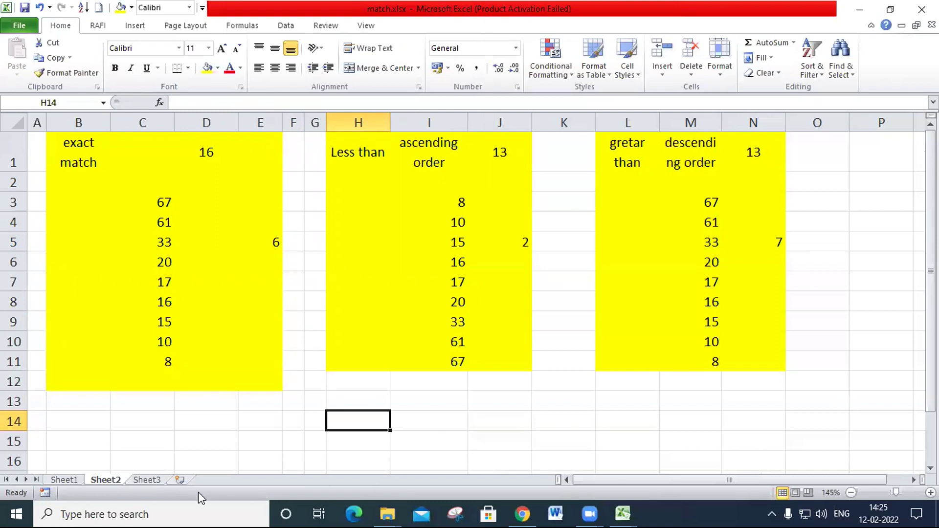
# Switch to the 1.vlookup.xlsx workbook and show its charts sheet.
pyautogui.click(634, 512)
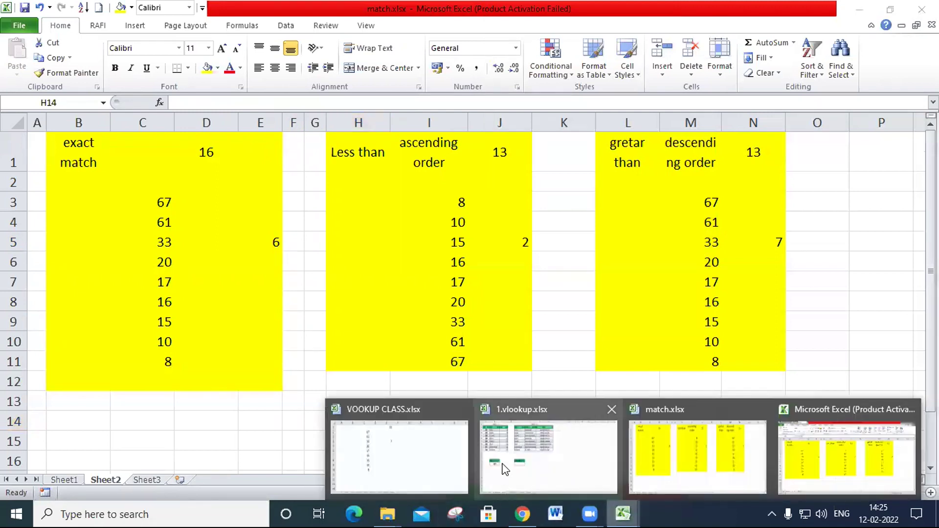
pyautogui.click(505, 469)
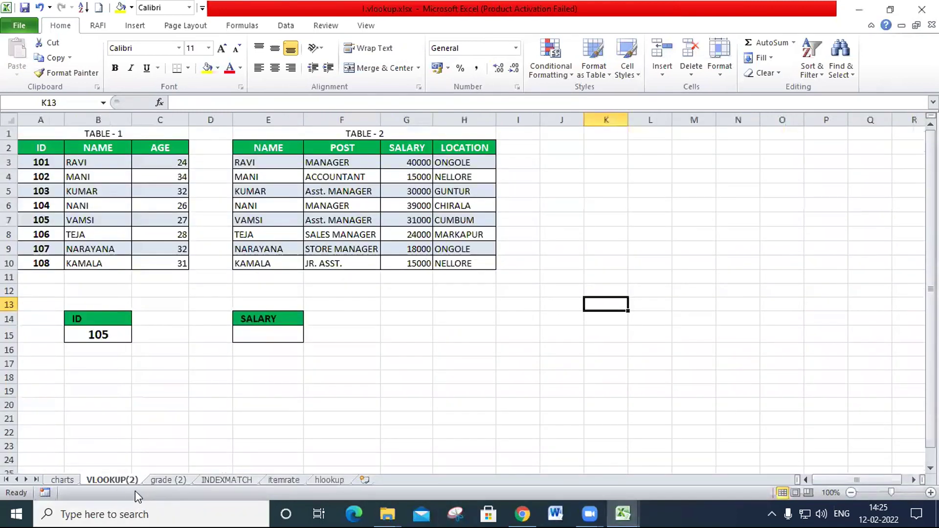
pyautogui.click(60, 479)
pyautogui.click(102, 480)
pyautogui.click(148, 482)
pyautogui.click(127, 480)
pyautogui.click(61, 480)
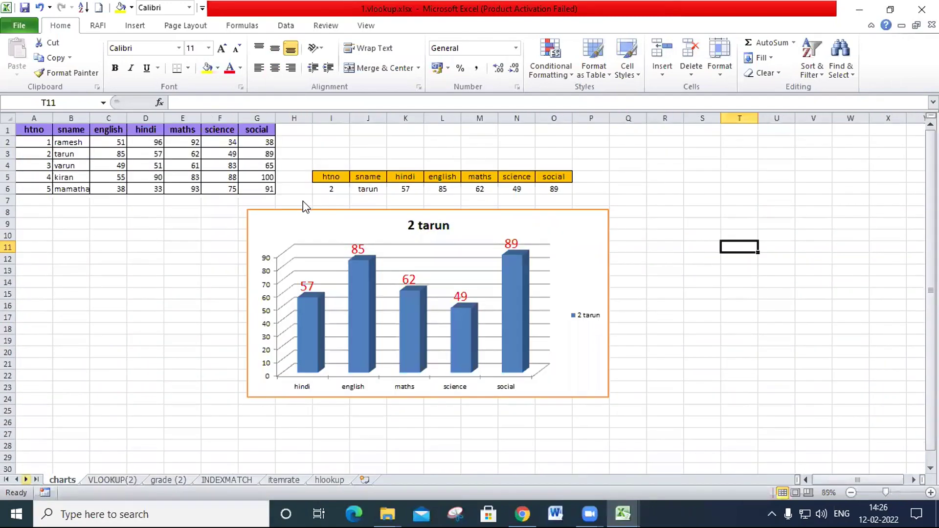
# Copy the marks table A1:G6 from the charts sheet into cell A1 of a new worksheet.
pyautogui.click(136, 165)
pyautogui.moveTo(36, 128); pyautogui.dragTo(258, 186)
pyautogui.hotkey('ctrl', 'c')
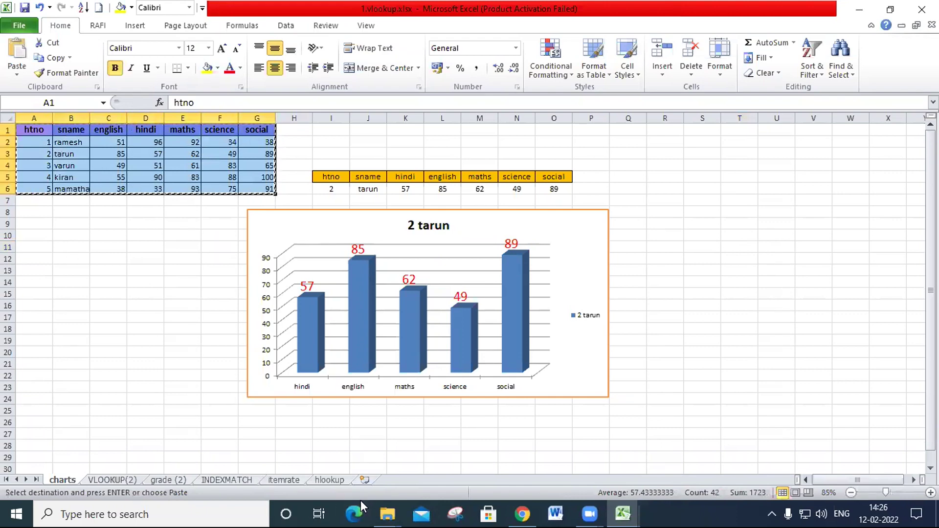
pyautogui.click(365, 480)
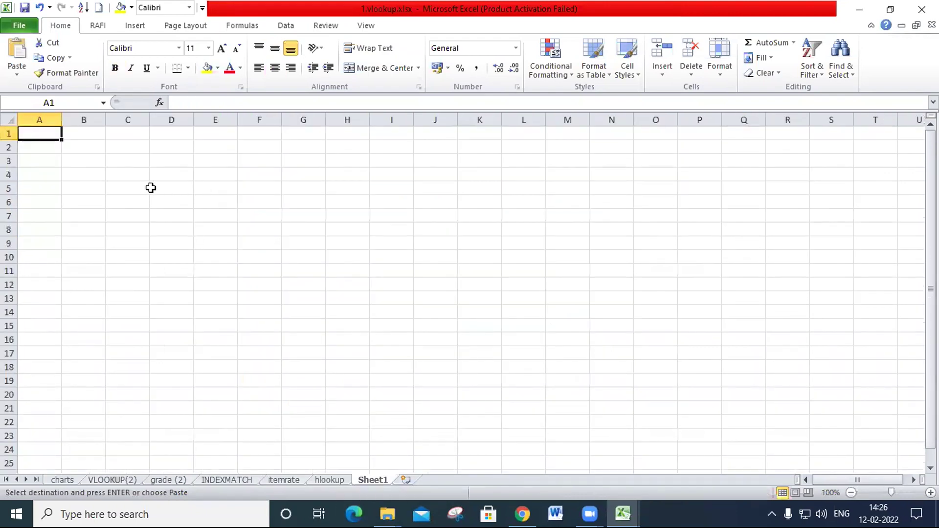
pyautogui.hotkey('ctrl', 'v')
pyautogui.scroll(3, 387, 235)
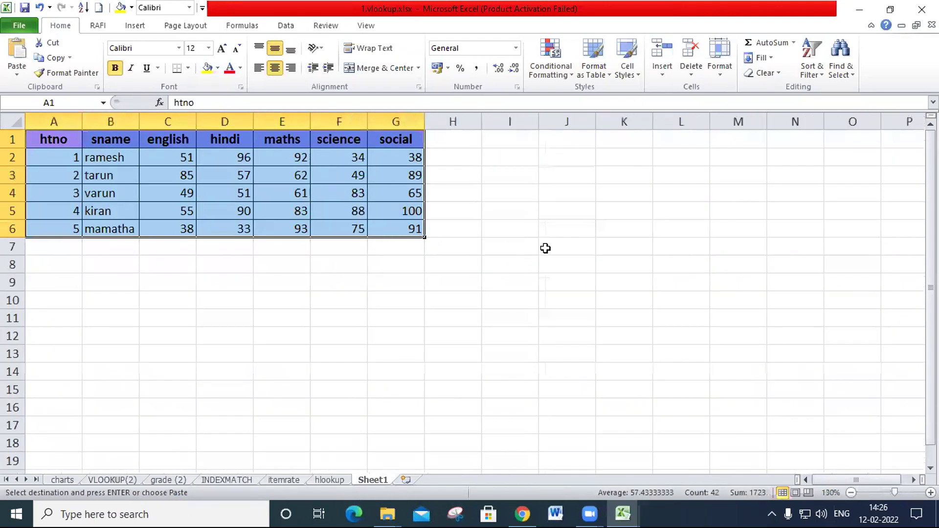
# Copy the header row A1:G1 to J5 and enter 1 under the copied htno heading in J6.
pyautogui.click(534, 205)
pyautogui.moveTo(46, 141); pyautogui.dragTo(396, 142)
pyautogui.hotkey('ctrl', 'c')
pyautogui.click(562, 204)
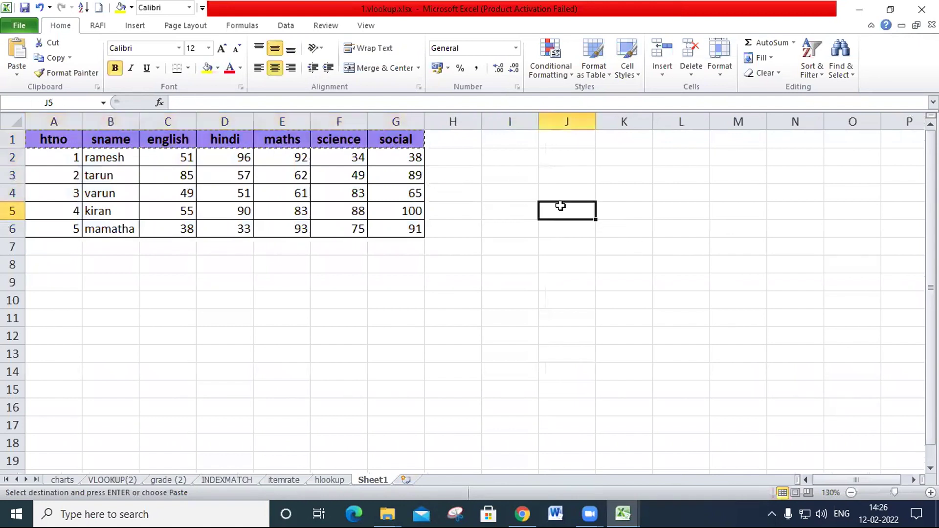
pyautogui.hotkey('ctrl', 'v')
pyautogui.click(568, 228)
pyautogui.write('1')
pyautogui.press('Tab')
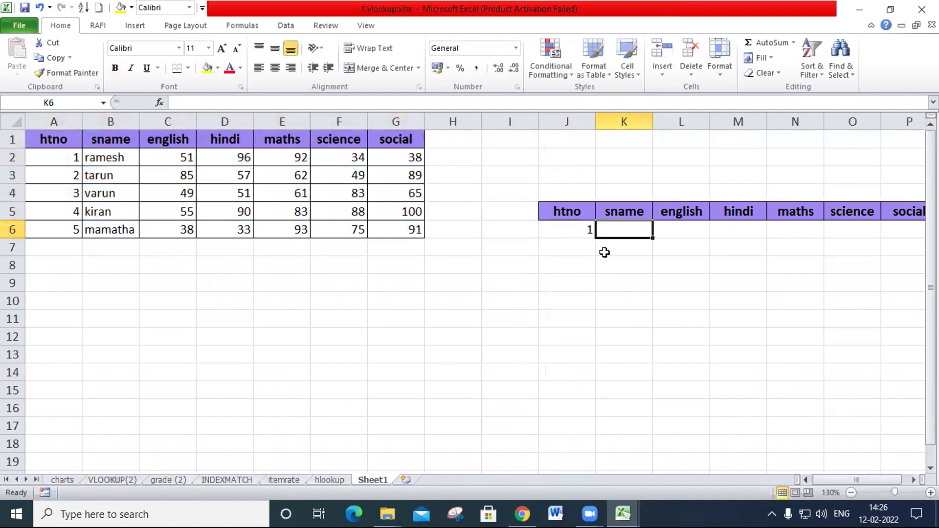
pyautogui.hotkey('shift', 'Right')
pyautogui.hotkey('shift', 'Right')
pyautogui.hotkey('shift', 'Right')
pyautogui.hotkey('shift', 'Right')
pyautogui.hotkey('shift', 'Right')
pyautogui.press('Left')
pyautogui.press('Right')
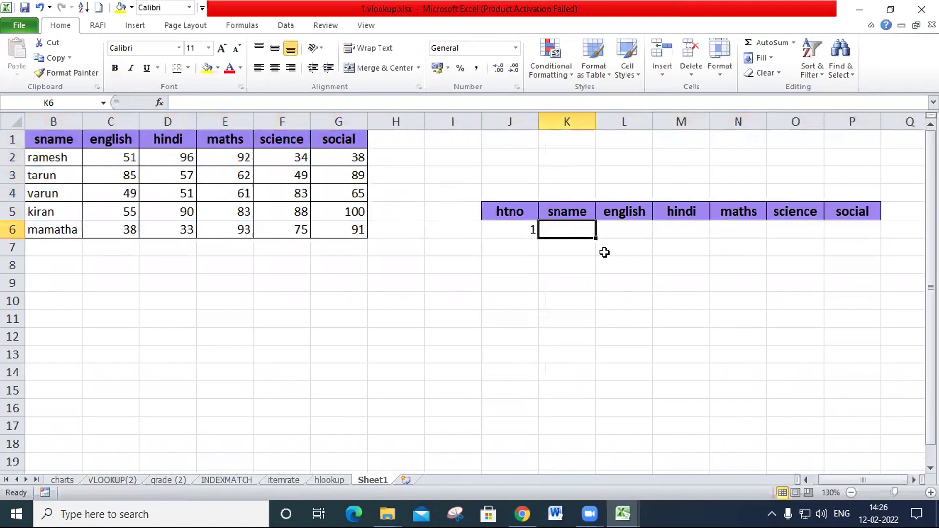
pyautogui.press('Left')
pyautogui.press('Home')
pyautogui.press('Right')
pyautogui.press('Right')
pyautogui.press('Right')
pyautogui.press('Right')
pyautogui.press('Right')
pyautogui.press('Right')
pyautogui.press('Right')
pyautogui.press('Right')
pyautogui.press('Right')
pyautogui.press('Right')
# Write =VLOOKUP(J6,A:G,2,0) in cell K6 under the sname heading.
pyautogui.write('=vl')
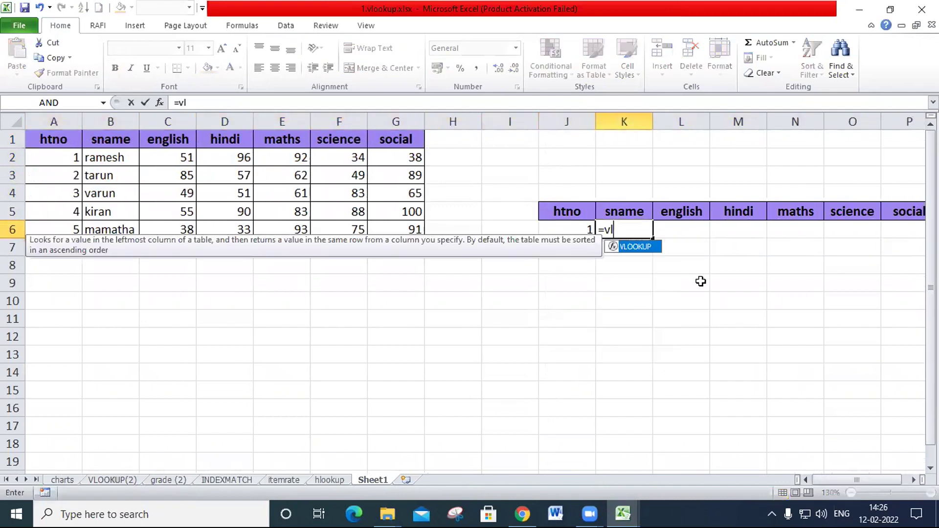
pyautogui.press('Tab')
pyautogui.click(581, 226)
pyautogui.write(',')
pyautogui.moveTo(55, 117); pyautogui.dragTo(396, 117)
pyautogui.write(',')
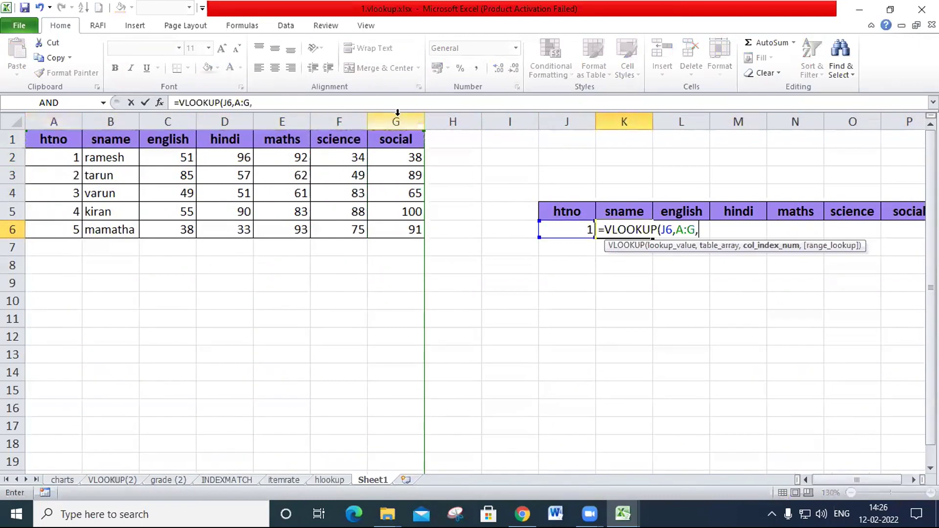
pyautogui.write('2,0')
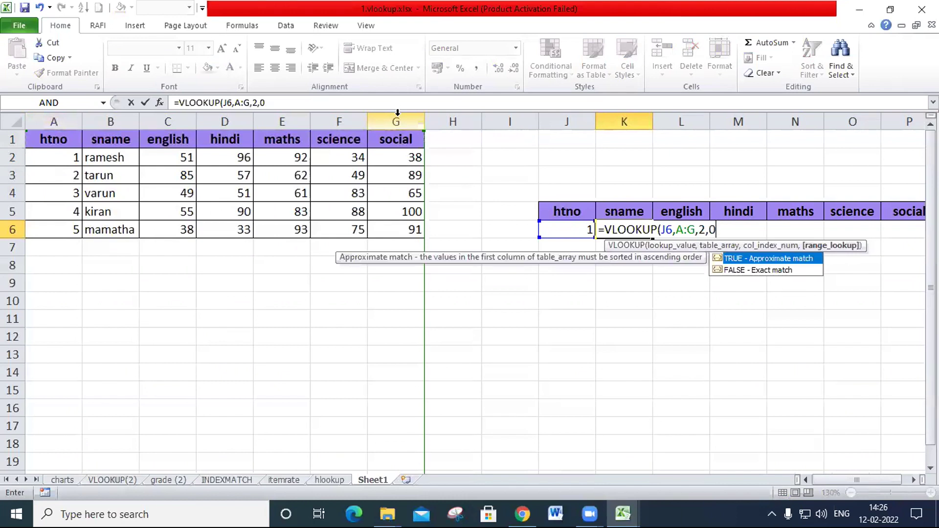
pyautogui.write(')')
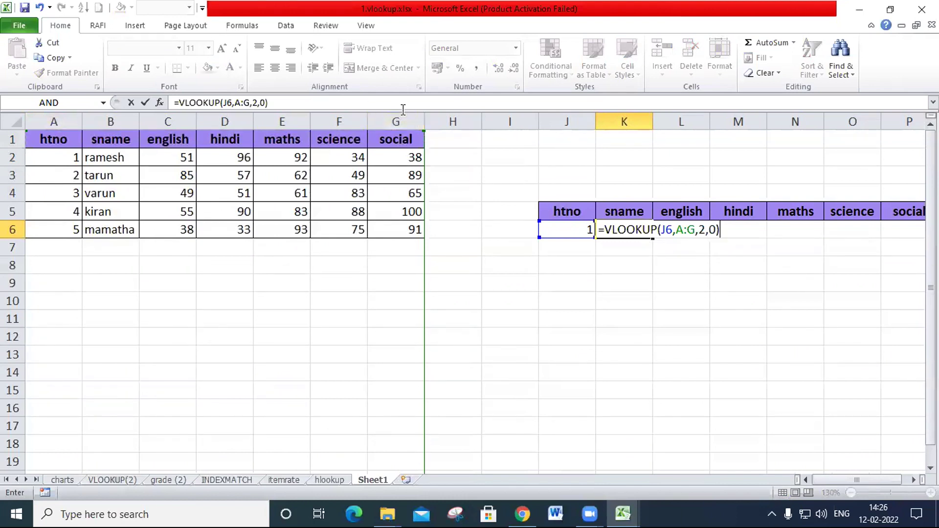
# Lock the K6 formula's lookup column as $J6 and its table range as $A:$G.
pyautogui.click(662, 232)
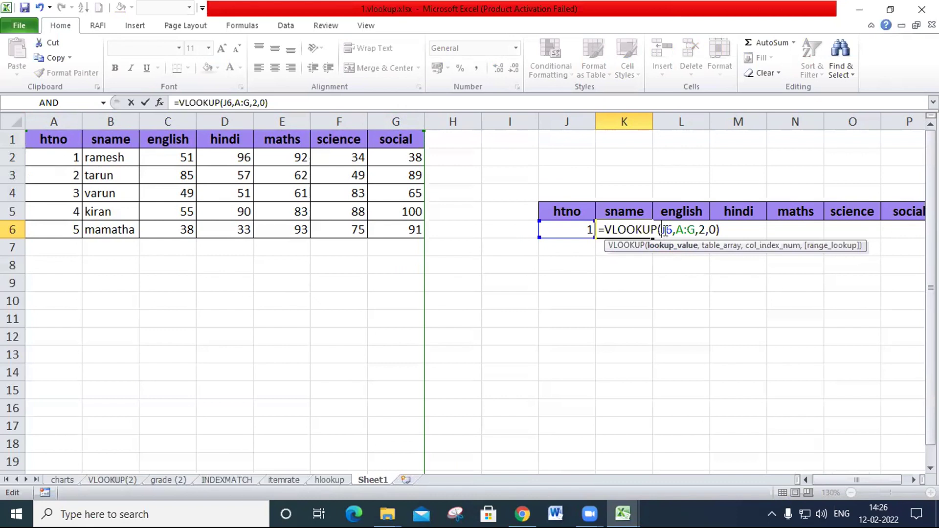
pyautogui.write('$')
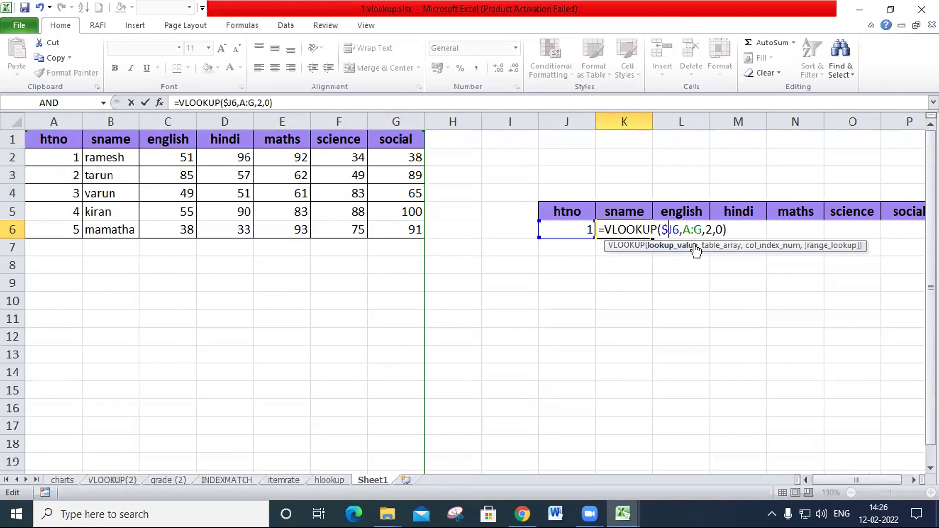
pyautogui.press('Right')
pyautogui.press('Right')
pyautogui.press('Right')
pyautogui.press('Right')
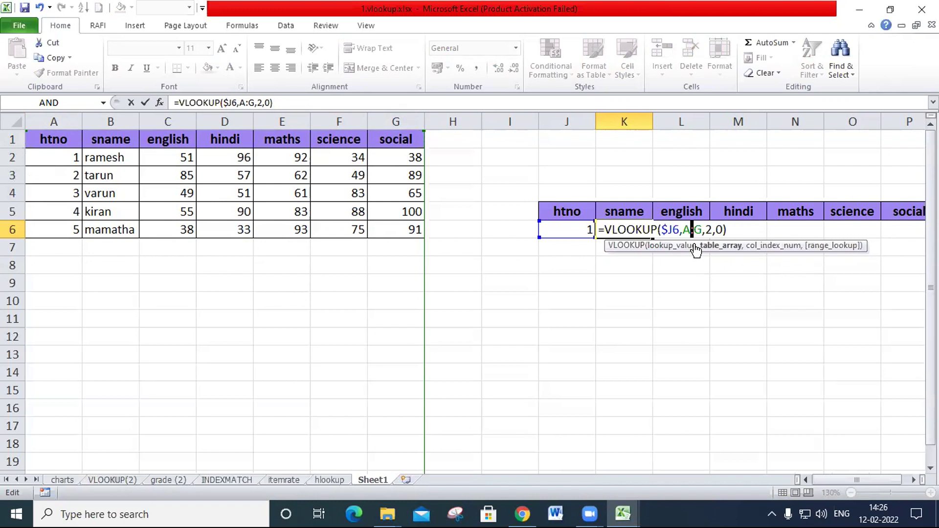
pyautogui.press('F4')
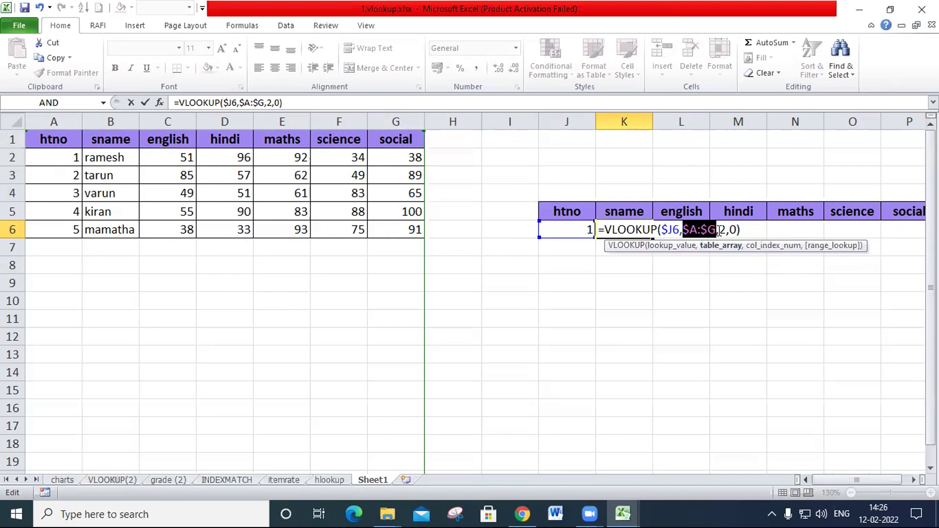
# Replace the column index 2 in the K6 formula with MATCH(K5,A1:G1,0).
pyautogui.click(724, 230)
pyautogui.doubleClick(723, 229)
pyautogui.write('ma')
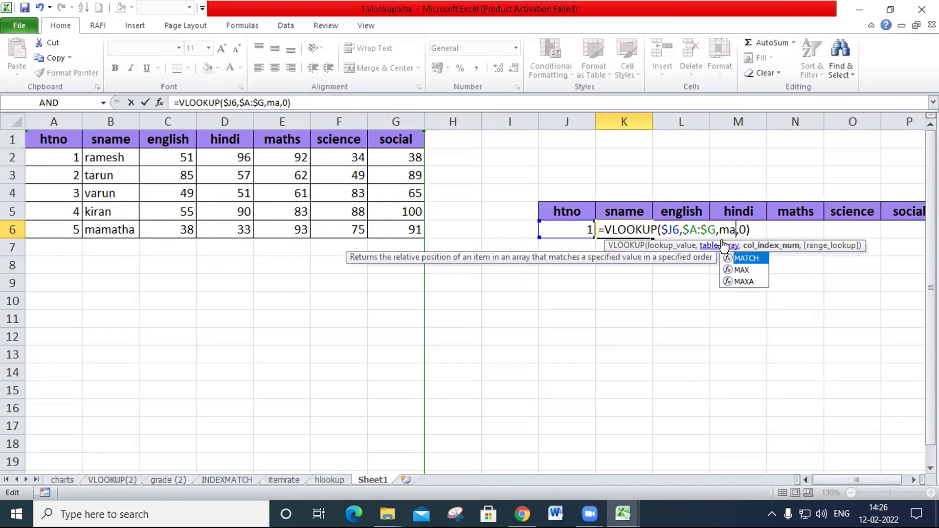
pyautogui.press('Tab')
pyautogui.click(625, 213)
pyautogui.write(',')
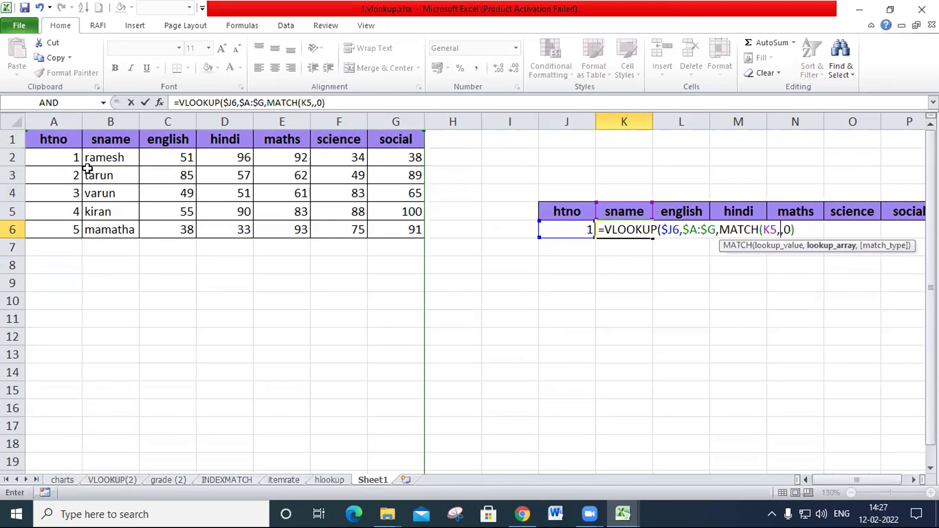
pyautogui.moveTo(48, 132); pyautogui.dragTo(383, 138)
pyautogui.write(',0')
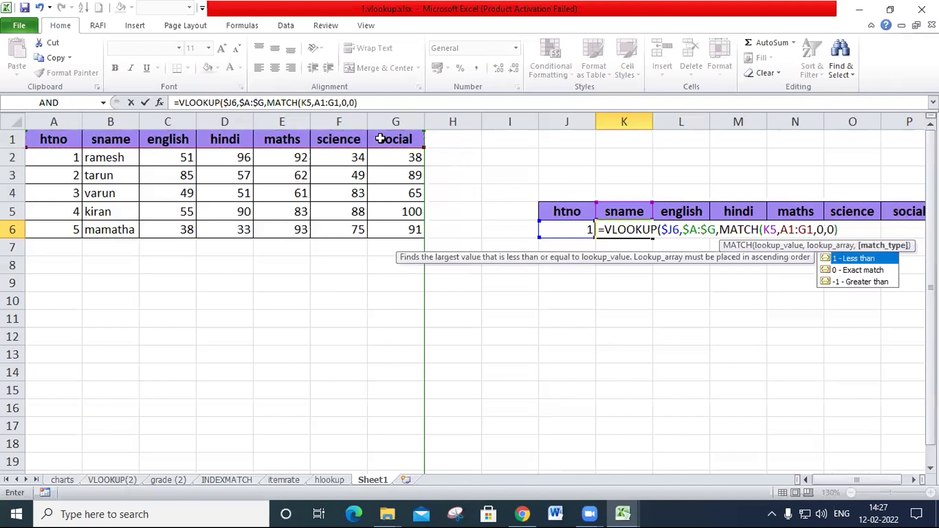
pyautogui.write(')')
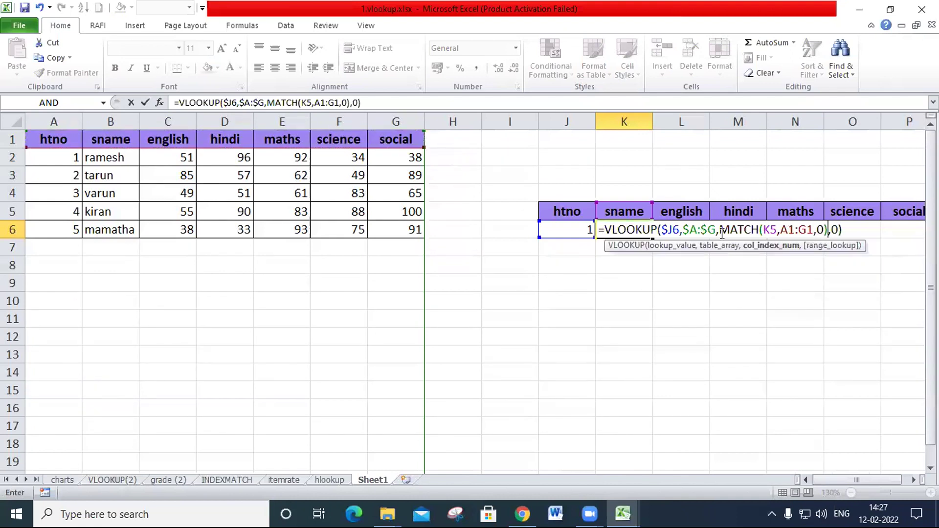
# Lock the MATCH references as K$5 and $A$1:$G$1, and fill the K6 formula through K6:P15.
pyautogui.click(771, 229)
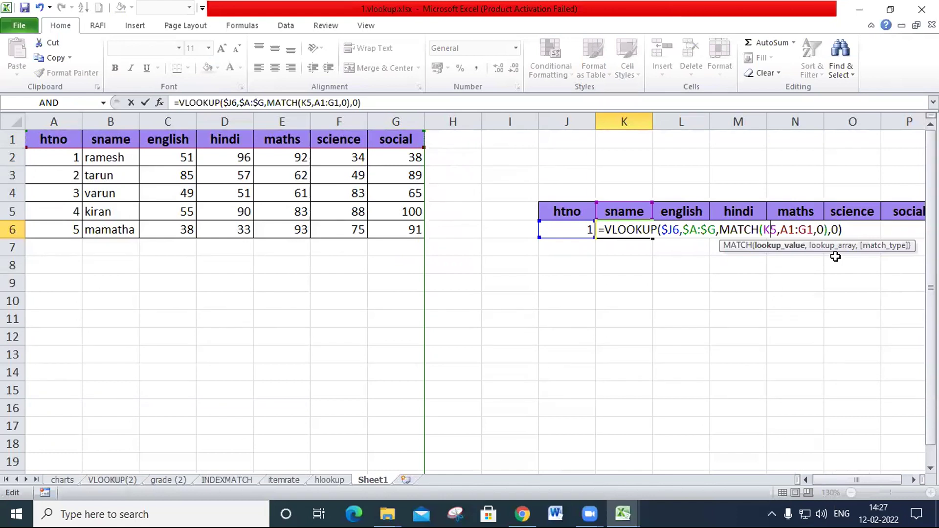
pyautogui.write('$')
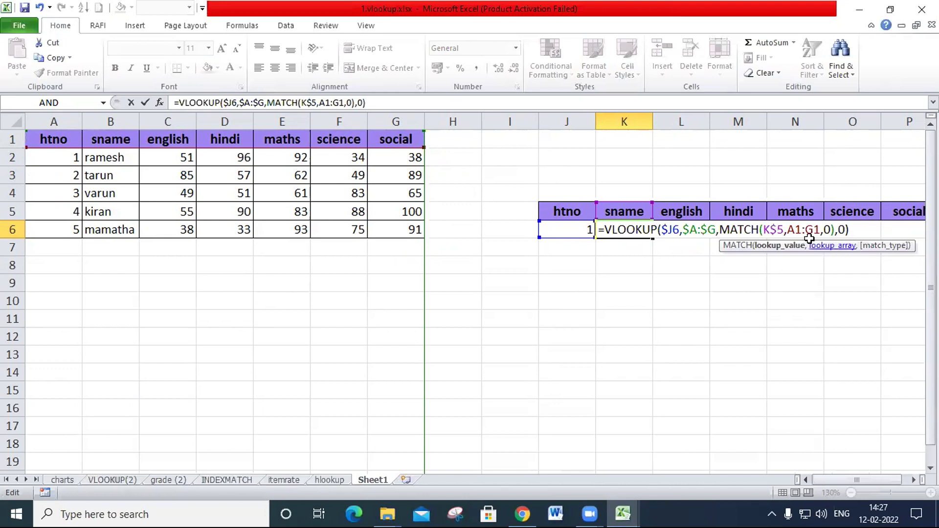
pyautogui.moveTo(796, 229); pyautogui.dragTo(810, 230)
pyautogui.press('F4')
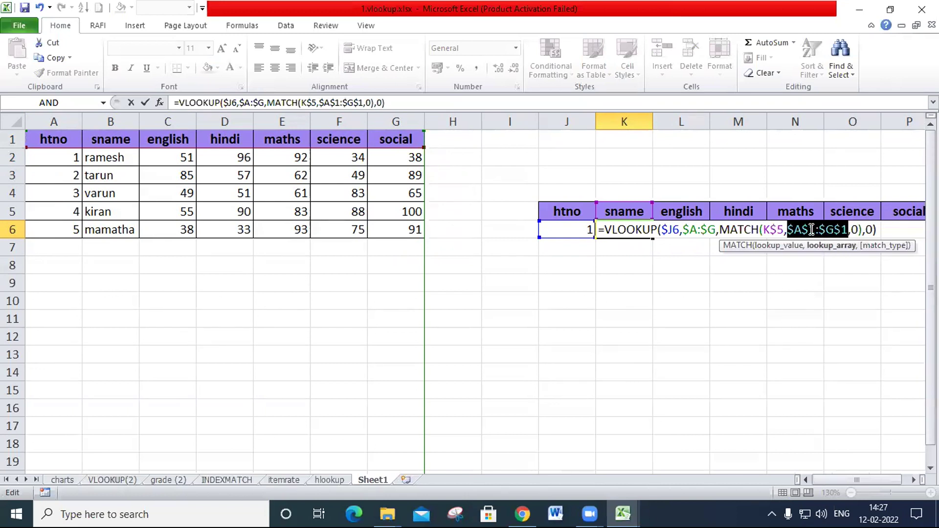
pyautogui.press('Return')
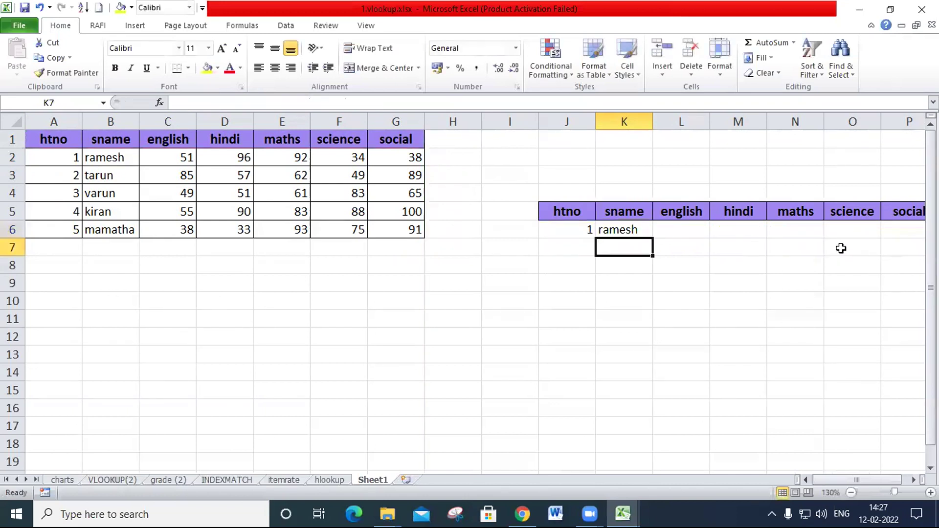
pyautogui.click(629, 231)
pyautogui.moveTo(654, 235); pyautogui.dragTo(807, 392)
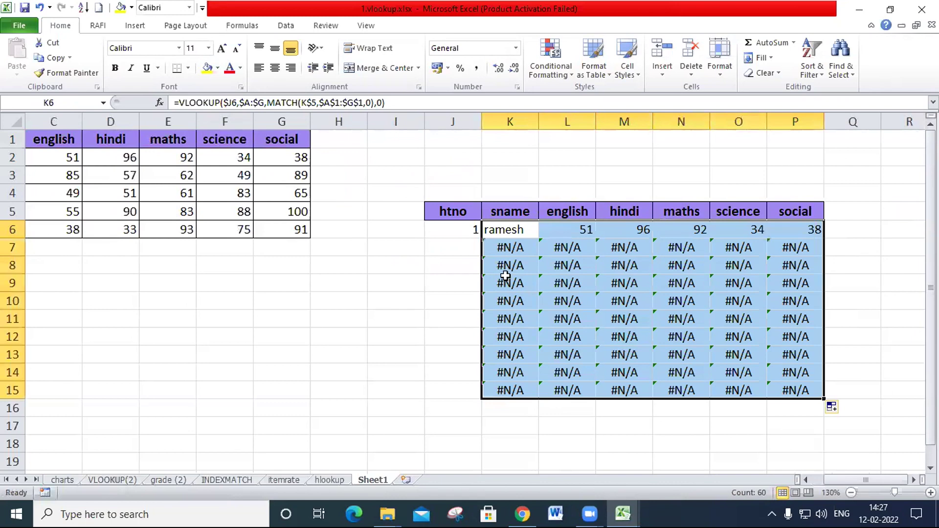
# Enter the htno values 2, 3, 4, 5, 2, 1 and 6 in cells J7 to J13.
pyautogui.click(457, 241)
pyautogui.write('2')
pyautogui.press('Return')
pyautogui.write('3')
pyautogui.press('Return')
pyautogui.write('4')
pyautogui.press('Return')
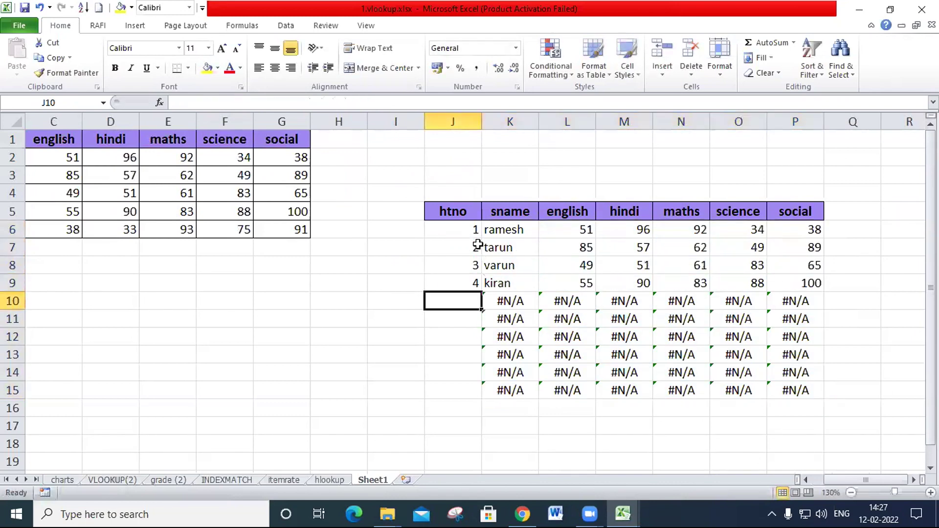
pyautogui.write('5')
pyautogui.press('Return')
pyautogui.write('2')
pyautogui.press('Return')
pyautogui.write('1')
pyautogui.press('Return')
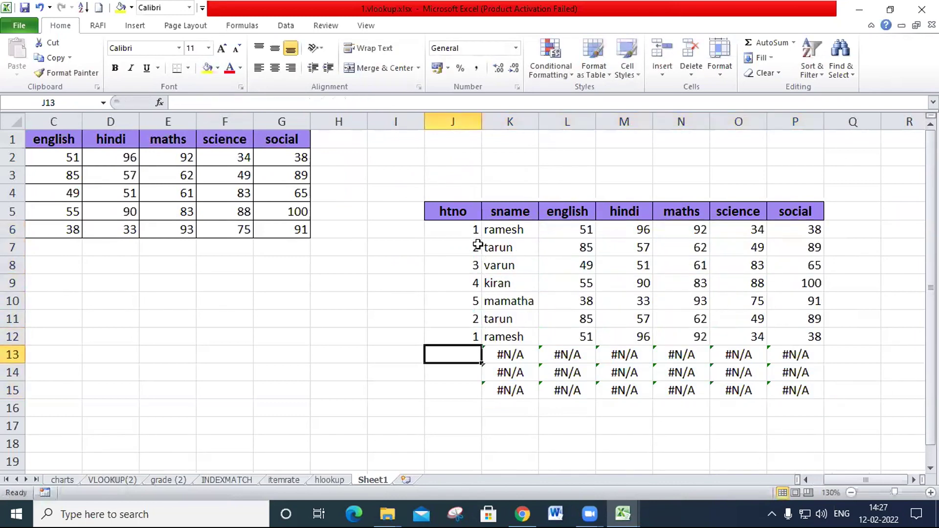
pyautogui.write('6')
pyautogui.press('Return')
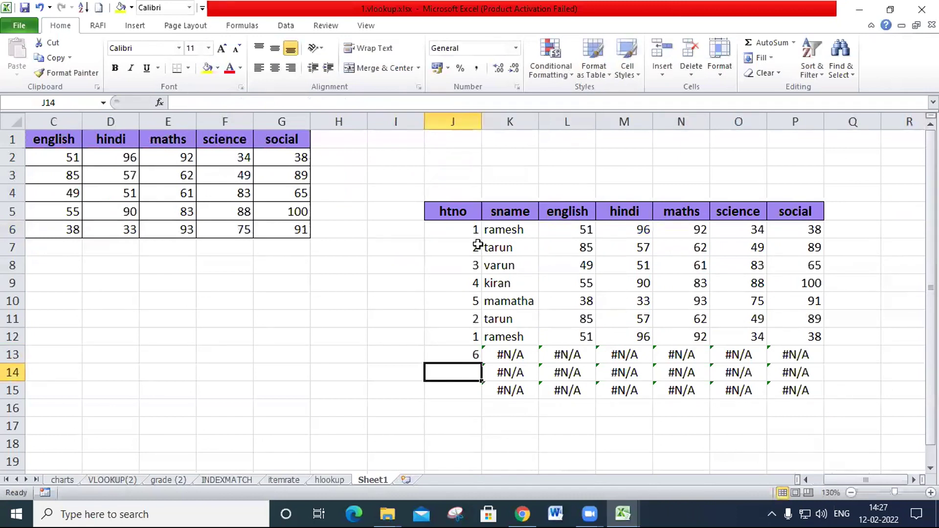
# Compare the htno entries in the source table with the lookup formulas in row 13 for htno 6.
pyautogui.click(307, 229)
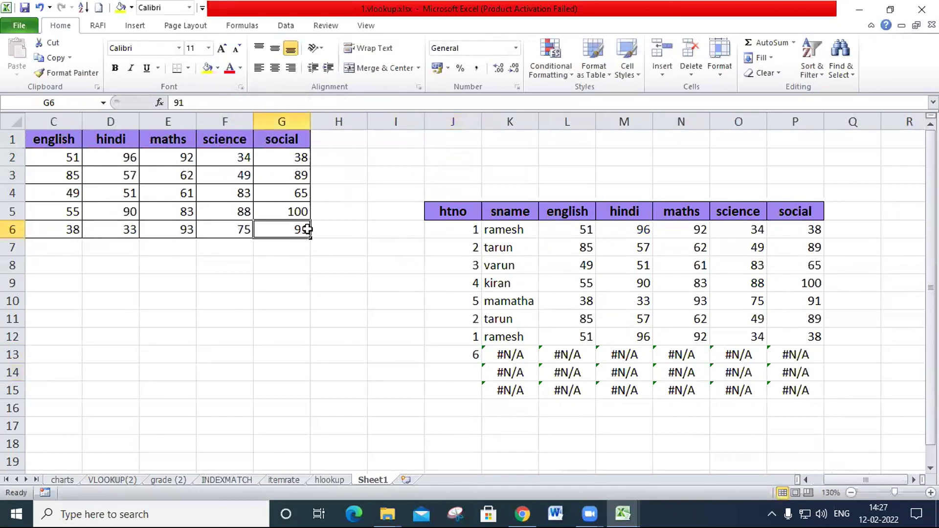
pyautogui.press('Left')
pyautogui.press('Left')
pyautogui.press('Left')
pyautogui.press('Left')
pyautogui.press('Left')
pyautogui.press('Left')
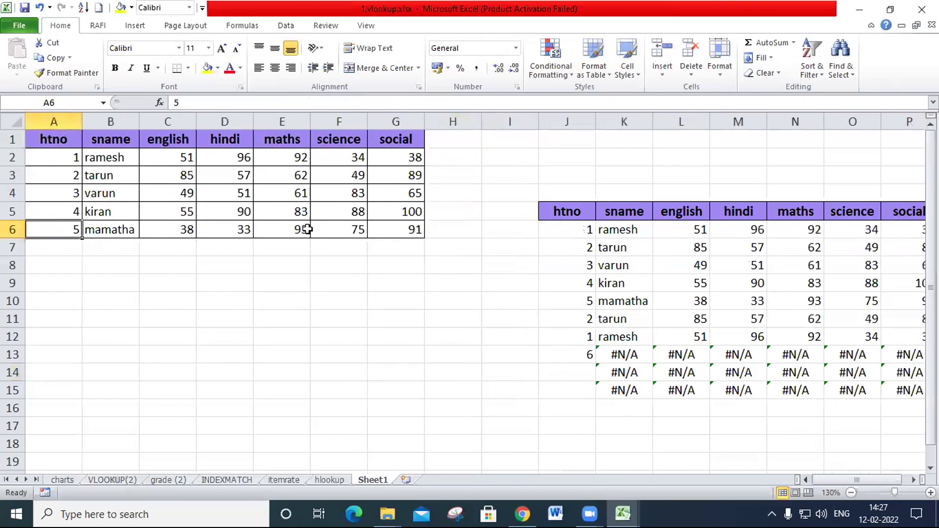
pyautogui.press('Right')
pyautogui.press('Right')
pyautogui.press('Right')
pyautogui.press('Right')
pyautogui.press('Right')
pyautogui.press('Right')
pyautogui.press('Right')
pyautogui.press('Right')
pyautogui.press('Right')
pyautogui.press('Down')
pyautogui.press('Down')
pyautogui.press('Down')
pyautogui.press('Down')
pyautogui.press('Down')
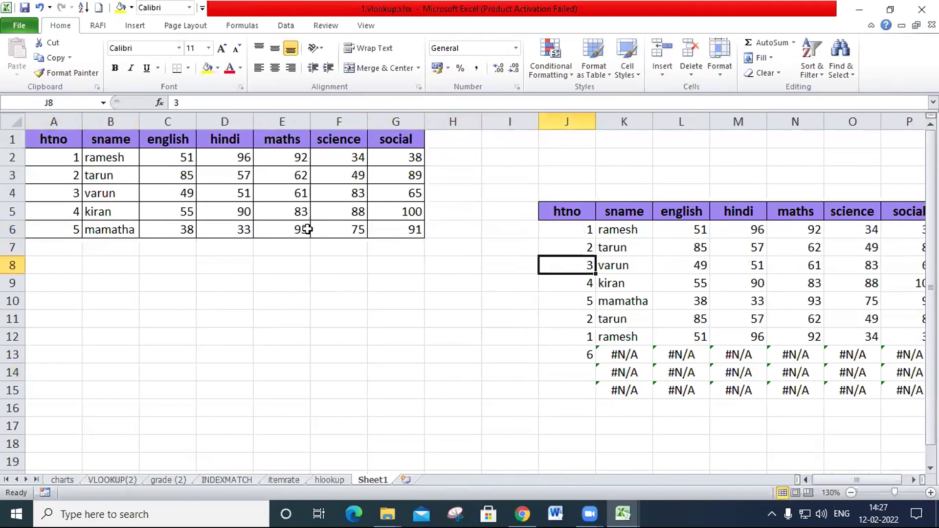
pyautogui.press('Down')
pyautogui.press('Down')
pyautogui.press('Right')
pyautogui.press('Right')
pyautogui.press('Right')
pyautogui.press('Right')
pyautogui.press('Right')
pyautogui.press('Right')
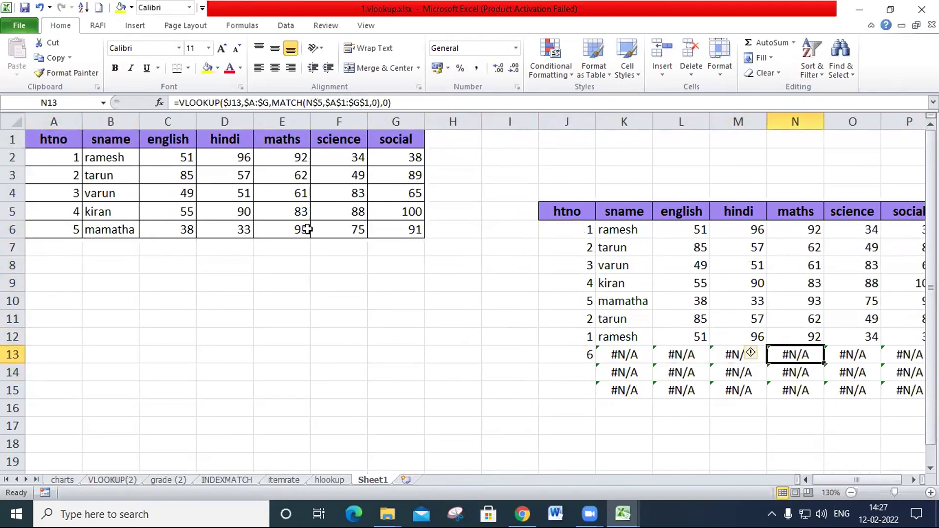
pyautogui.press('Left')
pyautogui.press('Left')
pyautogui.press('Left')
pyautogui.press('Left')
pyautogui.press('Left')
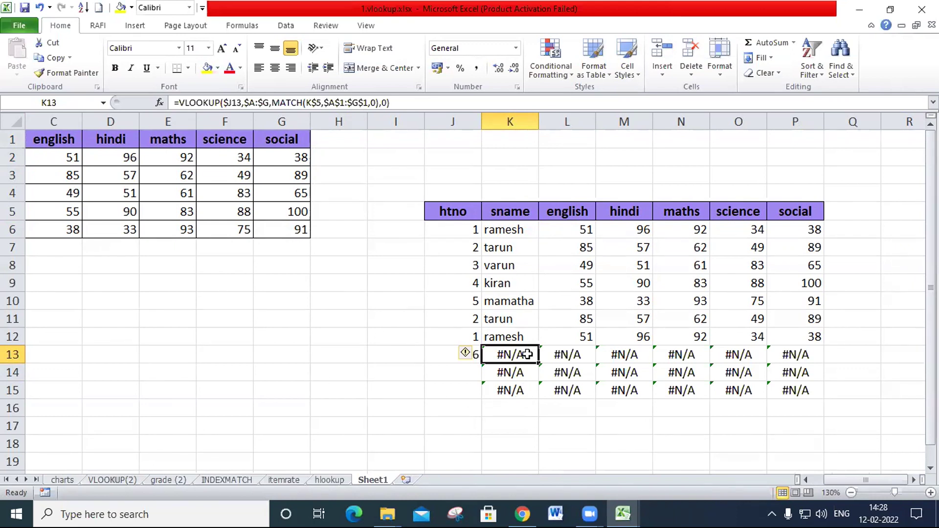
pyautogui.doubleClick(512, 354)
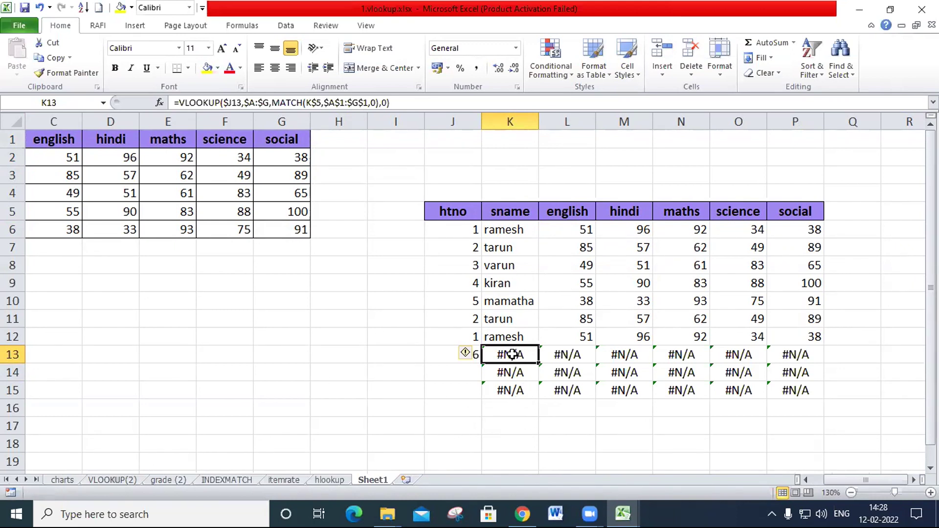
# Wrap the K6 lookup in IFERROR with "No Record Found" as the error value, and fill it through K6:P16.
pyautogui.click(519, 232)
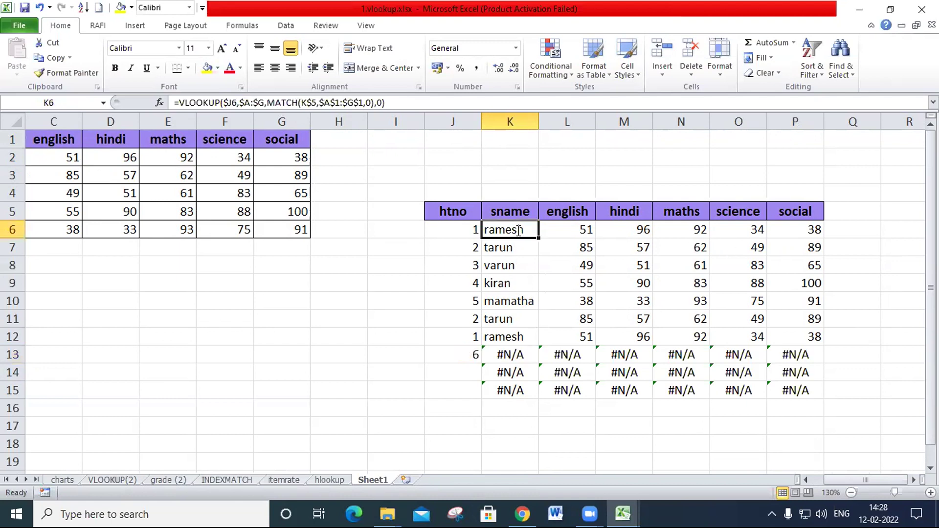
pyautogui.doubleClick(519, 232)
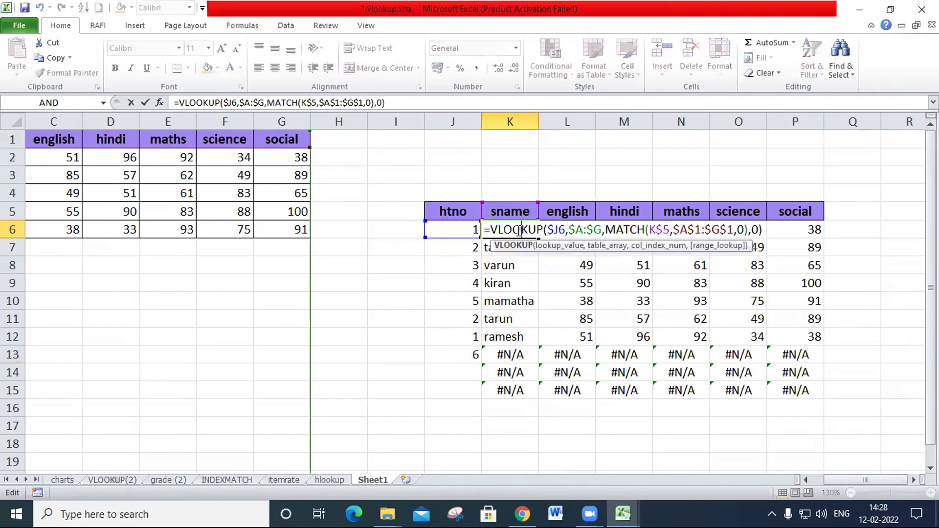
pyautogui.click(491, 232)
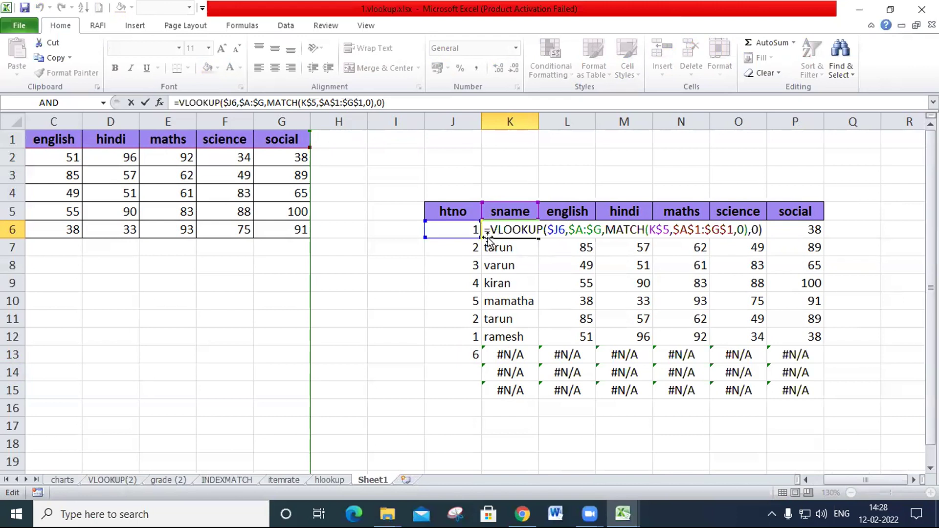
pyautogui.write('IFERROR(')
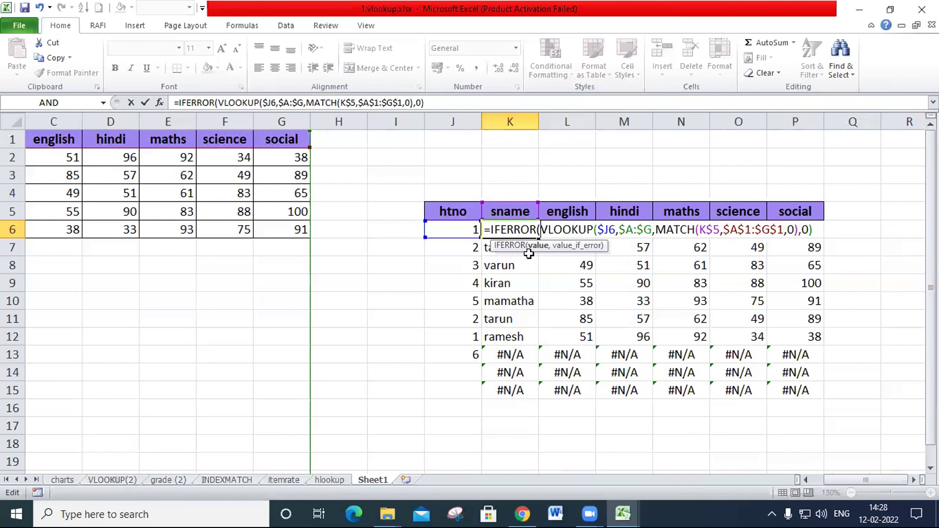
pyautogui.press('End')
pyautogui.write(',"No Re')
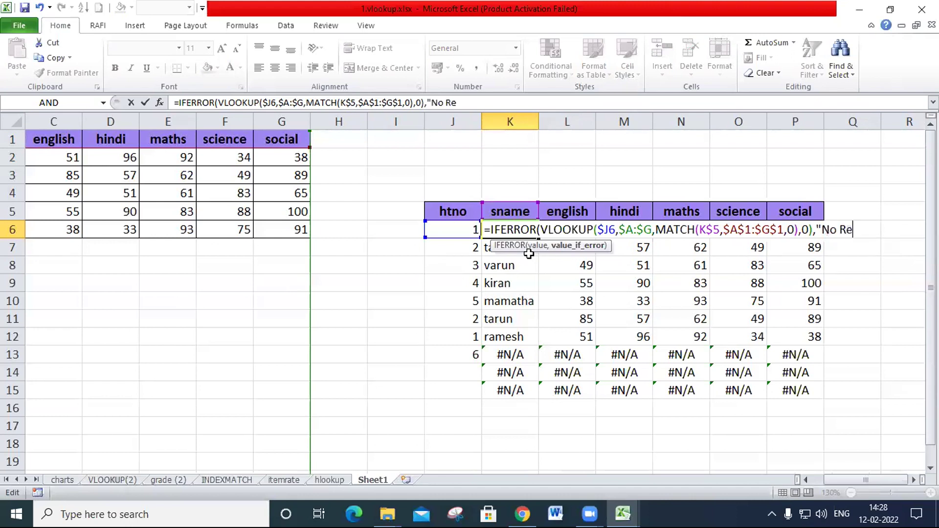
pyautogui.write('cord Found")')
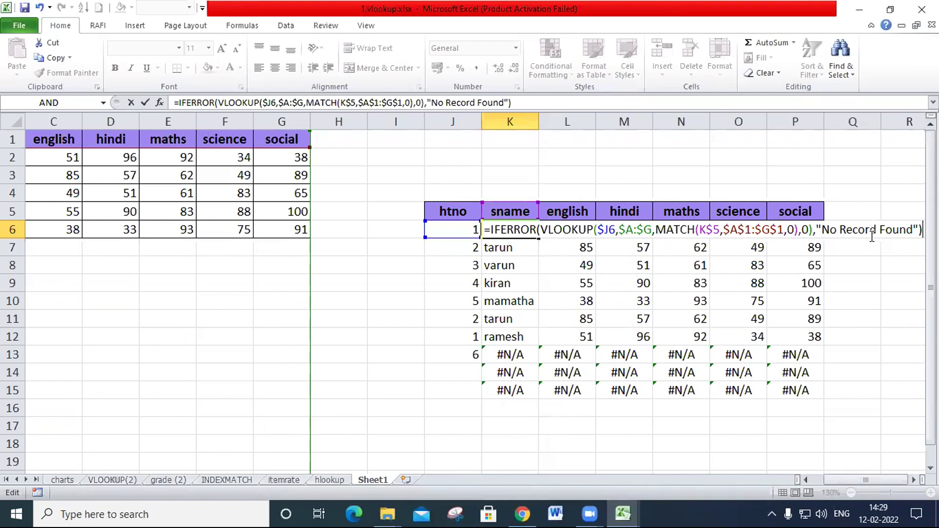
pyautogui.press('Return')
pyautogui.click(529, 230)
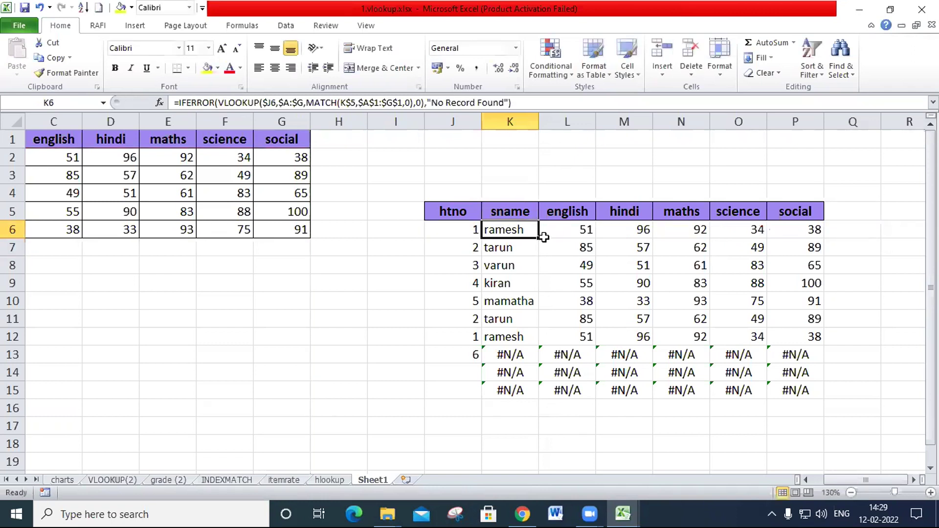
pyautogui.moveTo(539, 241); pyautogui.dragTo(797, 411)
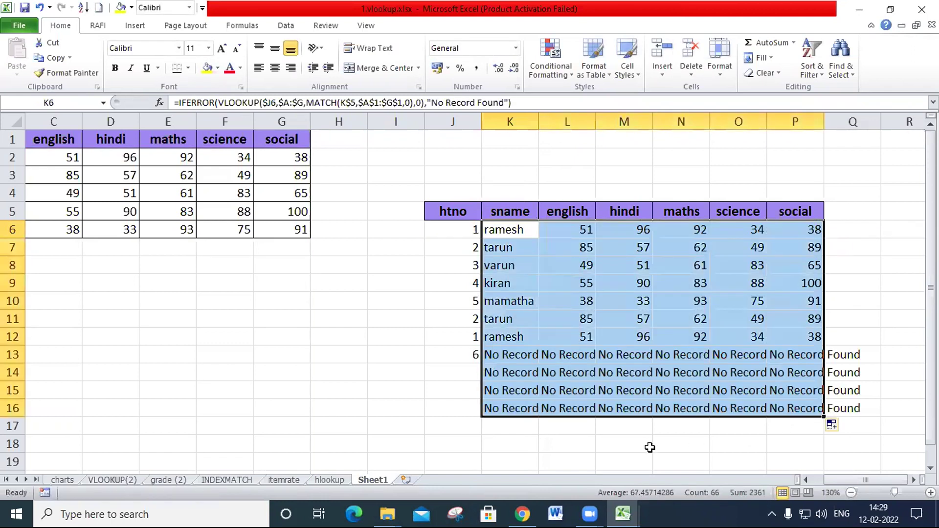
# Enter htno 1 in cells J14 and J13 to test the filled lookup rows.
pyautogui.click(500, 359)
pyautogui.click(467, 360)
pyautogui.click(472, 378)
pyautogui.write('1')
pyautogui.press('Return')
pyautogui.press('Up')
pyautogui.write('1')
pyautogui.press('Return')
pyautogui.press('Up')
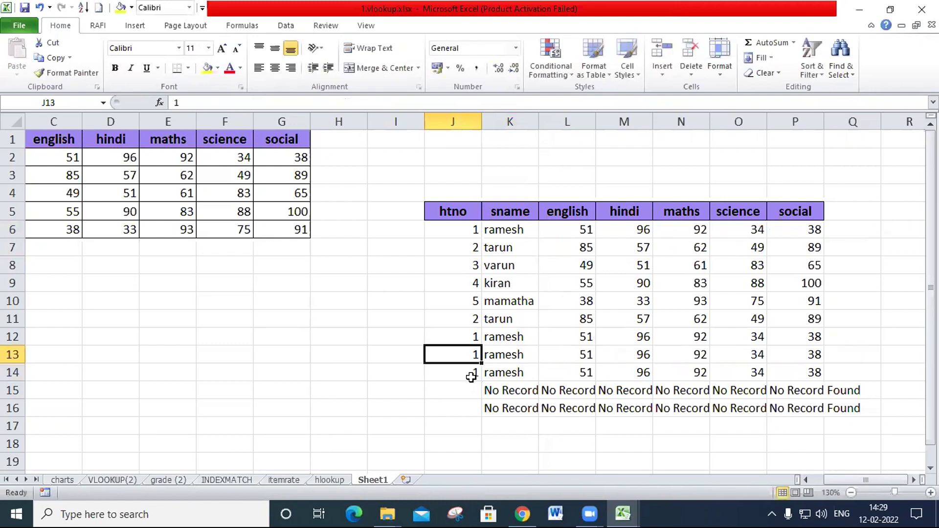
# Enter htno 56 in cell J13 to test the lookup with a number missing from the source table.
pyautogui.write('56')
pyautogui.press('Return')
pyautogui.press('Up')
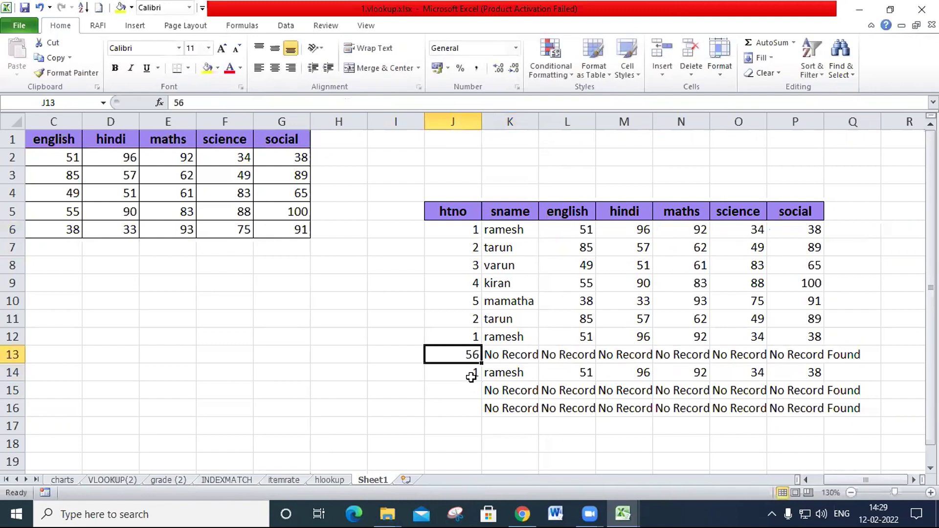
# Check the lookup results across row 13 for htno 56 and view the IFERROR formula in K13.
pyautogui.press('Right')
pyautogui.press('Right')
pyautogui.press('Right')
pyautogui.press('Right')
pyautogui.press('Right')
pyautogui.press('Right')
pyautogui.press('Left')
pyautogui.press('Left')
pyautogui.press('Left')
pyautogui.press('Left')
pyautogui.press('Left')
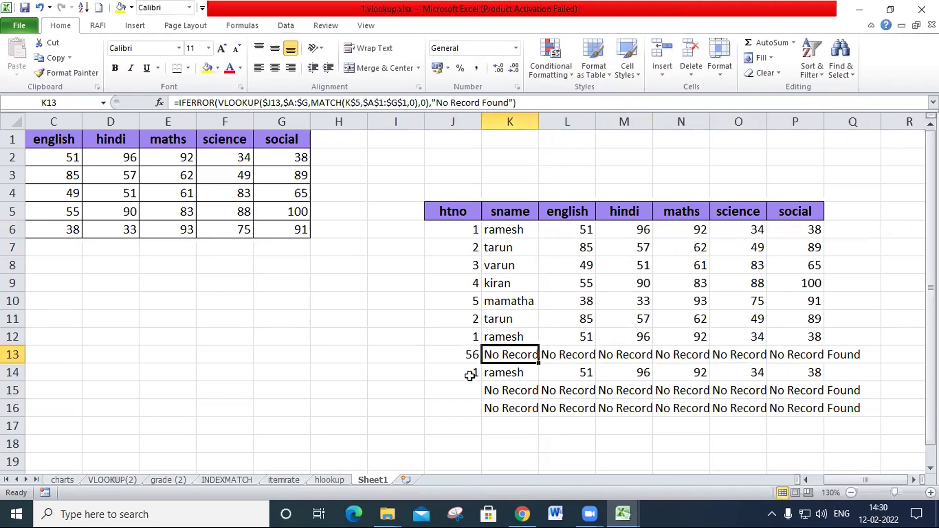
pyautogui.press('F2')
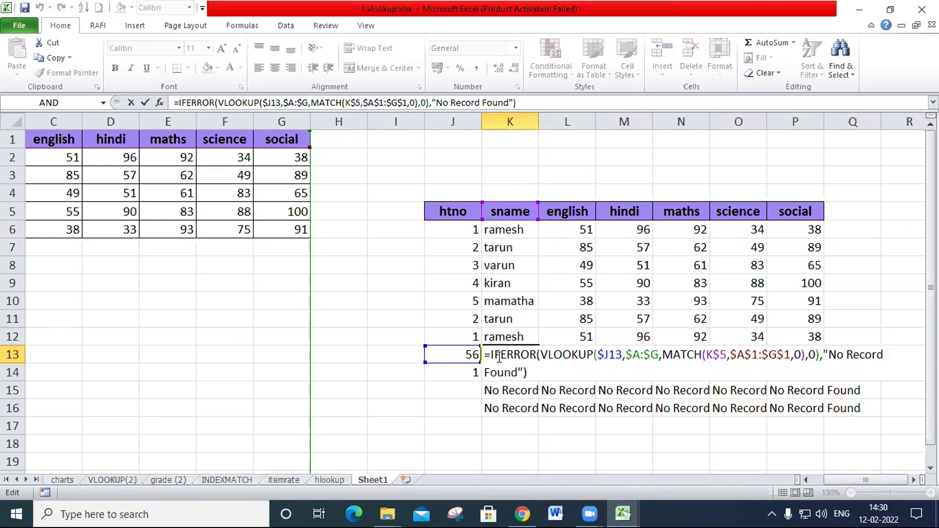
pyautogui.press('Escape')
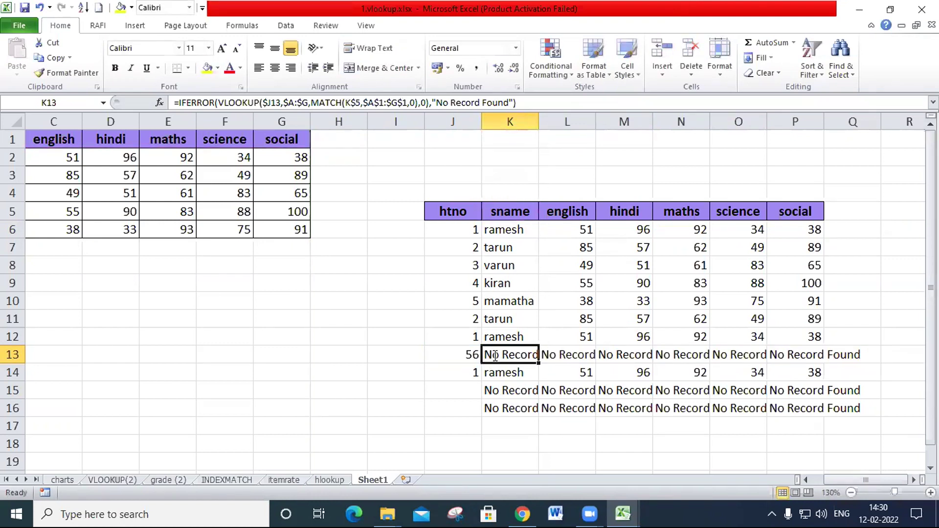
# Examine the VLOOKUP part used as IFERROR's value argument in K13 and compare it with the formula in K6.
pyautogui.doubleClick(495, 356)
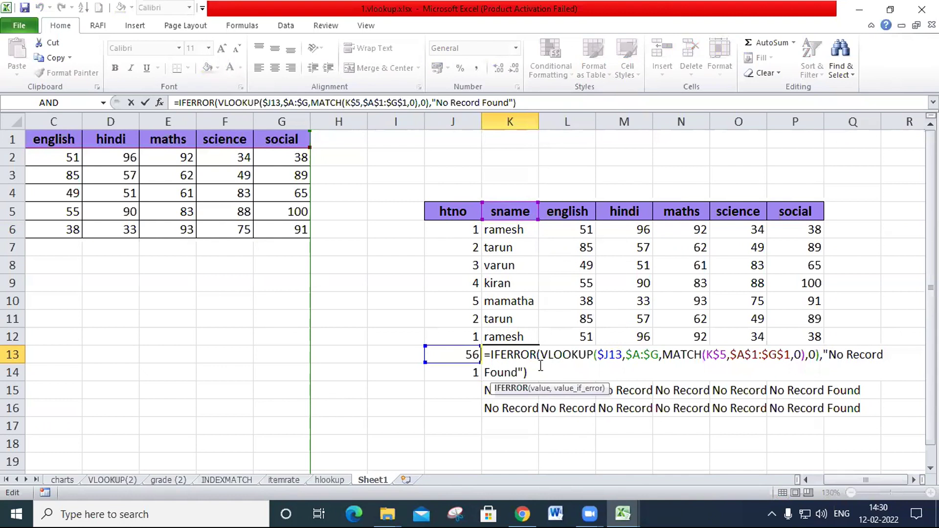
pyautogui.moveTo(542, 357); pyautogui.dragTo(821, 349)
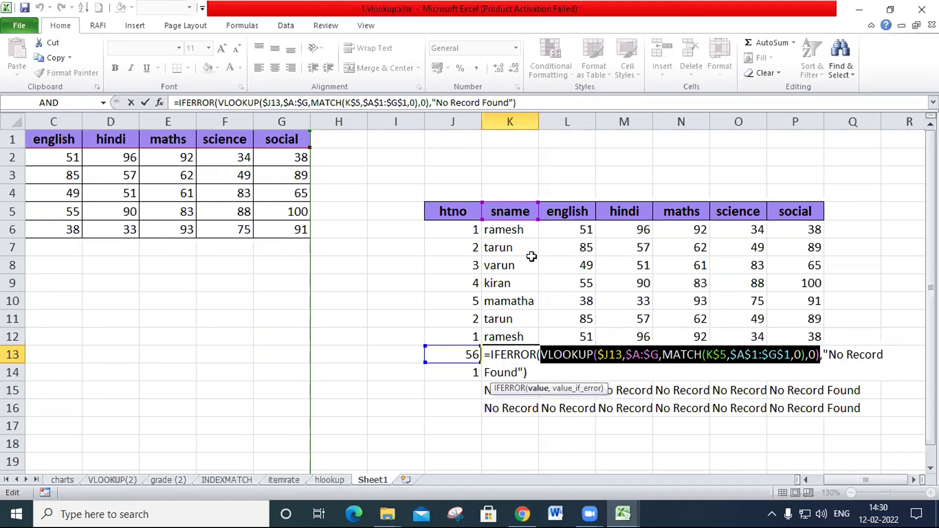
pyautogui.press('Escape')
pyautogui.click(521, 228)
pyautogui.doubleClick(521, 228)
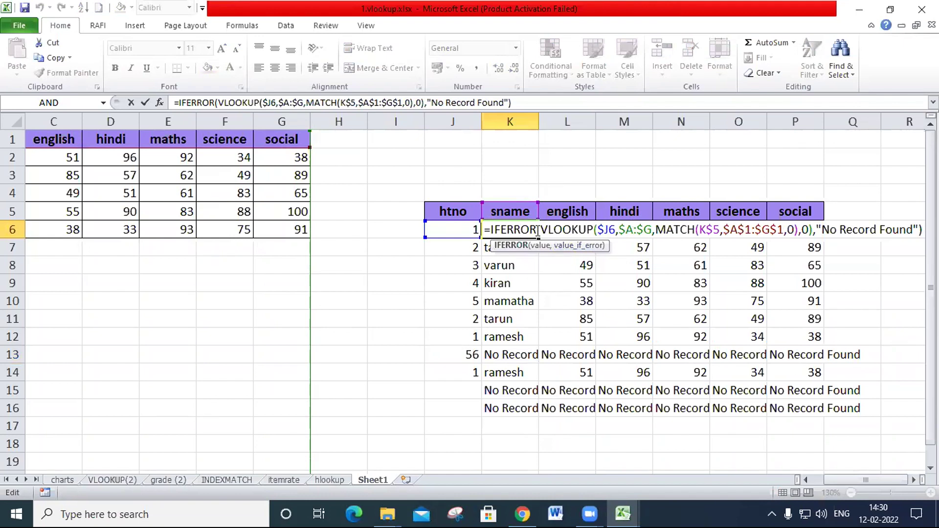
pyautogui.press('Escape')
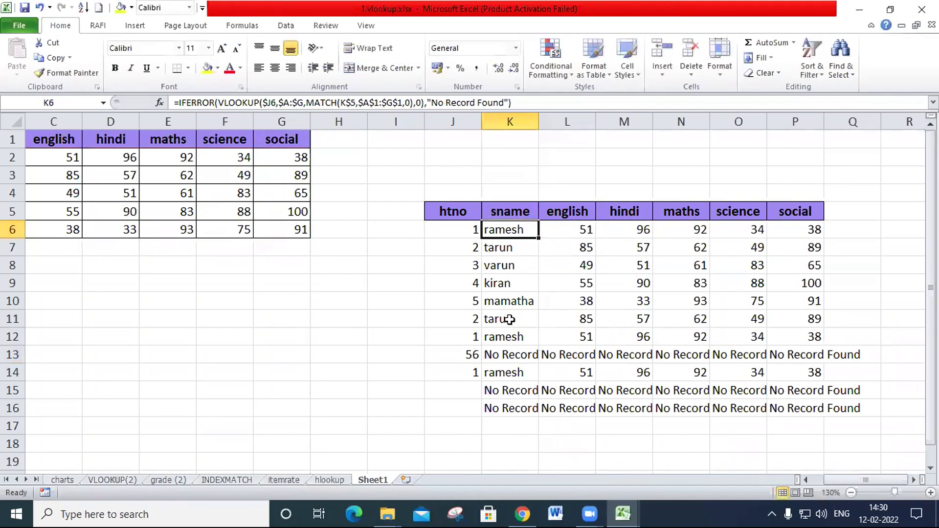
# Evaluate the VLOOKUP part inside K13's IFERROR formula in place, then restore the original formula.
pyautogui.click(495, 355)
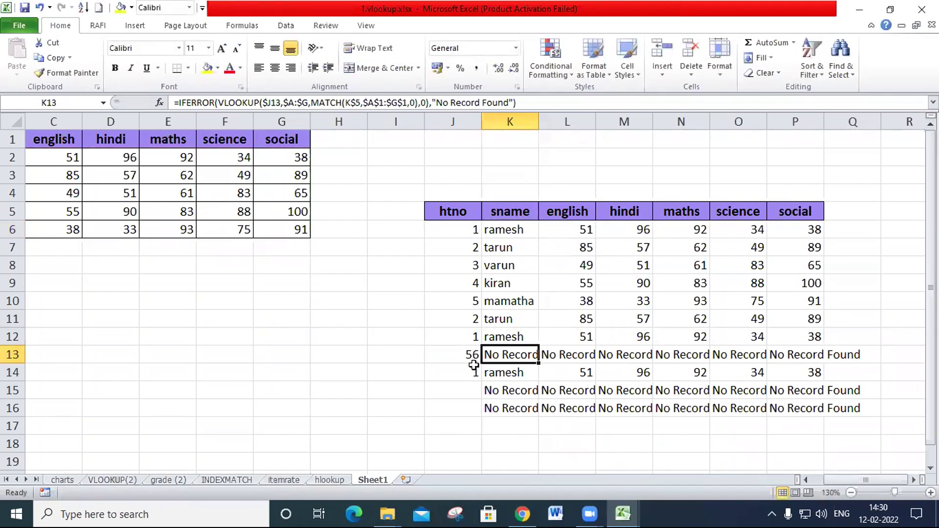
pyautogui.doubleClick(509, 355)
pyautogui.moveTo(543, 353); pyautogui.dragTo(820, 353)
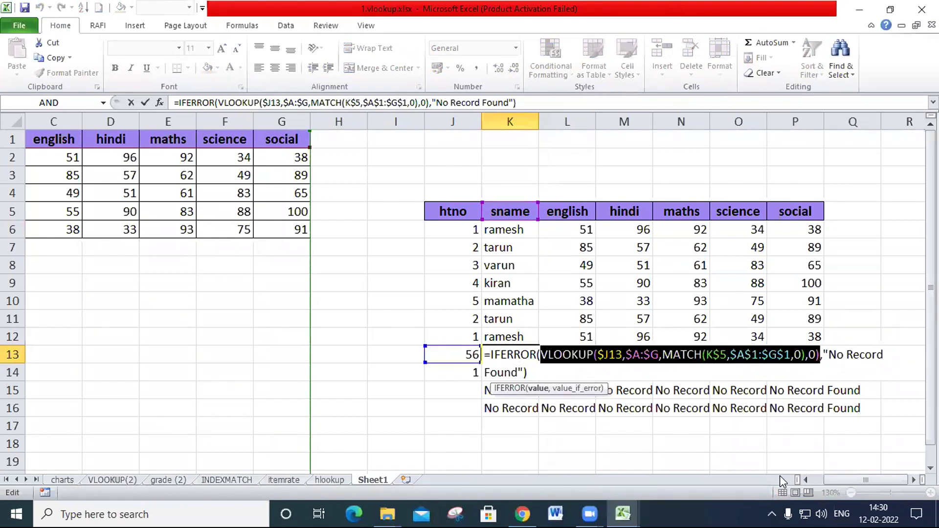
pyautogui.press('F9')
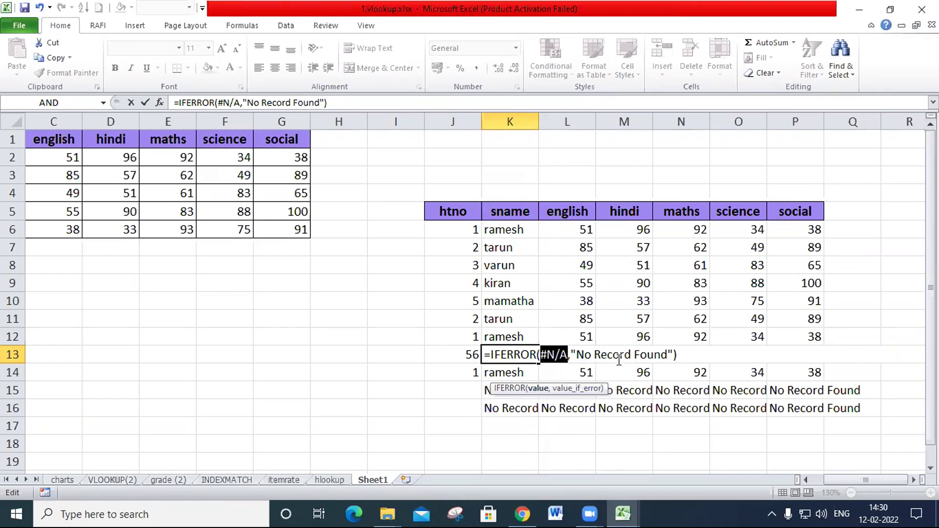
pyautogui.hotkey('ctrl', 'z')
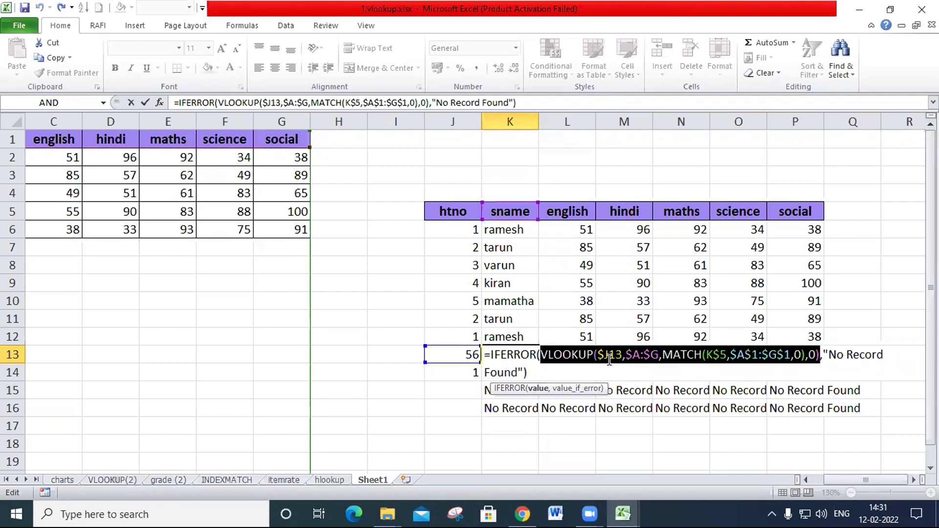
pyautogui.press('Return')
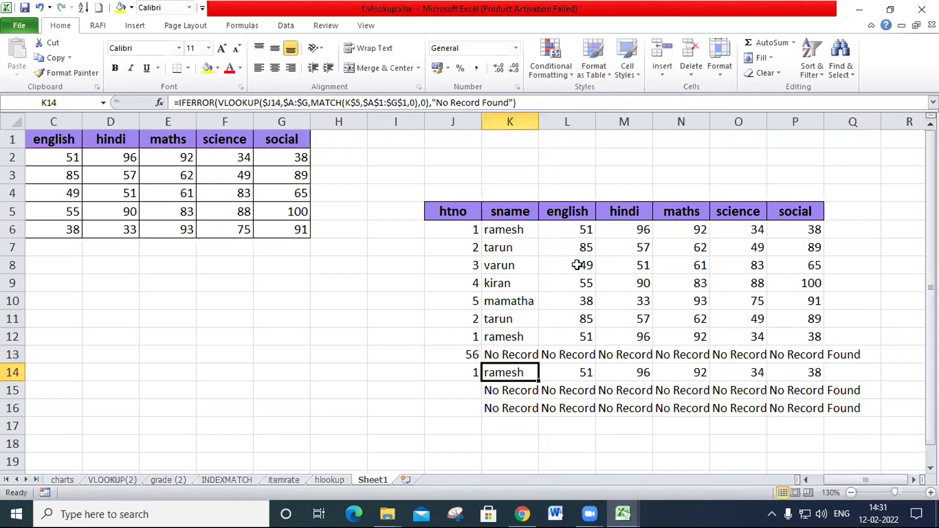
# Evaluate the VLOOKUP part inside K6's IFERROR formula in place and discard the evaluation.
pyautogui.doubleClick(519, 230)
pyautogui.moveTo(543, 229); pyautogui.dragTo(813, 228)
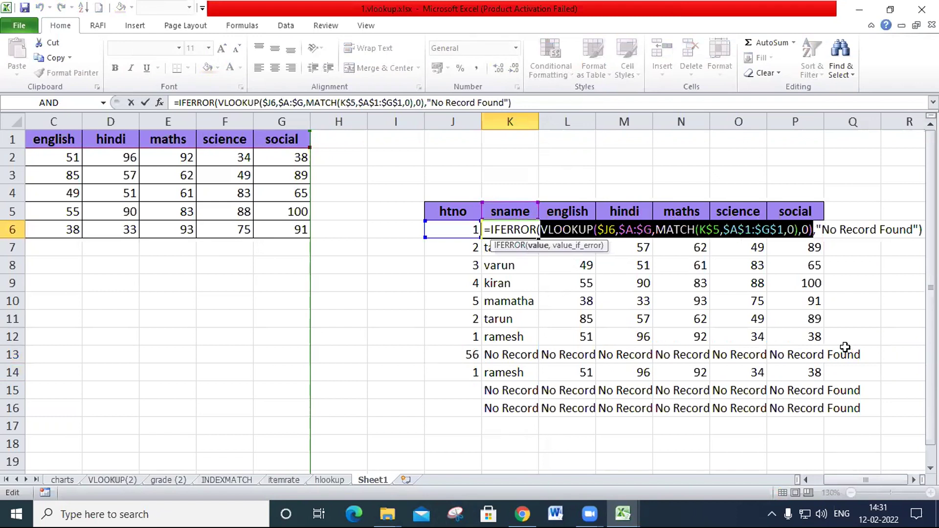
pyautogui.press('F9')
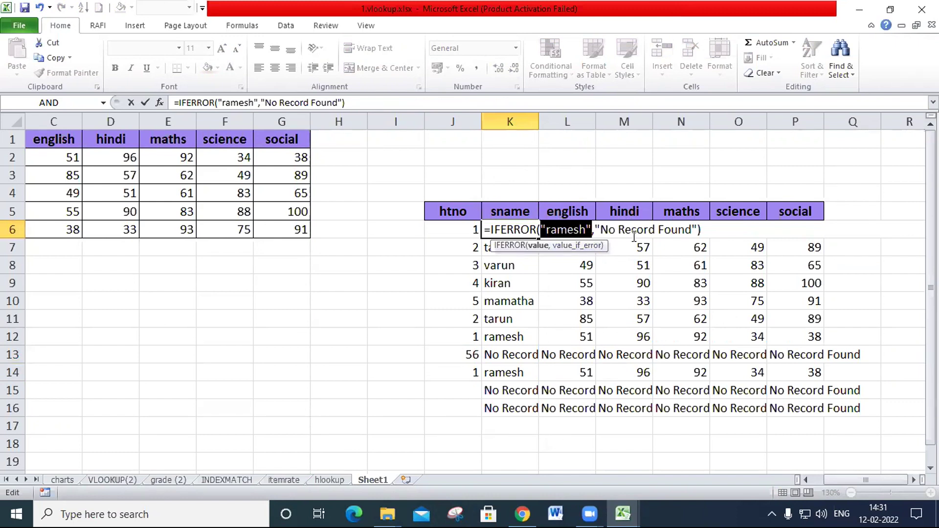
pyautogui.press('Escape')
# Open the IFERROR lookup formula in K13 again for inspection.
pyautogui.click(519, 352)
pyautogui.doubleClick(520, 352)
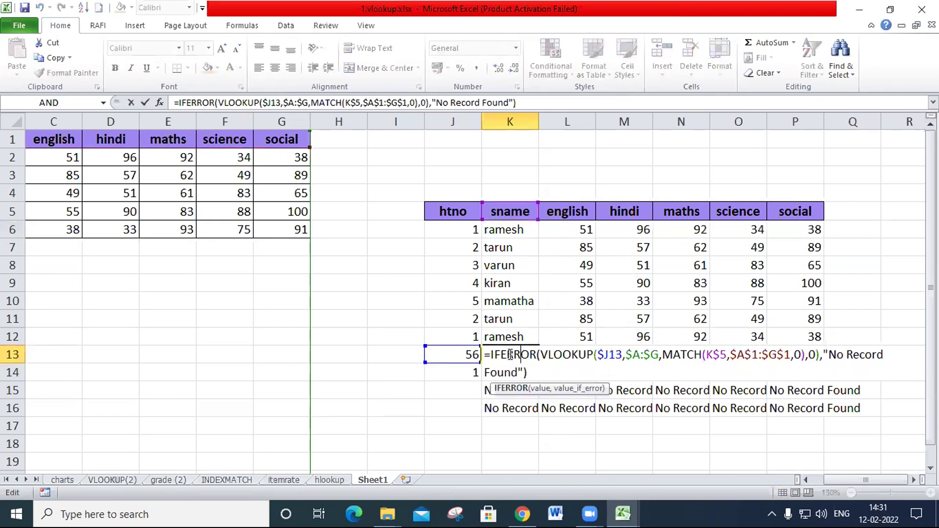
# Evaluate the VLOOKUP argument inside K13's IFERROR formula in place and restore the original expression.
pyautogui.moveTo(537, 353); pyautogui.dragTo(820, 355)
pyautogui.hotkey('ctrl', 'c')
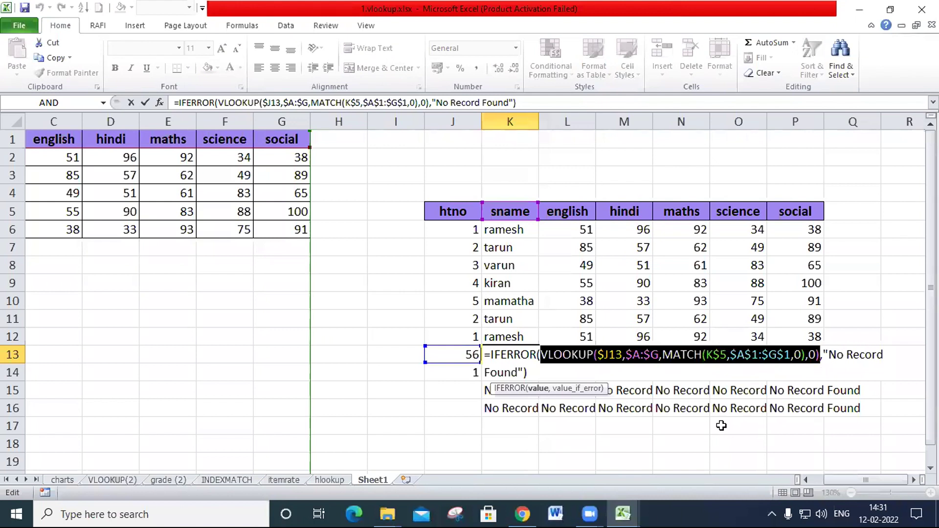
pyautogui.press('F9')
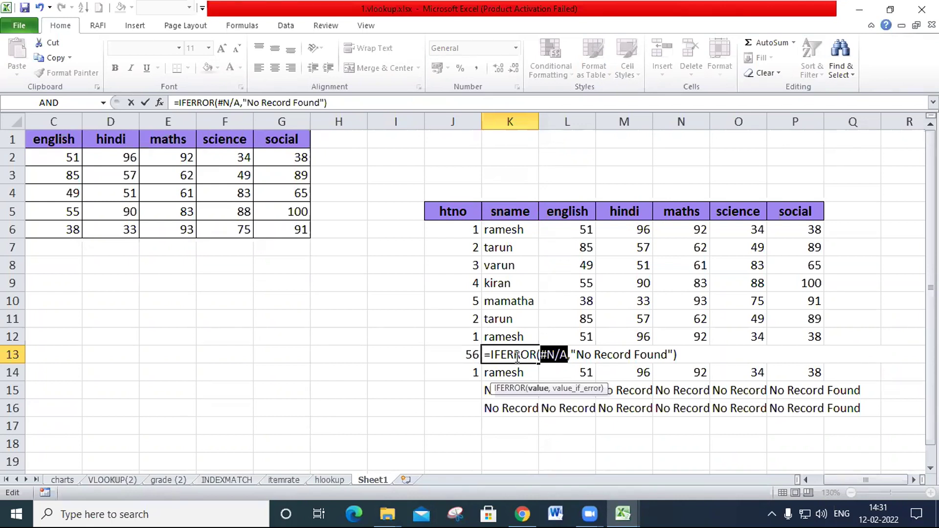
pyautogui.hotkey('ctrl', 'v')
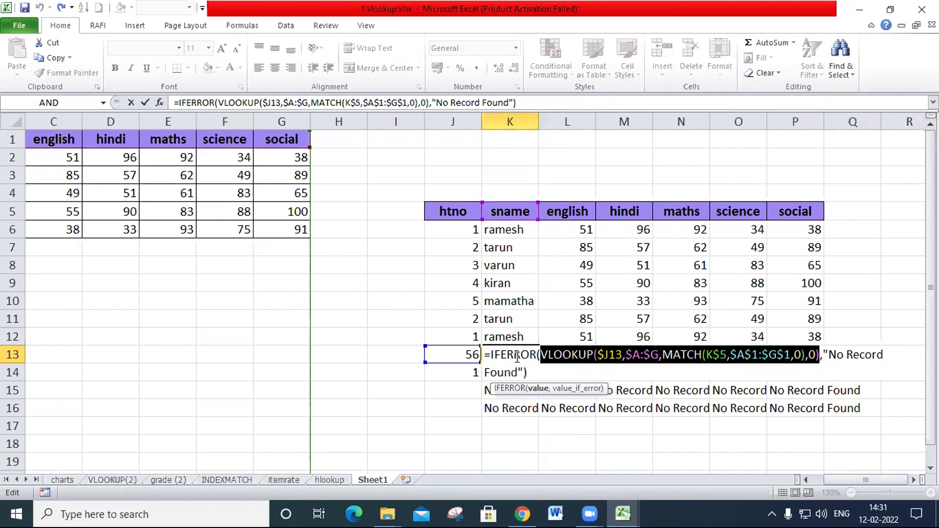
pyautogui.press('Return')
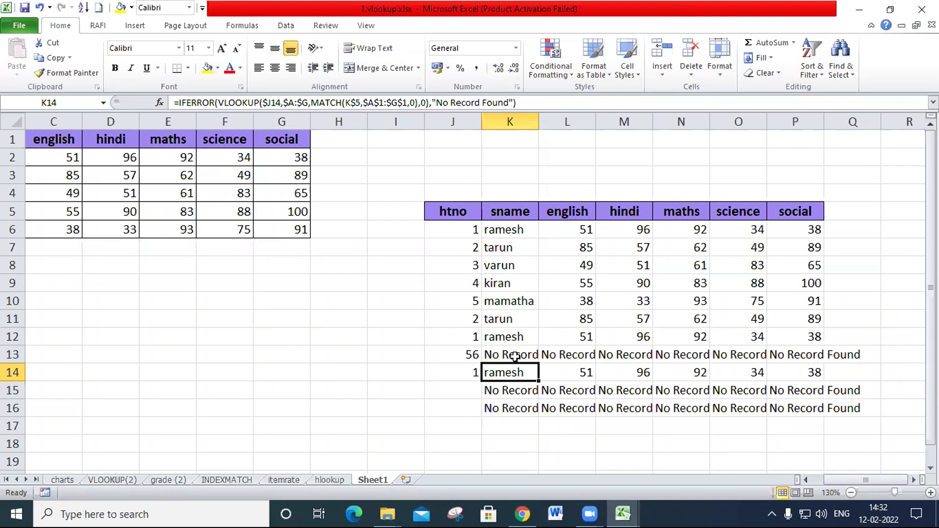
pyautogui.click(346, 413)
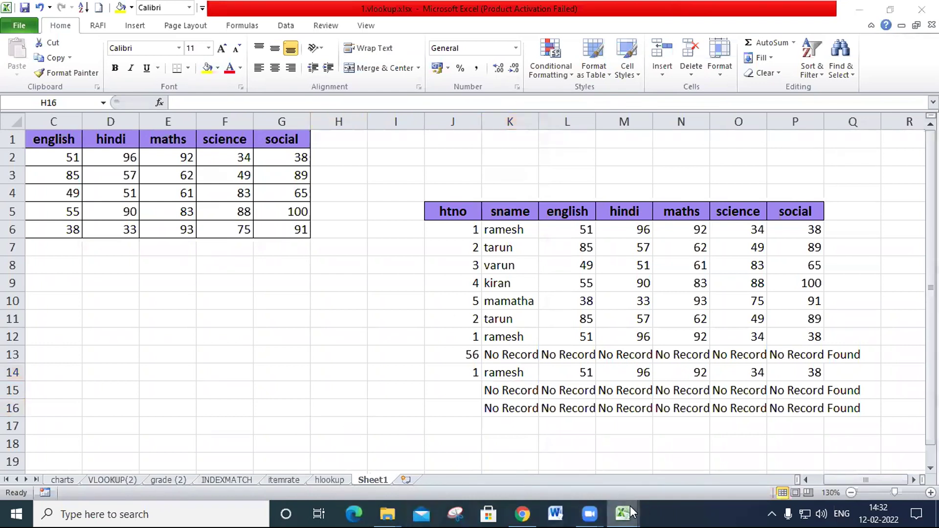
# Switch to the match.xlsx workbook and open its blank Sheet3.
pyautogui.moveTo(631, 511)
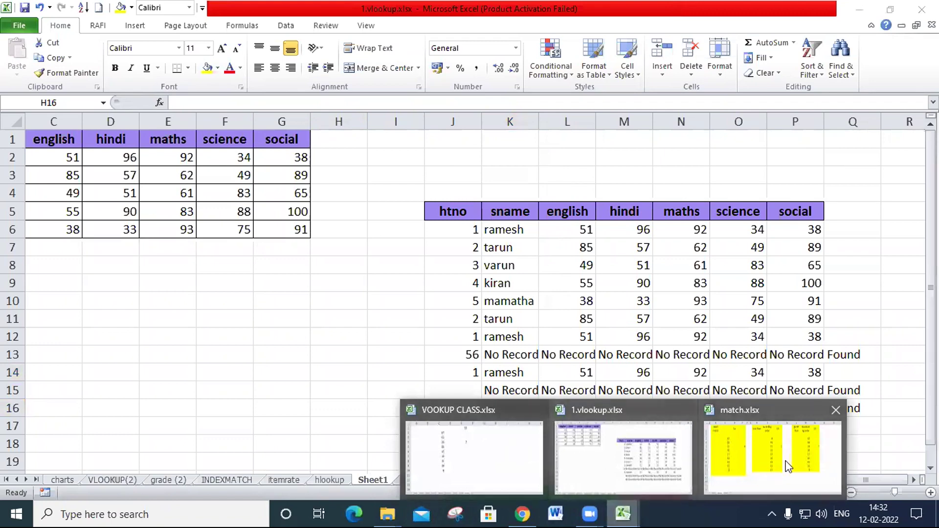
pyautogui.click(773, 455)
pyautogui.click(146, 482)
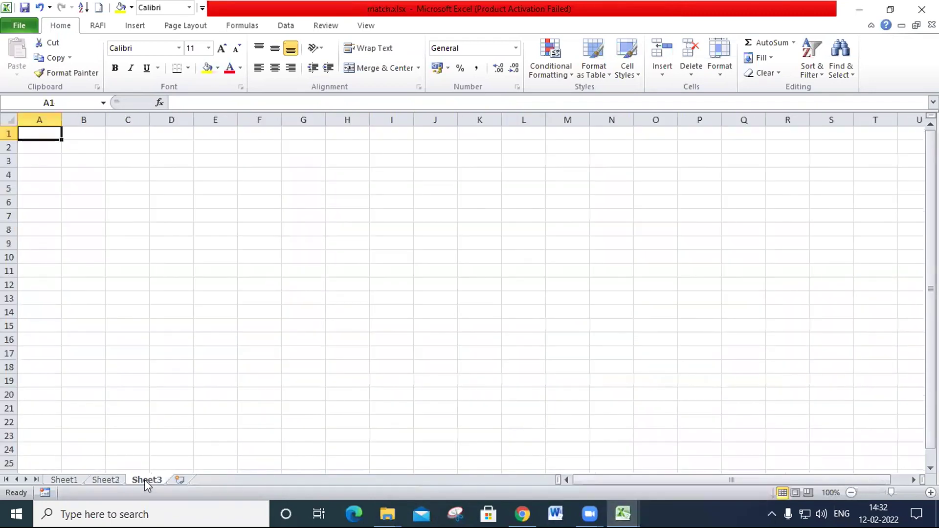
# Rename Sheet3 as ex1.
pyautogui.rightClick(145, 481)
pyautogui.click(62, 481)
pyautogui.click(62, 481)
pyautogui.click(150, 481)
pyautogui.rightClick(150, 481)
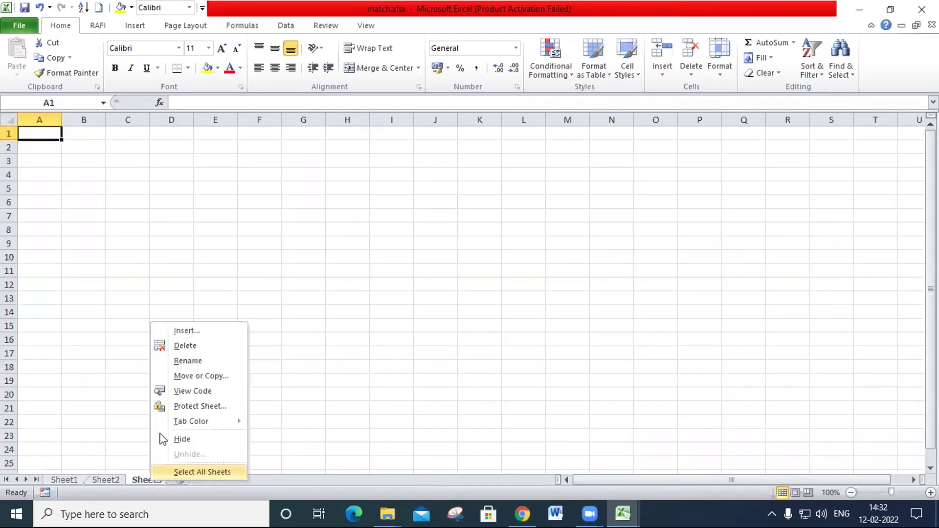
pyautogui.click(206, 361)
pyautogui.write('Ex')
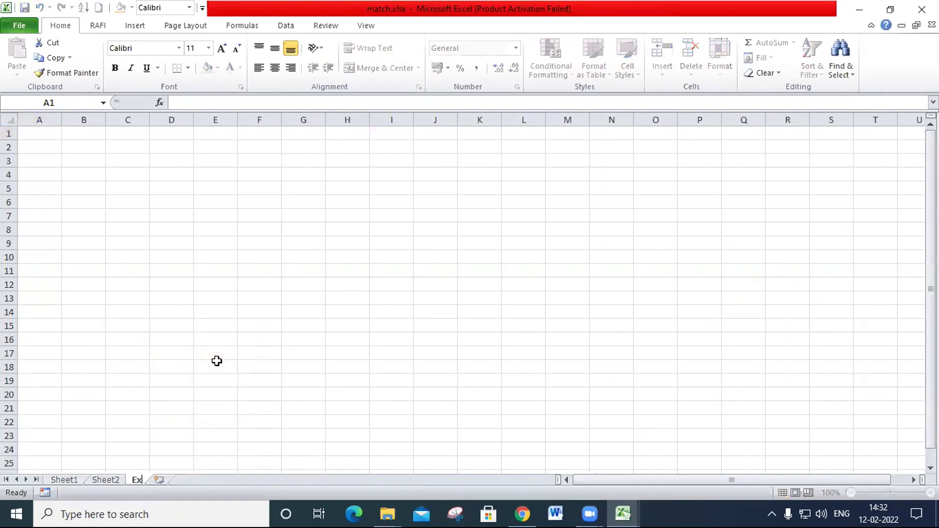
pyautogui.press('BackSpace')
pyautogui.press('BackSpace')
pyautogui.write('ex1')
pyautogui.press('Return')
# Insert a new worksheet after ex1 and return to the ex1 sheet.
pyautogui.click(172, 480)
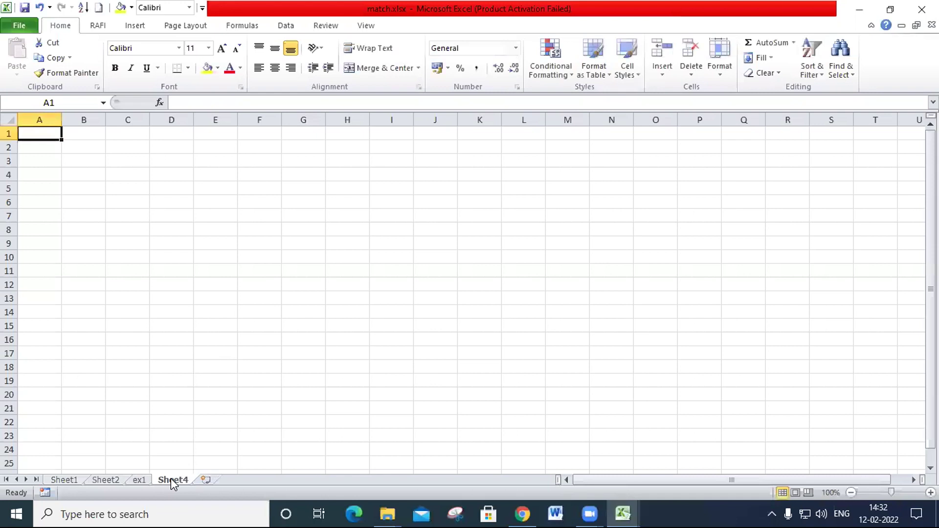
pyautogui.rightClick(171, 479)
pyautogui.click(145, 481)
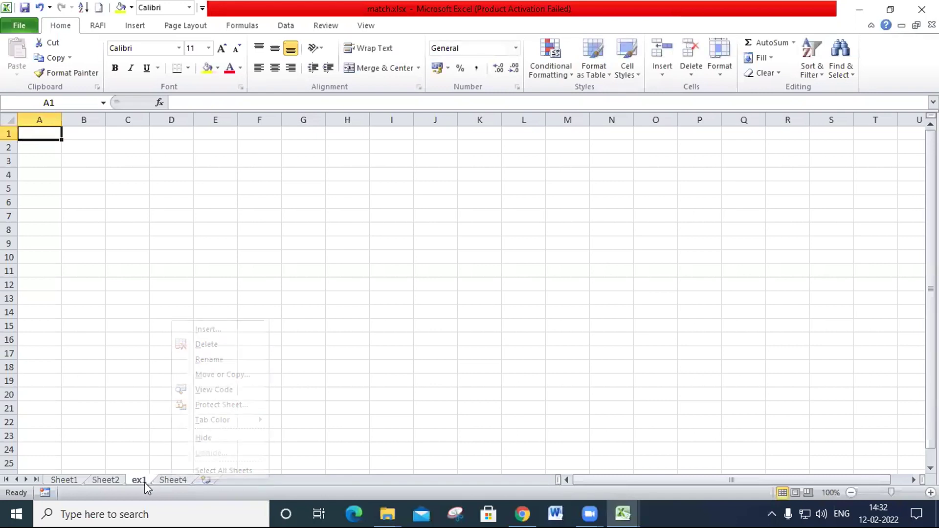
# Rename the ex1 sheet as 2018.
pyautogui.rightClick(146, 482)
pyautogui.click(190, 362)
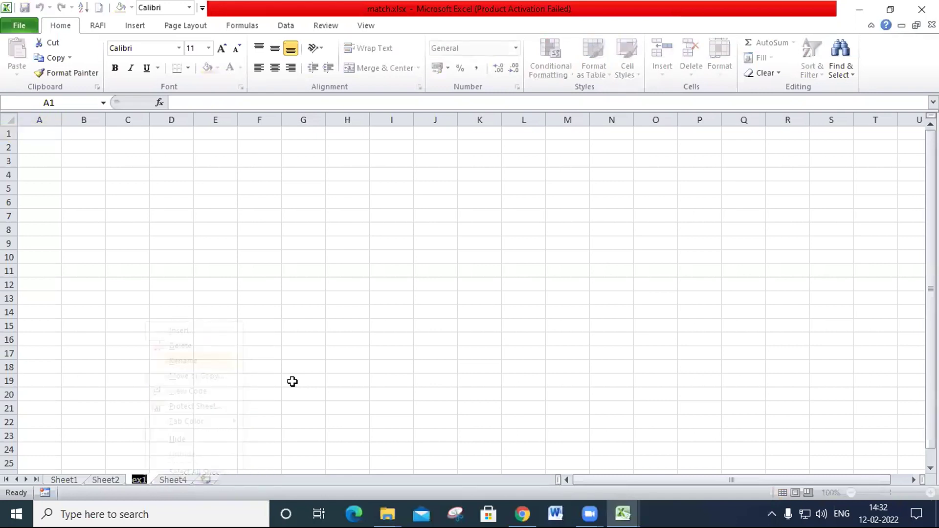
pyautogui.write('20')
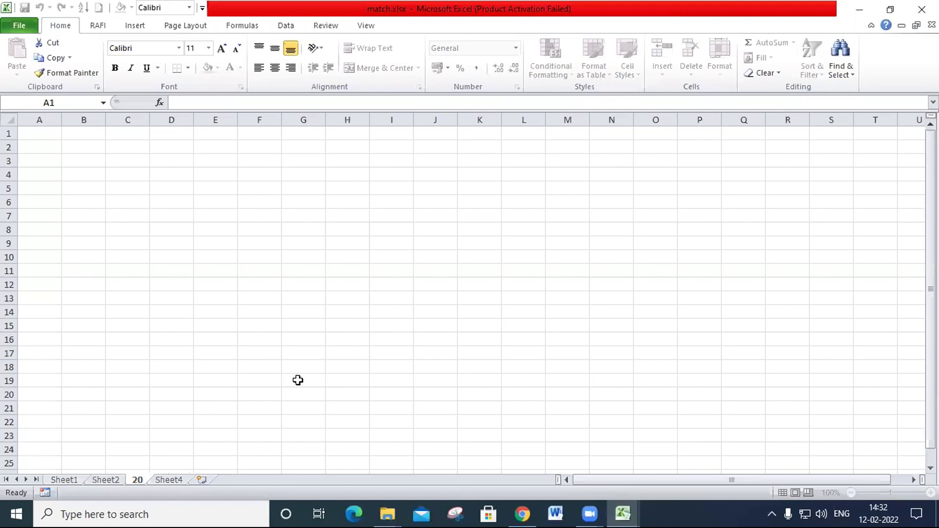
pyautogui.write('18')
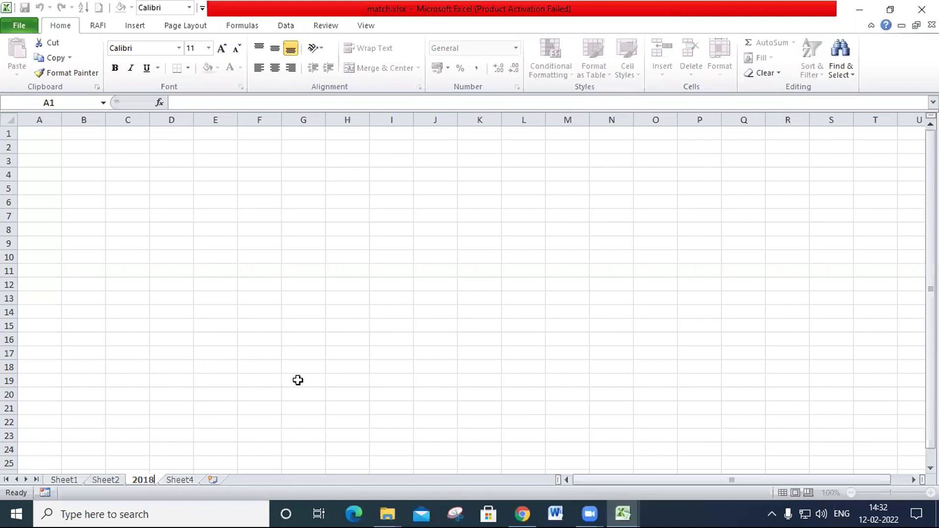
pyautogui.click(306, 391)
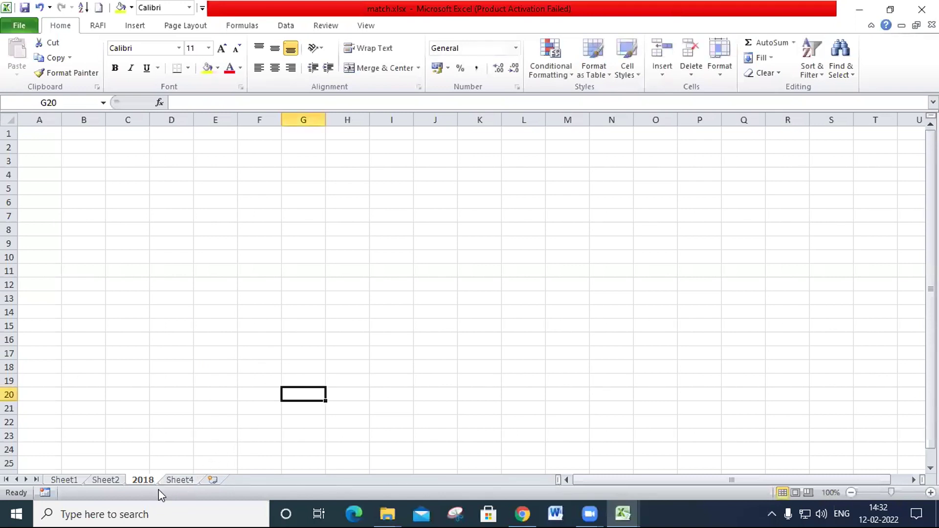
# Duplicate the 2018 sheet directly after itself and rename the copy as 2019.
pyautogui.moveTo(142, 481); pyautogui.dragTo(184, 477)
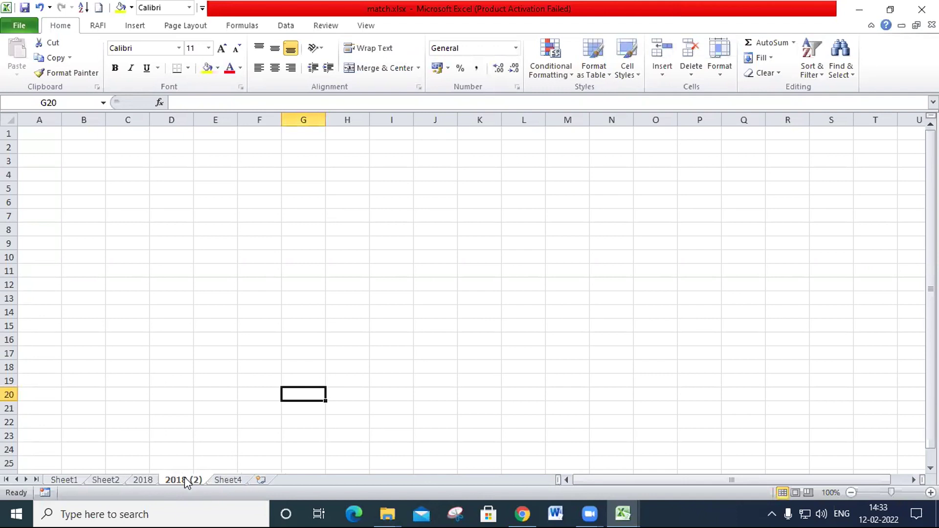
pyautogui.rightClick(184, 477)
pyautogui.click(230, 360)
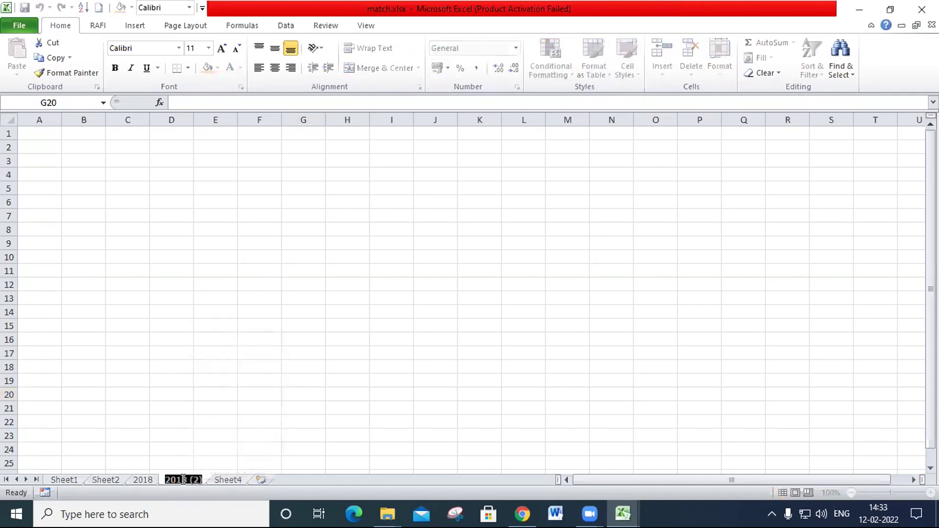
pyautogui.write('9')
pyautogui.press('Return')
# Duplicate the 2019 sheet directly after itself and rename the copy as 2020.
pyautogui.moveTo(204, 484); pyautogui.dragTo(203, 482)
pyautogui.rightClick(203, 482)
pyautogui.click(239, 360)
pyautogui.write('2020')
pyautogui.press('Return')
pyautogui.click(243, 369)
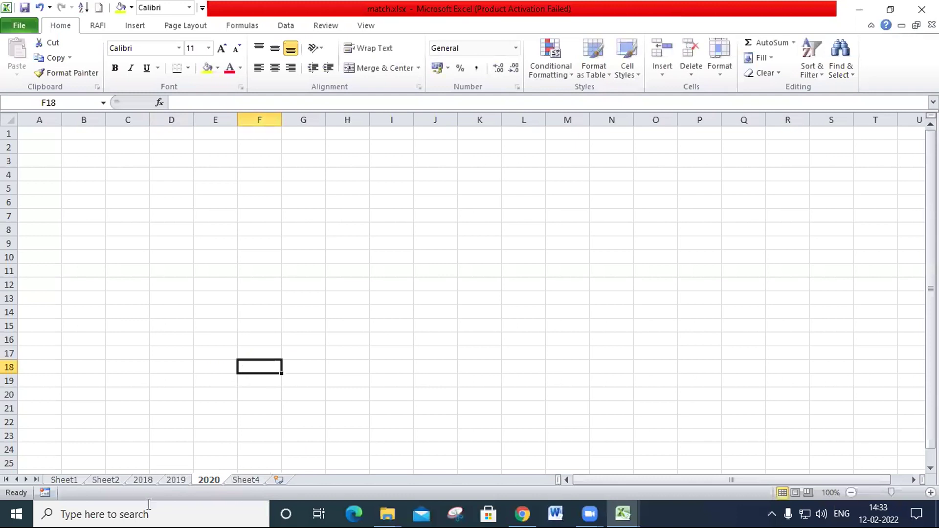
# On the 2018 sheet, enter the headers ID in A1 and NAME in B1.
pyautogui.click(144, 480)
pyautogui.click(51, 137)
pyautogui.write('Id')
pyautogui.press('BackSpace')
pyautogui.press('BackSpace')
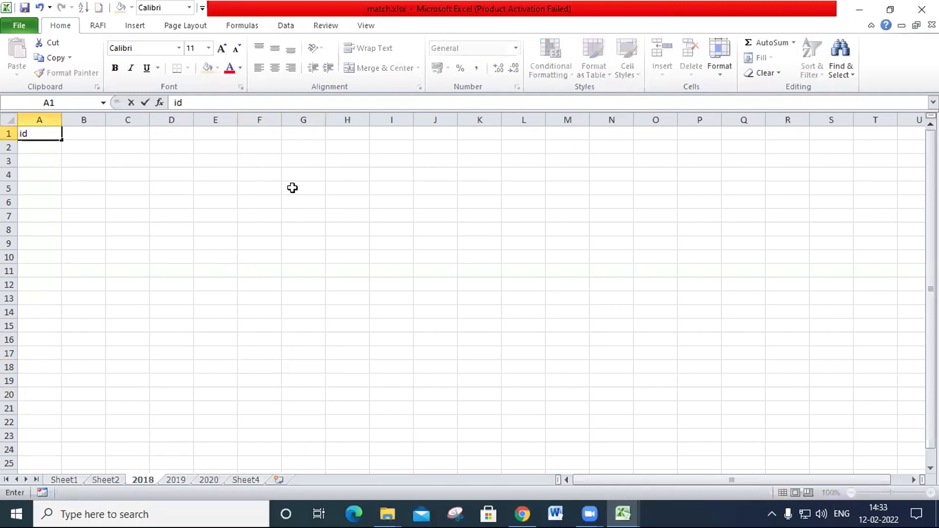
pyautogui.write('ID')
pyautogui.press('Tab')
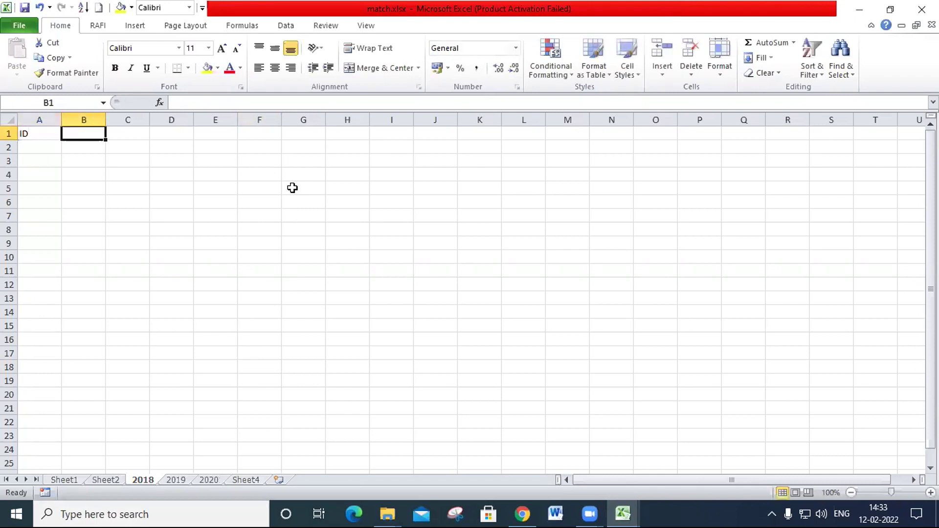
pyautogui.write('NAME')
pyautogui.press('Return')
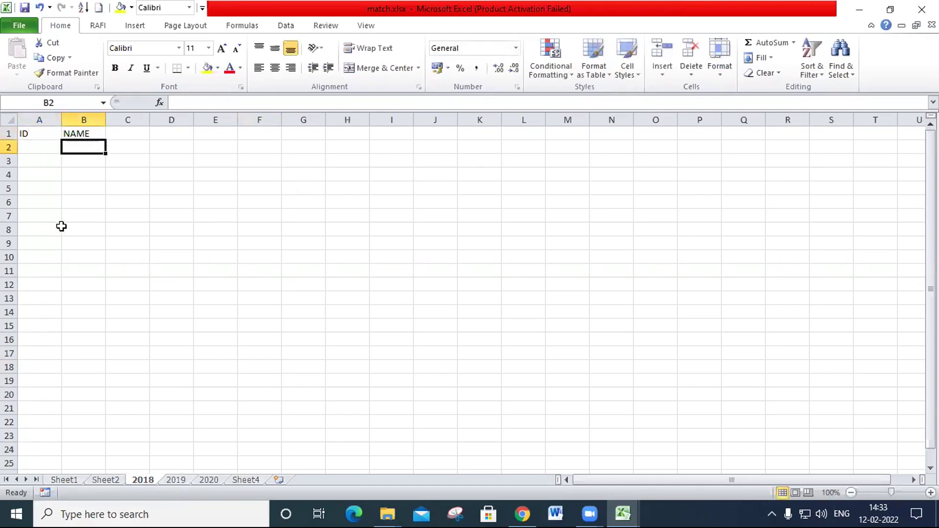
pyautogui.keyDown('ctrl'); pyautogui.click(183, 480); pyautogui.keyUp('ctrl')
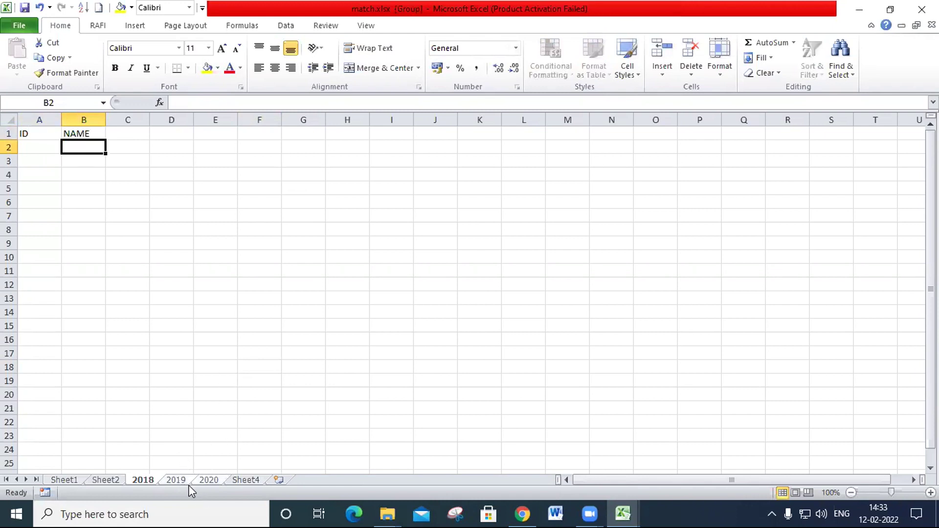
pyautogui.click(171, 481)
pyautogui.click(199, 480)
pyautogui.click(181, 481)
pyautogui.click(138, 472)
pyautogui.click(147, 479)
pyautogui.click(170, 479)
pyautogui.click(147, 479)
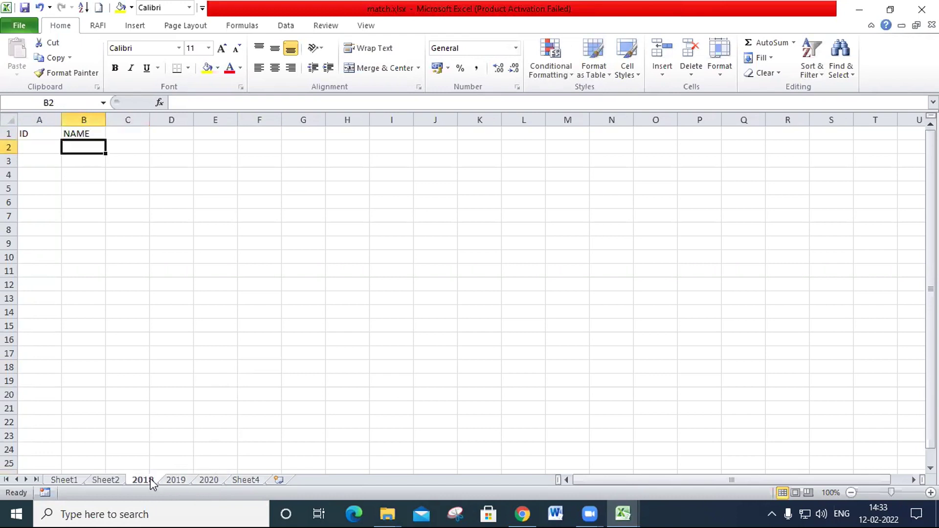
# Compare the header cells A1 and B1 across the 2018, 2019 and 2020 sheets.
pyautogui.click(29, 134)
pyautogui.click(73, 134)
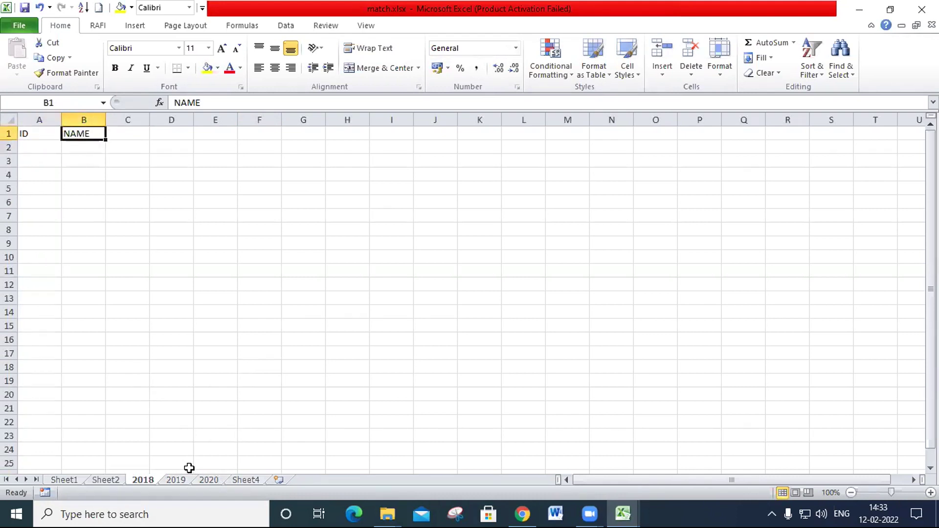
pyautogui.click(178, 480)
pyautogui.click(40, 133)
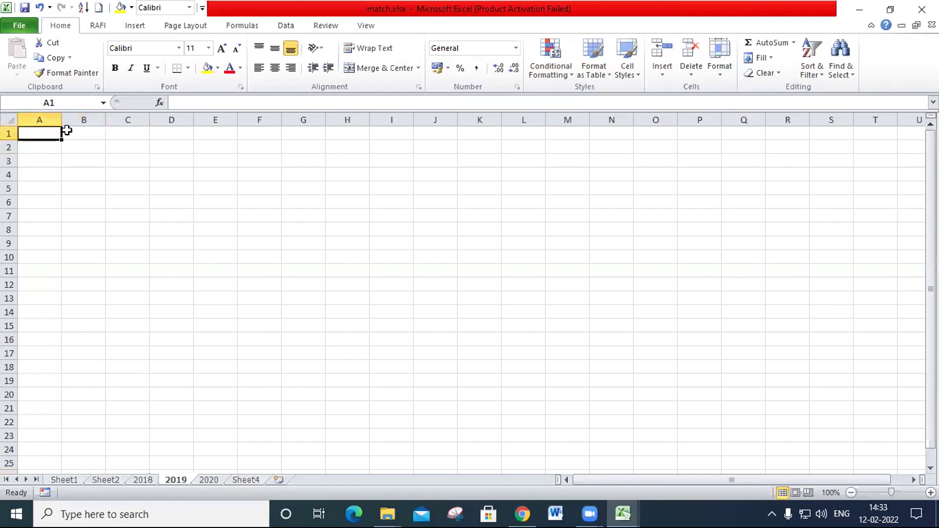
pyautogui.click(78, 134)
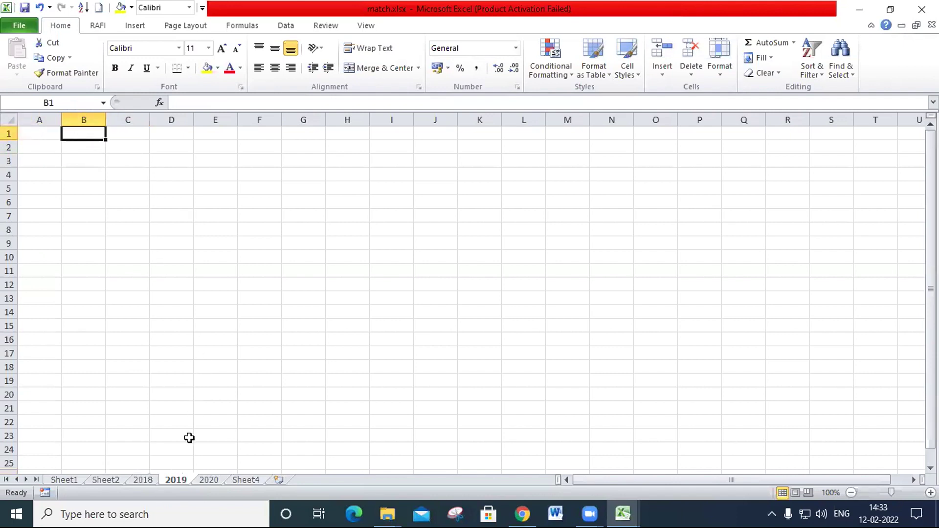
pyautogui.click(206, 480)
pyautogui.click(43, 133)
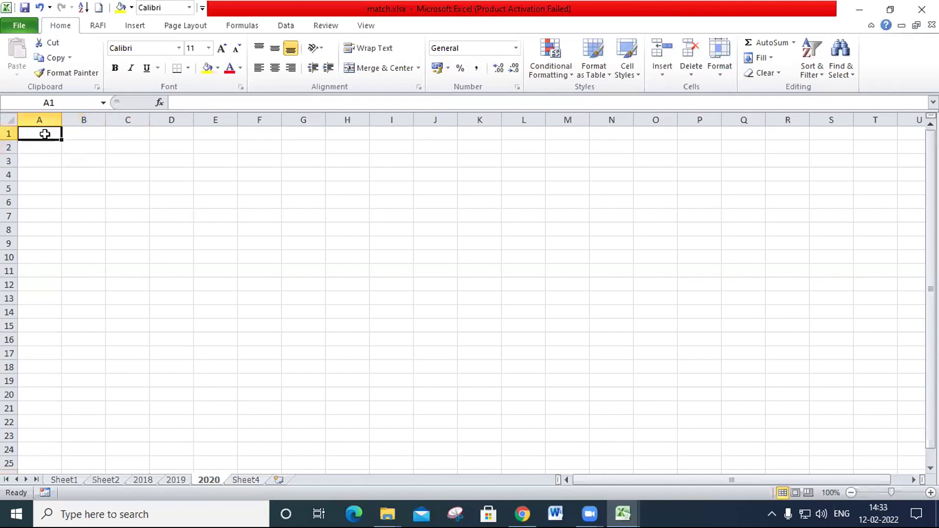
pyautogui.click(76, 135)
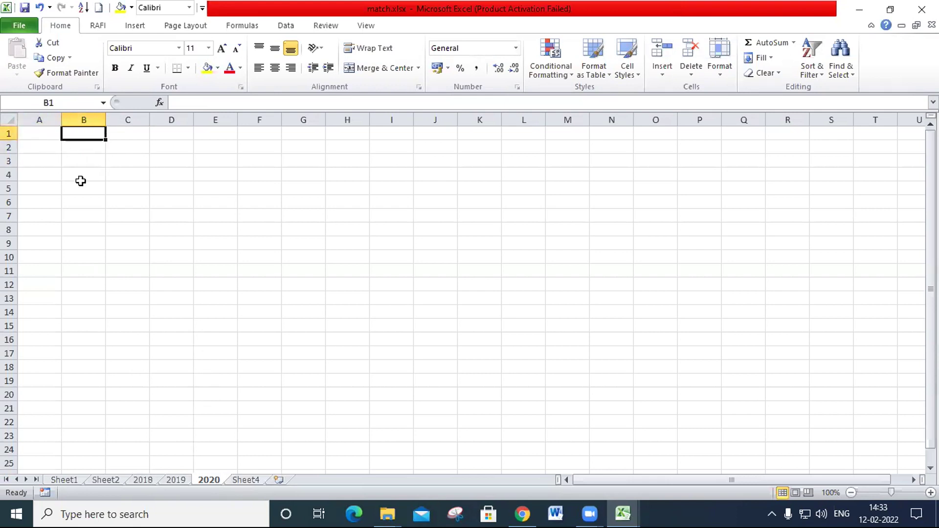
pyautogui.click(143, 480)
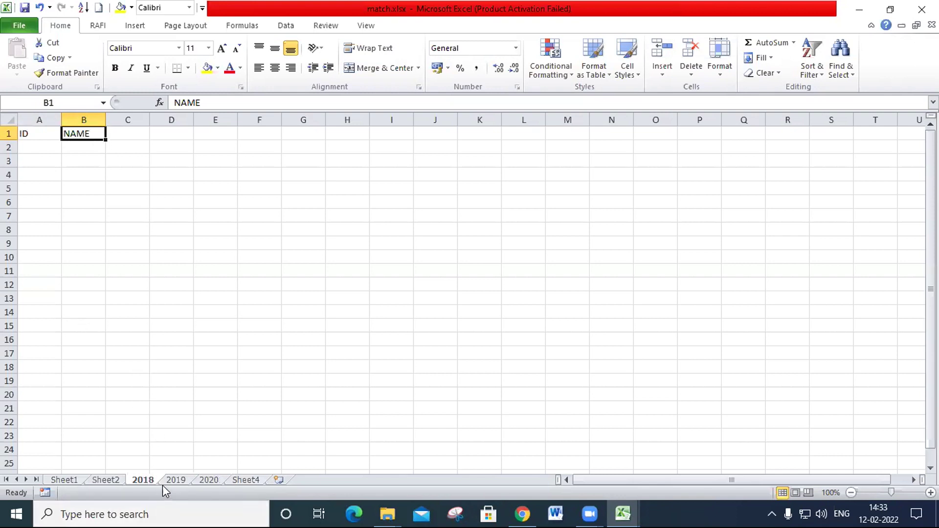
pyautogui.click(46, 134)
pyautogui.click(84, 136)
pyautogui.click(176, 480)
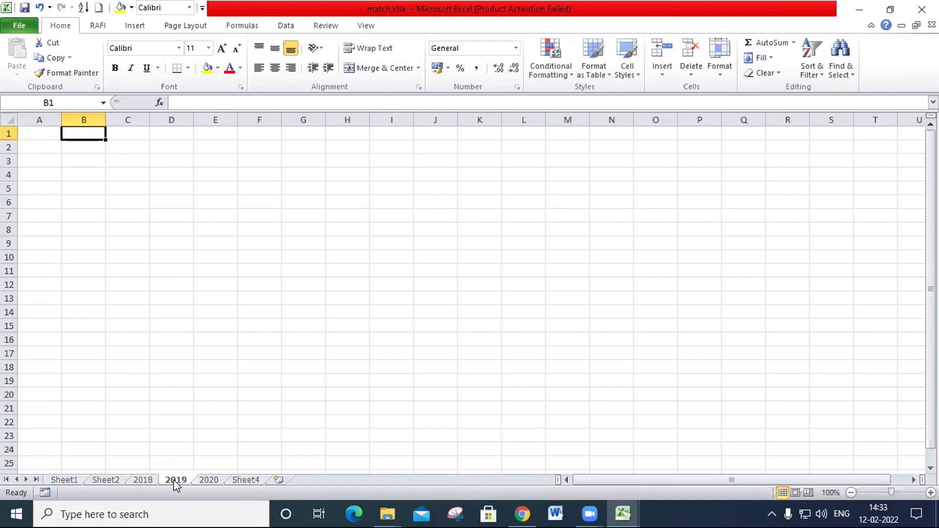
pyautogui.click(49, 131)
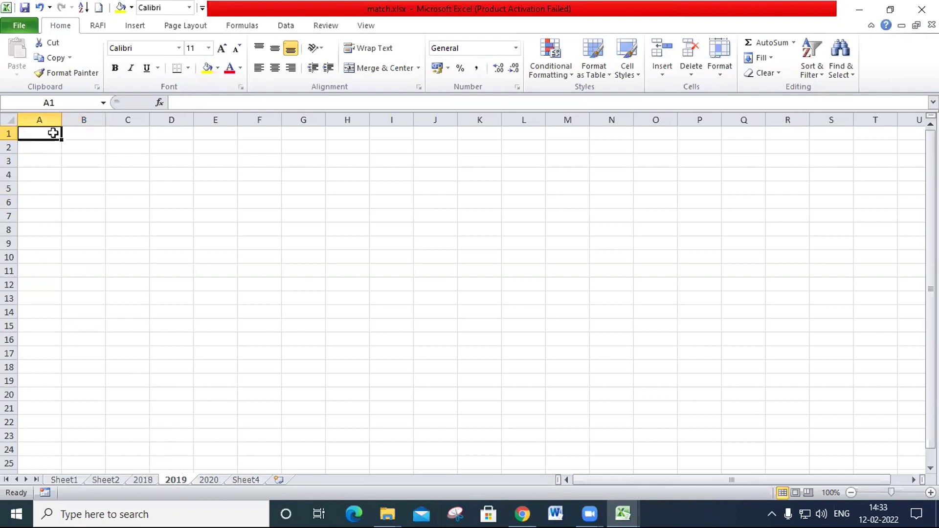
pyautogui.click(88, 141)
pyautogui.click(220, 480)
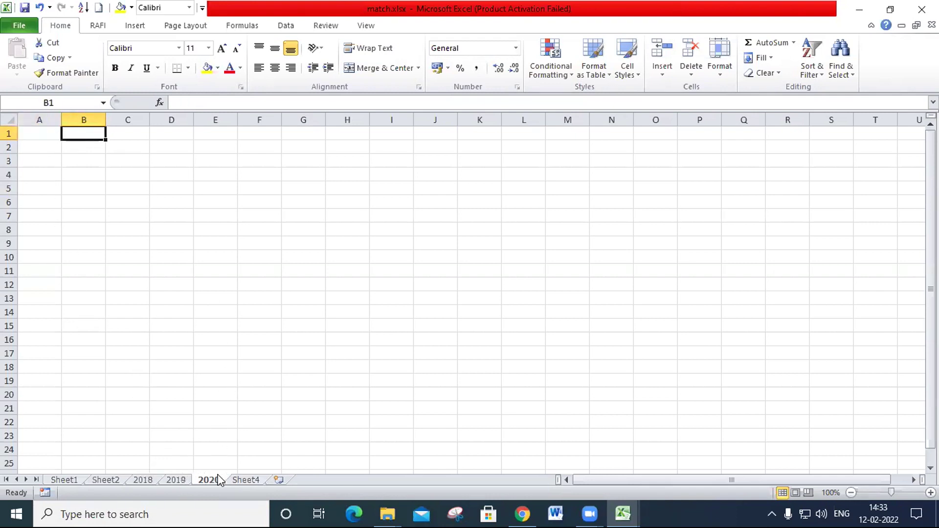
pyautogui.click(52, 132)
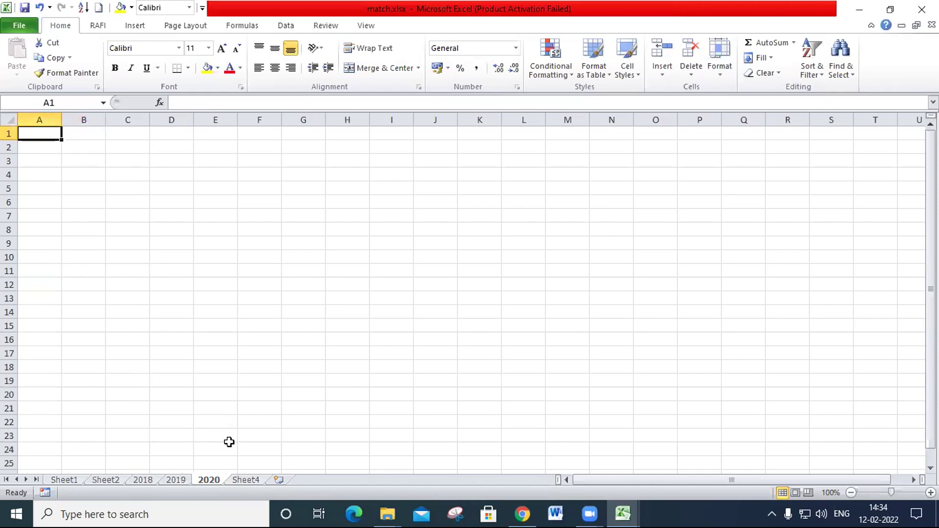
# Group the 2018, 2019 and 2020 sheets and enter the headers ID in A1 and NAME in B1 on all three.
pyautogui.click(144, 480)
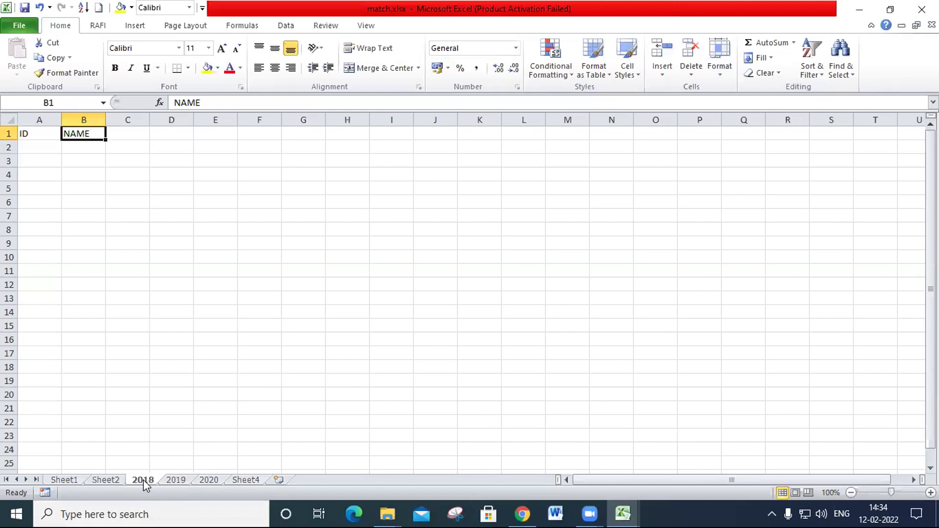
pyautogui.keyDown('ctrl'); pyautogui.click(176, 480); pyautogui.keyUp('ctrl')
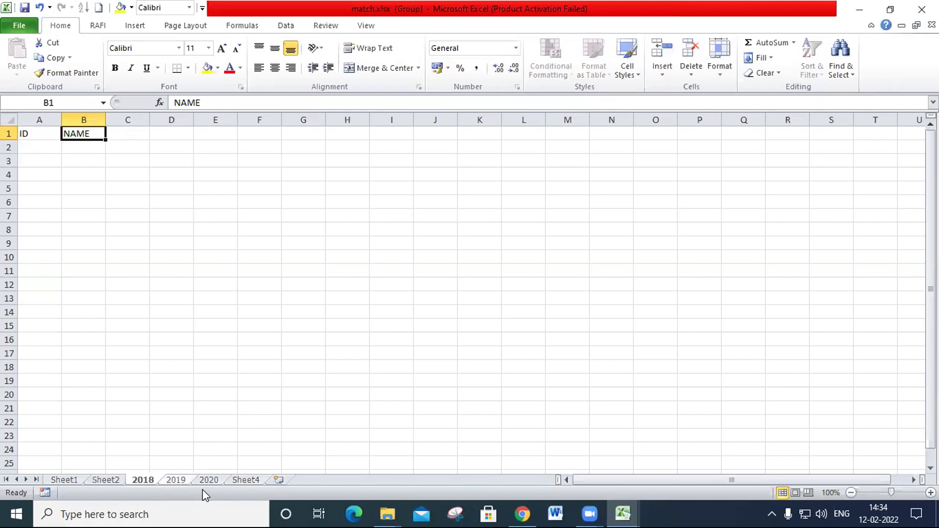
pyautogui.click(47, 136)
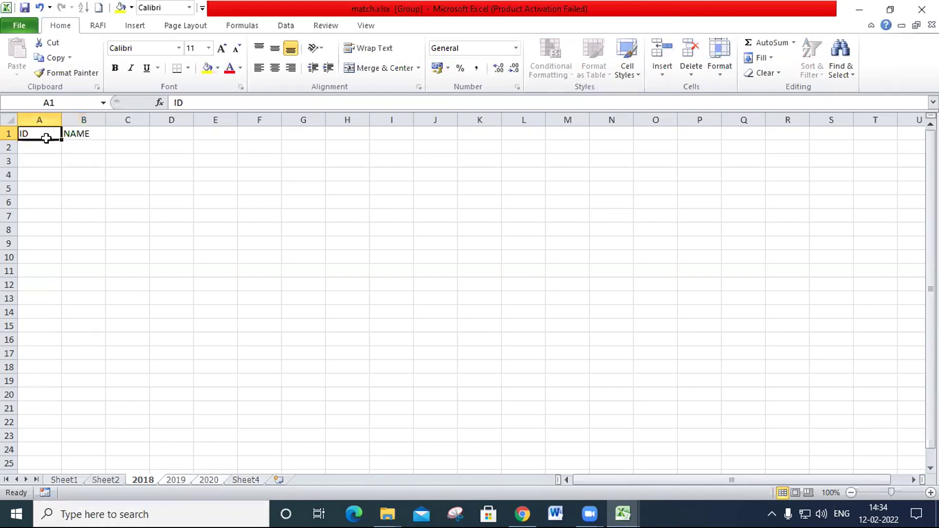
pyautogui.write('ID')
pyautogui.press('Tab')
pyautogui.write('NAME')
pyautogui.press('Return')
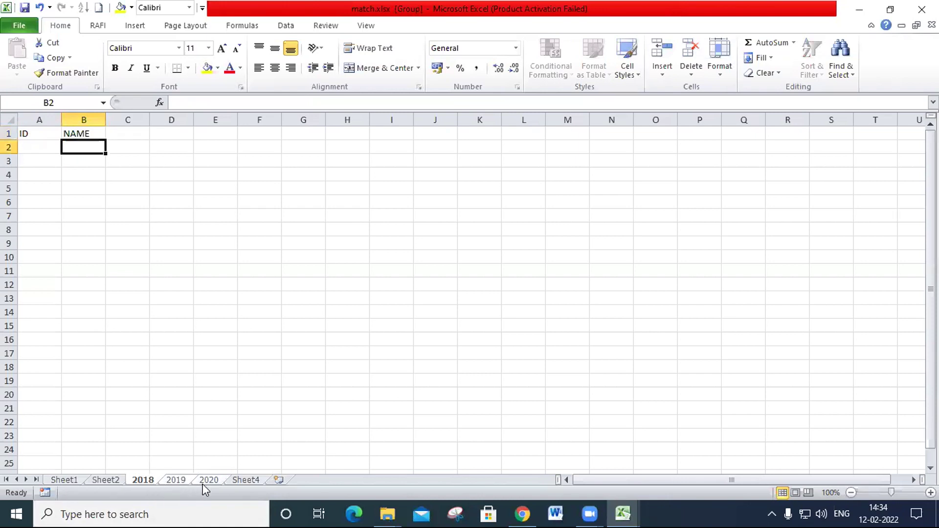
# Ungroup the year sheets and check the headers on 2018, 2019 and 2020.
pyautogui.click(177, 479)
pyautogui.rightClick(186, 479)
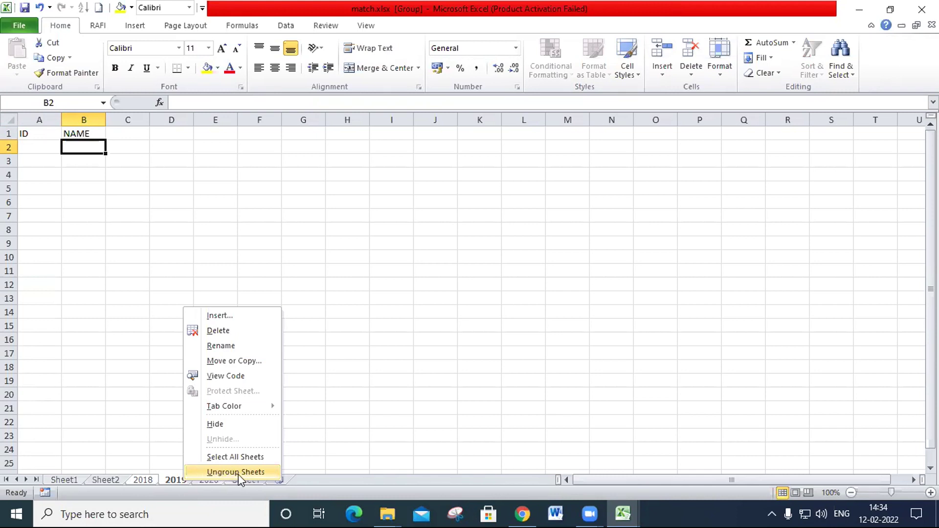
pyautogui.click(206, 473)
pyautogui.click(152, 482)
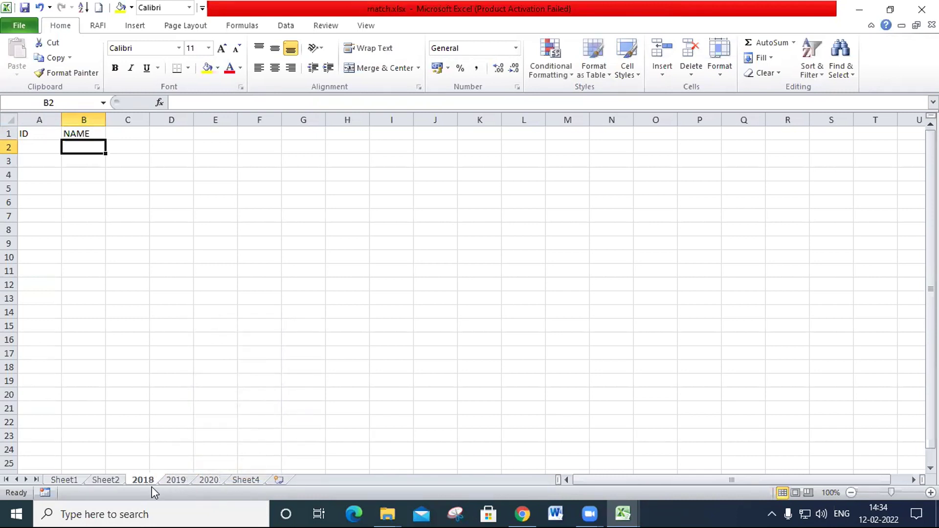
pyautogui.click(177, 482)
pyautogui.click(202, 481)
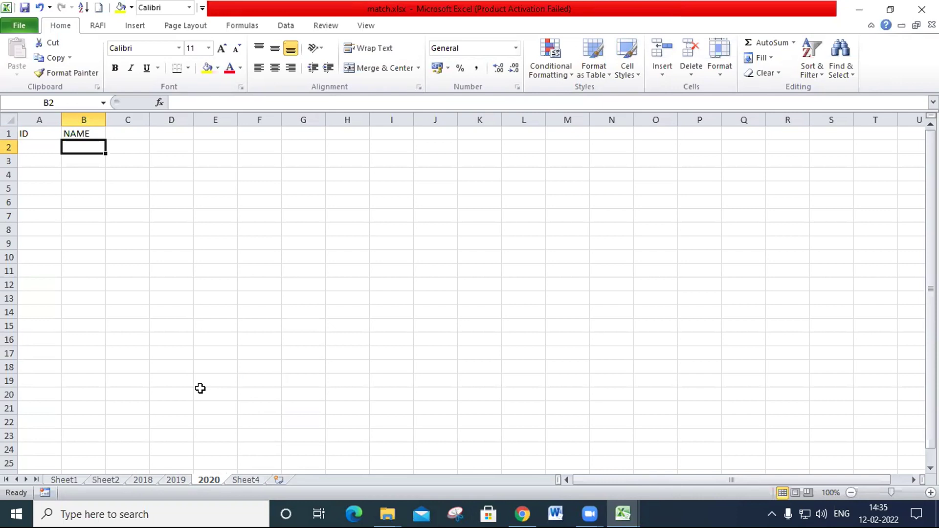
# Group the 2018, 2019 and 2020 sheets again and enter THIS IS GROUP in cell E3.
pyautogui.click(152, 481)
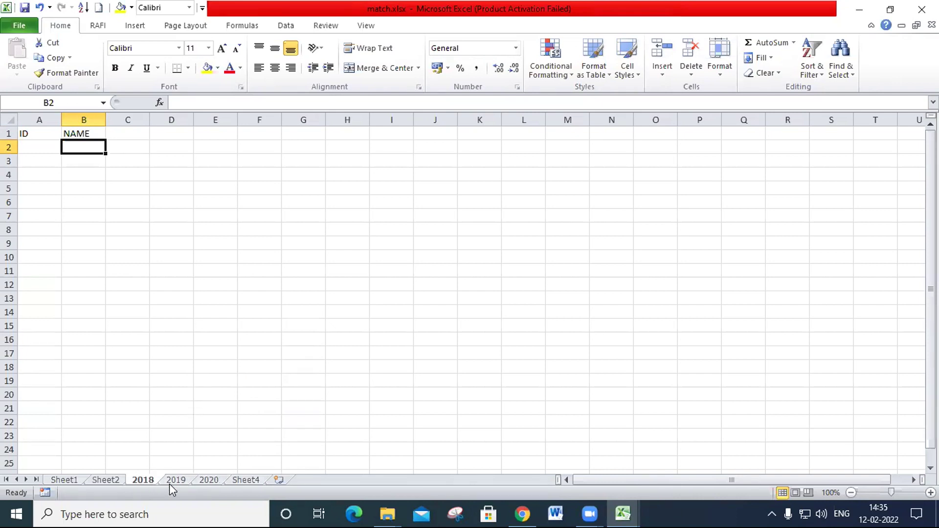
pyautogui.keyDown('ctrl'); pyautogui.click(171, 480); pyautogui.keyUp('ctrl')
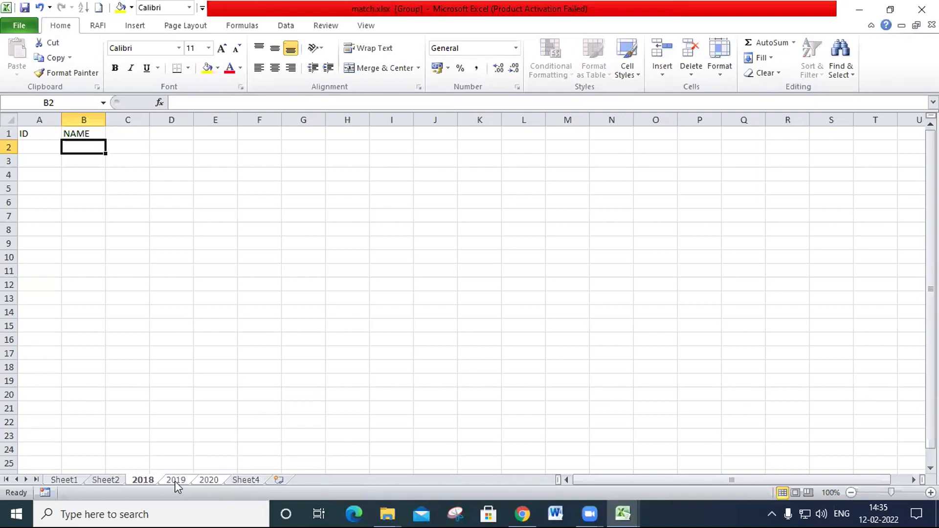
pyautogui.click(211, 159)
pyautogui.write('THIS IS GOURN')
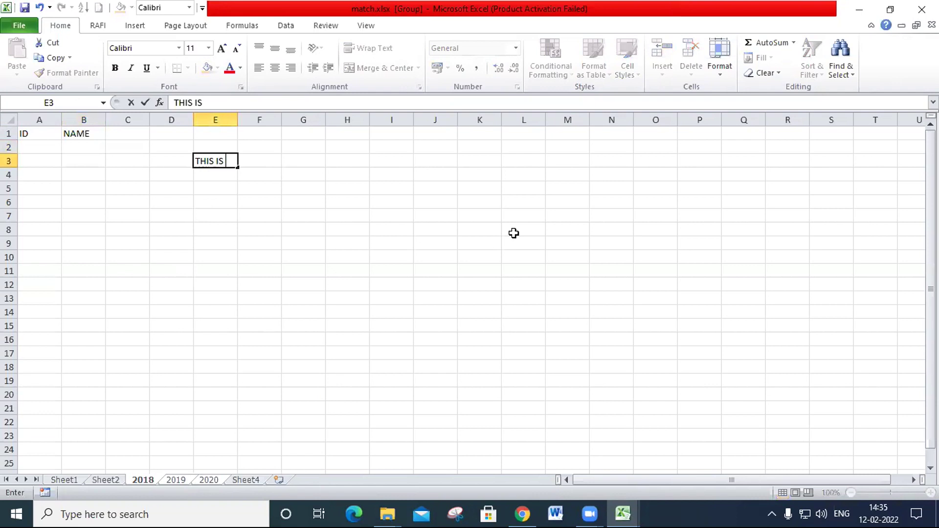
pyautogui.press('BackSpace')
pyautogui.press('BackSpace')
pyautogui.press('BackSpace')
pyautogui.press('BackSpace')
pyautogui.write('ROUP')
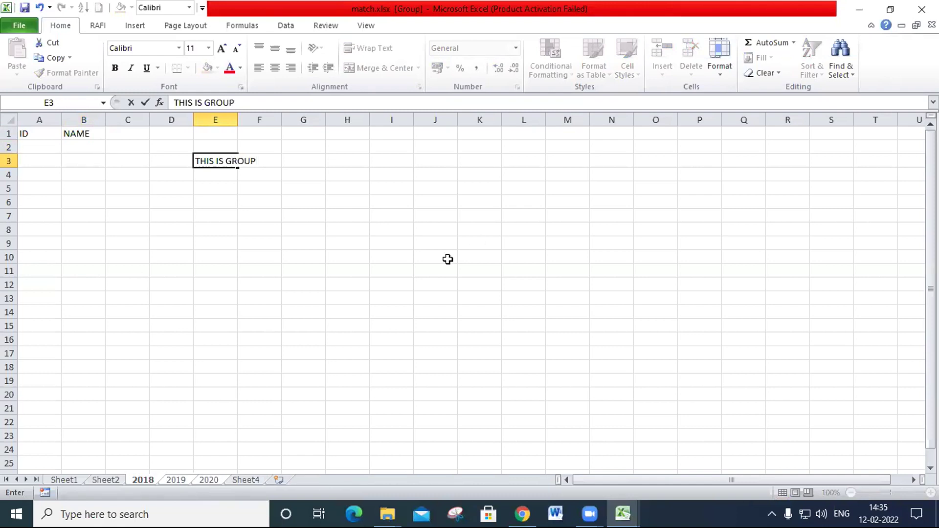
pyautogui.click(272, 242)
pyautogui.click(213, 156)
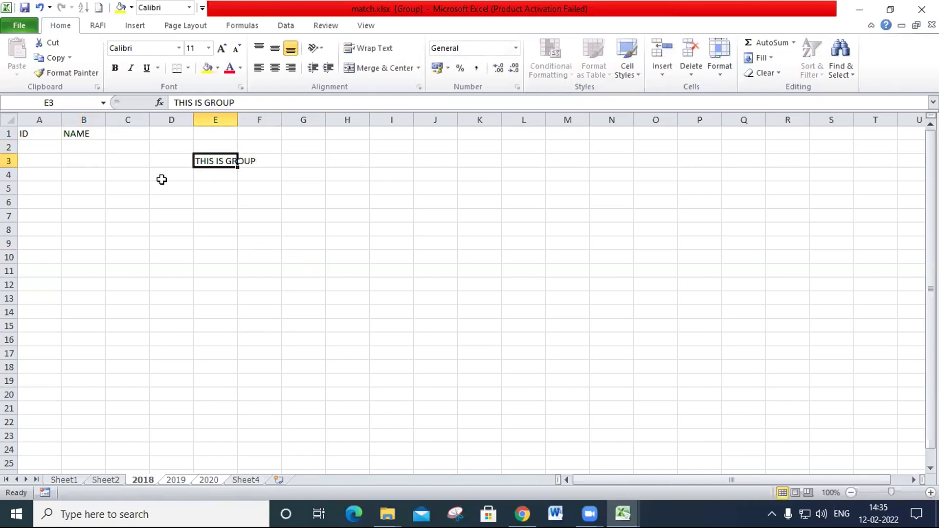
# Check the text in cell E3 on each of the 2018, 2019 and 2020 sheets.
pyautogui.click(176, 481)
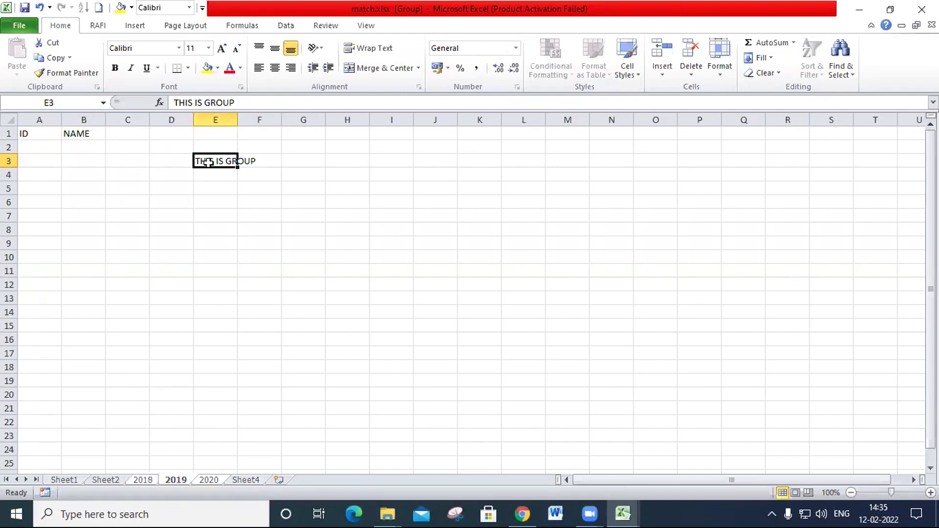
pyautogui.click(210, 480)
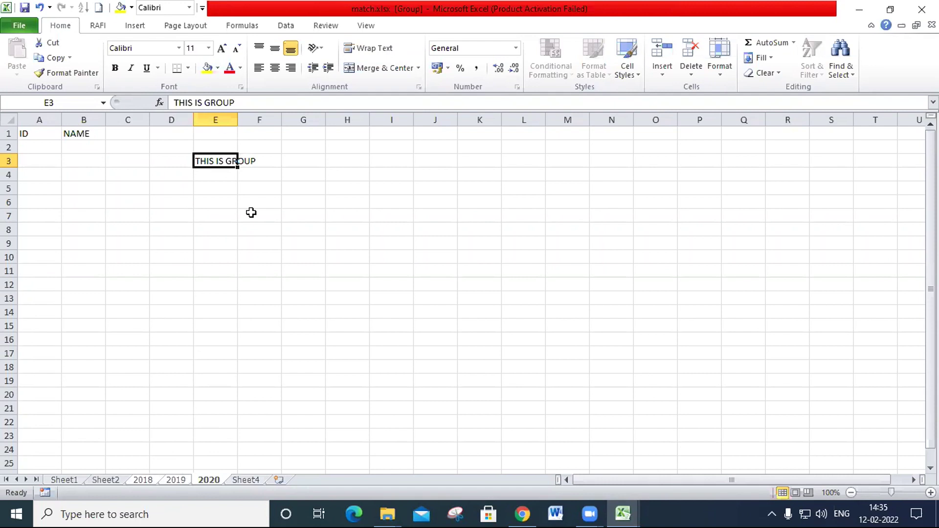
pyautogui.click(147, 480)
pyautogui.click(171, 480)
pyautogui.click(200, 481)
pyautogui.rightClick(177, 480)
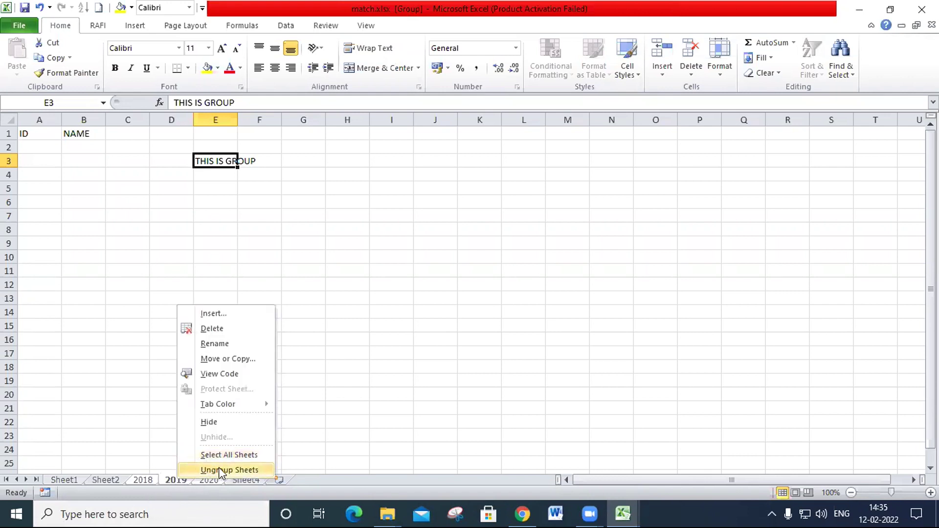
pyautogui.click(171, 480)
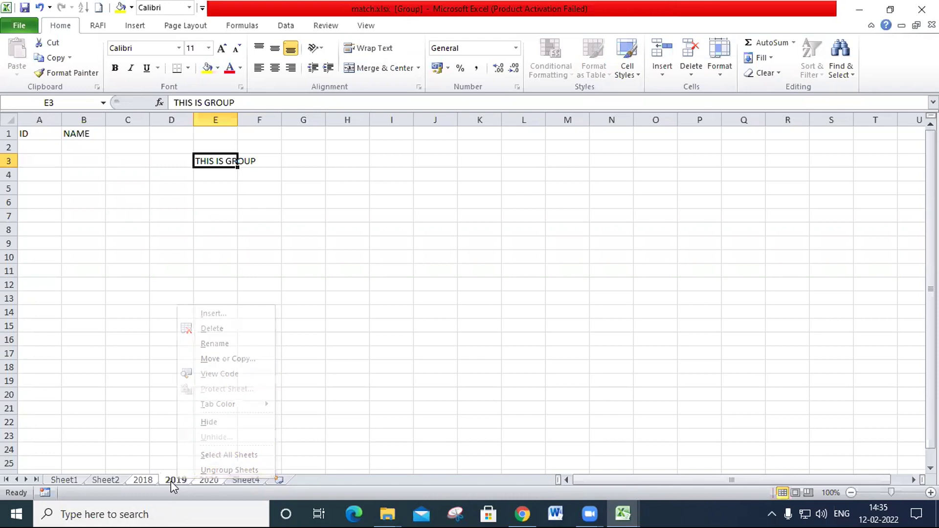
pyautogui.click(199, 482)
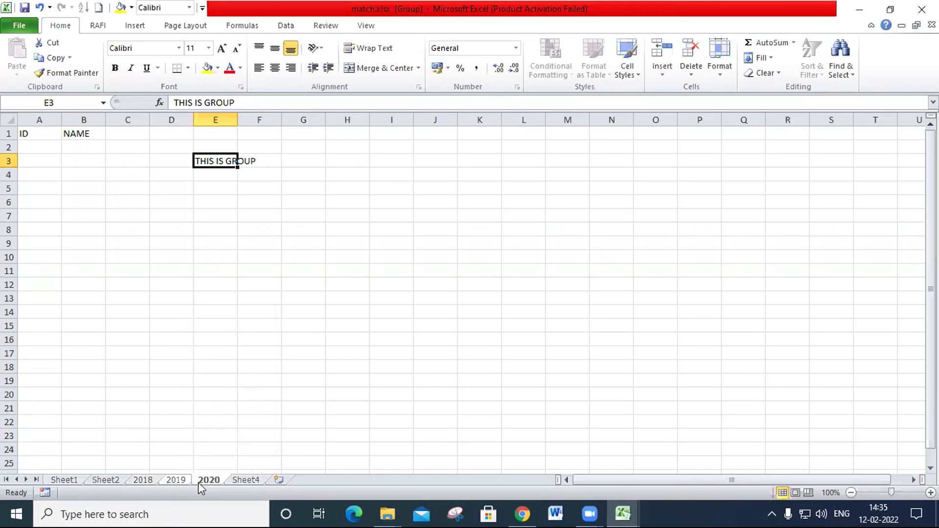
# Regroup the 2018, 2019 and 2020 sheets and clear the text from cell E3.
pyautogui.click(143, 481)
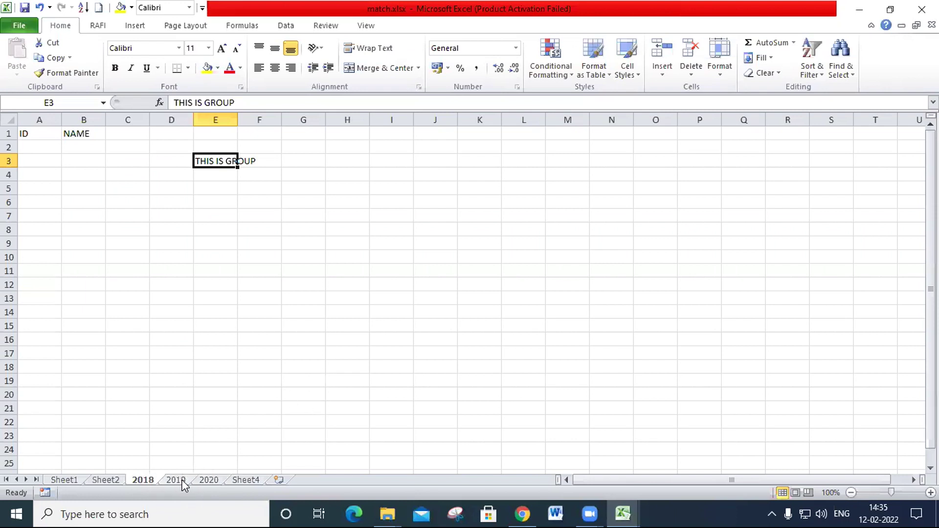
pyautogui.keyDown('shift'); pyautogui.click(182, 481); pyautogui.keyUp('shift')
pyautogui.press('Delete')
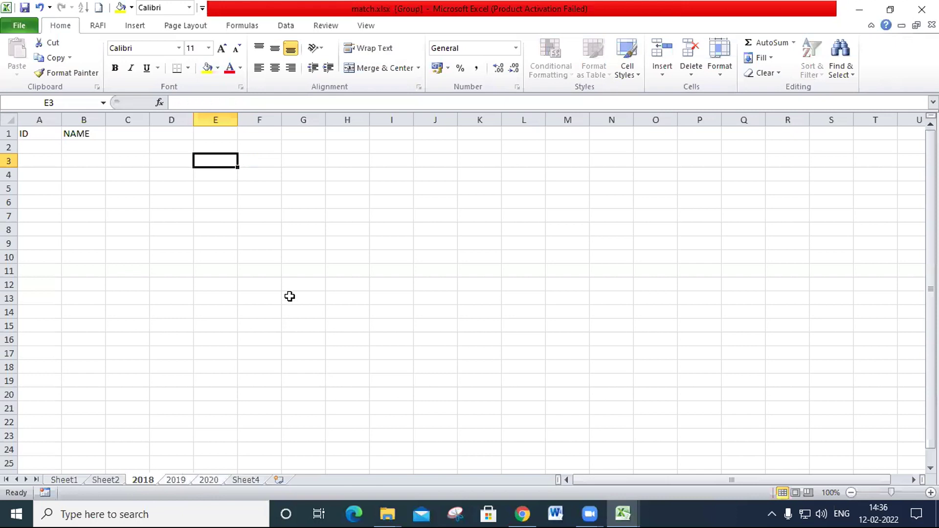
# Check cell E3 across the year sheets, ungroup them and return to the 2018 sheet.
pyautogui.keyDown('ctrl'); pyautogui.click(201, 480); pyautogui.keyUp('ctrl')
pyautogui.click(176, 479)
pyautogui.click(147, 480)
pyautogui.rightClick(173, 477)
pyautogui.click(215, 467)
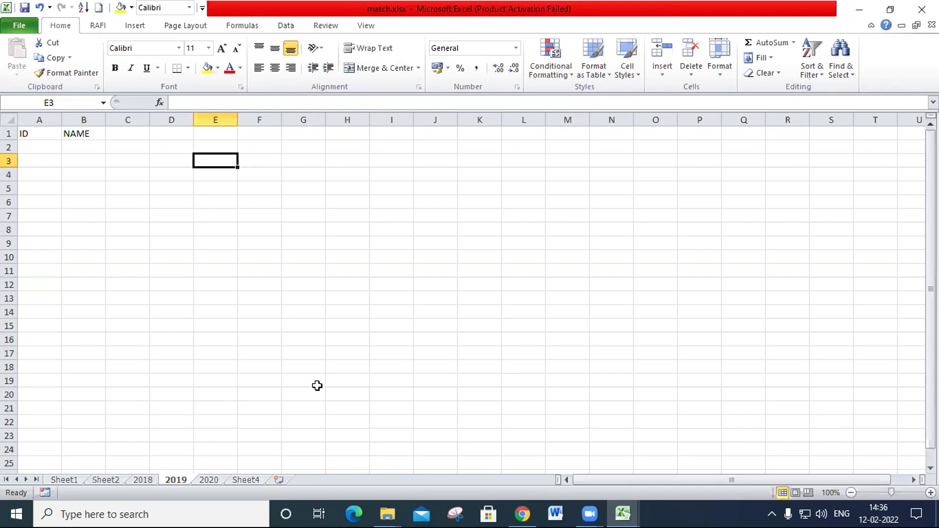
pyautogui.click(143, 480)
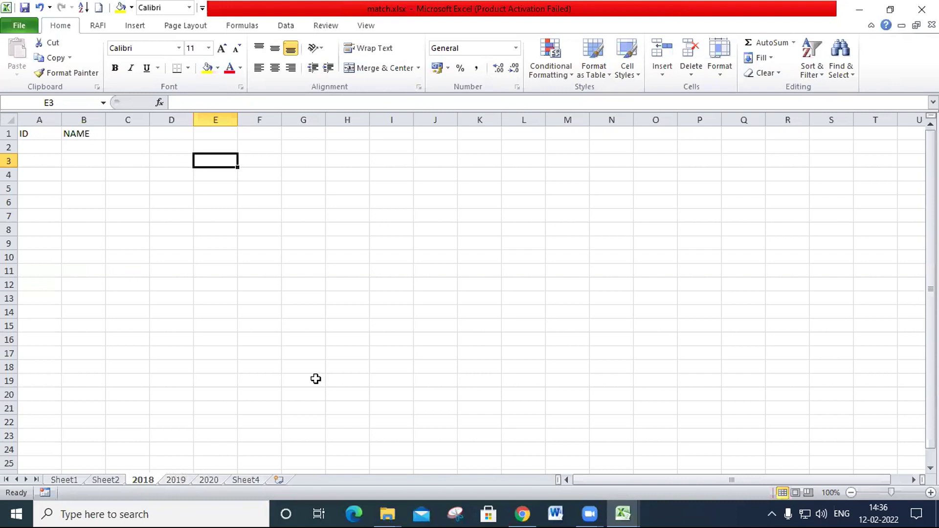
# Create a new blank workbook.
pyautogui.hotkey('ctrl', 'n')
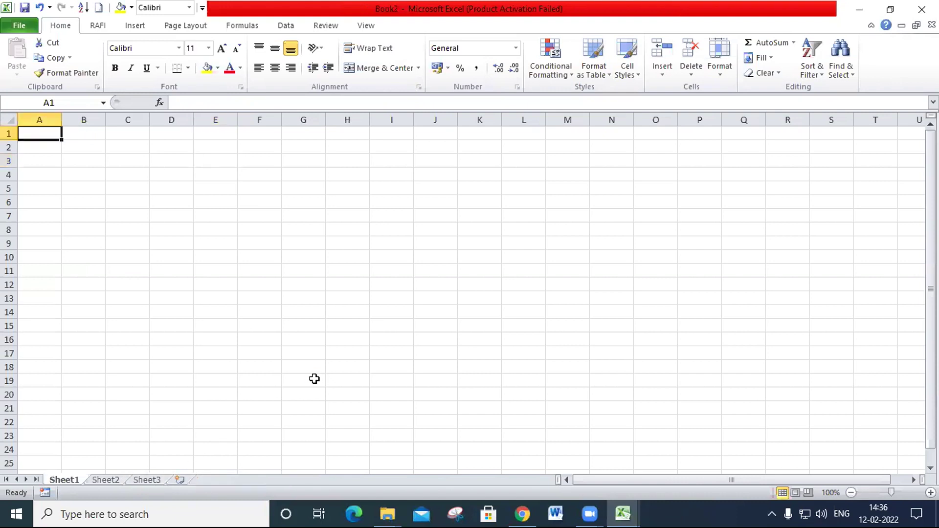
pyautogui.moveTo(319, 225); pyautogui.dragTo(317, 217)
pyautogui.scroll(4, 477, 259)
pyautogui.click(344, 209)
pyautogui.scroll(6, 368, 220)
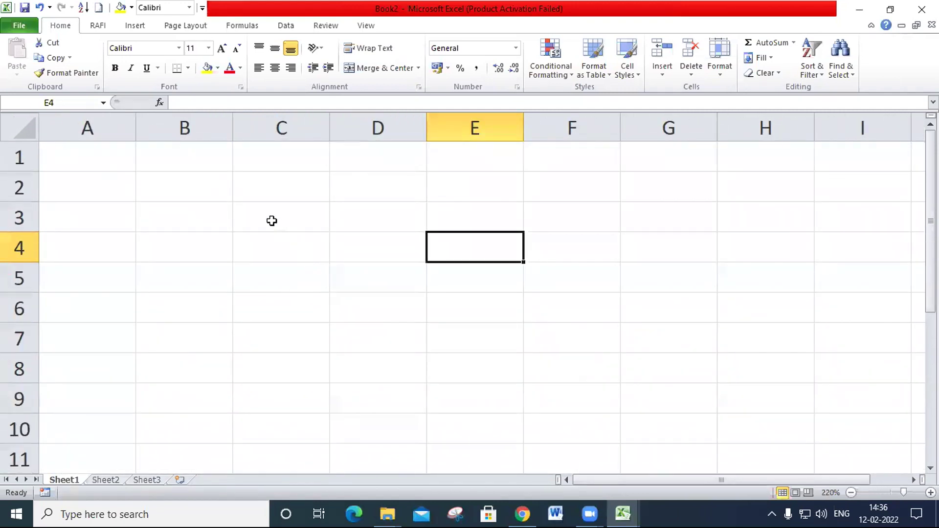
pyautogui.click(222, 218)
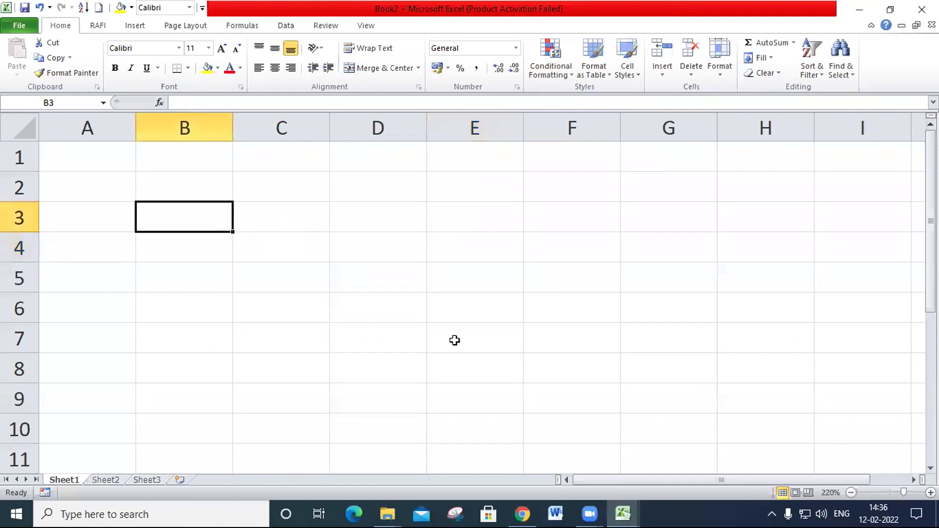
pyautogui.click(108, 481)
pyautogui.click(146, 481)
pyautogui.click(105, 481)
pyautogui.click(75, 480)
pyautogui.click(124, 480)
pyautogui.click(146, 480)
pyautogui.click(71, 482)
pyautogui.moveTo(105, 159); pyautogui.dragTo(396, 168)
pyautogui.click(71, 215)
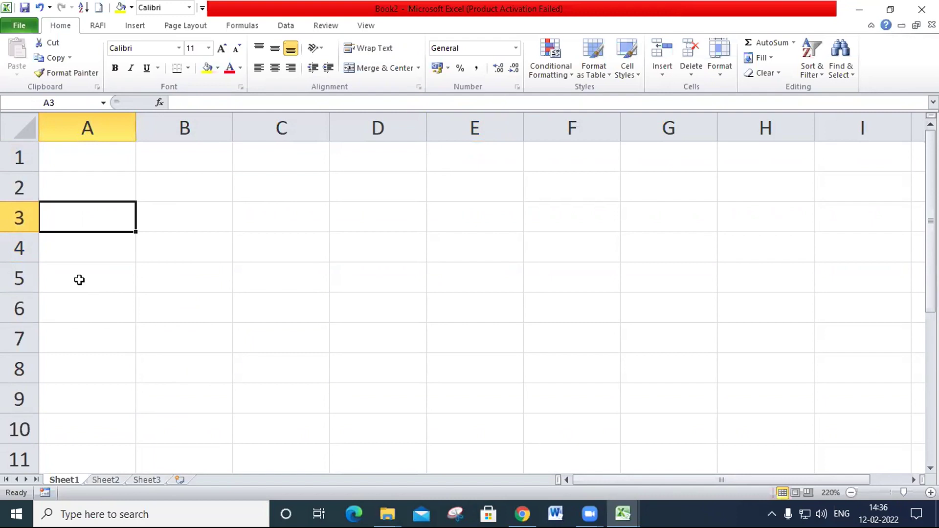
pyautogui.click(105, 480)
pyautogui.click(154, 480)
pyautogui.click(100, 480)
pyautogui.click(68, 479)
pyautogui.click(109, 479)
pyautogui.click(146, 481)
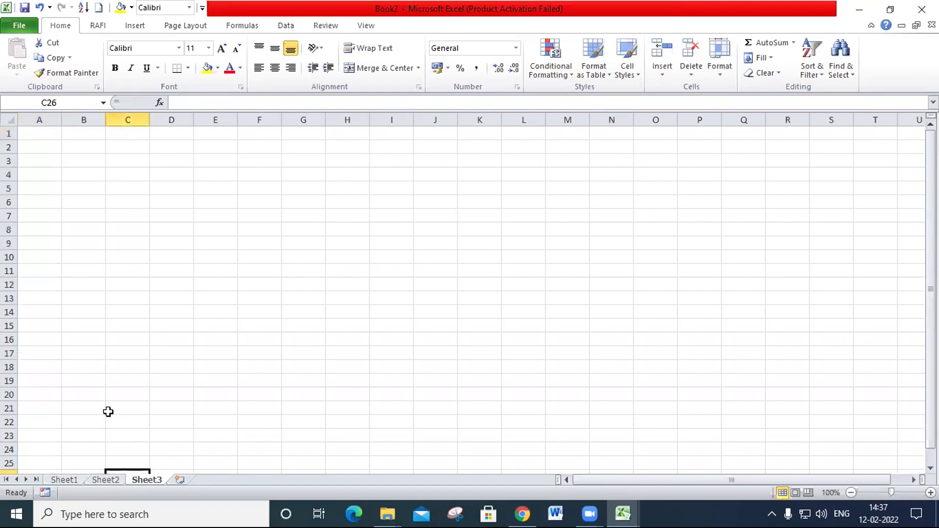
pyautogui.click(71, 479)
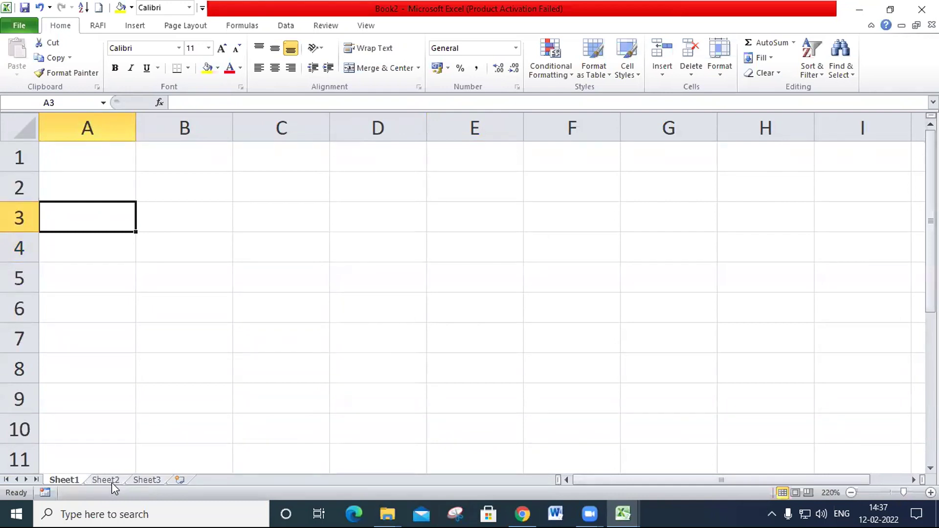
pyautogui.click(120, 425)
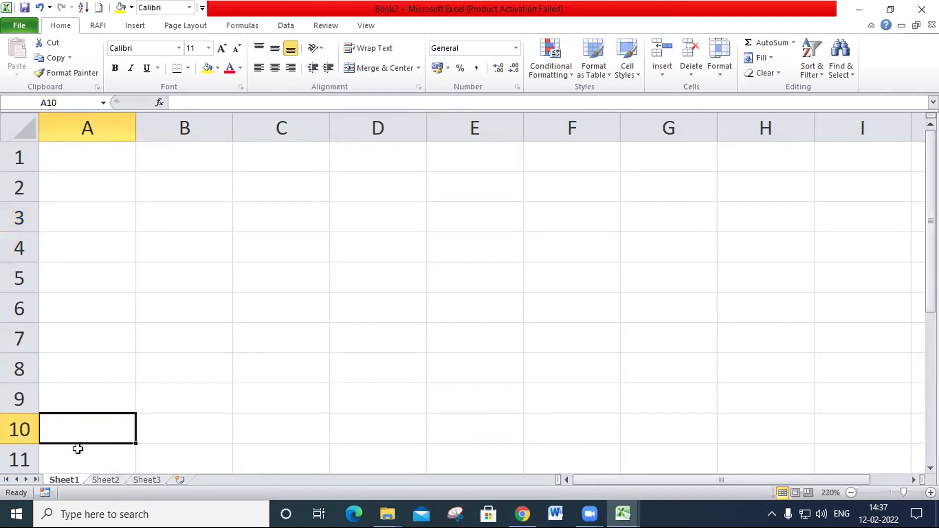
# On Sheet1, merge and center cells A1:D1 and enter the title VVR DEGREE COLLEGE.
pyautogui.moveTo(116, 153); pyautogui.dragTo(384, 162)
pyautogui.click(383, 69)
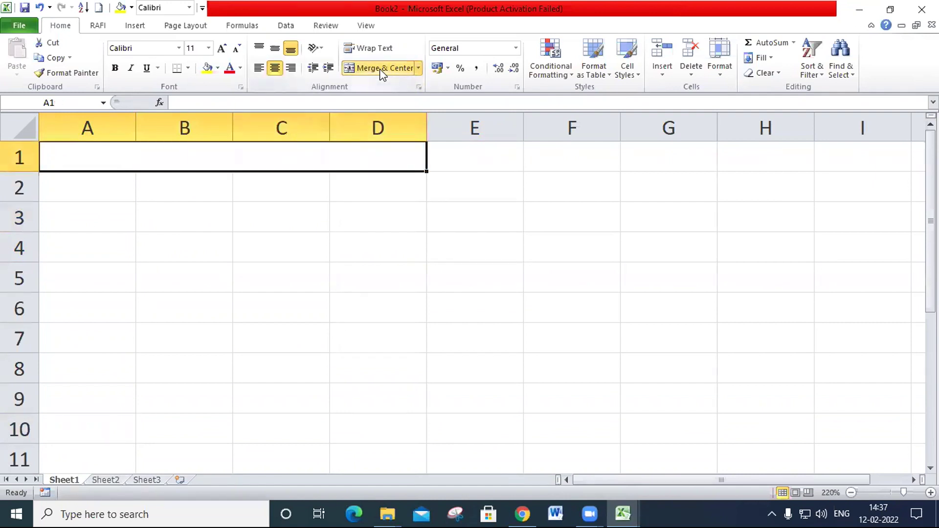
pyautogui.write('VVR DEGREDE')
pyautogui.press('BackSpace')
pyautogui.press('BackSpace')
pyautogui.write('E COLLEGE')
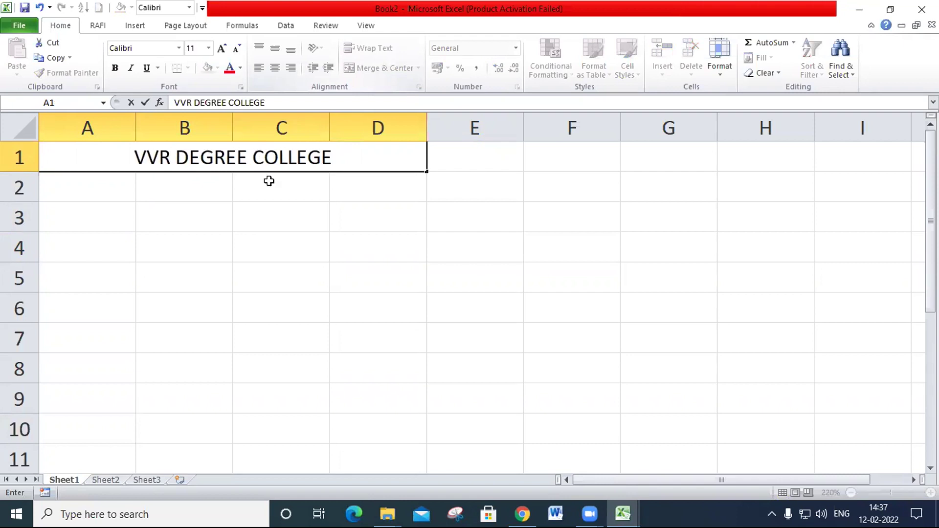
# Enter the labels DATE in A3 and PLACE in A4 on Sheet1.
pyautogui.click(84, 209)
pyautogui.write('DATE')
pyautogui.press('Return')
pyautogui.write('PLACE')
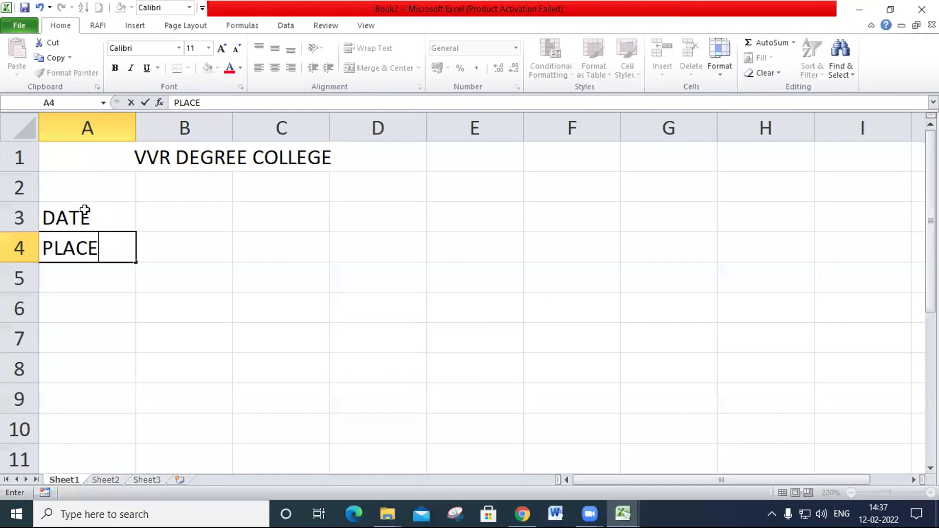
pyautogui.press('Return')
# Copy the block A1:D4 from Sheet1 to cell A1 of both Sheet2 and Sheet3, and return to Sheet1.
pyautogui.moveTo(113, 159); pyautogui.dragTo(201, 248)
pyautogui.hotkey('ctrl', 'c')
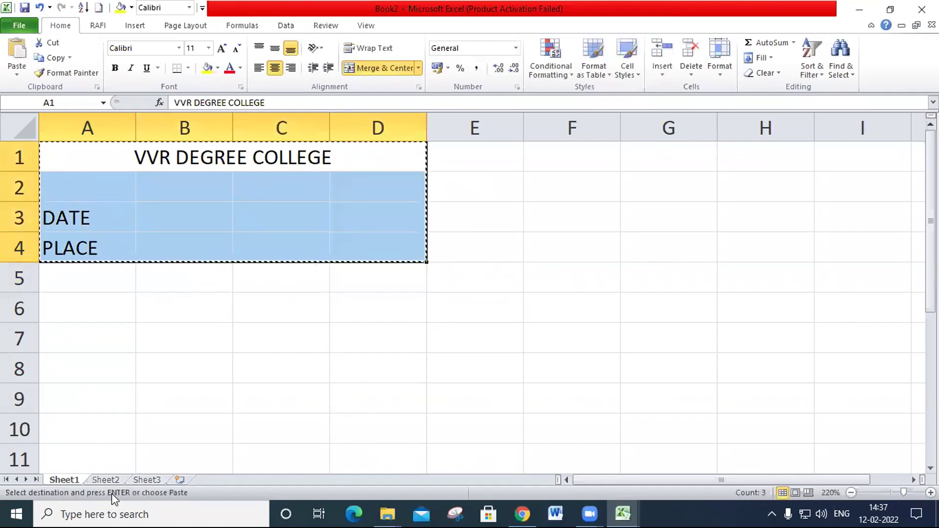
pyautogui.click(108, 481)
pyautogui.hotkey('ctrl', 'v')
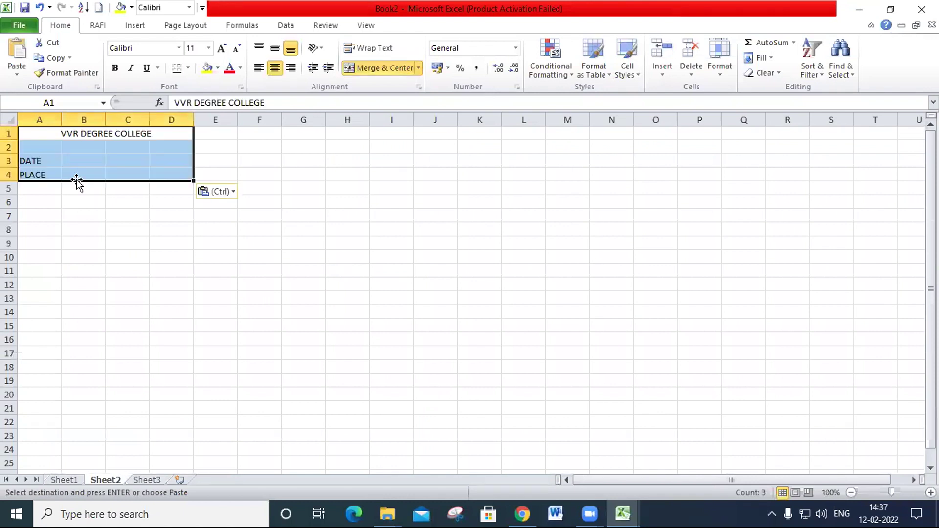
pyautogui.click(149, 480)
pyautogui.click(37, 143)
pyautogui.click(39, 132)
pyautogui.hotkey('ctrl', 'v')
pyautogui.click(191, 227)
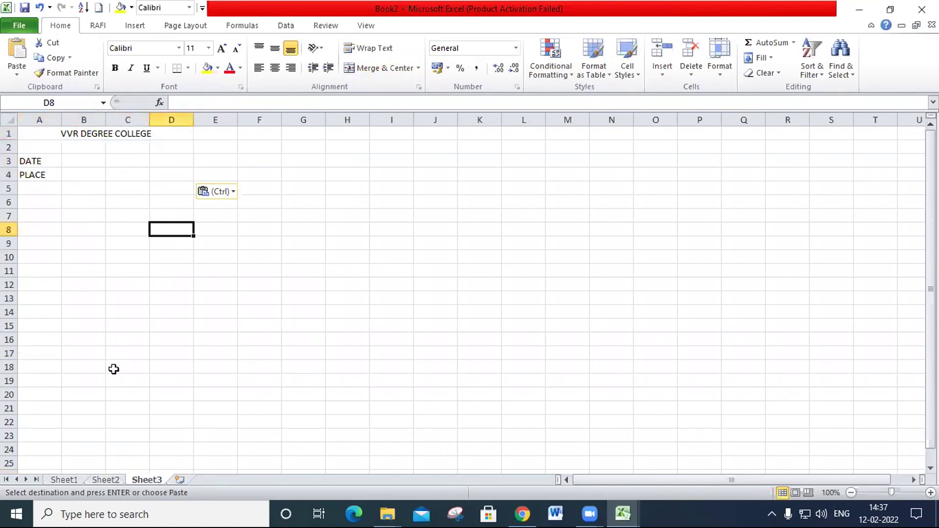
pyautogui.click(79, 480)
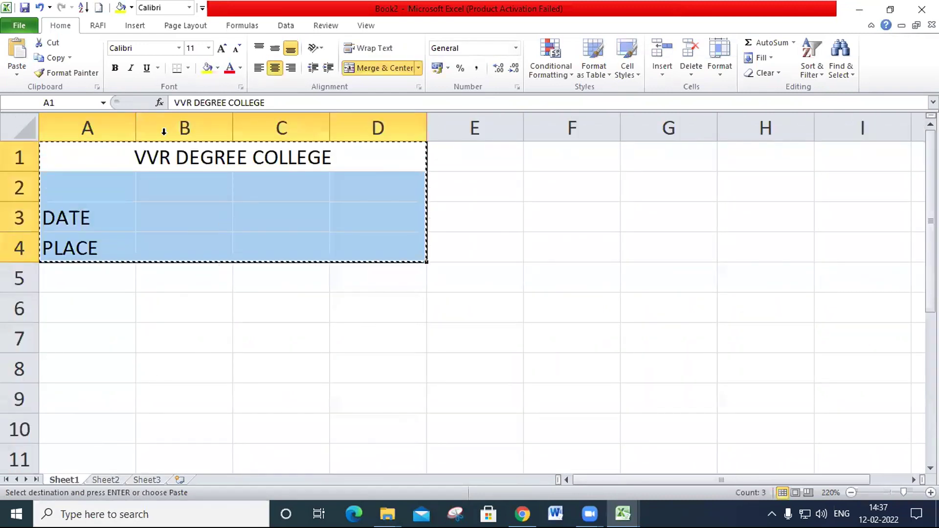
# Examine the copied heading block on Sheet1, Sheet2 and Sheet3, ending on Sheet1.
pyautogui.click(109, 480)
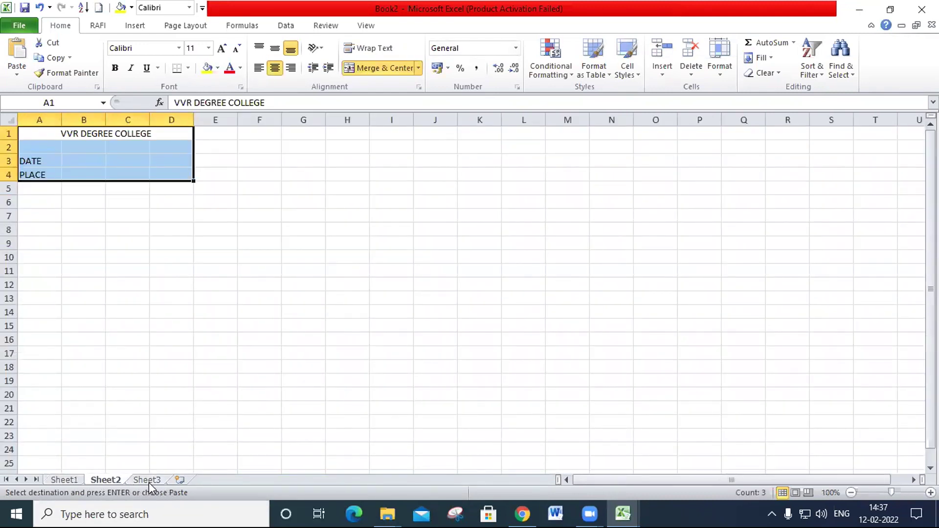
pyautogui.click(77, 480)
pyautogui.click(103, 480)
pyautogui.click(142, 480)
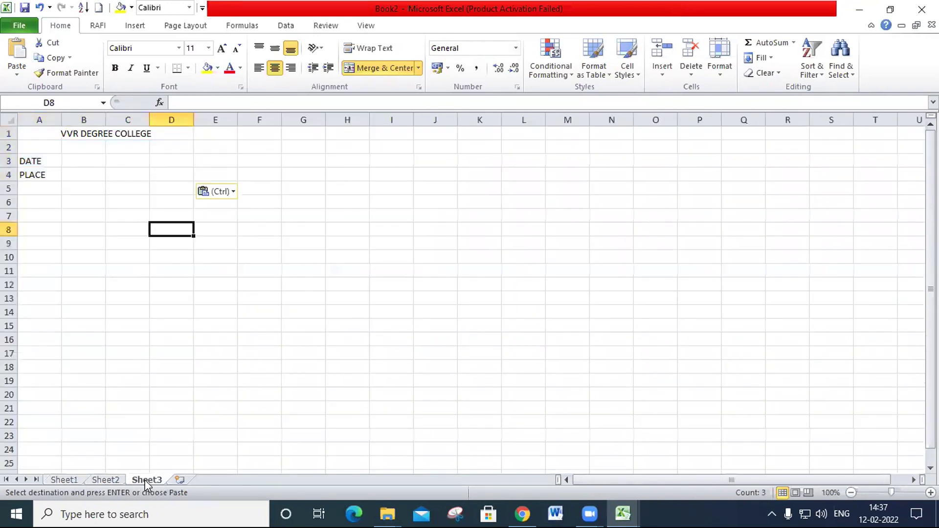
pyautogui.click(110, 480)
pyautogui.click(78, 480)
pyautogui.click(110, 480)
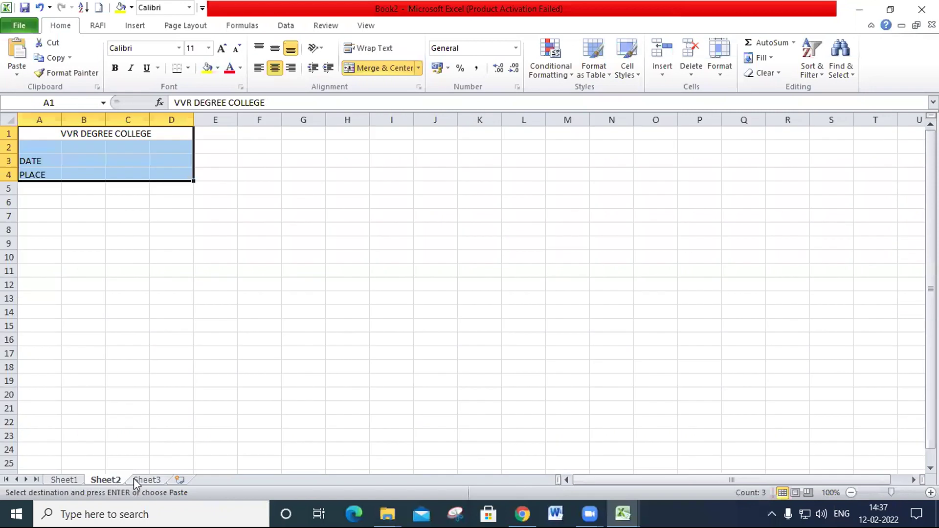
pyautogui.click(135, 479)
pyautogui.click(102, 480)
pyautogui.click(77, 481)
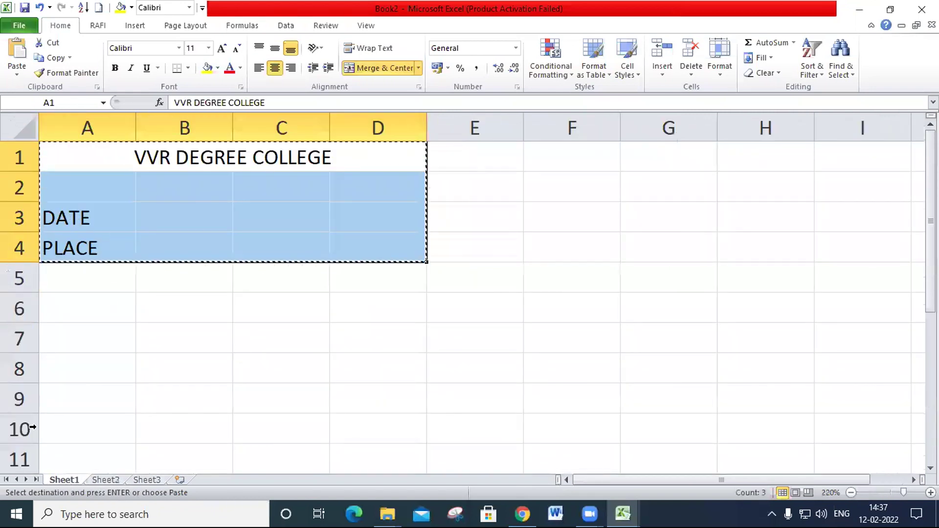
# Group all sheets of the workbook and view the heading block on Sheet2 and Sheet1.
pyautogui.rightClick(71, 482)
pyautogui.click(122, 469)
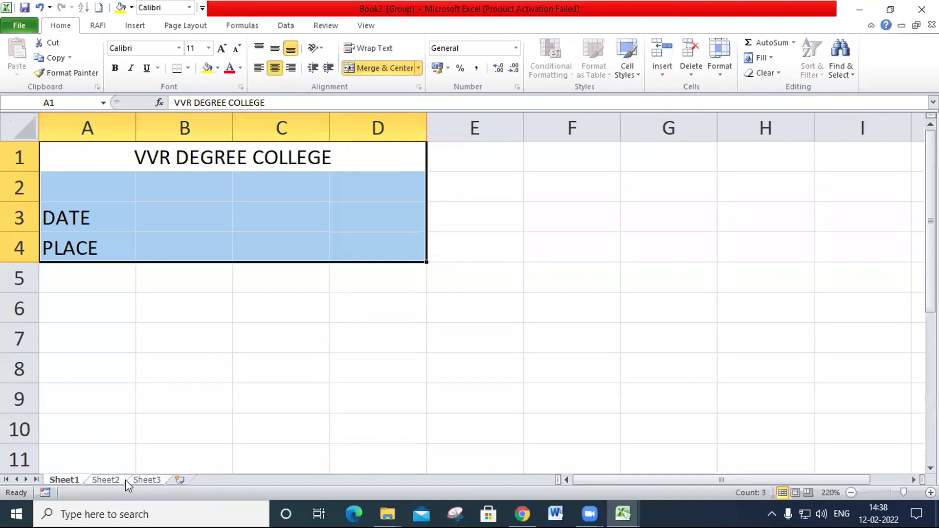
pyautogui.click(110, 480)
pyautogui.rightClick(112, 480)
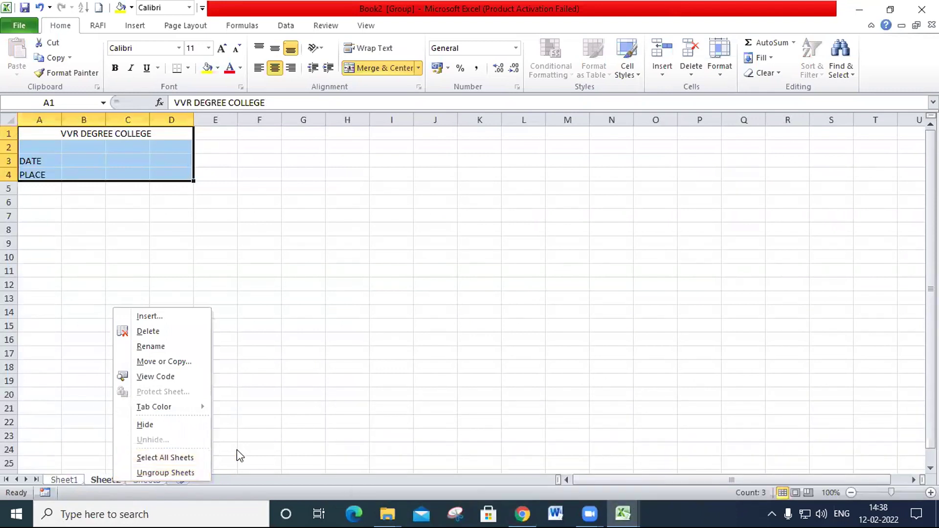
pyautogui.click(334, 361)
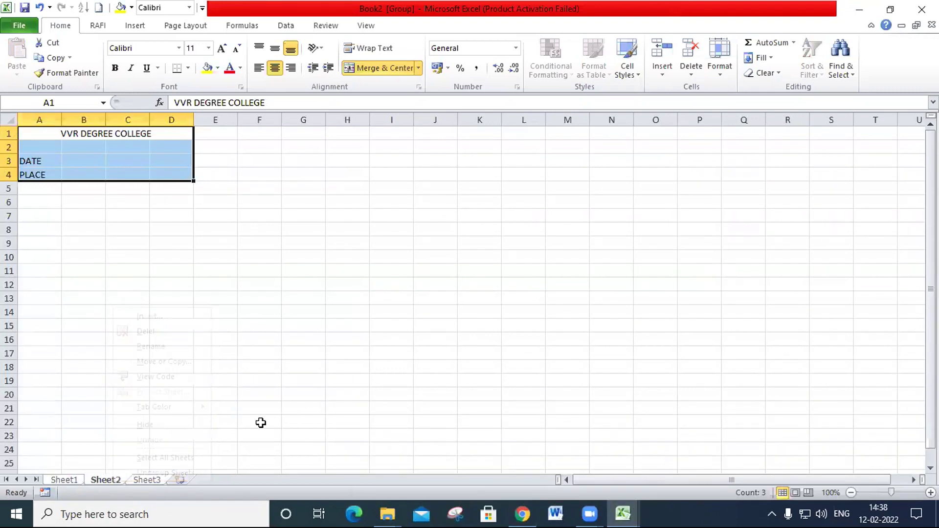
pyautogui.scroll(8, 77, 476)
pyautogui.rightClick(77, 477)
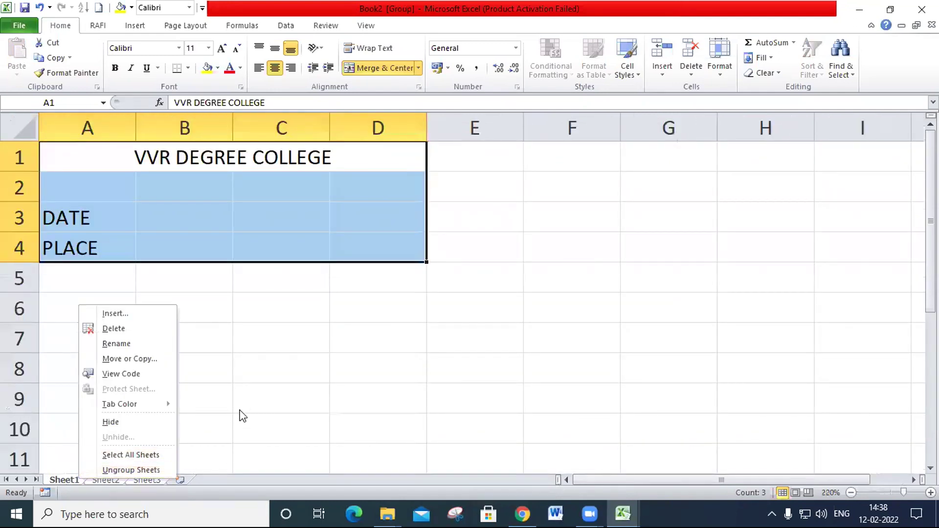
pyautogui.click(224, 419)
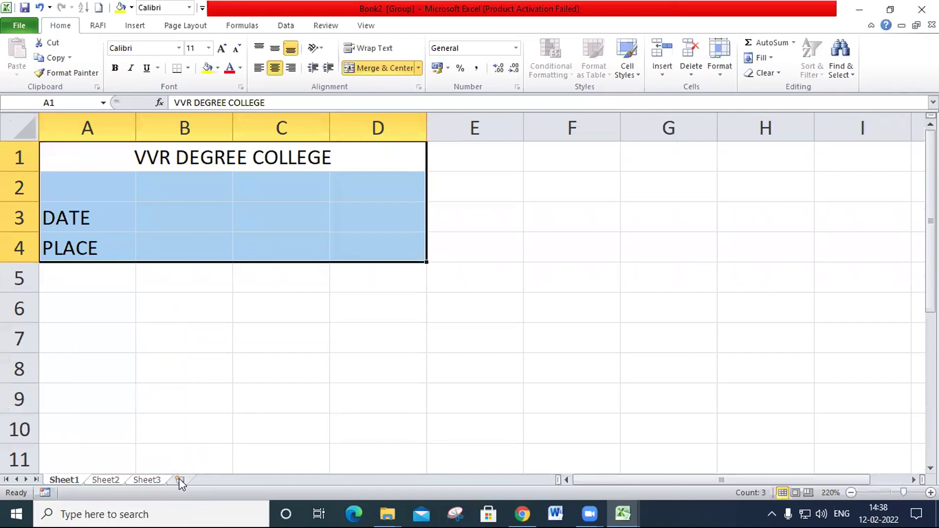
# Delete the contents of A1:D4 across the grouped sheets and check Sheet2, Sheet3 and Sheet1.
pyautogui.press('Delete')
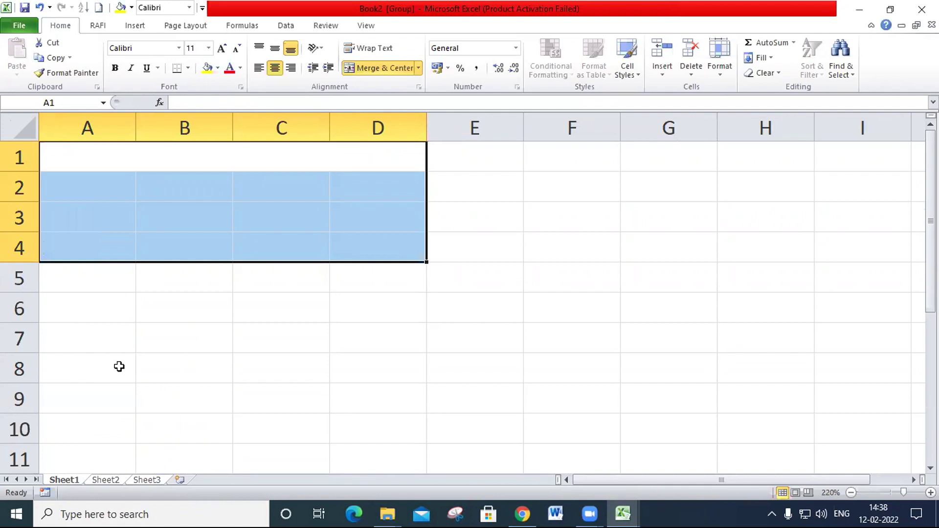
pyautogui.click(107, 480)
pyautogui.click(147, 480)
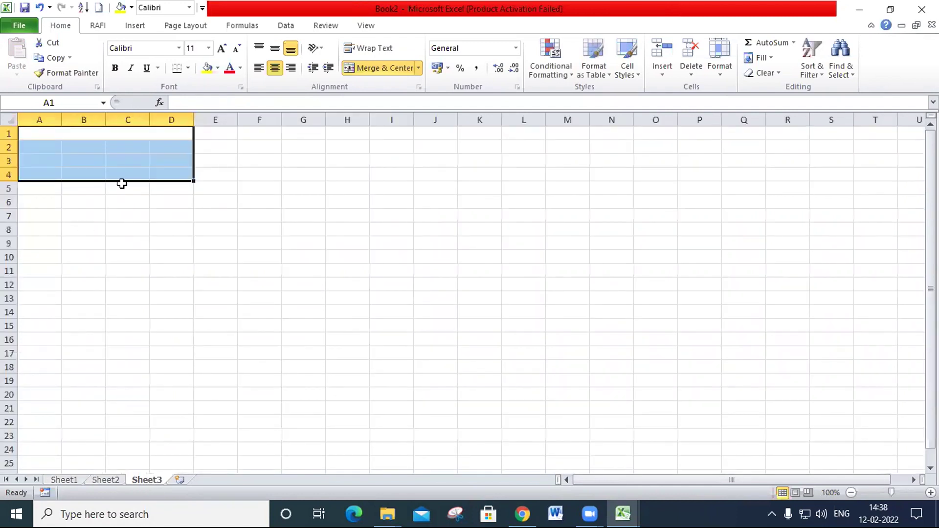
pyautogui.click(104, 480)
pyautogui.click(55, 480)
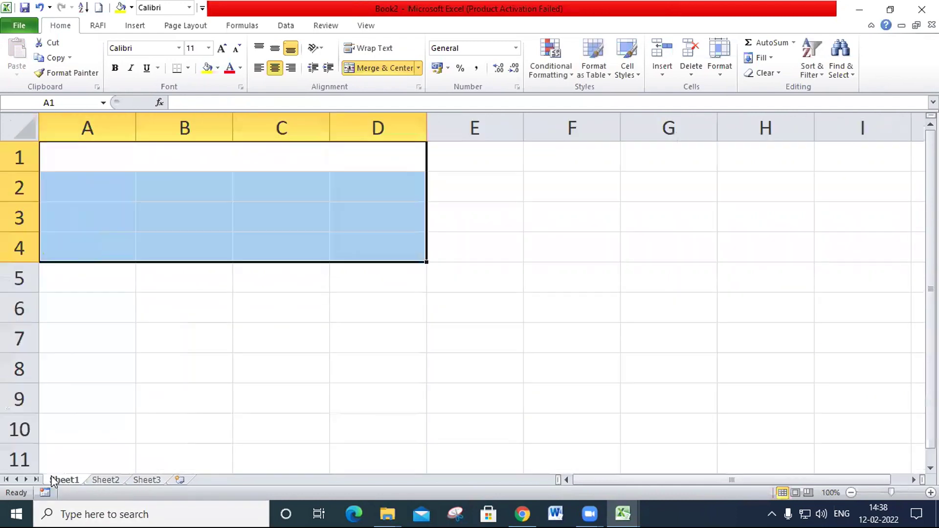
# Group all sheets from Sheet2 and enter the title TSR DEGREE COLLEGE in the merged cell A1.
pyautogui.rightClick(113, 480)
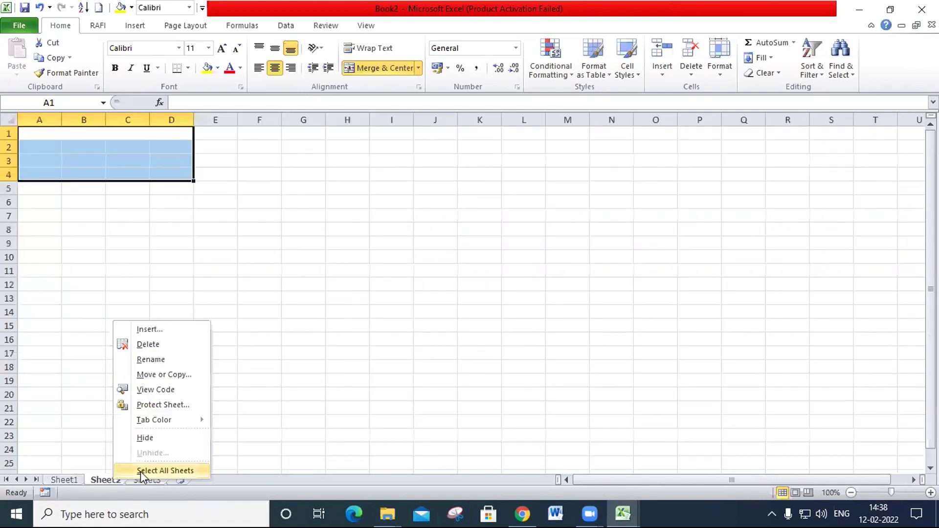
pyautogui.click(140, 471)
pyautogui.click(32, 135)
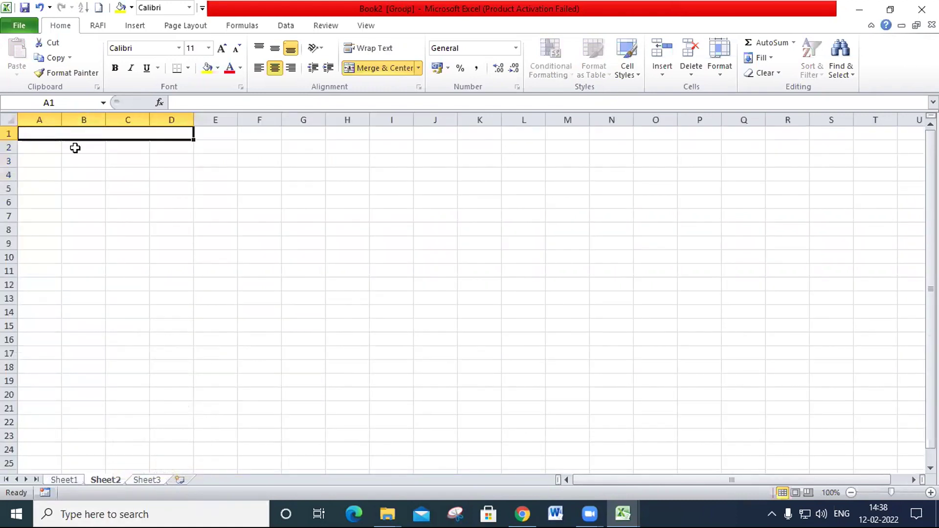
pyautogui.scroll(5, 310, 239)
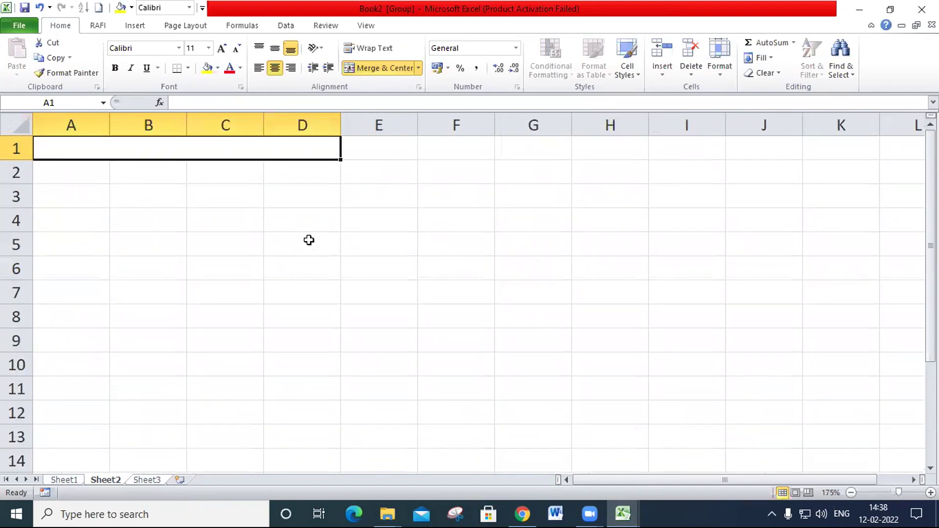
pyautogui.write('TSR D')
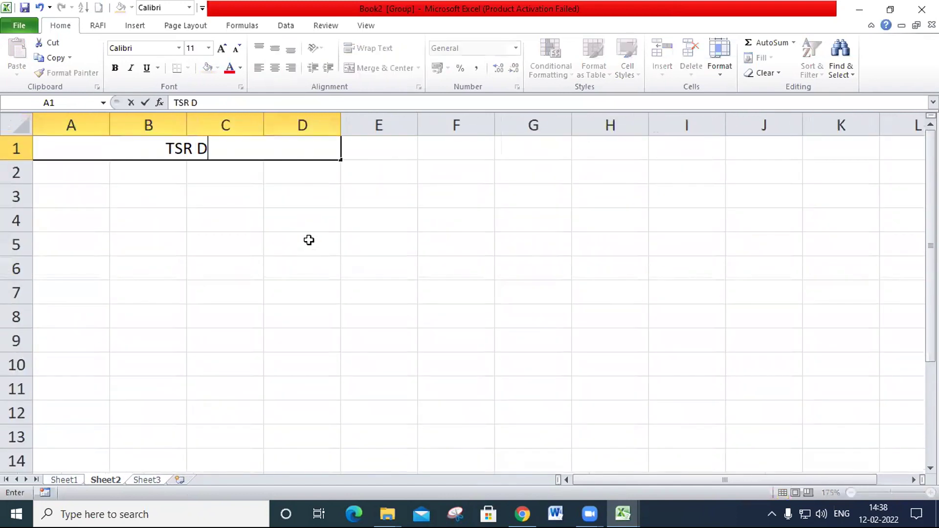
pyautogui.write('EGREE COLLEGE')
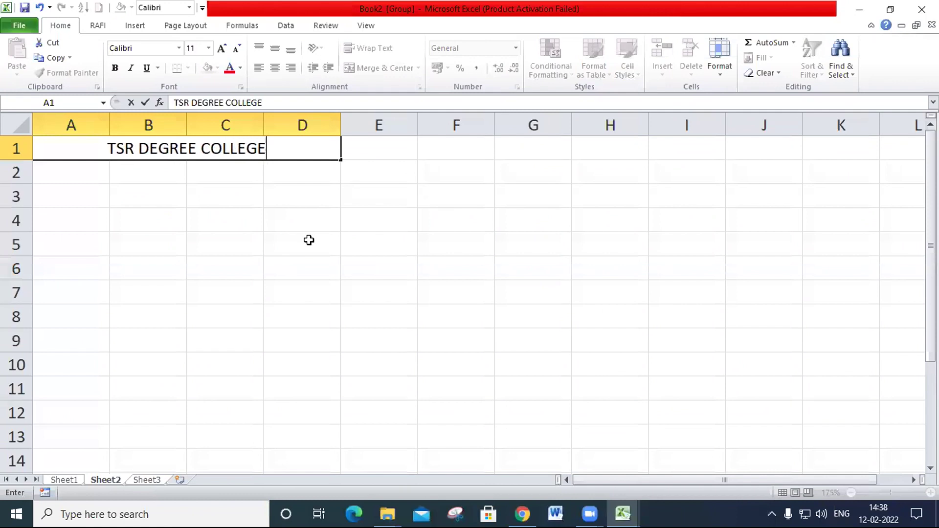
pyautogui.press('Return')
pyautogui.press('Return')
# Enter the labels DATE in A3 and PLACE in A5 on the grouped sheets.
pyautogui.write('DATE')
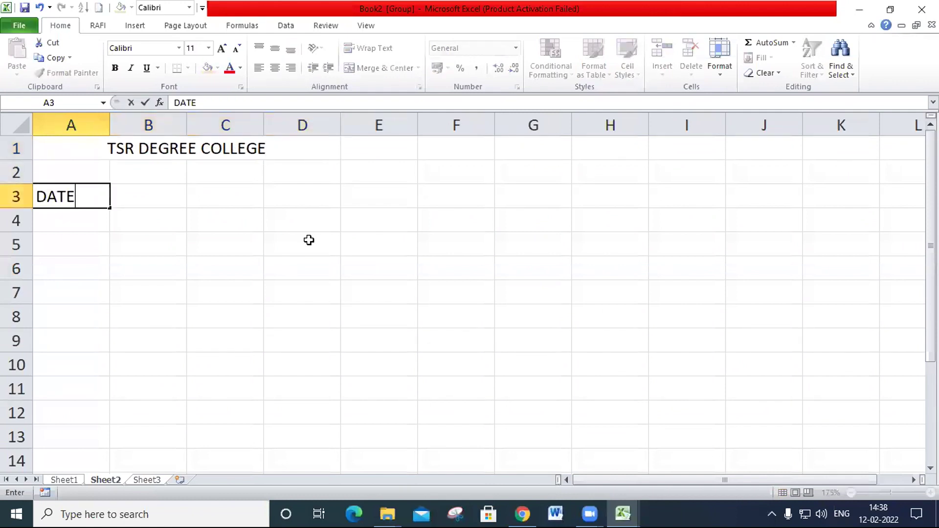
pyautogui.press('Return')
pyautogui.press('Return')
pyautogui.write('PLACE')
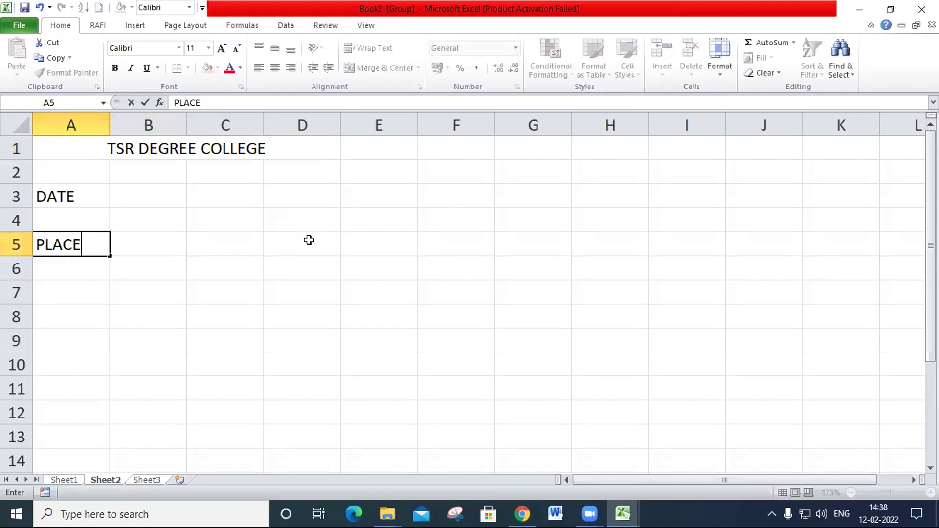
pyautogui.press('Return')
# Apply all borders to the heading block A1:D5 on the grouped sheets.
pyautogui.moveTo(128, 150); pyautogui.dragTo(280, 243)
pyautogui.hotkey('alt', 'h')
pyautogui.press('b')
pyautogui.press('a')
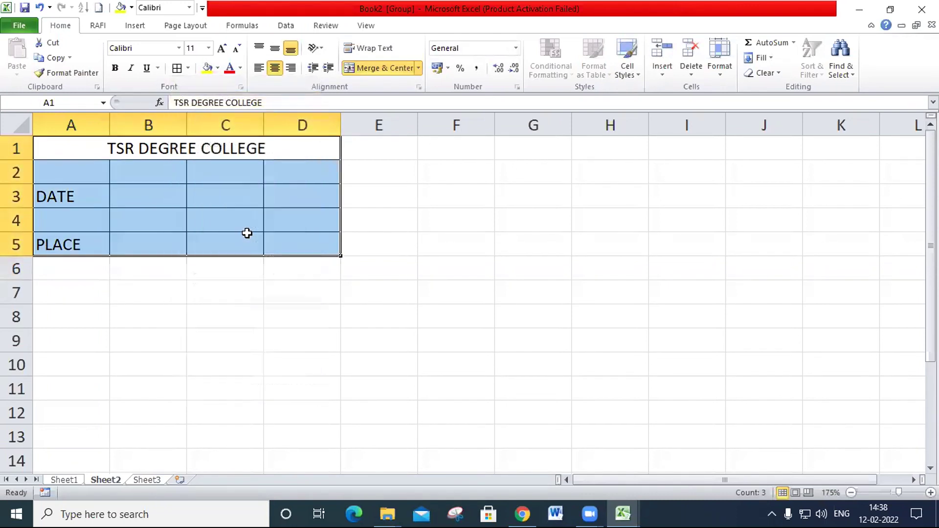
pyautogui.click(193, 340)
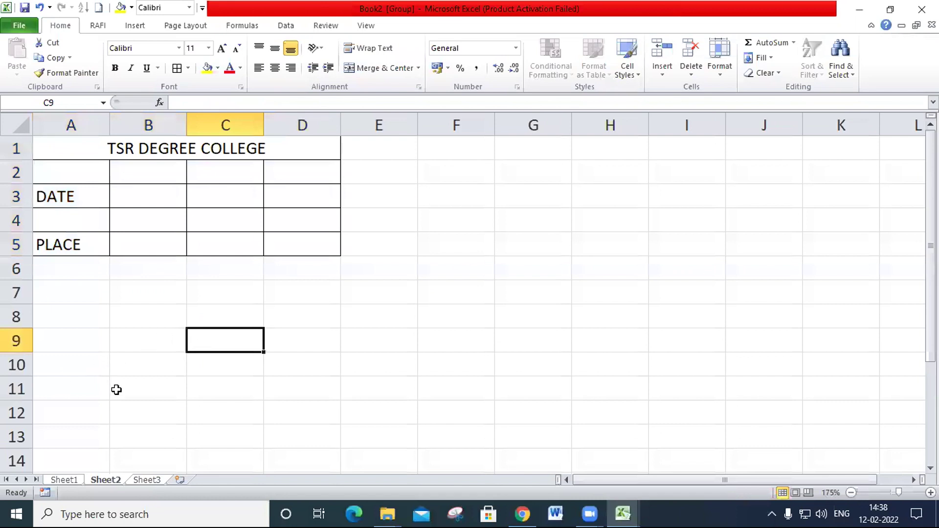
# Examine the shared heading on each of the three sheets and look through the Clear and Fill options.
pyautogui.click(73, 479)
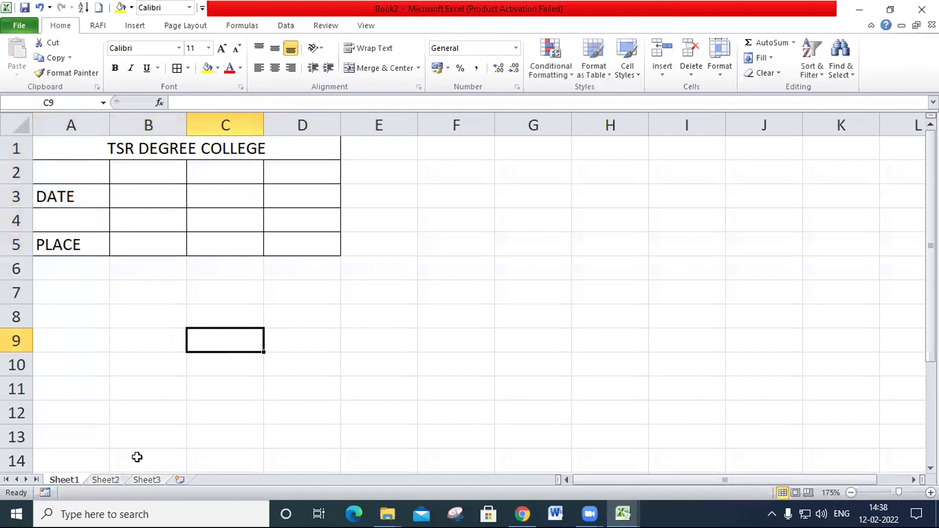
pyautogui.click(153, 481)
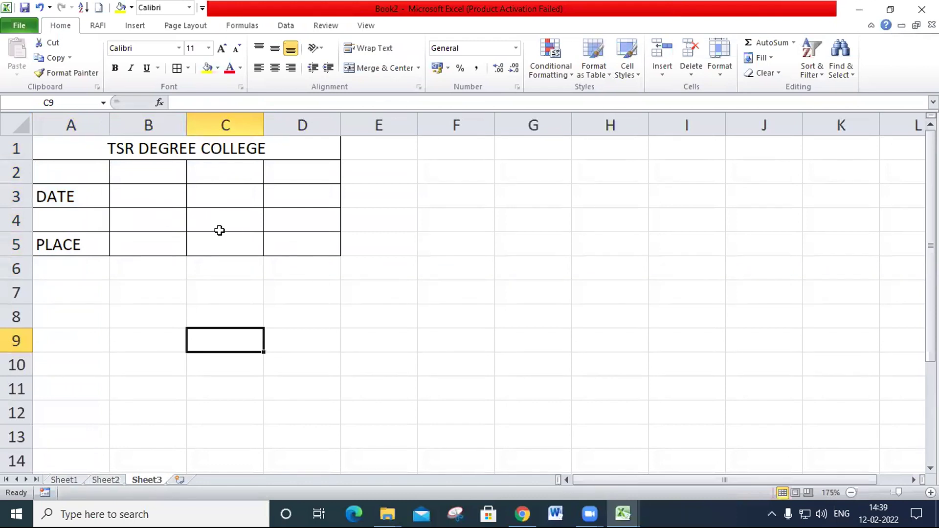
pyautogui.click(66, 480)
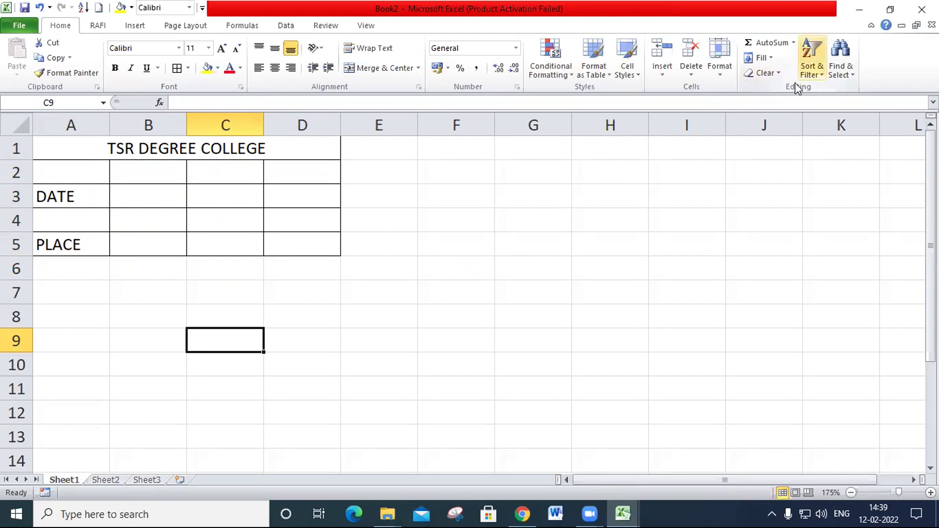
pyautogui.click(768, 73)
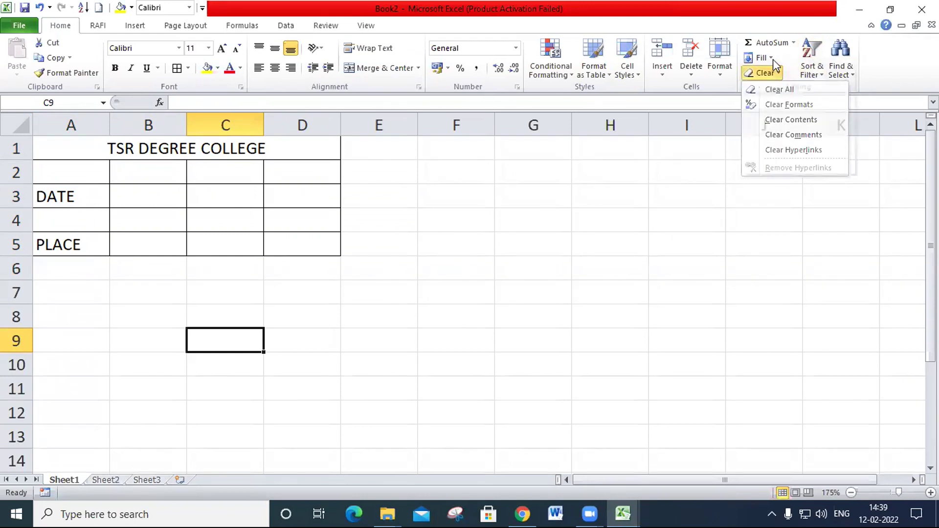
pyautogui.click(771, 57)
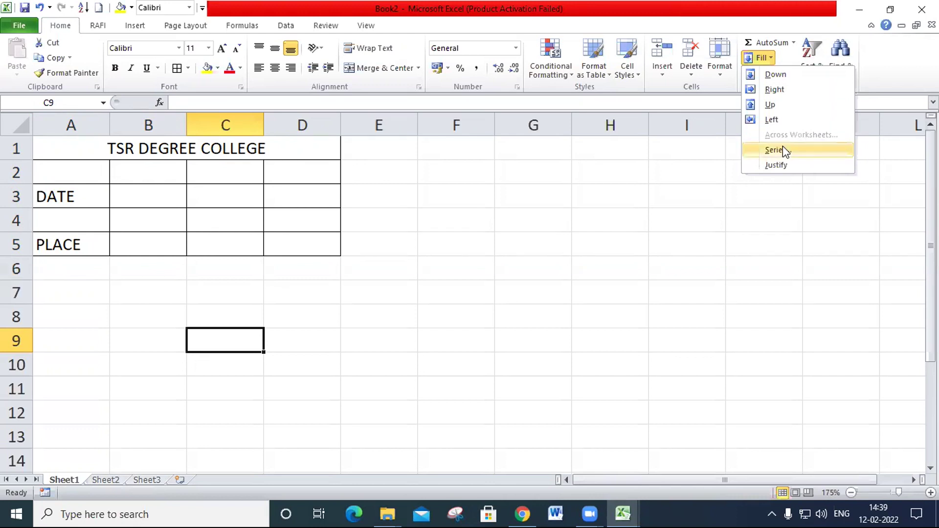
pyautogui.click(139, 481)
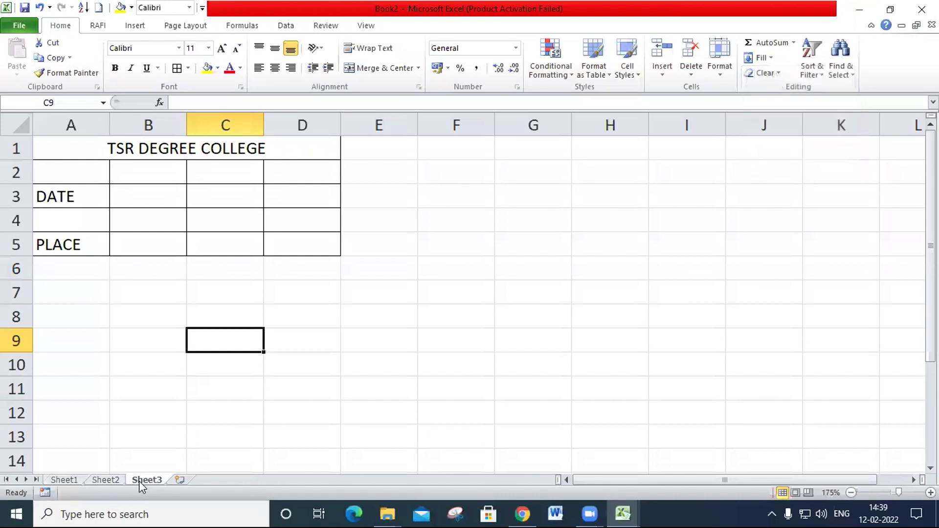
pyautogui.click(114, 481)
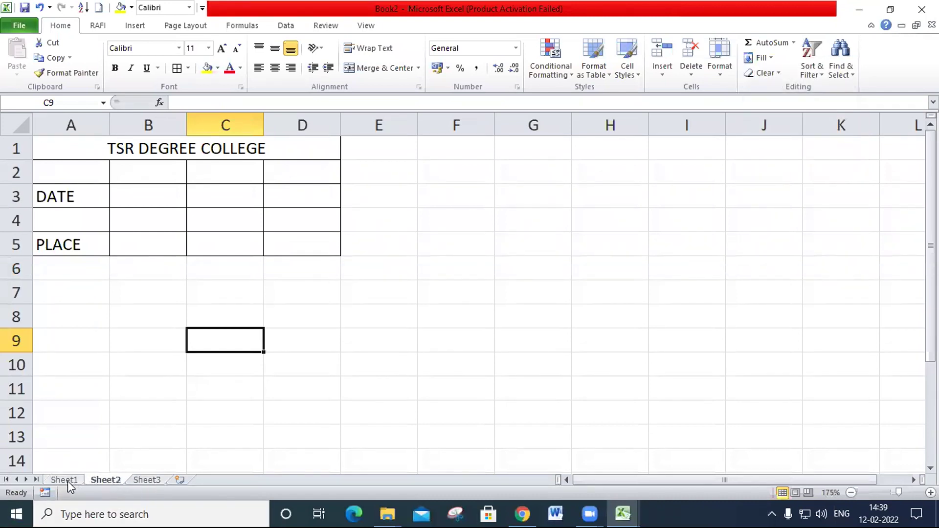
pyautogui.click(67, 480)
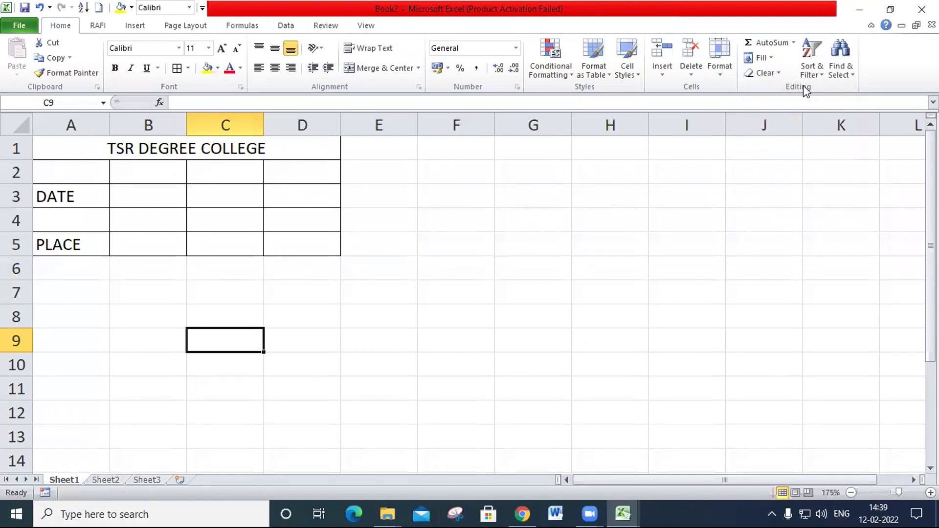
# Group all sheets from Sheet1 and check the Fill options available for the group.
pyautogui.rightClick(70, 480)
pyautogui.click(122, 468)
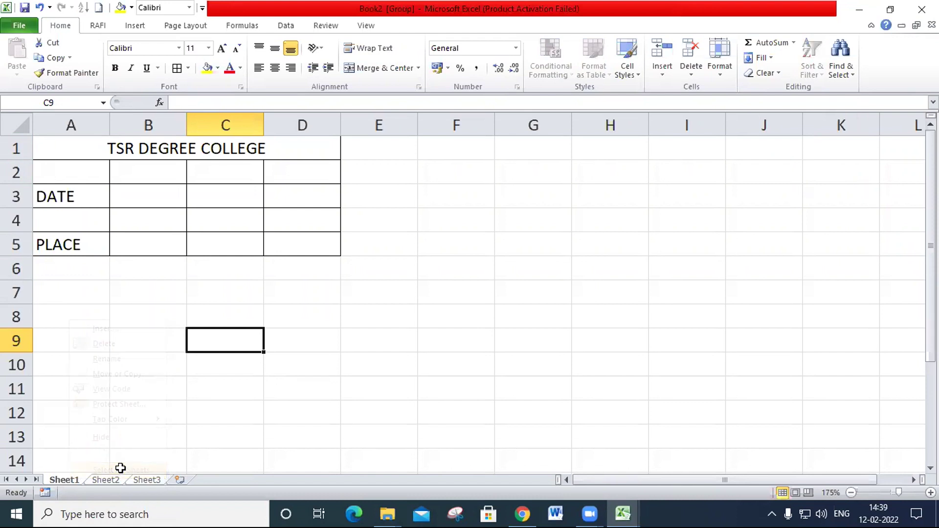
pyautogui.click(769, 60)
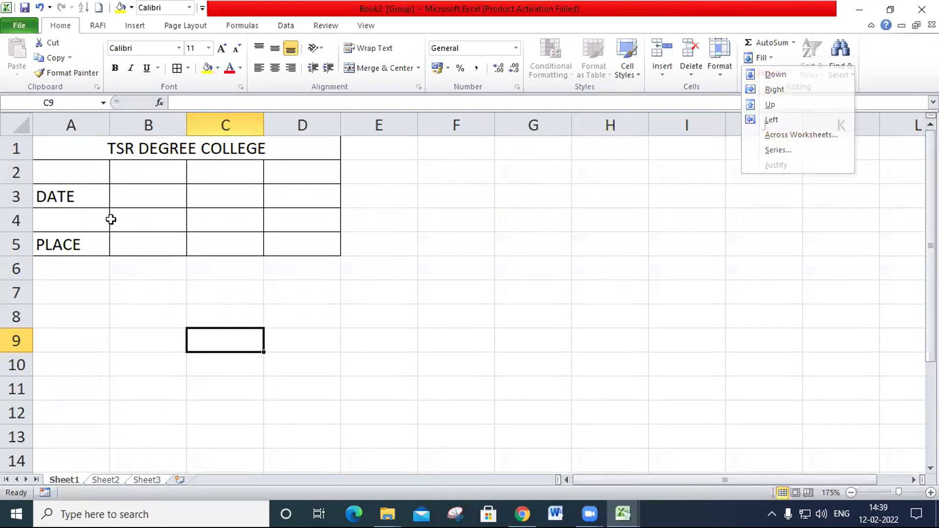
pyautogui.click(216, 272)
# Delete the contents of every cell across the grouped sheets and select the range A2:E7.
pyautogui.click(6, 126)
pyautogui.press('Delete')
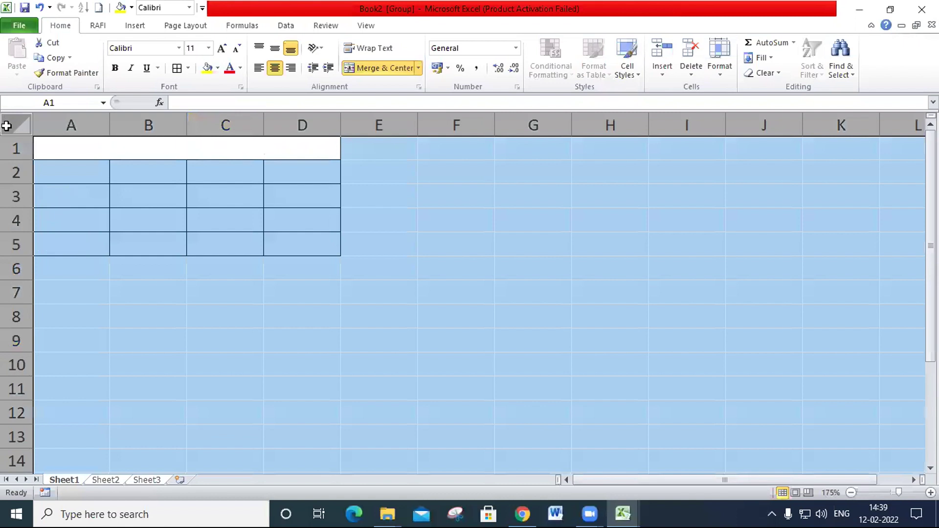
pyautogui.click(313, 307)
pyautogui.moveTo(88, 168); pyautogui.dragTo(364, 292)
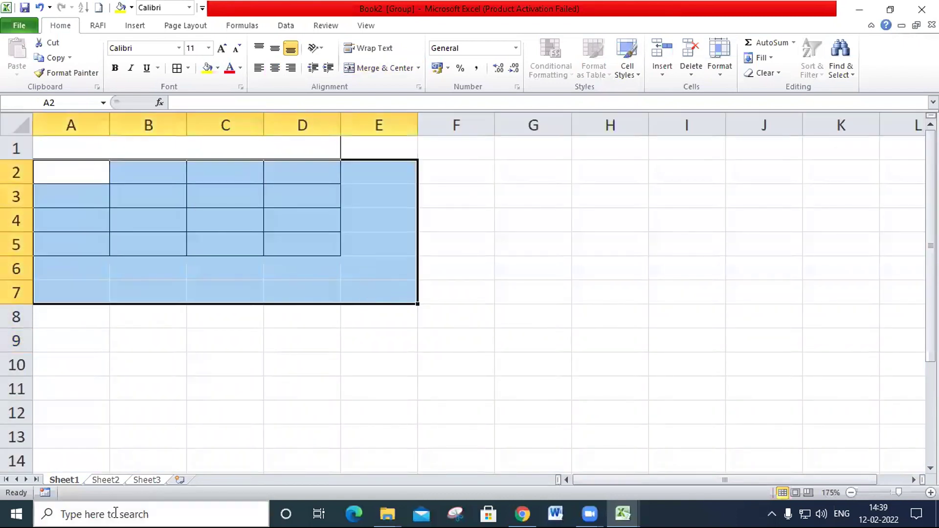
# Ungroup the sheets and return to Sheet1.
pyautogui.rightClick(120, 479)
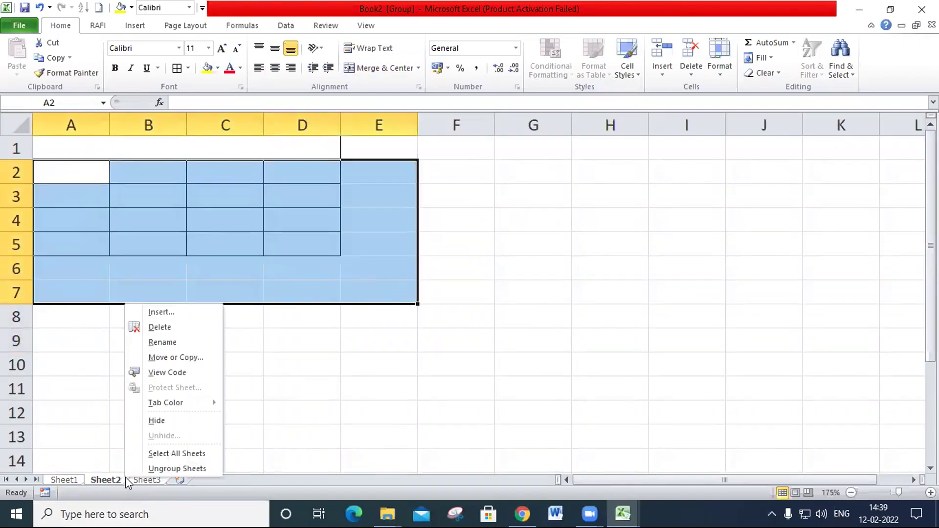
pyautogui.click(199, 469)
pyautogui.click(83, 480)
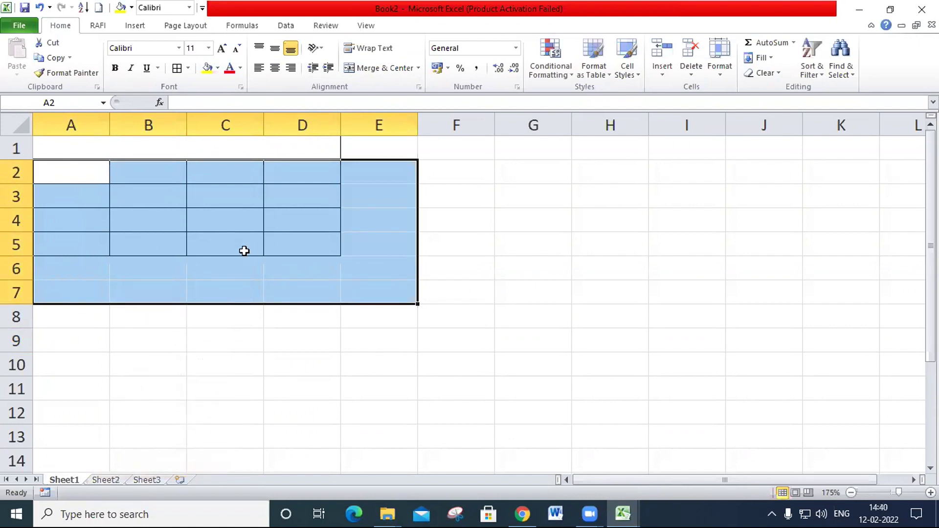
# Fill the range A2:E7 on Sheet1 with random numbers using =RANDBETWEEN(1,100).
pyautogui.write('=RAN')
pyautogui.press('Down')
pyautogui.press('Tab')
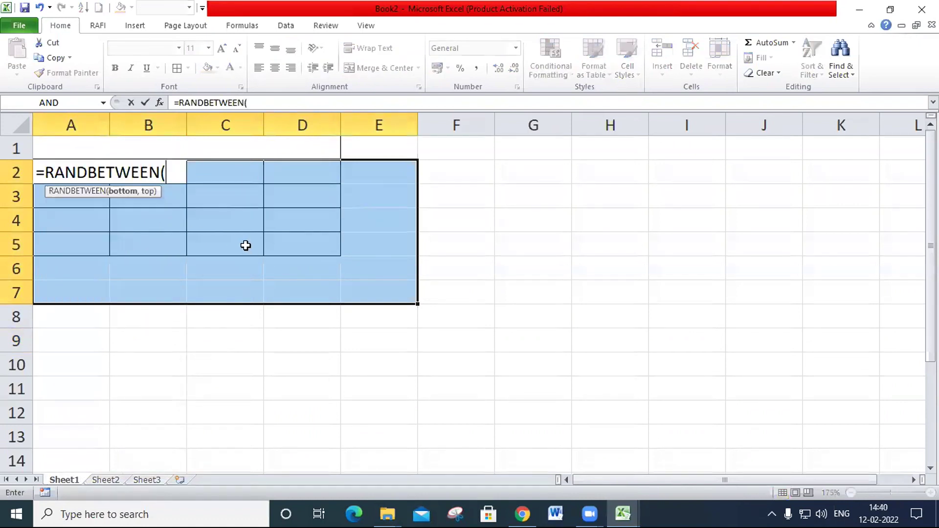
pyautogui.write('1,100')
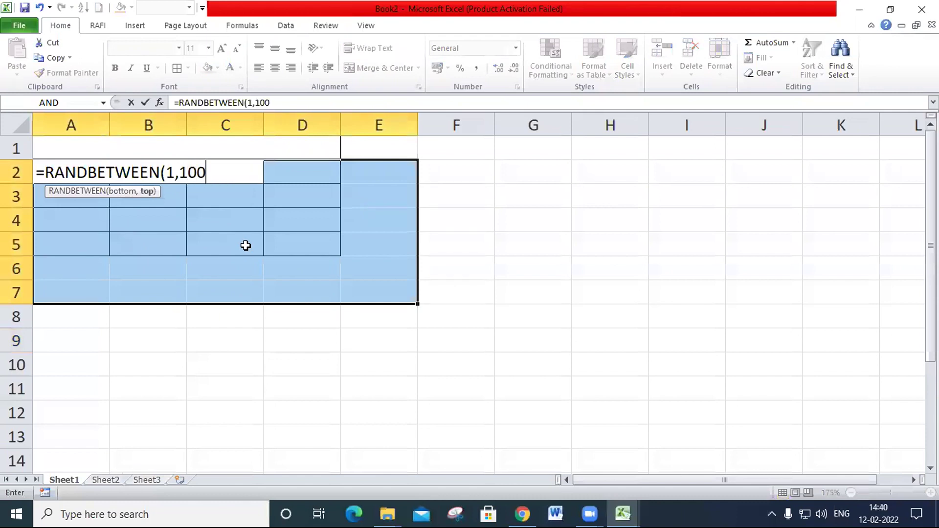
pyautogui.hotkey('ctrl', 'Return')
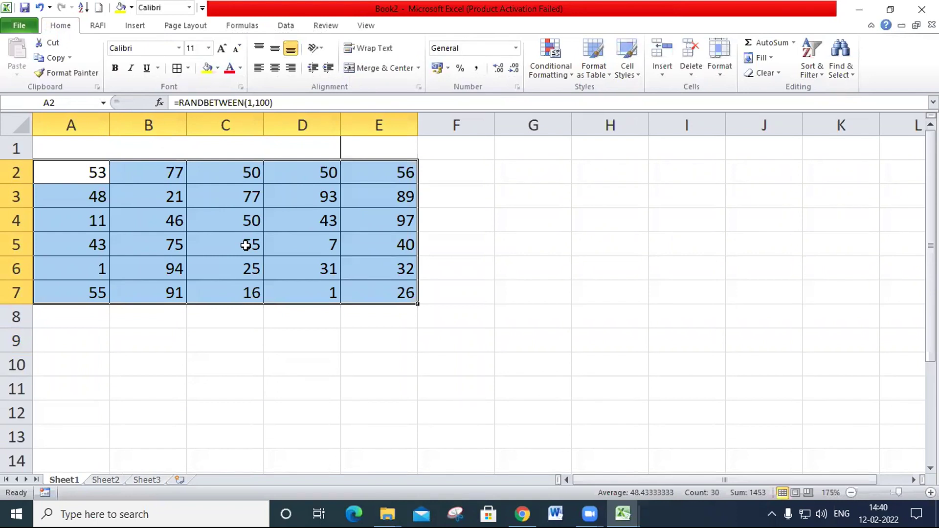
# Apply all borders to the range A2:E7.
pyautogui.hotkey('ctrl', 'c')
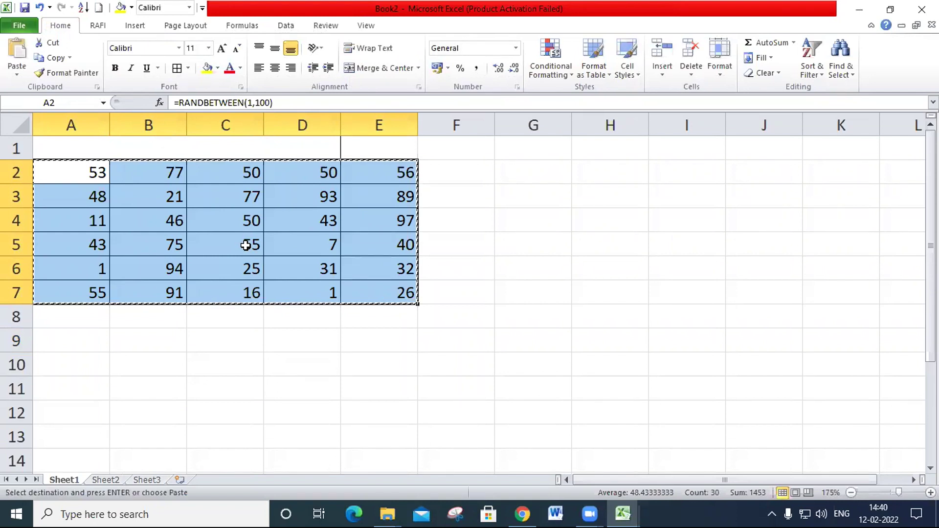
pyautogui.hotkey('alt', 'h')
pyautogui.press('b')
pyautogui.press('a')
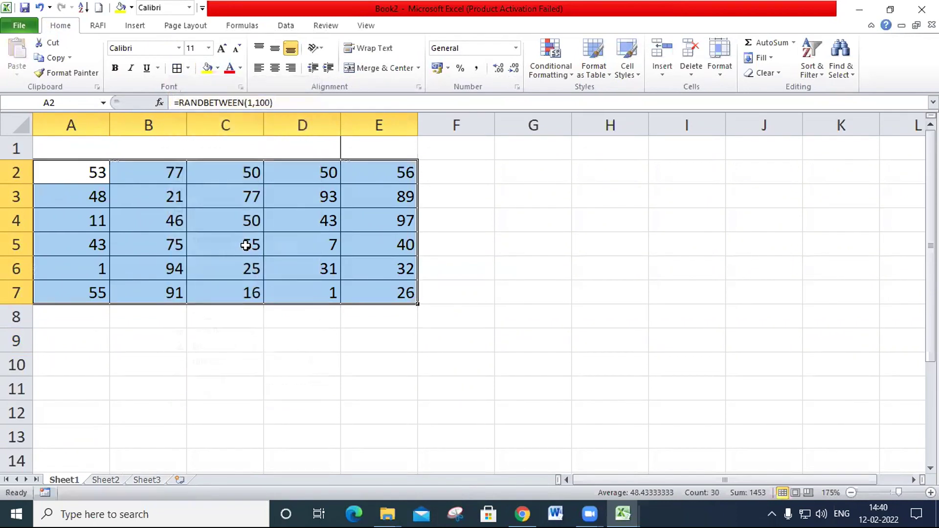
# Replace the random number formulas in A2:E7 with their static values by copying and pasting values in place.
pyautogui.press('alt')
pyautogui.press('alt')
pyautogui.hotkey('ctrl', 'c')
pyautogui.hotkey('alt', 'h')
pyautogui.press('v')
pyautogui.press('v')
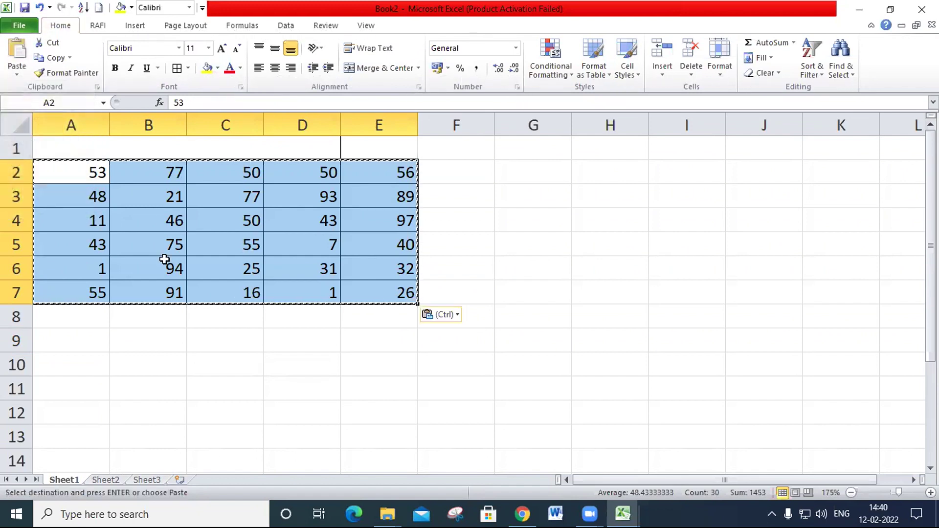
pyautogui.click(280, 457)
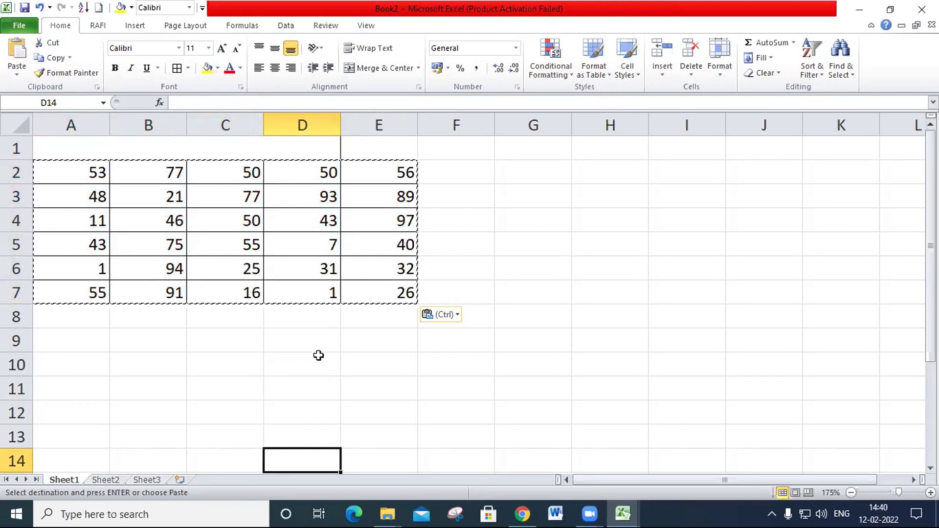
pyautogui.press('Escape')
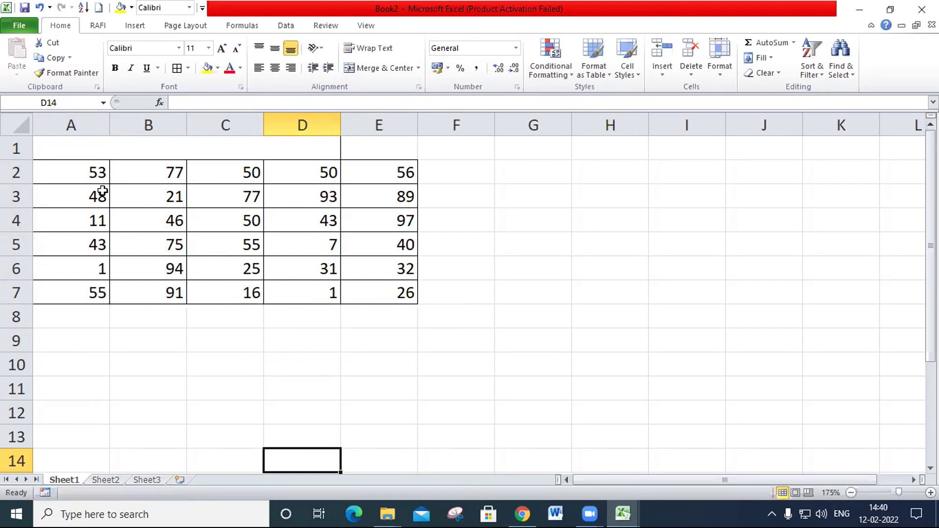
# Fill B3:B6 with yellow and format the numbers in C3:E6 in red at font size 12.
pyautogui.moveTo(120, 200); pyautogui.dragTo(151, 267)
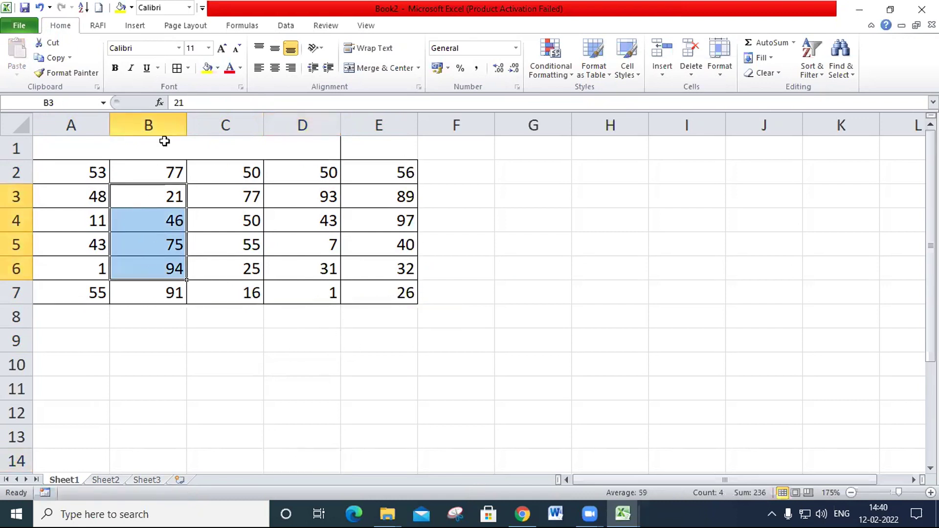
pyautogui.click(207, 68)
pyautogui.moveTo(260, 191); pyautogui.dragTo(391, 269)
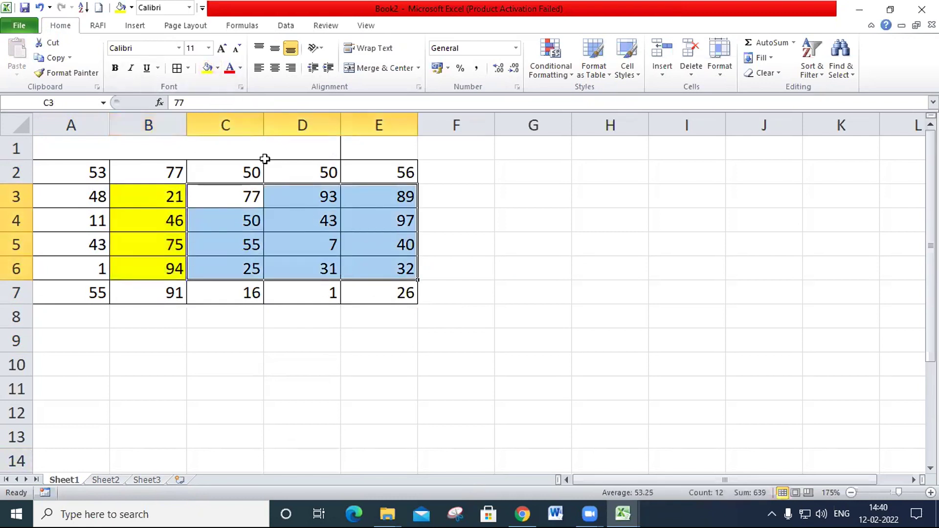
pyautogui.click(222, 48)
pyautogui.click(229, 68)
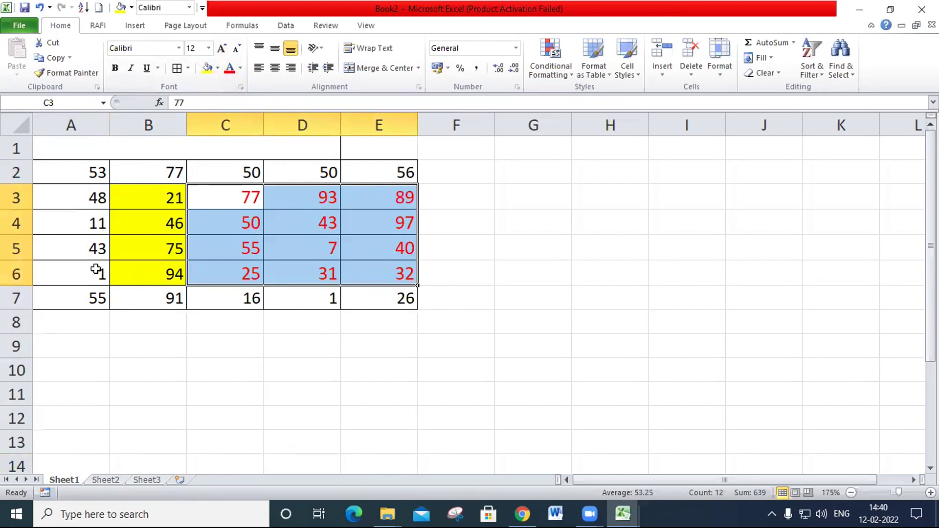
pyautogui.click(307, 313)
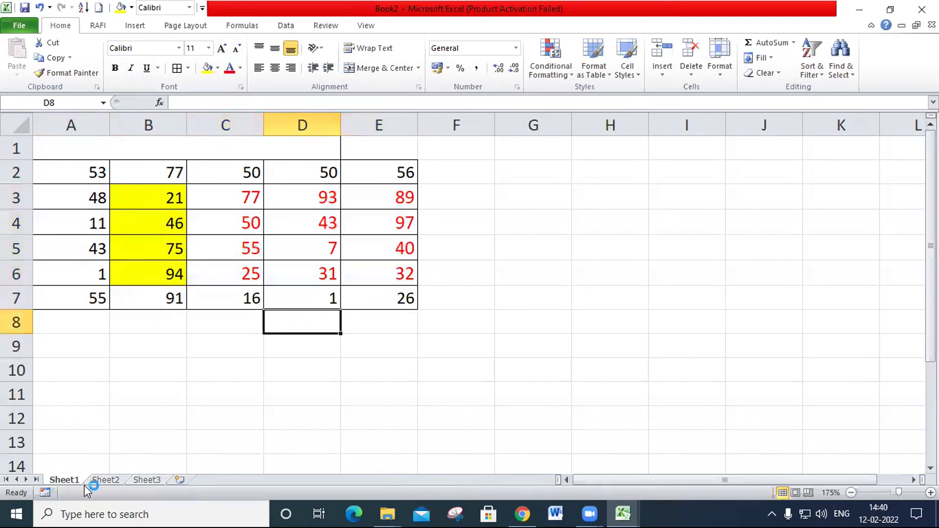
# Clear the formats from all cells of Sheet2.
pyautogui.click(103, 479)
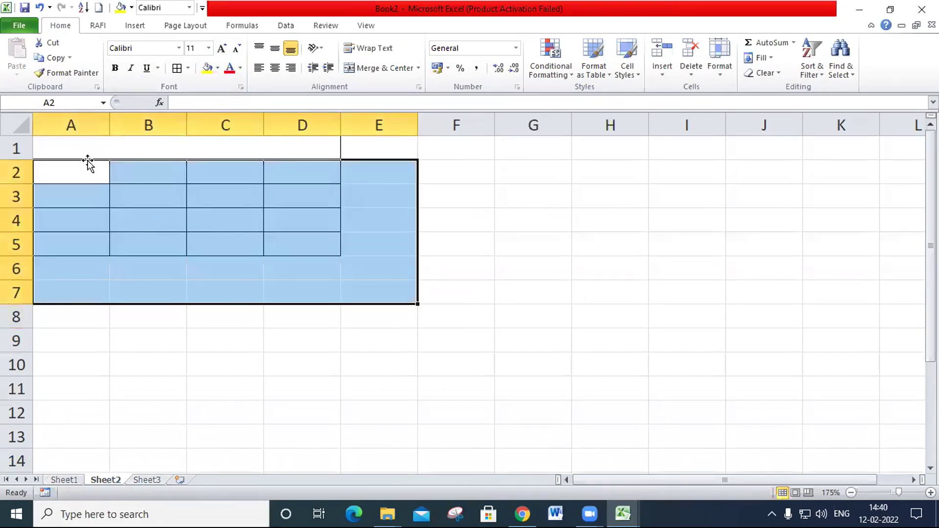
pyautogui.click(18, 124)
pyautogui.click(761, 73)
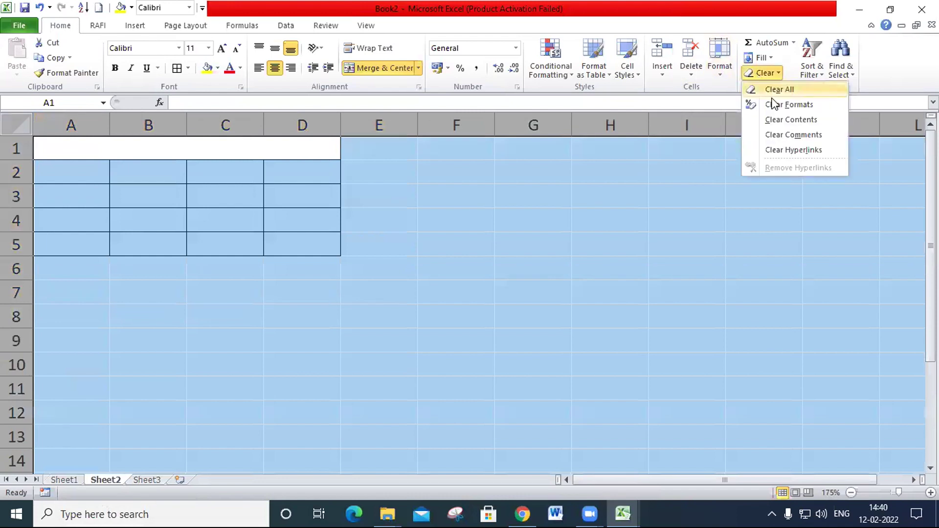
pyautogui.click(774, 102)
# Clear the formats from all cells of Sheet3, check Sheet2 and Sheet3, and return to Sheet1.
pyautogui.click(152, 482)
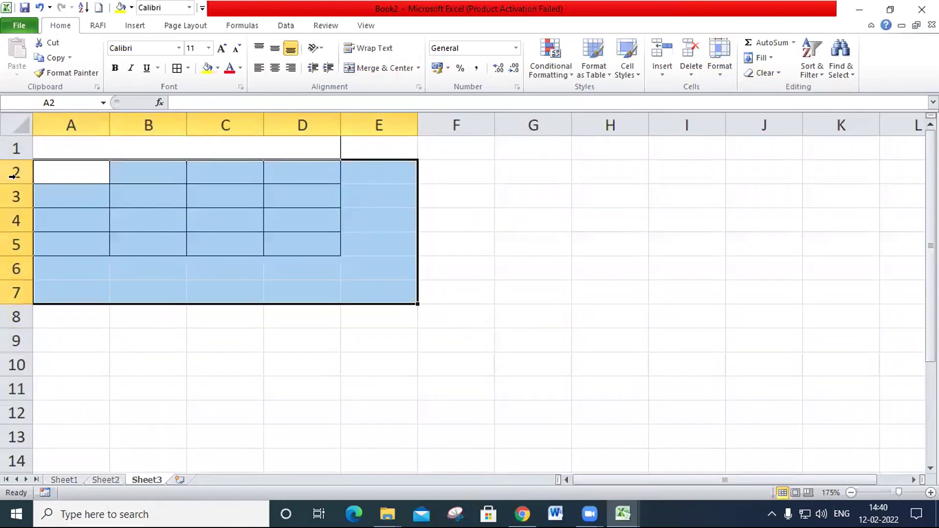
pyautogui.click(19, 124)
pyautogui.click(760, 73)
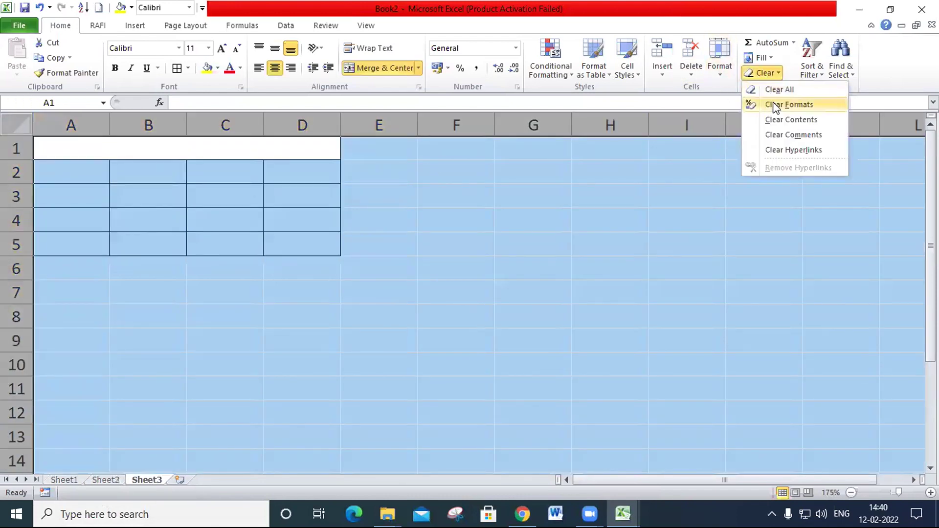
pyautogui.click(777, 102)
pyautogui.click(225, 316)
pyautogui.click(103, 481)
pyautogui.click(136, 481)
pyautogui.click(63, 480)
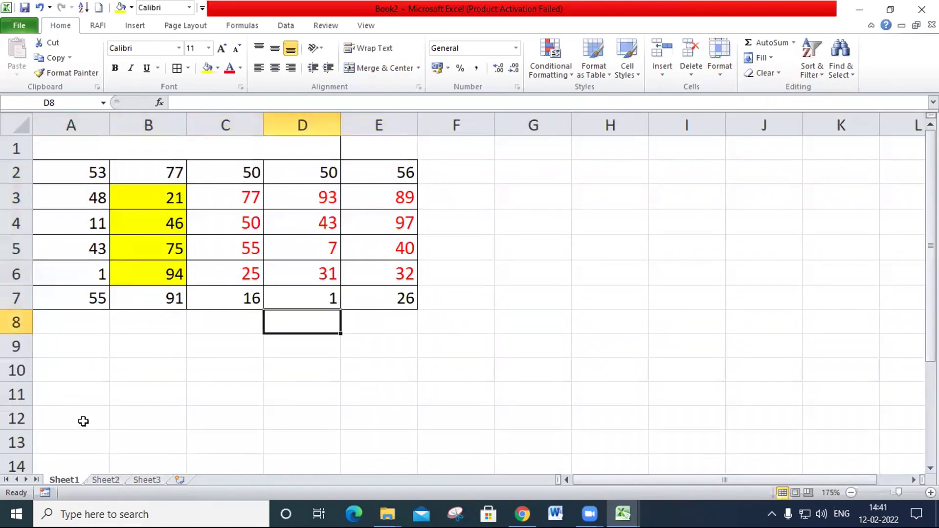
# Select all cells of Sheet1, group all sheets and fill only the Contents across the worksheets.
pyautogui.click(16, 125)
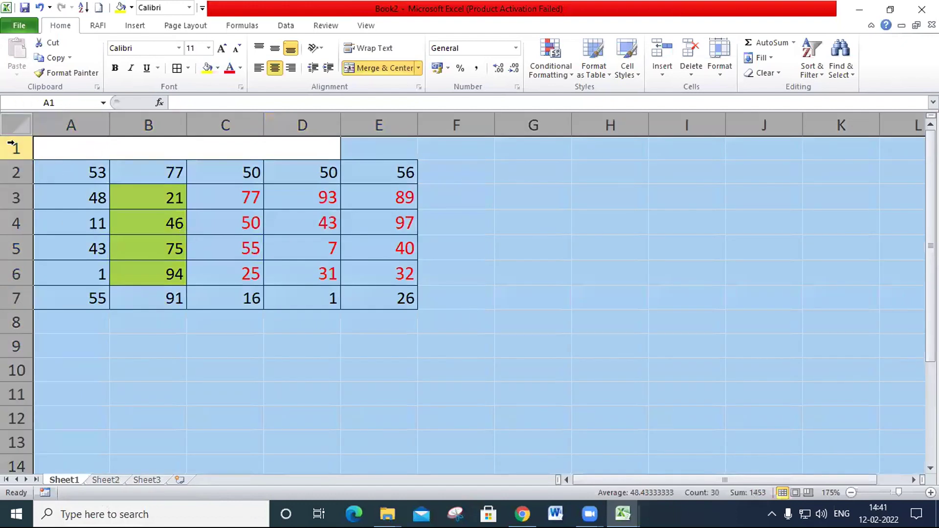
pyautogui.rightClick(76, 480)
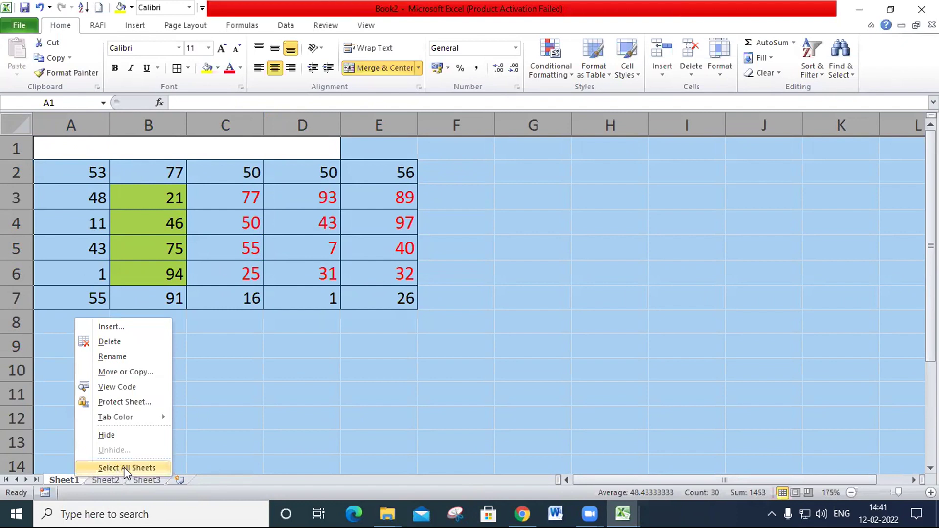
pyautogui.click(125, 468)
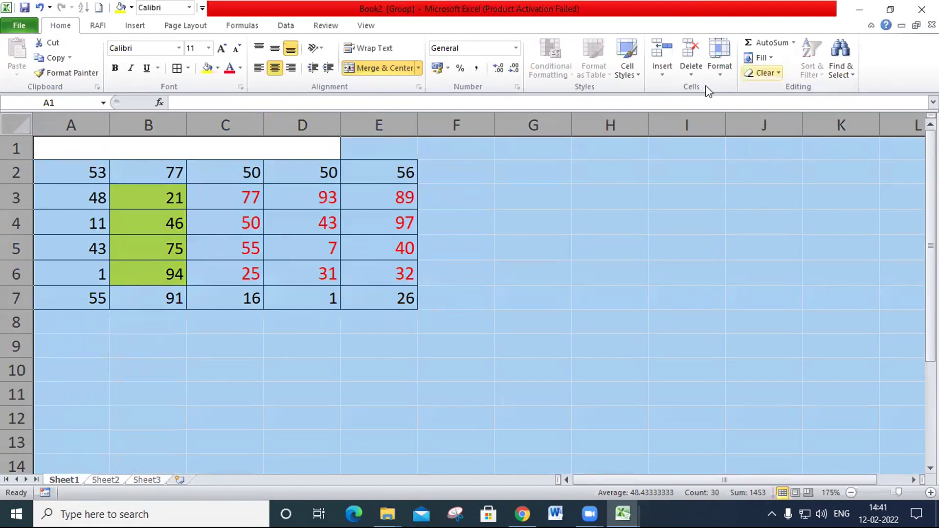
pyautogui.click(763, 58)
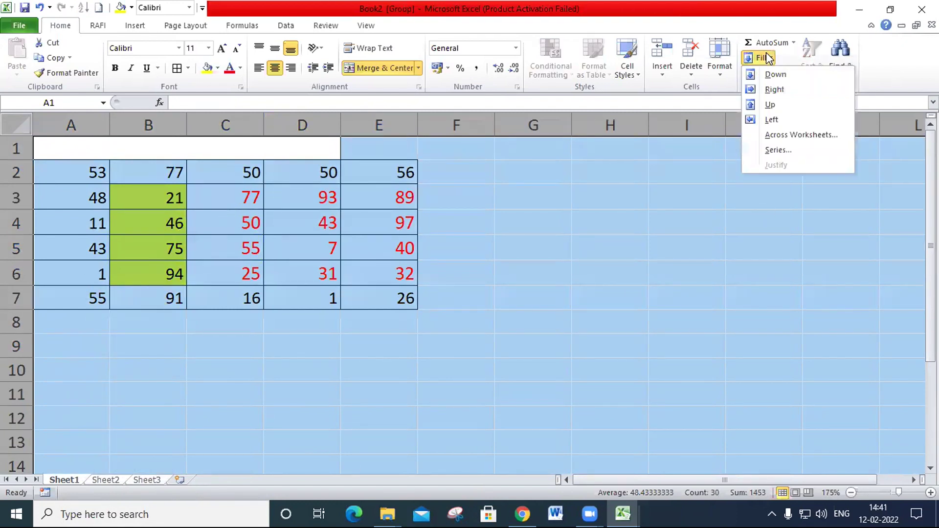
pyautogui.click(805, 136)
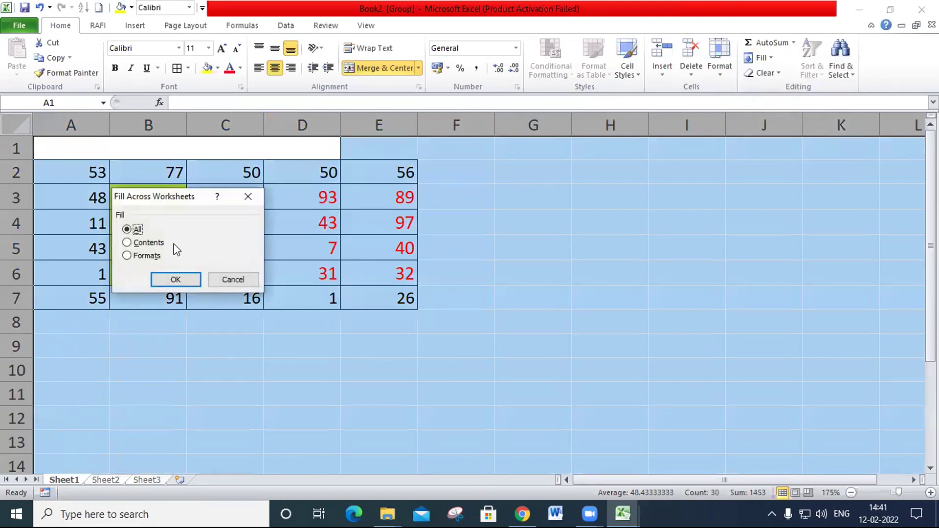
pyautogui.moveTo(185, 199); pyautogui.dragTo(633, 161)
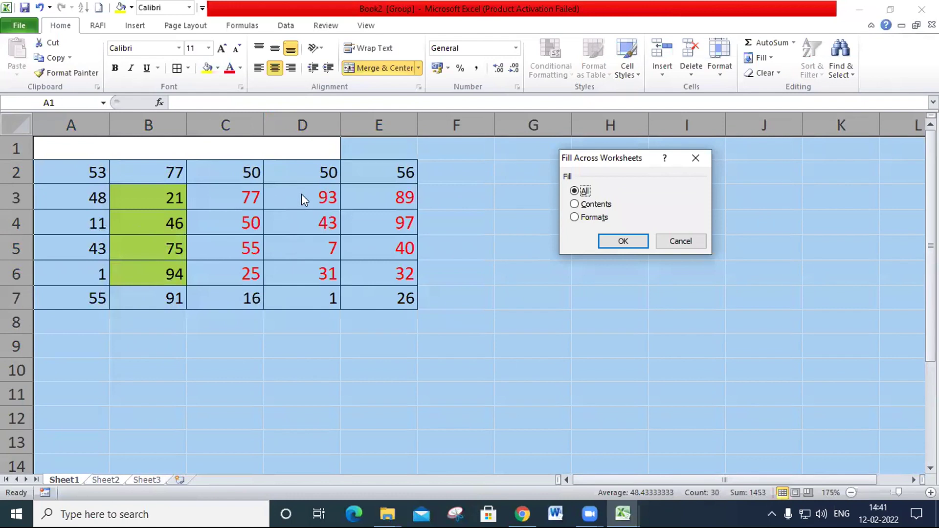
pyautogui.click(598, 204)
pyautogui.click(624, 242)
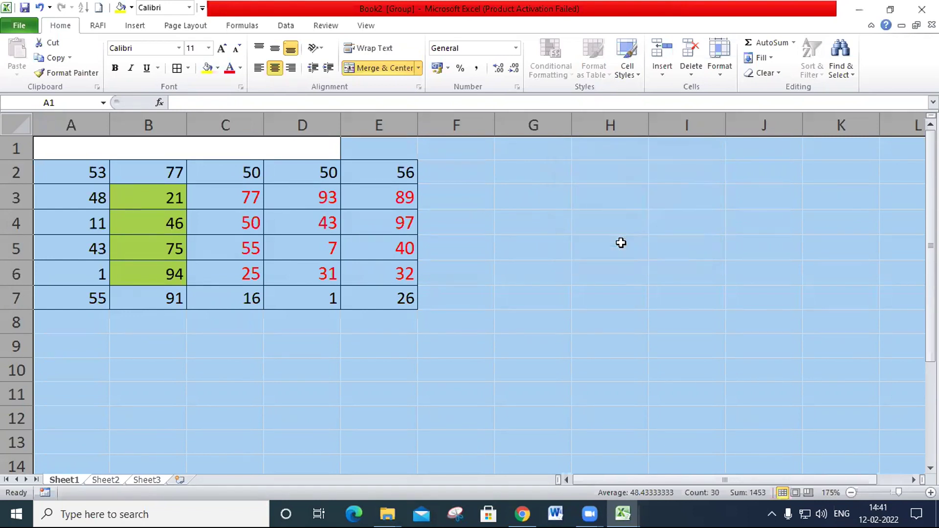
# Ungroup the sheets and examine what the fill copied to Sheet2 and Sheet3.
pyautogui.rightClick(103, 482)
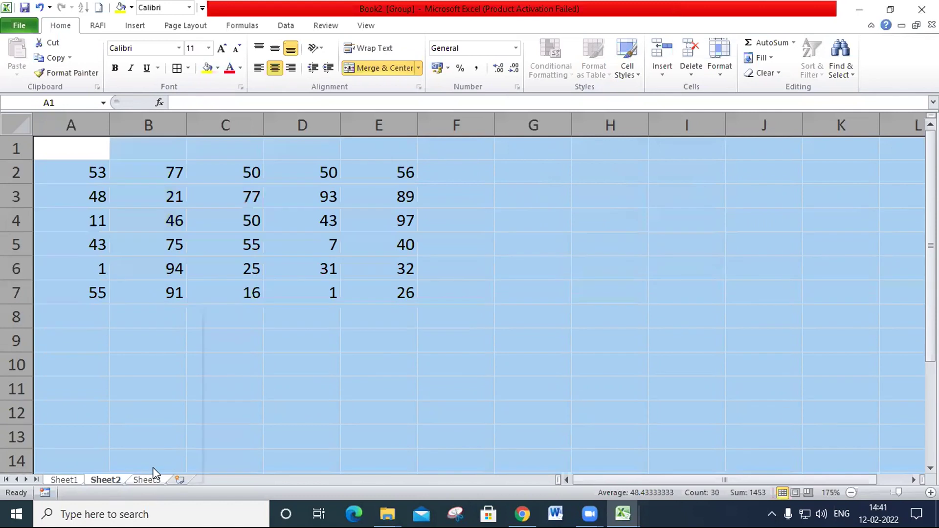
pyautogui.click(152, 472)
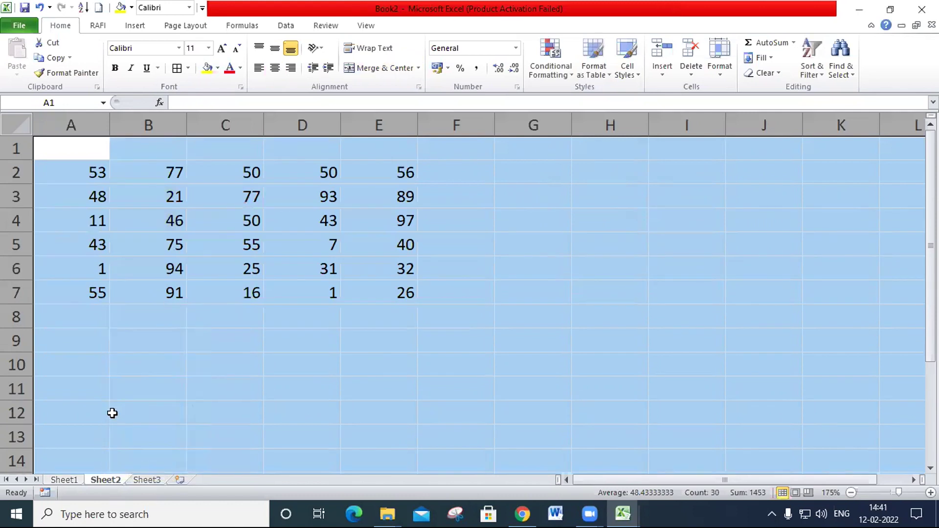
pyautogui.click(137, 221)
pyautogui.click(321, 259)
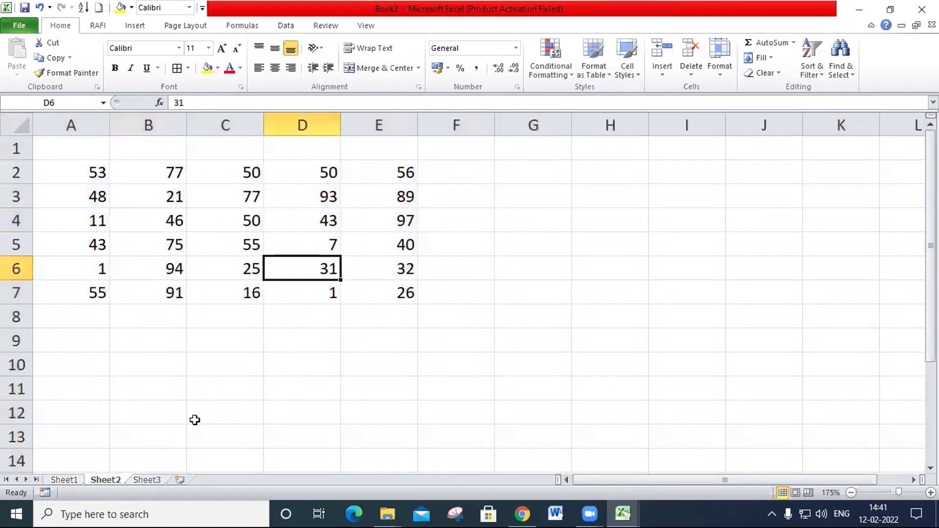
pyautogui.click(148, 480)
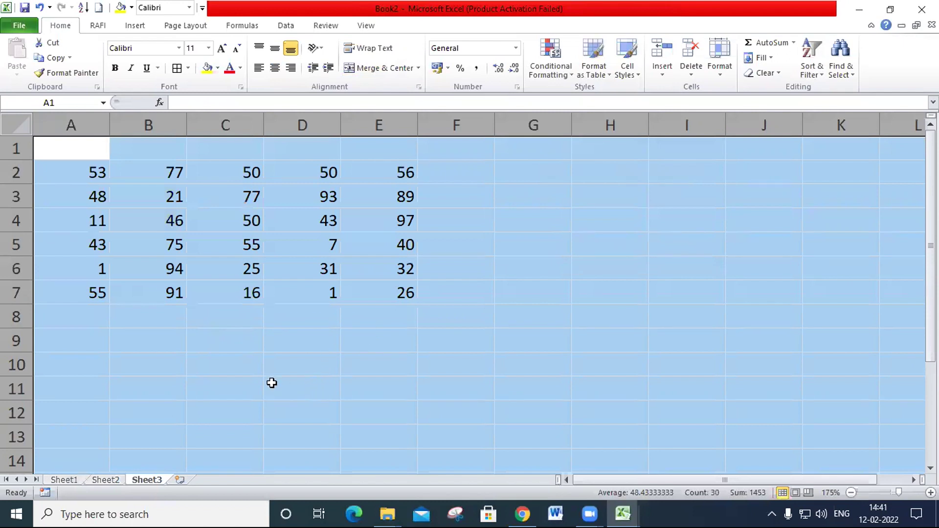
pyautogui.click(229, 345)
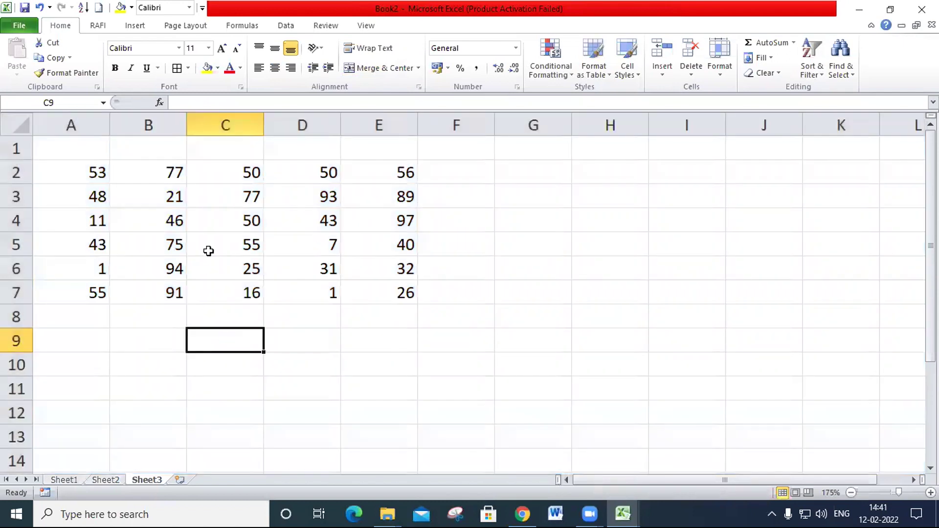
# Undo the contents fill across worksheets and check Sheet2 and Sheet3.
pyautogui.click(123, 479)
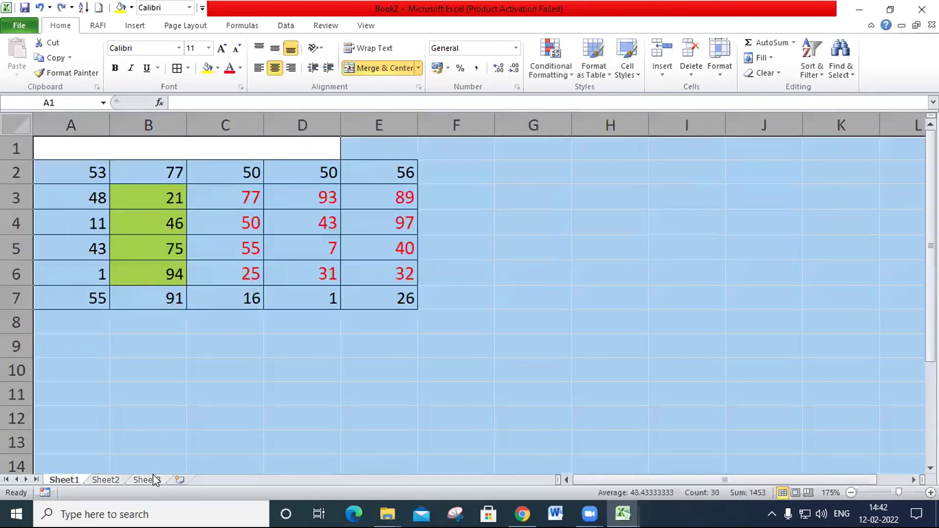
pyautogui.click(107, 480)
pyautogui.click(139, 477)
pyautogui.click(114, 480)
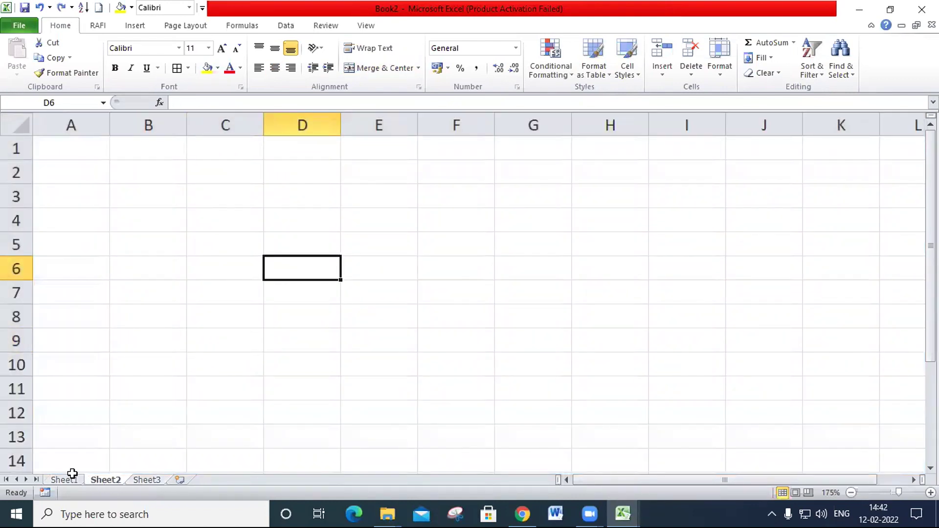
# Select all cells of Sheet1, group all sheets and fill only the Formats across the worksheets.
pyautogui.click(70, 478)
pyautogui.rightClick(76, 478)
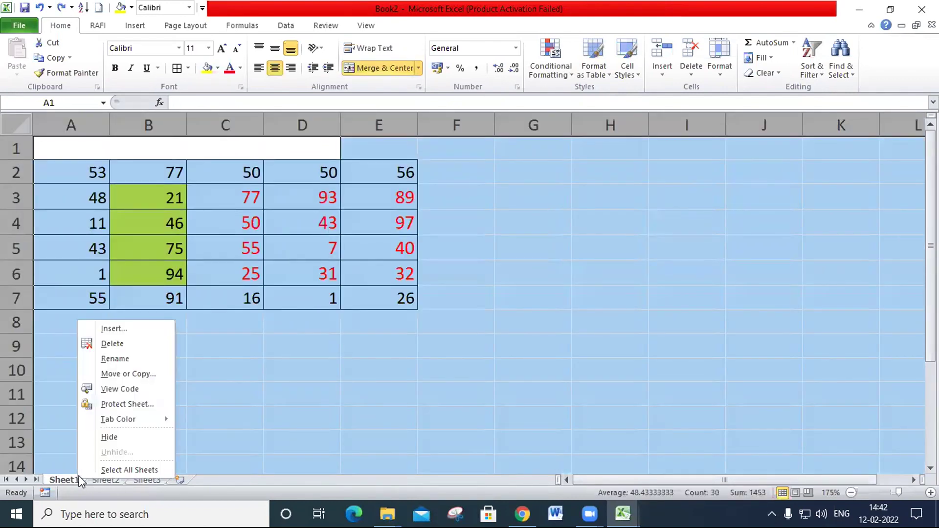
pyautogui.click(16, 121)
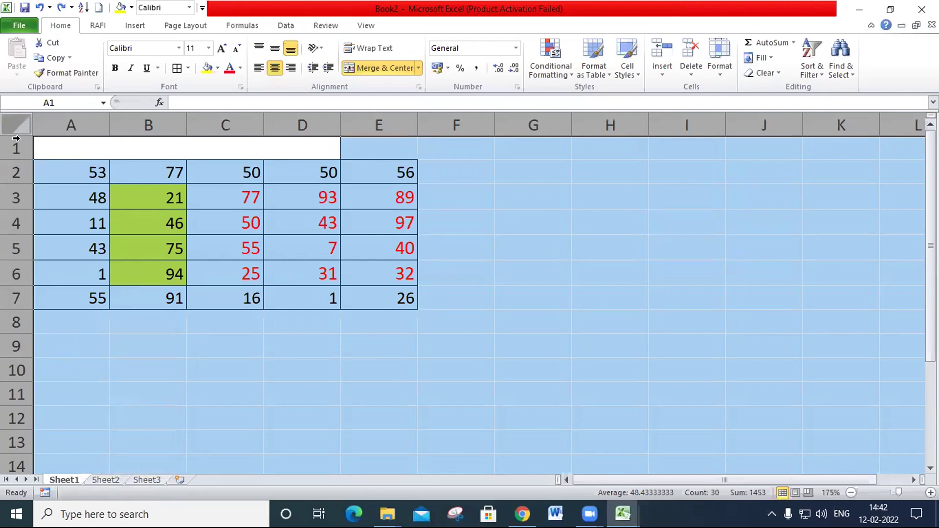
pyautogui.rightClick(64, 480)
pyautogui.click(99, 470)
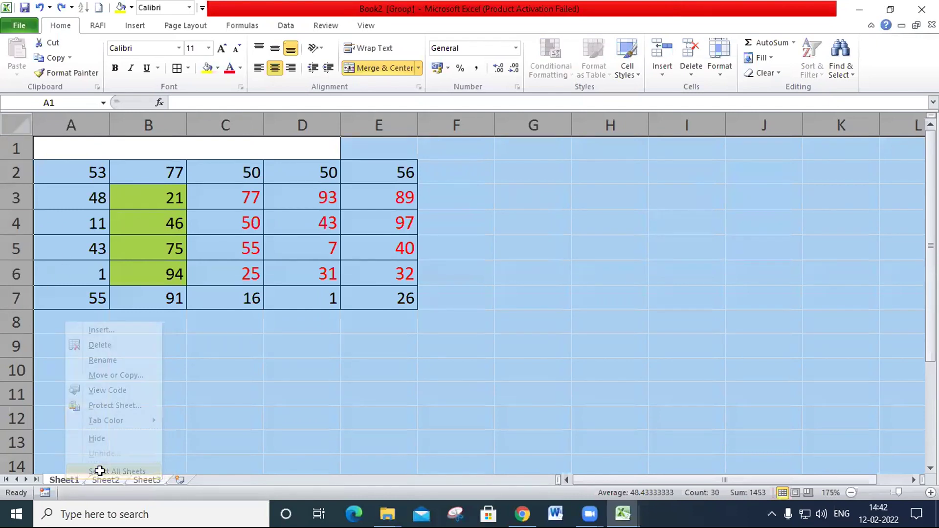
pyautogui.click(761, 69)
pyautogui.click(762, 58)
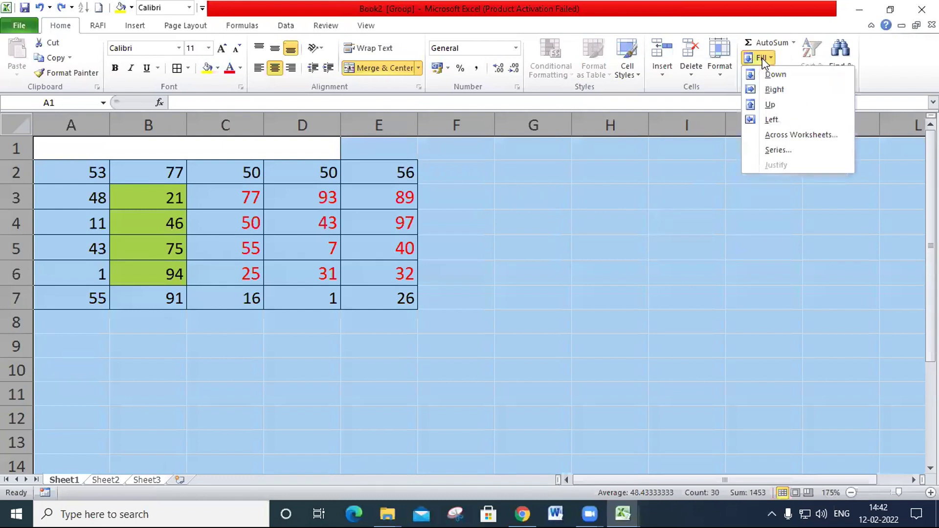
pyautogui.click(788, 135)
pyautogui.click(597, 218)
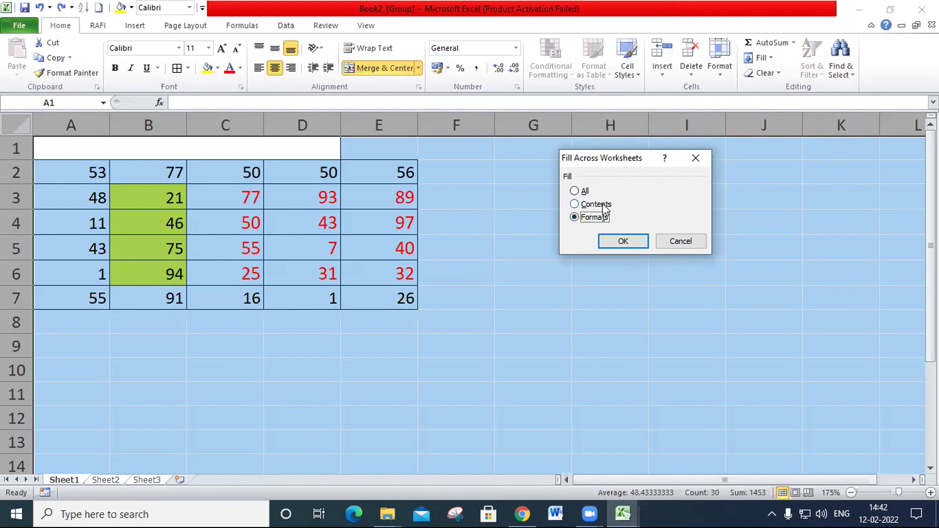
pyautogui.click(605, 209)
pyautogui.click(594, 218)
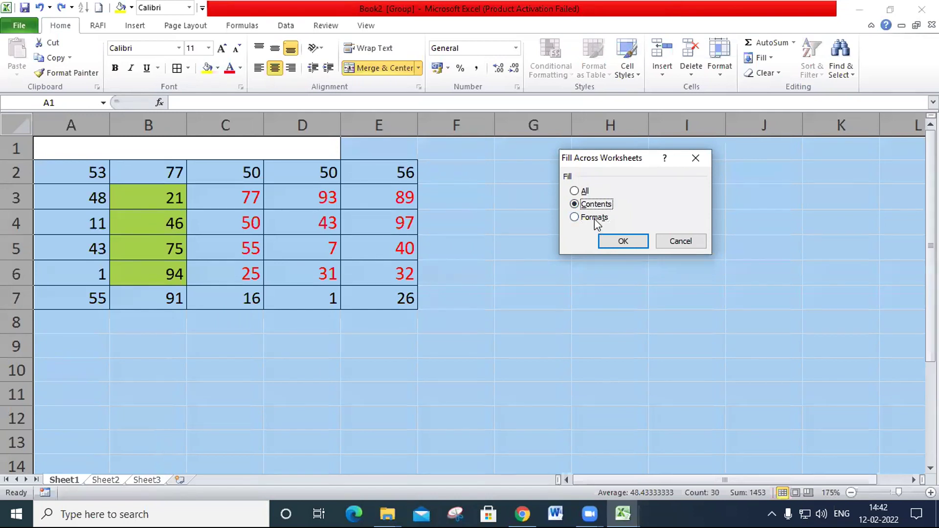
pyautogui.click(620, 246)
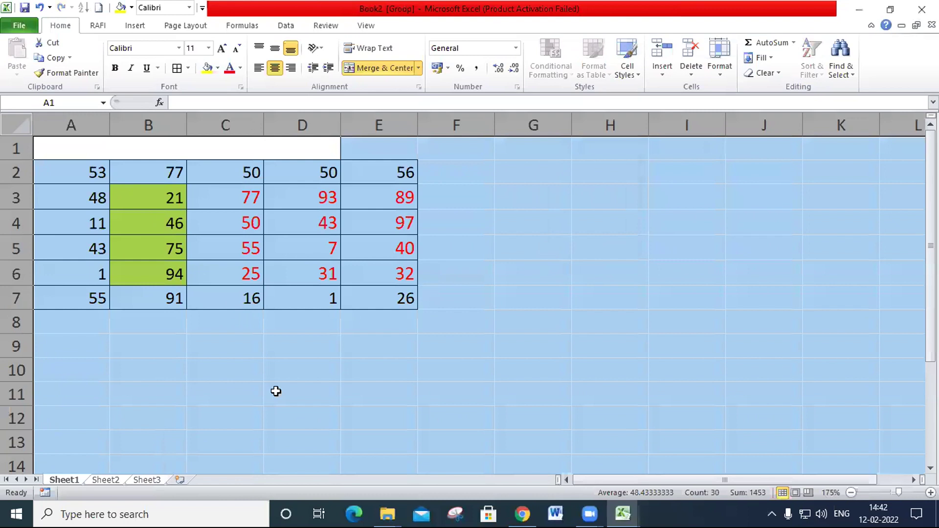
# Check the filled formats on Sheet2 and Sheet3, test cell D4 of Sheet3 with the value 6 and undo that entry.
pyautogui.click(118, 481)
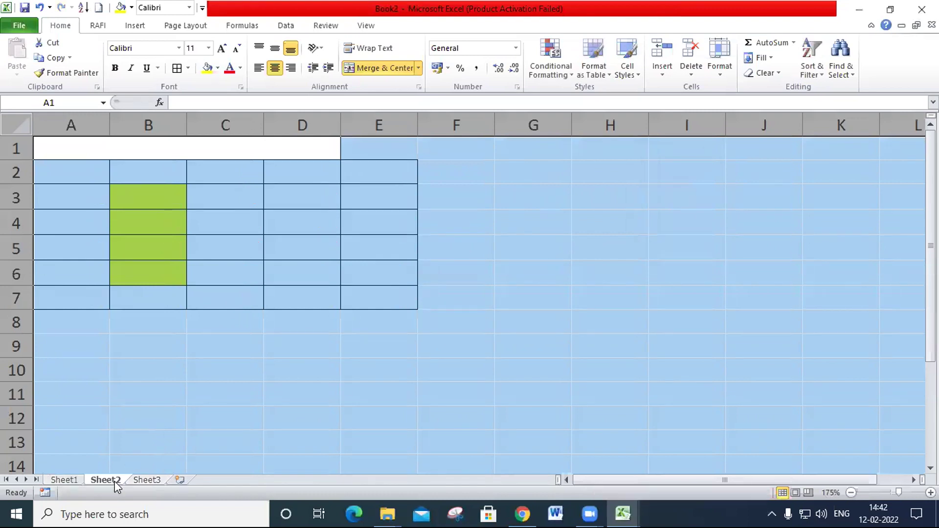
pyautogui.click(140, 480)
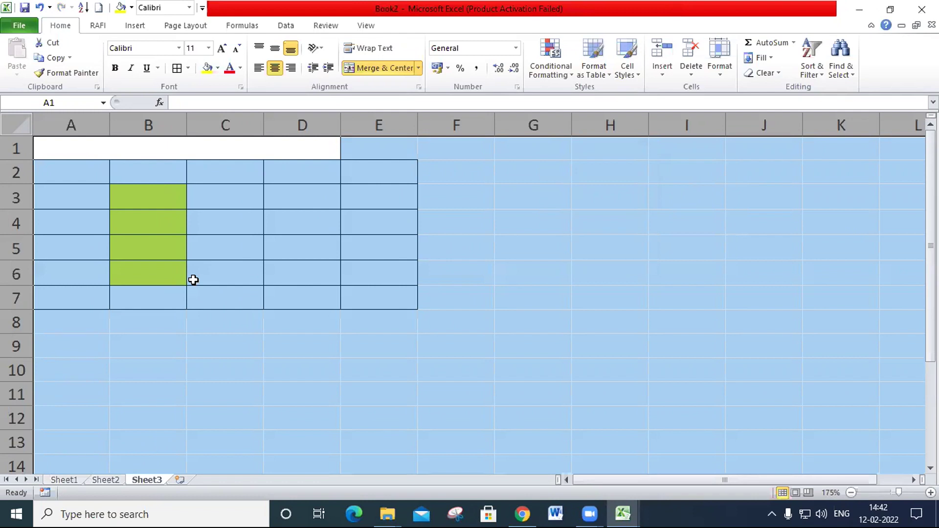
pyautogui.click(286, 218)
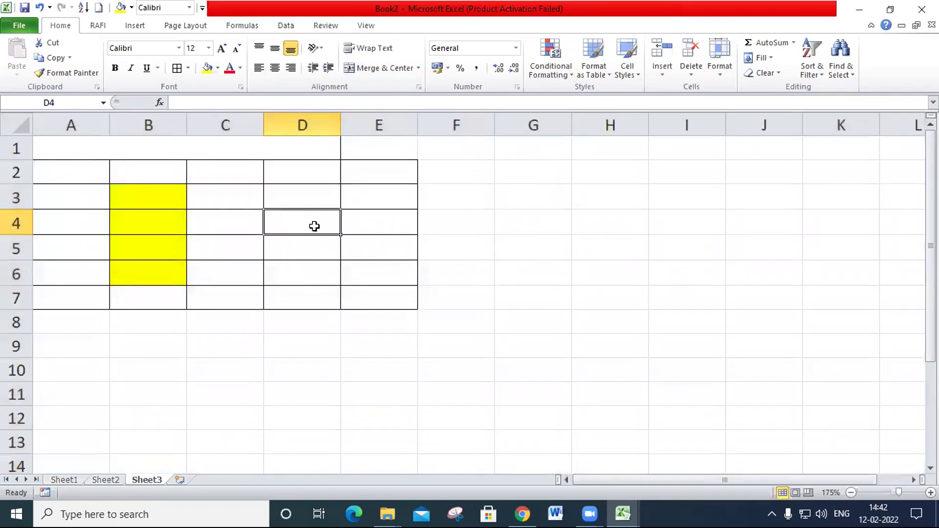
pyautogui.write('6')
pyautogui.click(346, 252)
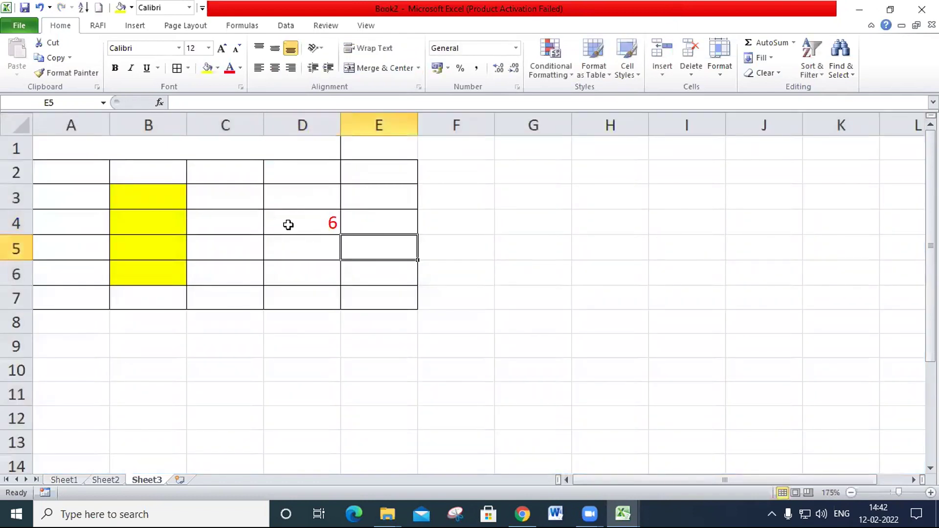
pyautogui.moveTo(146, 200); pyautogui.dragTo(140, 251)
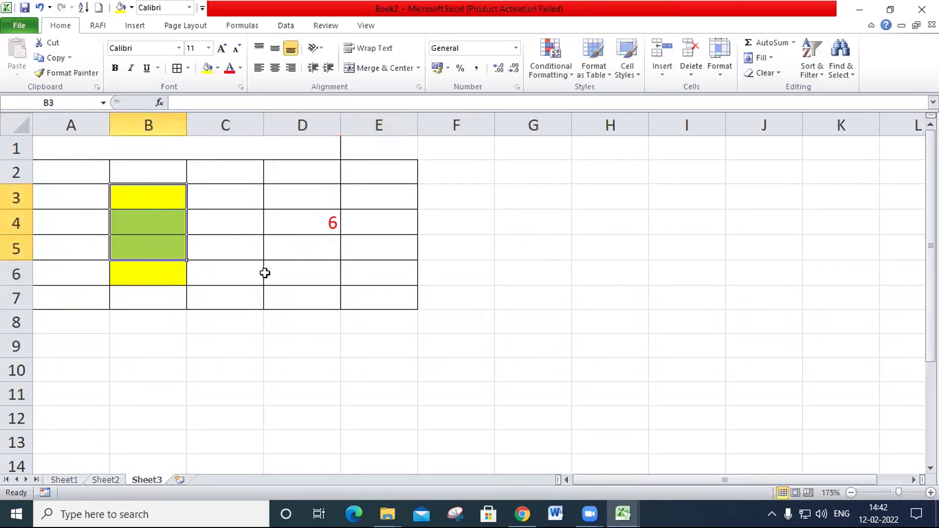
pyautogui.hotkey('ctrl', 'z')
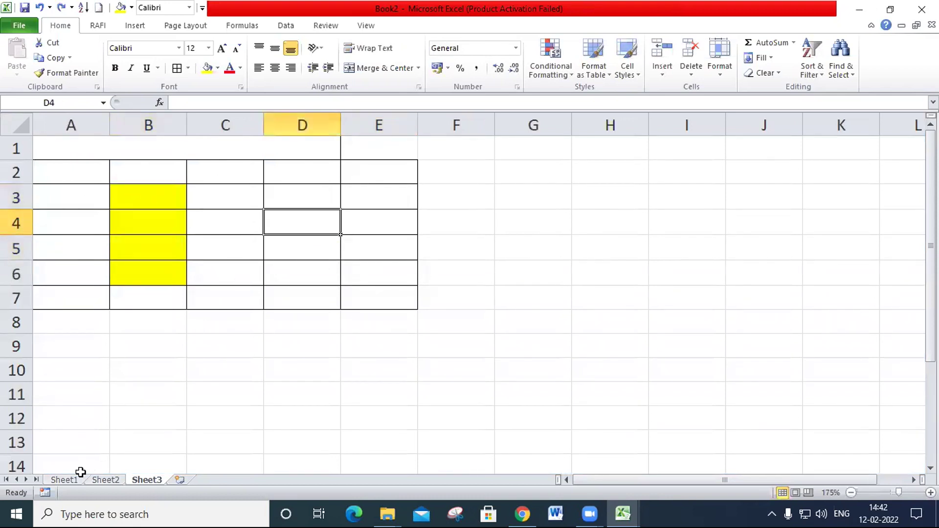
# Look through Sheet1, Sheet2 and Sheet3 and return to Sheet1.
pyautogui.click(81, 473)
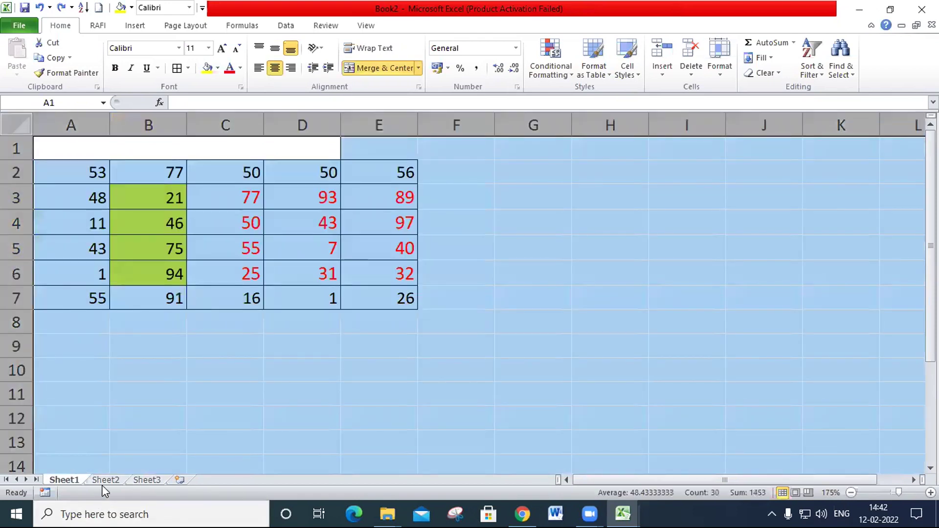
pyautogui.click(103, 480)
pyautogui.click(147, 480)
pyautogui.click(66, 481)
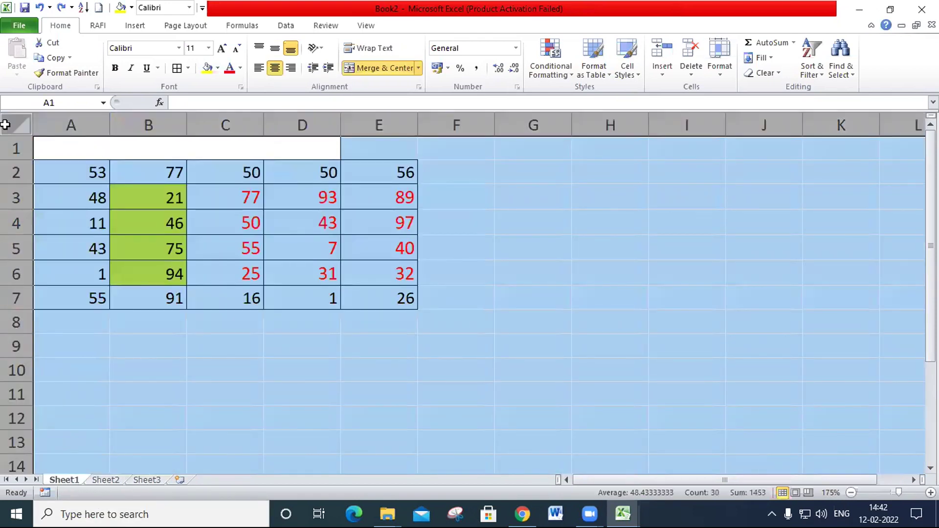
# Group all sheets from Sheet1 and fill its selected cells across the worksheets with the All option.
pyautogui.click(760, 57)
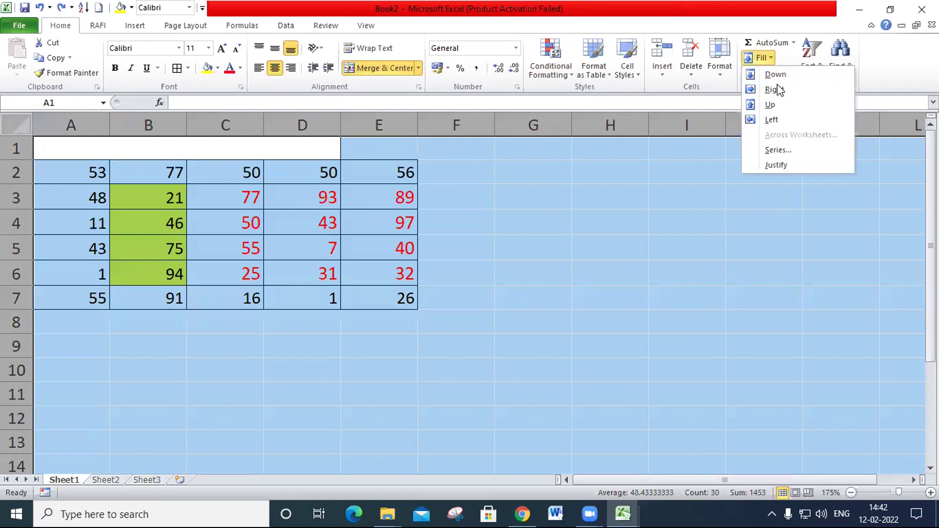
pyautogui.rightClick(67, 482)
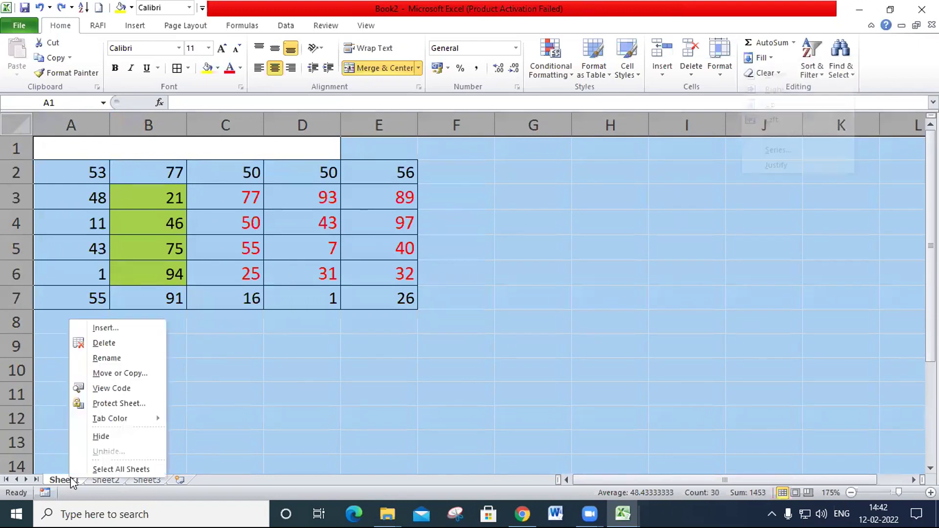
pyautogui.click(116, 469)
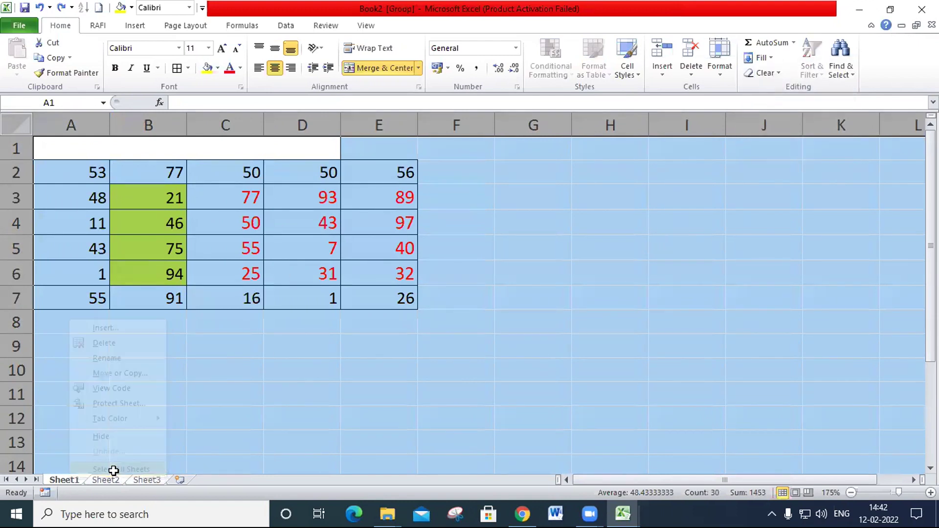
pyautogui.click(764, 58)
pyautogui.press('Down')
pyautogui.press('Down')
pyautogui.press('Down')
pyautogui.press('Down')
pyautogui.press('Down')
pyautogui.press('Return')
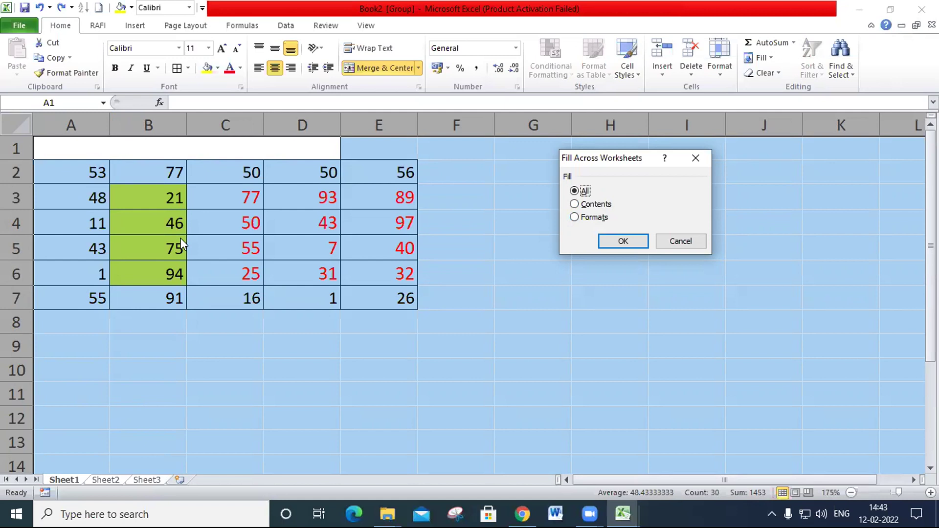
pyautogui.click(644, 248)
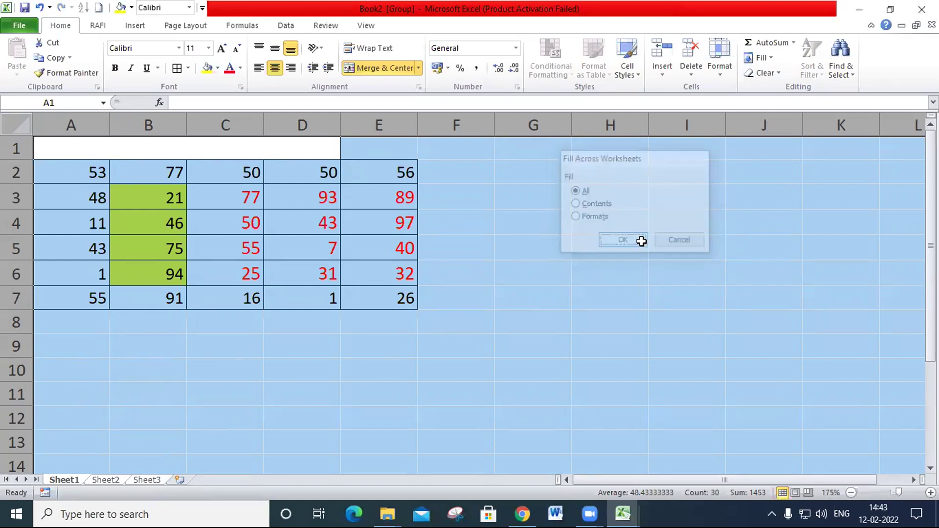
# Ungroup the sheets, examine what was copied to Sheet3 and Sheet2, and deselect the cells on Sheet1.
pyautogui.click(127, 481)
pyautogui.click(143, 479)
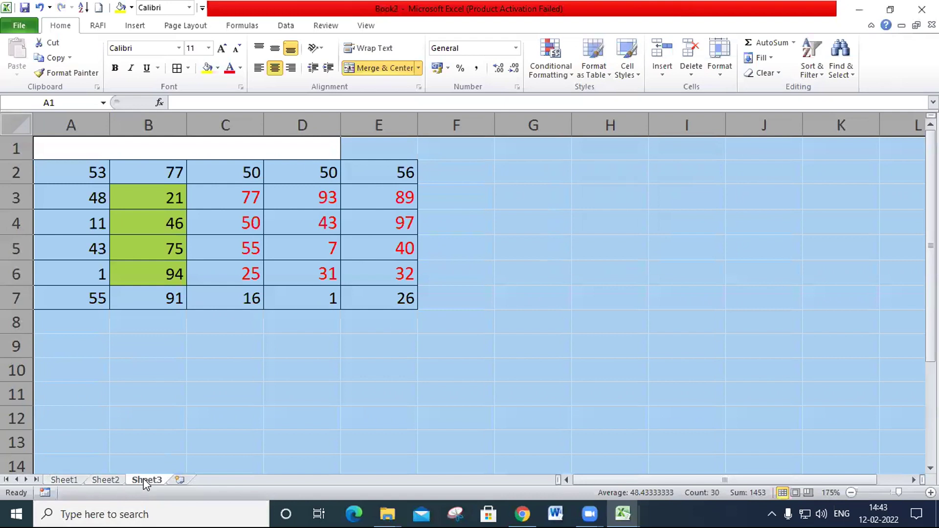
pyautogui.click(111, 480)
pyautogui.click(81, 478)
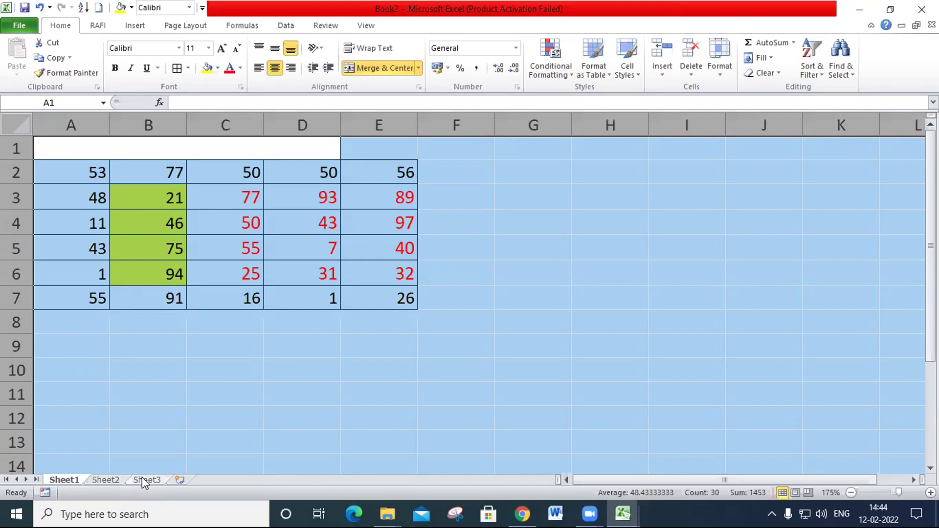
pyautogui.click(425, 375)
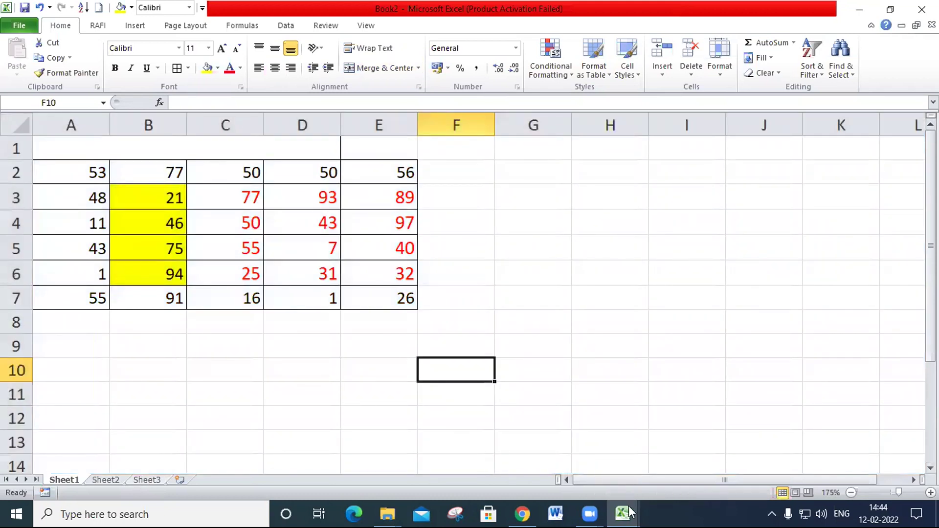
# Switch to the match.xlsx workbook and enter ID 1 with a person's name in row 2 of sheet 2018.
pyautogui.moveTo(629, 506)
pyautogui.click(725, 468)
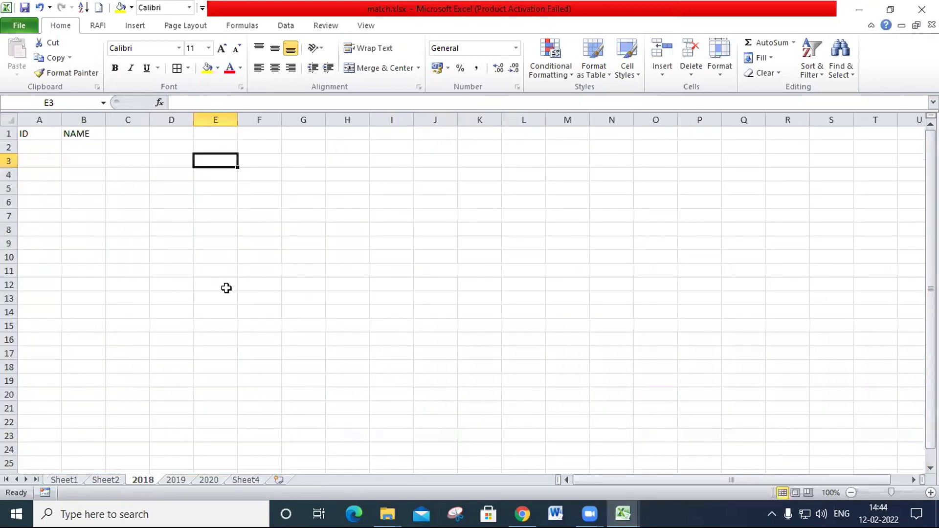
pyautogui.click(391, 299)
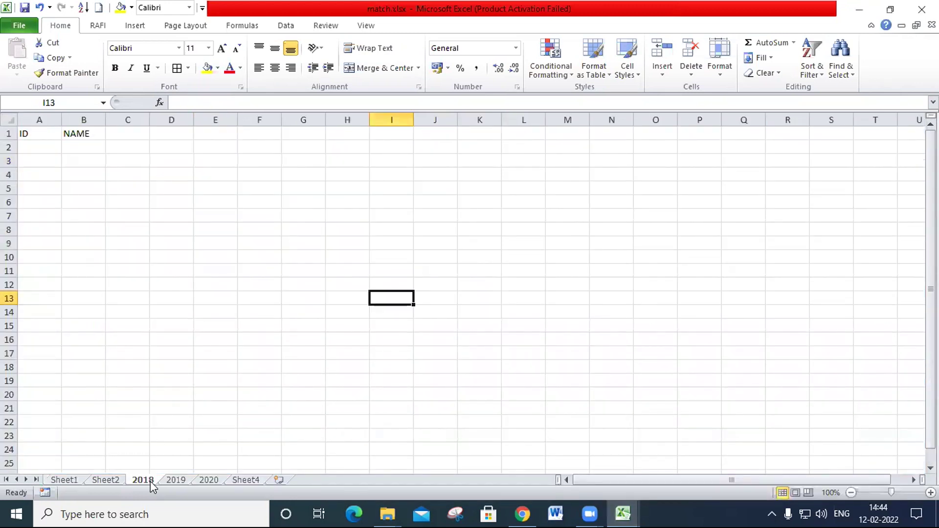
pyautogui.click(49, 149)
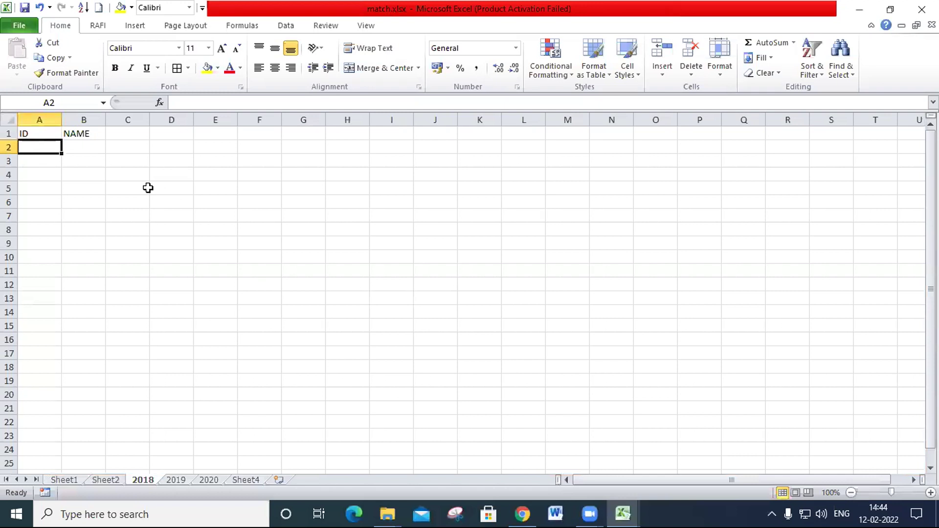
pyautogui.write('1')
pyautogui.press('Tab')
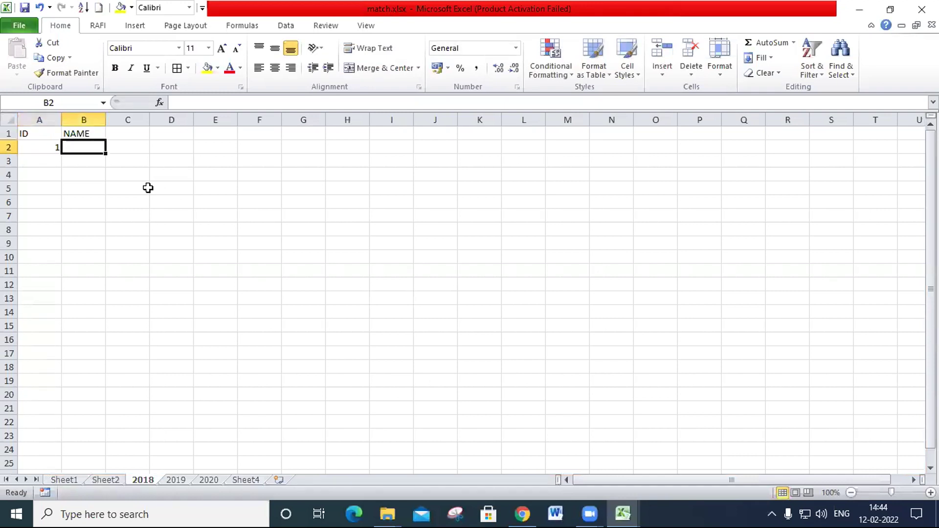
pyautogui.write('AMAR')
pyautogui.press('Return')
# Enter IDs 11 and 111 with a person's name for each in rows 3 and 4 of sheet 2018.
pyautogui.press('Left')
pyautogui.write('11')
pyautogui.press('Tab')
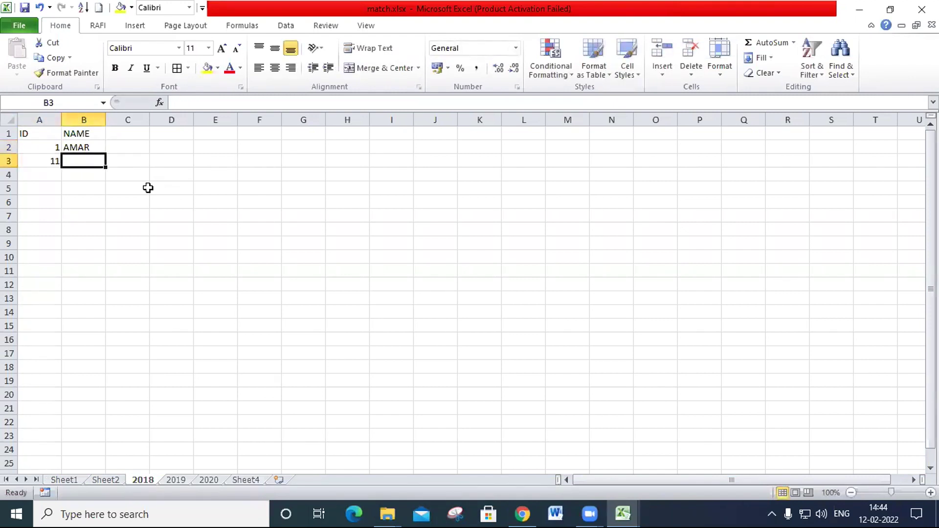
pyautogui.write('A')
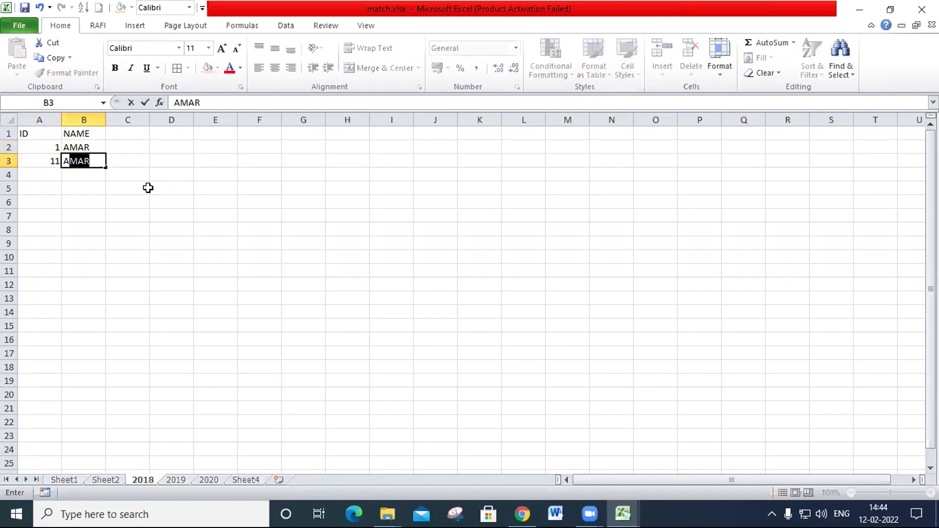
pyautogui.write('NJANA')
pyautogui.press('Return')
pyautogui.press('Left')
pyautogui.write('111')
pyautogui.press('Tab')
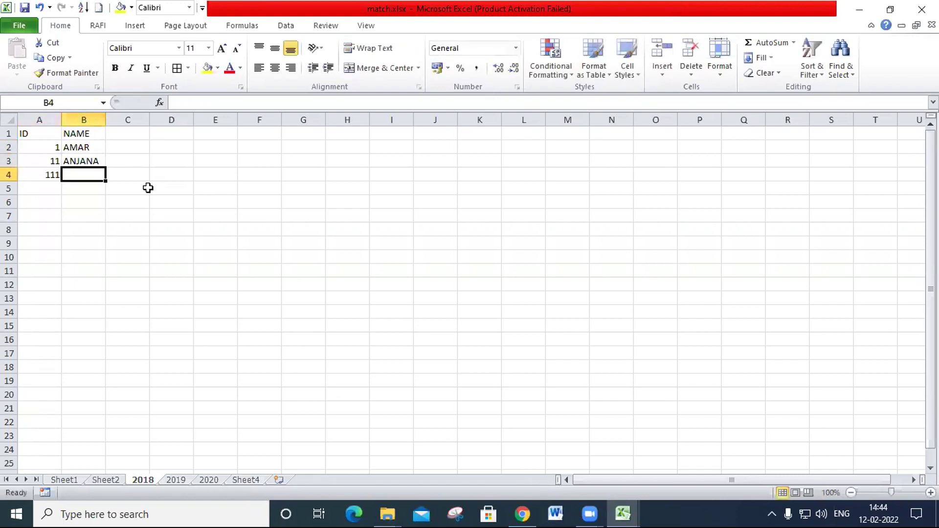
pyautogui.write('A')
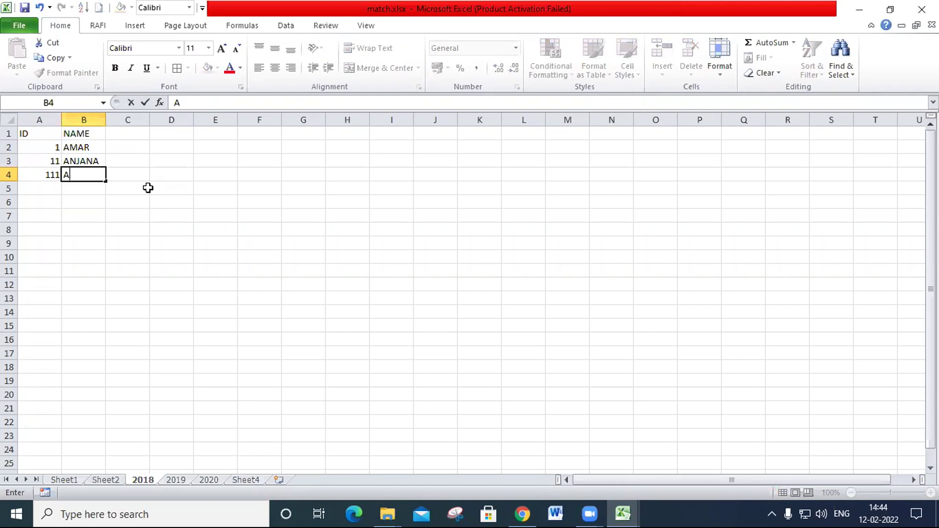
pyautogui.write('NAND')
pyautogui.press('Return')
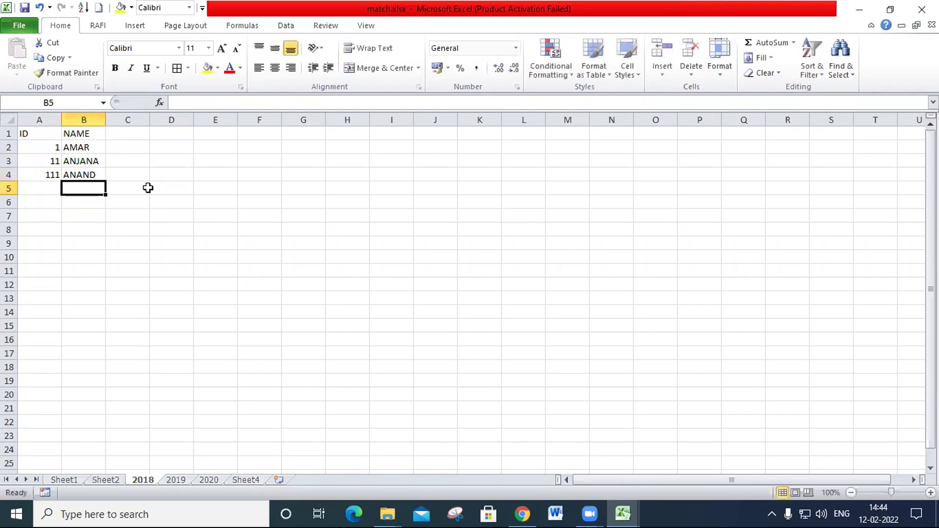
# Enter ID 2 with a person's name in row 2 of sheet 2019.
pyautogui.click(185, 481)
pyautogui.click(59, 148)
pyautogui.write('2')
pyautogui.press('Tab')
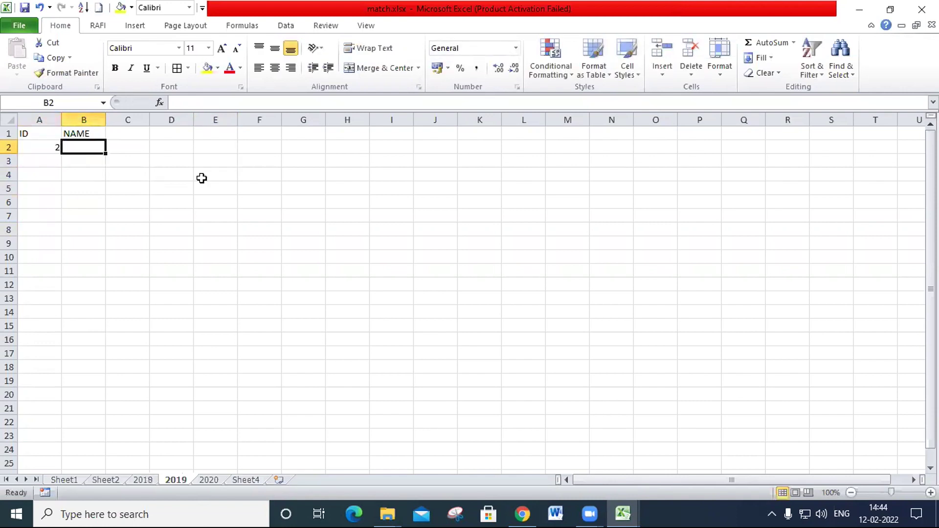
pyautogui.write('BALU')
pyautogui.press('Return')
# Enter IDs 22 and 222 with a person's name for each in rows 3 and 4 of sheet 2019.
pyautogui.press('Left')
pyautogui.write('22')
pyautogui.press('Tab')
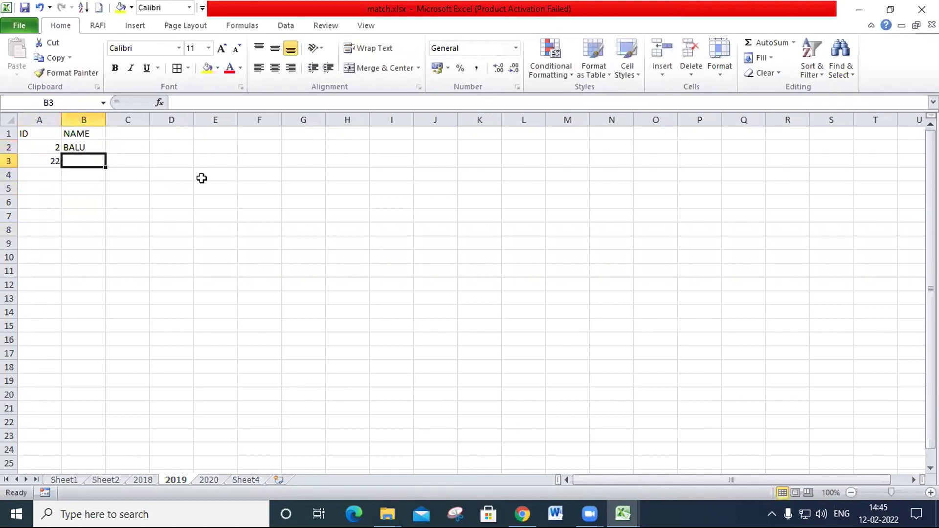
pyautogui.write('BRAHMI')
pyautogui.press('Return')
pyautogui.press('Left')
pyautogui.write('222')
pyautogui.press('Tab')
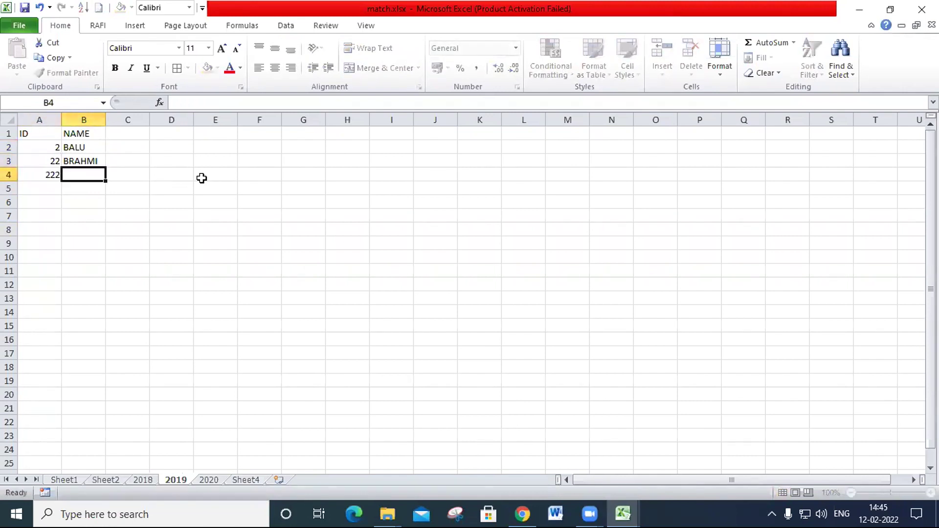
pyautogui.write('BHASKAR')
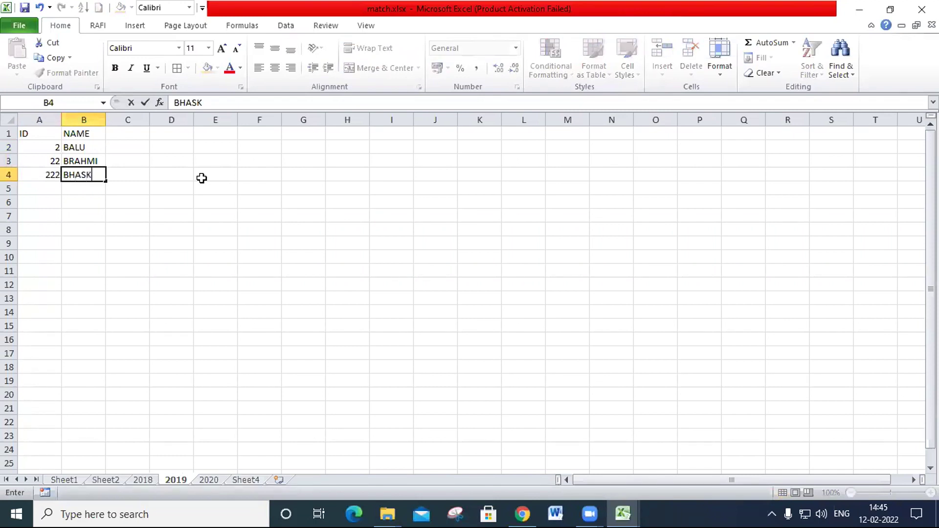
pyautogui.press('Return')
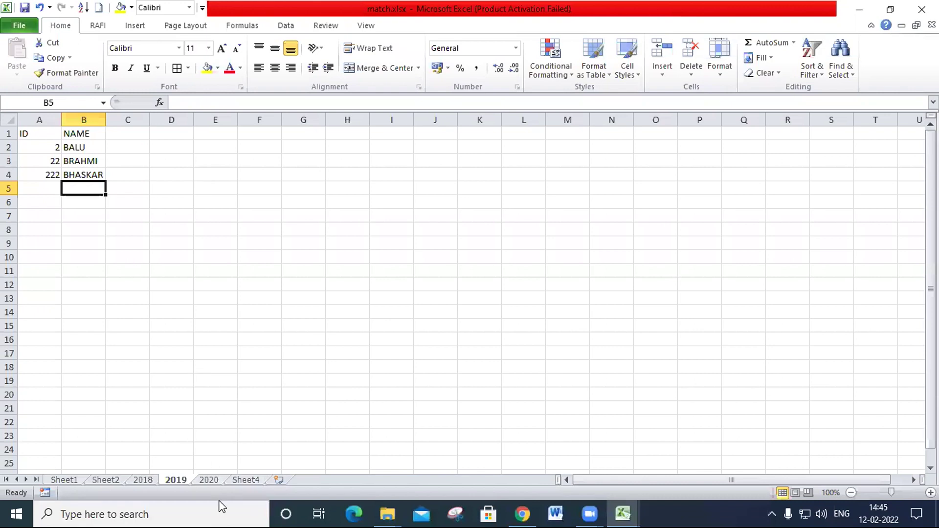
# Enter ID 3 with a person's name in row 2 of sheet 2020.
pyautogui.click(209, 480)
pyautogui.click(48, 148)
pyautogui.write('3')
pyautogui.press('Tab')
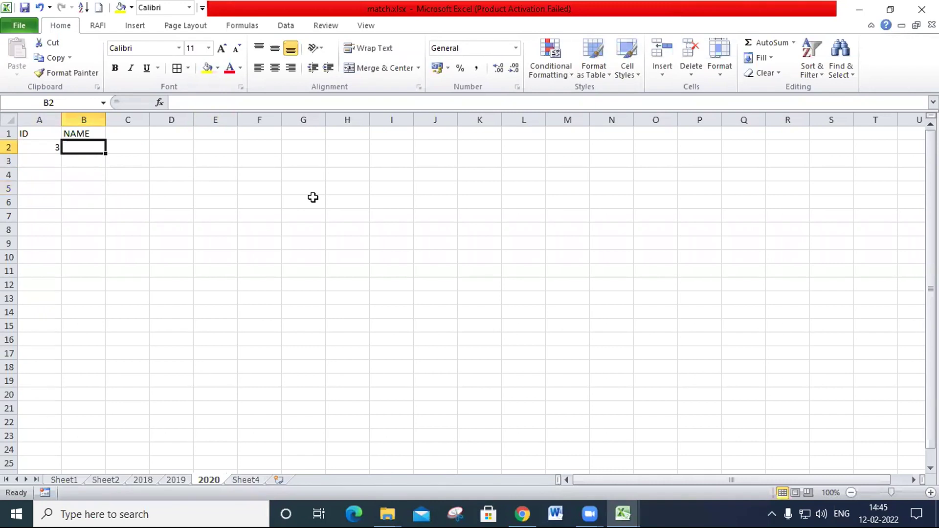
pyautogui.write('RAJU')
pyautogui.press('Return')
# Enter IDs 33 and 333 with a person's name for each in rows 3 and 4 of sheet 2020.
pyautogui.press('Left')
pyautogui.write('33')
pyautogui.press('Tab')
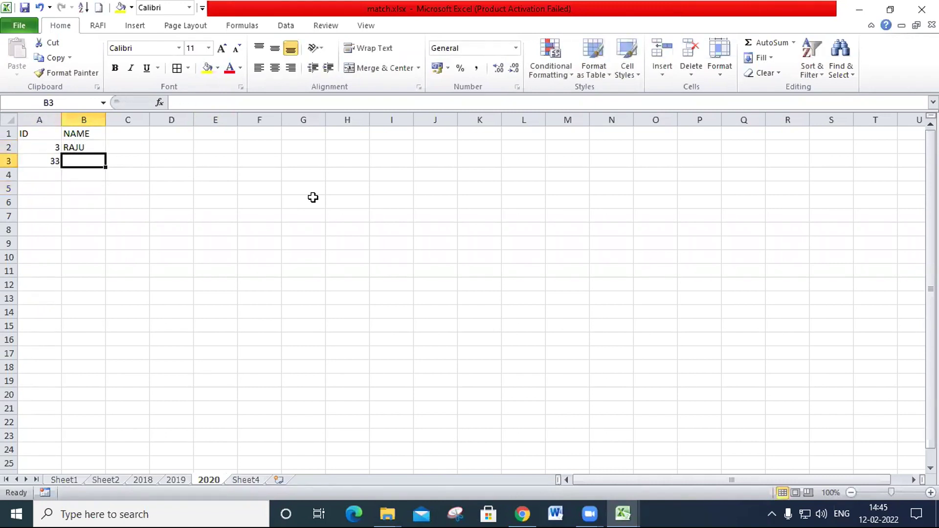
pyautogui.write('RANI')
pyautogui.press('Return')
pyautogui.write('333')
pyautogui.press('Tab')
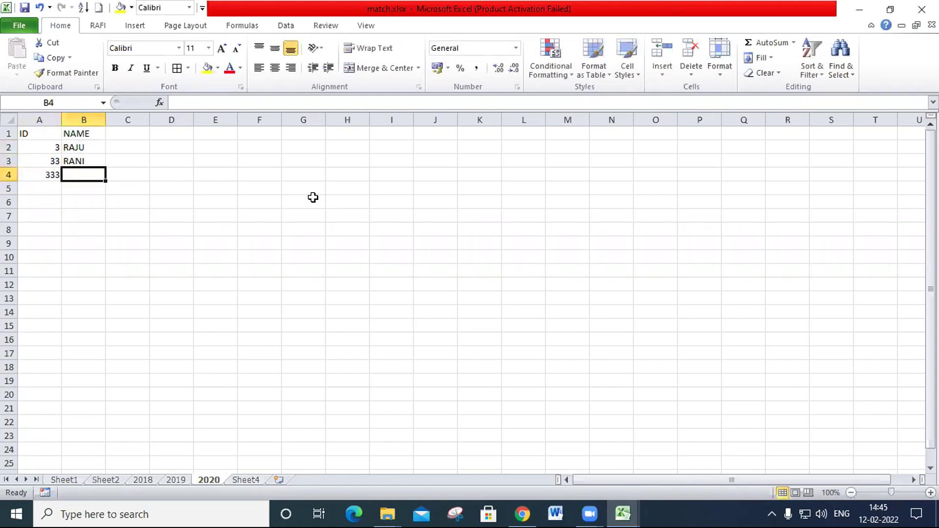
pyautogui.write('RAGHAV')
pyautogui.press('Down')
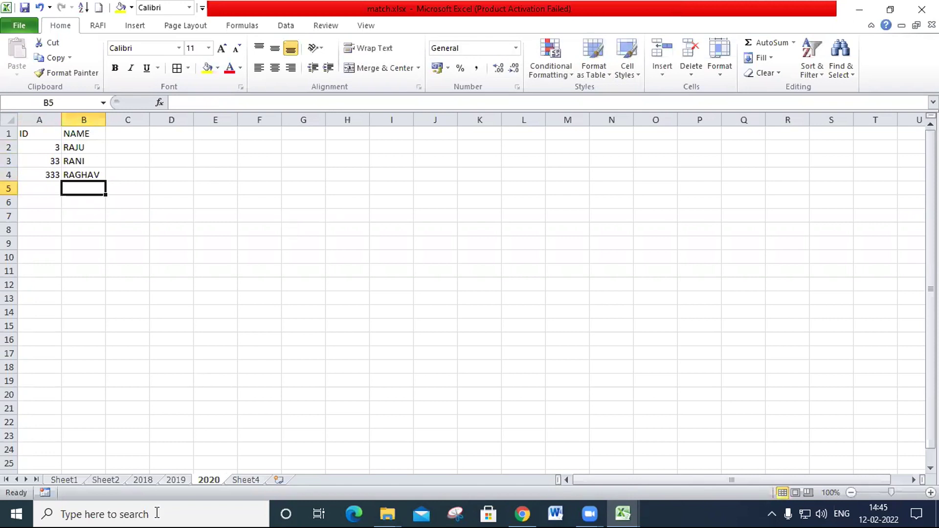
# Examine the ID and NAME columns on sheets 2018, 2019 and 2020.
pyautogui.click(155, 483)
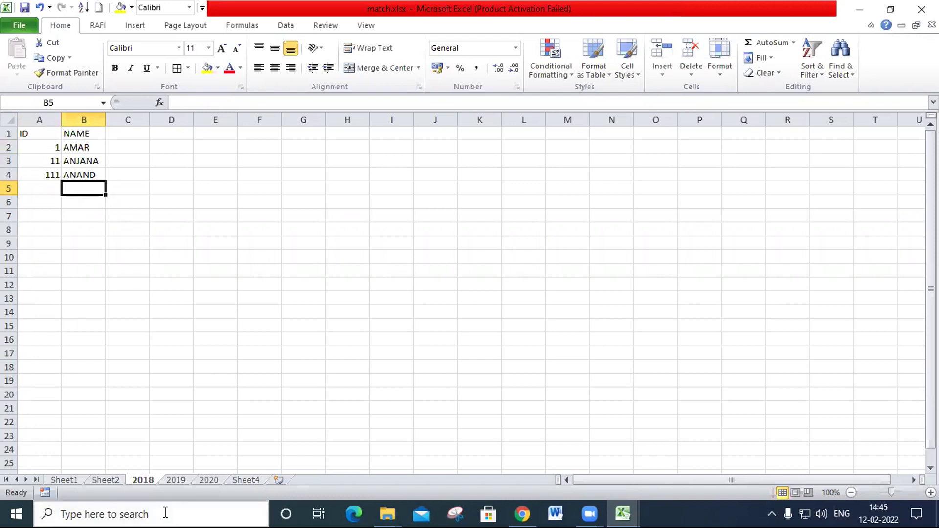
pyautogui.click(178, 482)
pyautogui.moveTo(37, 139); pyautogui.dragTo(45, 183)
pyautogui.moveTo(80, 133); pyautogui.dragTo(80, 177)
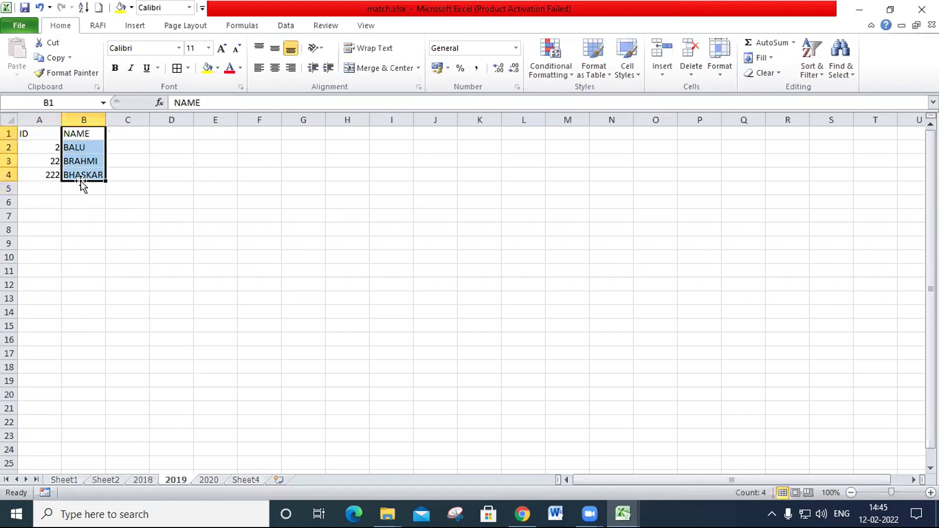
pyautogui.hotkey('ctrl', 'pagedown')
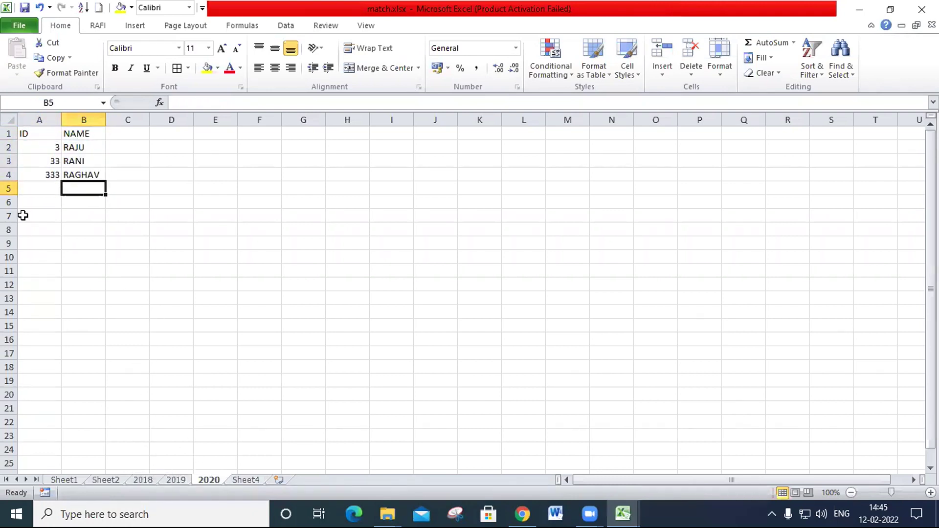
pyautogui.moveTo(45, 134); pyautogui.dragTo(47, 177)
pyautogui.moveTo(101, 134); pyautogui.dragTo(93, 177)
pyautogui.click(184, 215)
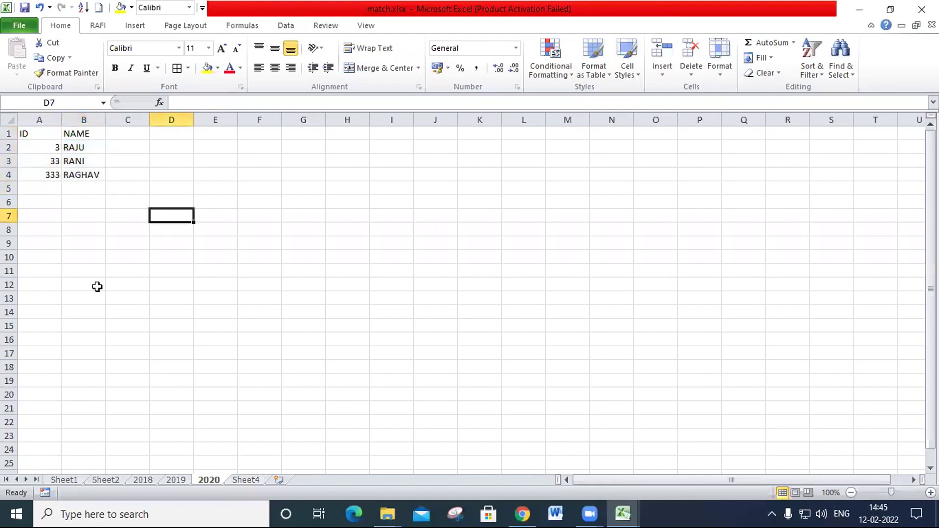
pyautogui.click(146, 479)
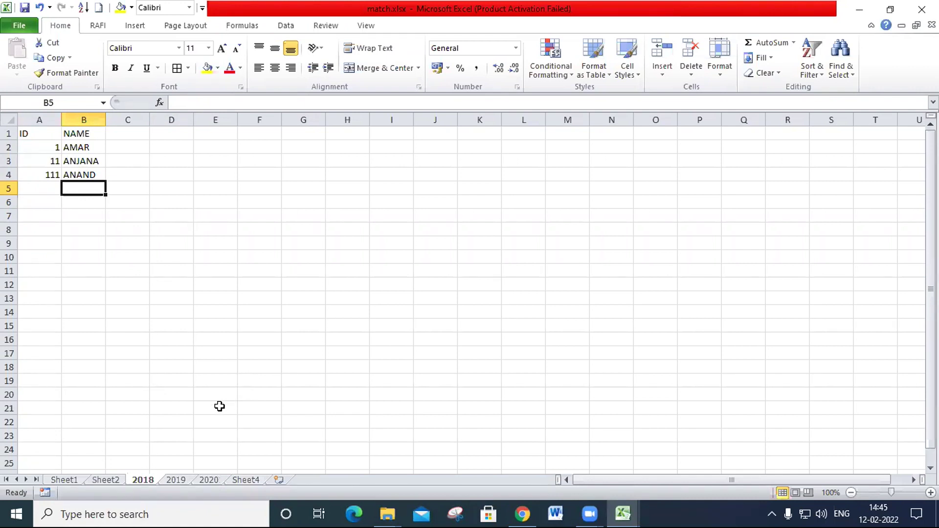
pyautogui.click(177, 481)
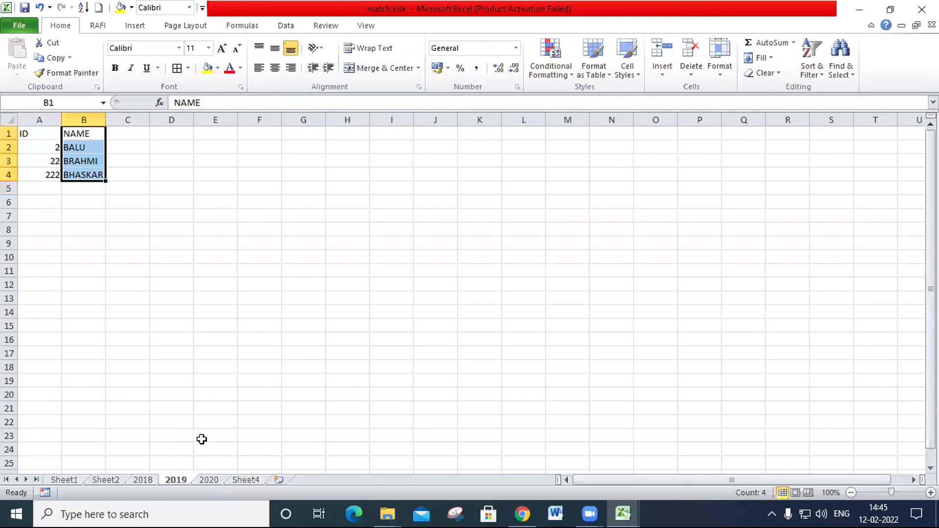
pyautogui.click(206, 481)
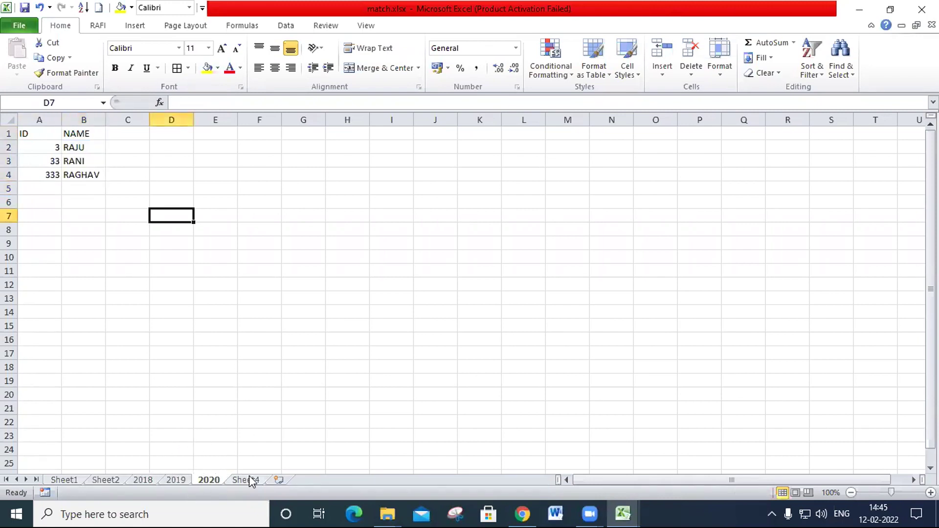
pyautogui.click(154, 482)
pyautogui.click(181, 481)
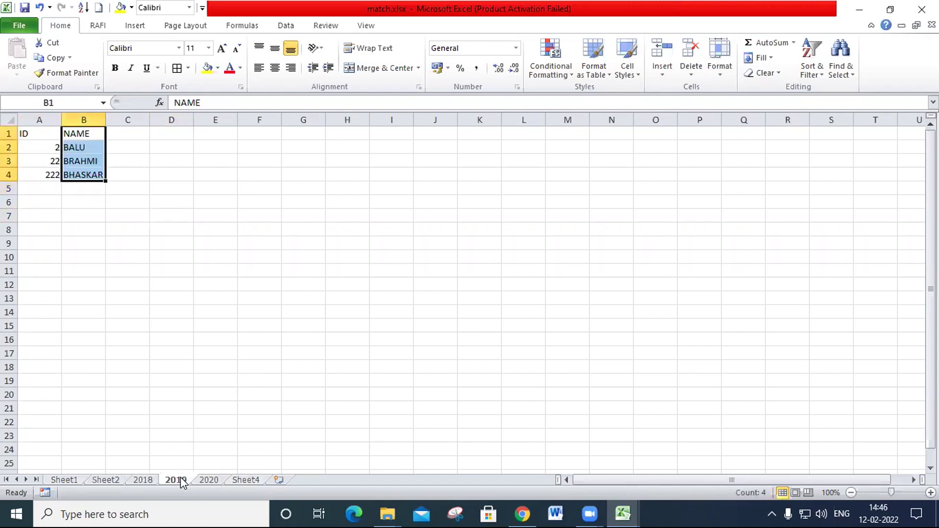
pyautogui.click(207, 480)
# On Sheet4, enter the header ID in cell F4 and the lookup ID 1 in F5.
pyautogui.click(245, 481)
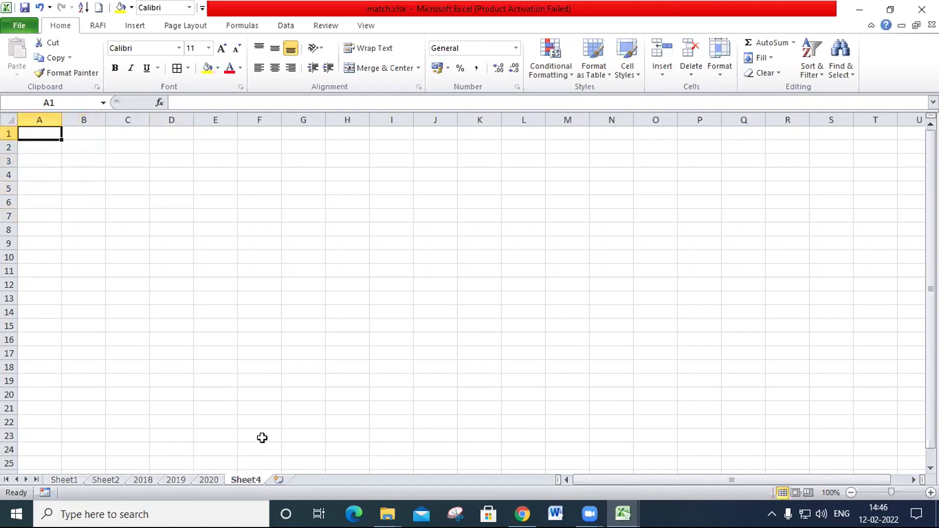
pyautogui.click(245, 171)
pyautogui.write('ID')
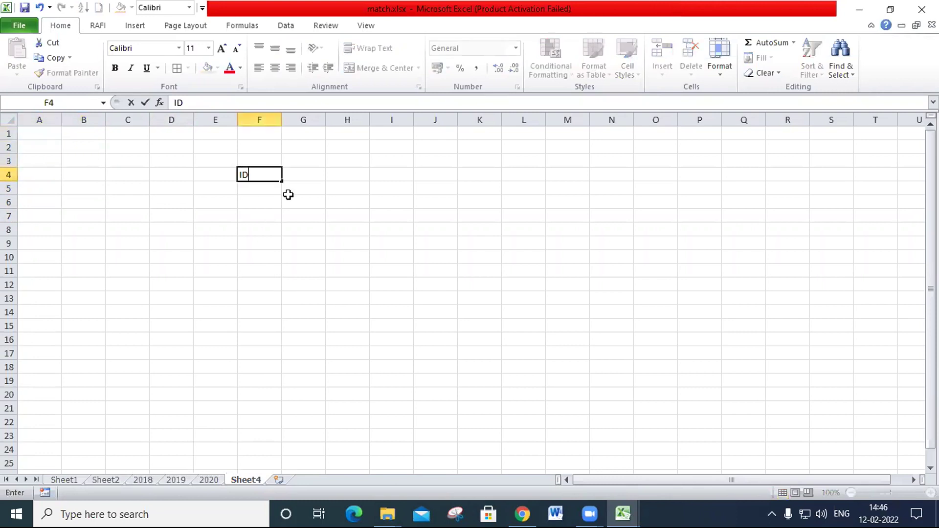
pyautogui.press('Return')
pyautogui.write('1')
pyautogui.press('Tab')
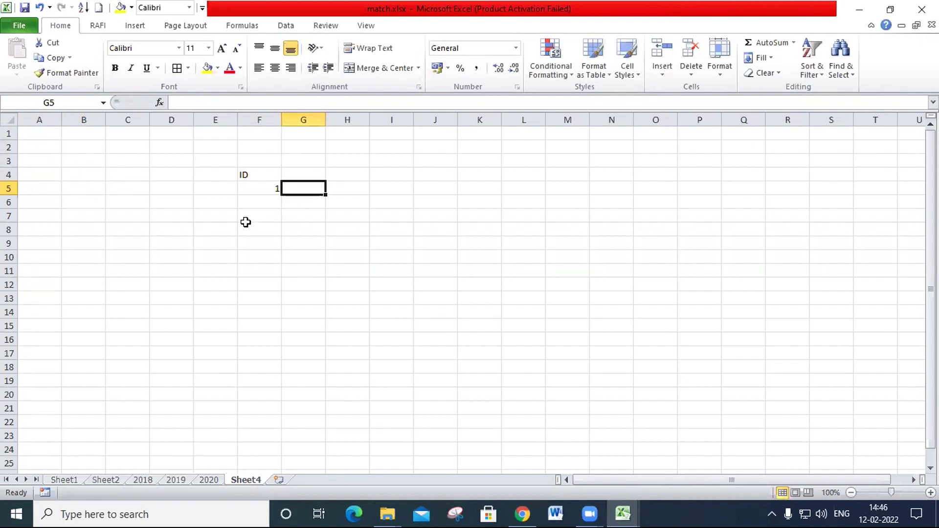
# Check sheet 2018 for the record with ID 1, and set the lookup ID in F5 of Sheet4 to 2.
pyautogui.click(142, 479)
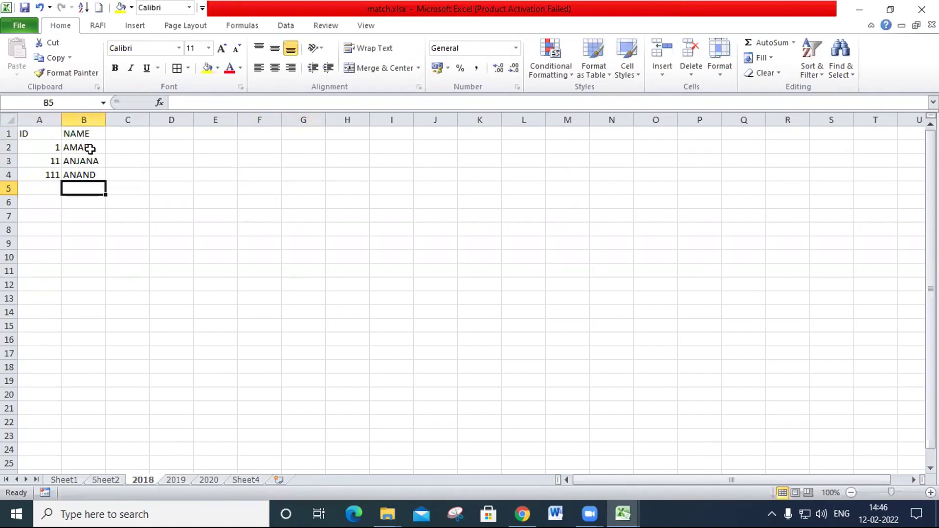
pyautogui.click(263, 480)
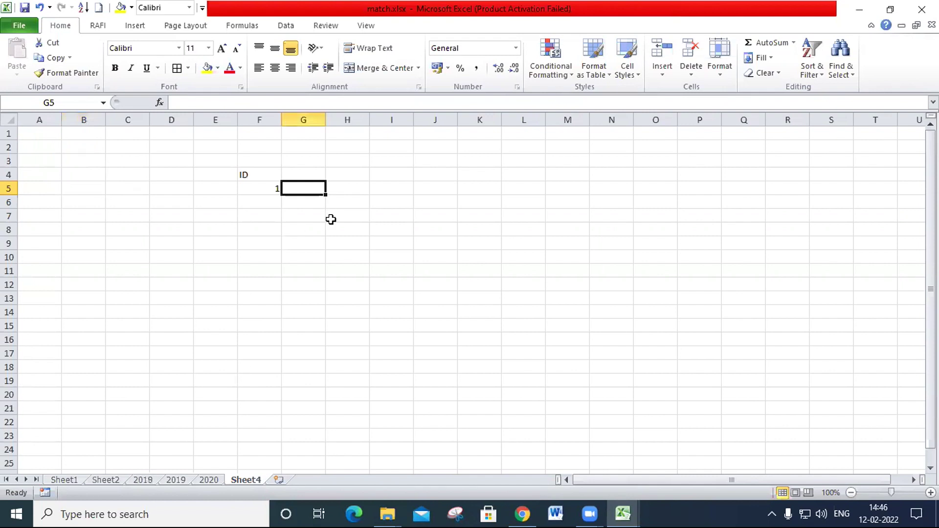
pyautogui.click(274, 188)
pyautogui.write('2')
pyautogui.click(301, 193)
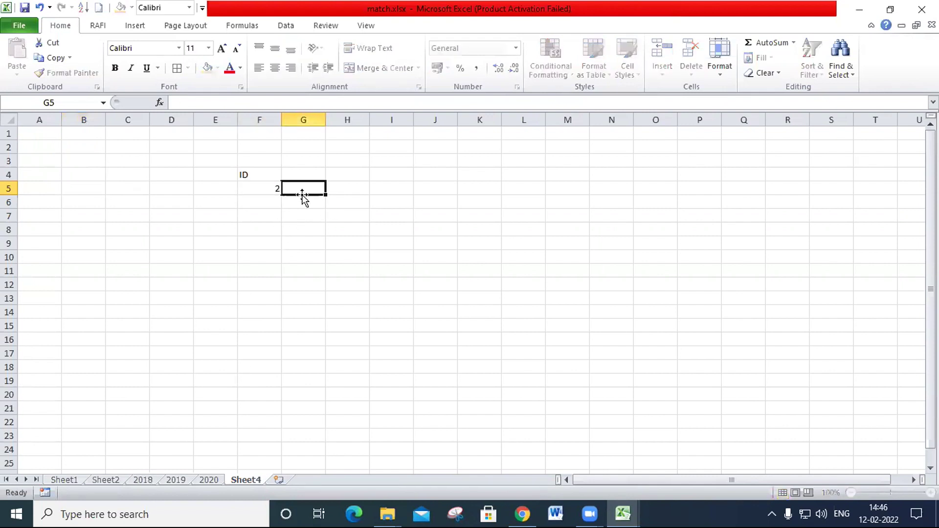
# Look for ID 2 on sheets 2018 and 2019 and enter the matching person's name in G5 of Sheet4.
pyautogui.click(143, 480)
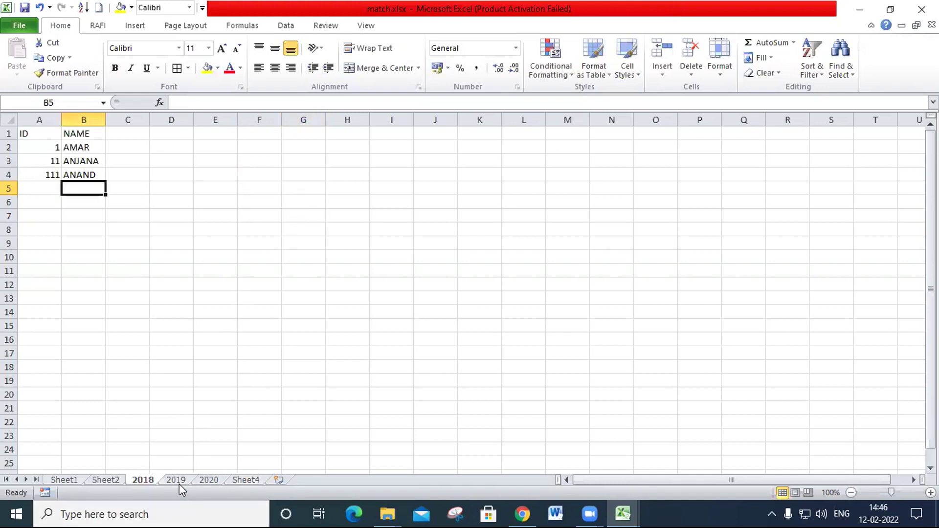
pyautogui.click(176, 480)
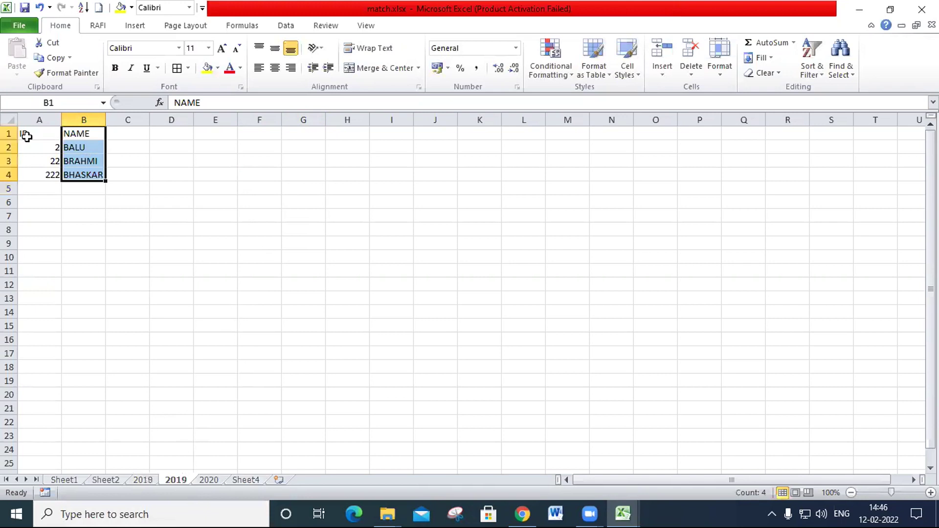
pyautogui.click(258, 479)
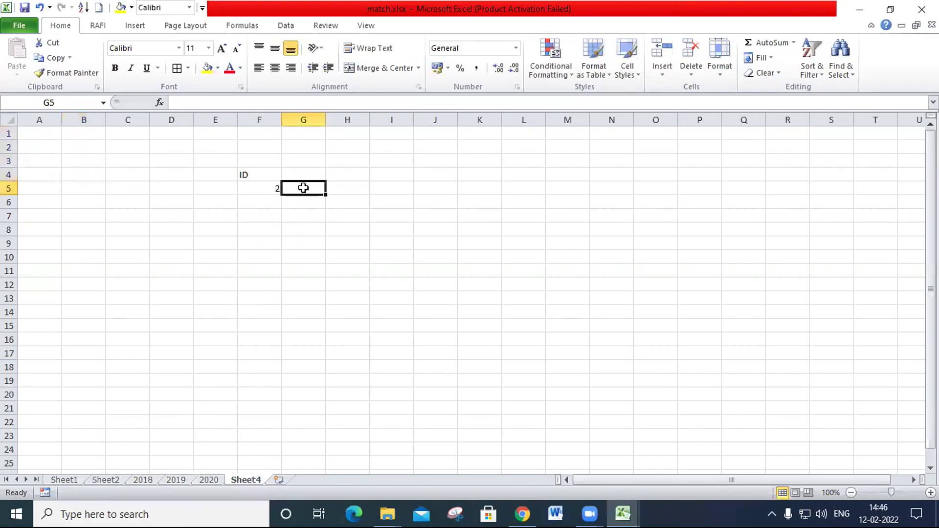
pyautogui.write('BALU')
pyautogui.press('Return')
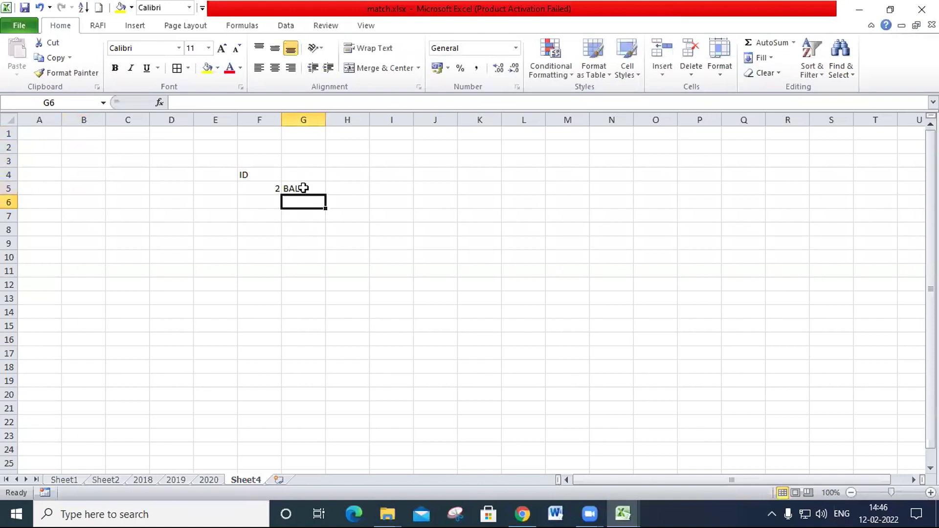
# Set the lookup ID in F5 of Sheet4 to 33, find it on the year sheets, and enter the matching person's name in G5.
pyautogui.click(263, 188)
pyautogui.write('33')
pyautogui.click(299, 227)
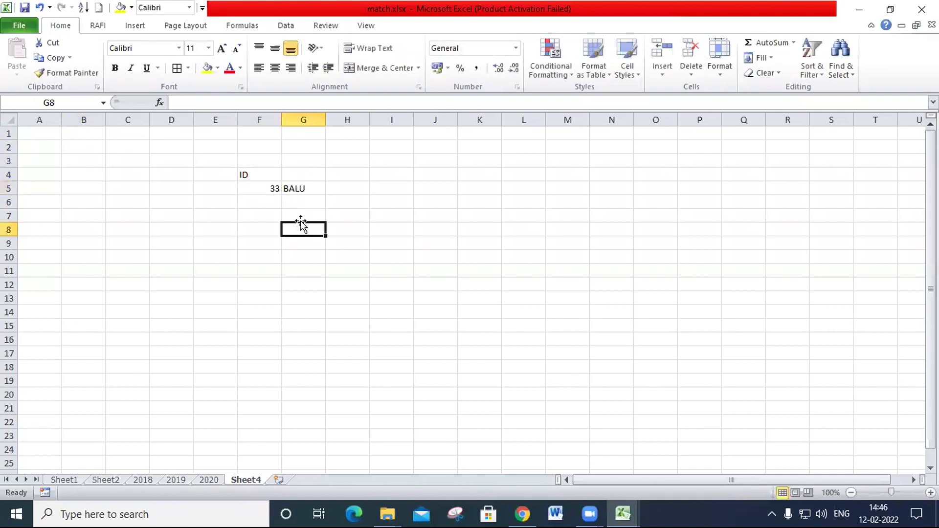
pyautogui.click(154, 479)
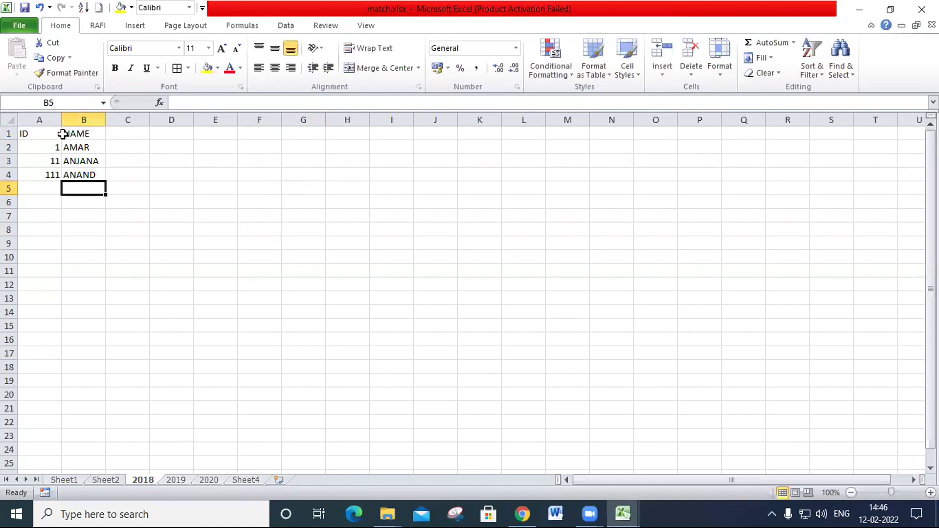
pyautogui.click(177, 479)
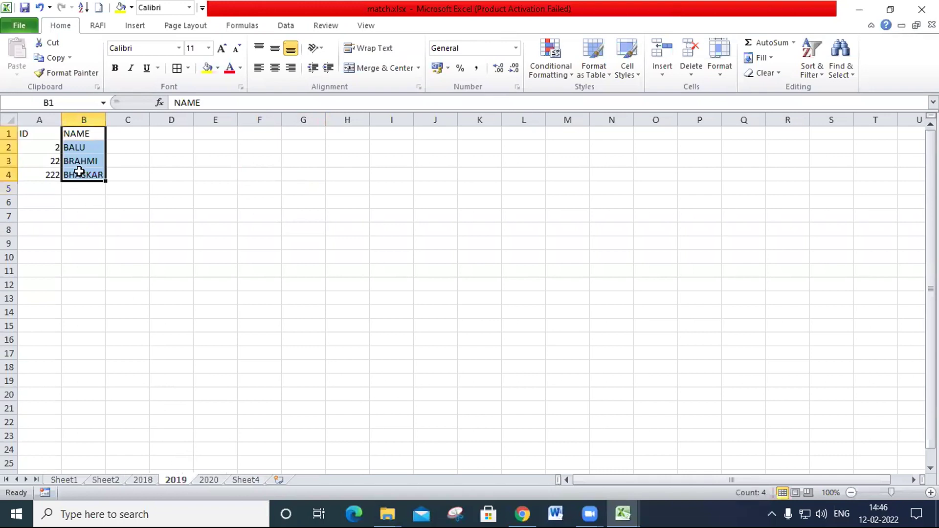
pyautogui.click(209, 480)
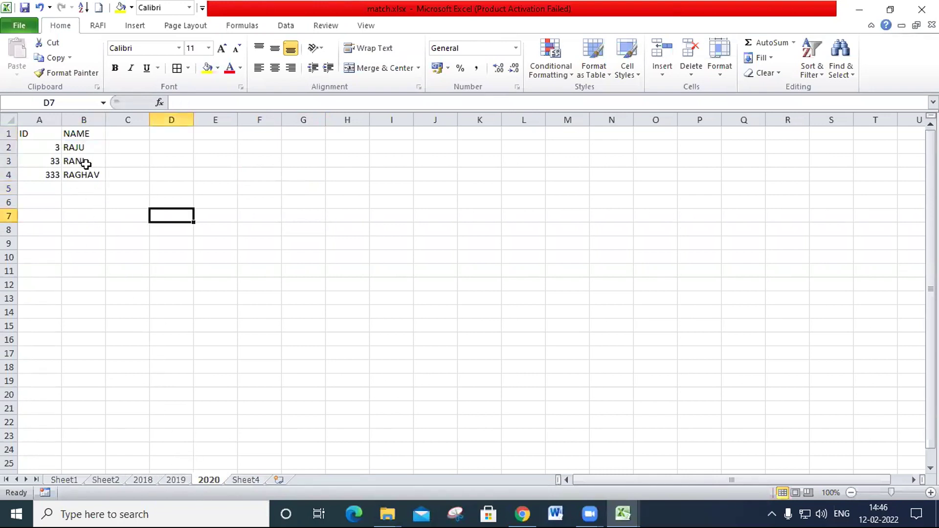
pyautogui.click(246, 478)
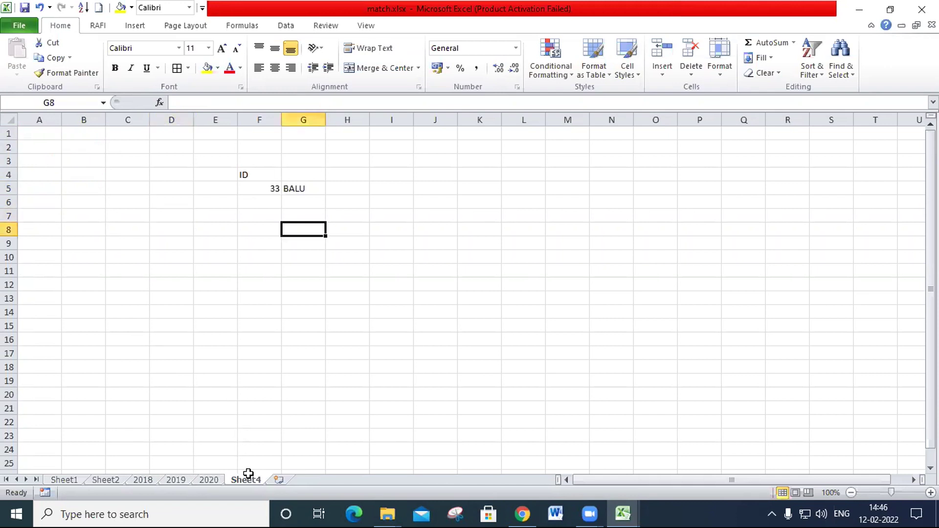
pyautogui.click(315, 189)
pyautogui.write('RANI')
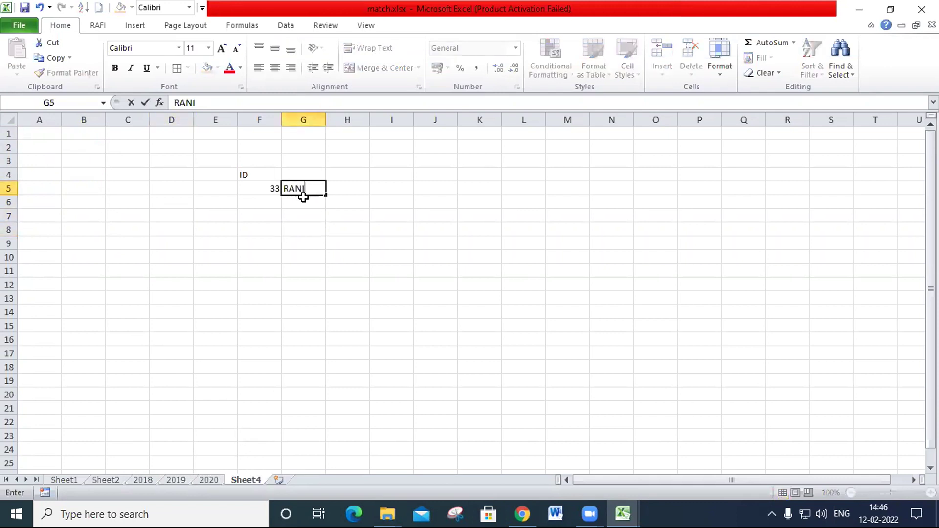
pyautogui.click(330, 256)
pyautogui.click(310, 190)
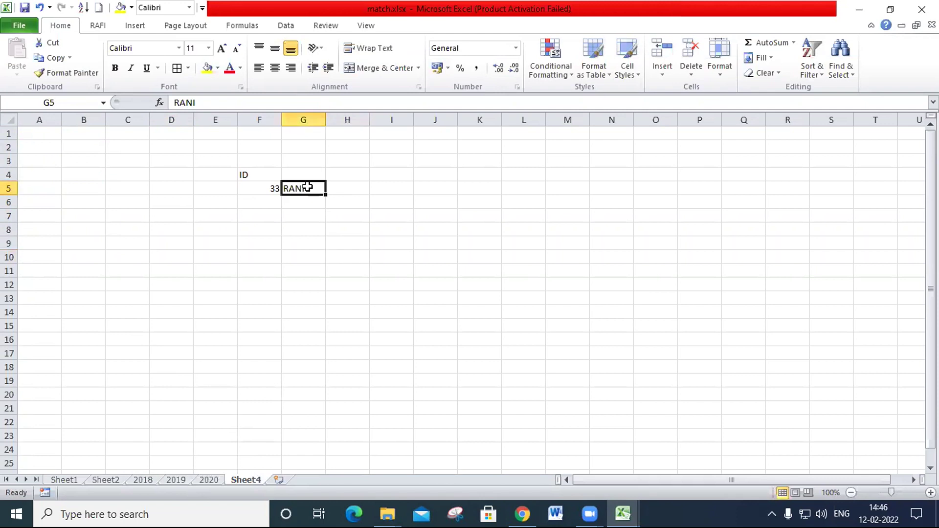
# Enter the header NAME in cell G4 of Sheet4, beside the ID header.
pyautogui.click(308, 175)
pyautogui.write('NAME')
pyautogui.press('Return')
pyautogui.press('Left')
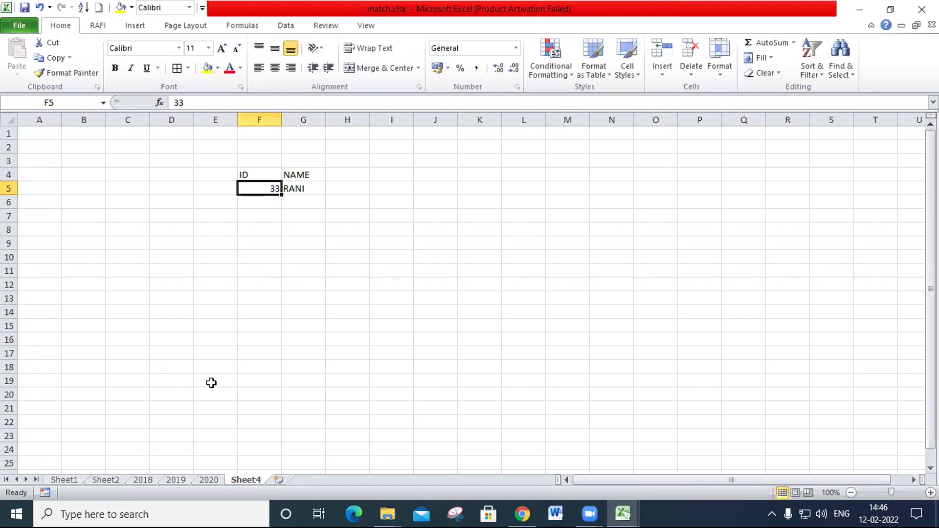
# Check the IDs on sheets 2018, 2019 and 2020, and set the lookup ID in F5 of Sheet4 to 567.
pyautogui.click(145, 480)
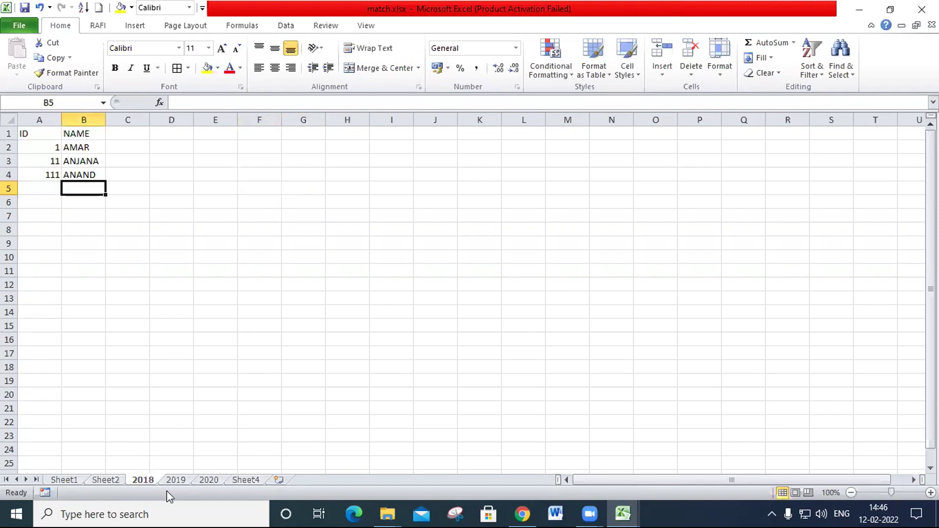
pyautogui.click(178, 482)
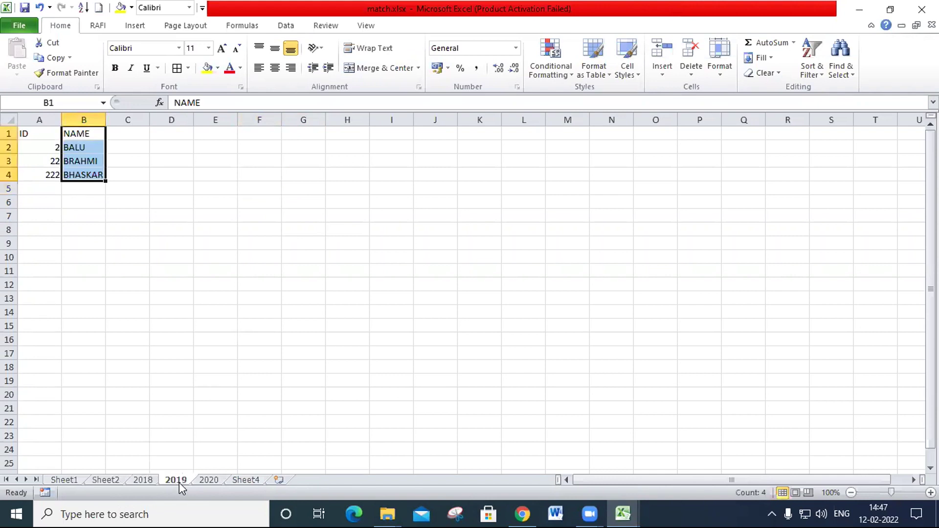
pyautogui.hotkey('ctrl', 'pagedown')
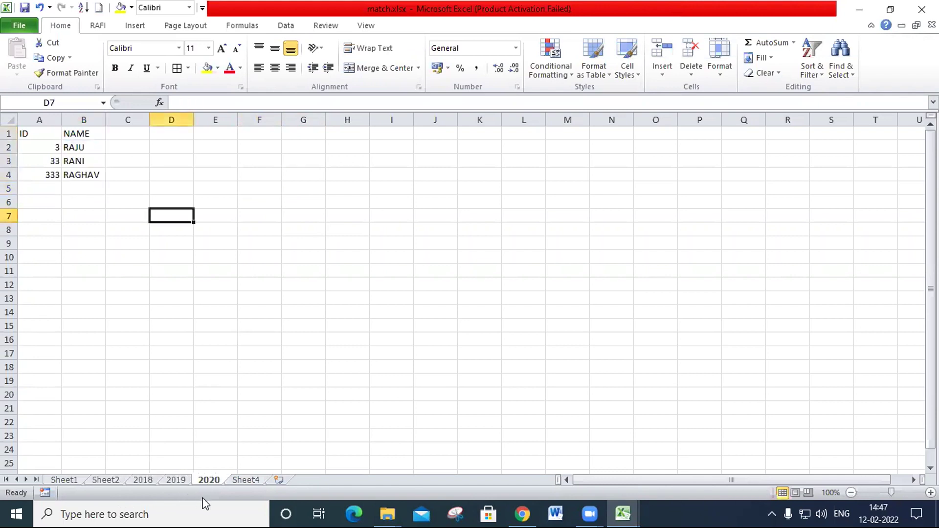
pyautogui.hotkey('ctrl', 'pagedown')
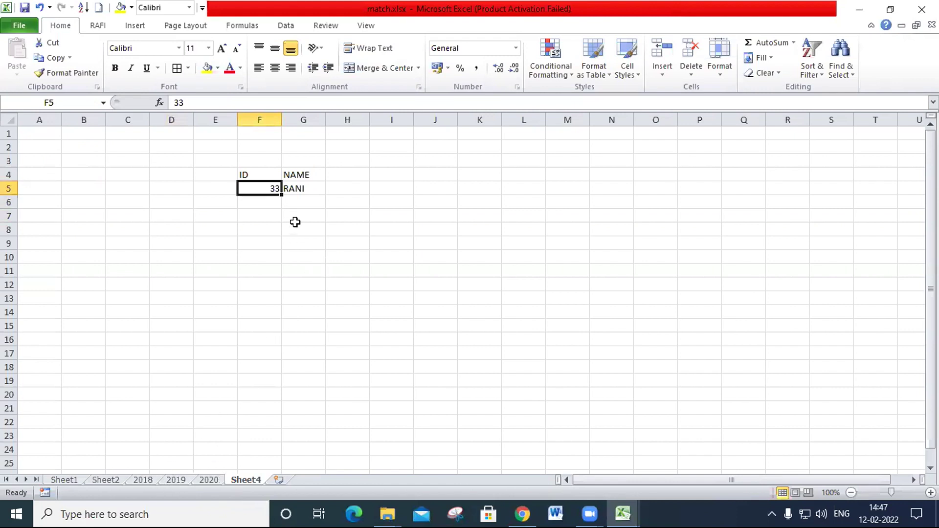
pyautogui.write('567')
pyautogui.click(310, 235)
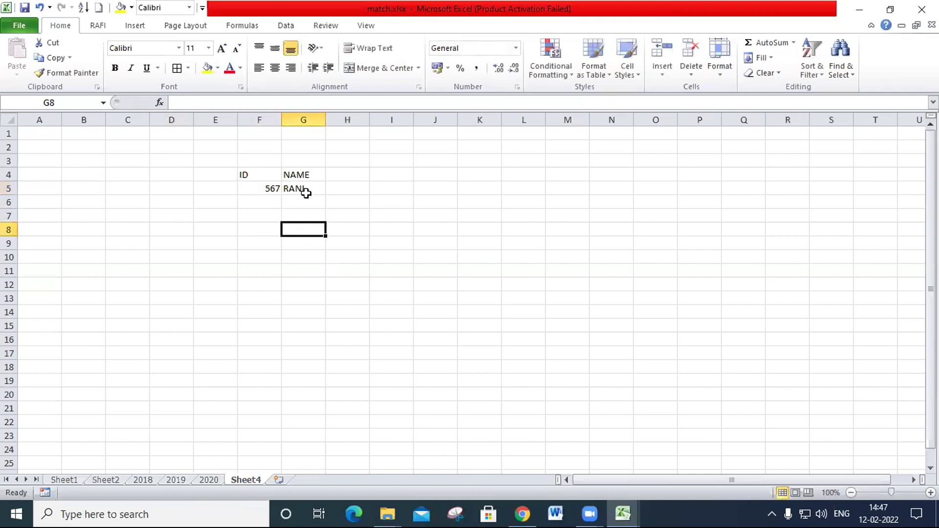
# Replace the name in G5 of Sheet4 with the text NO RECORD FOUND.
pyautogui.click(306, 193)
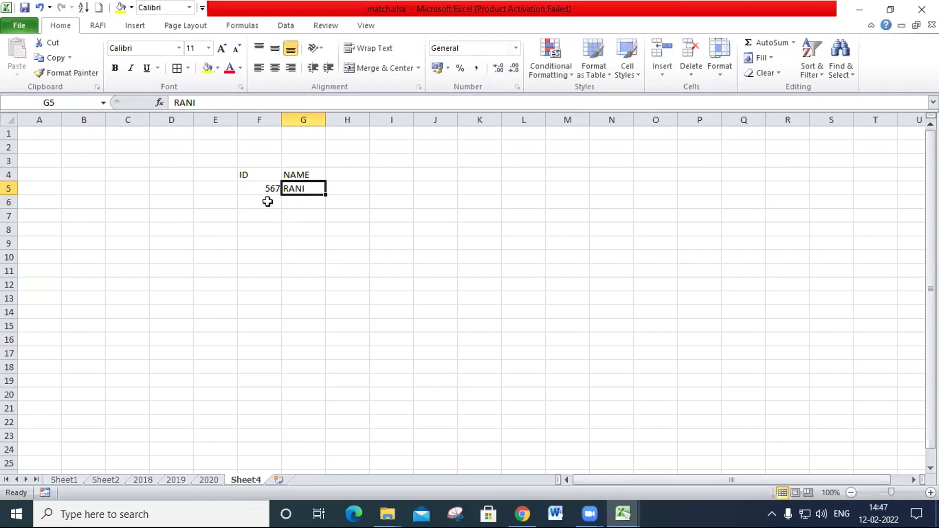
pyautogui.write('NO')
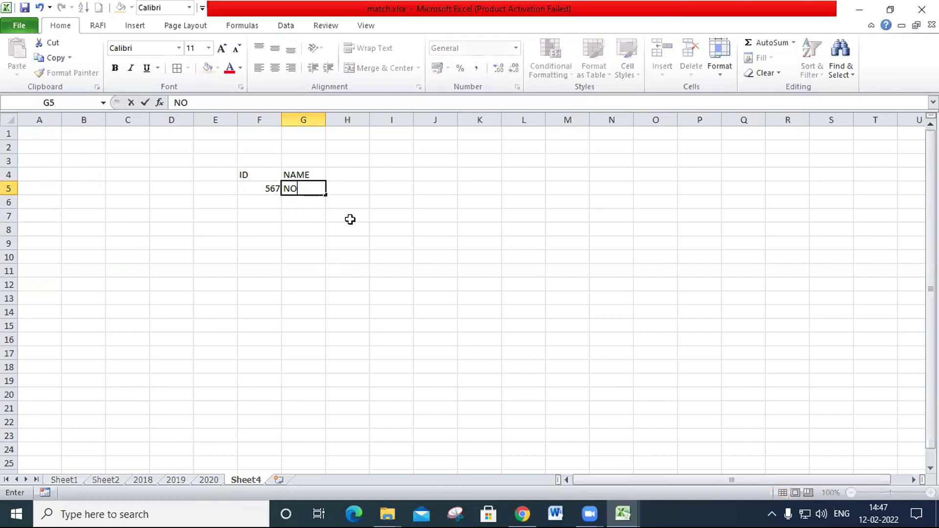
pyautogui.write(' RECORD FOUND')
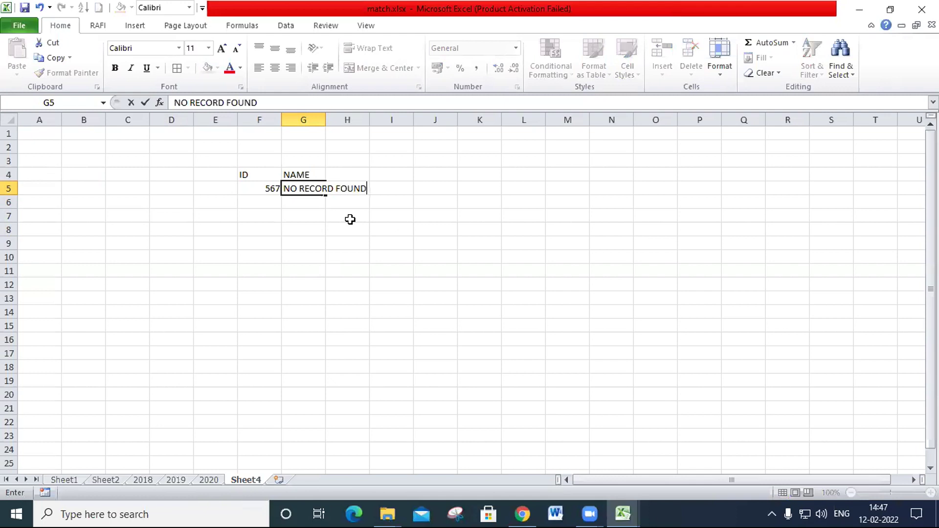
pyautogui.press('Return')
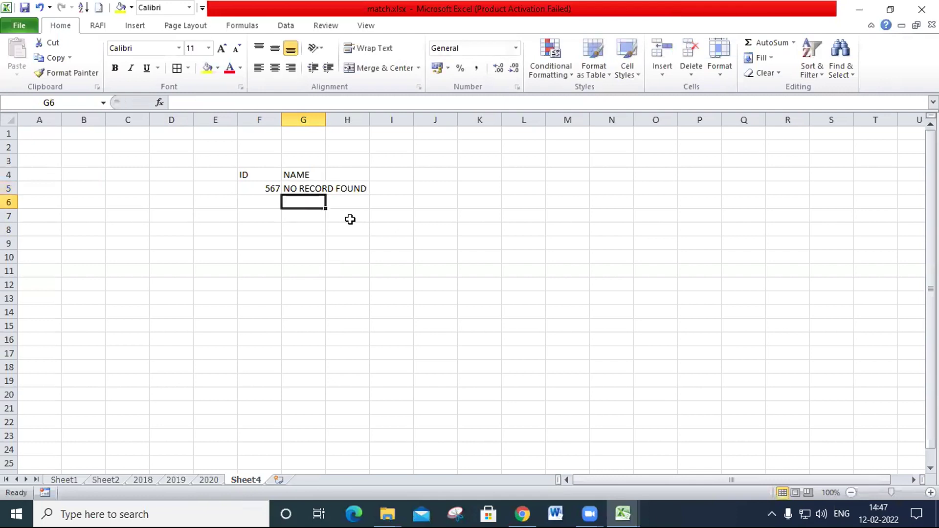
# Set the lookup ID in F5 of Sheet4 to 2.
pyautogui.press('Up')
pyautogui.press('Left')
pyautogui.write('2')
pyautogui.press('Tab')
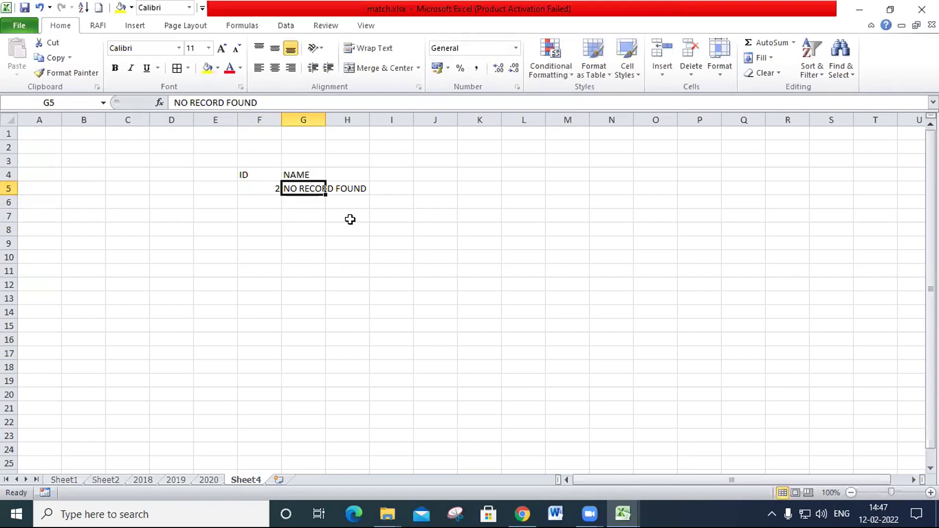
pyautogui.press('Down')
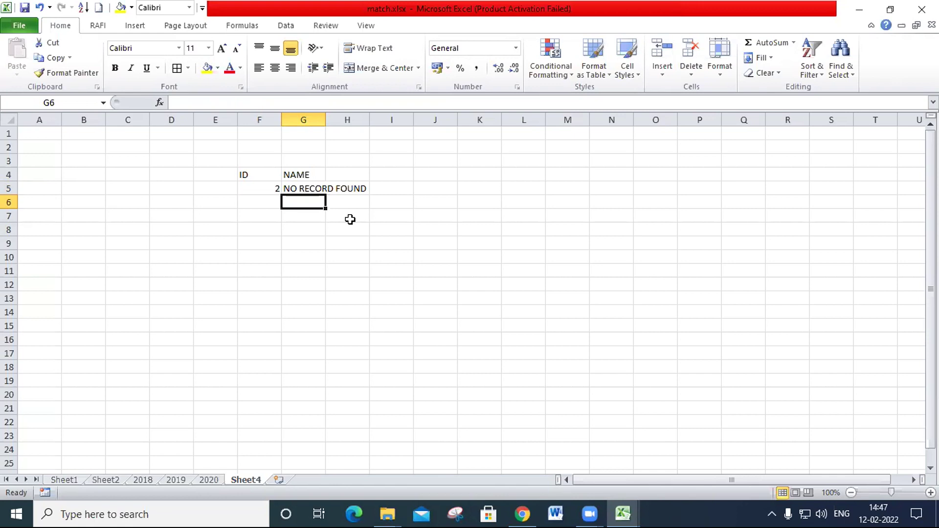
# Examine the ID records on sheets 2018, 2019 and 2020 against the lookup cells F5 and G5 of Sheet4.
pyautogui.click(147, 480)
pyautogui.click(178, 480)
pyautogui.click(201, 480)
pyautogui.click(151, 481)
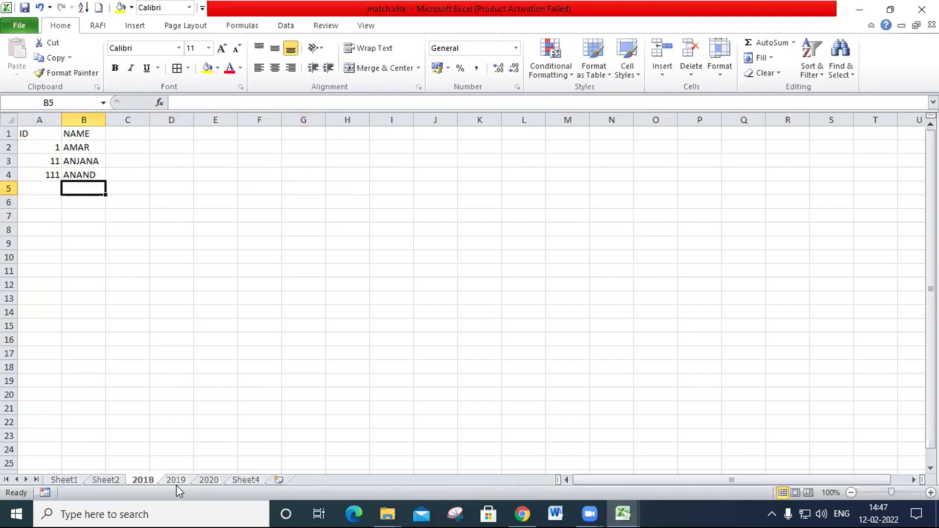
pyautogui.hotkey('ctrl', 's')
pyautogui.click(238, 481)
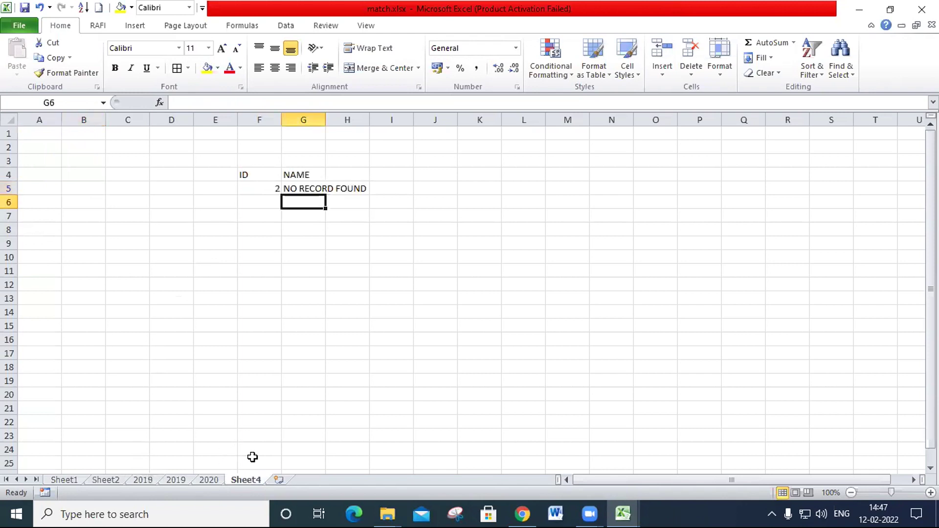
pyautogui.click(276, 188)
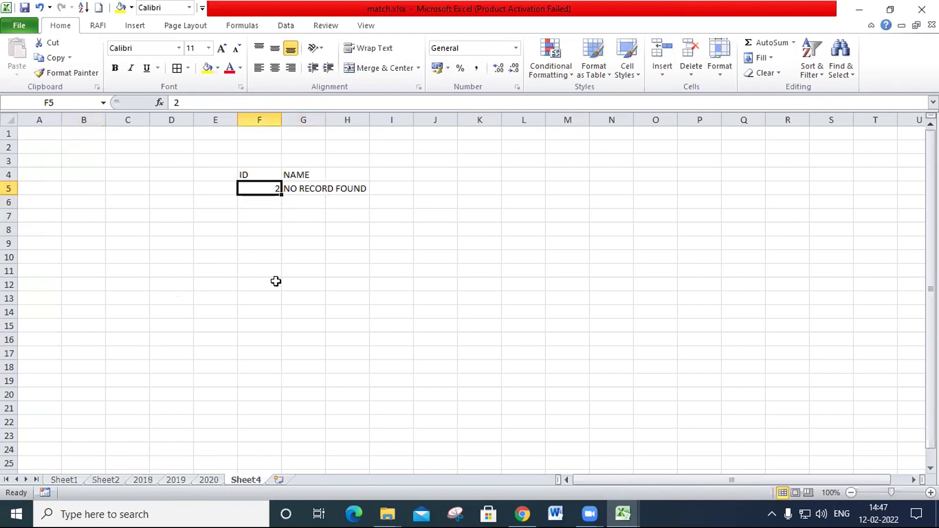
pyautogui.click(144, 481)
pyautogui.click(172, 480)
pyautogui.click(201, 481)
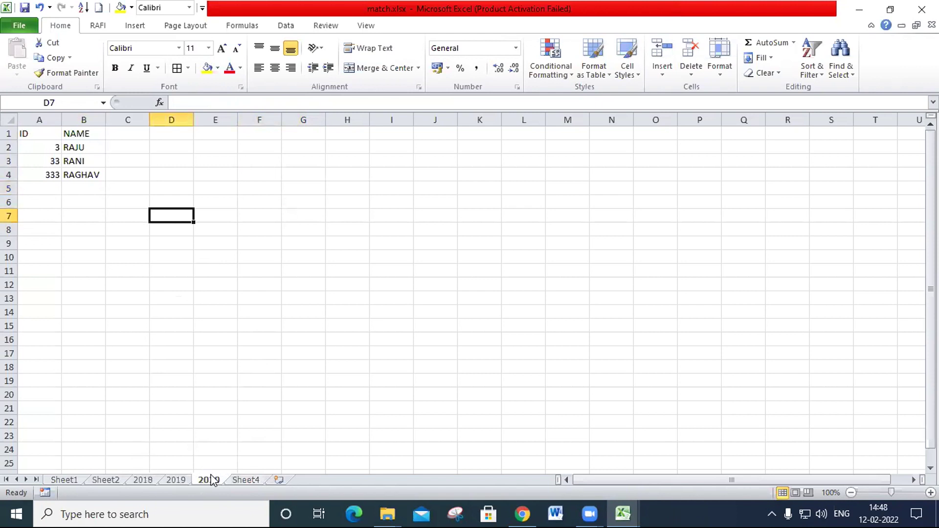
pyautogui.hotkey('ctrl', 'pagedown')
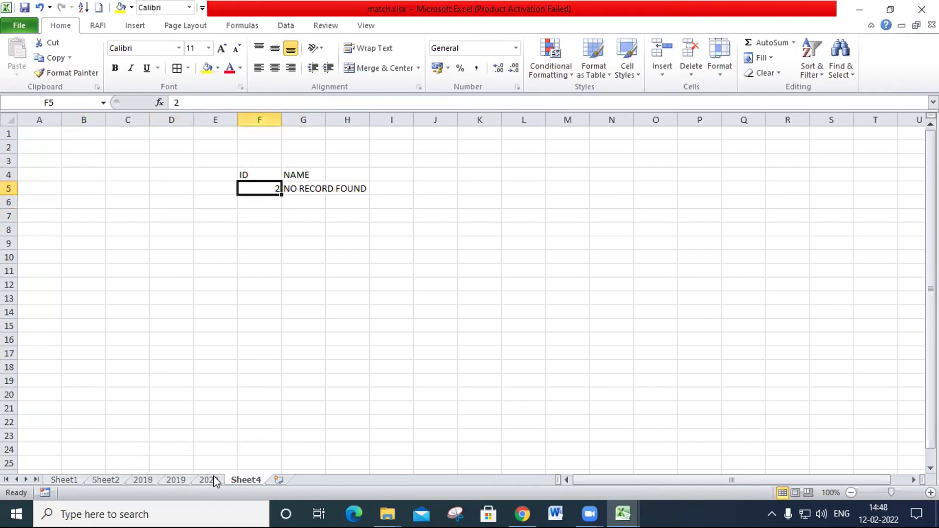
pyautogui.click(304, 190)
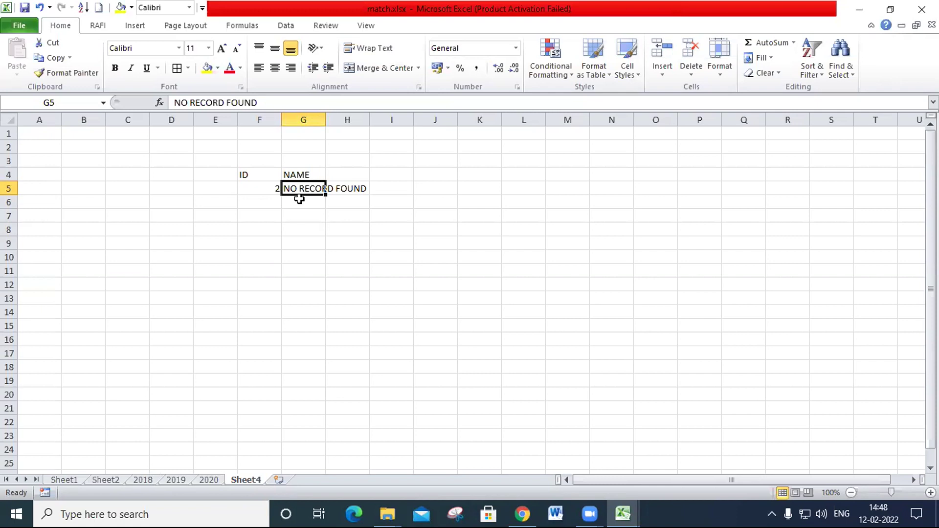
pyautogui.click(299, 198)
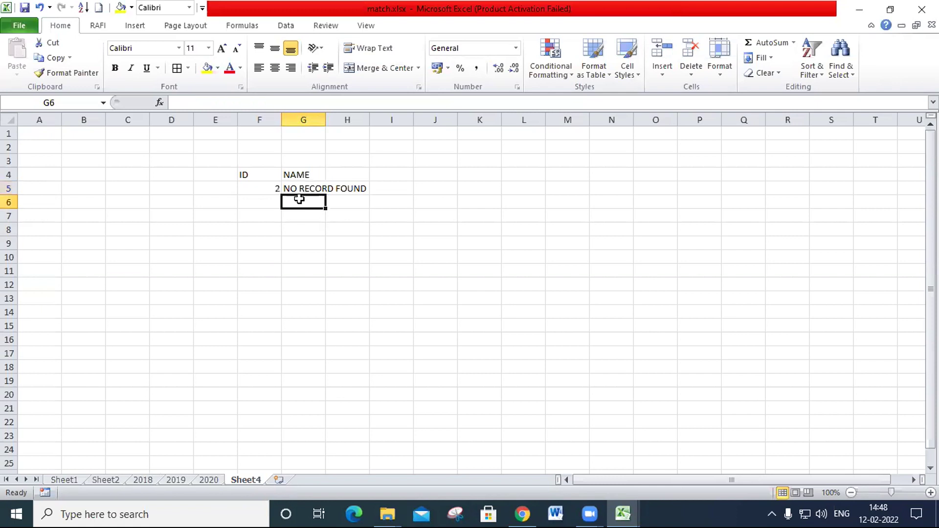
# Rename the worksheet Sheet1 as MATCH1.
pyautogui.click(63, 479)
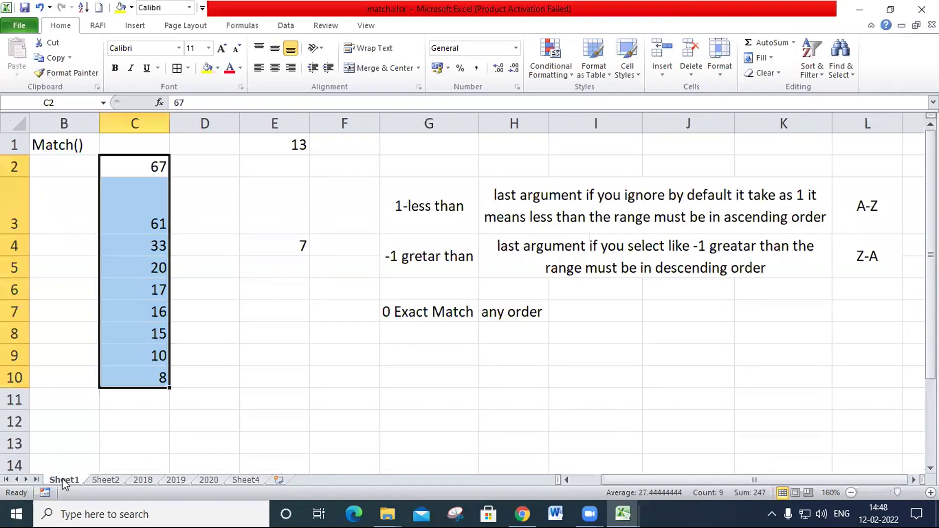
pyautogui.rightClick(76, 479)
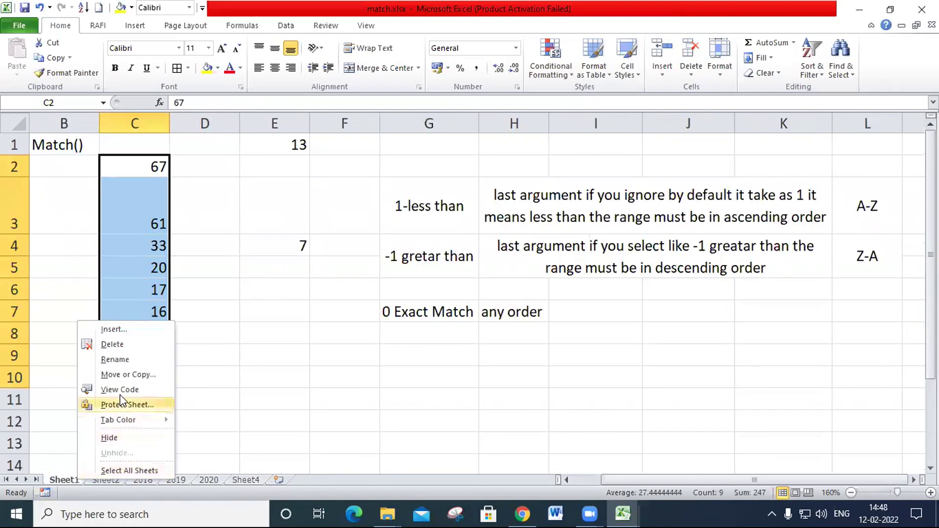
pyautogui.click(128, 360)
pyautogui.write('MATCH1')
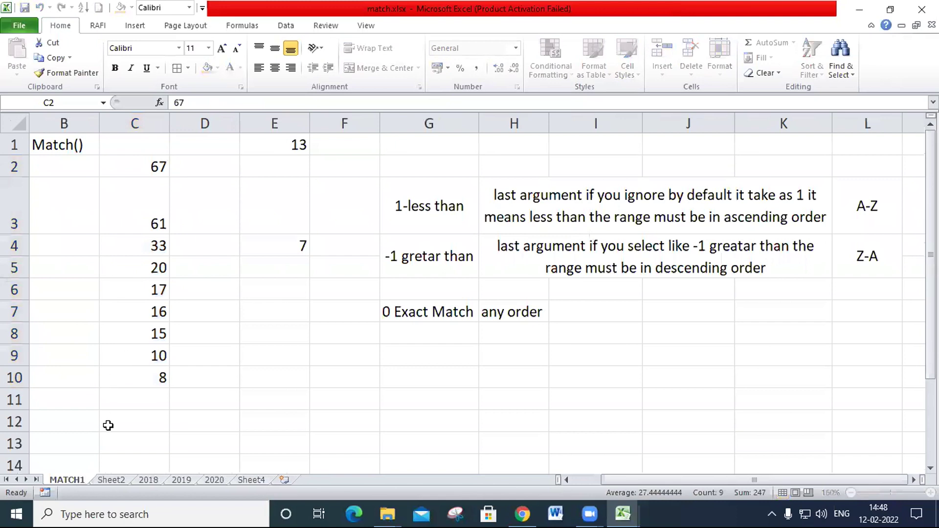
# Rename the worksheet Sheet2 as MATCH2.
pyautogui.click(115, 479)
pyautogui.rightClick(115, 480)
pyautogui.click(147, 360)
pyautogui.write('MATCH2')
pyautogui.press('Return')
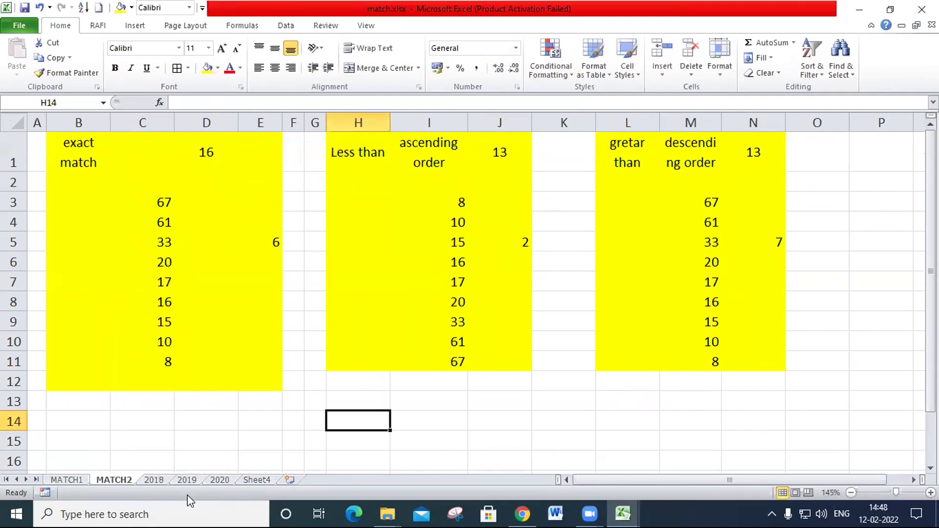
# Rename the worksheet Sheet4 as EX1.
pyautogui.click(257, 480)
pyautogui.rightClick(257, 479)
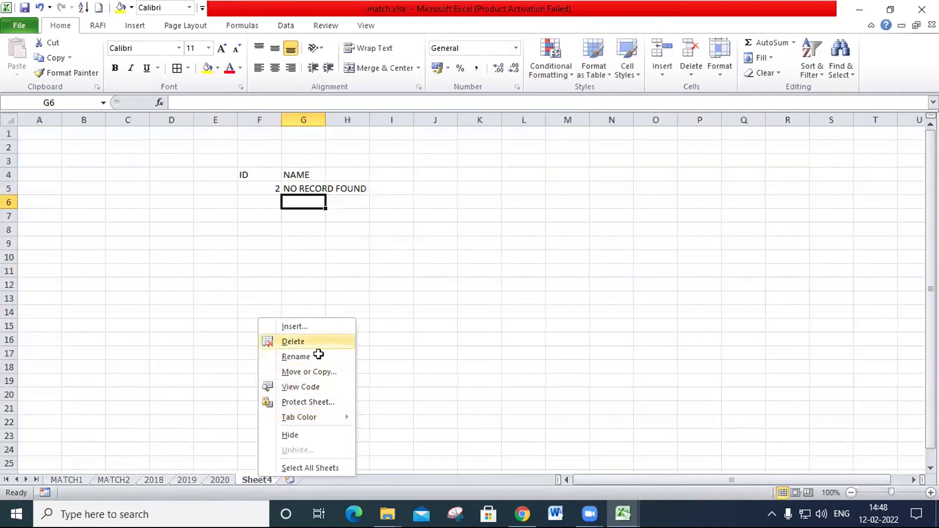
pyautogui.click(318, 355)
pyautogui.write('eX')
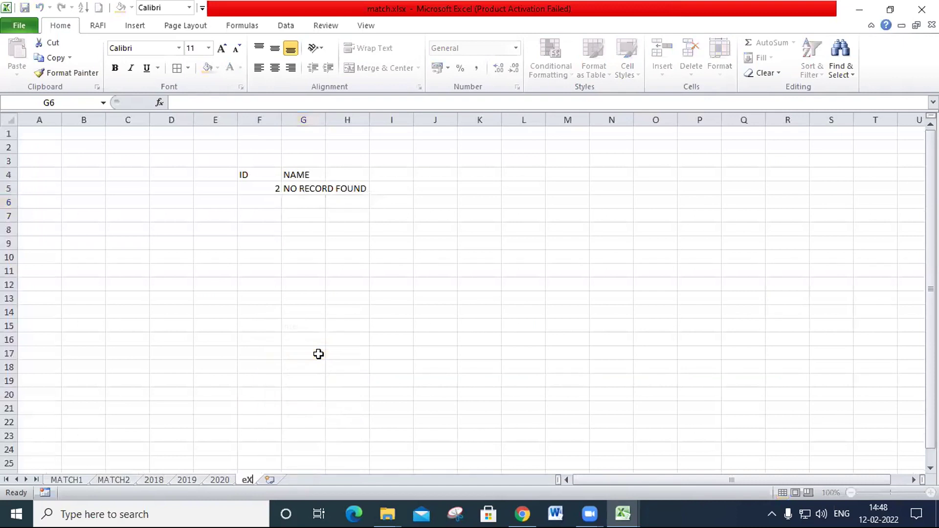
pyautogui.press('BackSpace')
pyautogui.press('BackSpace')
pyautogui.write('EX1')
pyautogui.press('Return')
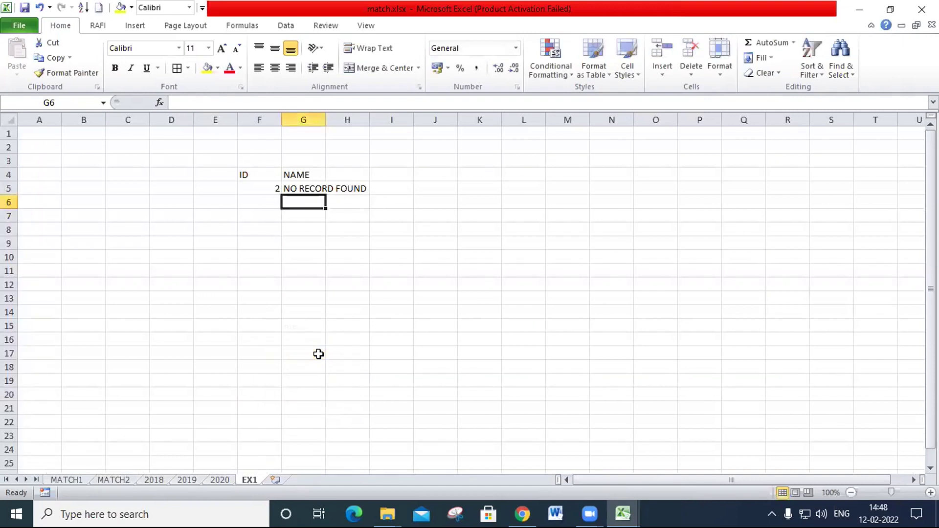
# Clear G5 of EX1, look for ID 2 on sheets 2018 and 2019, and enter the matching person's name in G5.
pyautogui.click(303, 188)
pyautogui.press('Delete')
pyautogui.press('Left')
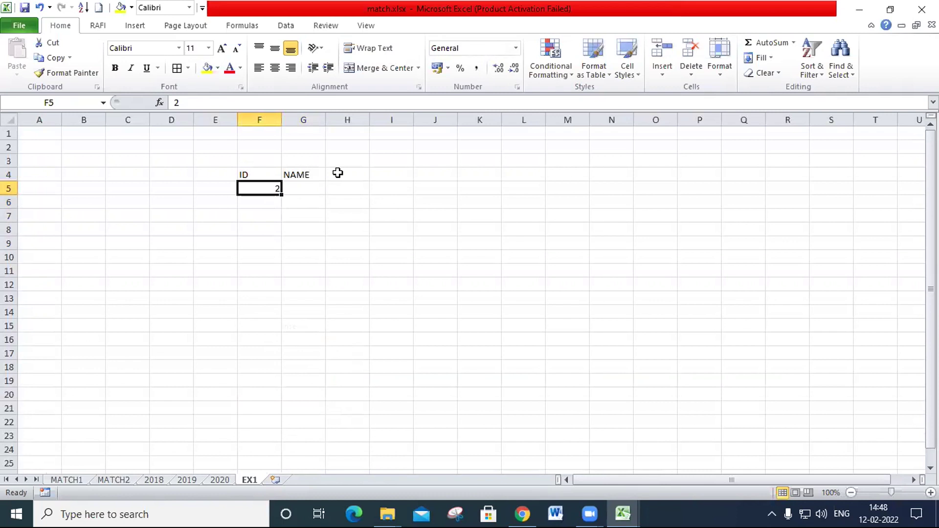
pyautogui.click(155, 480)
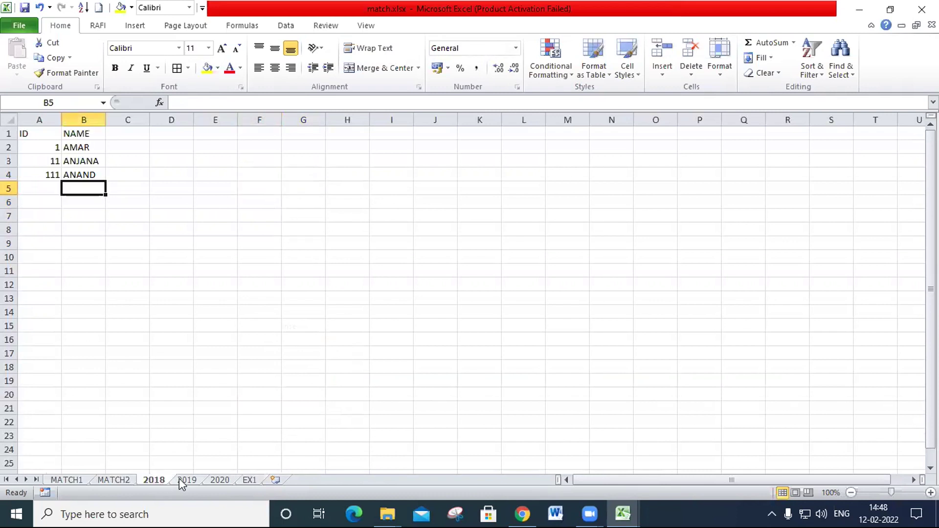
pyautogui.click(180, 479)
pyautogui.click(248, 479)
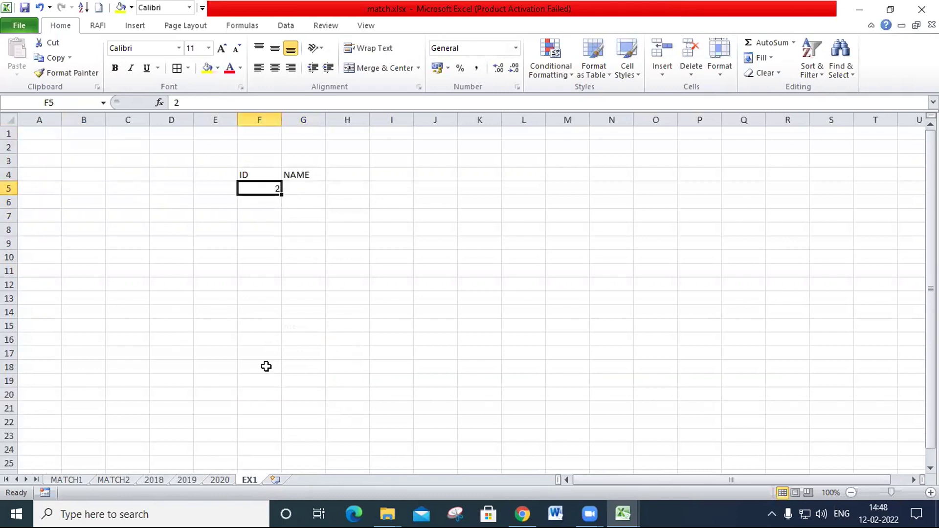
pyautogui.click(300, 189)
pyautogui.write('BALU')
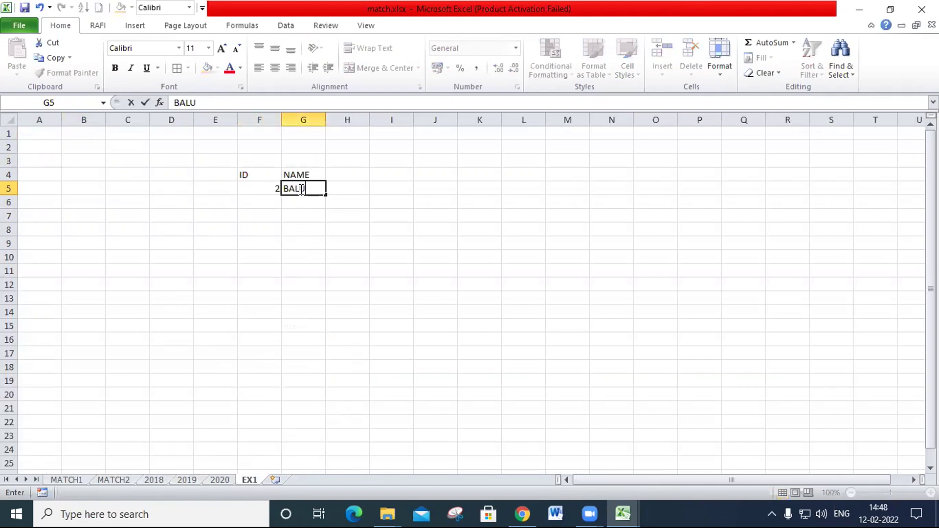
pyautogui.press('Return')
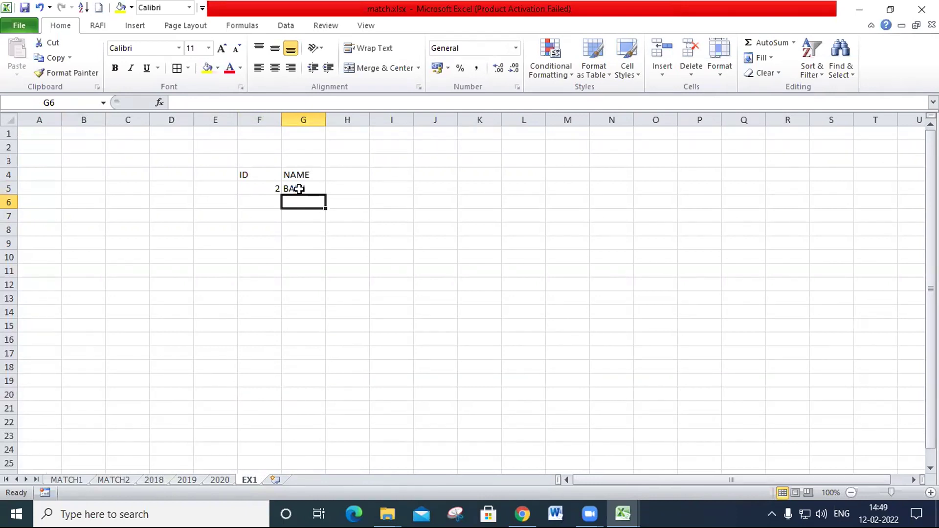
pyautogui.click(276, 296)
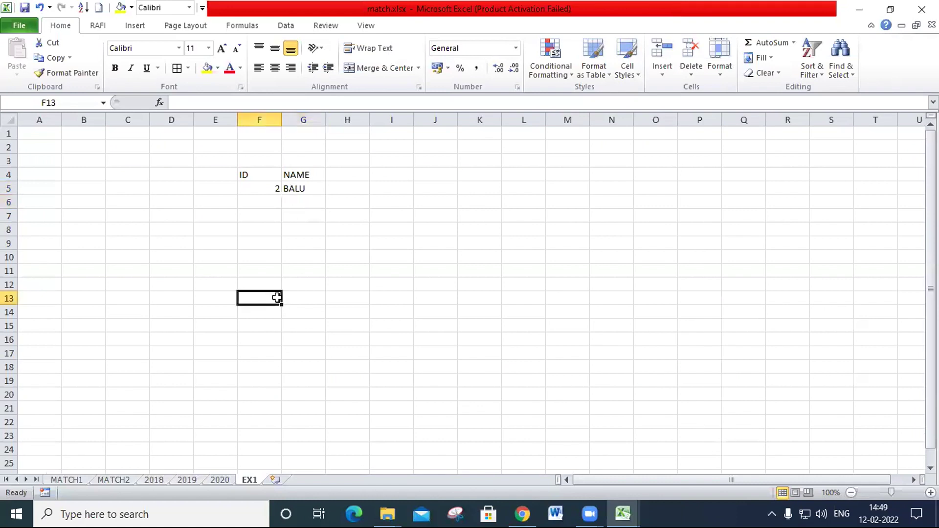
pyautogui.moveTo(424, 217); pyautogui.dragTo(421, 206)
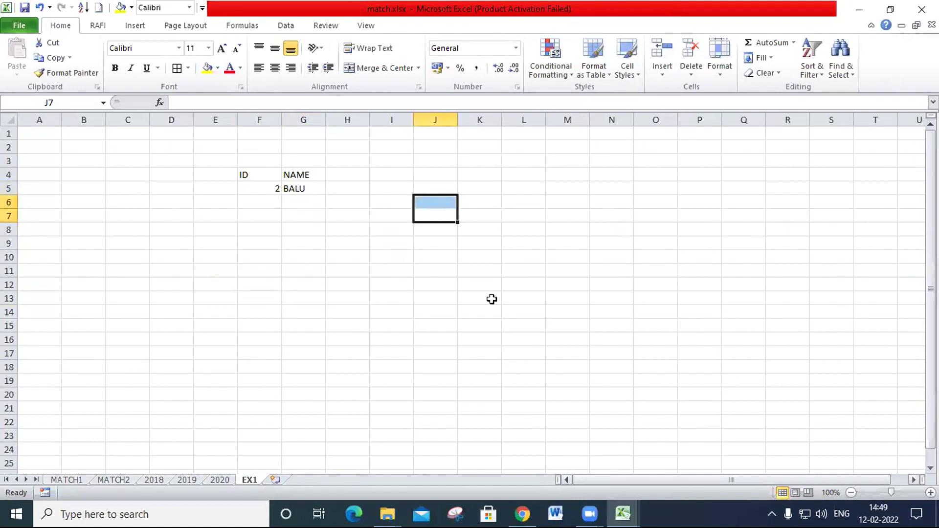
pyautogui.click(430, 201)
pyautogui.write('=VL')
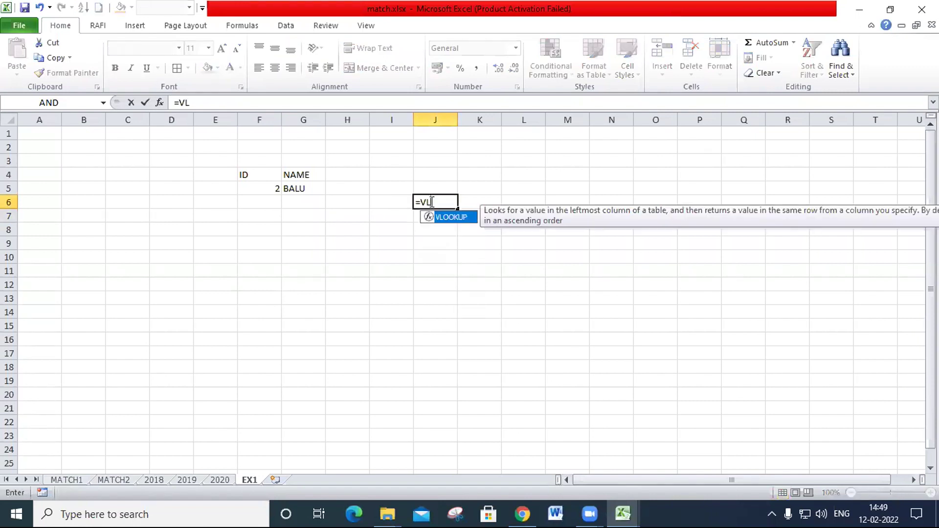
pyautogui.press('Tab')
pyautogui.write(',')
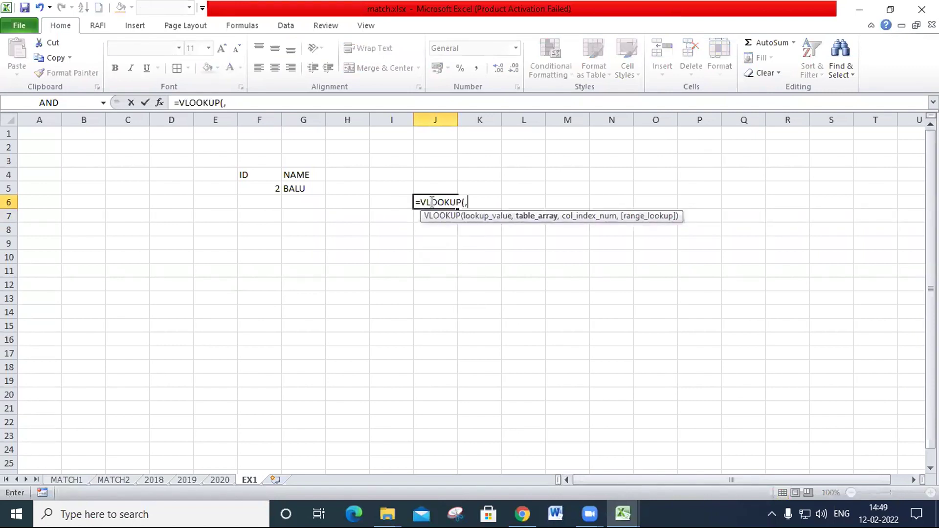
pyautogui.write(',,')
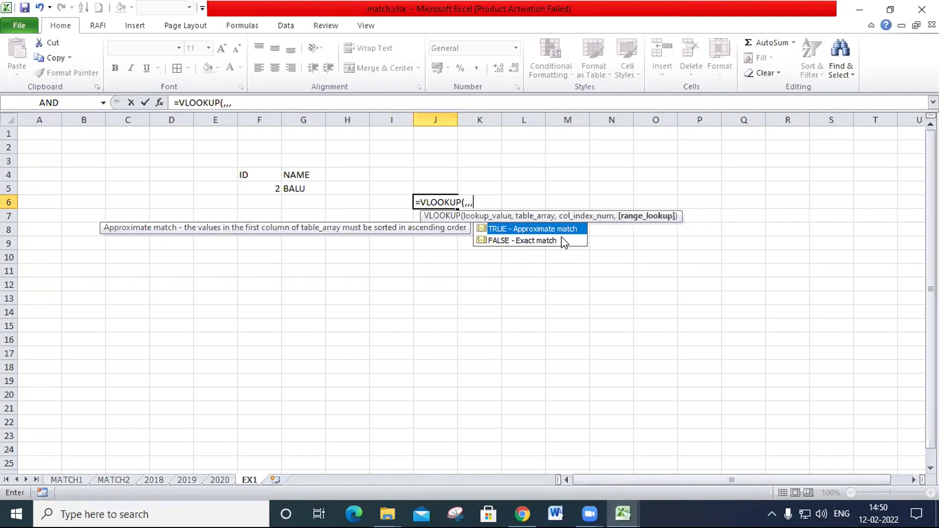
pyautogui.press('Escape')
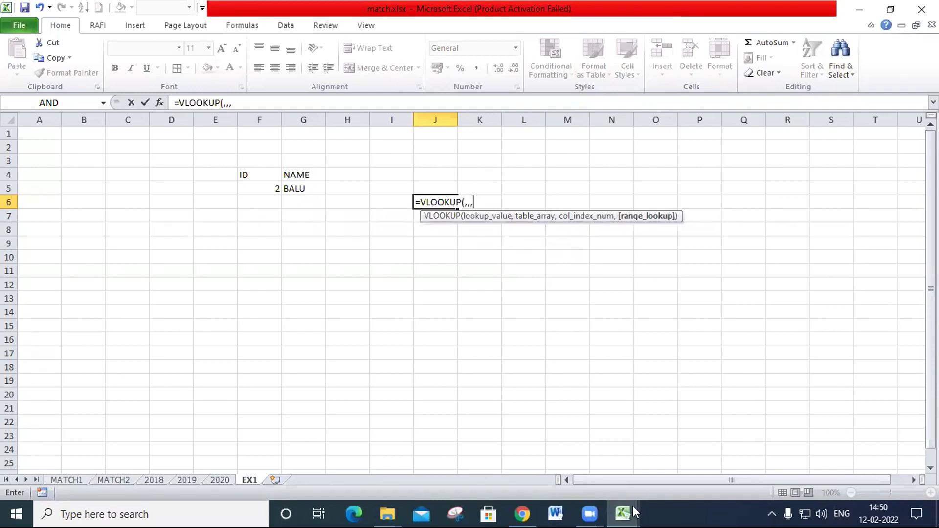
pyautogui.moveTo(623, 513)
pyautogui.click(577, 457)
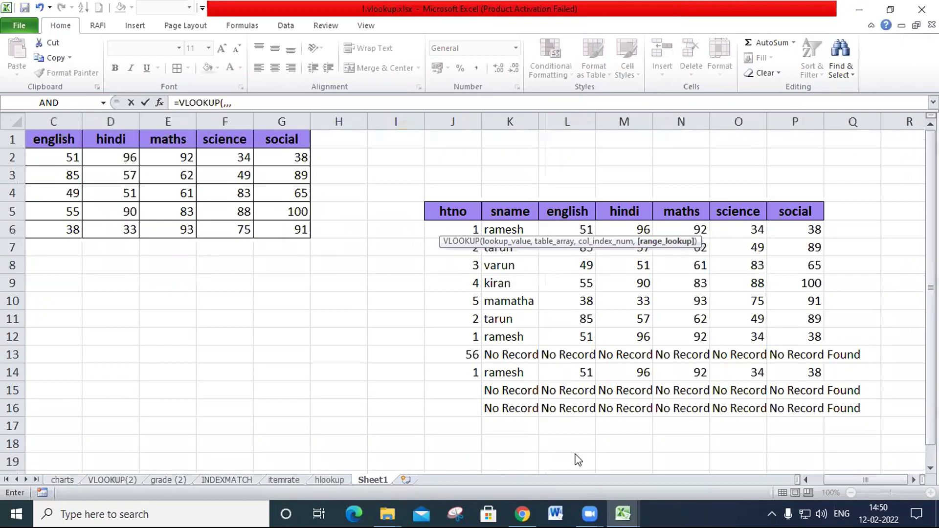
pyautogui.click(303, 298)
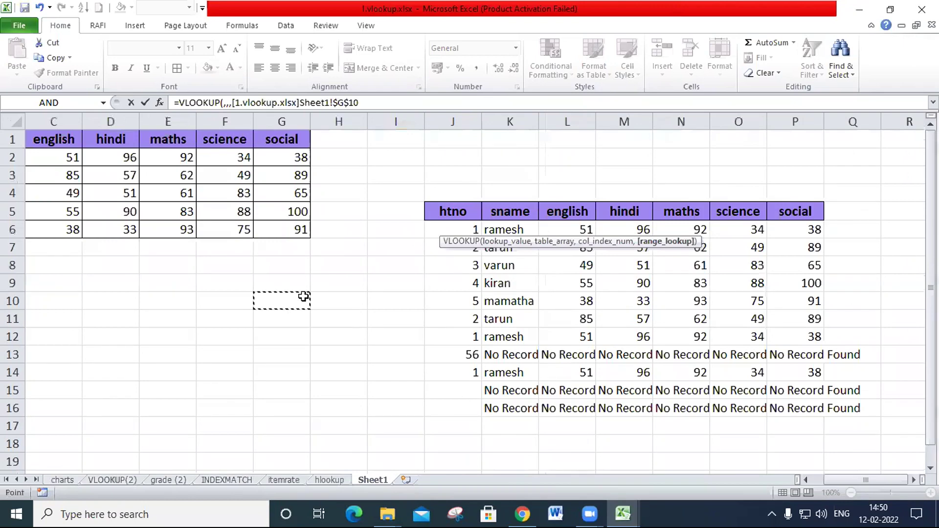
pyautogui.click(167, 480)
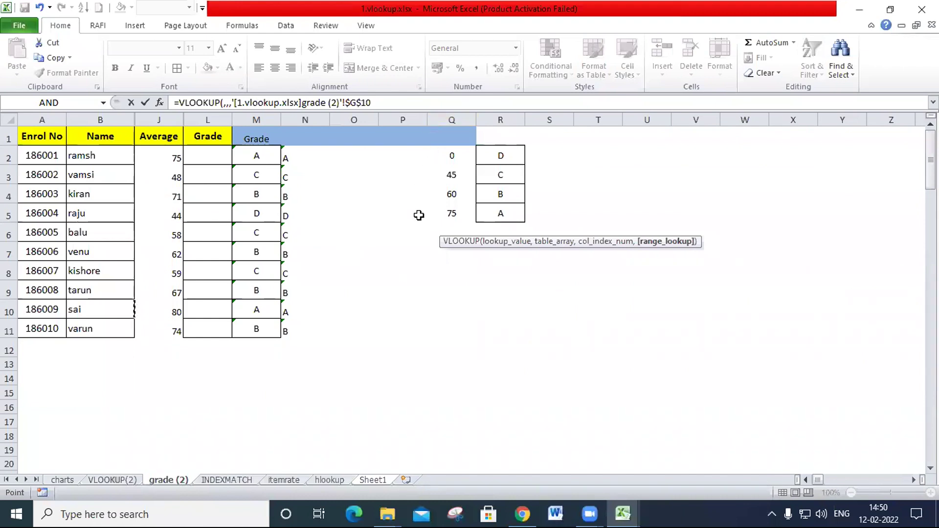
pyautogui.click(9, 120)
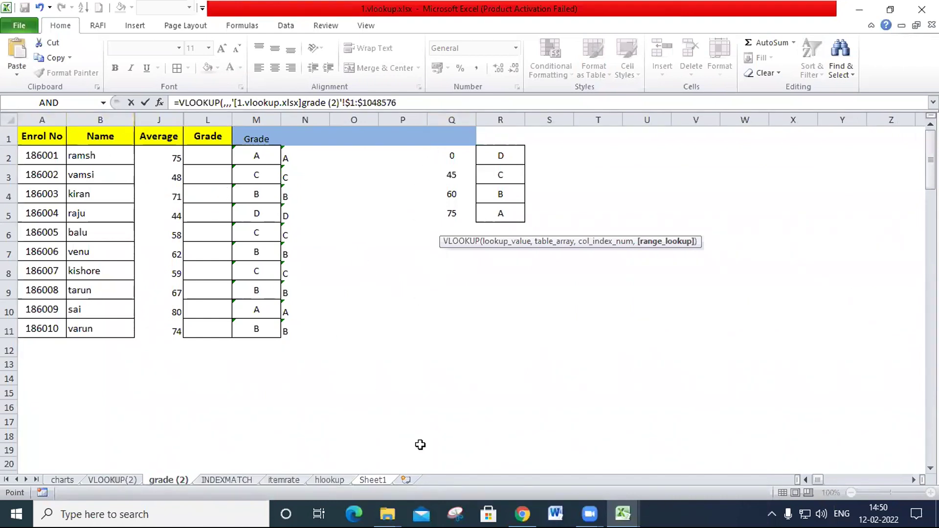
pyautogui.moveTo(631, 511)
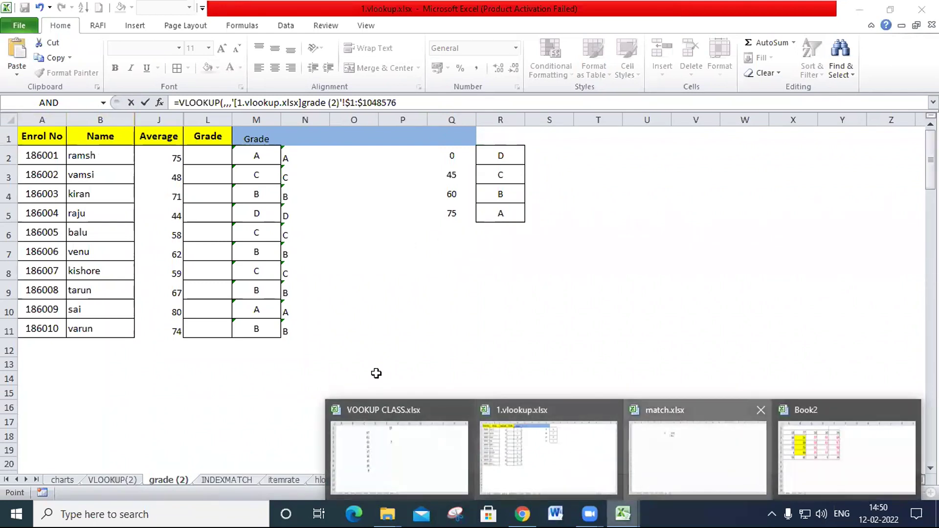
pyautogui.press('Escape')
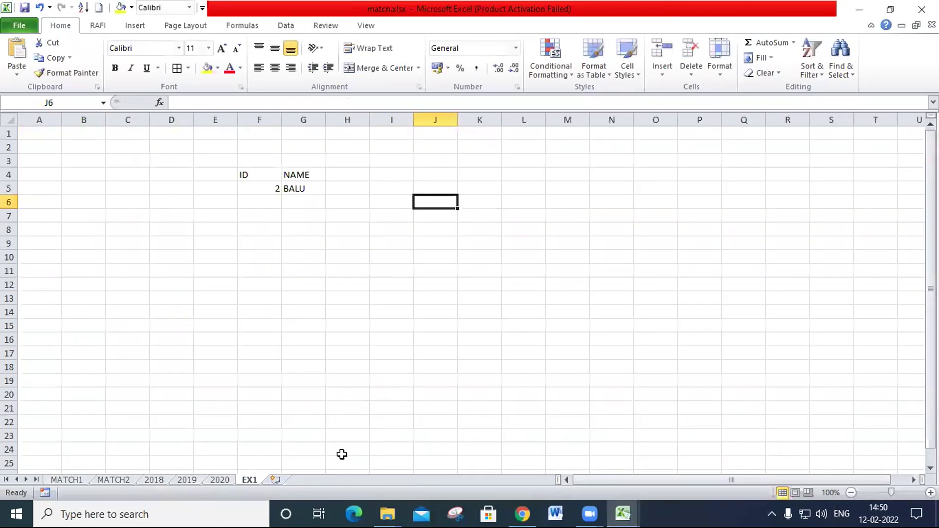
# Insert a new worksheet after EX1 and paste the clipboard contents into it.
pyautogui.click(282, 478)
pyautogui.hotkey('ctrl', 'v')
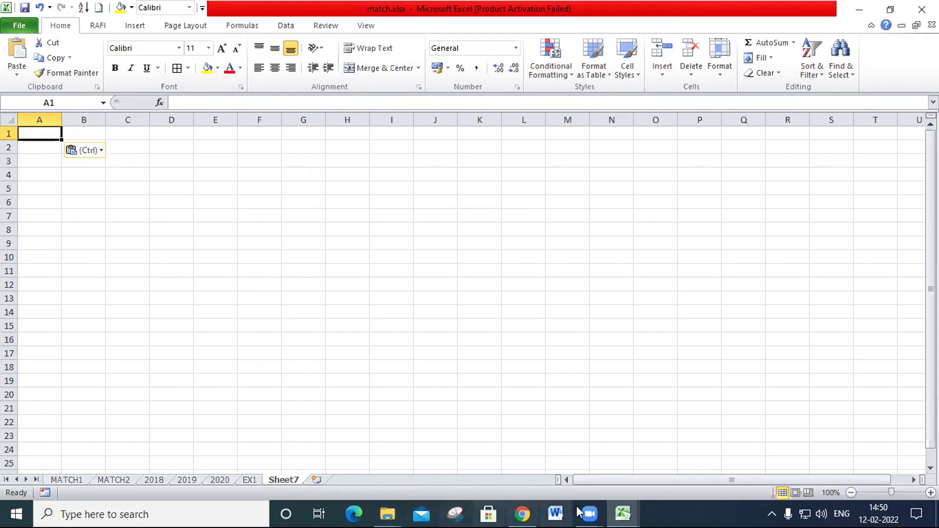
pyautogui.click(624, 512)
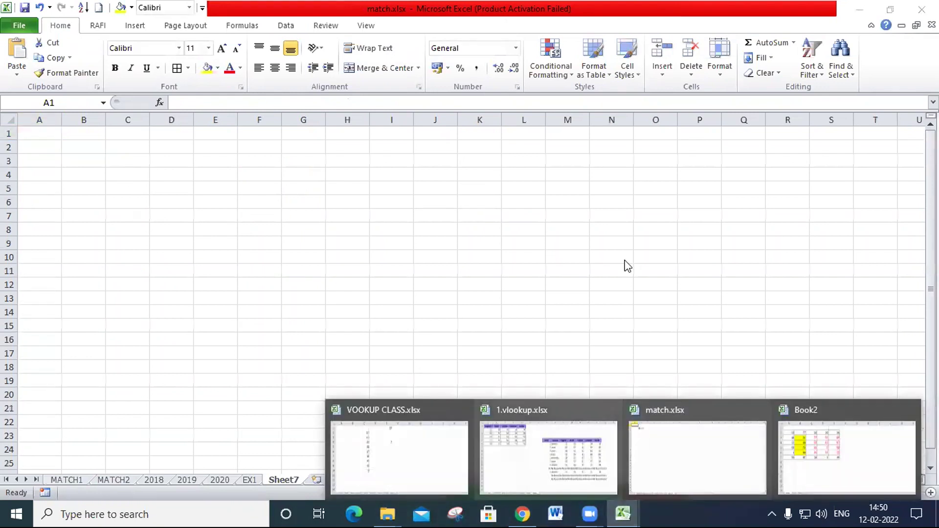
# Arrange all open workbook windows vertically.
pyautogui.click(373, 30)
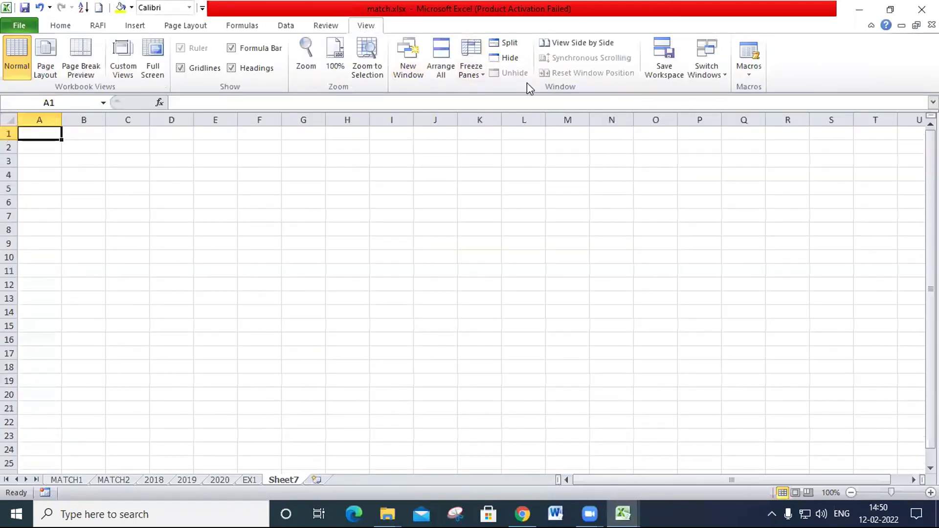
pyautogui.click(445, 78)
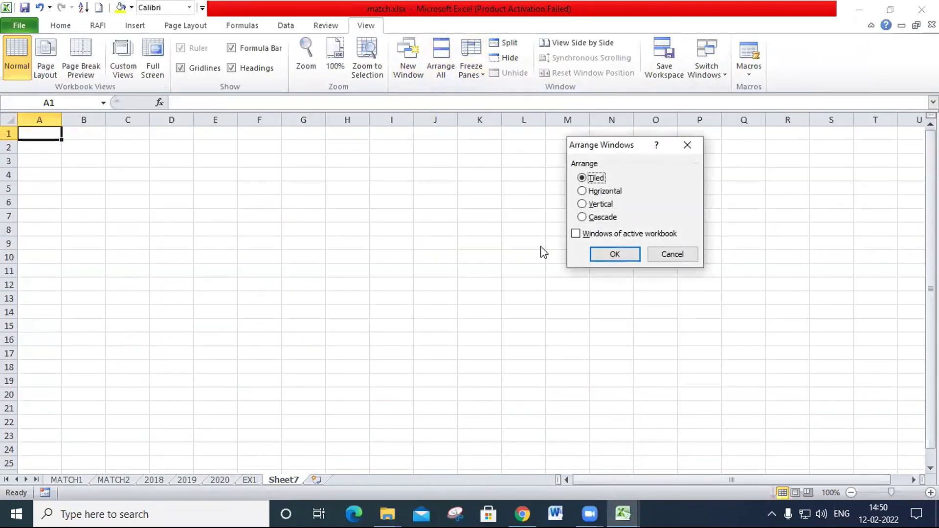
pyautogui.click(599, 204)
pyautogui.click(609, 255)
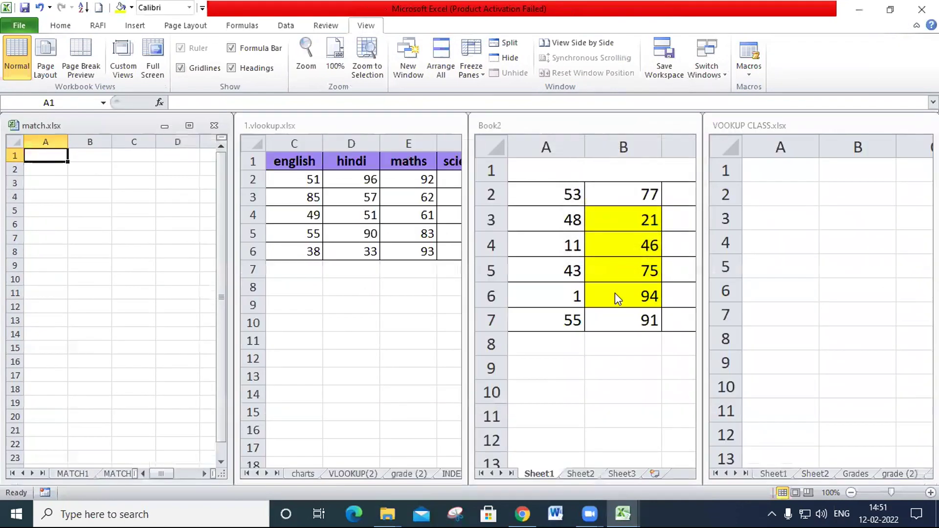
# Copy the worksheet grade (2) from 1.vlookup.xlsx into match.xlsx.
pyautogui.click(538, 477)
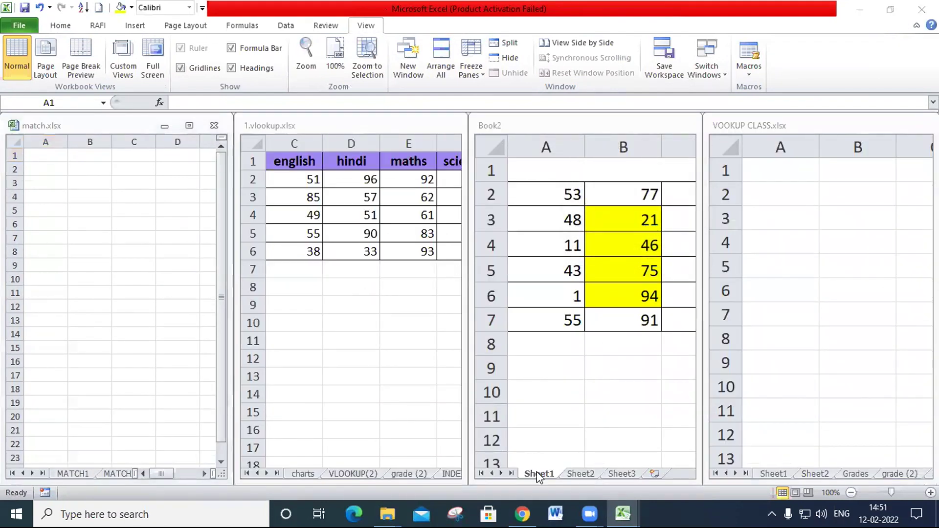
pyautogui.click(126, 381)
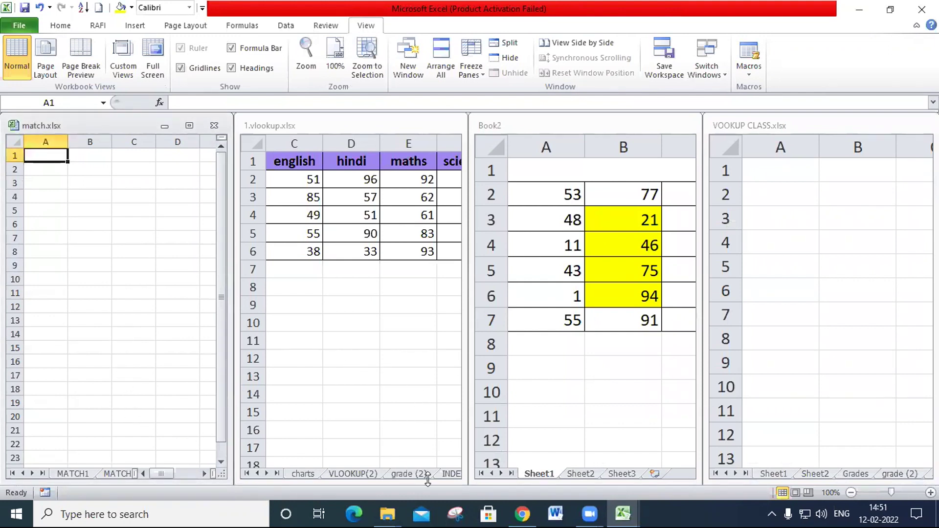
pyautogui.click(411, 474)
pyautogui.click(411, 473)
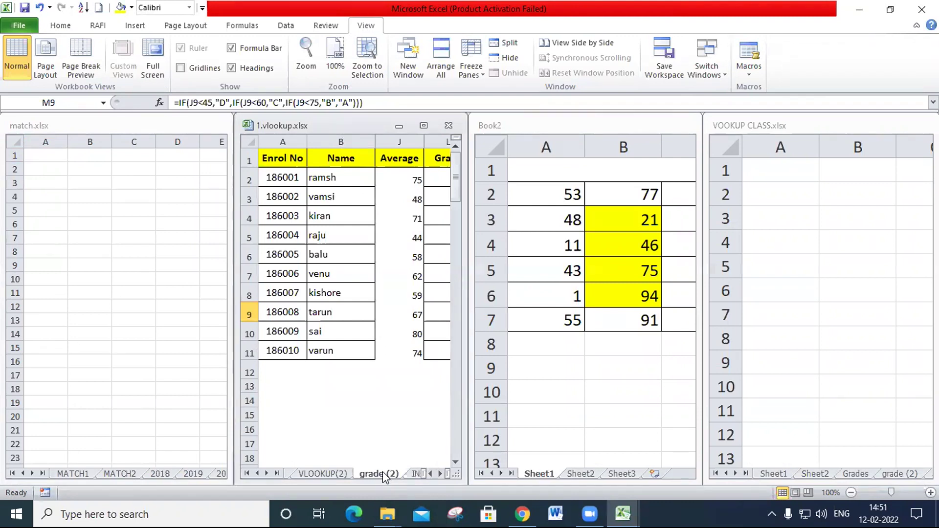
pyautogui.moveTo(379, 474); pyautogui.dragTo(212, 462)
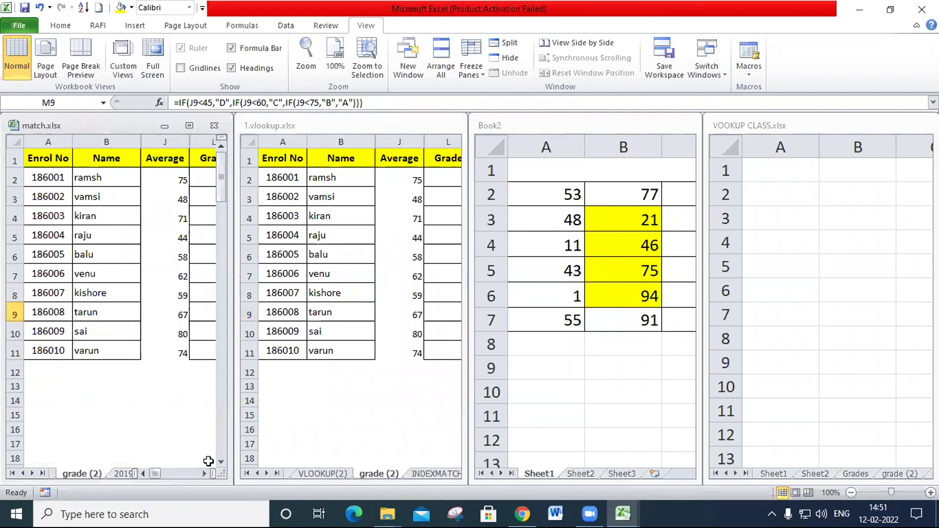
# Maximize the match.xlsx window and move the sheet grade (2) to the end, after Sheet7.
pyautogui.click(118, 255)
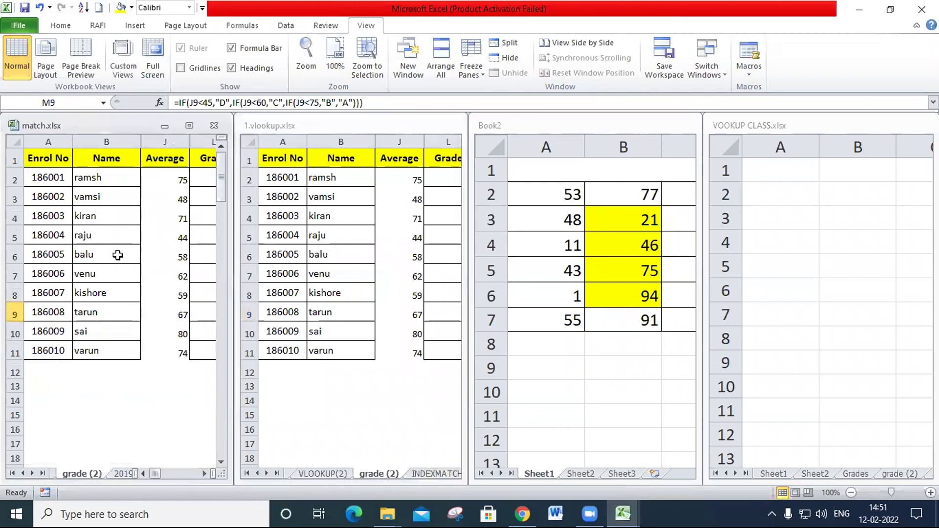
pyautogui.click(190, 126)
pyautogui.moveTo(90, 483); pyautogui.dragTo(249, 479)
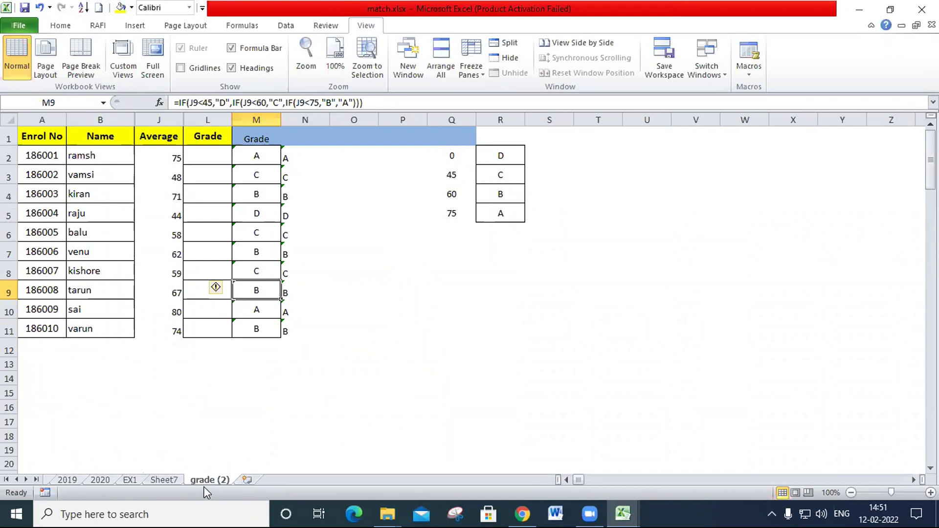
# Delete the empty worksheet Sheet7 from match.xlsx.
pyautogui.click(169, 480)
pyautogui.rightClick(171, 481)
pyautogui.click(205, 347)
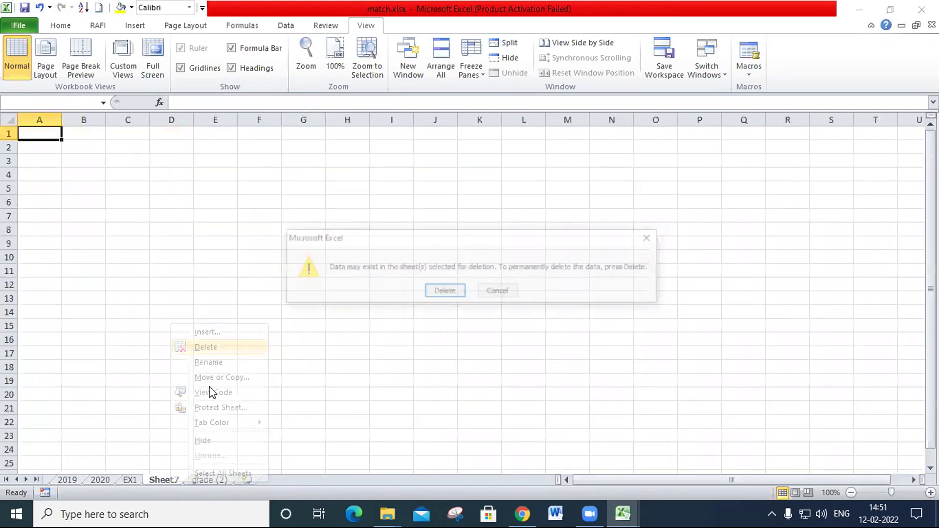
pyautogui.click(449, 291)
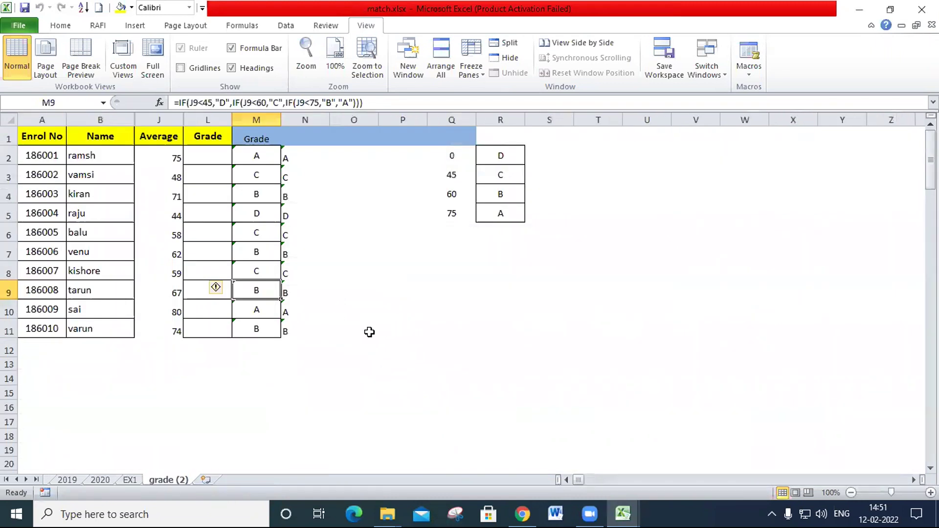
# Unhide the columns between Name and Average on sheet grade (2).
pyautogui.click(395, 210)
pyautogui.click(399, 361)
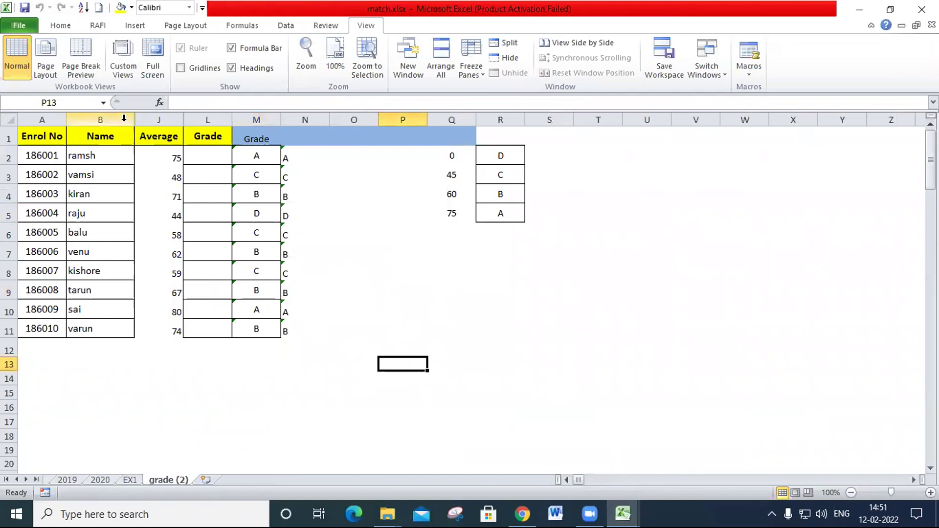
pyautogui.moveTo(100, 120); pyautogui.dragTo(154, 118)
pyautogui.rightClick(155, 119)
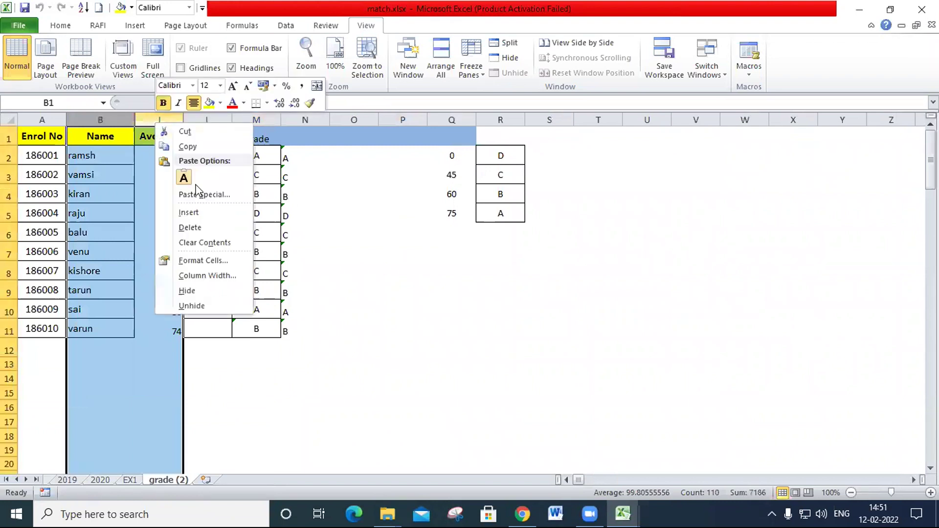
pyautogui.click(210, 304)
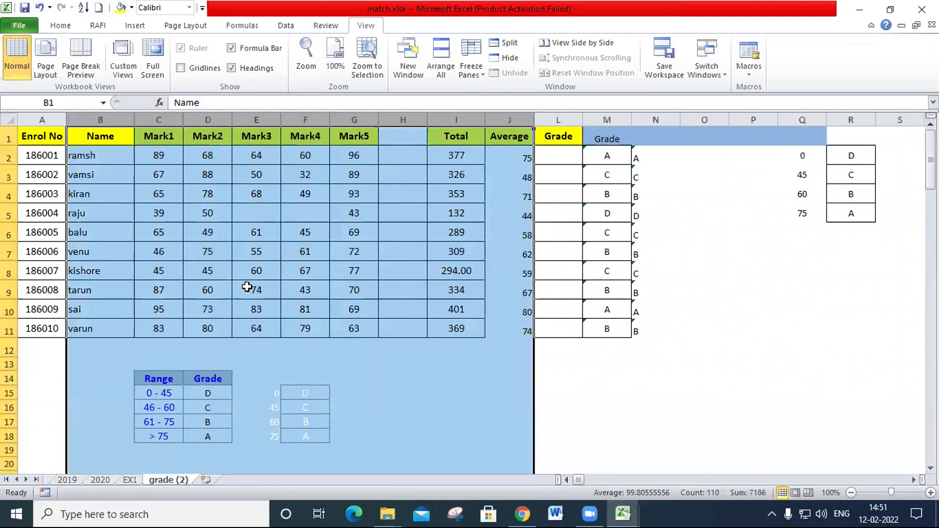
pyautogui.click(457, 392)
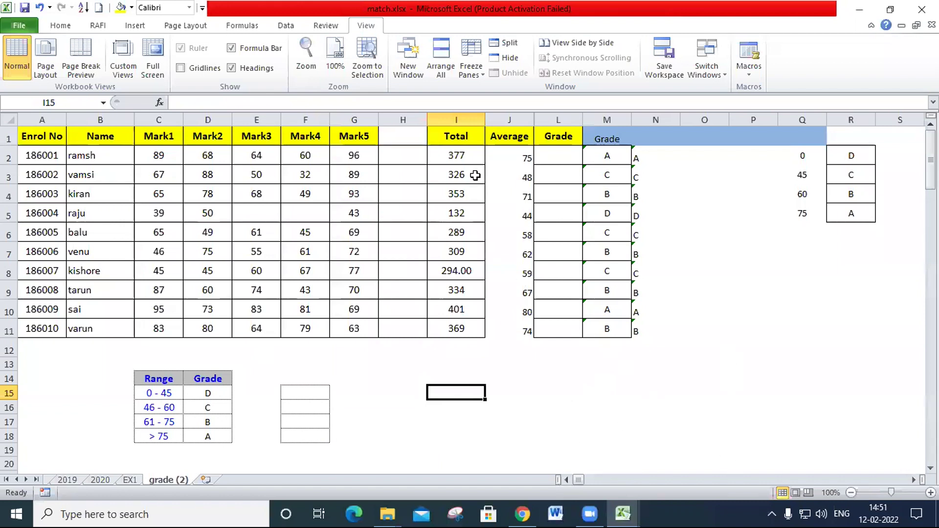
# Examine the students' average marks in J2:J11 against their grades.
pyautogui.moveTo(520, 157); pyautogui.dragTo(513, 330)
pyautogui.click(710, 192)
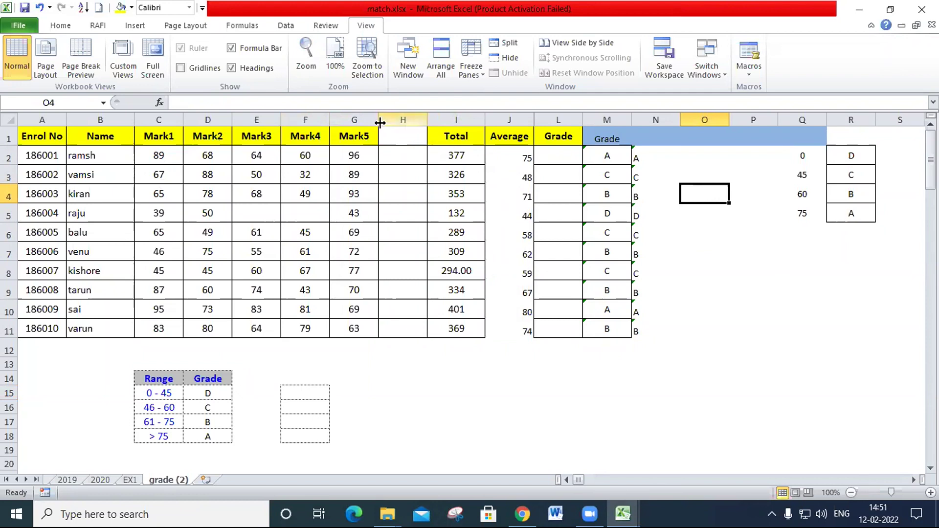
pyautogui.click(512, 161)
pyautogui.click(520, 176)
pyautogui.click(517, 218)
pyautogui.click(522, 253)
pyautogui.moveTo(530, 277); pyautogui.dragTo(532, 294)
pyautogui.click(533, 314)
pyautogui.click(529, 344)
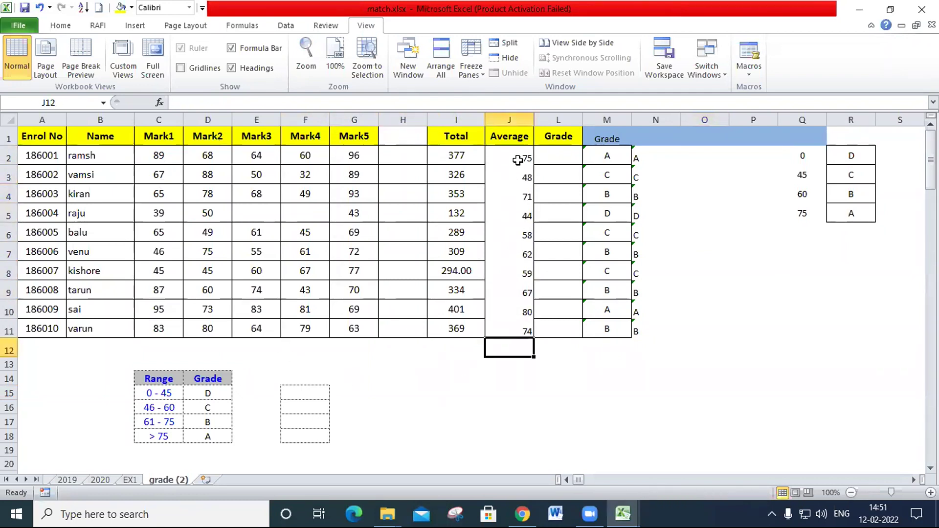
# Hide columns C to I, from Mark1 to Total.
pyautogui.moveTo(457, 120); pyautogui.dragTo(171, 130)
pyautogui.rightClick(170, 123)
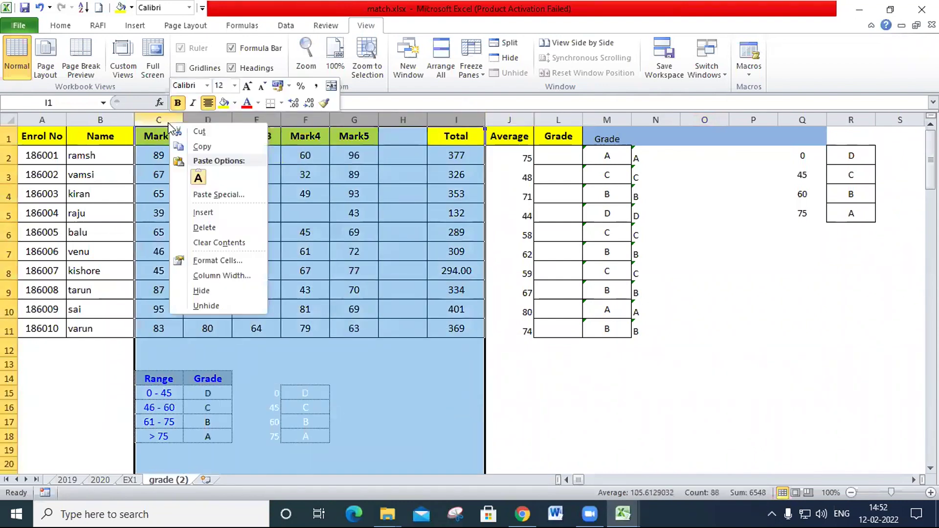
pyautogui.click(228, 291)
# Apply all borders to the average marks in J2:J11 and center them horizontally.
pyautogui.moveTo(161, 153); pyautogui.dragTo(172, 324)
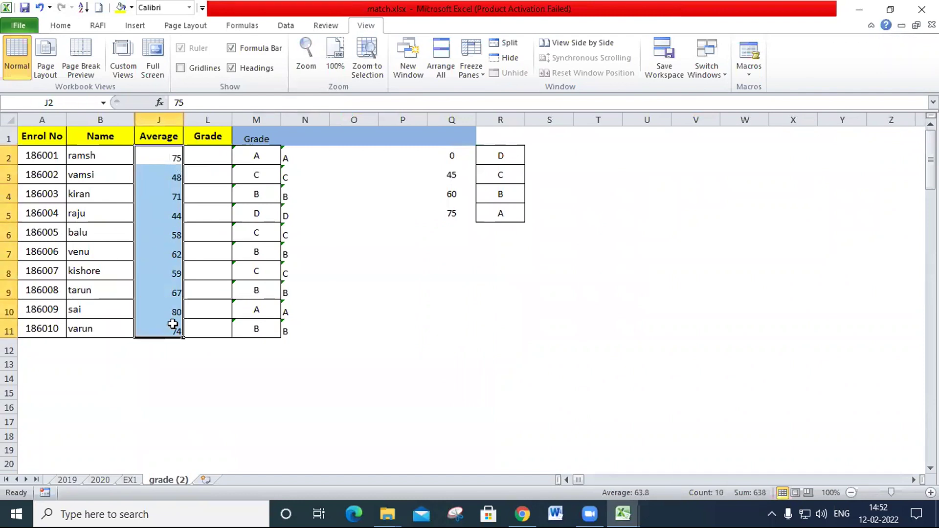
pyautogui.hotkey('alt', 'h')
pyautogui.press('b')
pyautogui.press('a')
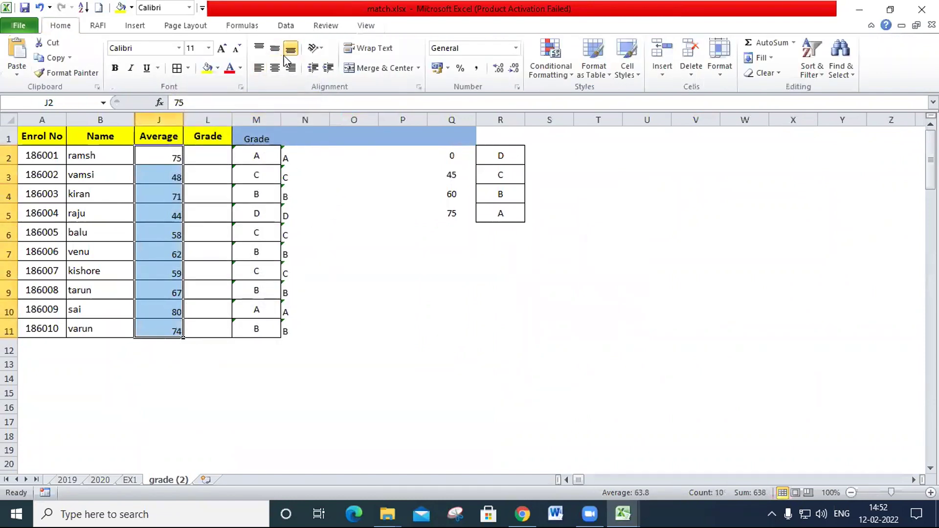
pyautogui.click(275, 67)
pyautogui.click(334, 176)
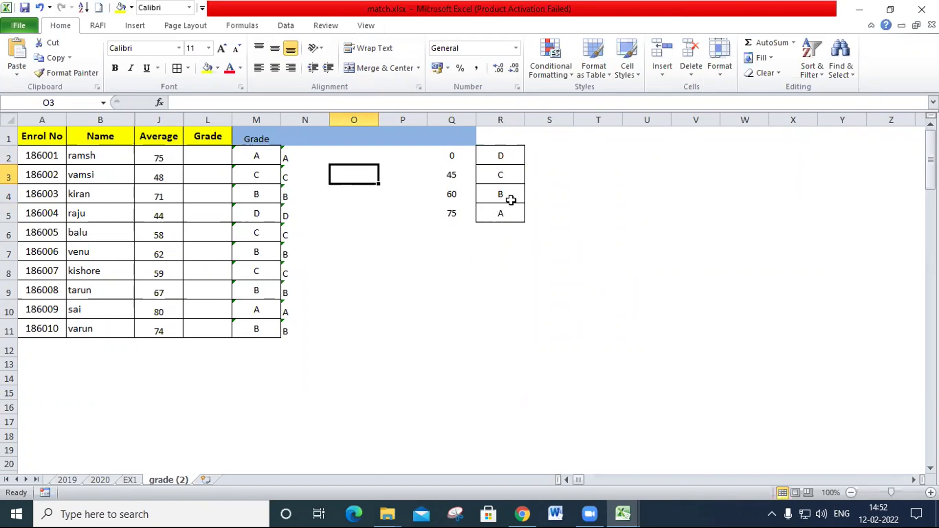
# Enter the heading GRADES in R1 above the letter grades.
pyautogui.click(501, 141)
pyautogui.write('GRADES')
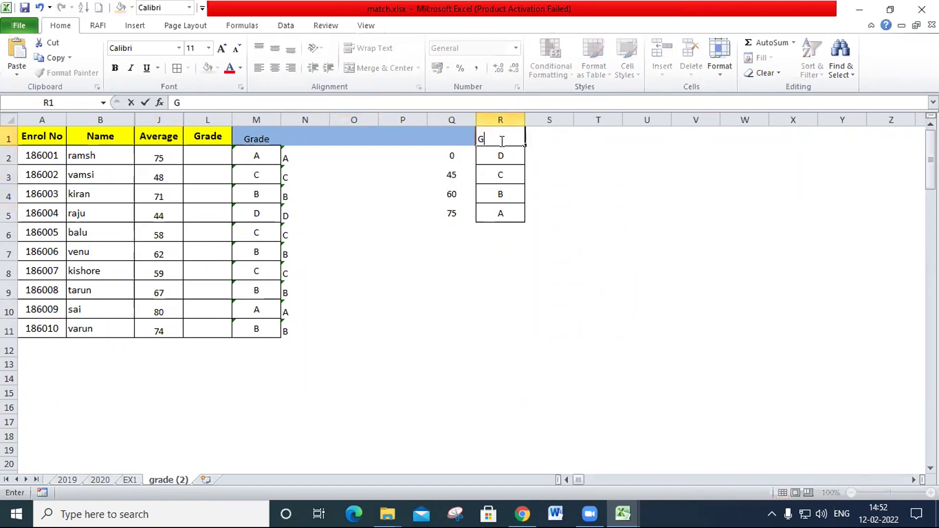
pyautogui.press('Return')
pyautogui.press('Down')
pyautogui.press('Down')
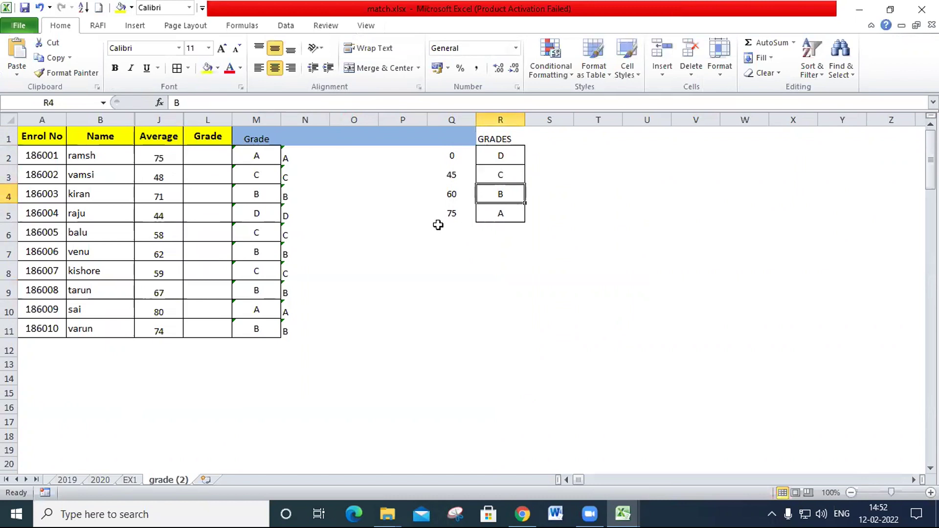
pyautogui.click(160, 160)
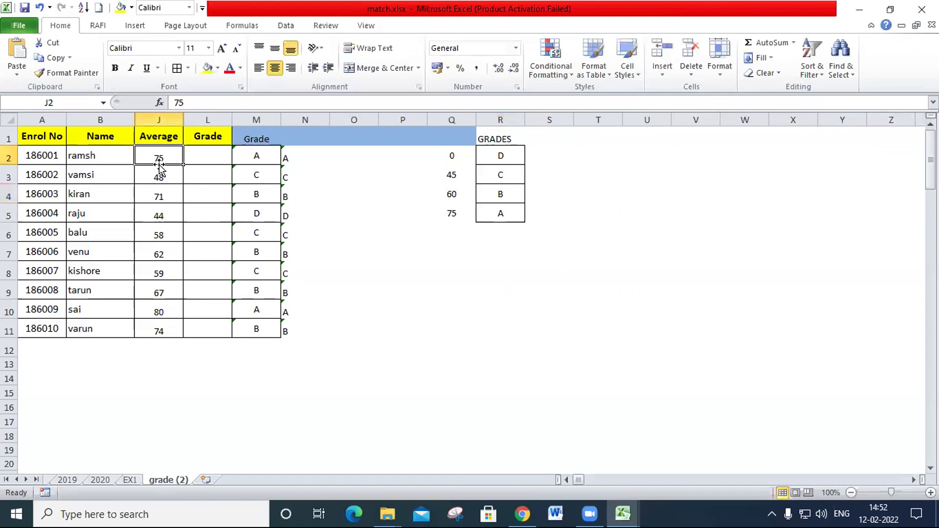
pyautogui.click(159, 185)
pyautogui.click(163, 178)
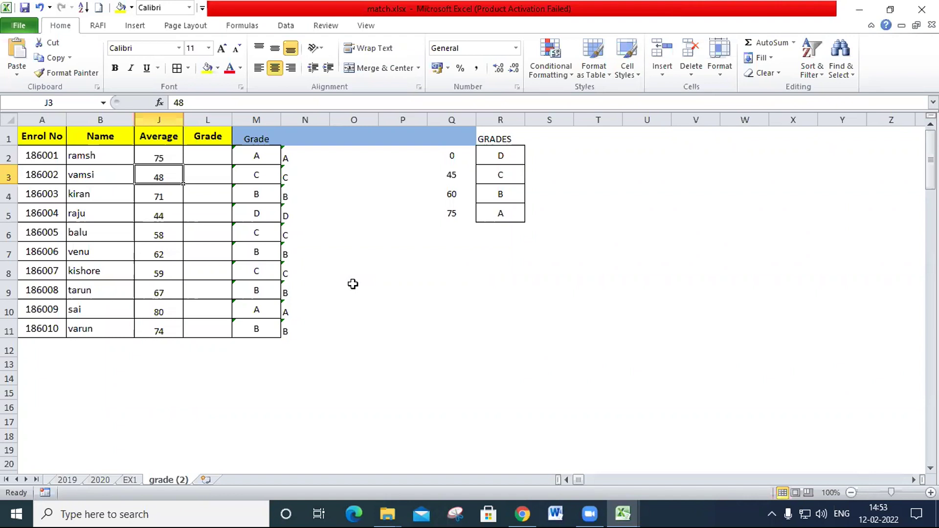
# Middle-align the Average values in J2:J11 vertically.
pyautogui.moveTo(168, 162); pyautogui.dragTo(177, 326)
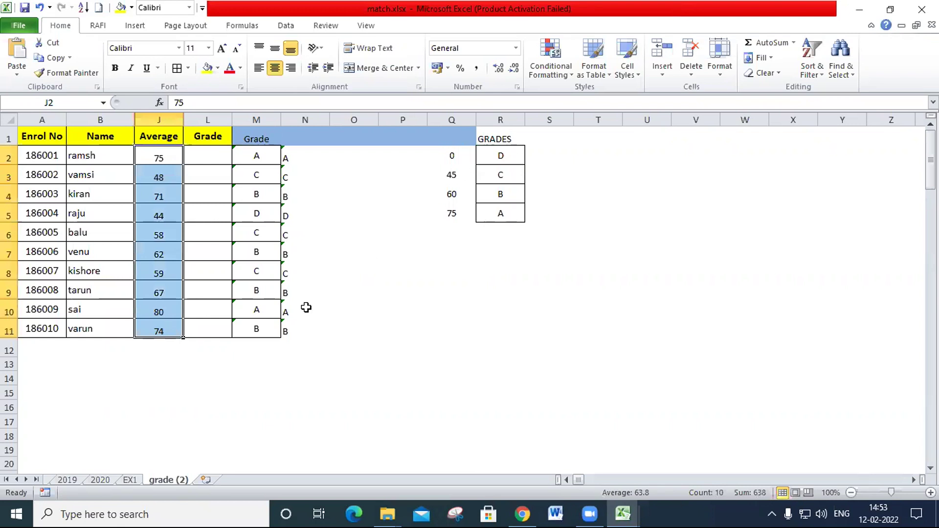
pyautogui.click(275, 47)
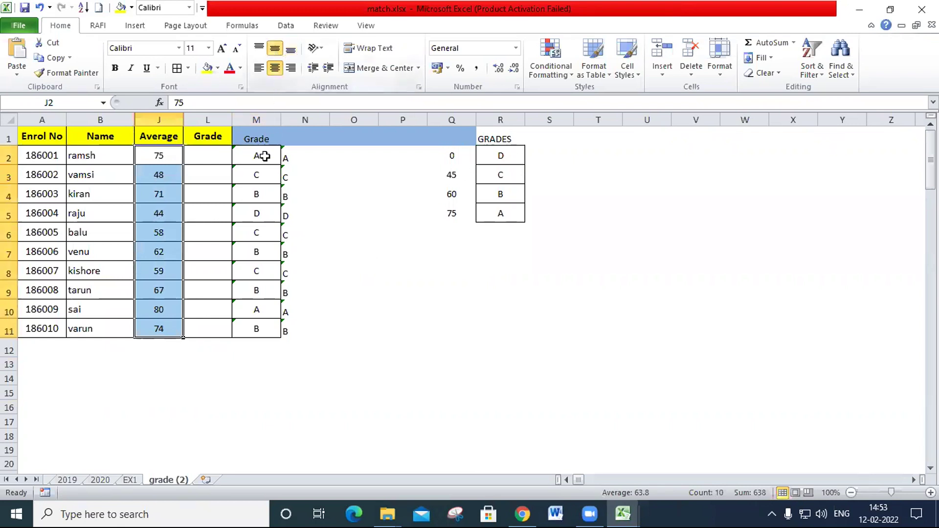
# Insert a blank column at column P, moving the score thresholds and GRADES table one column over.
pyautogui.click(354, 152)
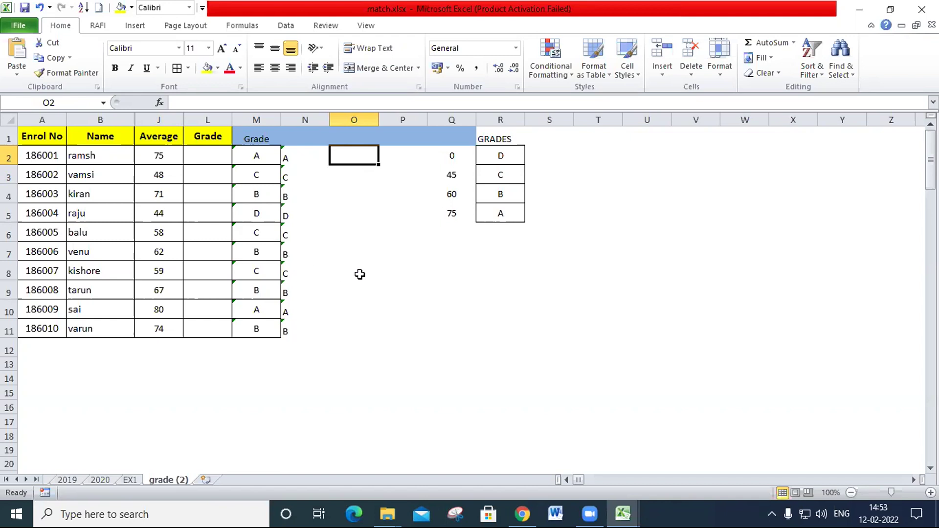
pyautogui.click(413, 120)
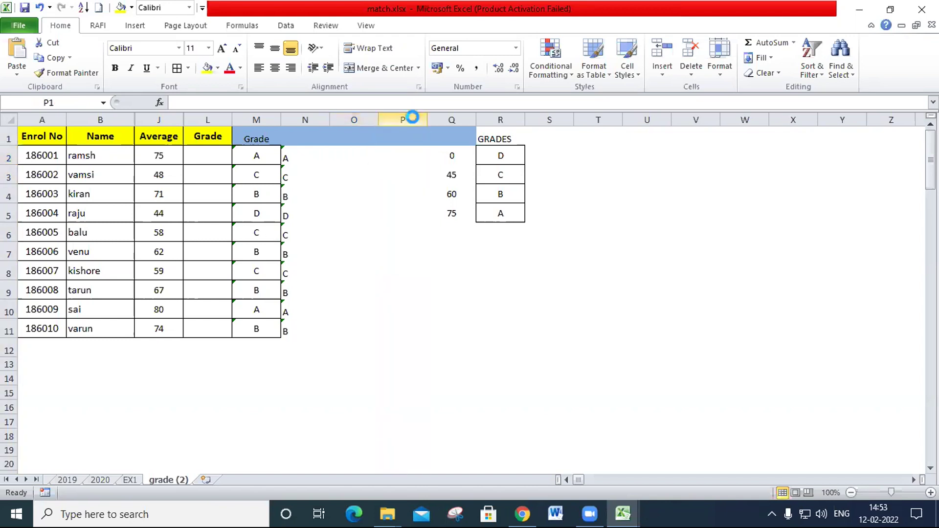
pyautogui.hotkey('ctrl', '+')
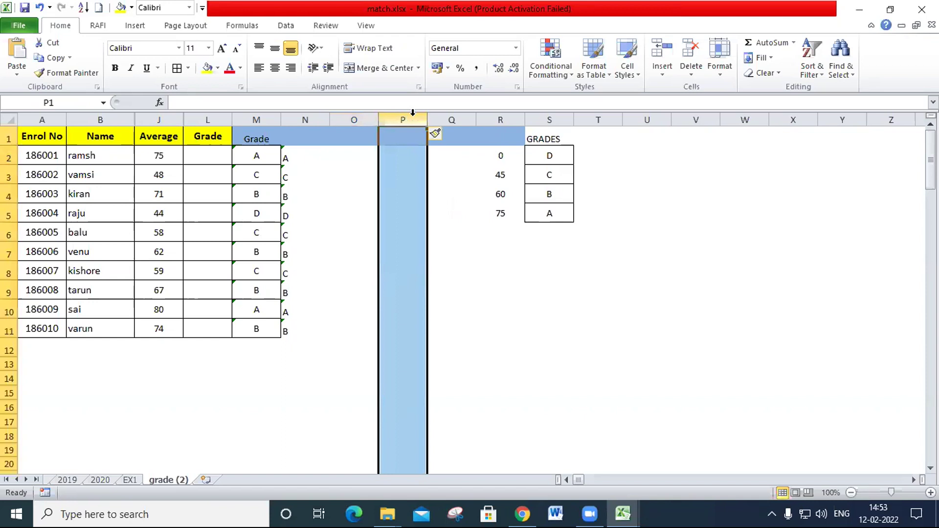
# Start an IF formula in O2 that tests J2>=75 and returns "A" when true.
pyautogui.click(356, 156)
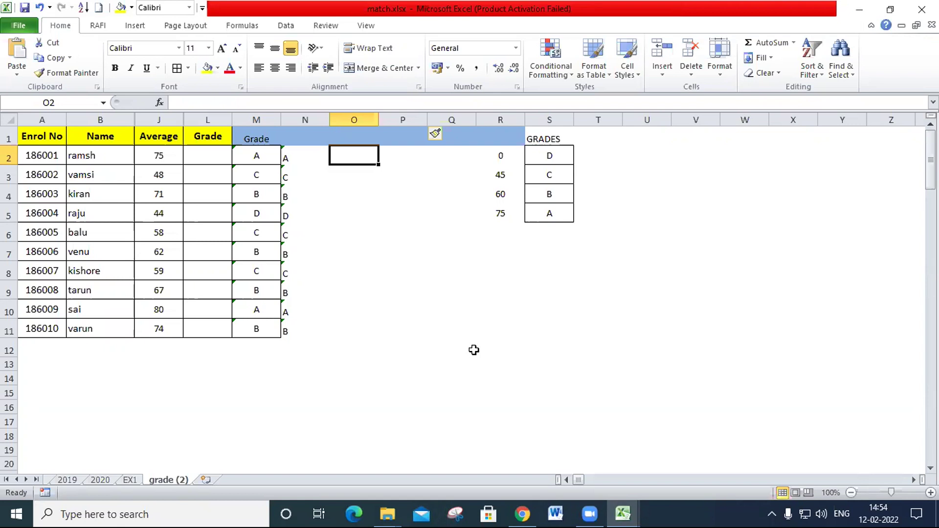
pyautogui.write('=IF')
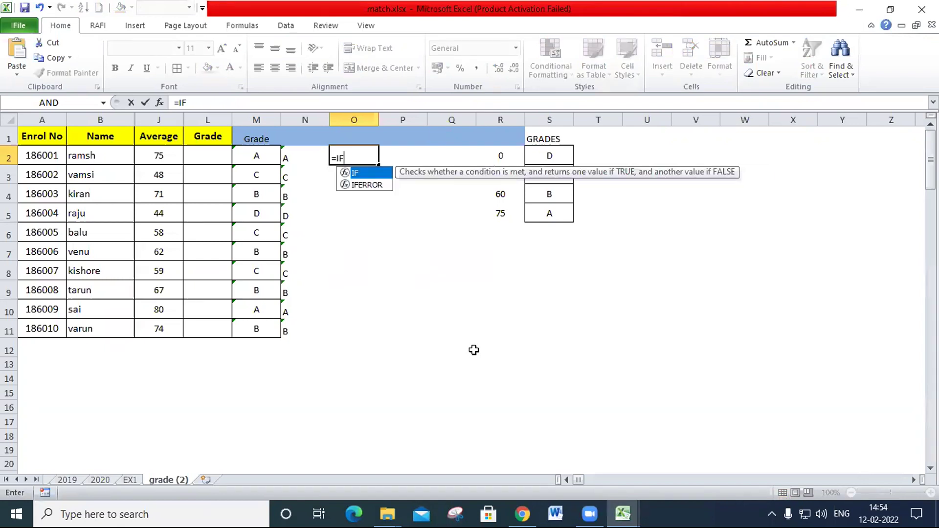
pyautogui.write('(')
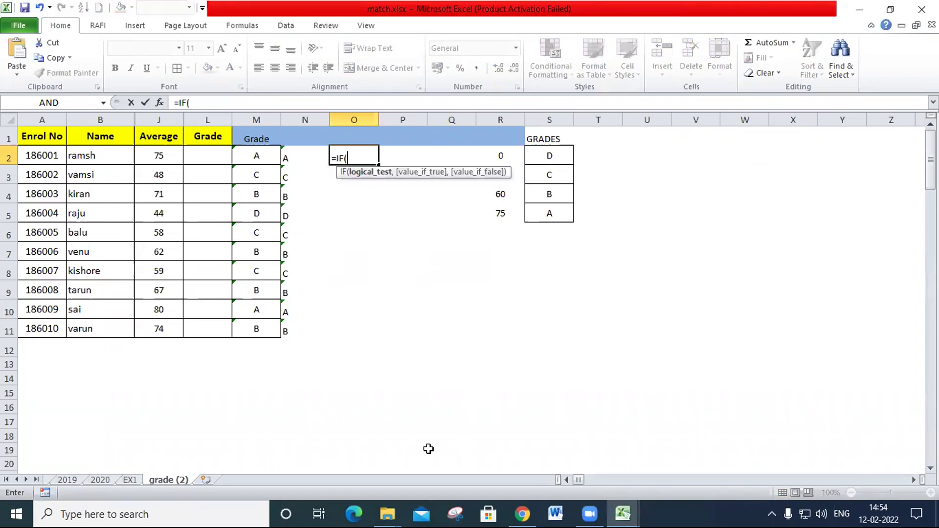
pyautogui.click(176, 157)
pyautogui.write('>=')
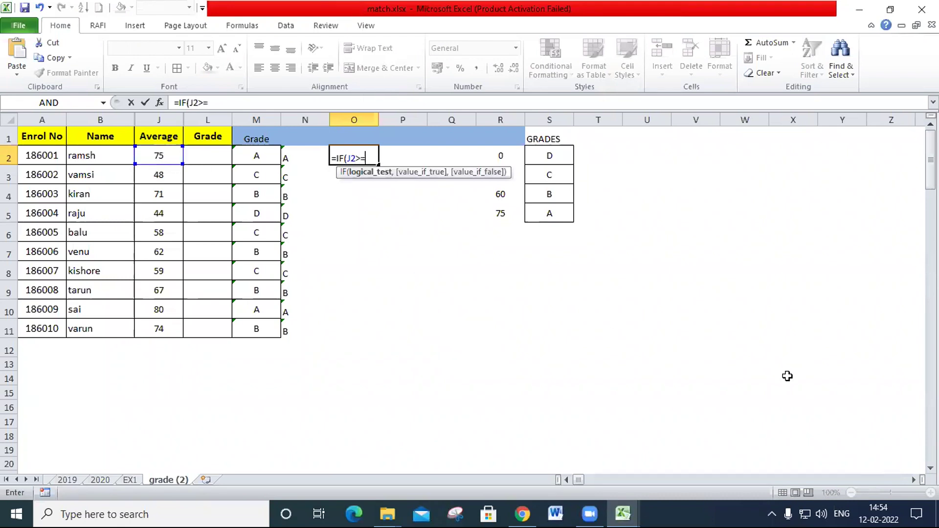
pyautogui.write('75,"A')
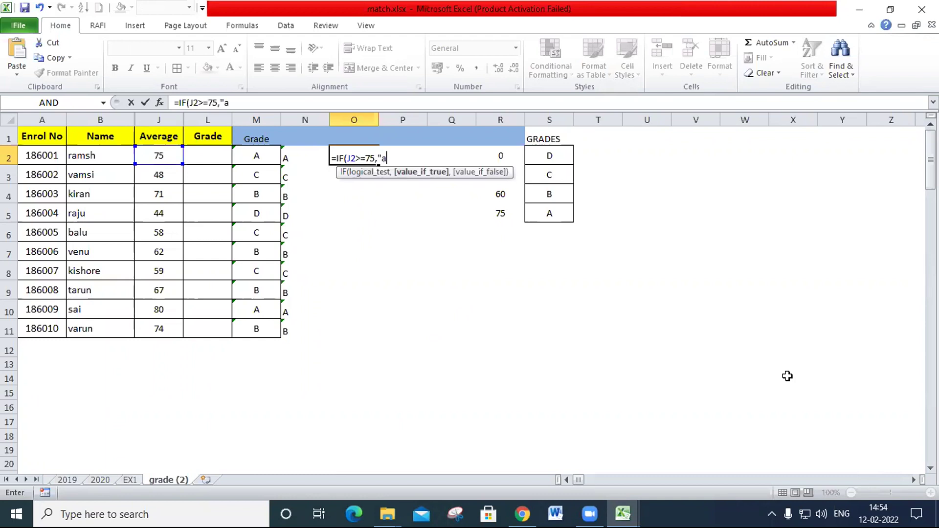
# Nest a second IF in the O2 formula that returns "B" when J2>=60.
pyautogui.write('",IF(')
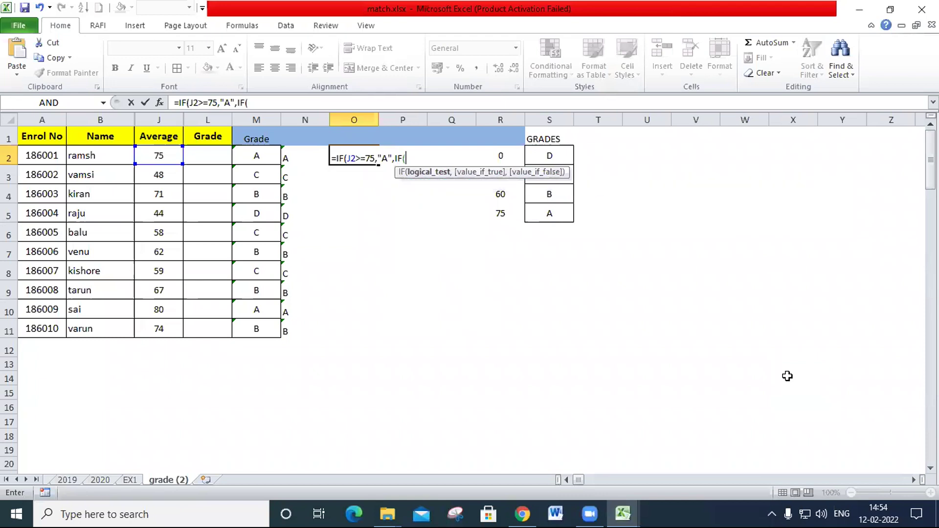
pyautogui.click(151, 151)
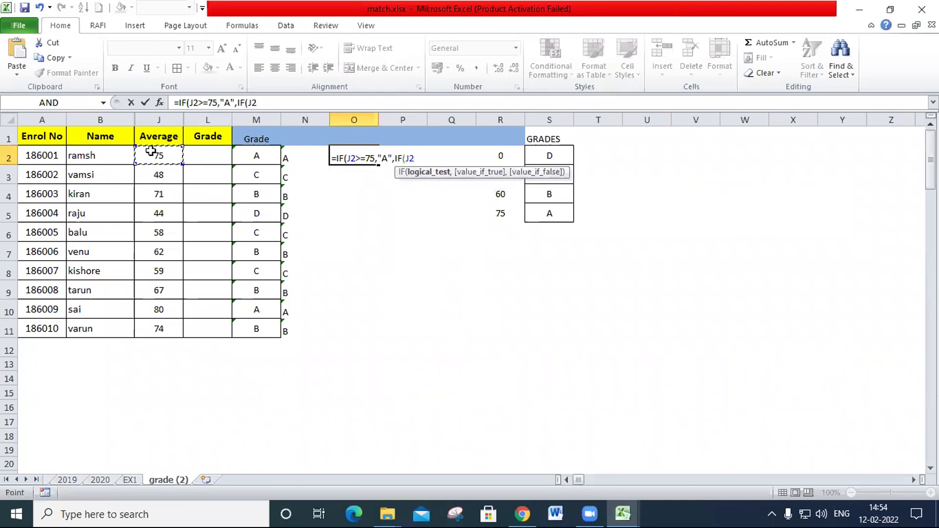
pyautogui.write('>=60,"')
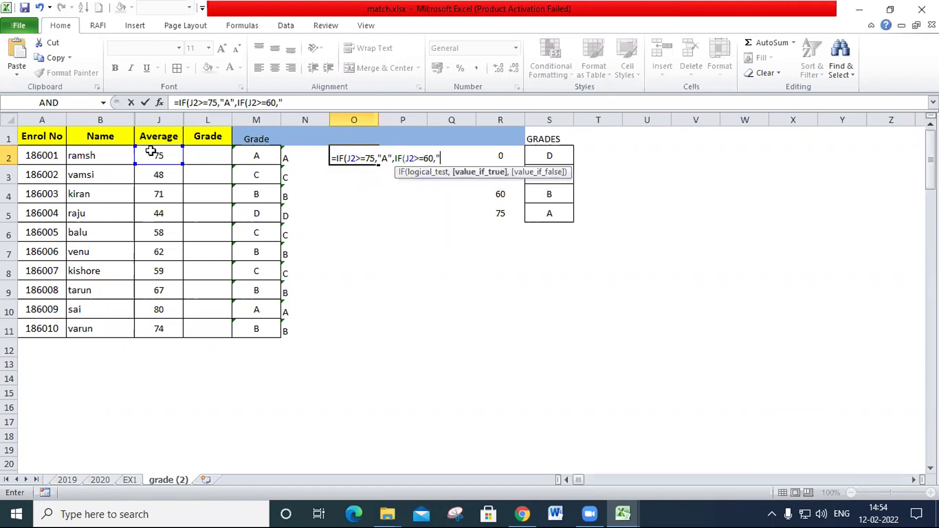
pyautogui.write('B"')
pyautogui.write(',')
# Nest a third IF in the O2 formula returning "C" when J2>=45 and otherwise "D", and complete the formula.
pyautogui.write('IF(')
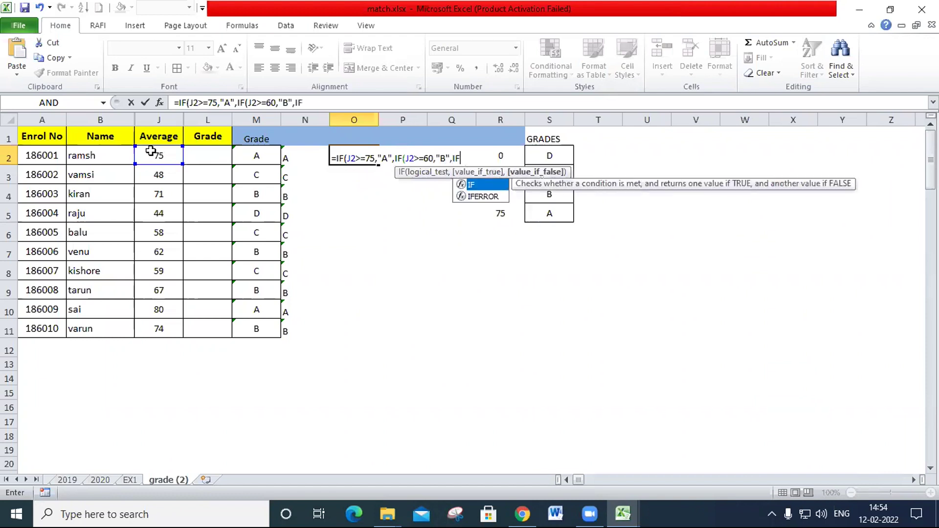
pyautogui.click(160, 155)
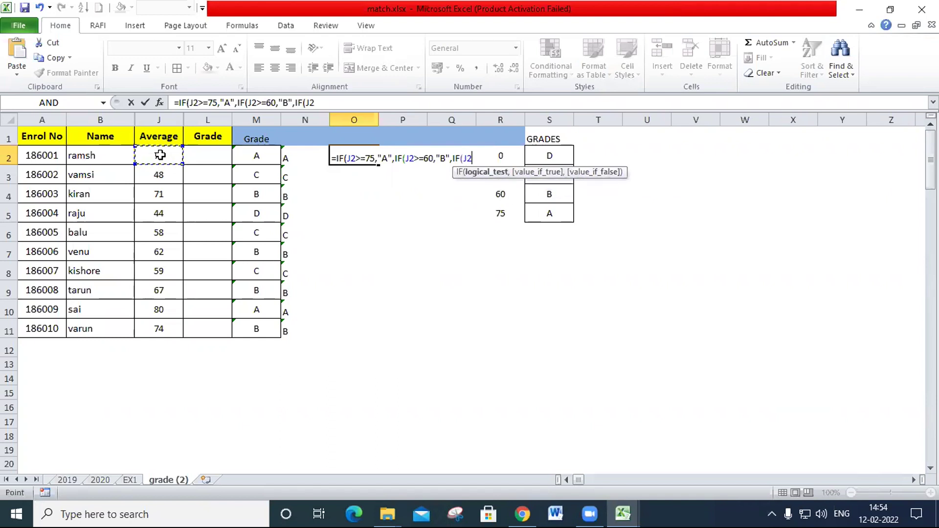
pyautogui.write('>=')
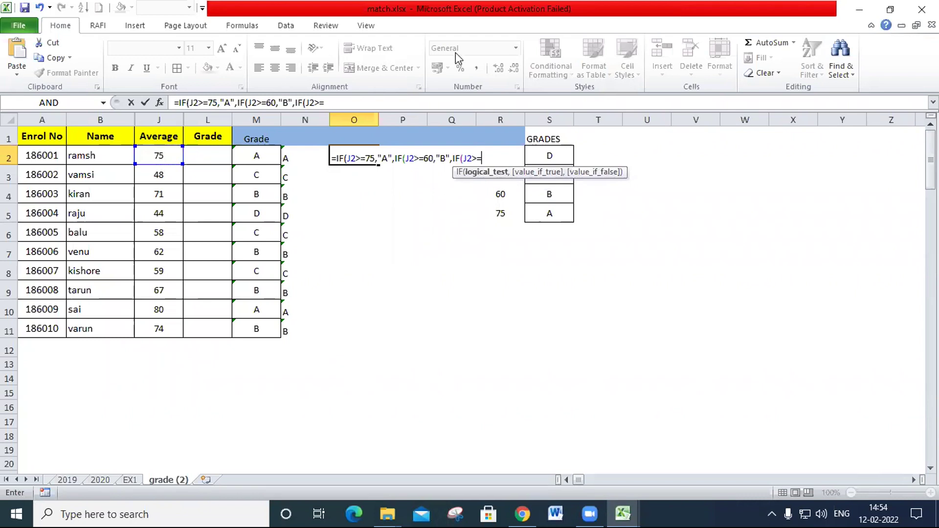
pyautogui.moveTo(458, 174); pyautogui.dragTo(566, 353)
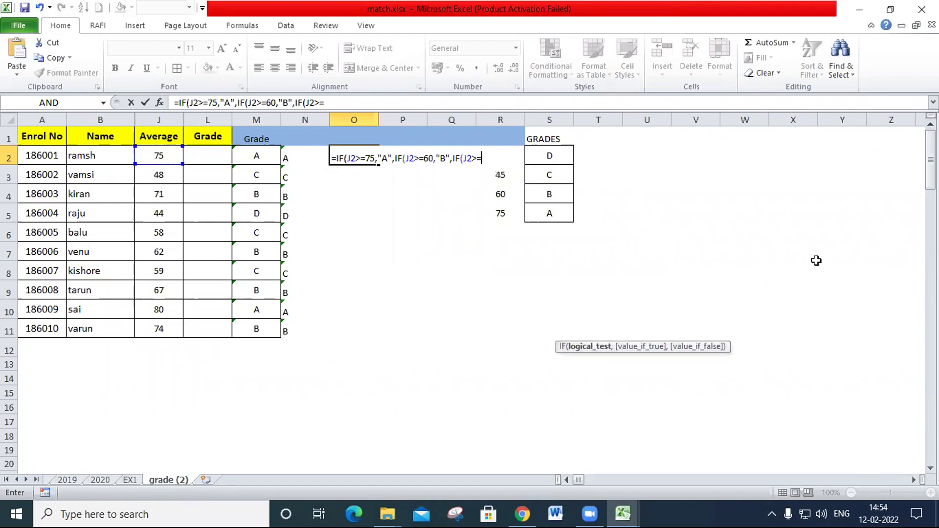
pyautogui.write('45,')
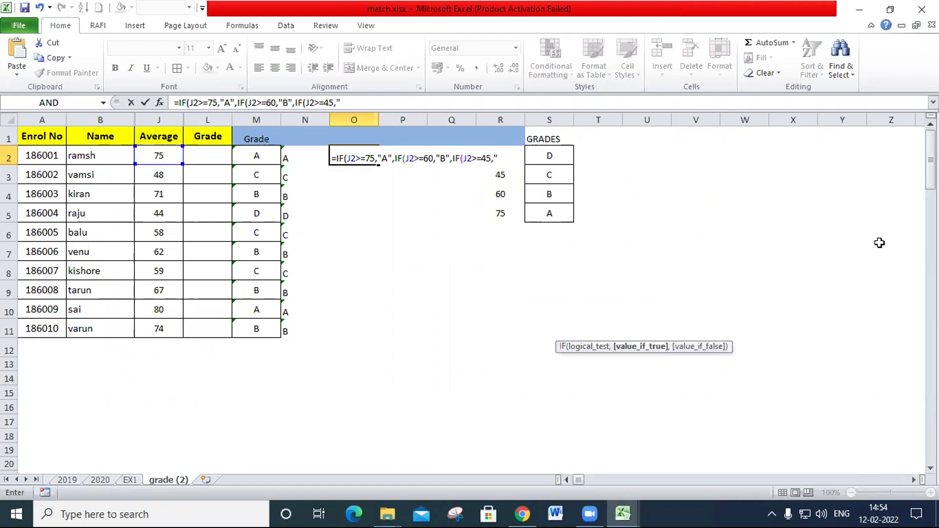
pyautogui.write('"C","D"')
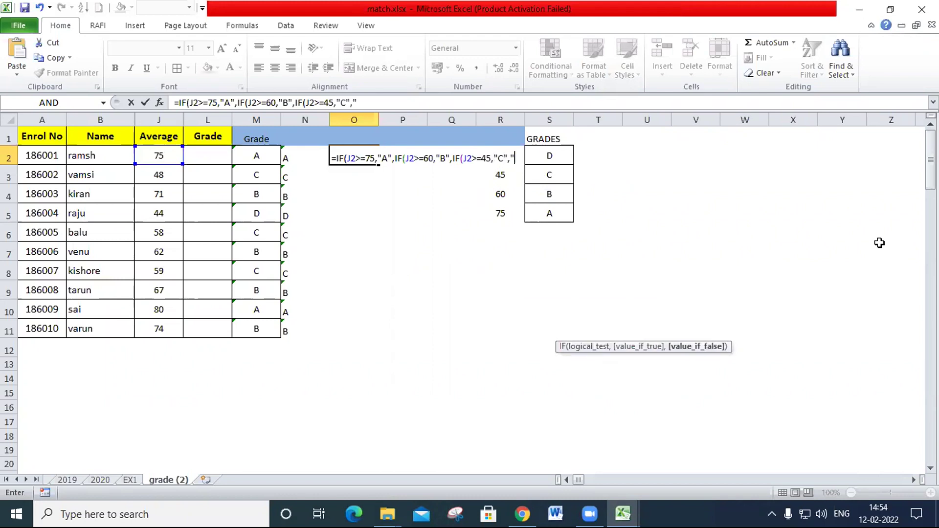
pyautogui.write(')')
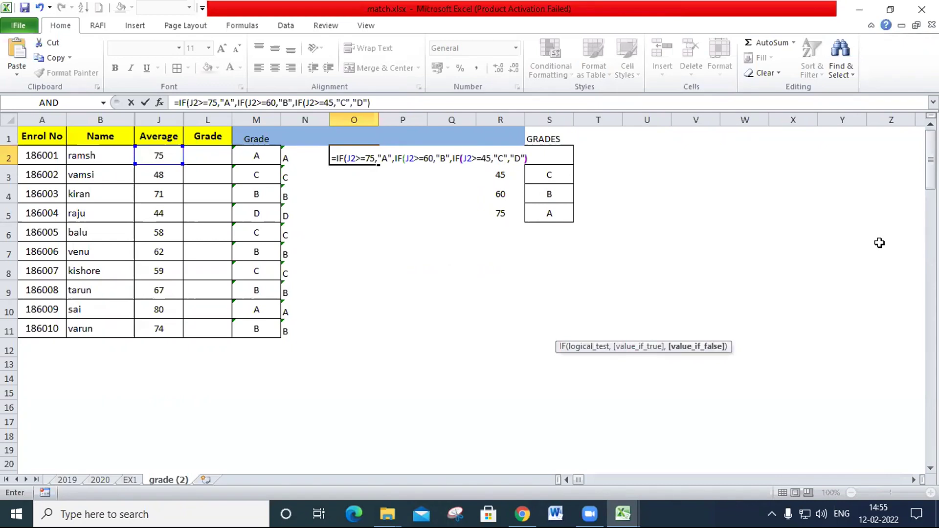
pyautogui.write(')')
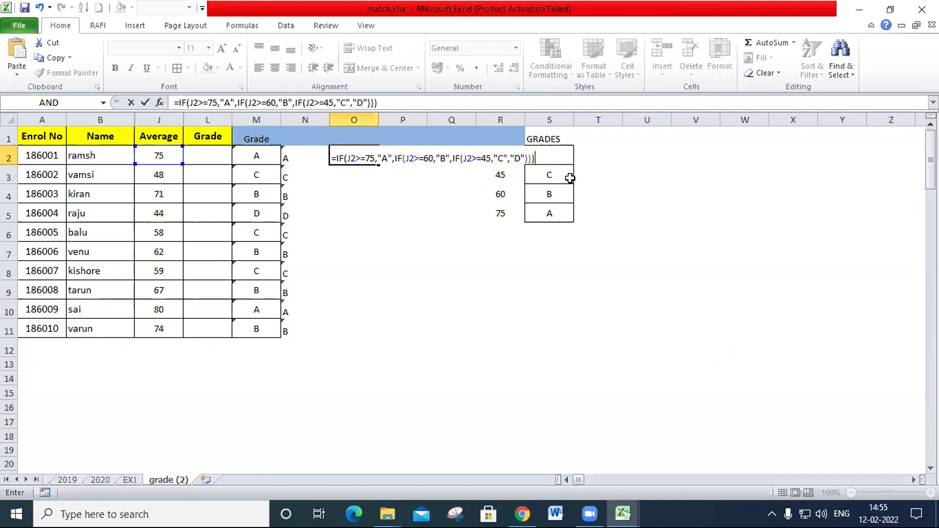
pyautogui.press('Return')
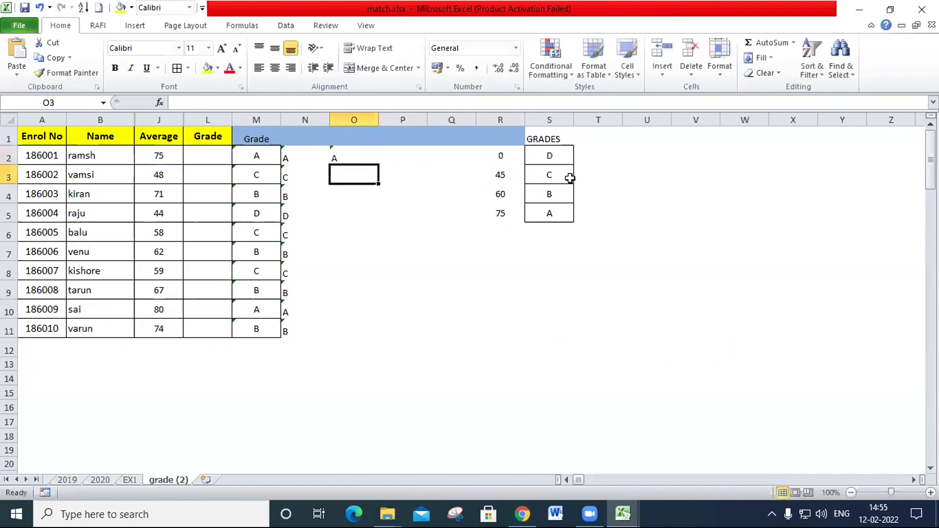
# Fill the nested IF formula from O2 down to O11.
pyautogui.click(366, 156)
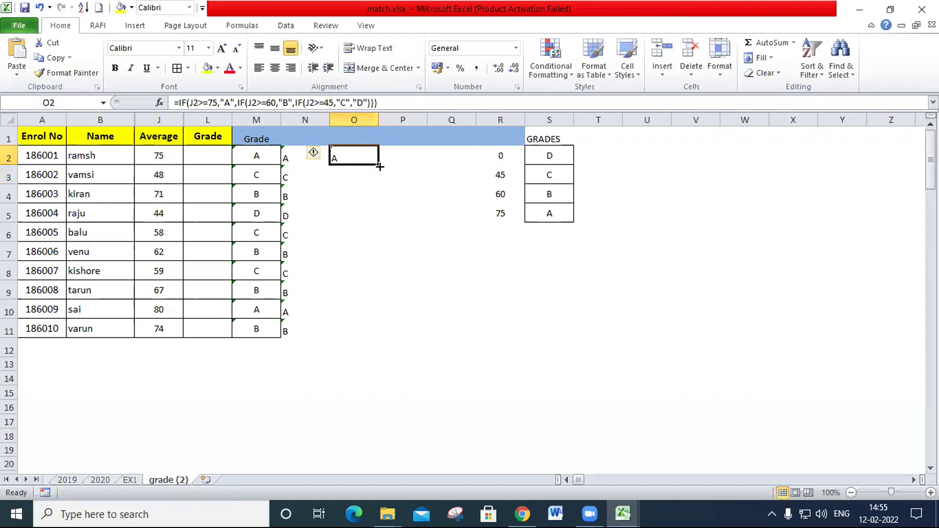
pyautogui.doubleClick(380, 167)
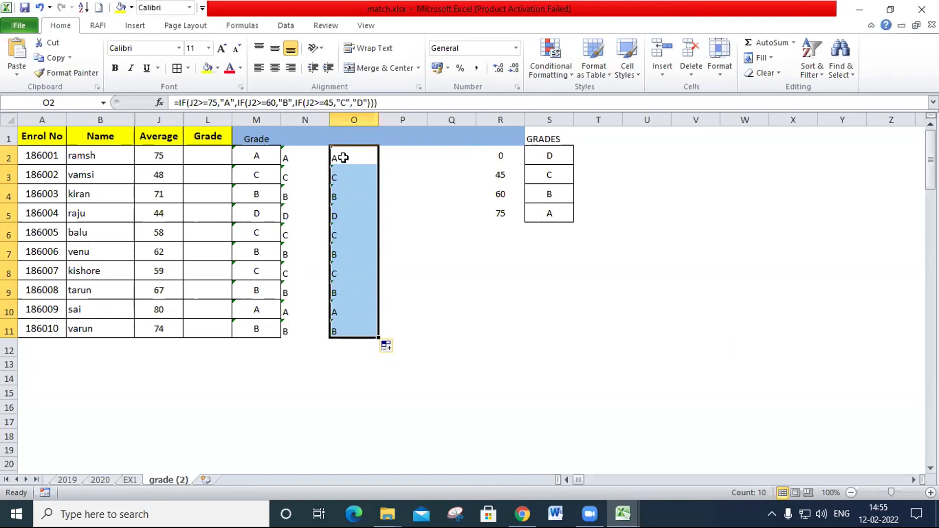
# Compare the grade formulas in O2, M2 and N2, and check the filled formulas in O3 and O5.
pyautogui.click(356, 160)
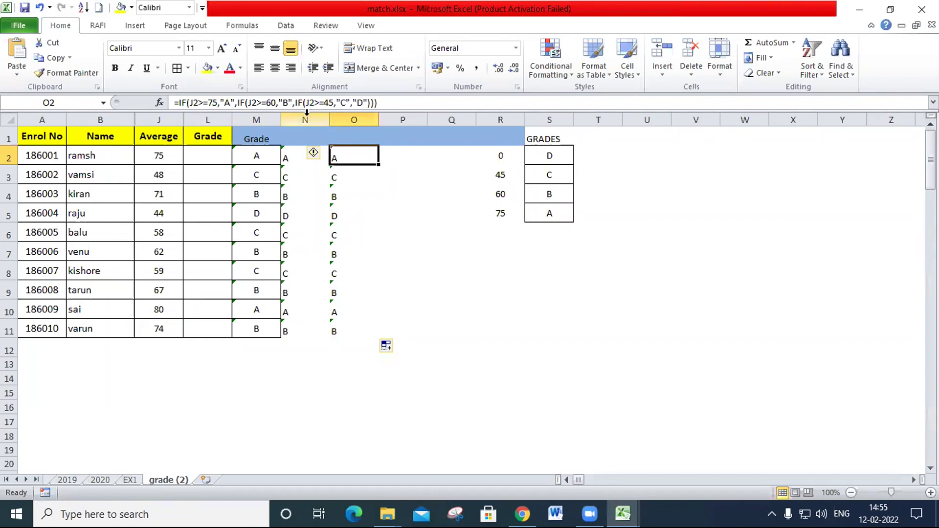
pyautogui.click(260, 154)
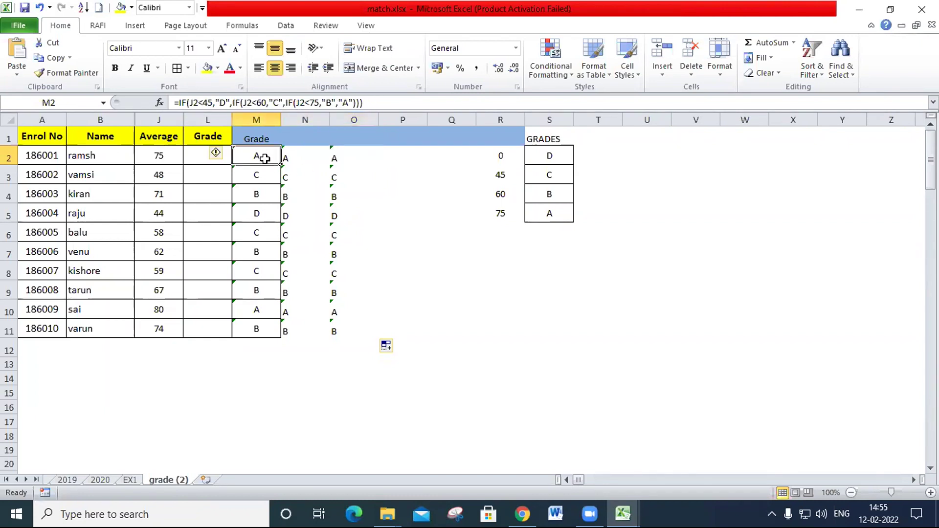
pyautogui.click(304, 154)
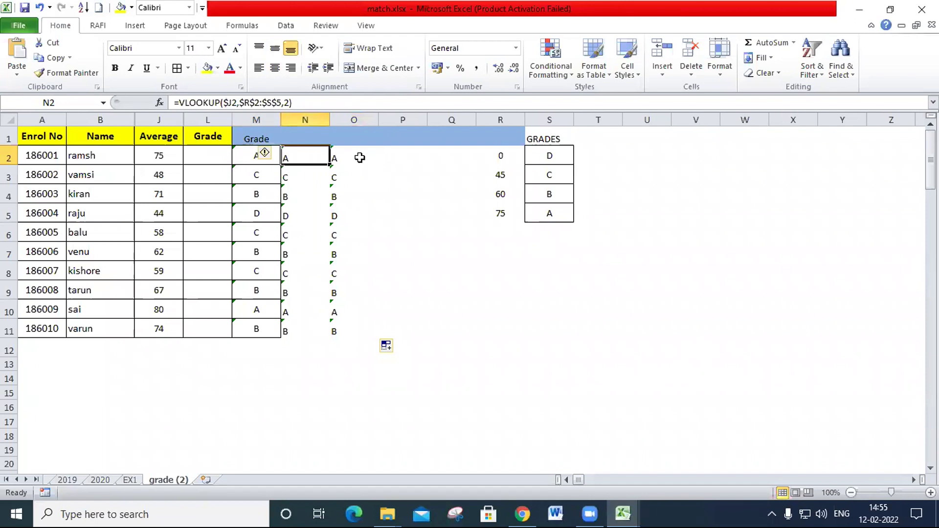
pyautogui.click(362, 156)
pyautogui.click(401, 156)
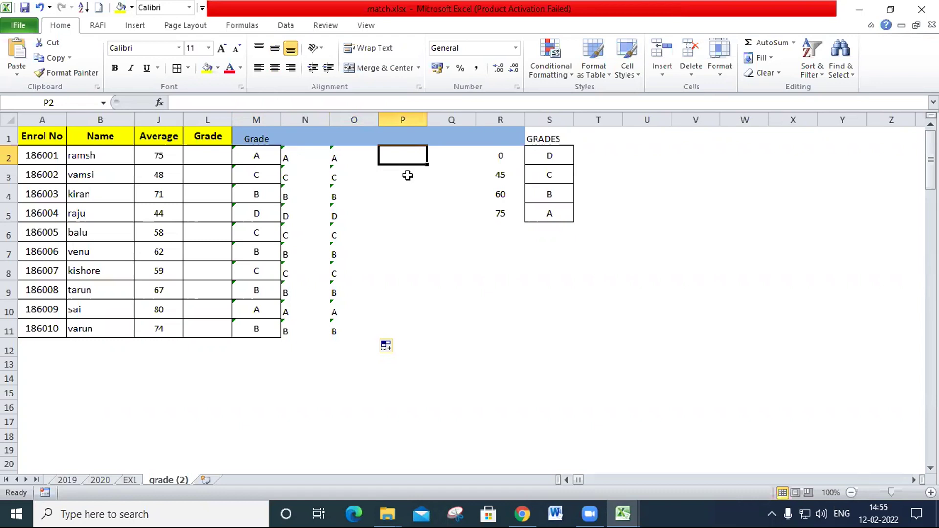
pyautogui.click(349, 176)
pyautogui.click(342, 224)
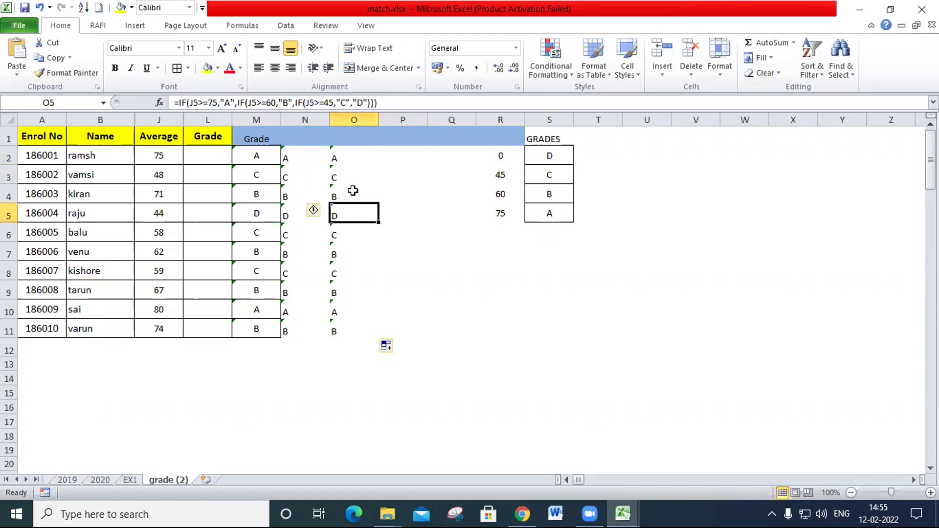
# Start a VLOOKUP formula in P2 with J2 as the lookup value and R2:S5 as the table array.
pyautogui.click(405, 160)
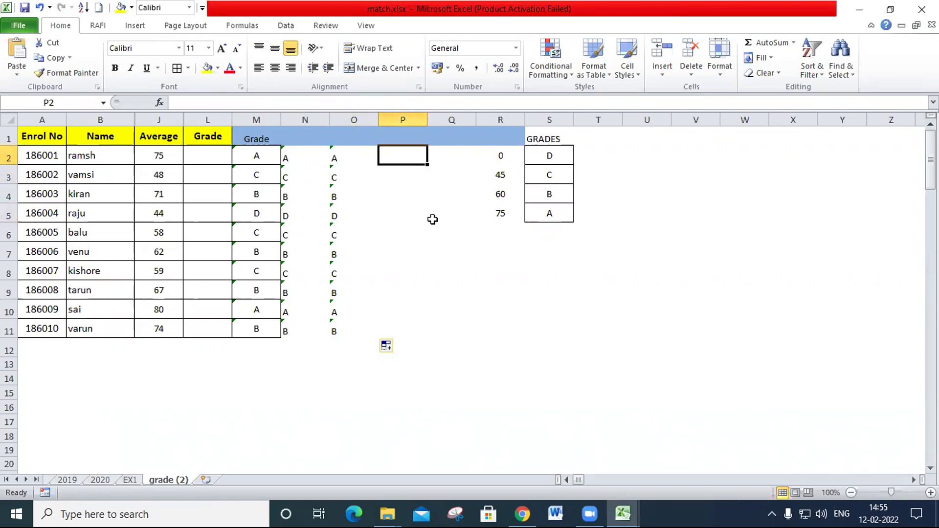
pyautogui.write('=vl')
pyautogui.press('Tab')
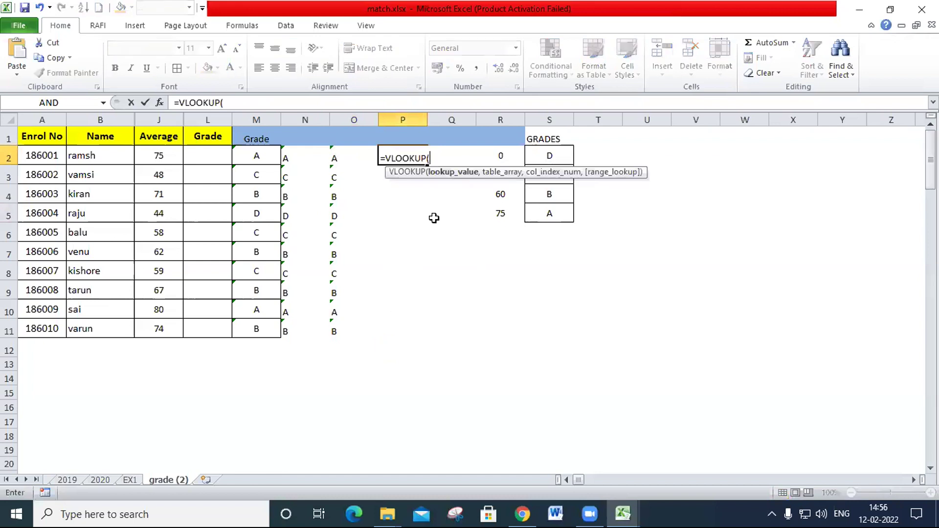
pyautogui.click(151, 155)
pyautogui.write(',')
pyautogui.moveTo(510, 162); pyautogui.dragTo(545, 207)
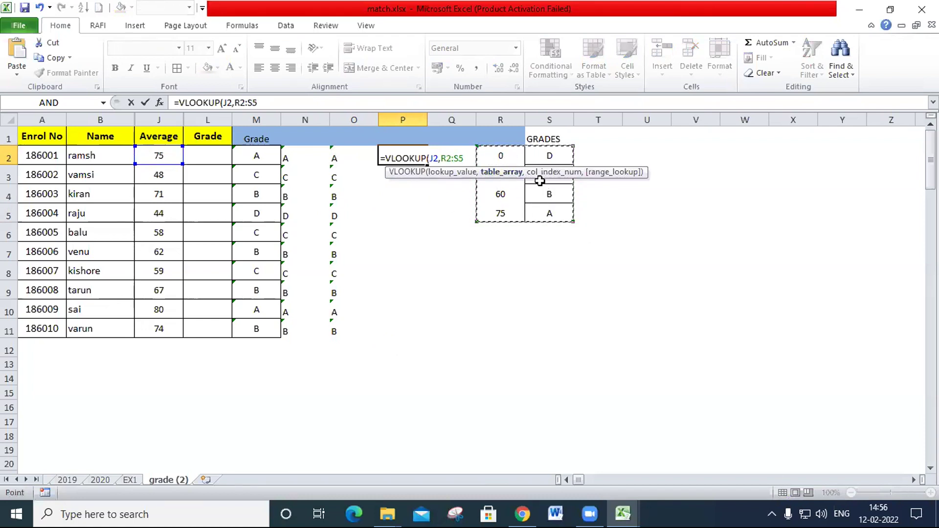
pyautogui.write(',')
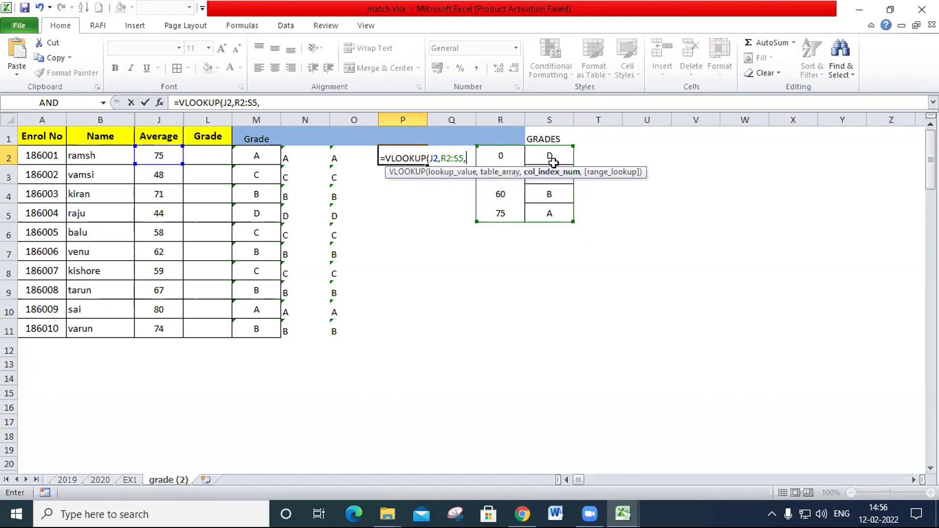
# Complete the P2 VLOOKUP with column index 2 and TRUE for approximate match.
pyautogui.write('2')
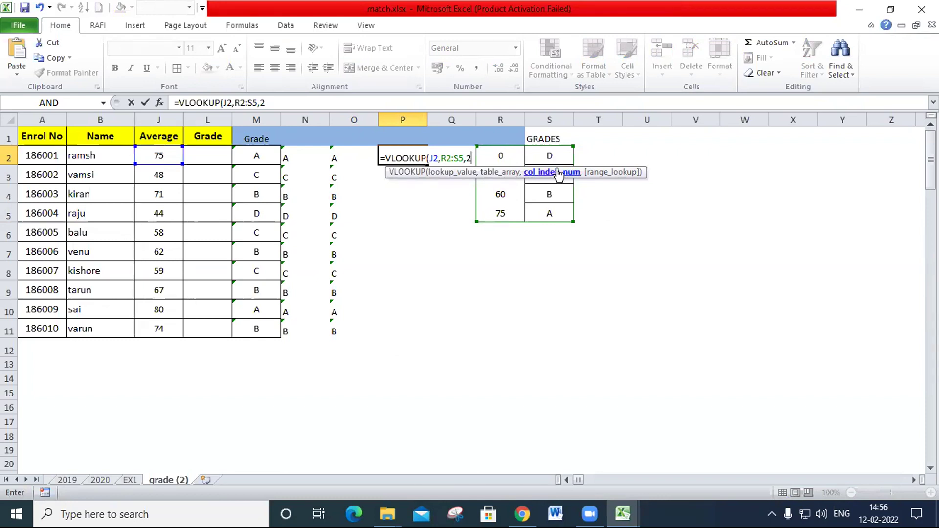
pyautogui.write(',')
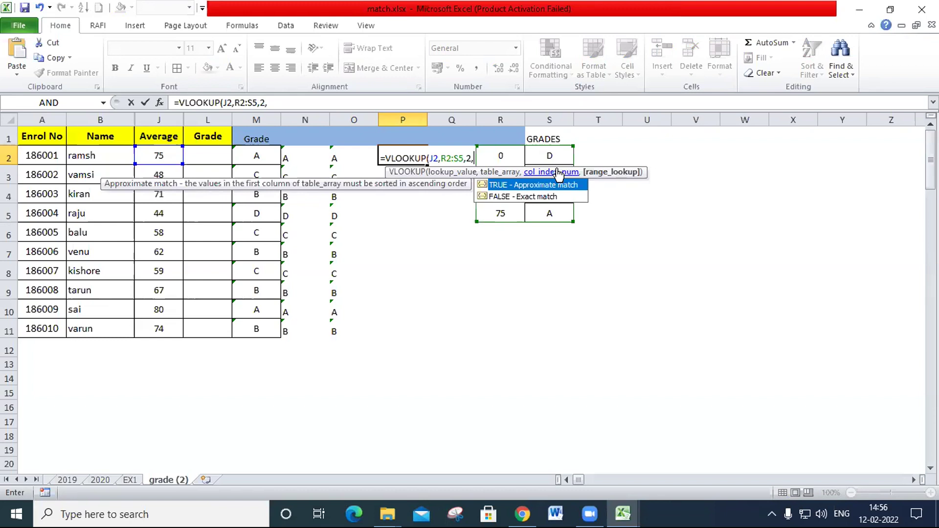
pyautogui.press('Tab')
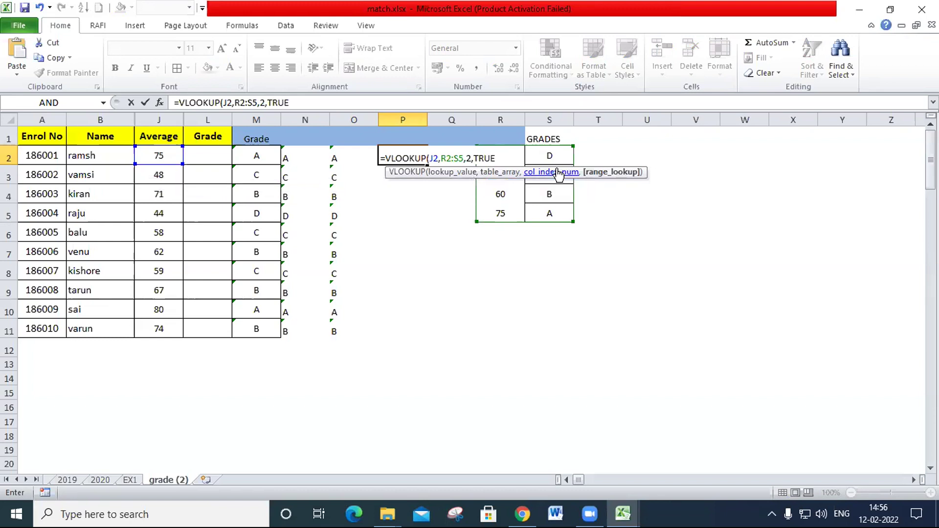
pyautogui.write(')')
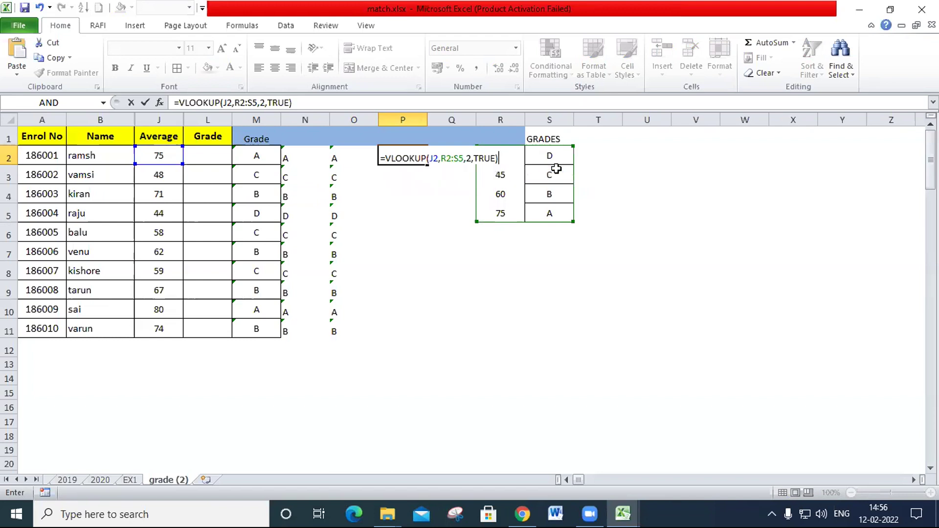
pyautogui.click(450, 159)
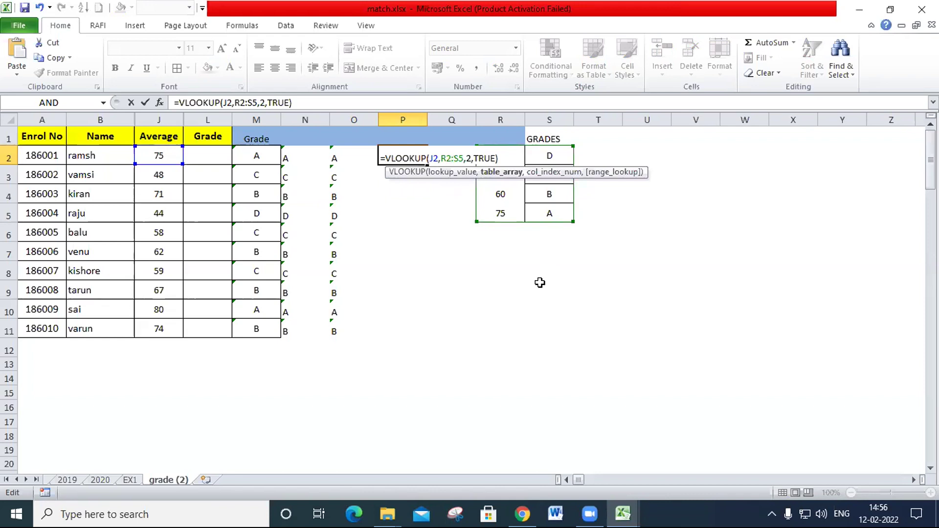
pyautogui.press('Return')
# Try filling the VLOOKUP formula from P2 down to P8, and inspect the table range in P3.
pyautogui.click(405, 153)
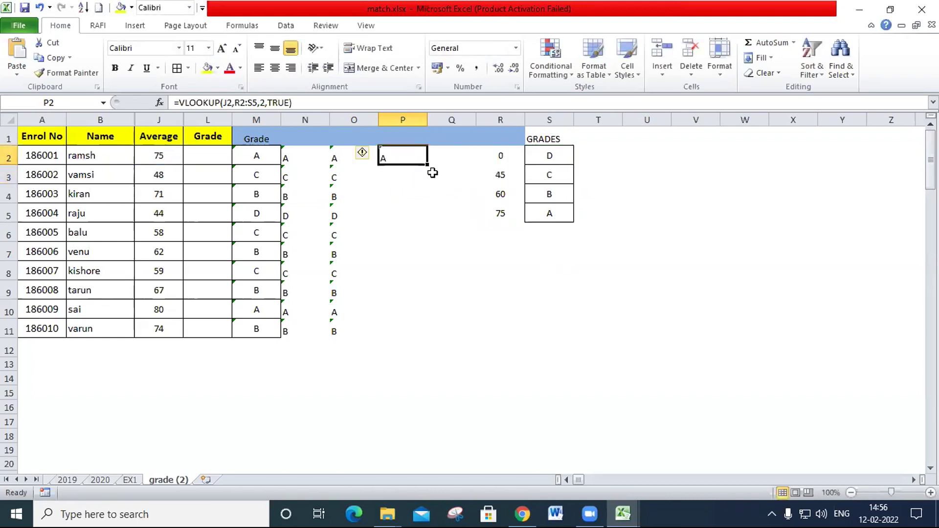
pyautogui.moveTo(427, 165); pyautogui.dragTo(433, 275)
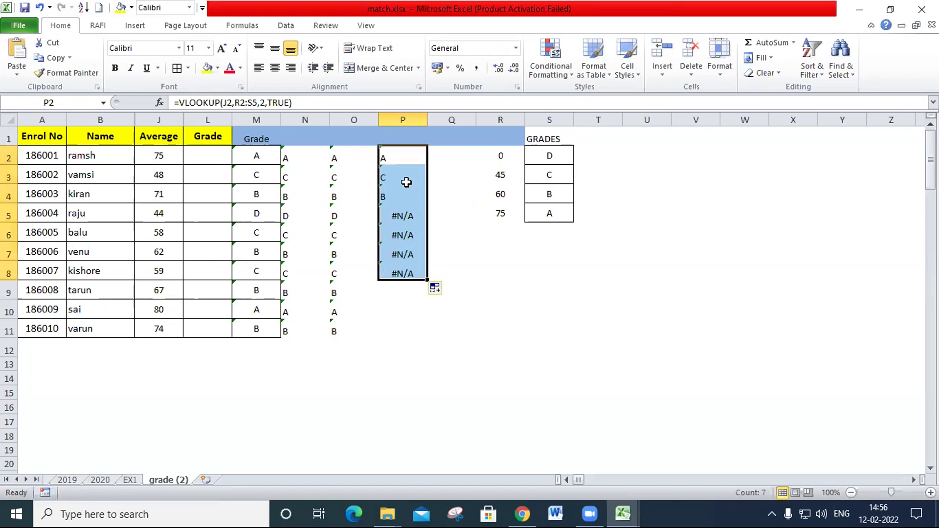
pyautogui.doubleClick(406, 182)
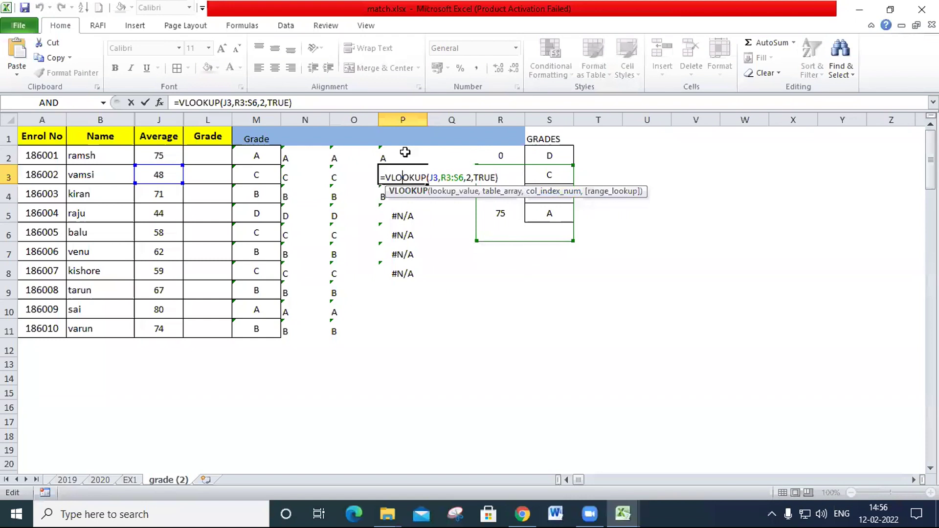
pyautogui.click(913, 512)
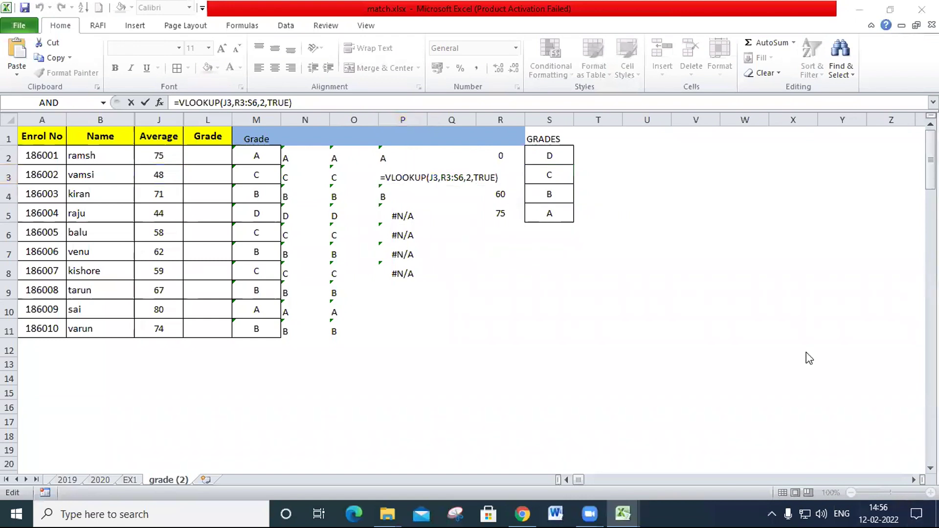
pyautogui.click(389, 149)
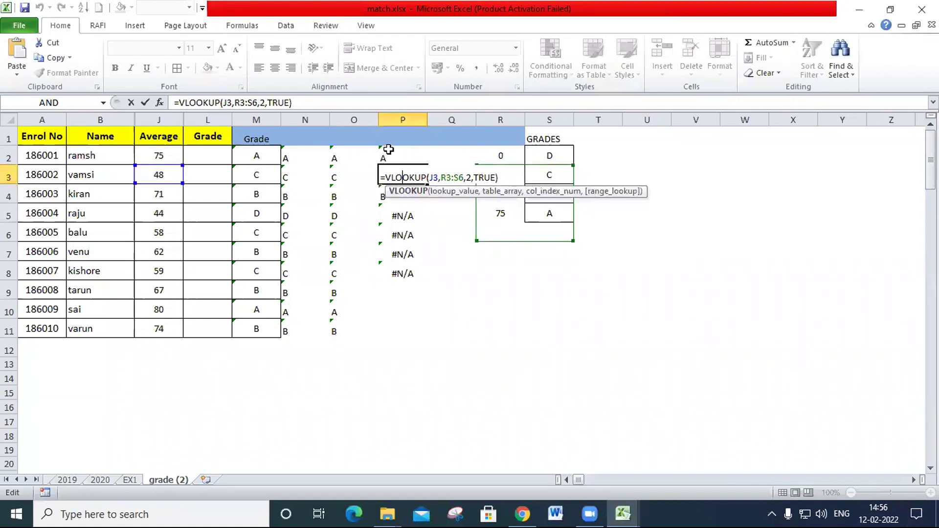
# Make the table array in the P2 VLOOKUP formula absolute as $R$2:$S$5.
pyautogui.doubleClick(399, 155)
pyautogui.click(457, 158)
pyautogui.press('F4')
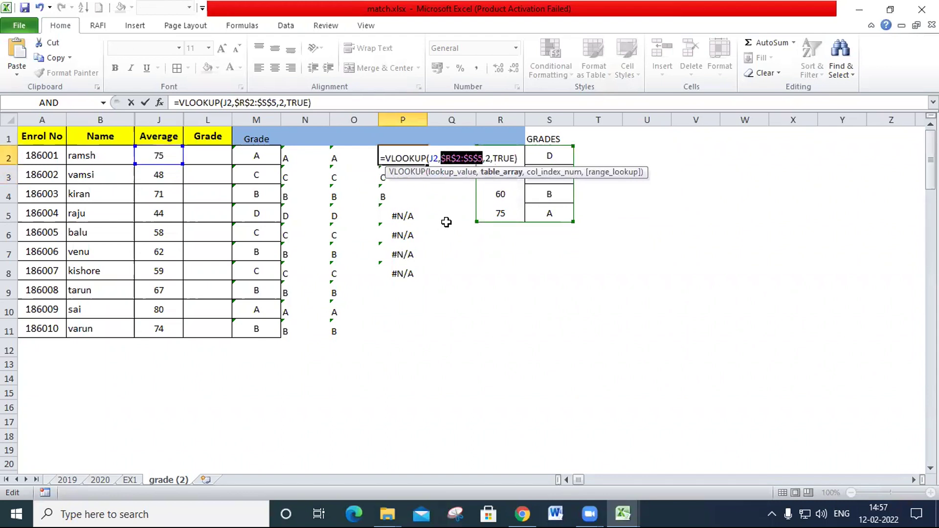
pyautogui.press('Return')
# Fill the corrected VLOOKUP formula from P2 down to P11.
pyautogui.doubleClick(431, 158)
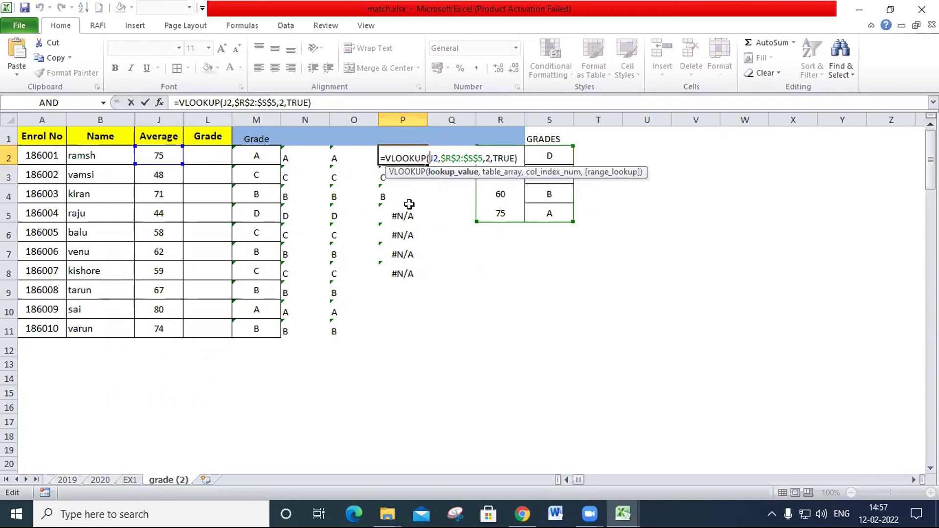
pyautogui.press('Return')
pyautogui.click(413, 156)
pyautogui.moveTo(428, 164); pyautogui.dragTo(423, 335)
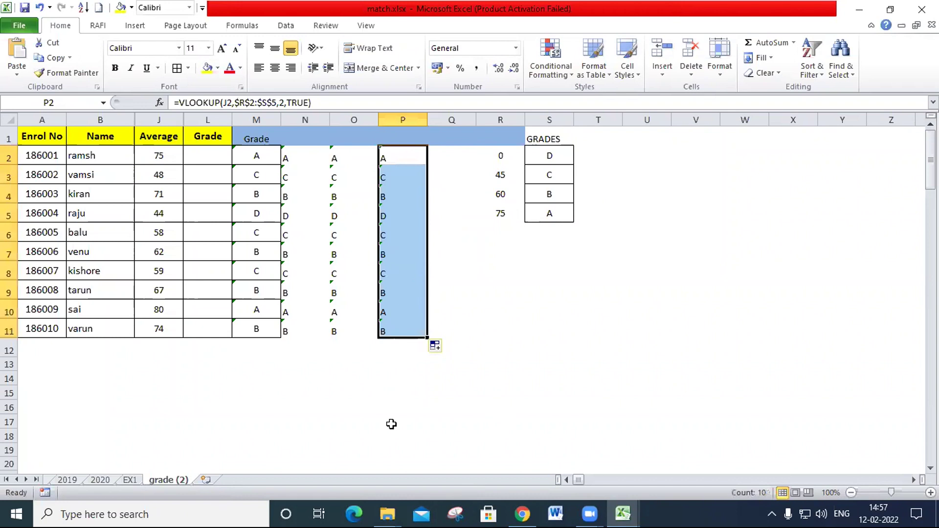
# Review the arguments of the VLOOKUP formula in P2 and compare the grades in O2:O11 with those in P2:P11.
pyautogui.click(392, 158)
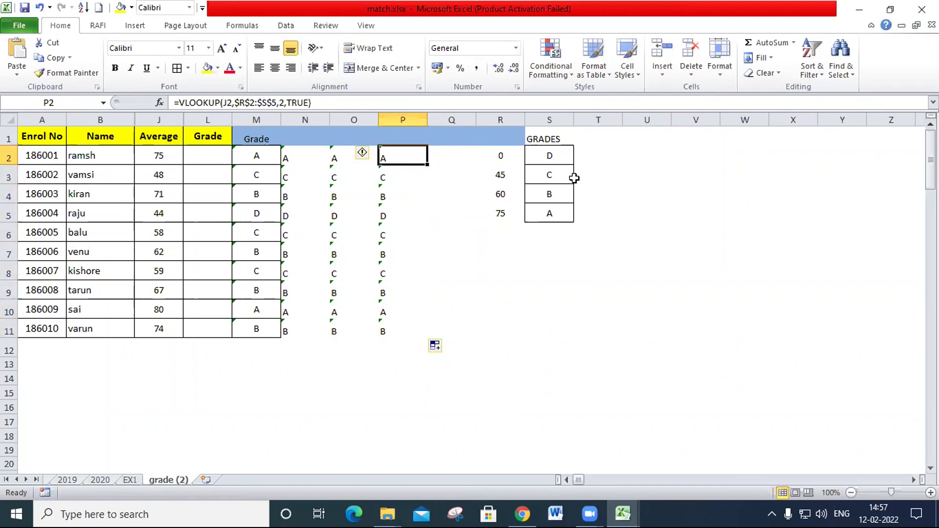
pyautogui.doubleClick(409, 155)
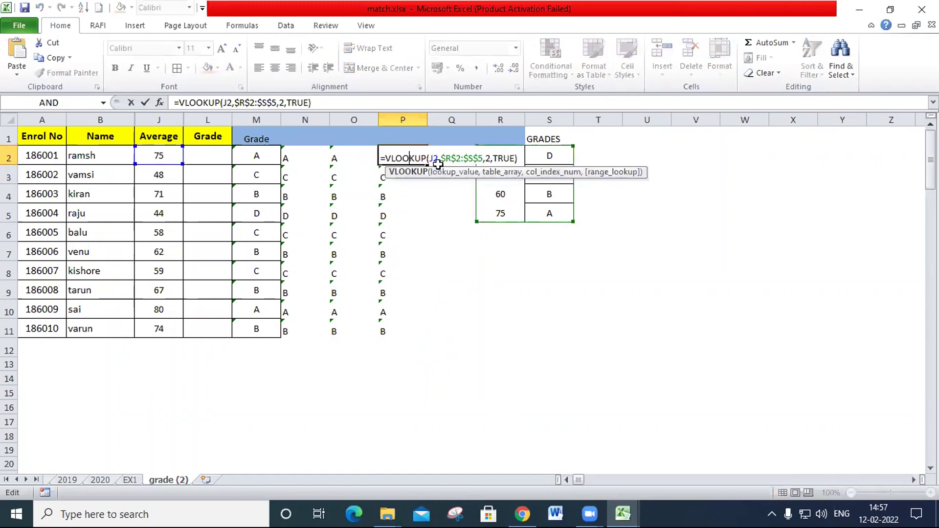
pyautogui.click(434, 156)
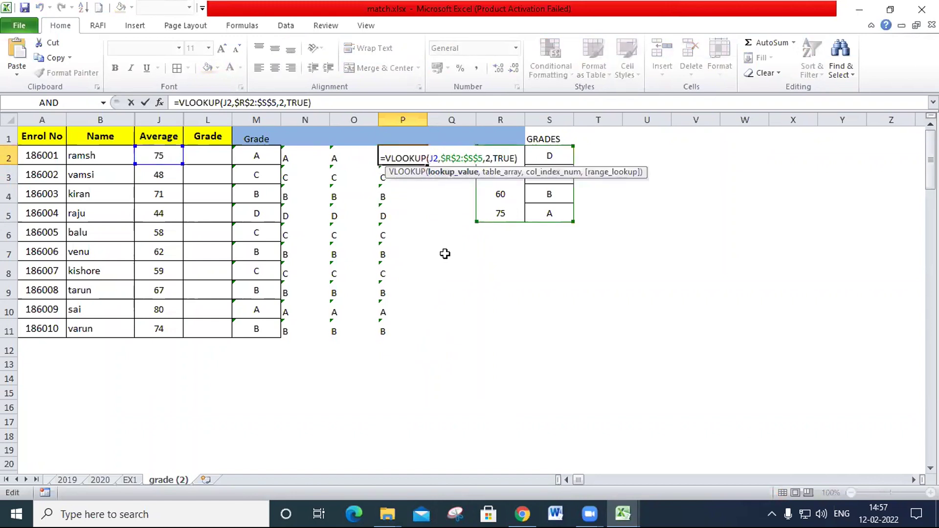
pyautogui.press('Escape')
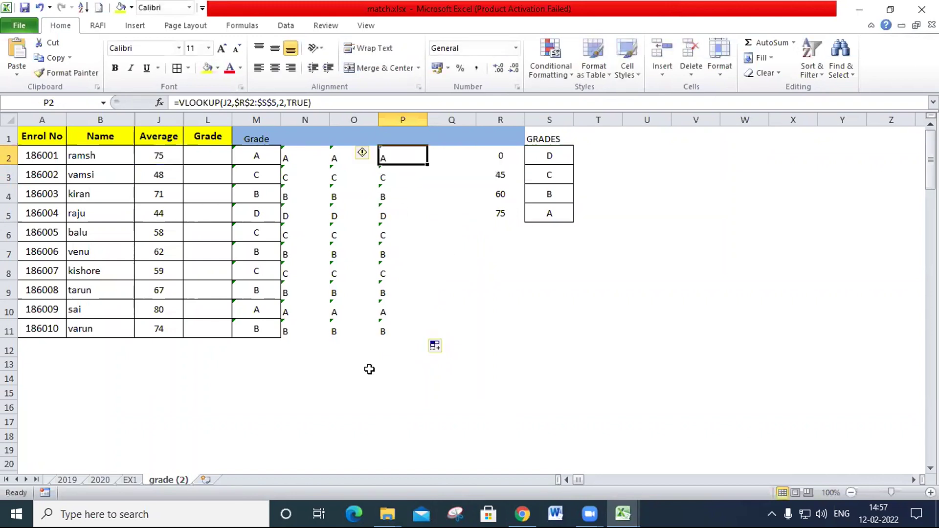
pyautogui.doubleClick(411, 158)
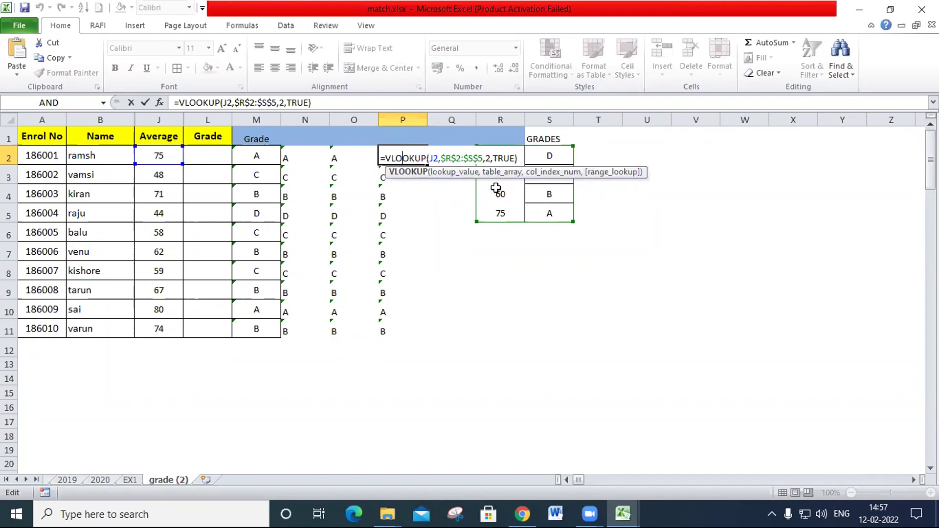
pyautogui.press('Return')
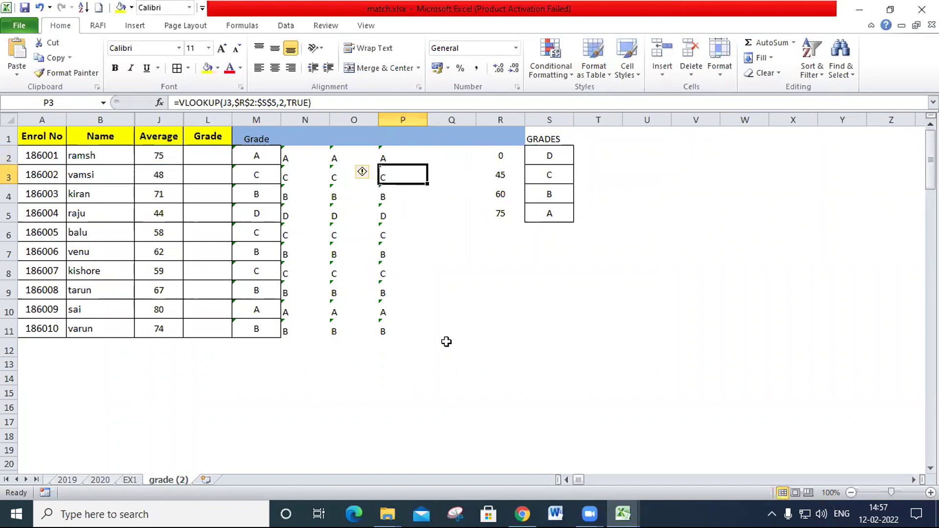
pyautogui.moveTo(342, 158); pyautogui.dragTo(340, 331)
pyautogui.moveTo(402, 153); pyautogui.dragTo(395, 329)
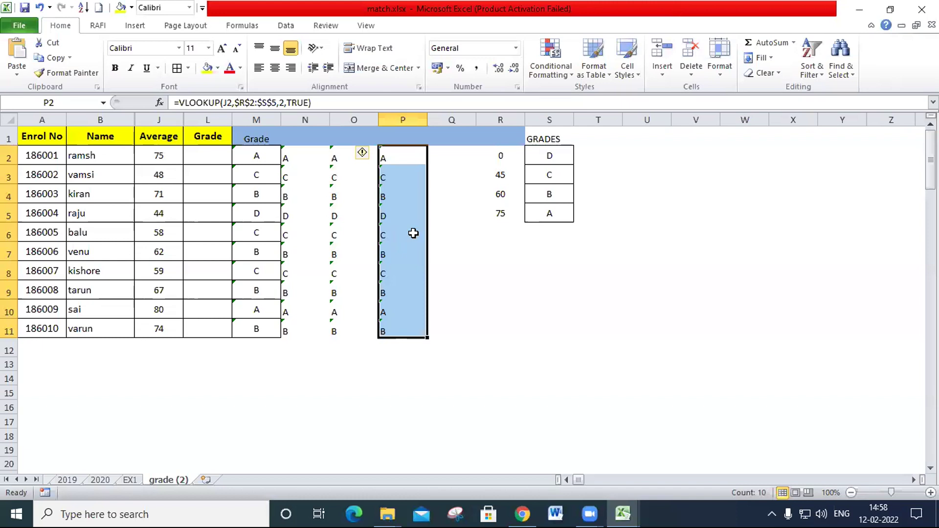
pyautogui.doubleClick(395, 153)
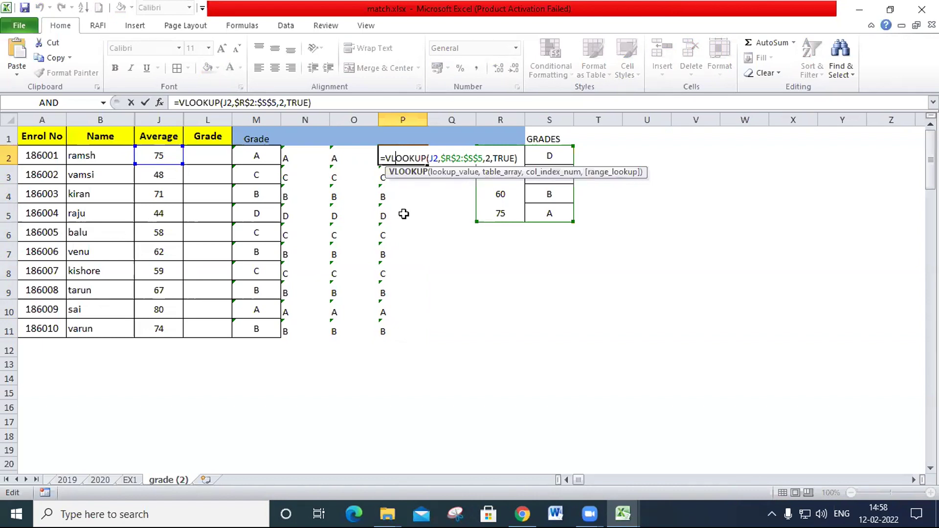
pyautogui.press('Return')
pyautogui.doubleClick(413, 155)
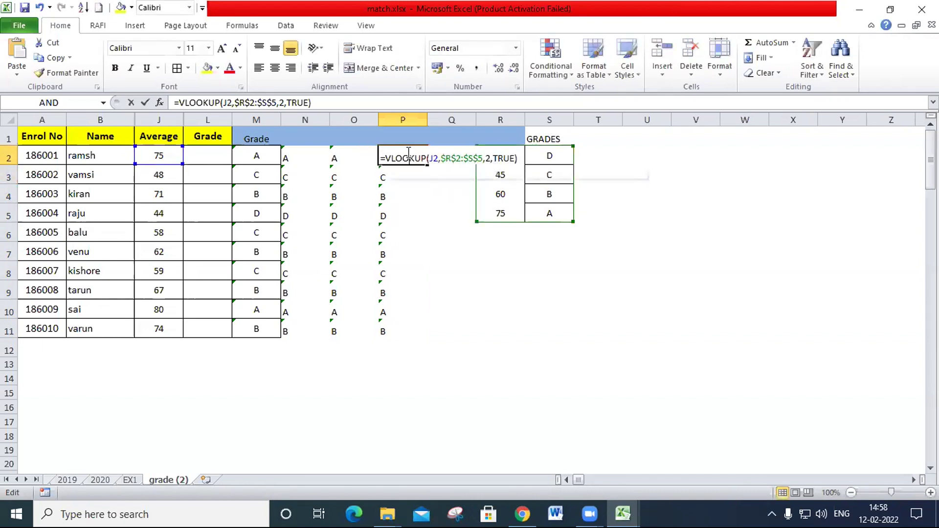
pyautogui.press('Escape')
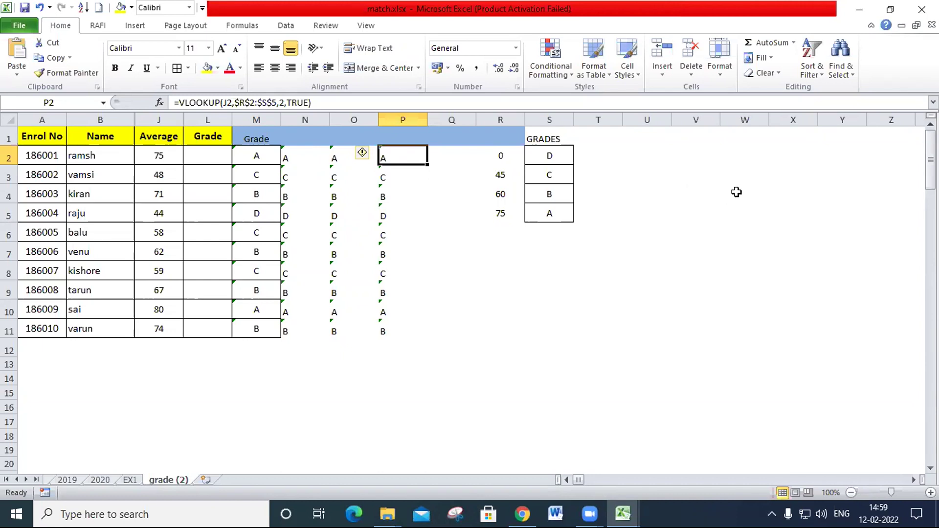
# Start a rate table with thresholds 0 in W3 and 20000 in W4, and enter 5% in X3.
pyautogui.click(737, 173)
pyautogui.write('0')
pyautogui.press('Return')
pyautogui.write('20000')
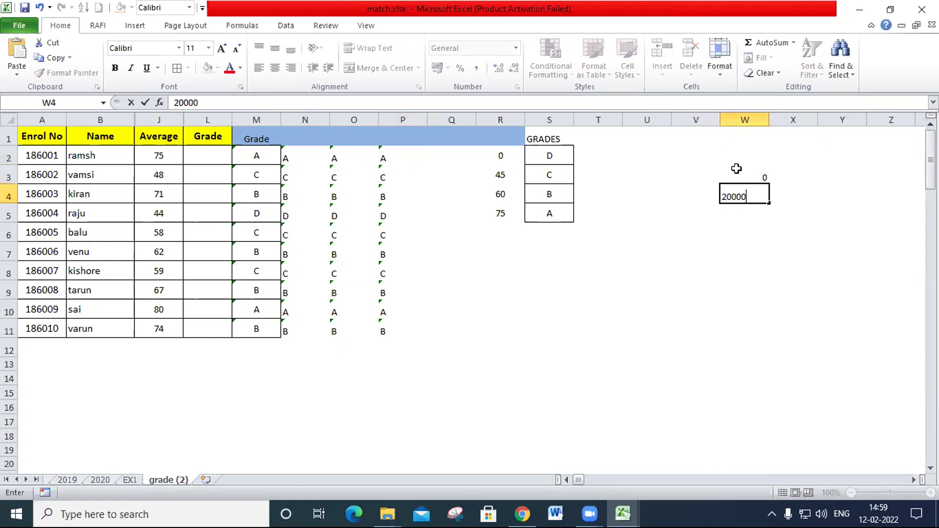
pyautogui.press('Tab')
pyautogui.press('Up')
pyautogui.press('Down')
pyautogui.press('Up')
pyautogui.write('5%')
pyautogui.press('Return')
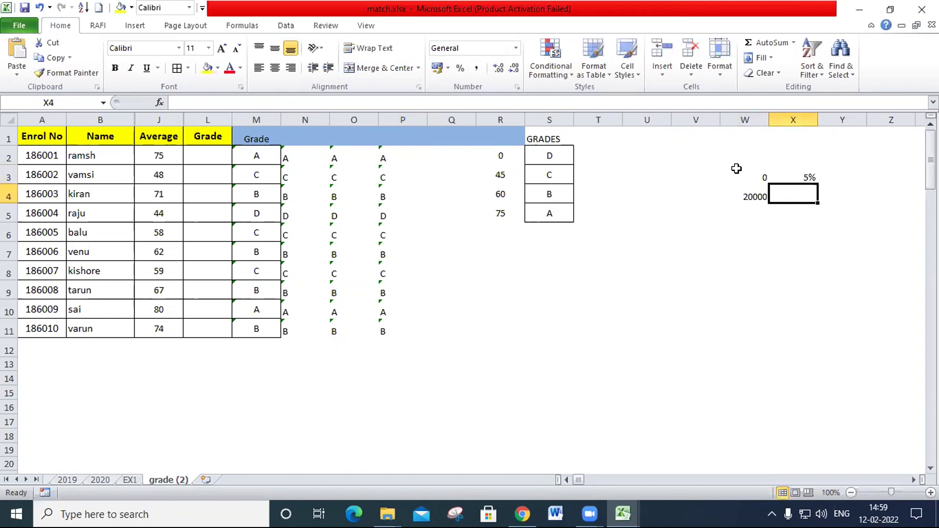
# Add the threshold 35000 in W5 and the rate 15% in X4.
pyautogui.press('Down')
pyautogui.press('Left')
pyautogui.write('35000')
pyautogui.press('Tab')
pyautogui.press('Up')
pyautogui.write('15%')
pyautogui.press('Return')
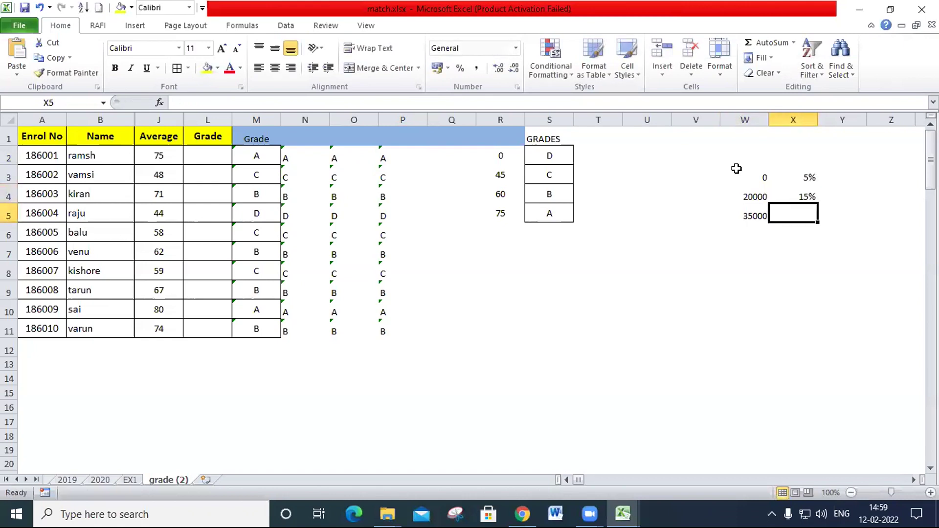
# Add the threshold 55000 in W6 and the rates 28% in X5 and 30% in X6.
pyautogui.press('Down')
pyautogui.press('Up')
pyautogui.press('Down')
pyautogui.press('Left')
pyautogui.write('55000')
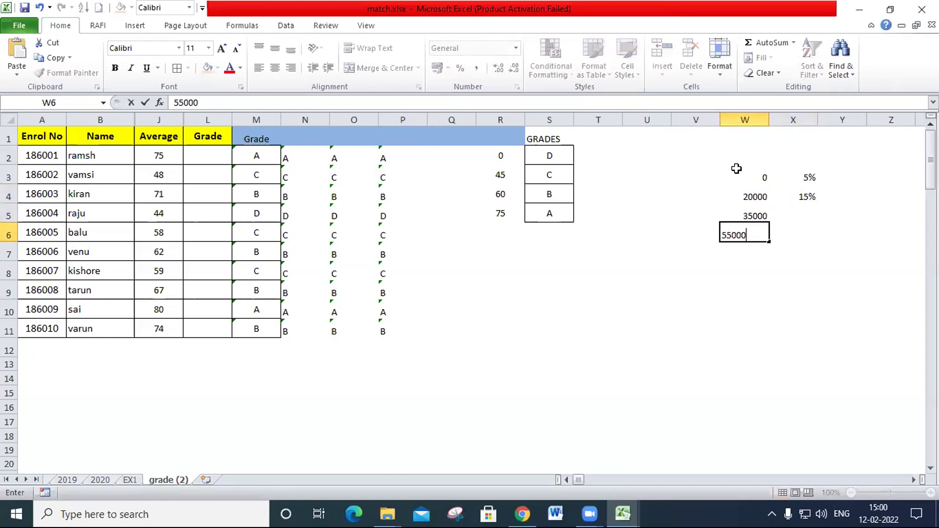
pyautogui.press('Tab')
pyautogui.press('Up')
pyautogui.write('28%')
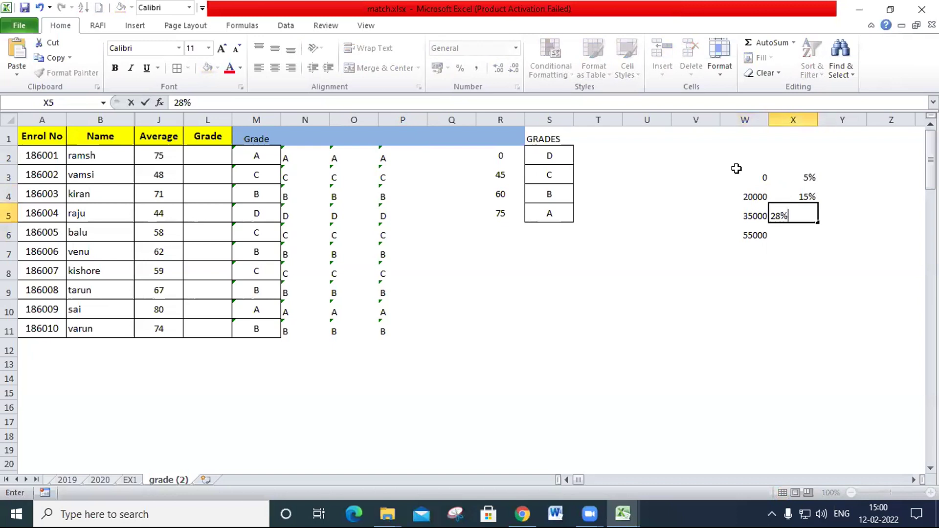
pyautogui.press('Return')
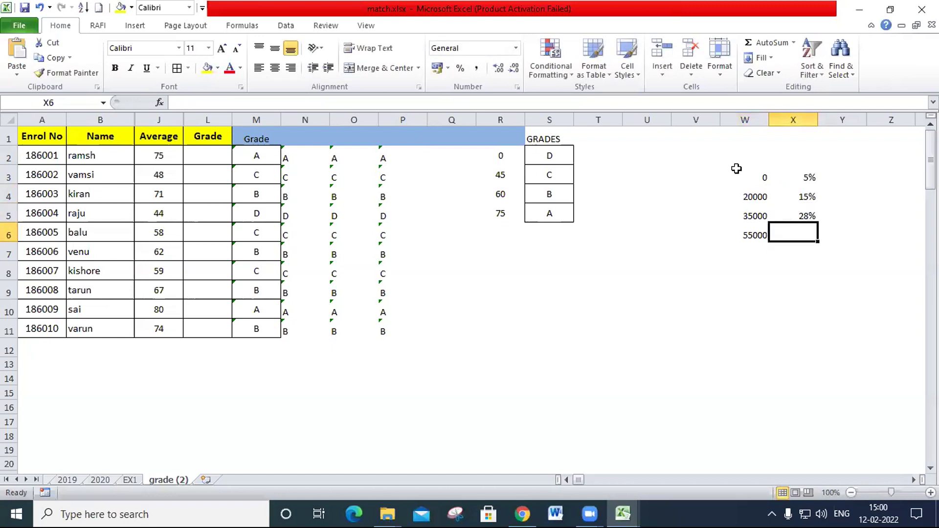
pyautogui.write('30')
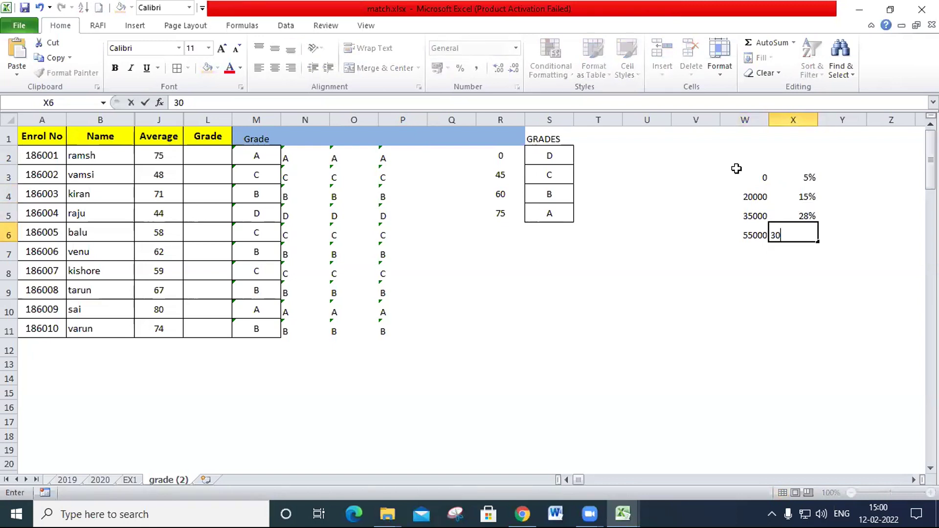
pyautogui.write('%')
pyautogui.press('Return')
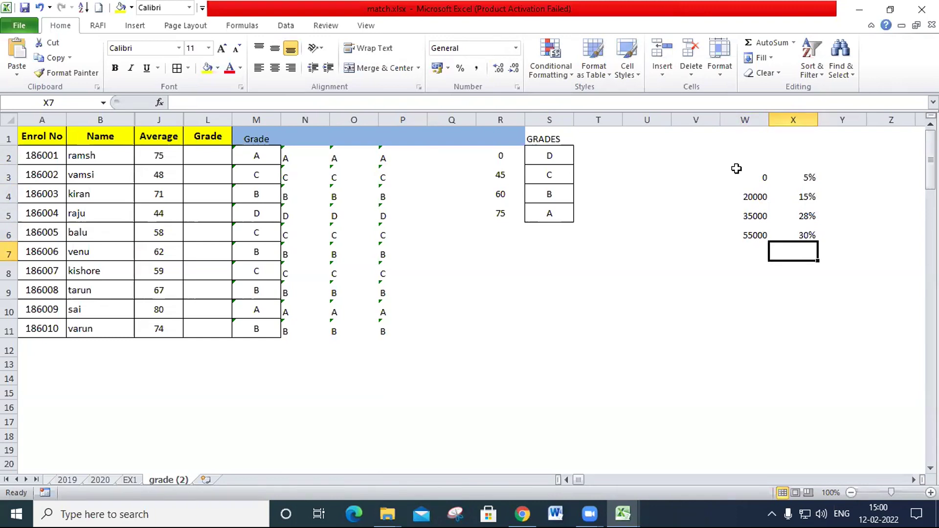
# Enter the amount 15000 in R10 as the value to look up in the rate table.
pyautogui.press('Down')
pyautogui.press('Down')
pyautogui.press('Down')
pyautogui.press('Left')
pyautogui.press('Left')
pyautogui.press('Left')
pyautogui.press('Left')
pyautogui.press('Left')
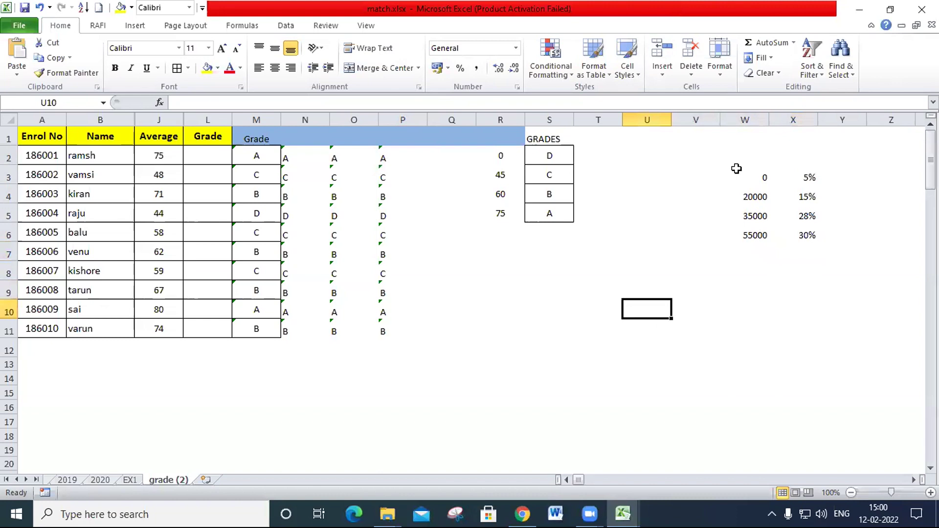
pyautogui.press('Left')
pyautogui.write('15000')
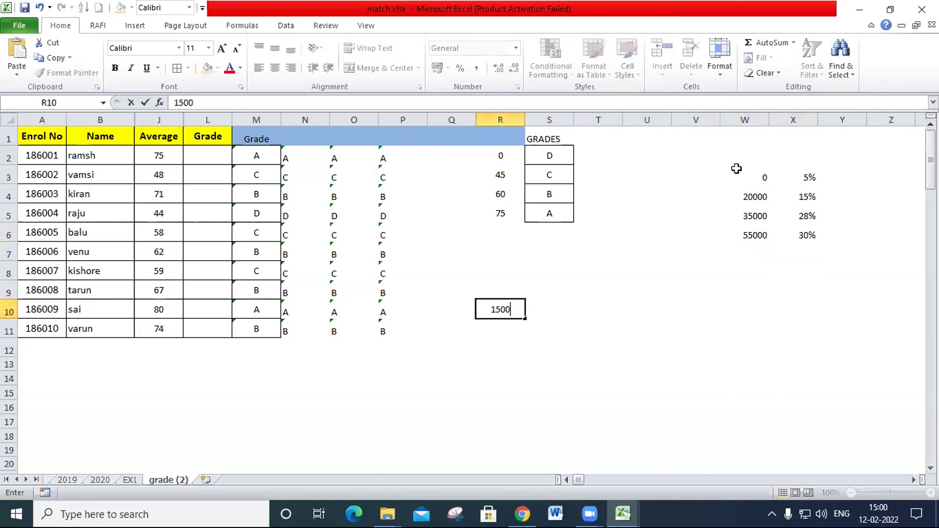
pyautogui.press('Right')
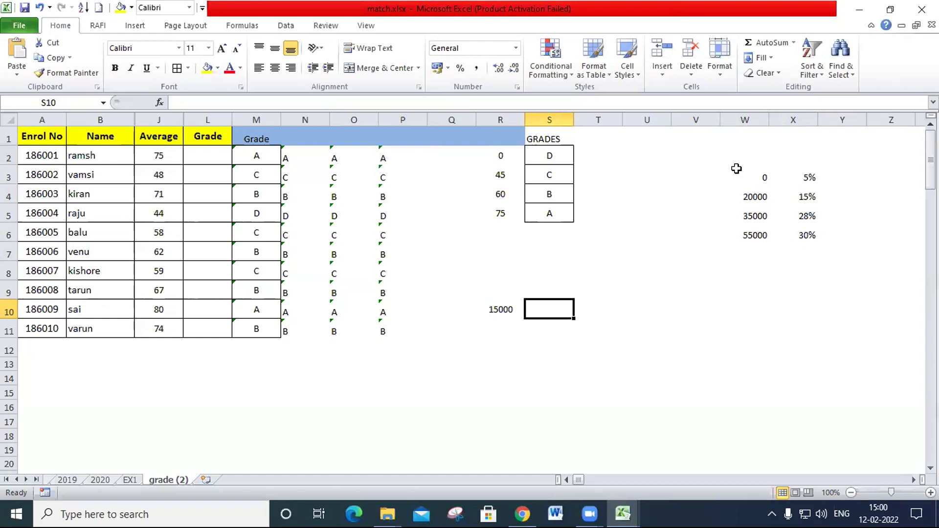
# Enter =VLOOKUP(R10,W3:X6,2,TRUE) in S10 to look up the rate and format the cell as a percentage.
pyautogui.write('=vl')
pyautogui.press('Tab')
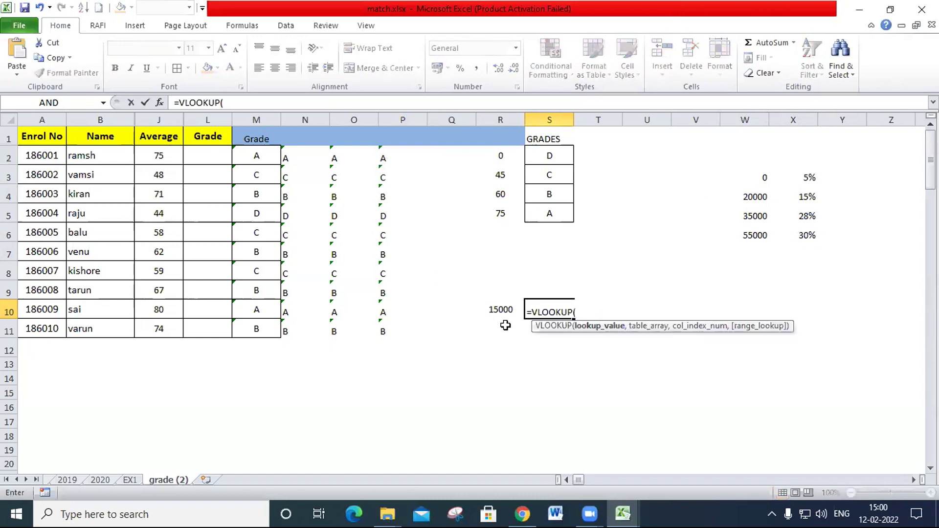
pyautogui.click(498, 312)
pyautogui.write(',')
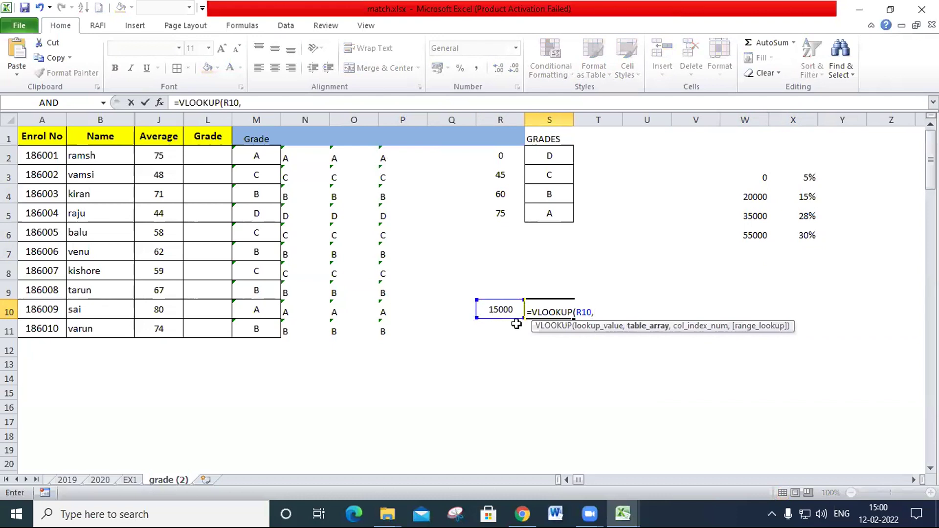
pyautogui.moveTo(746, 179); pyautogui.dragTo(785, 233)
pyautogui.write(',2,')
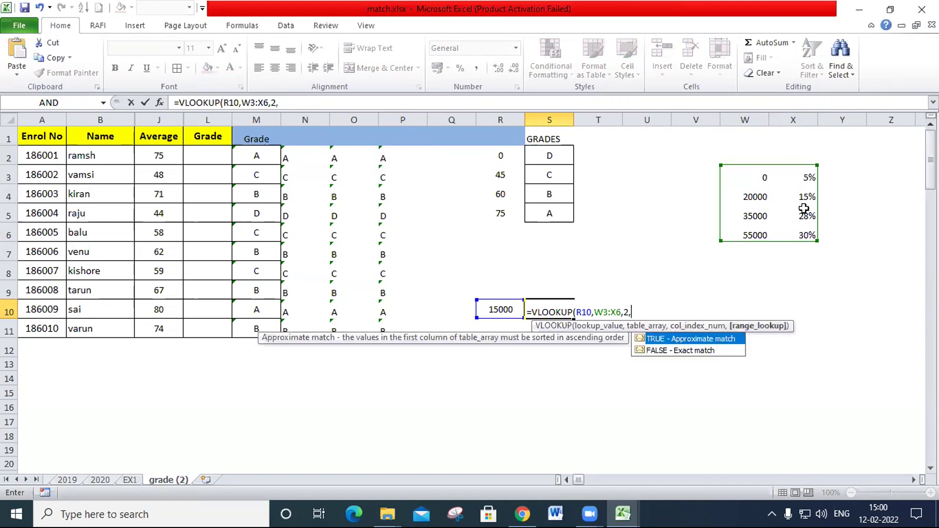
pyautogui.press('Tab')
pyautogui.write(')')
pyautogui.press('Return')
pyautogui.press('Up')
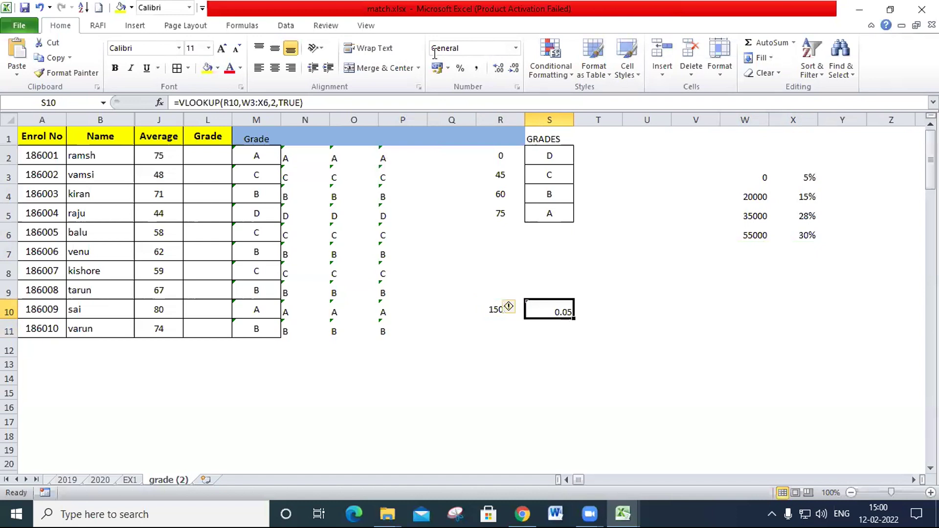
pyautogui.click(459, 68)
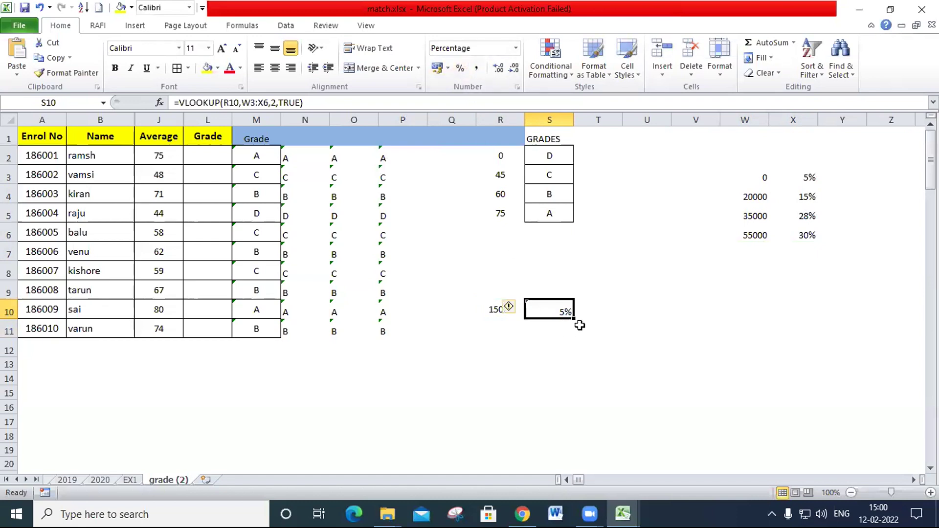
# Multiply the amount by its rate in T10 with =R10*S10.
pyautogui.click(603, 309)
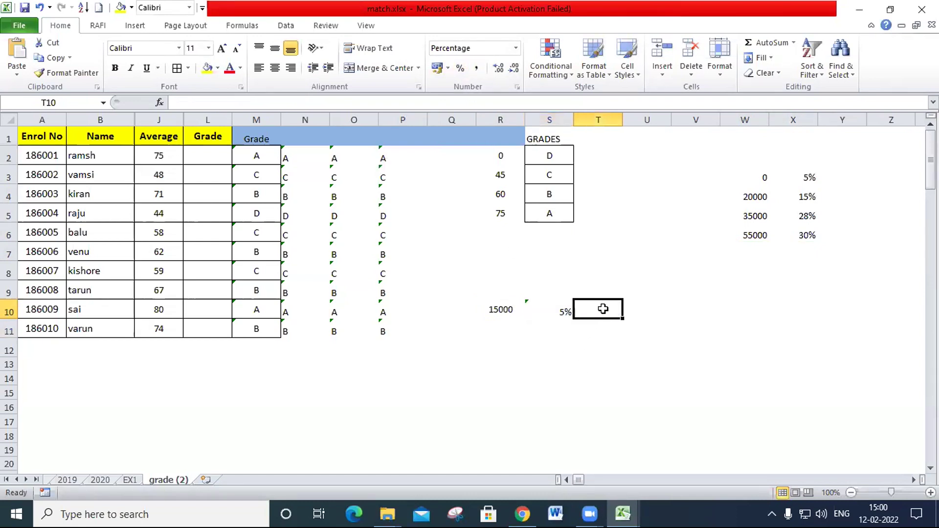
pyautogui.write('=R10*S10')
pyautogui.press('Return')
pyautogui.click(611, 309)
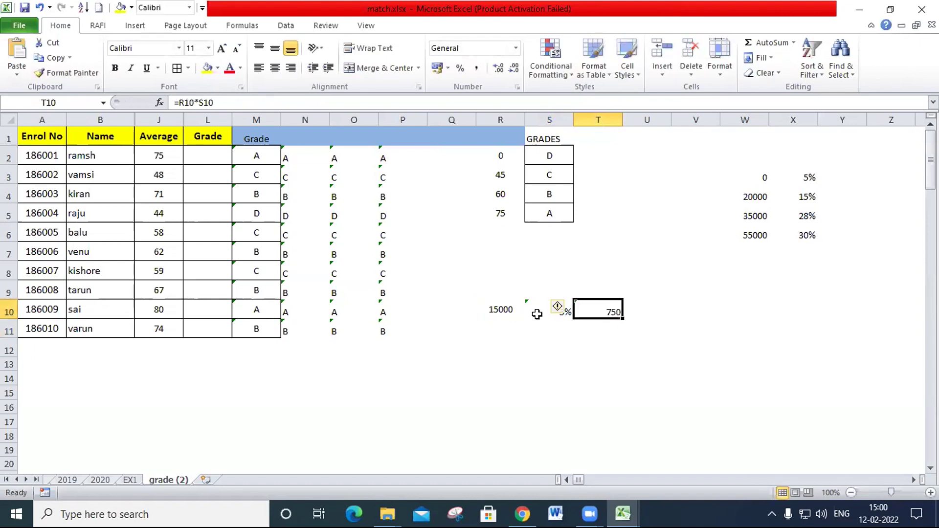
pyautogui.click(537, 314)
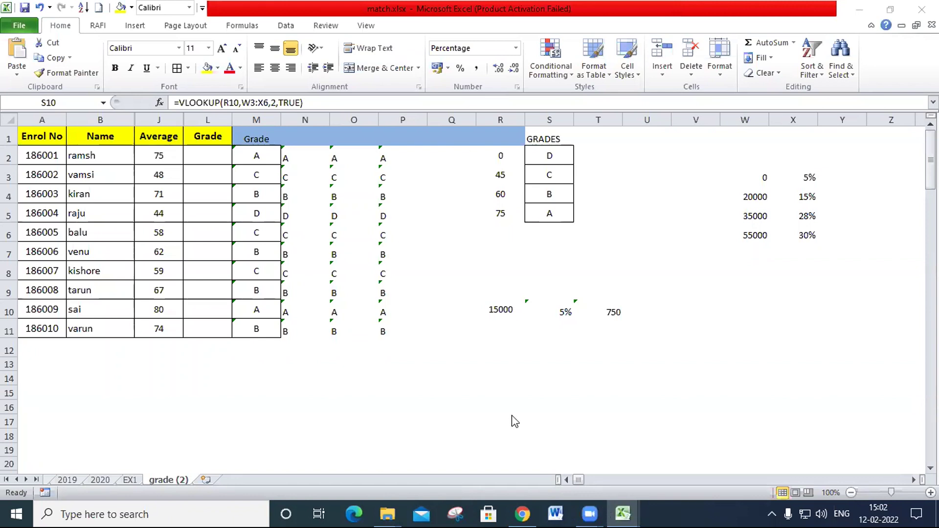
pyautogui.click(522, 327)
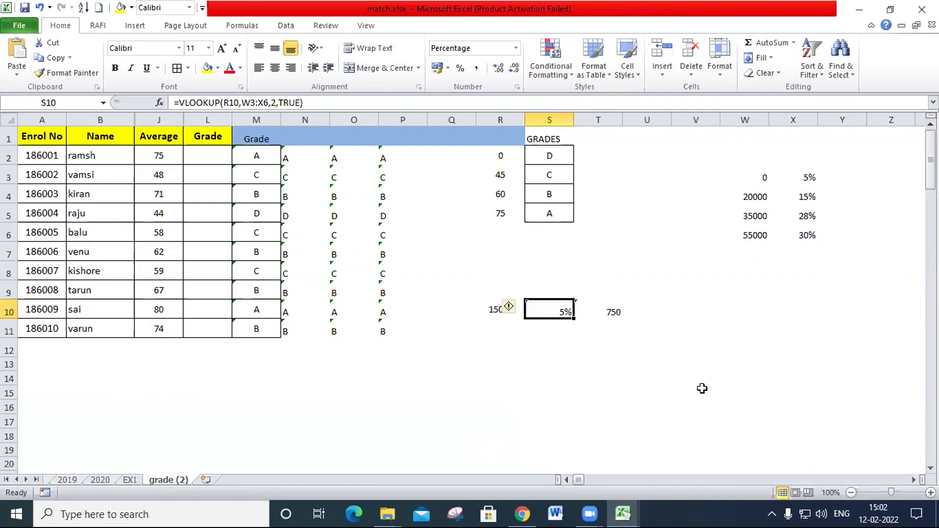
pyautogui.click(522, 513)
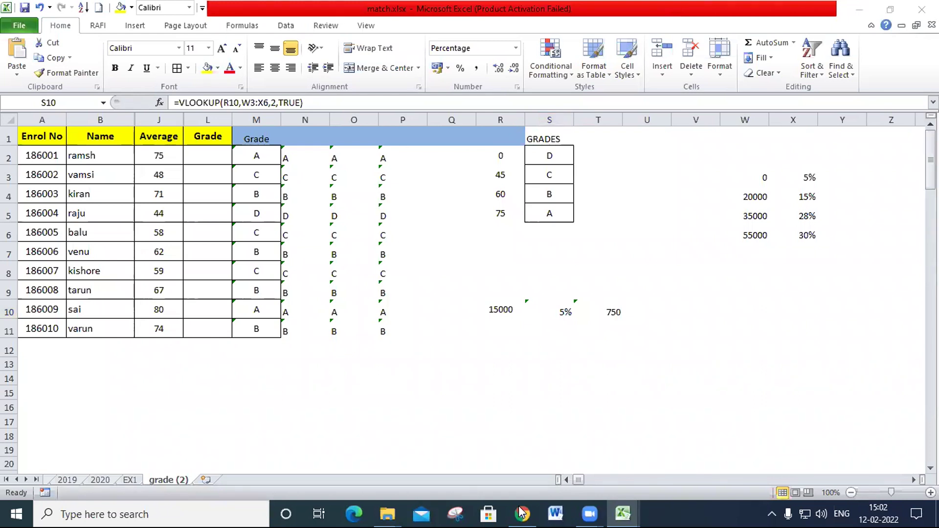
pyautogui.moveTo(484, 393); pyautogui.dragTo(472, 392)
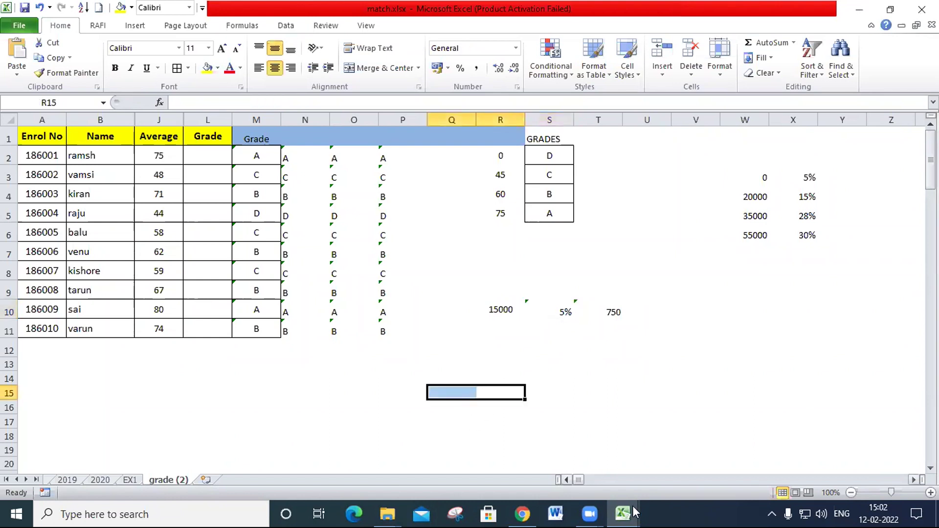
# Switch to the open workbook 1.vlookup.xlsx.
pyautogui.moveTo(625, 512)
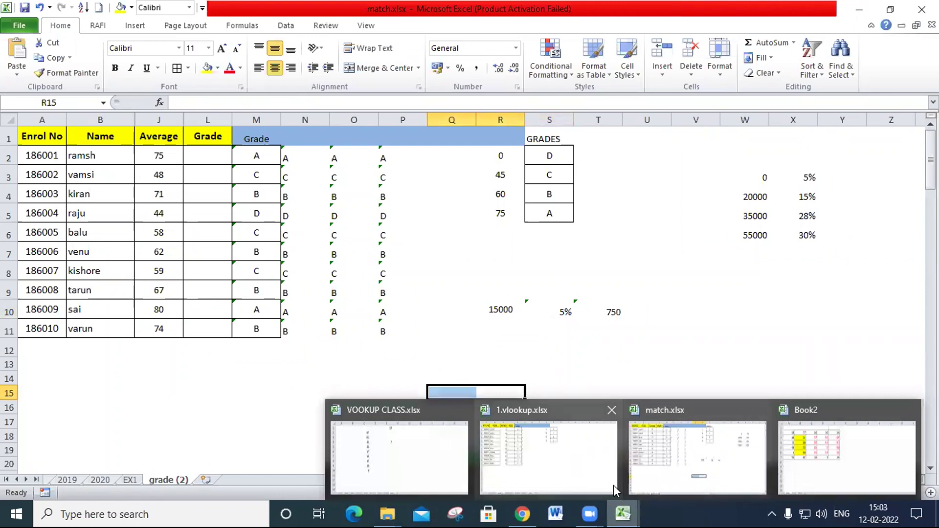
pyautogui.moveTo(389, 513)
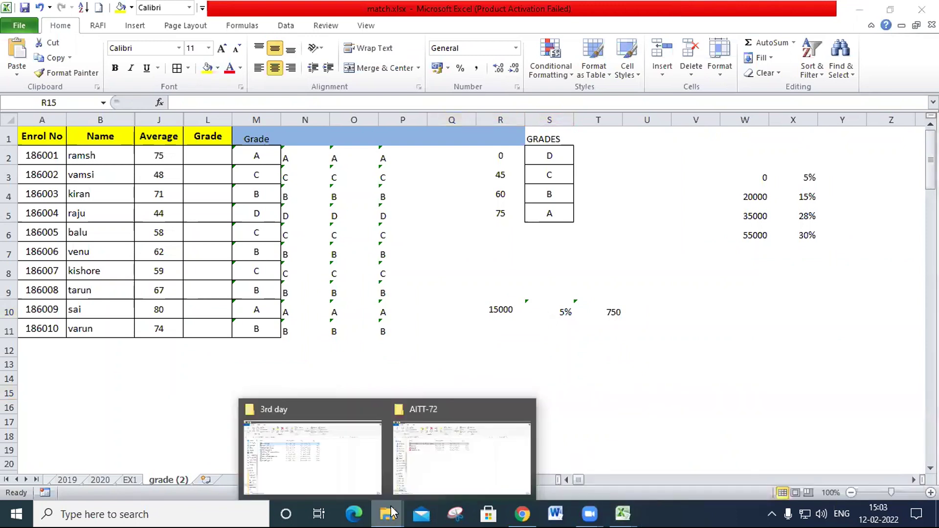
pyautogui.click(353, 453)
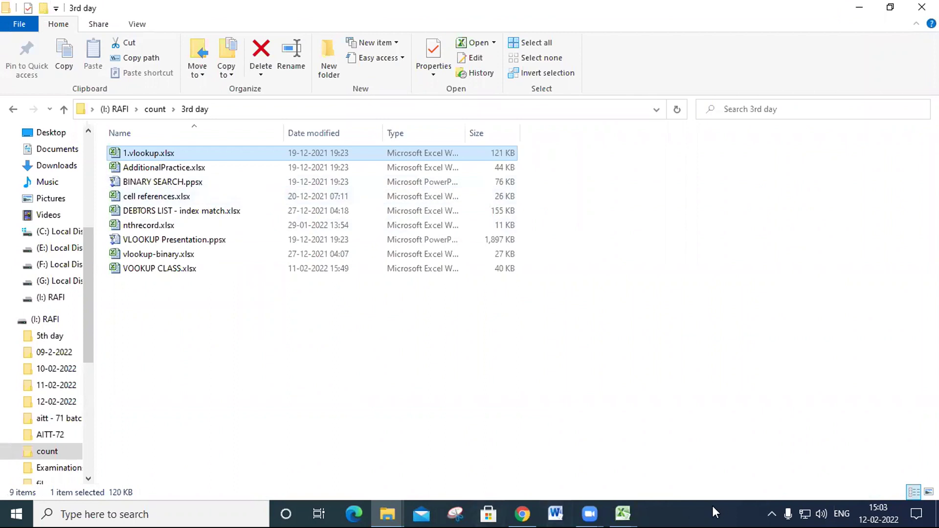
pyautogui.click(622, 513)
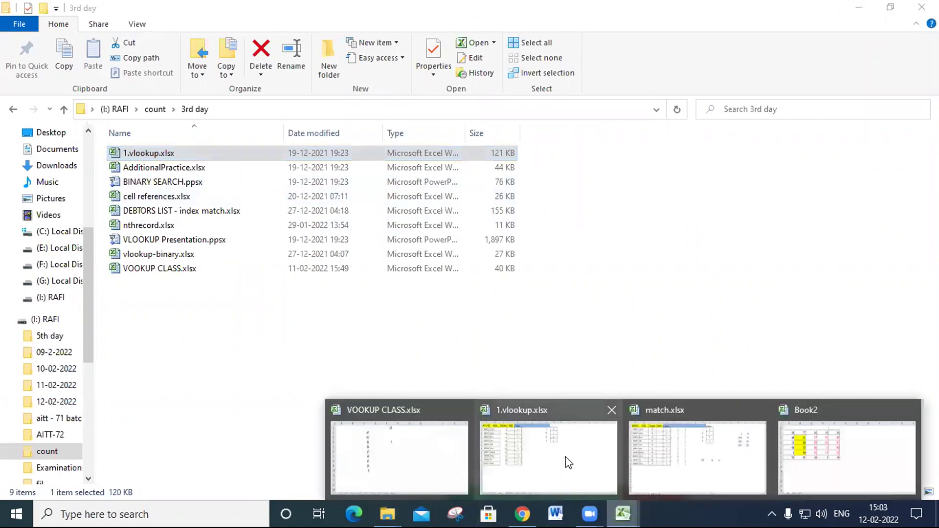
pyautogui.click(568, 463)
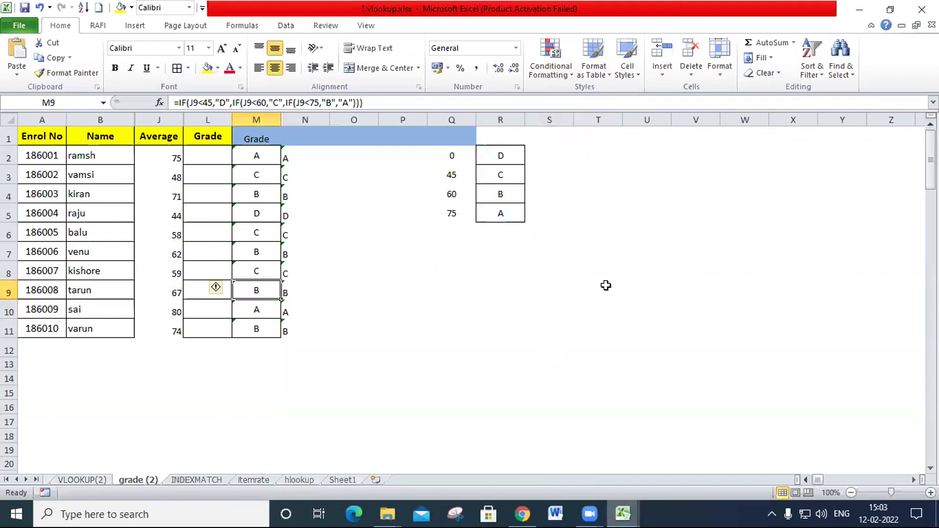
# Start a VLOOKUP formula with empty arguments in S12 and compare its TRUE approximate match and FALSE exact match options.
pyautogui.click(549, 348)
pyautogui.write('=VLOOKUP(')
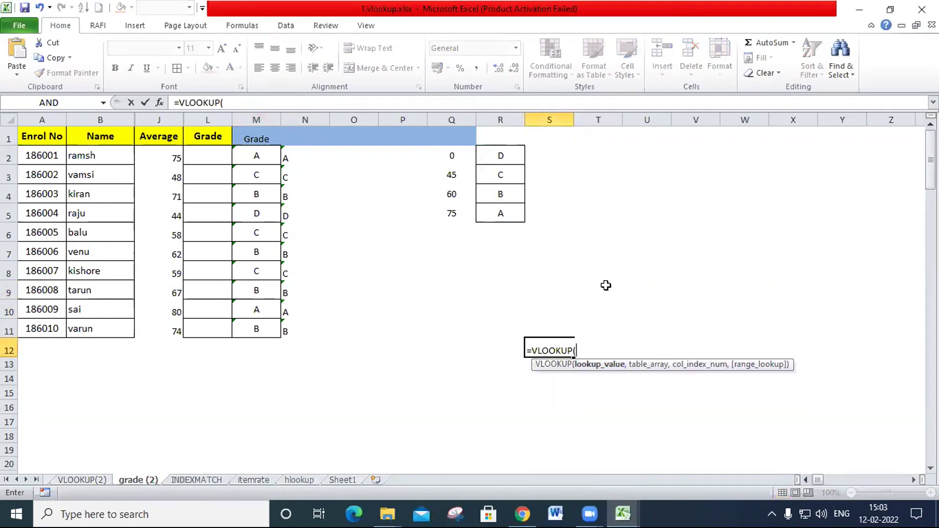
pyautogui.write(',,,')
pyautogui.press('Down')
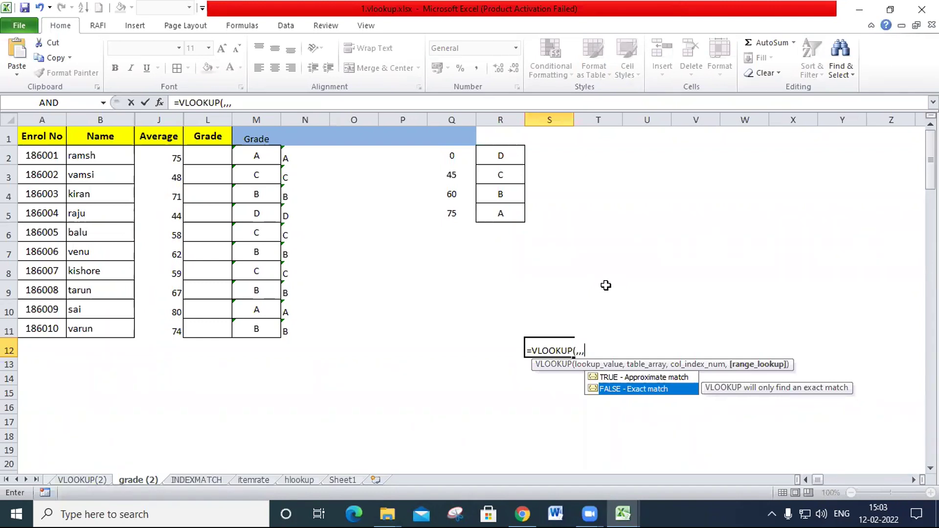
pyautogui.press('Up')
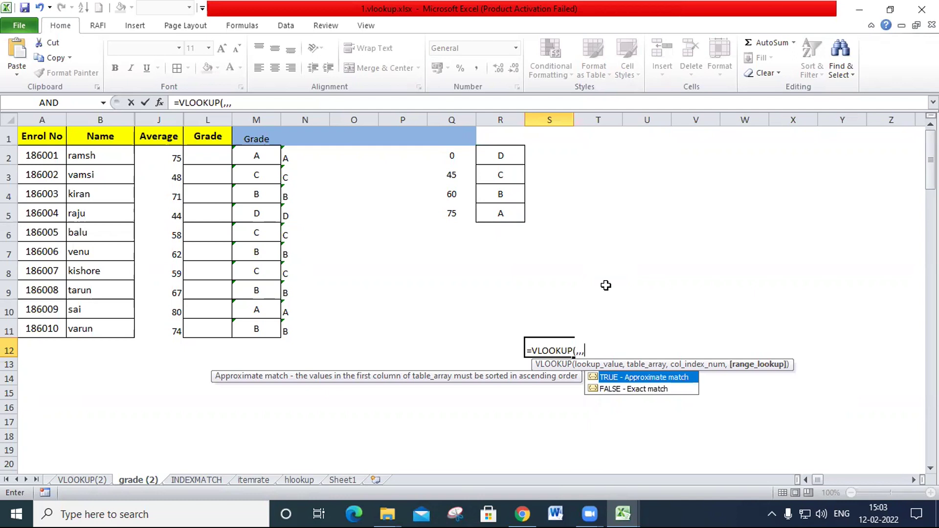
pyautogui.press('Down')
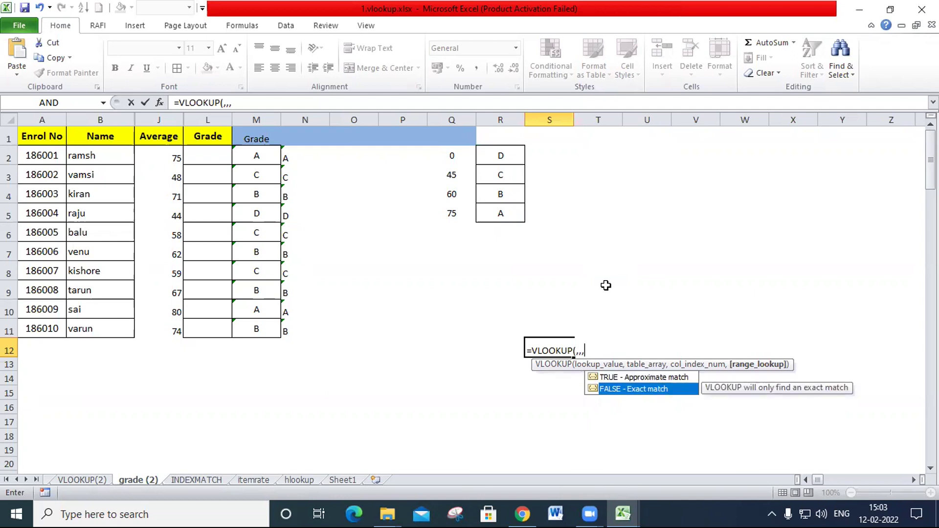
pyautogui.press('Up')
pyautogui.press('Down')
pyautogui.press('Up')
pyautogui.press('Down')
pyautogui.press('Up')
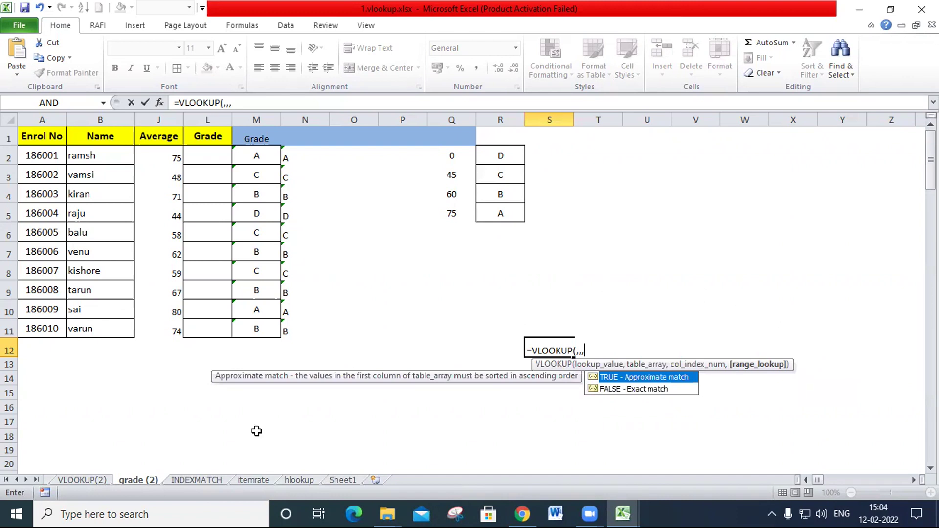
pyautogui.click(91, 481)
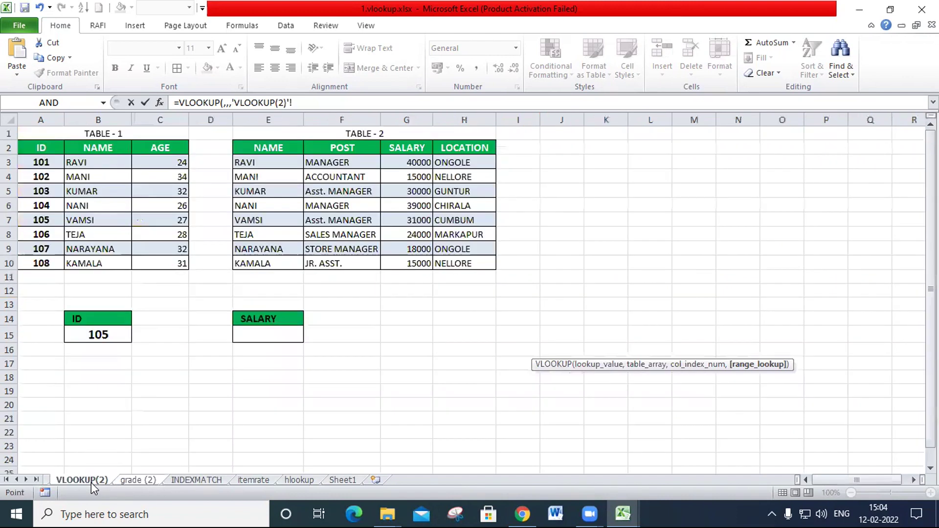
pyautogui.click(16, 480)
pyautogui.click(63, 480)
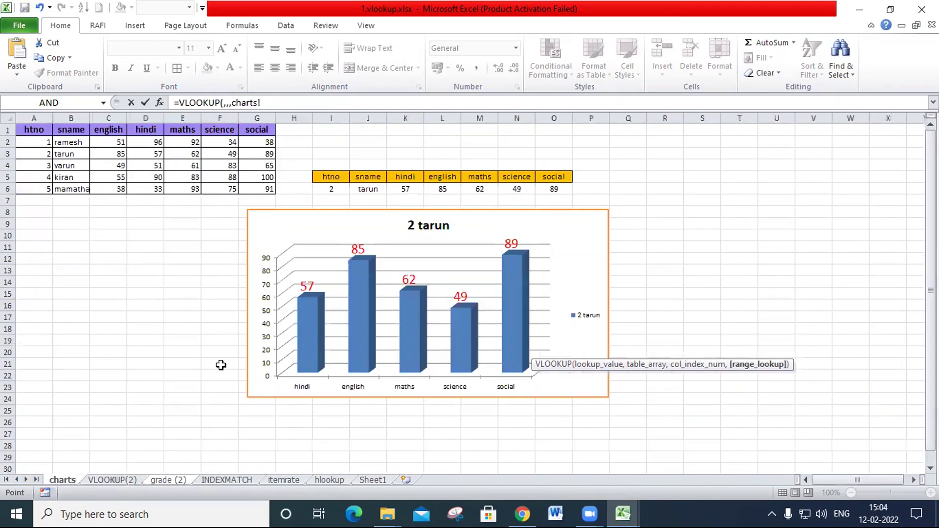
pyautogui.click(356, 189)
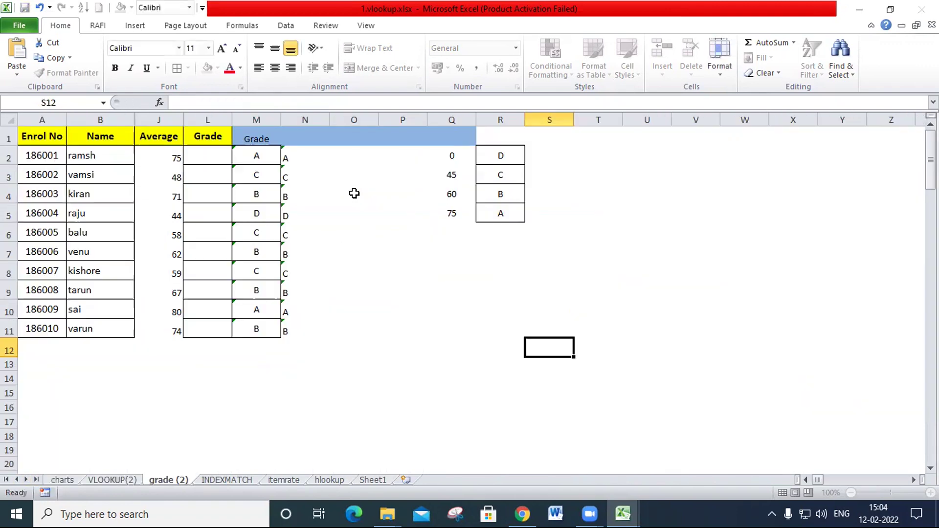
# Set the htno in I6 on the charts sheet to 3 so the record row and chart update.
pyautogui.click(53, 482)
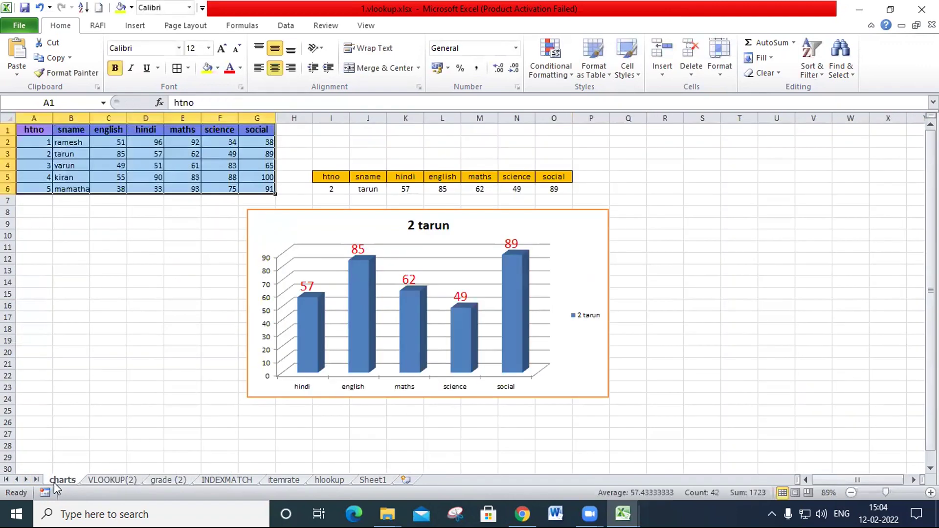
pyautogui.click(334, 190)
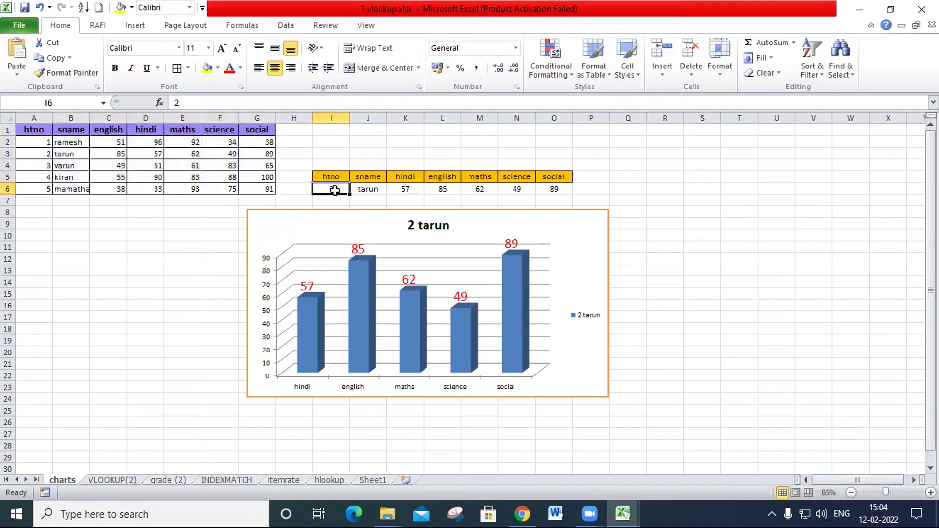
pyautogui.write('3')
pyautogui.click(554, 142)
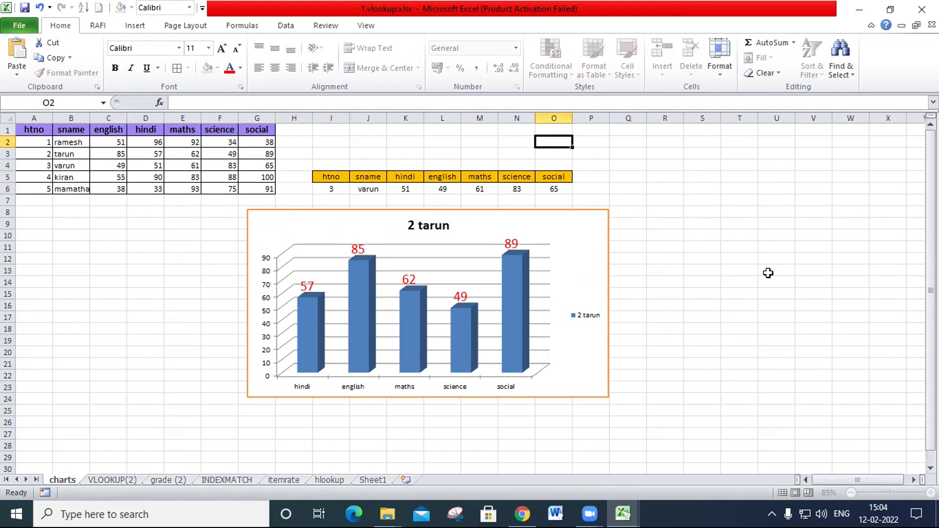
# Examine the record row in I5:O6 and the source marks table in A1:G6, going through its htno, sname and subject columns.
pyautogui.keyDown('ctrl'); pyautogui.scroll(10, 763, 274); pyautogui.keyUp('ctrl')
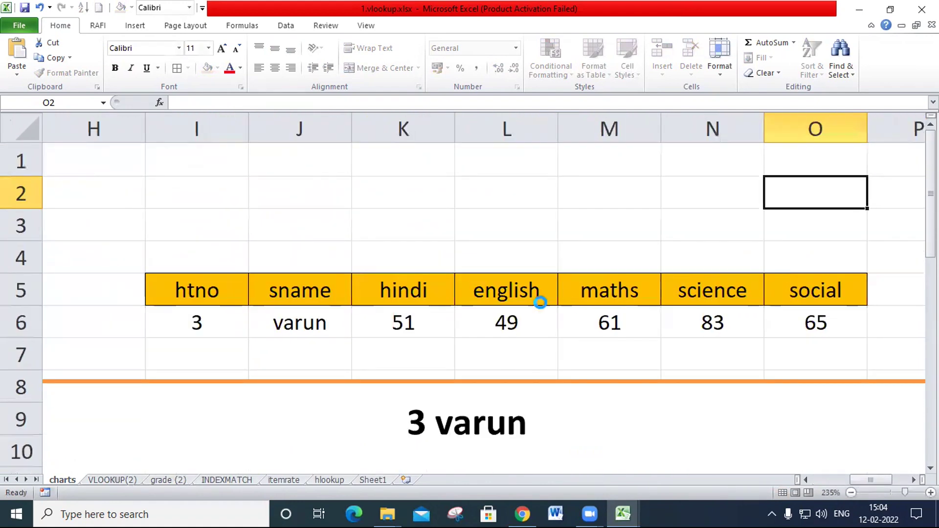
pyautogui.keyDown('ctrl'); pyautogui.scroll(-2, 539, 302); pyautogui.keyUp('ctrl')
pyautogui.click(286, 288)
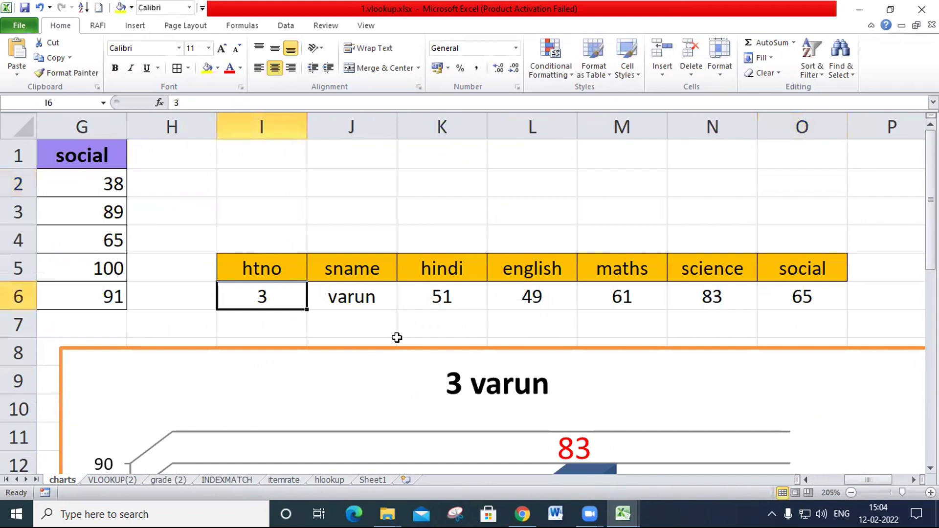
pyautogui.press('Left')
pyautogui.press('Home')
pyautogui.press('Up')
pyautogui.press('Up')
pyautogui.press('Up')
pyautogui.press('Up')
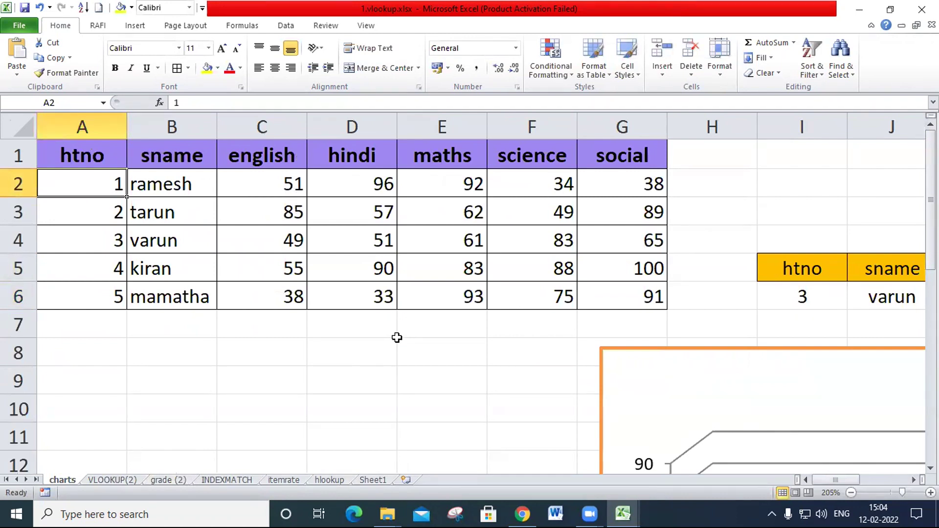
pyautogui.press('Down')
pyautogui.press('Right')
pyautogui.press('Up')
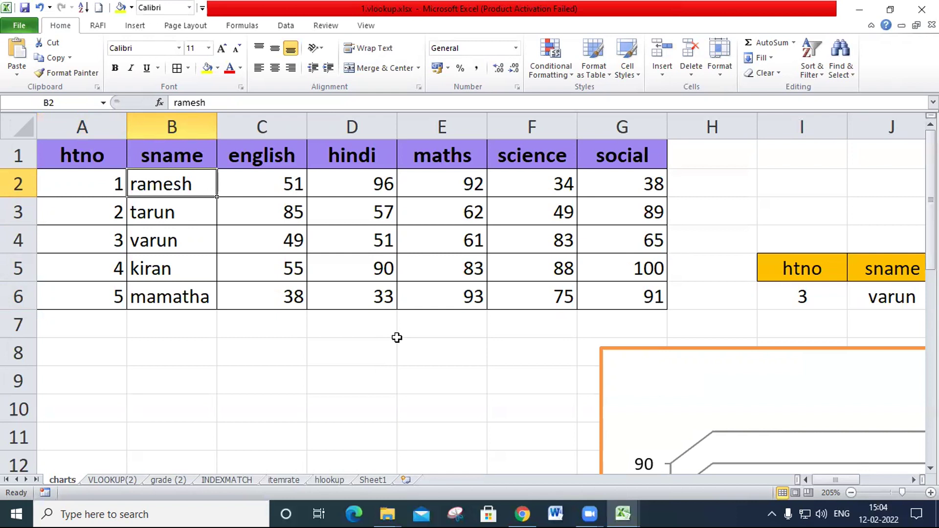
pyautogui.press('Right')
pyautogui.press('Right')
pyautogui.press('Right')
pyautogui.press('Right')
pyautogui.press('Right')
pyautogui.press('Right')
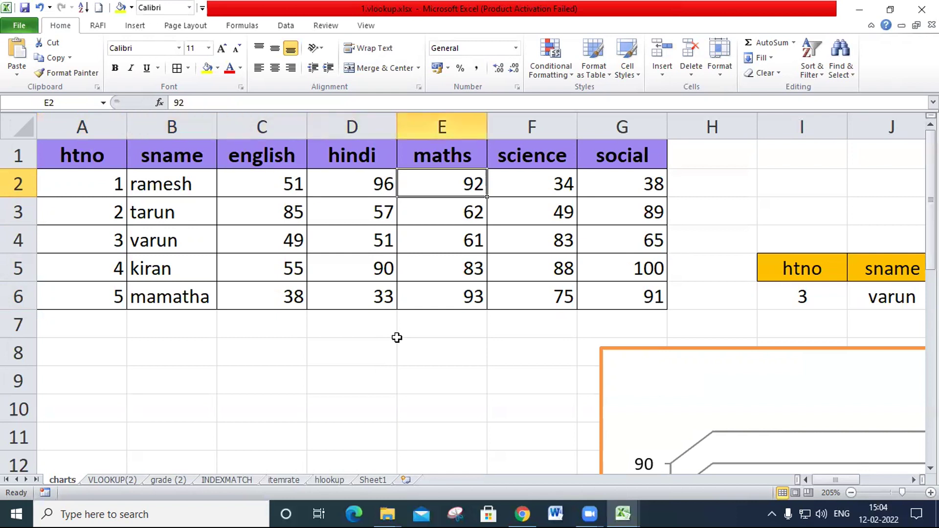
# Trace the exact-match search for the htno in I6 down cells A2:A4, then select the matching record B4:G4.
pyautogui.press('Right')
pyautogui.press('Down')
pyautogui.press('Down')
pyautogui.press('Down')
pyautogui.press('Down')
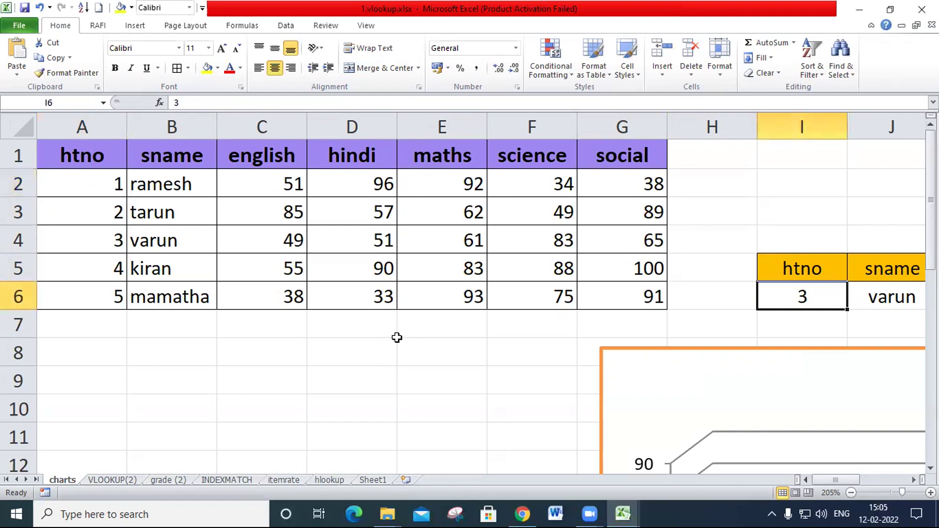
pyautogui.press('Left')
pyautogui.press('Home')
pyautogui.press('Up')
pyautogui.press('Up')
pyautogui.press('Up')
pyautogui.press('Up')
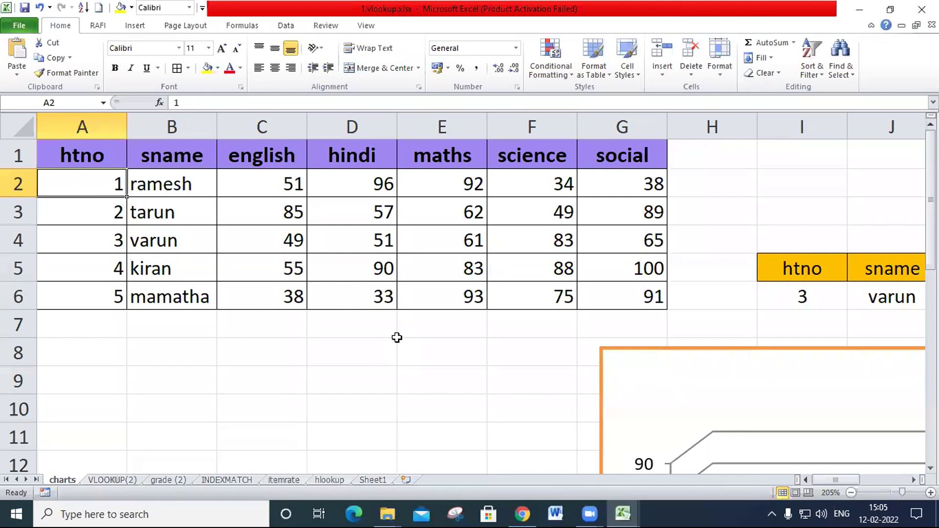
pyautogui.press('Down')
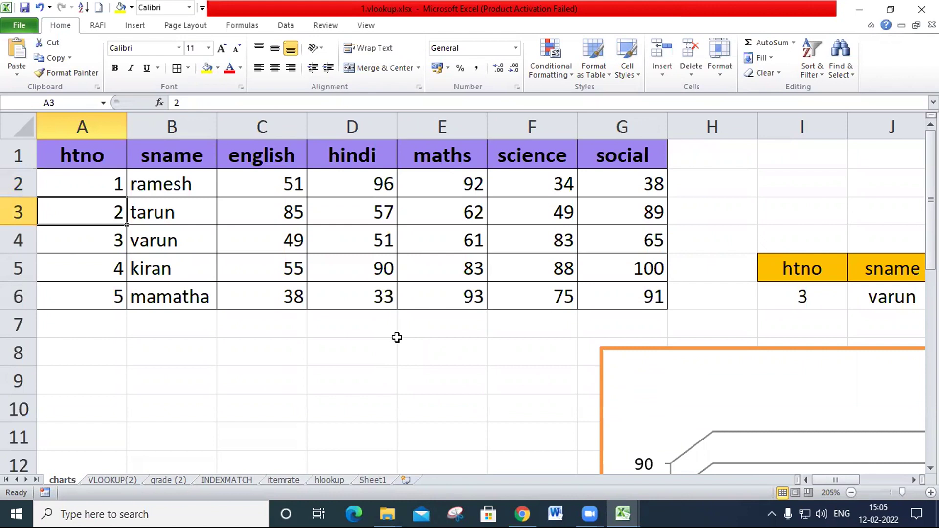
pyautogui.press('Down')
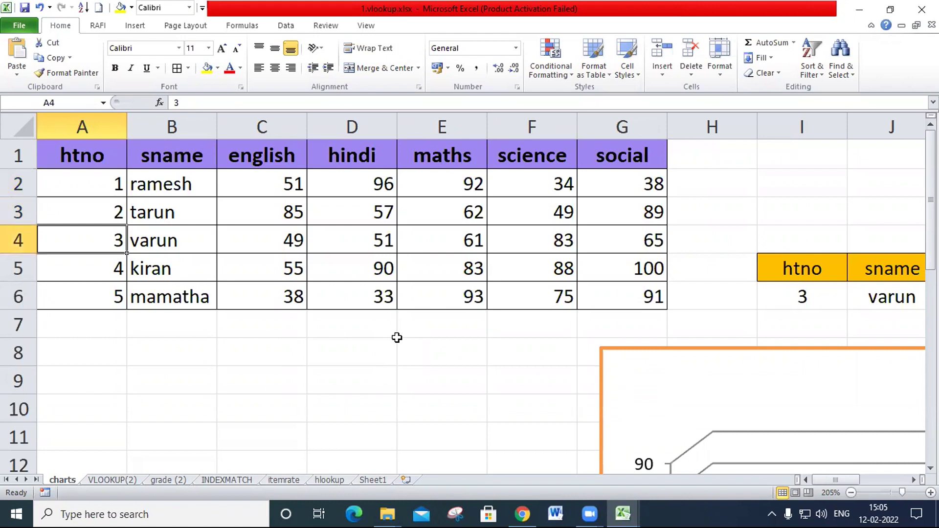
pyautogui.press('Right')
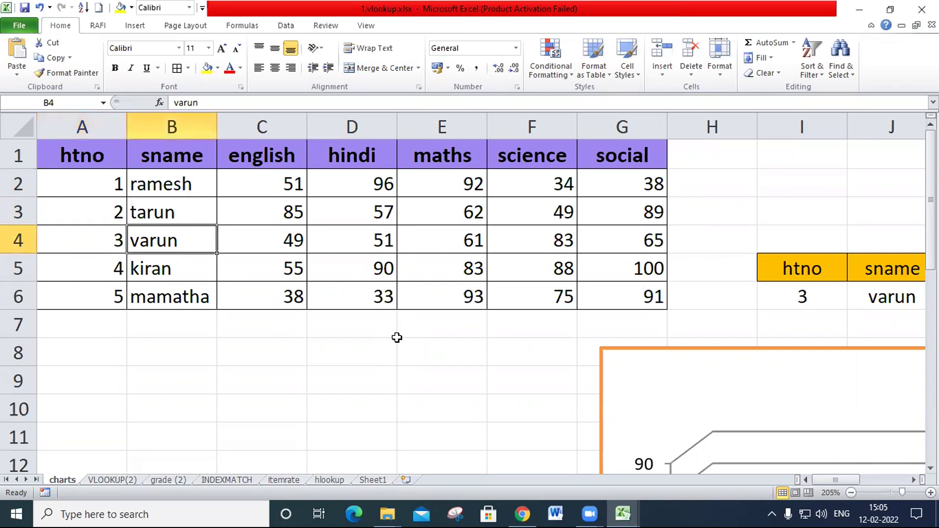
pyautogui.hotkey('shift', 'Right')
pyautogui.hotkey('shift', 'Right')
pyautogui.hotkey('shift', 'Right')
pyautogui.hotkey('shift', 'Right')
pyautogui.hotkey('shift', 'Right')
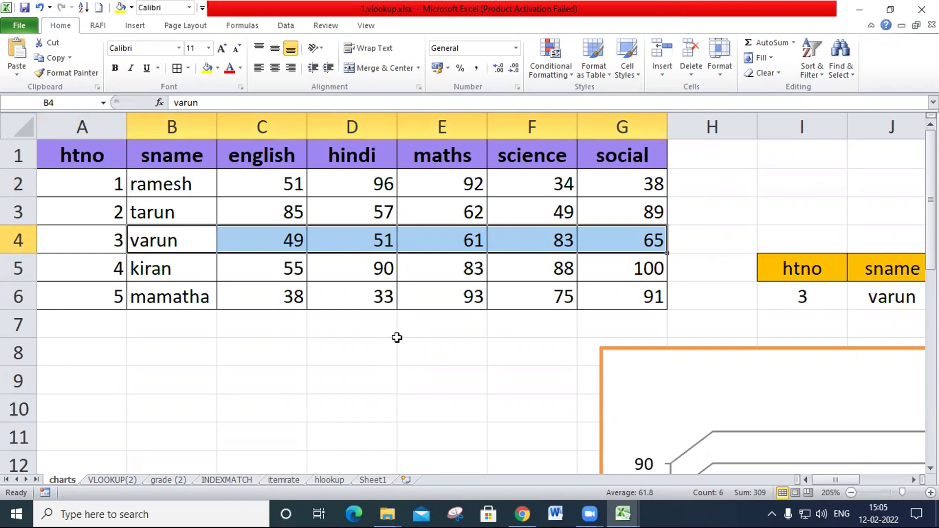
# Set the htno in I6 to 6 to test a number missing from the marks table.
pyautogui.click(822, 296)
pyautogui.write('6')
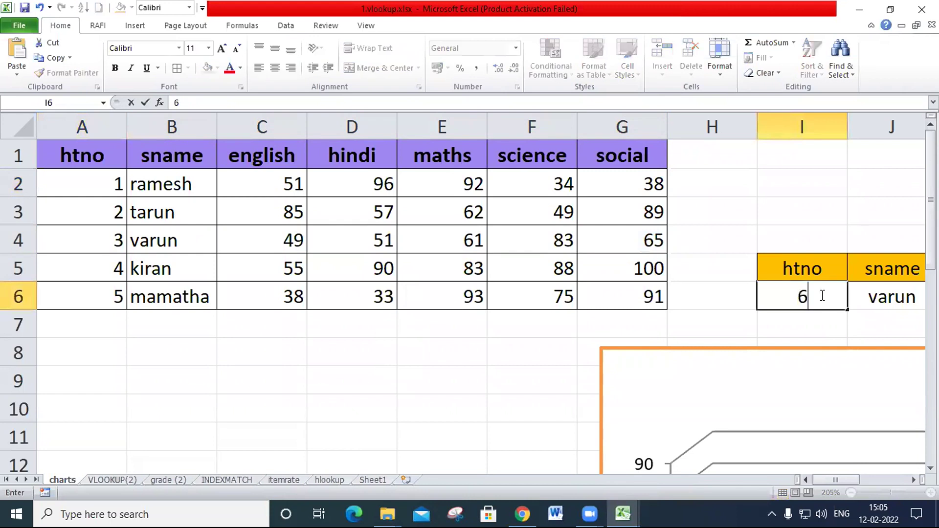
pyautogui.press('Tab')
# Trace the search for htno 6 one cell at a time down the htno column from A2 to A7.
pyautogui.press('Left')
pyautogui.press('Left')
pyautogui.press('Left')
pyautogui.press('Left')
pyautogui.press('Left')
pyautogui.press('Left')
pyautogui.press('Left')
pyautogui.press('Left')
pyautogui.press('Left')
pyautogui.press('Up')
pyautogui.press('Up')
pyautogui.press('Up')
pyautogui.press('Up')
pyautogui.press('Down')
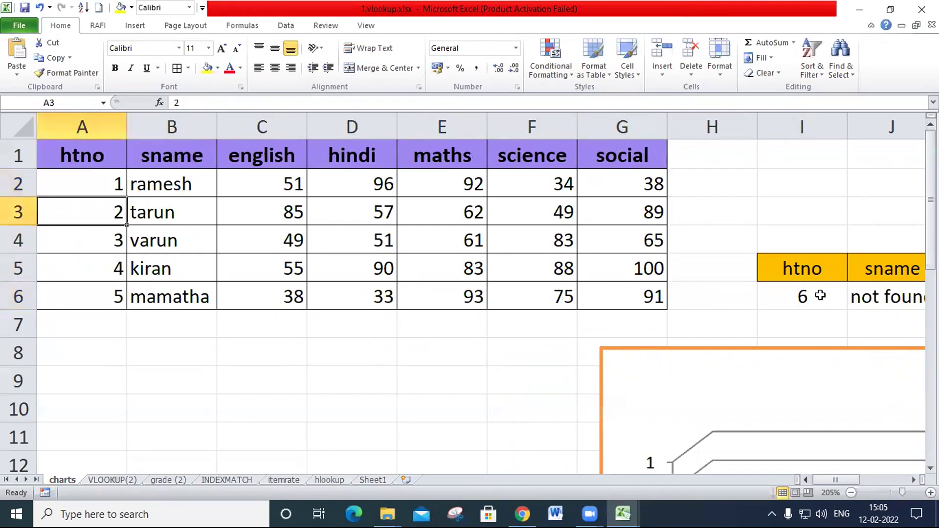
pyautogui.press('Down')
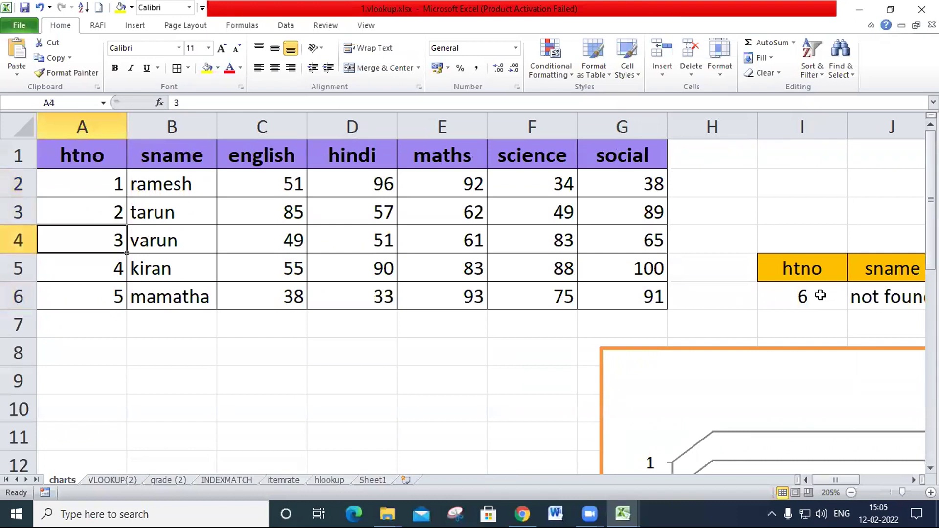
pyautogui.press('Down')
pyautogui.press('Down')
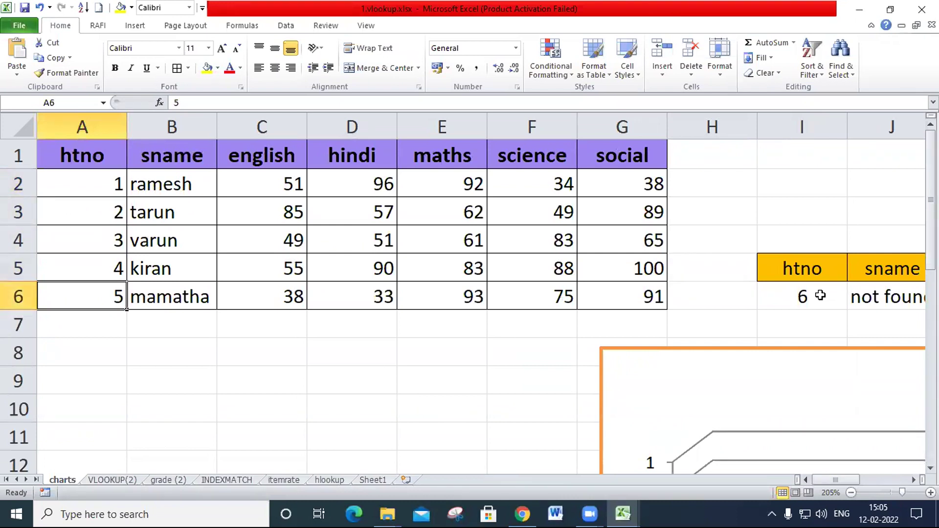
pyautogui.press('Down')
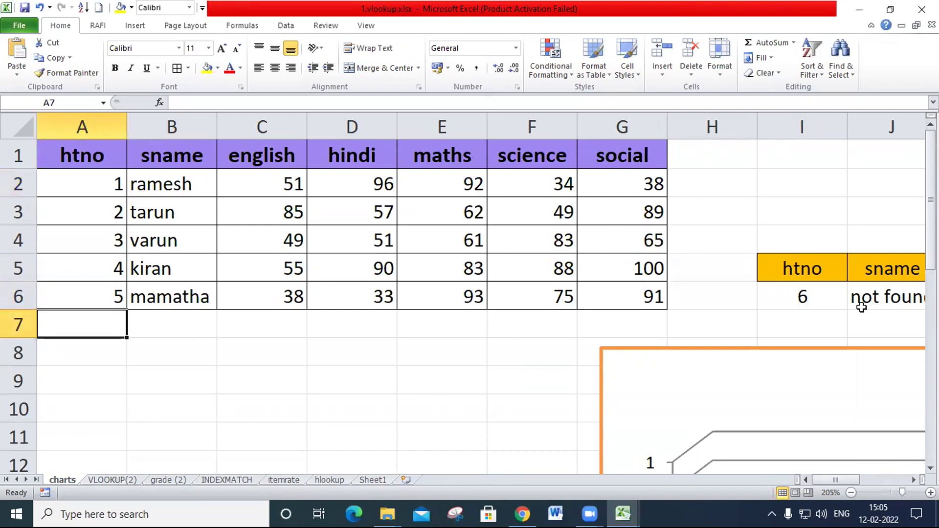
# Compare the lookup value in I6 with the htno entries in A2:A5.
pyautogui.click(830, 296)
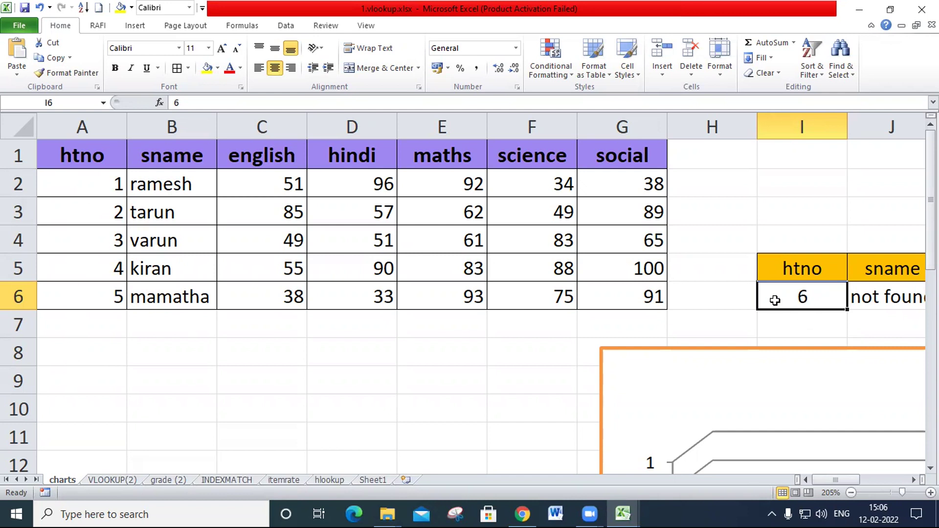
pyautogui.click(119, 184)
pyautogui.click(120, 213)
pyautogui.click(114, 241)
pyautogui.click(113, 270)
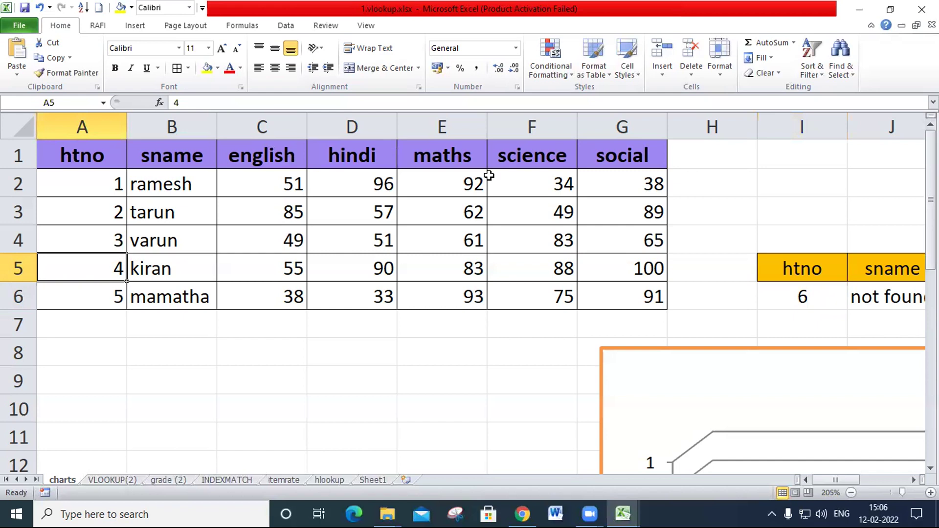
# Follow the search for the I6 value through every htno in A2:A6 and on into the empty cells down to A11.
pyautogui.click(809, 297)
pyautogui.click(84, 180)
pyautogui.click(94, 212)
pyautogui.click(94, 241)
pyautogui.click(95, 268)
pyautogui.click(94, 300)
pyautogui.click(93, 332)
pyautogui.click(93, 352)
pyautogui.click(92, 381)
pyautogui.click(92, 409)
pyautogui.click(93, 435)
pyautogui.scroll(-3, 104, 367)
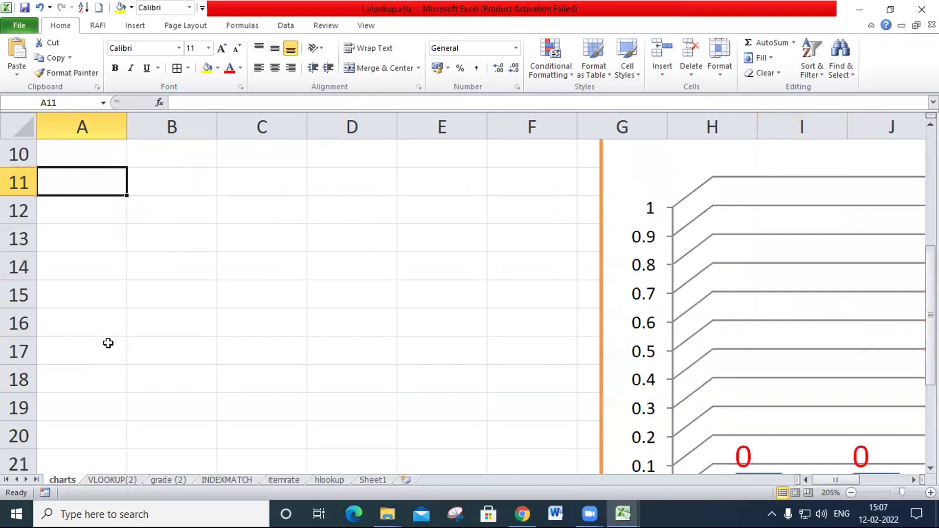
pyautogui.scroll(3, 113, 339)
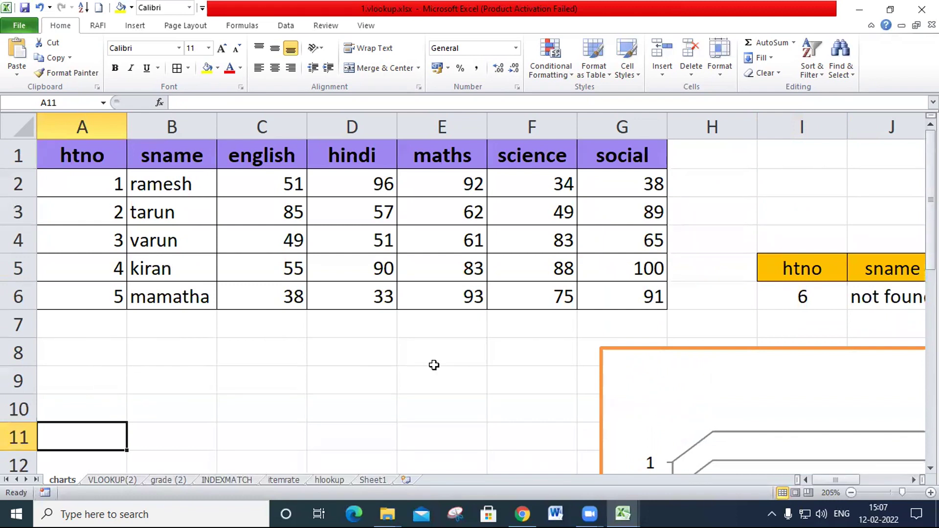
# Go from the htno in I6 to A3 and check the column cell by cell down to A9.
pyautogui.click(803, 295)
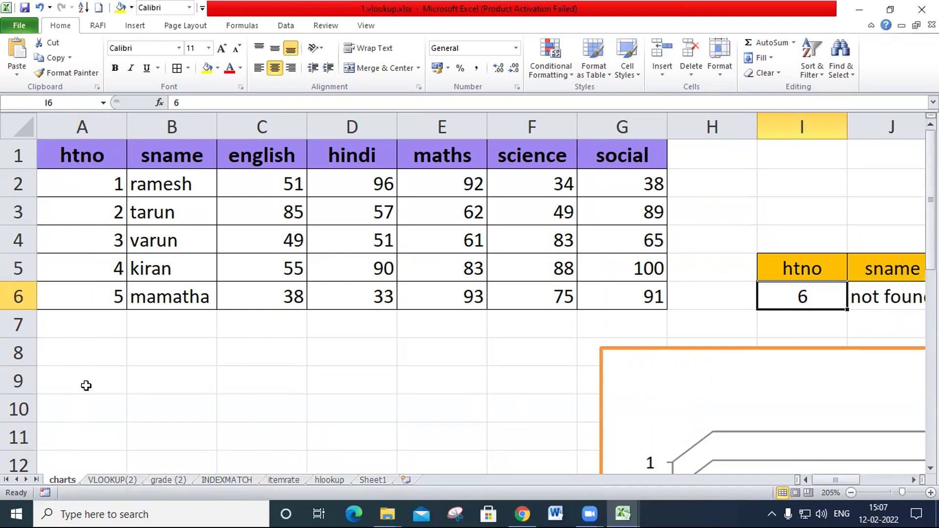
pyautogui.click(100, 208)
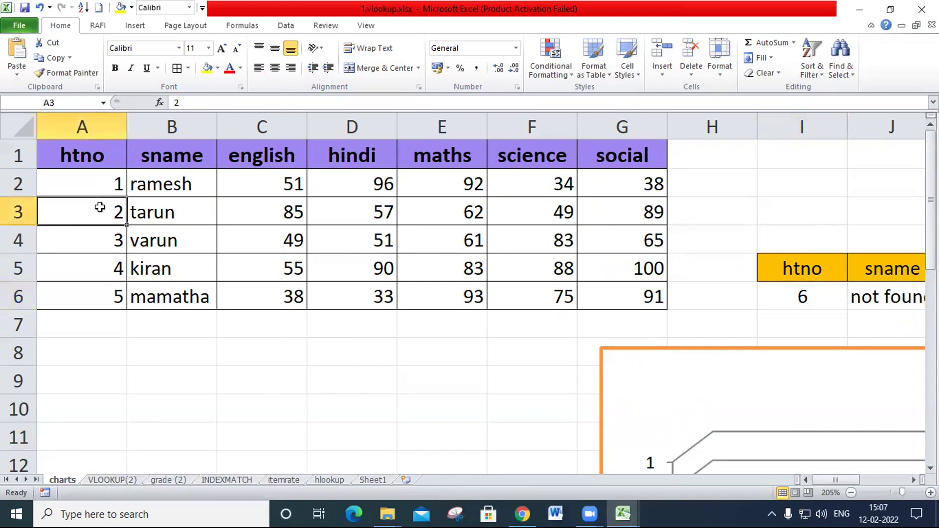
pyautogui.press('Down')
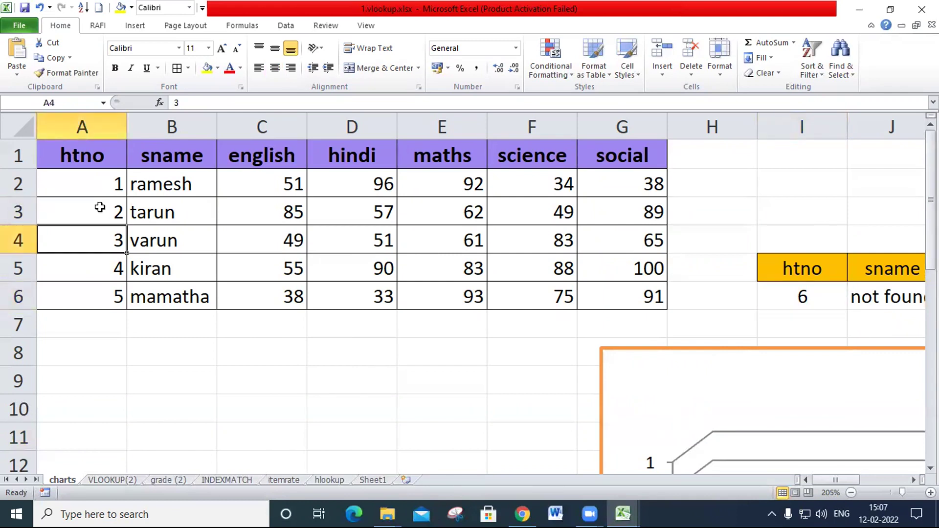
pyautogui.press('Down')
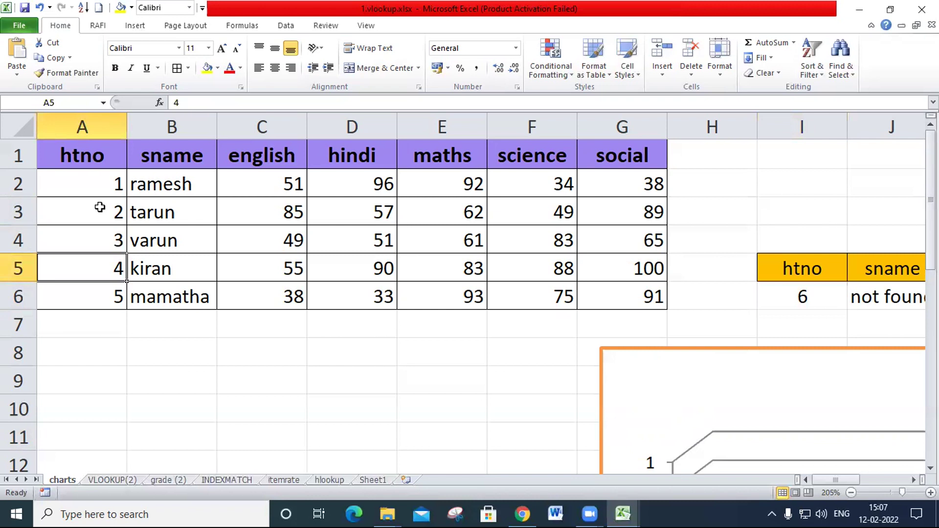
pyautogui.press('Down')
pyautogui.press('Down')
pyautogui.press('Down')
pyautogui.press('Down')
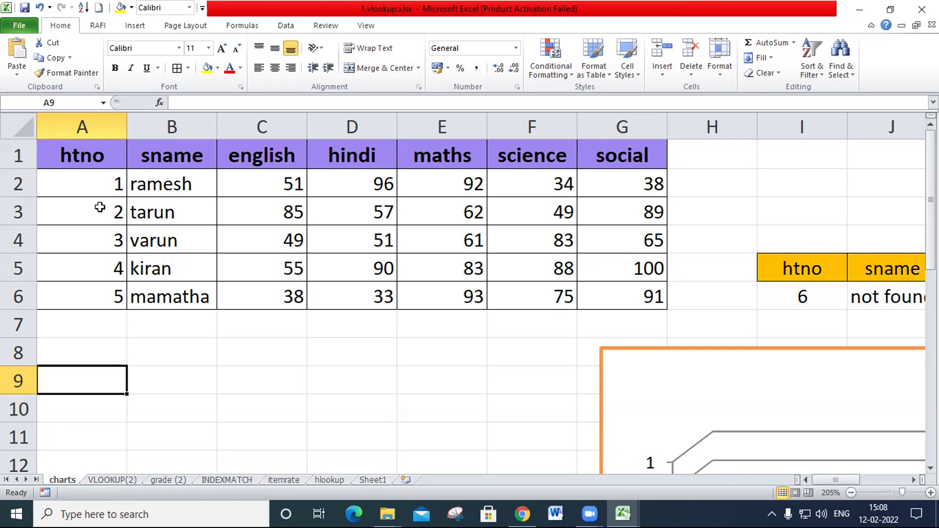
# Review once more how the I6 value is checked against the htno entries in A2:A6.
pyautogui.click(813, 300)
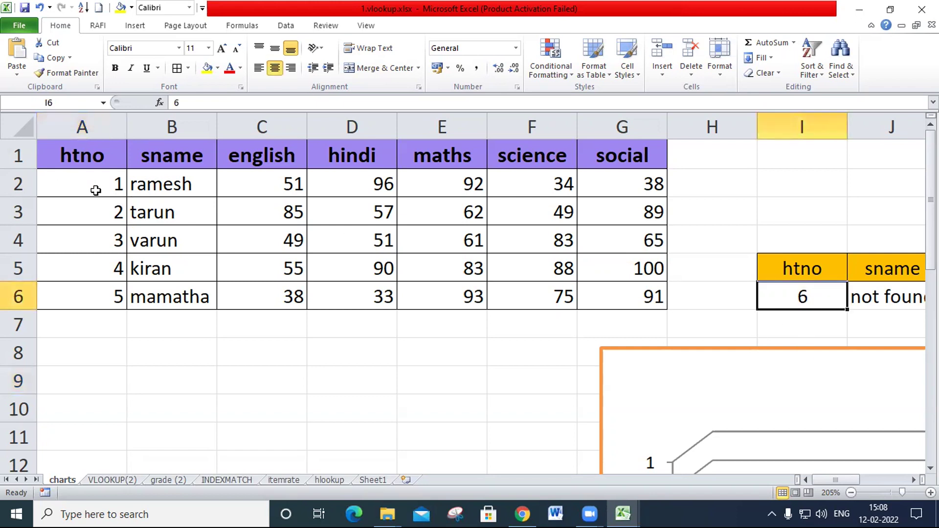
pyautogui.click(94, 191)
pyautogui.click(97, 218)
pyautogui.click(96, 247)
pyautogui.click(95, 284)
pyautogui.click(93, 272)
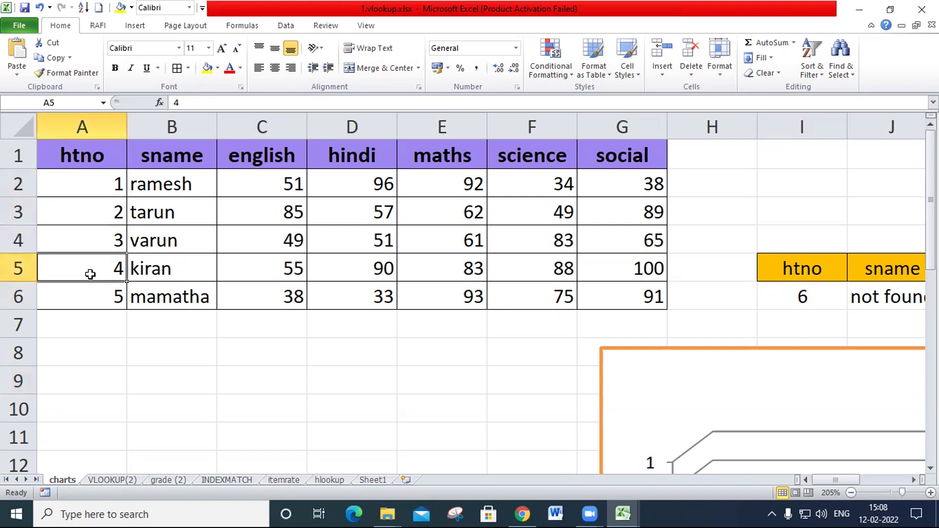
# Set the htno in I6 to 5 and select the matching student record B6:G6.
pyautogui.click(812, 293)
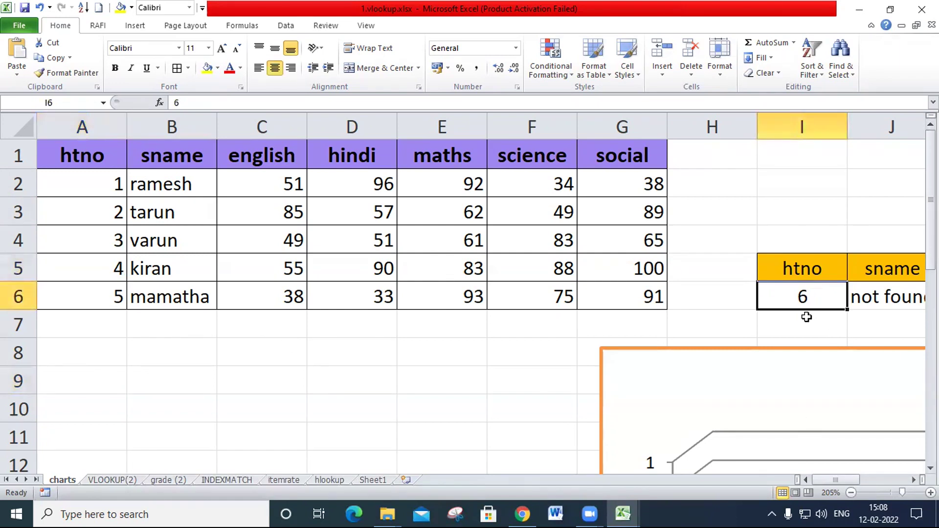
pyautogui.write('5')
pyautogui.click(632, 364)
pyautogui.moveTo(137, 292); pyautogui.dragTo(664, 300)
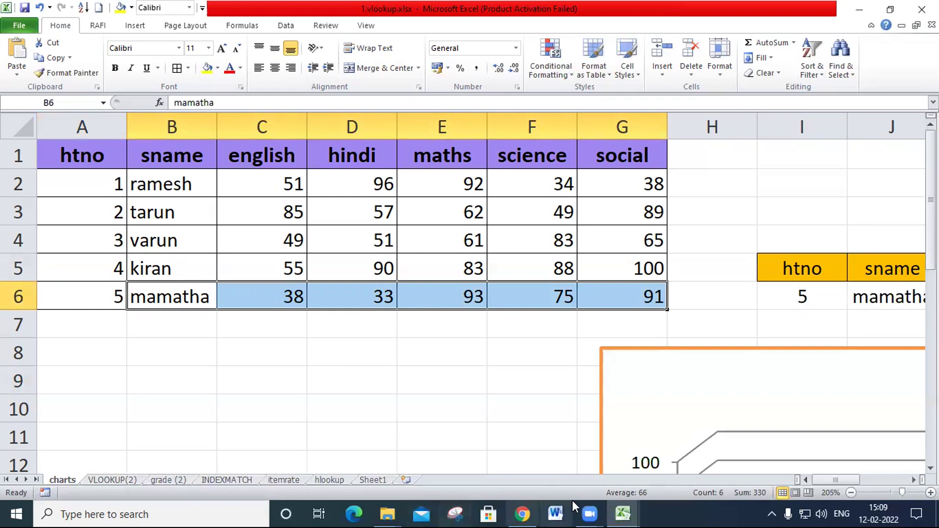
pyautogui.click(485, 292)
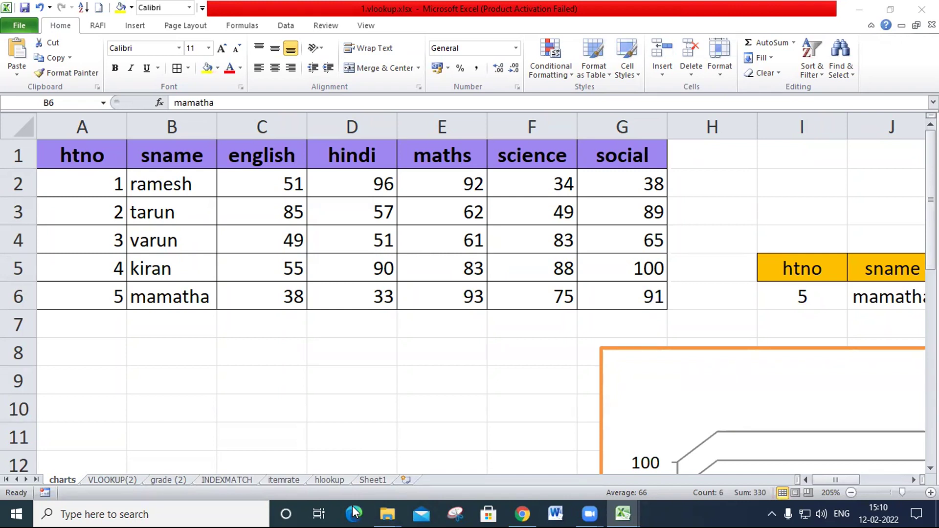
pyautogui.hotkey('ctrl', 'shift', 'Right')
pyautogui.click(368, 349)
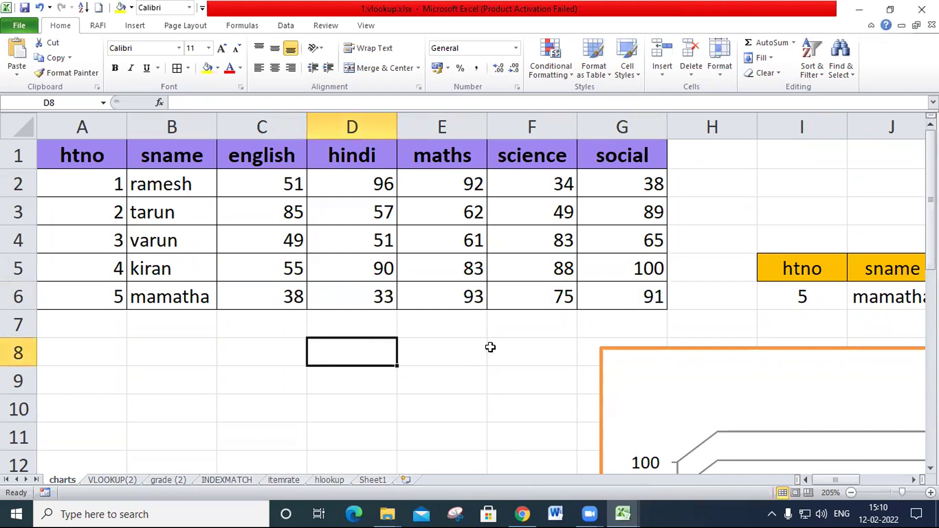
pyautogui.click(423, 355)
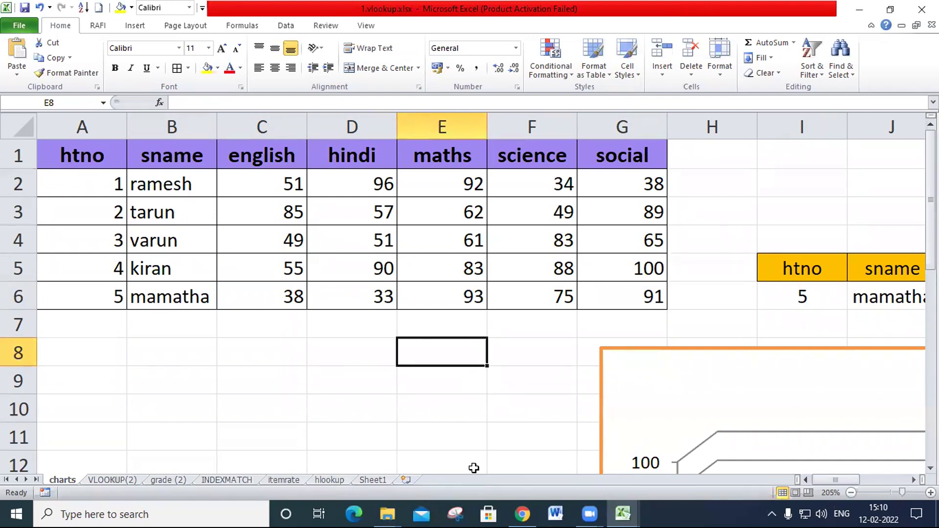
pyautogui.press('Right')
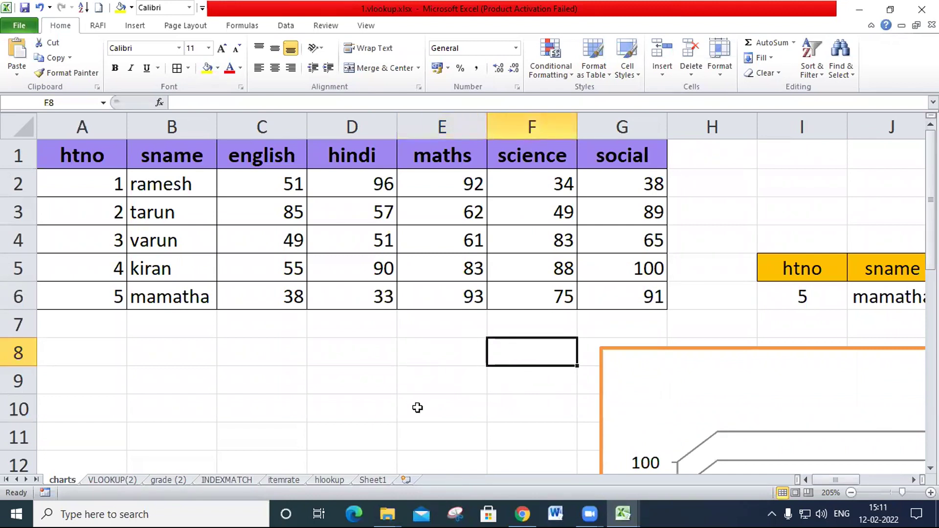
pyautogui.click(418, 355)
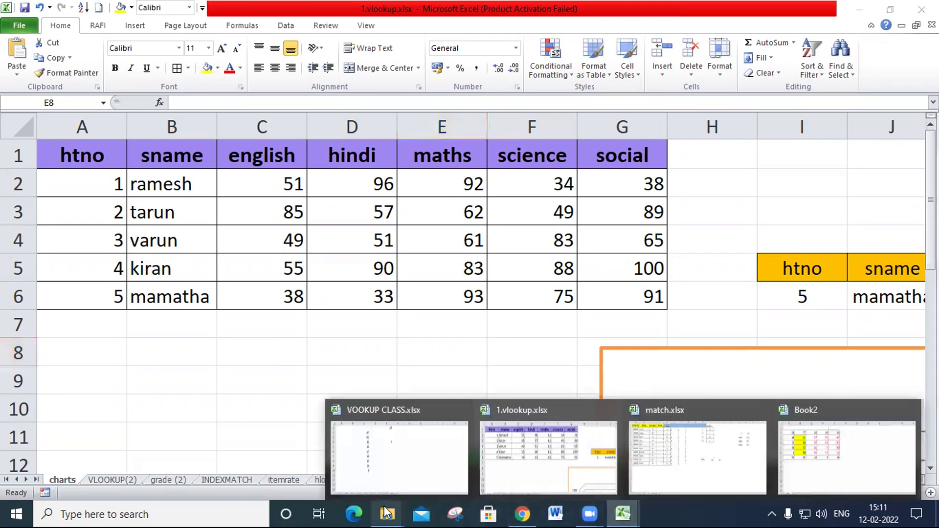
# Switch to the 3rd day folder in File Explorer and open the BINARY SEARCH.ppsx presentation.
pyautogui.moveTo(388, 514)
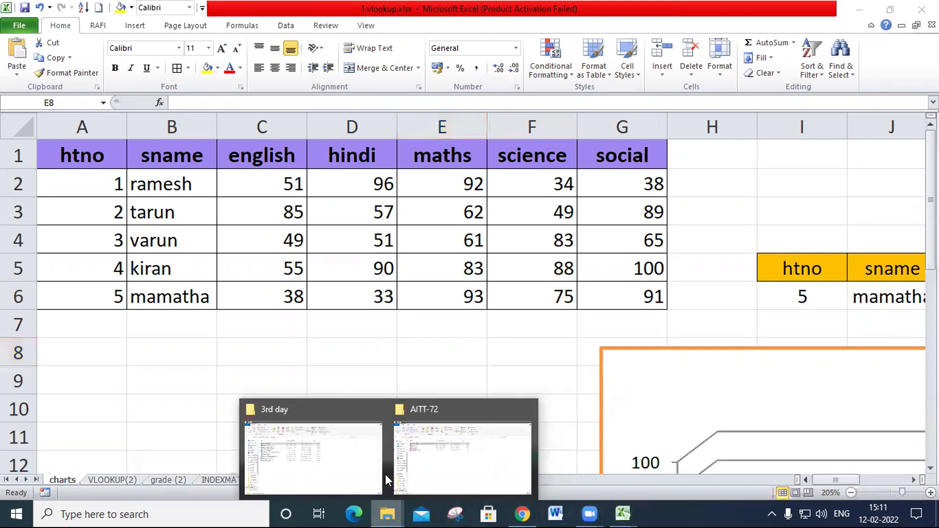
pyautogui.click(345, 447)
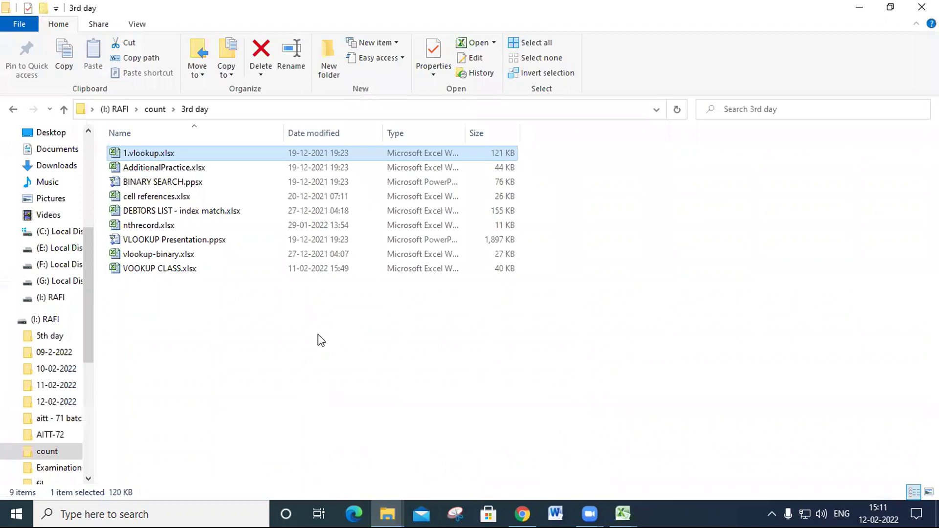
pyautogui.doubleClick(200, 181)
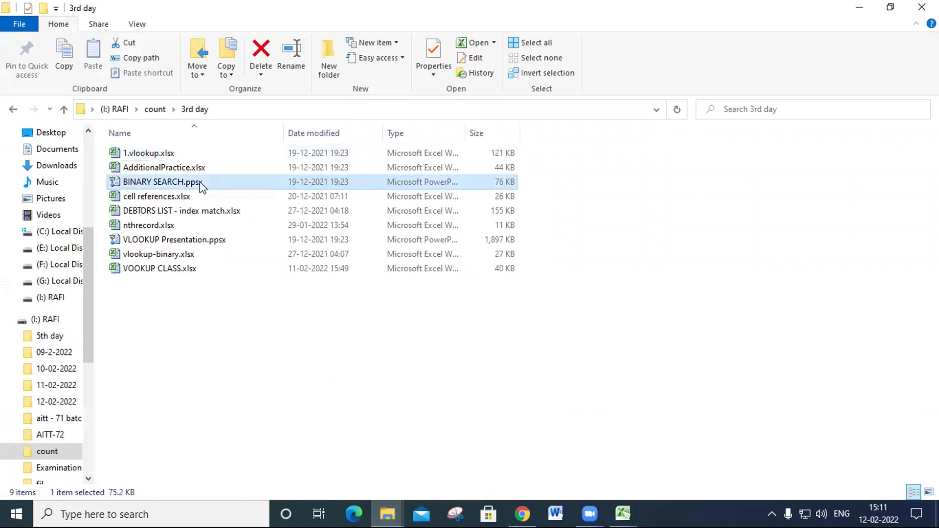
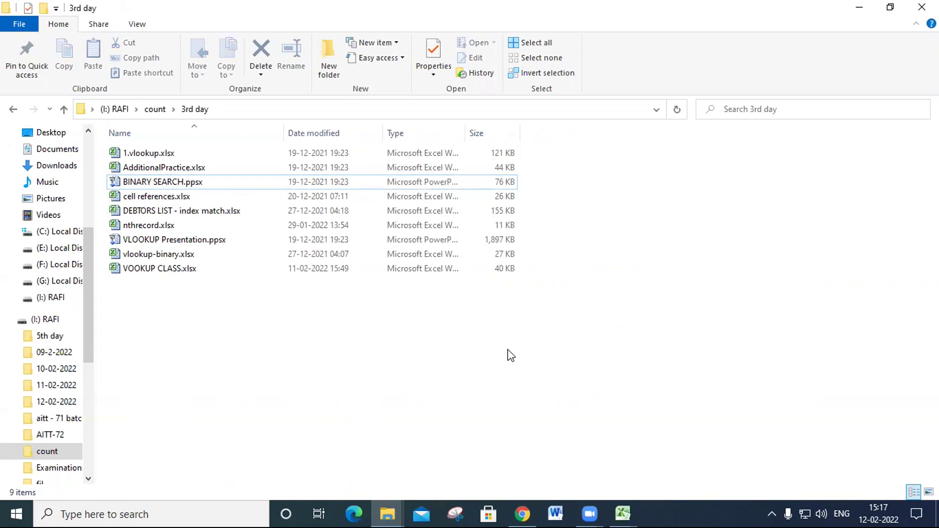
# Open the protected workbook vlookup-binary.xlsx from the 3rd day folder, entering its file password.
pyautogui.doubleClick(192, 258)
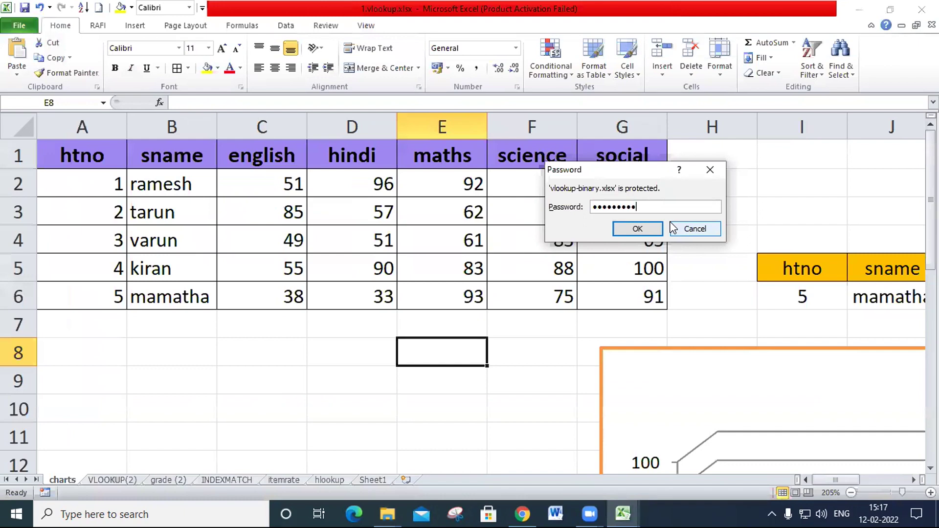
pyautogui.press('Return')
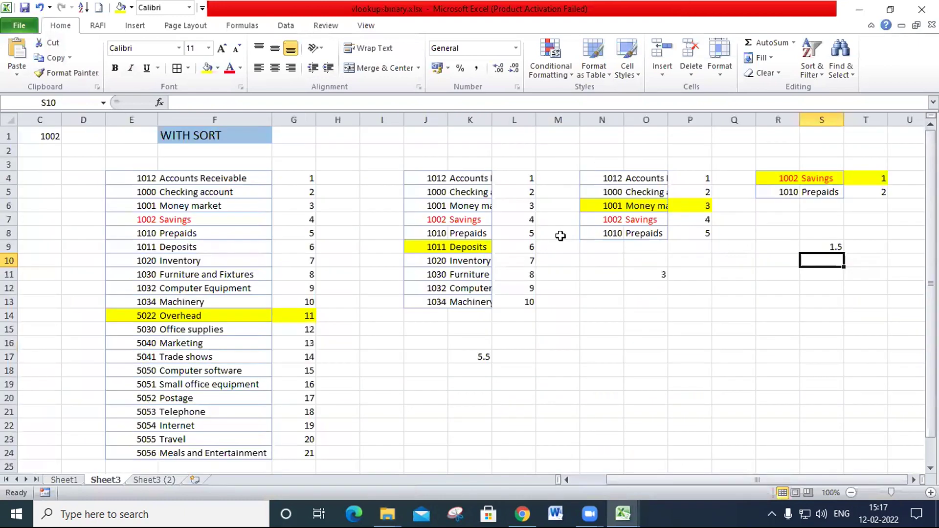
# Switch to Sheet1 and bring its account lookup tables into view from the first row.
pyautogui.click(477, 356)
pyautogui.click(66, 481)
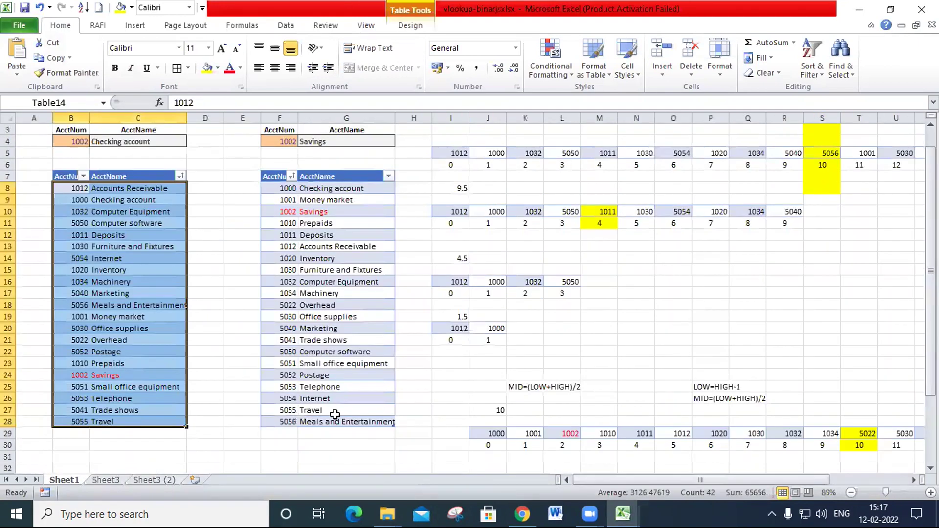
pyautogui.scroll(1, 428, 441)
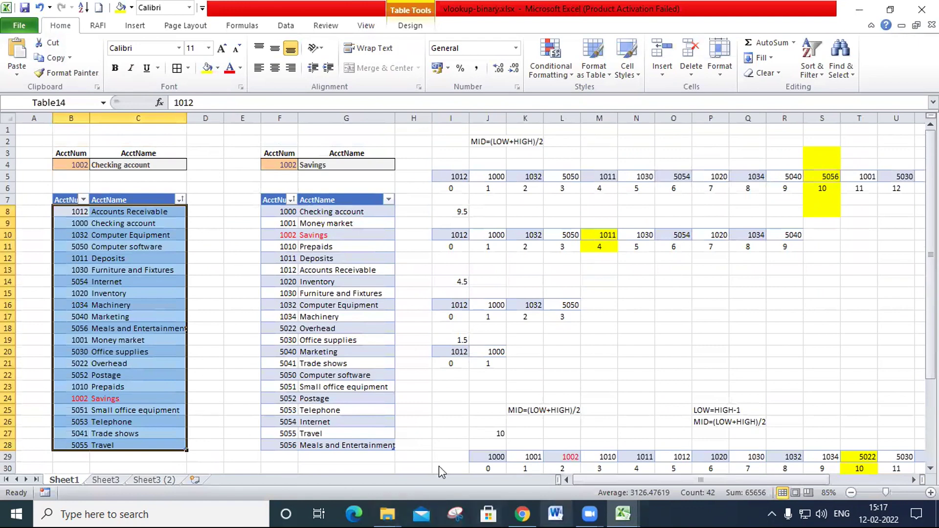
pyautogui.click(468, 508)
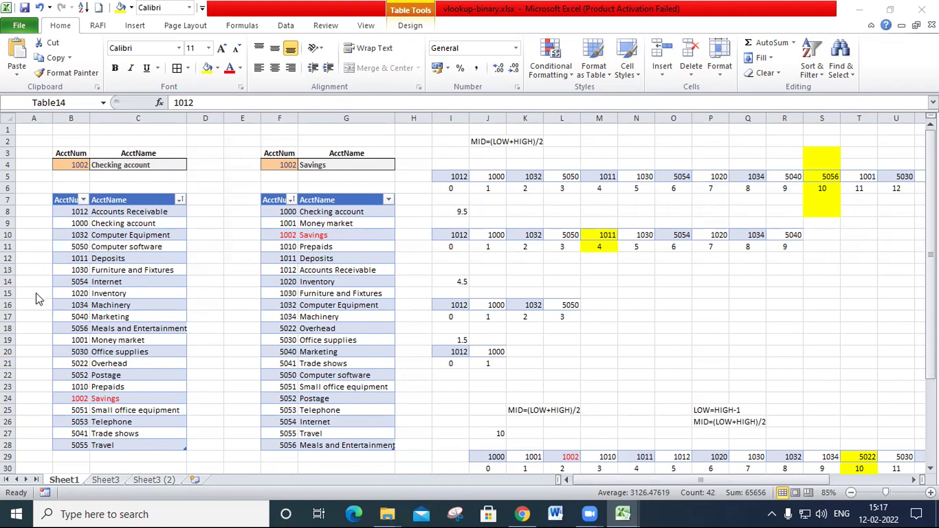
# Examine the VLOOKUP formula in C4, its table range and the lookup value it takes from B4.
pyautogui.click(134, 168)
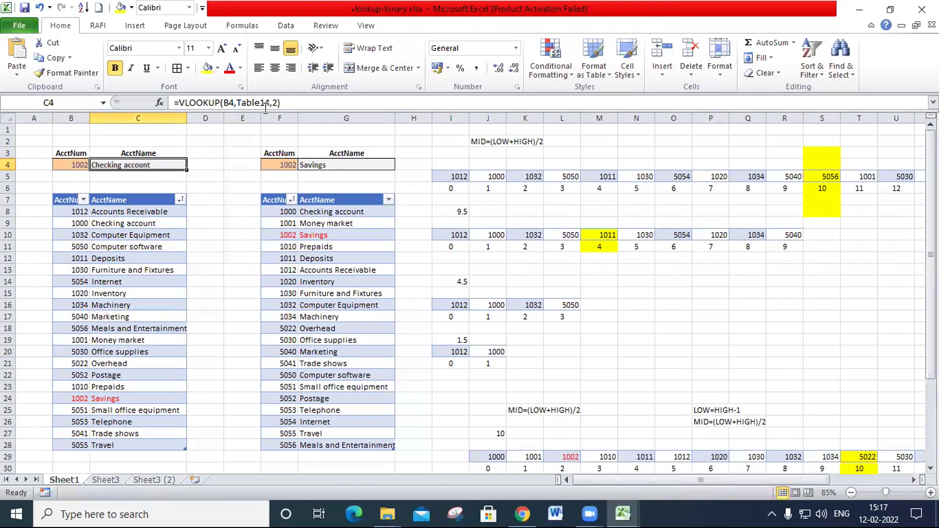
pyautogui.doubleClick(177, 165)
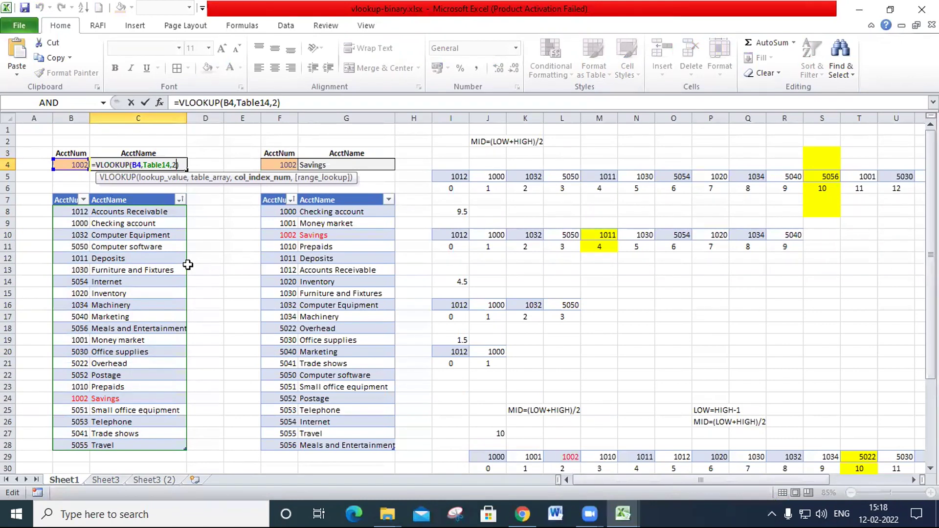
pyautogui.hotkey('ctrl', 'Return')
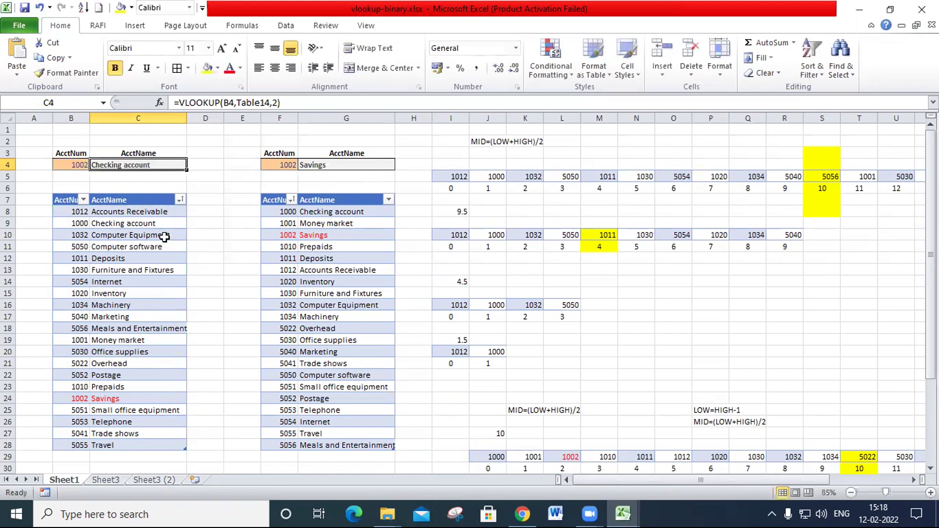
pyautogui.click(71, 165)
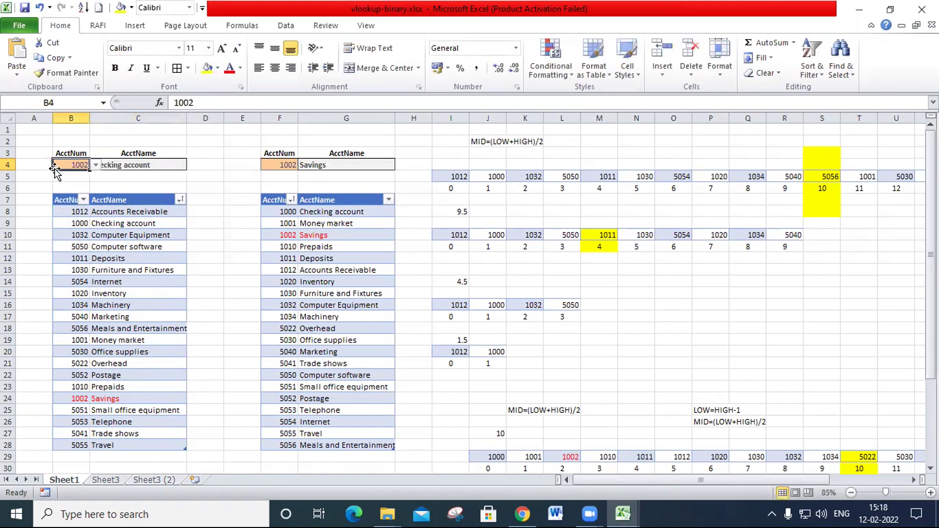
pyautogui.click(161, 166)
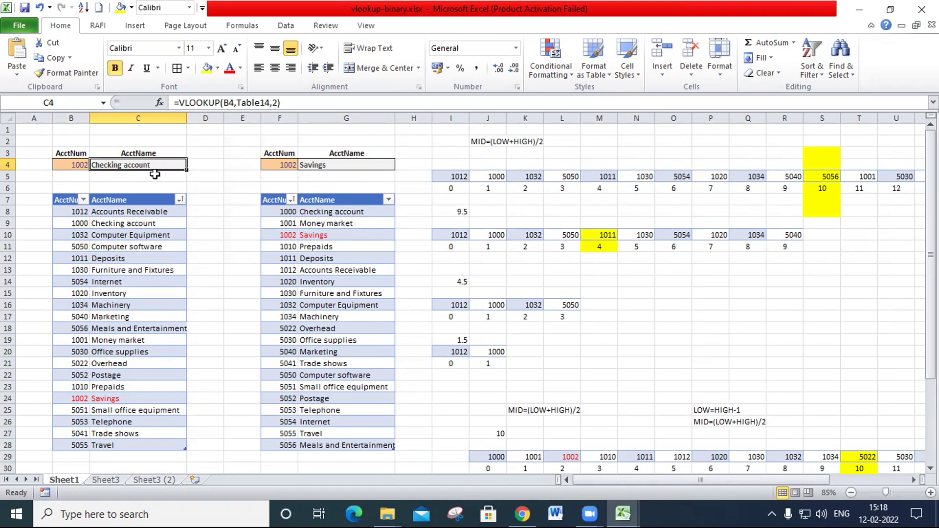
# Try to set the lookup value in B4 to 1012.
pyautogui.click(80, 168)
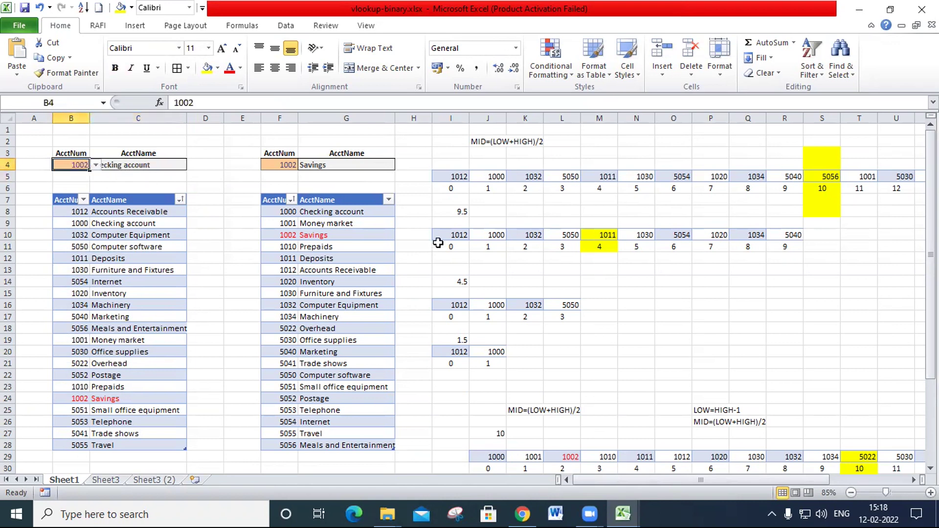
pyautogui.write('10')
pyautogui.press('Return')
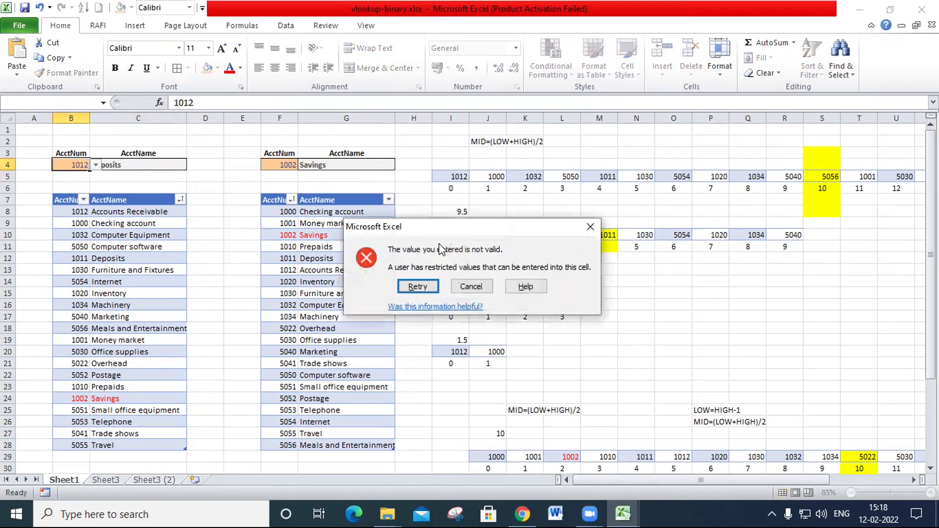
pyautogui.press('Escape')
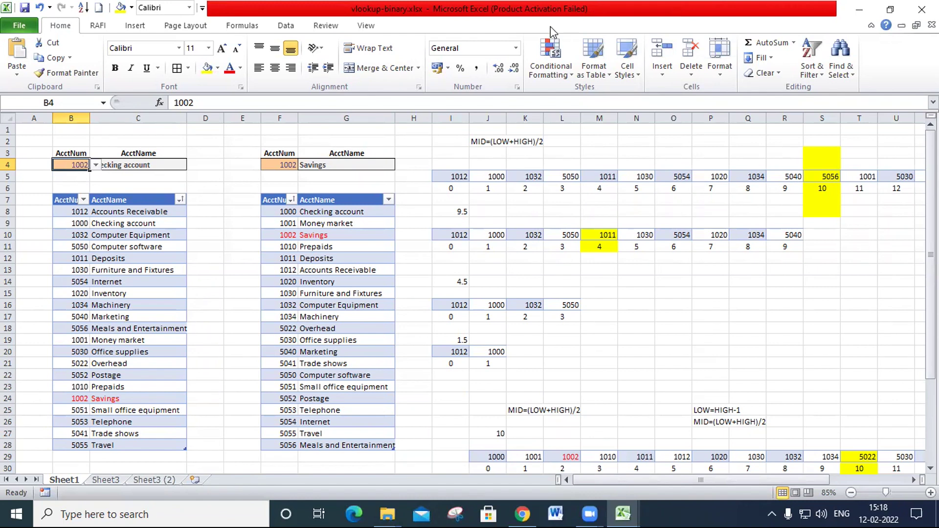
# Clear all data validation settings from the lookup cell B4.
pyautogui.click(281, 30)
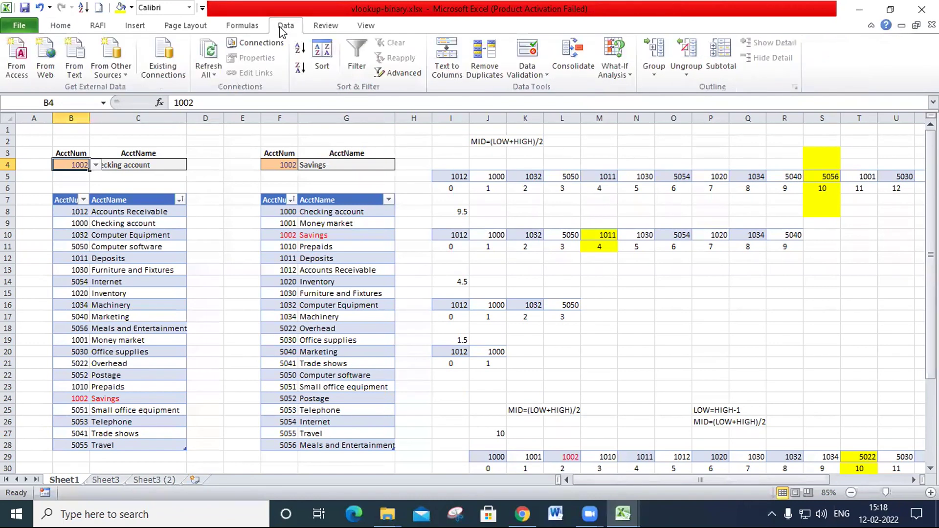
pyautogui.click(535, 74)
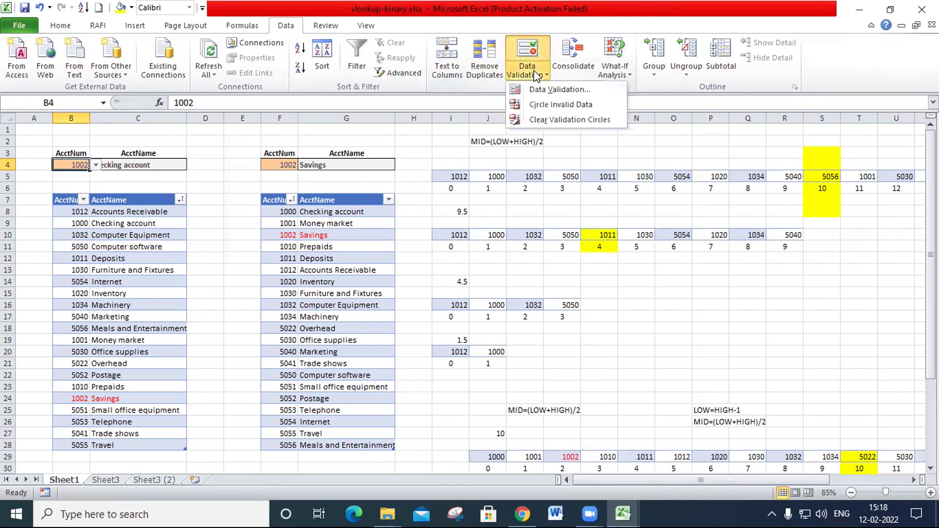
pyautogui.click(557, 90)
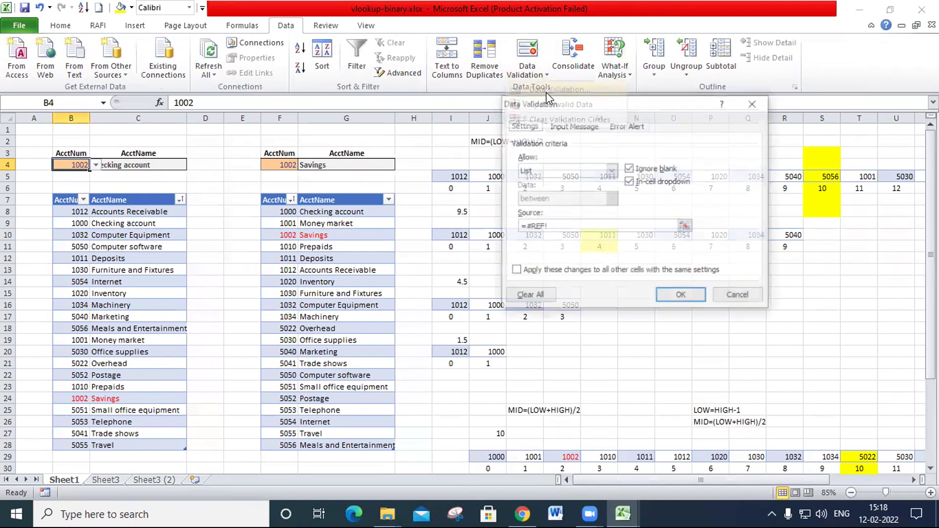
pyautogui.click(531, 297)
pyautogui.click(674, 295)
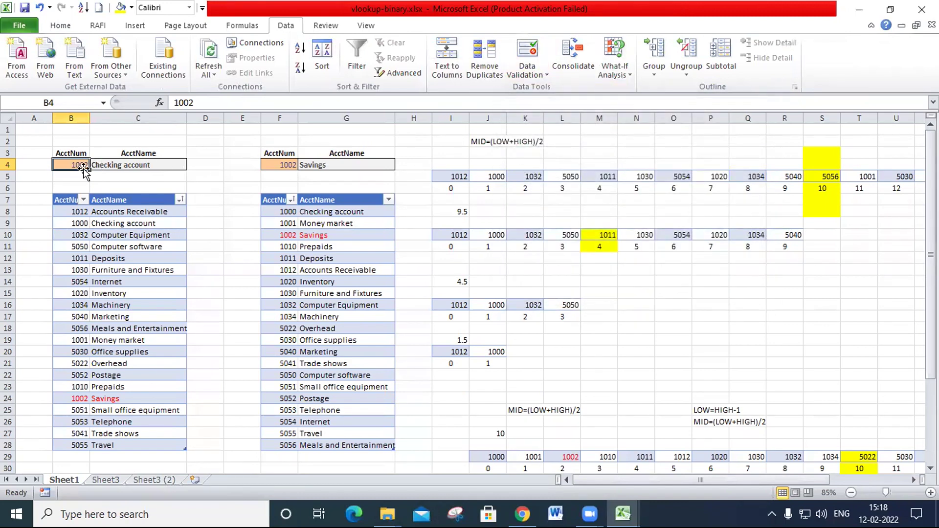
# Set the lookup value in B4 to 1012 and check the VLOOKUP in C4.
pyautogui.write('1012')
pyautogui.press('Return')
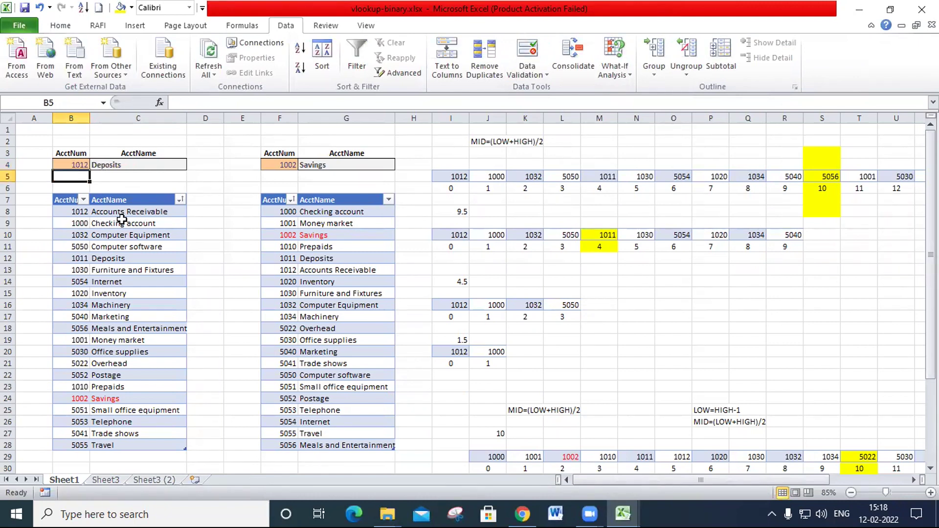
pyautogui.click(142, 163)
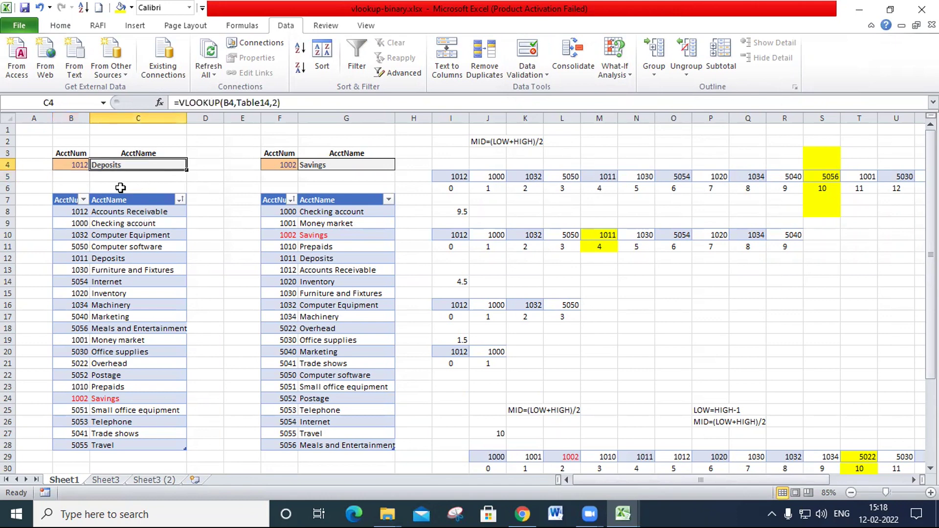
# Set the lookup value in B4 to 1002.
pyautogui.click(64, 167)
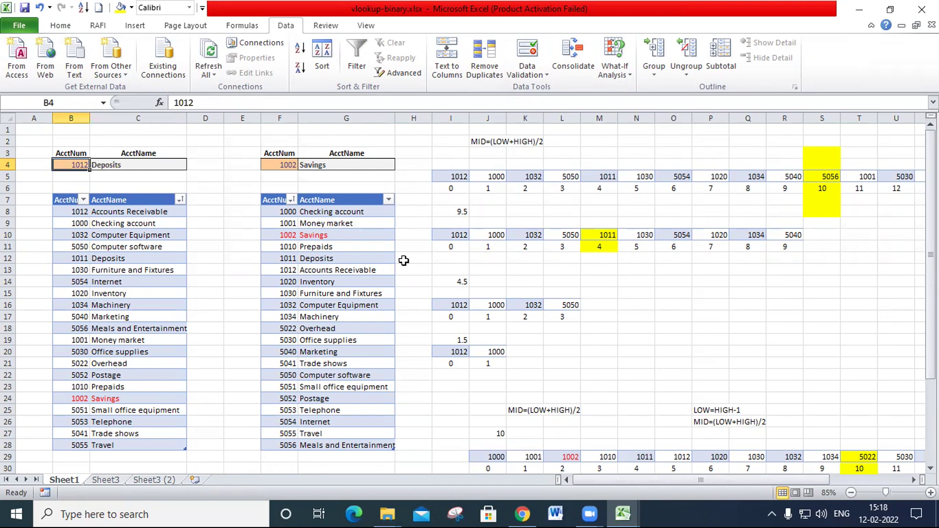
pyautogui.write('1002')
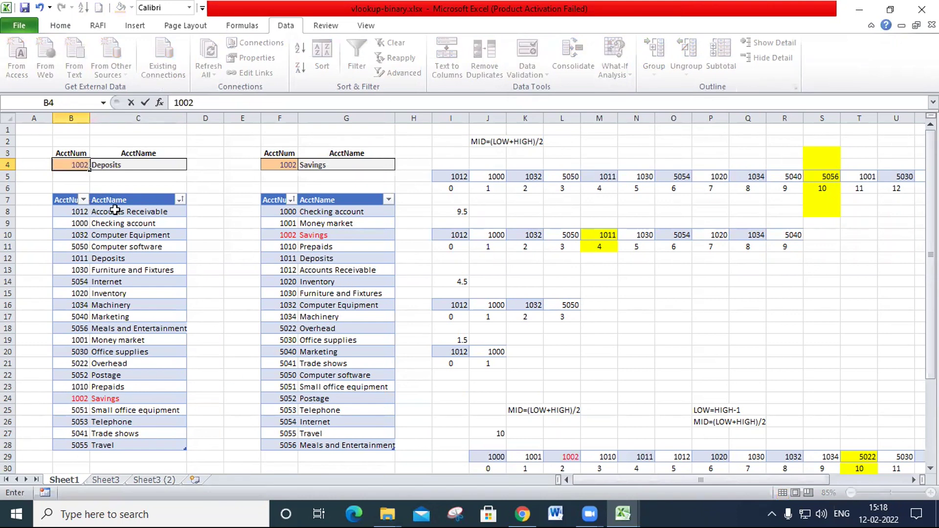
pyautogui.press('Return')
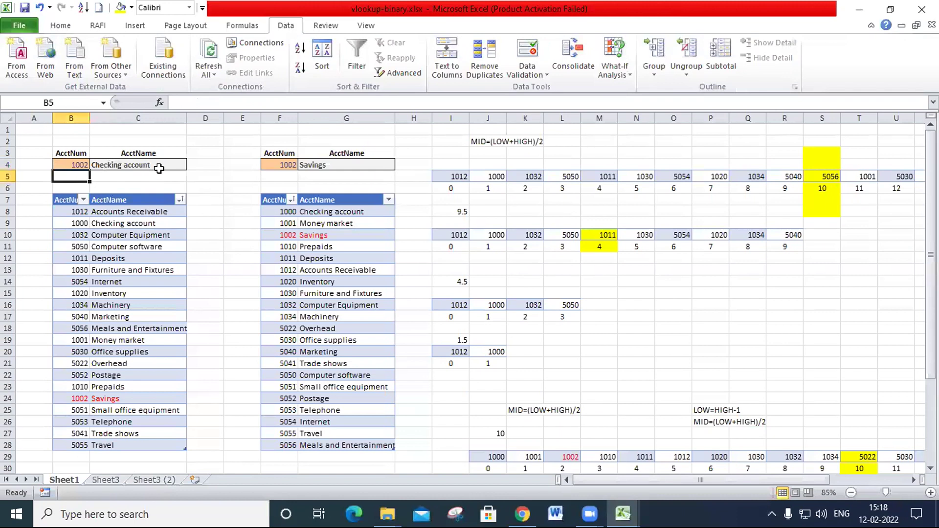
pyautogui.click(176, 177)
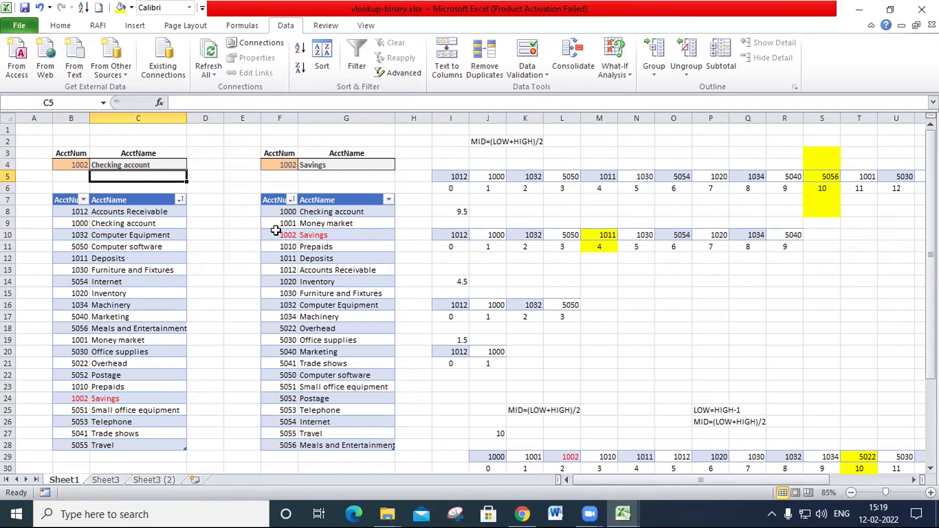
# Try to set the sorted table's lookup value in F4 to 1012.
pyautogui.click(280, 164)
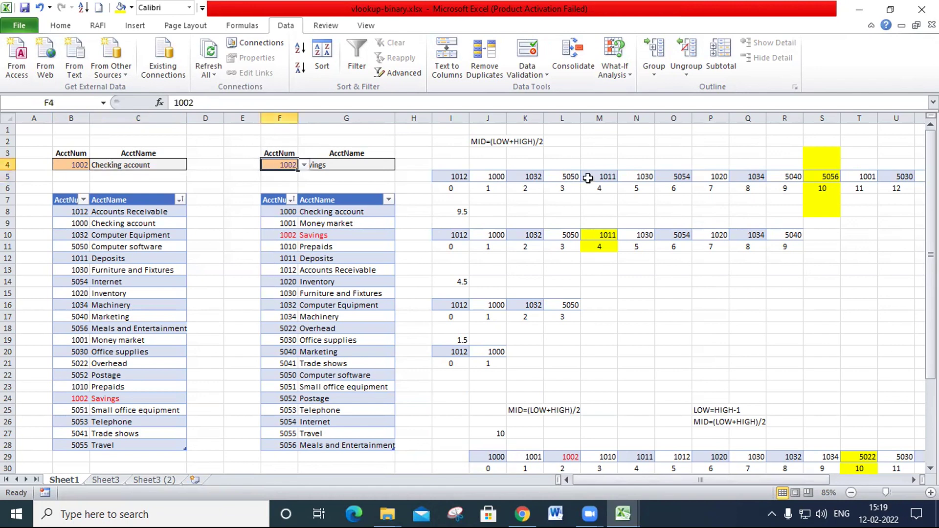
pyautogui.write('1012')
pyautogui.press('Return')
pyautogui.press('Escape')
# Clear all data validation settings from the sorted table's lookup cell F4.
pyautogui.click(531, 74)
pyautogui.click(548, 90)
pyautogui.click(548, 297)
pyautogui.click(681, 295)
# Test the sorted table's lookup in F4 with the values 1012 and 1001.
pyautogui.write('1012')
pyautogui.press('Return')
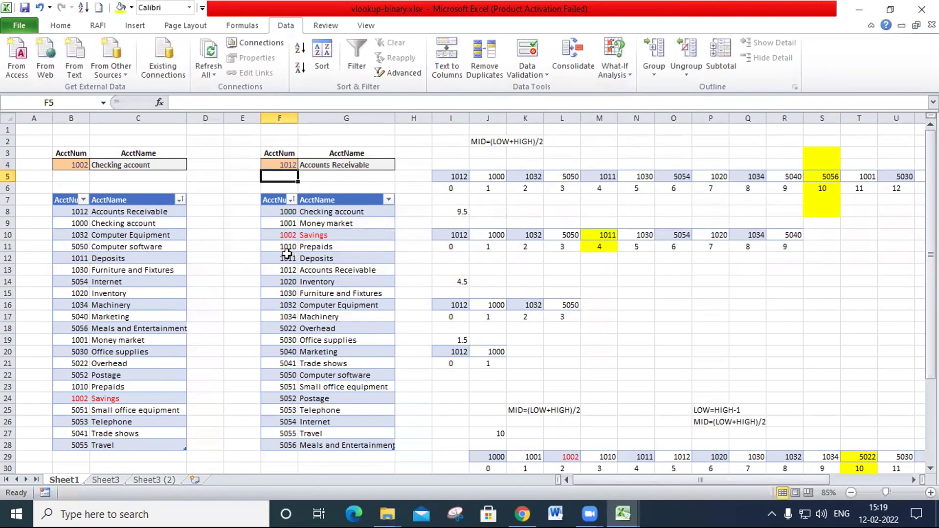
pyautogui.click(282, 165)
pyautogui.write('1001')
pyautogui.press('Return')
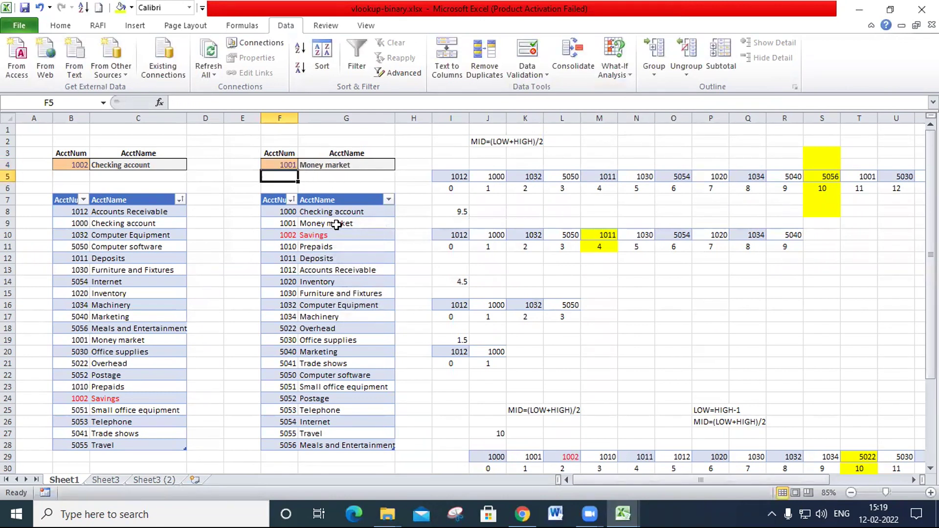
# Set the sorted table's lookup value in F4 to 1002.
pyautogui.click(281, 163)
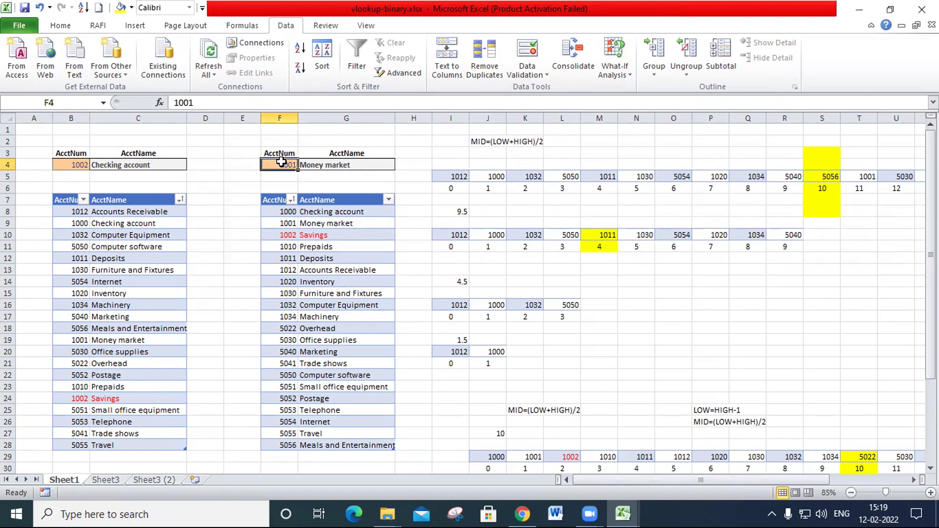
pyautogui.write('1002')
pyautogui.press('Return')
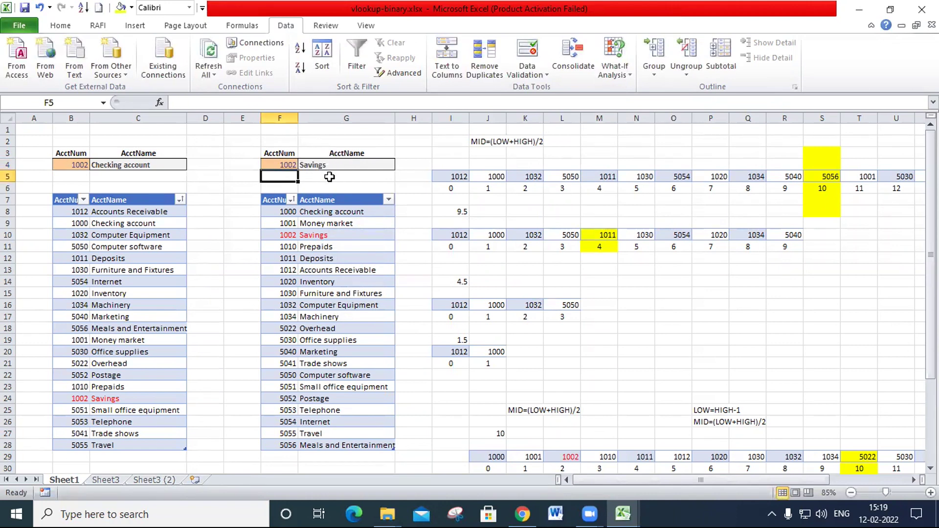
# Set the unsorted table's lookup value in B4 to 1010.
pyautogui.click(81, 165)
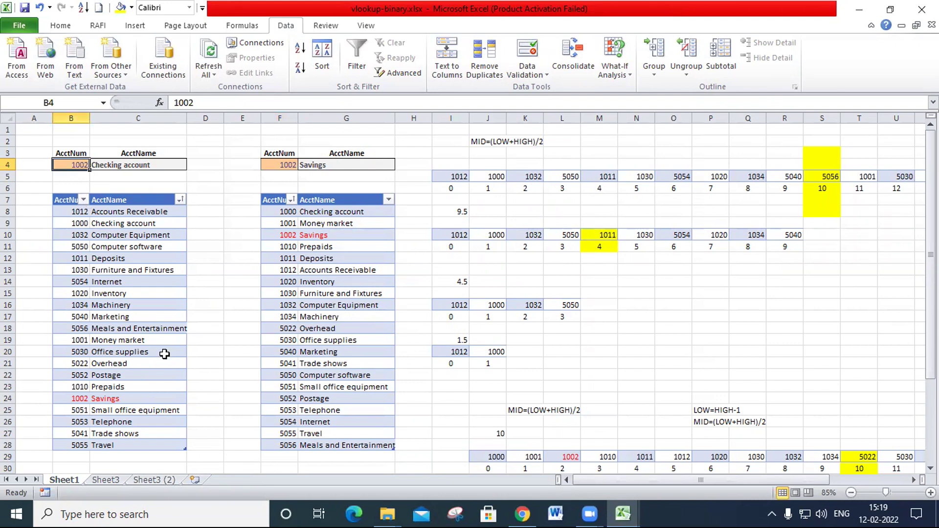
pyautogui.write('1010')
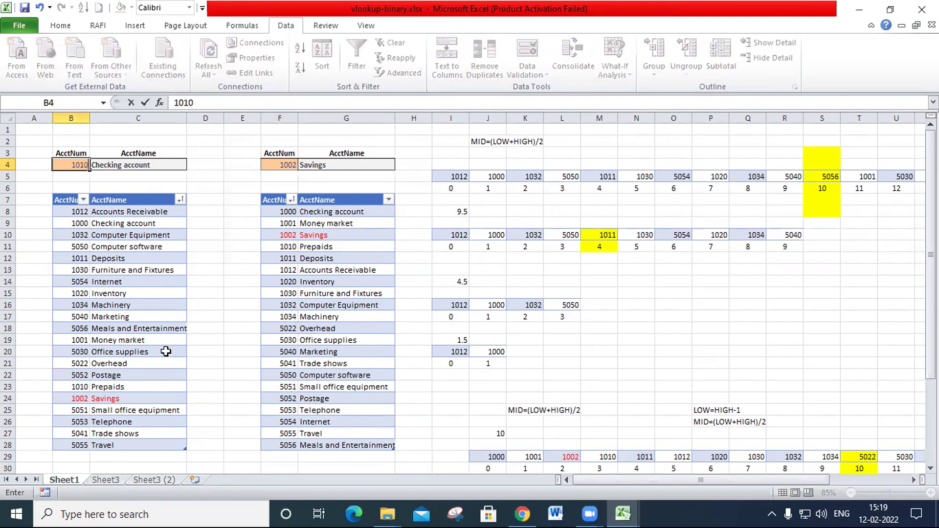
pyautogui.press('Return')
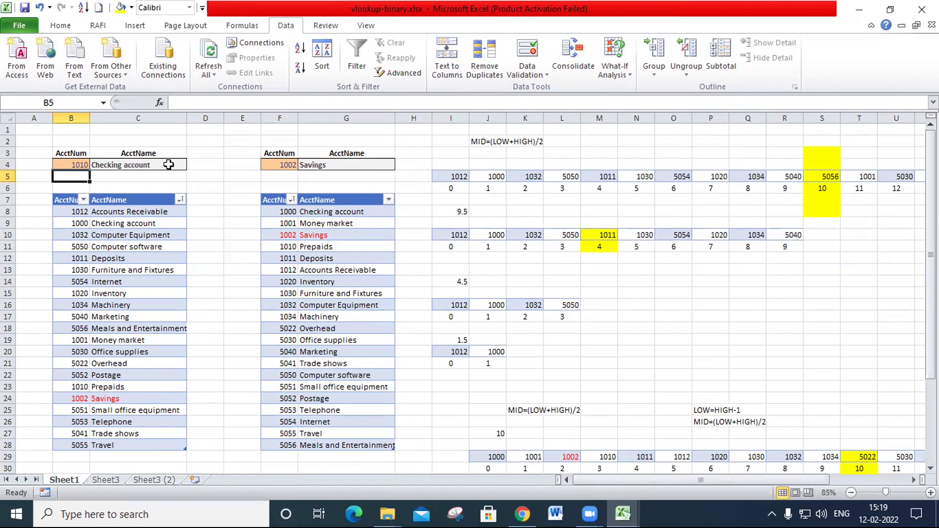
# Set the unsorted table's lookup value in B4 to 1002.
pyautogui.click(72, 164)
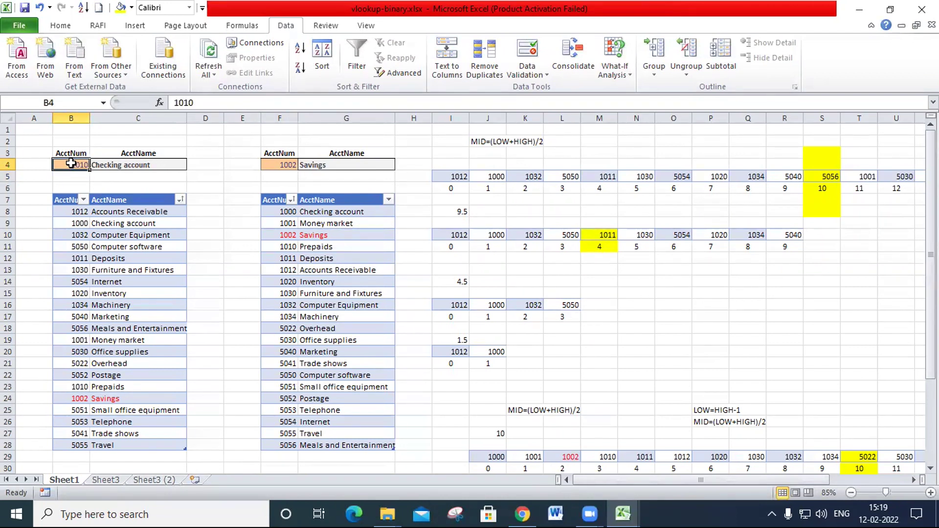
pyautogui.write('1002')
pyautogui.press('Return')
pyautogui.write('.')
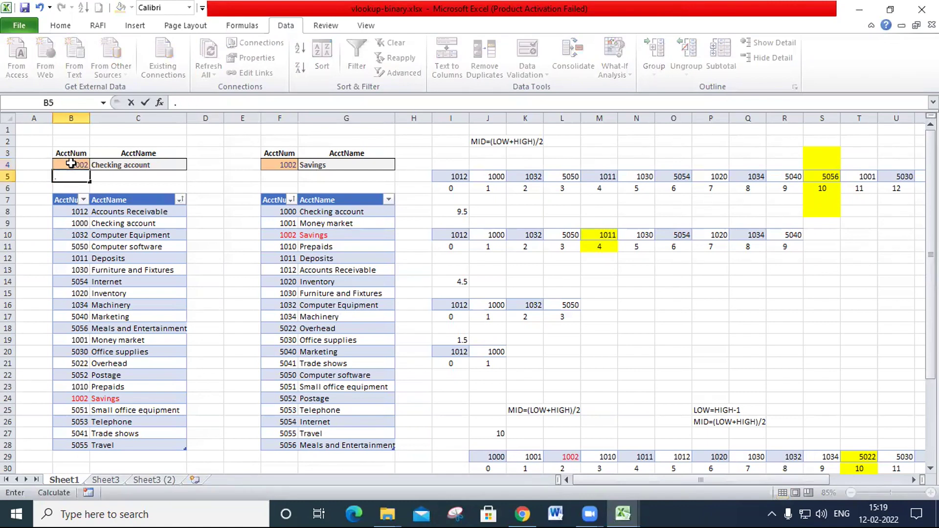
pyautogui.click(71, 163)
# Examine the arguments of the VLOOKUP formula in C4, including the omitted range_lookup, leaving the formula as it is.
pyautogui.press('Right')
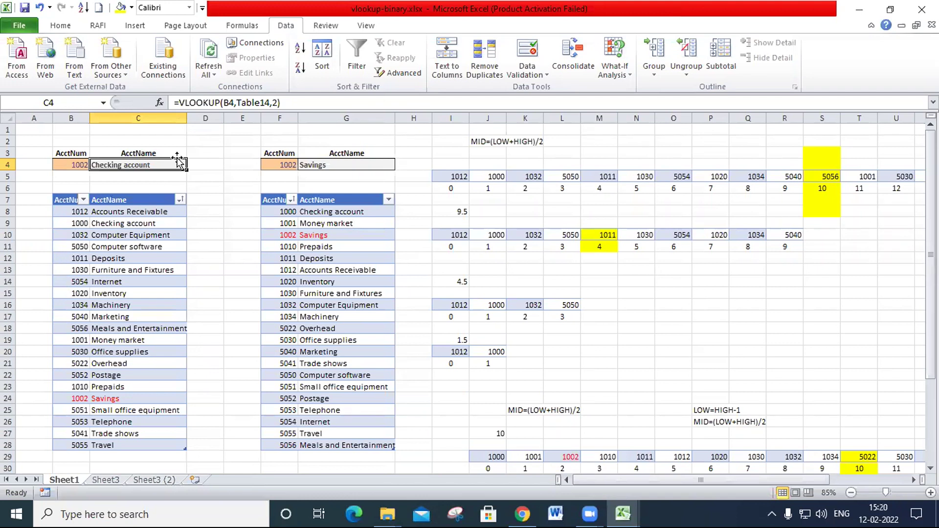
pyautogui.doubleClick(162, 165)
pyautogui.click(176, 164)
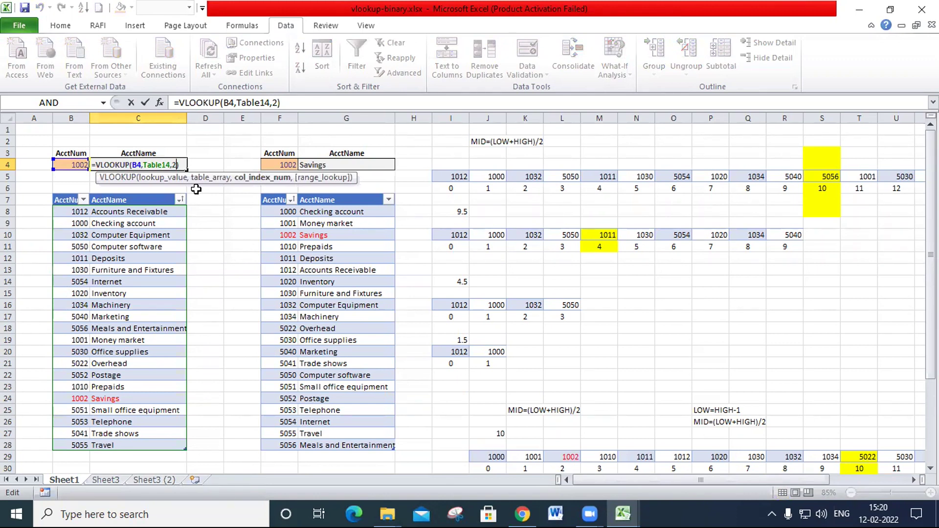
pyautogui.press('Return')
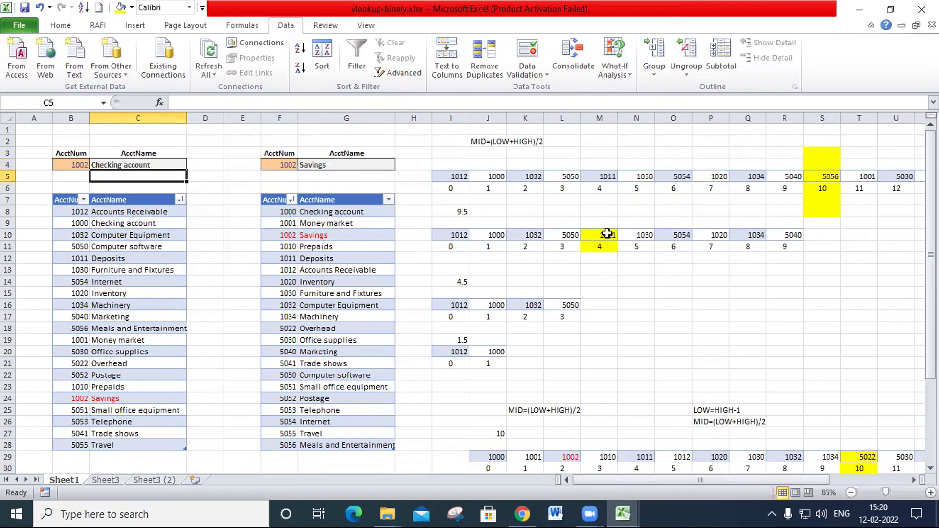
# Examine the sorted account numbers and the arguments of the VLOOKUP formula in G4, leaving the formula as it is.
pyautogui.moveTo(279, 219); pyautogui.dragTo(279, 376)
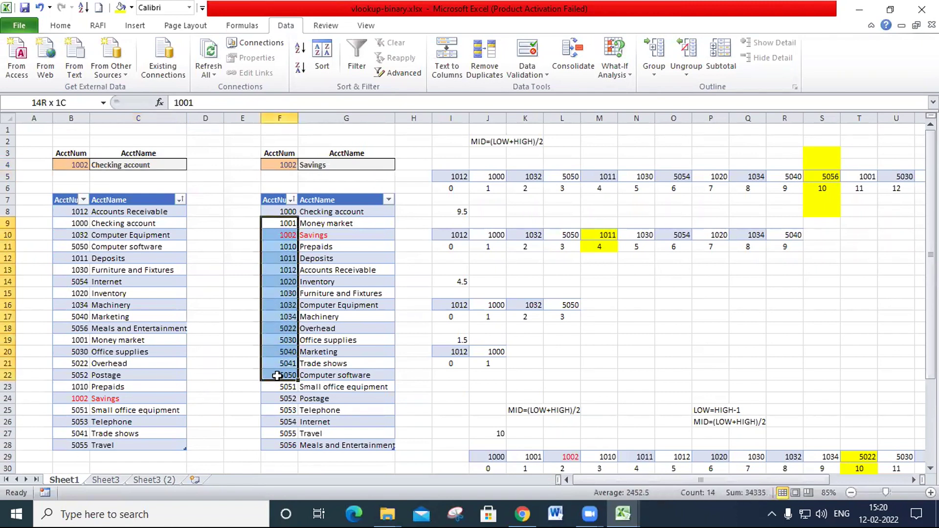
pyautogui.doubleClick(361, 165)
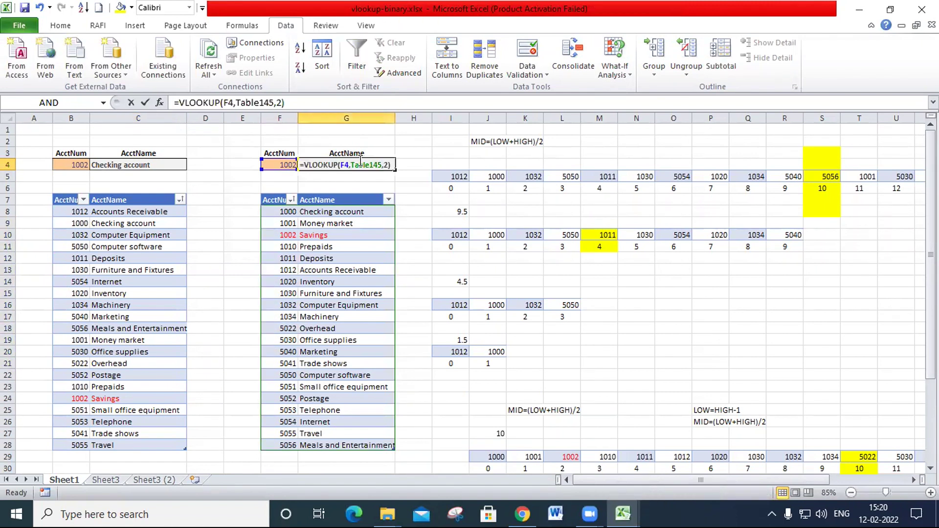
pyautogui.click(388, 165)
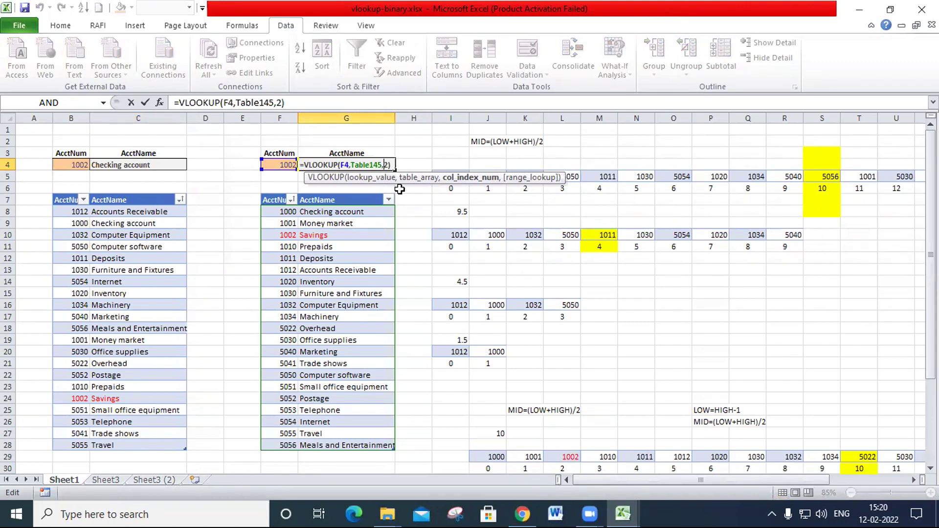
pyautogui.hotkey('ctrl', 'Return')
pyautogui.click(70, 282)
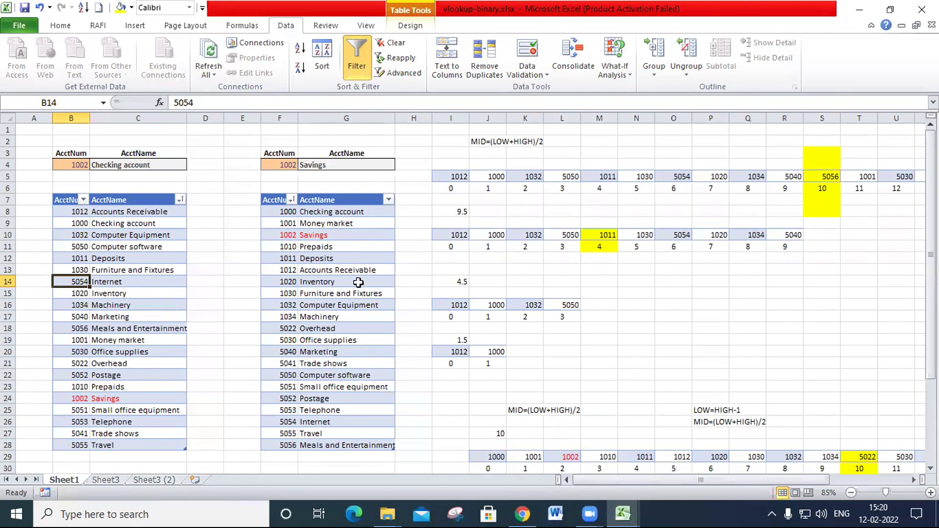
# Bring up the range_lookup choices of the VLOOKUP formula in G4, compare approximate with exact match, and discard the edit.
pyautogui.click(352, 161)
pyautogui.doubleClick(381, 166)
pyautogui.click(389, 165)
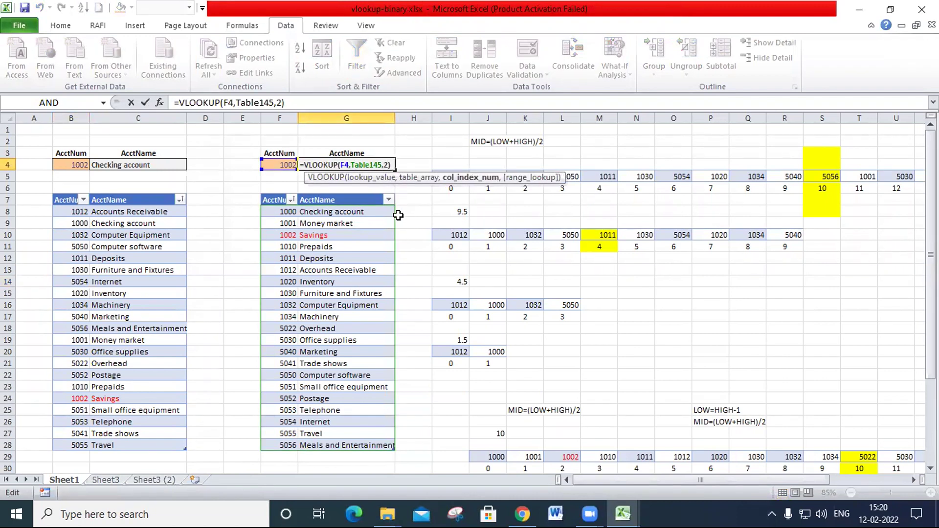
pyautogui.write(',')
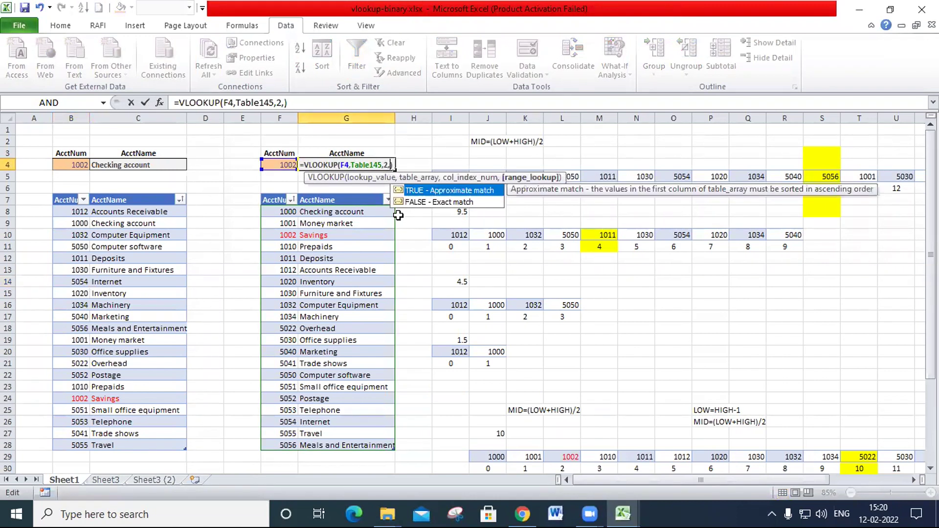
pyautogui.press('Down')
pyautogui.press('Escape')
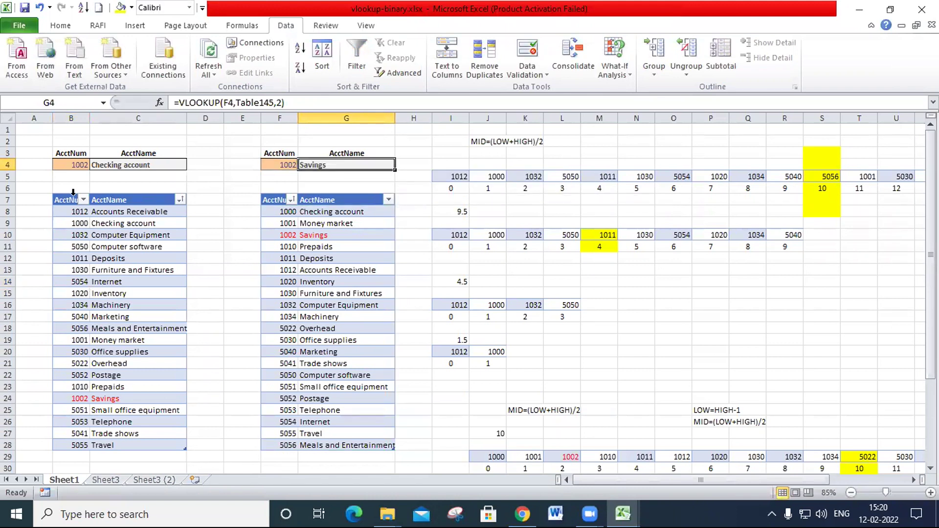
# Add a range_lookup argument of 0 to the unsorted table's VLOOKUP formula in C4 for an exact match.
pyautogui.doubleClick(96, 160)
pyautogui.click(176, 165)
pyautogui.write(',Table14,2,0)')
pyautogui.press('Return')
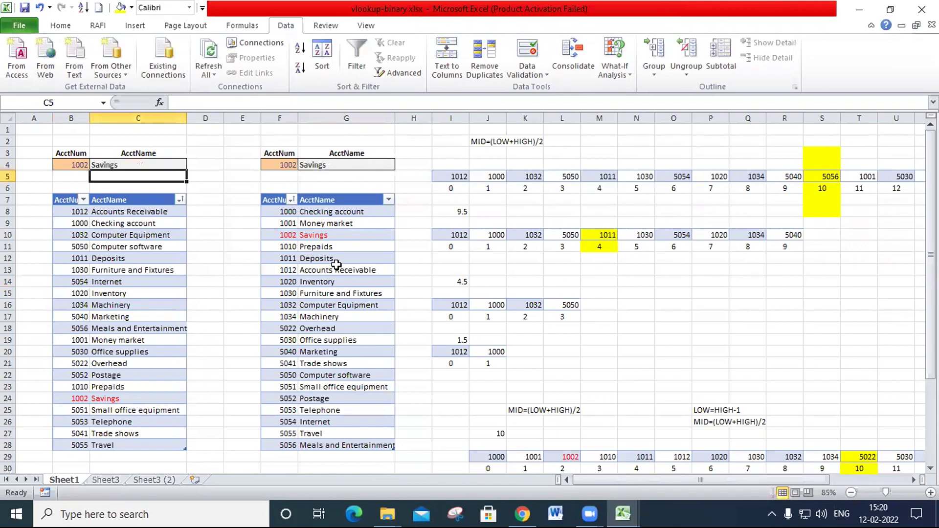
# Remove the range_lookup argument from the formula in C4 so it reads =VLOOKUP(B4,Table14,2).
pyautogui.doubleClick(148, 163)
pyautogui.press('BackSpace')
pyautogui.press('BackSpace')
pyautogui.hotkey('ctrl', 'Return')
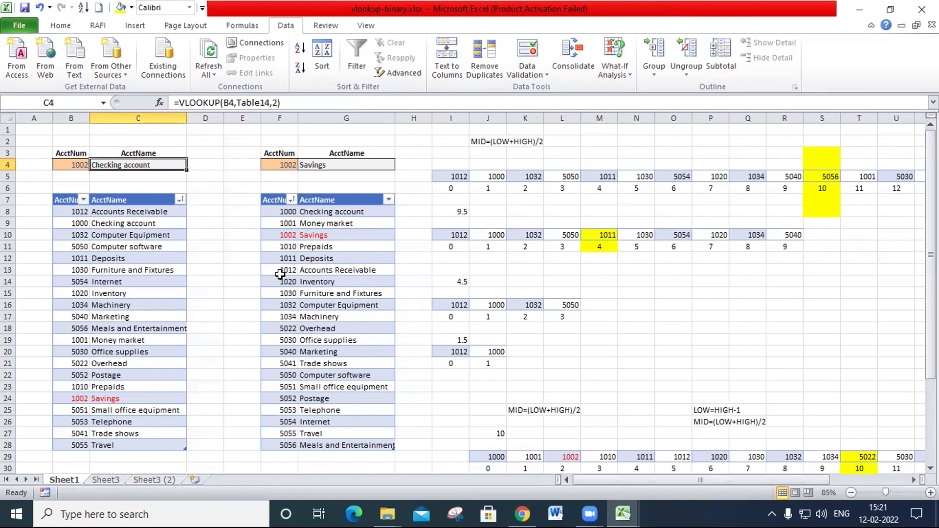
# Change the heading in F1 of Sheet3 (2) to WITHOUT SORT.
pyautogui.click(166, 480)
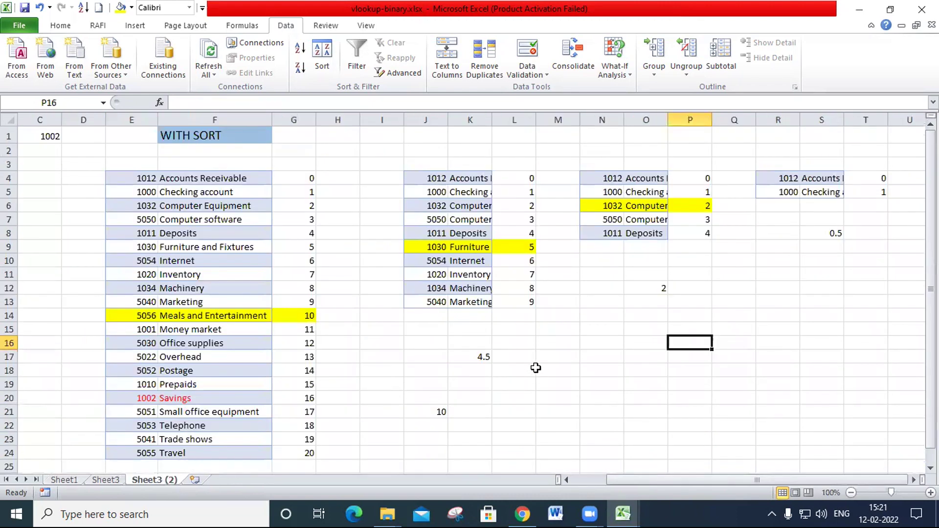
pyautogui.click(112, 481)
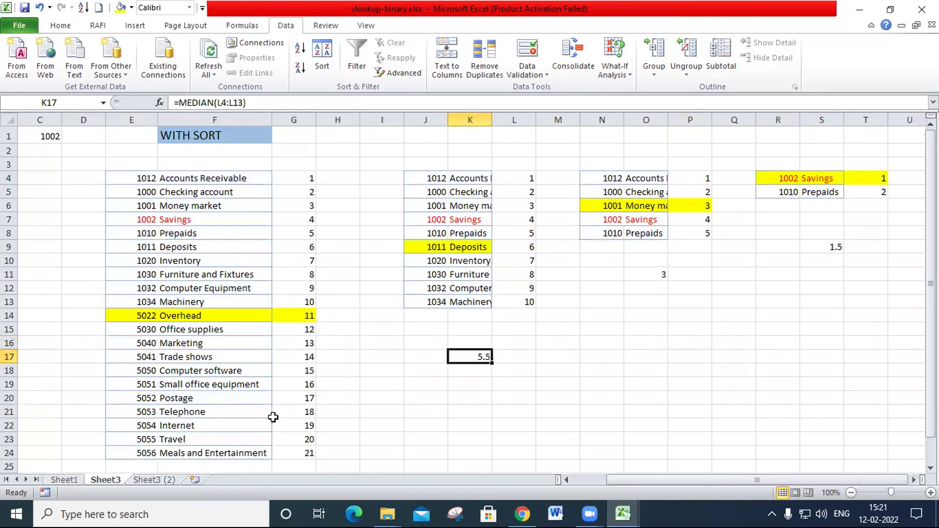
pyautogui.click(157, 480)
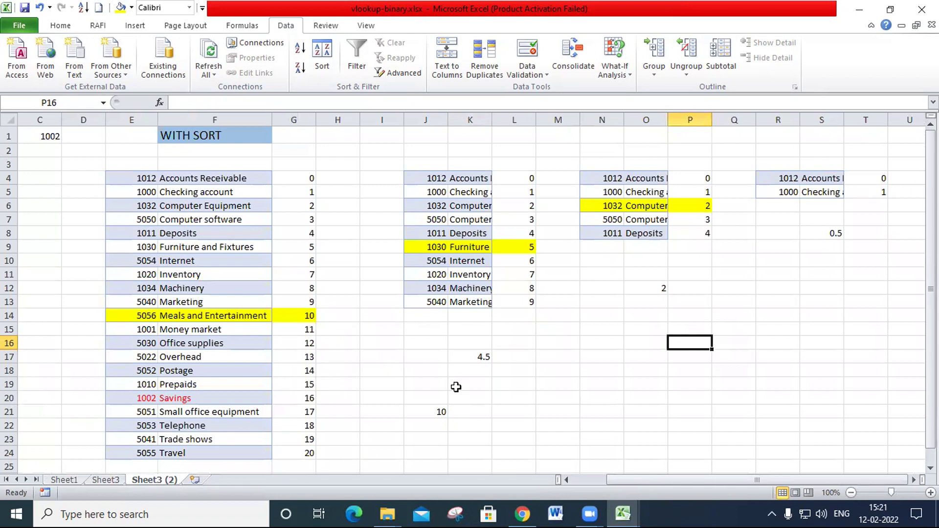
pyautogui.click(445, 354)
pyautogui.doubleClick(191, 136)
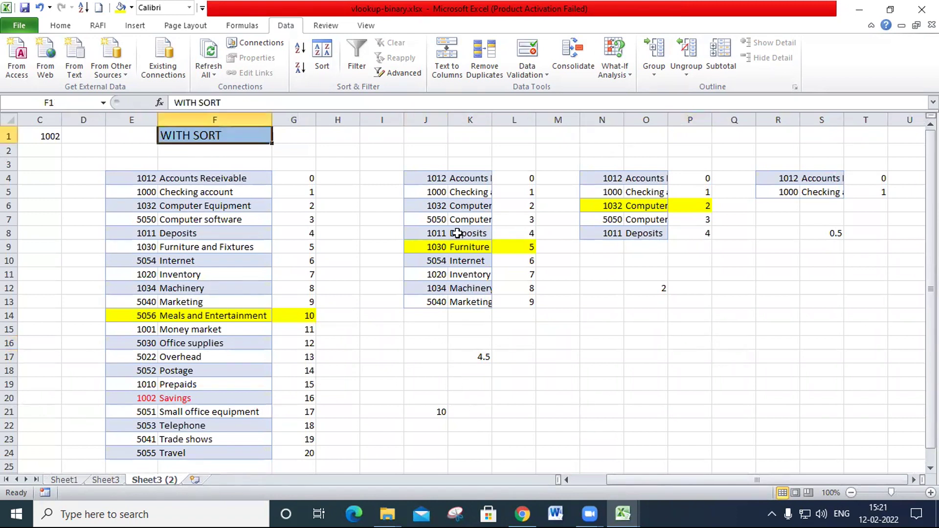
pyautogui.write('out')
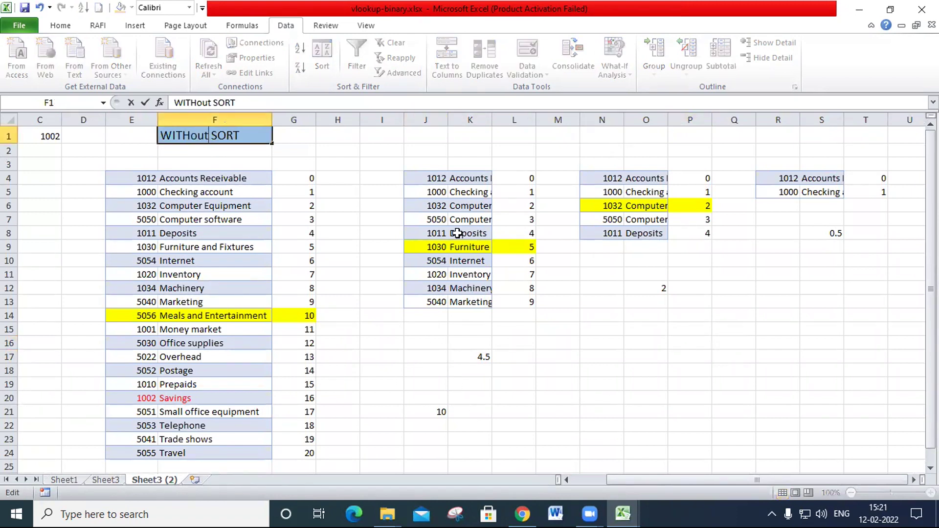
pyautogui.press('BackSpace')
pyautogui.press('BackSpace')
pyautogui.press('BackSpace')
pyautogui.write('OUT')
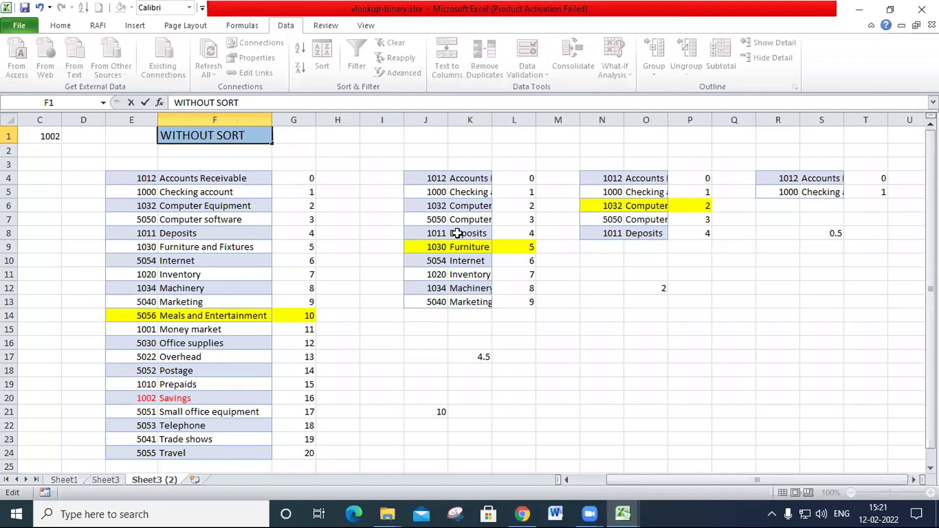
pyautogui.press('Return')
pyautogui.click(581, 355)
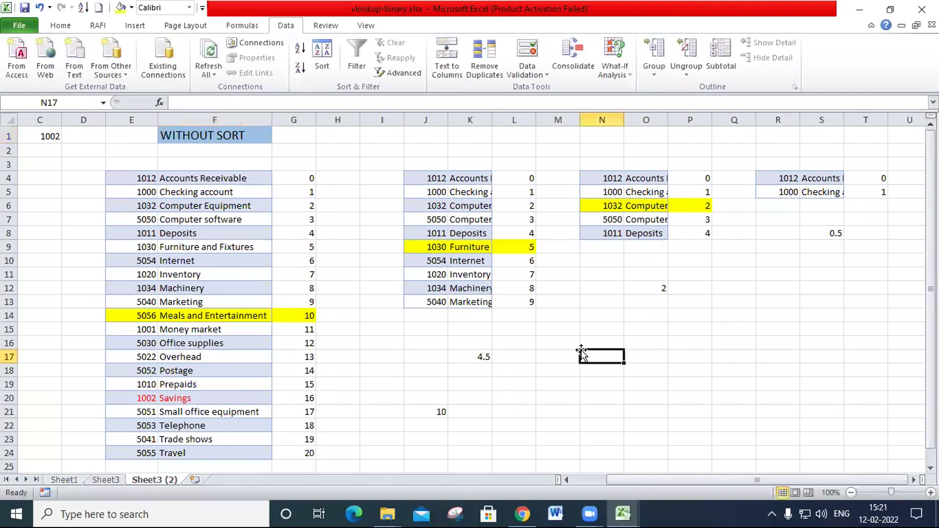
# Compare the lookup tables on Sheet1 with the WITH SORT breakdown on Sheet3, and return to Sheet3 (2).
pyautogui.click(64, 479)
pyautogui.click(102, 480)
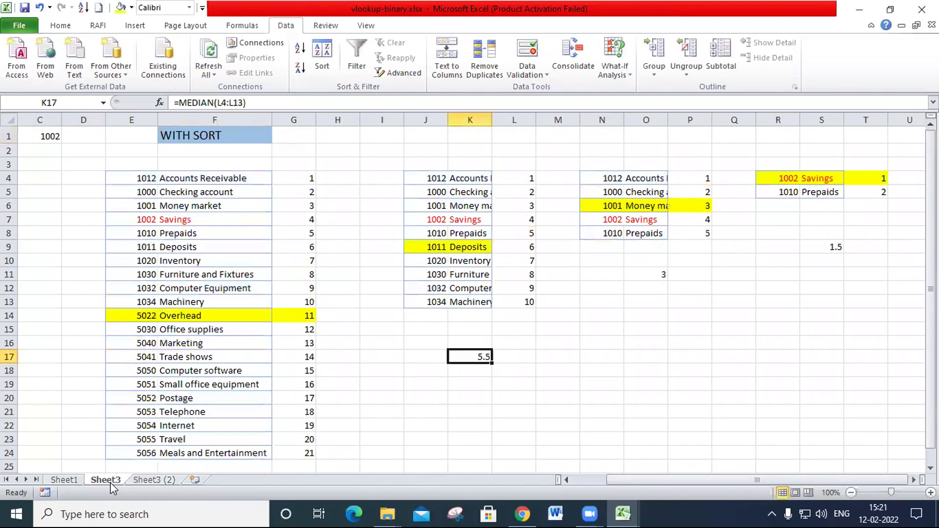
pyautogui.click(64, 480)
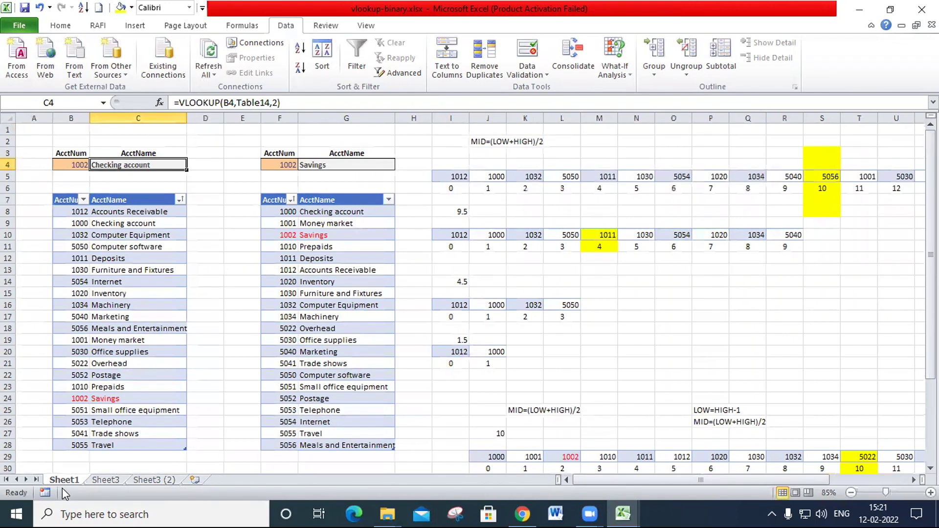
pyautogui.click(105, 479)
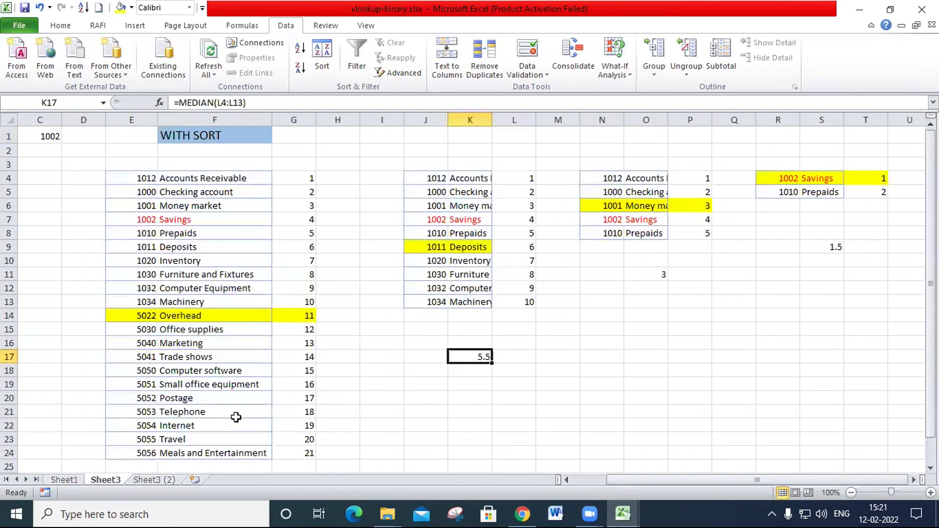
pyautogui.click(150, 479)
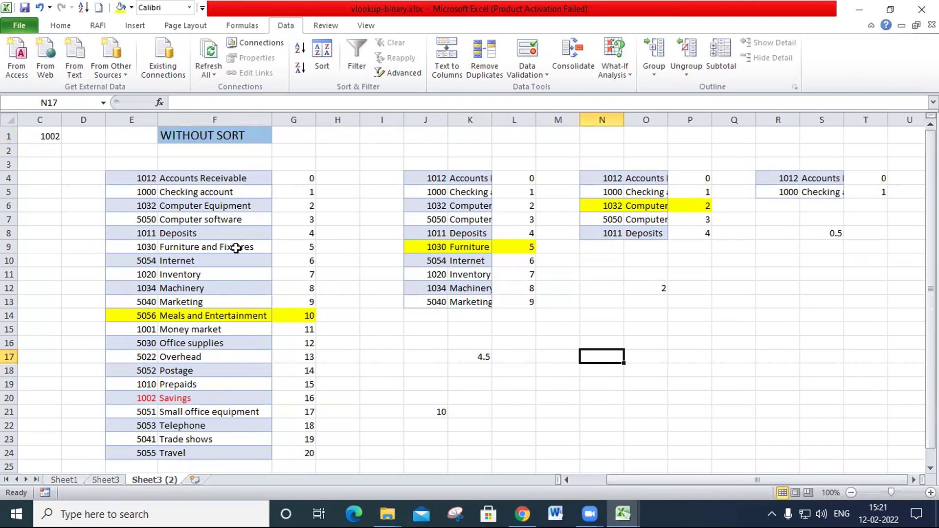
# Review the lookup value in C1, the account numbers E4:E24, the positions G4:G24 and the median formula in J21.
pyautogui.click(45, 137)
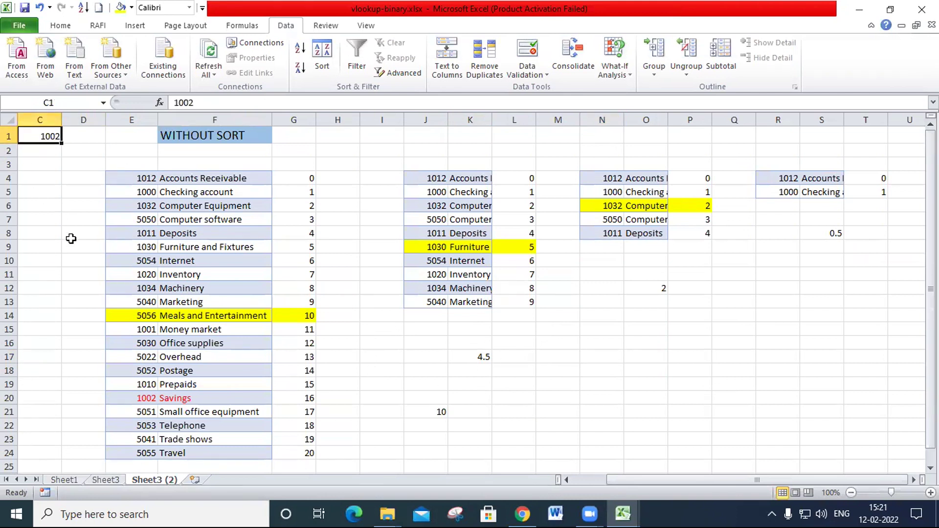
pyautogui.moveTo(141, 179); pyautogui.dragTo(139, 442)
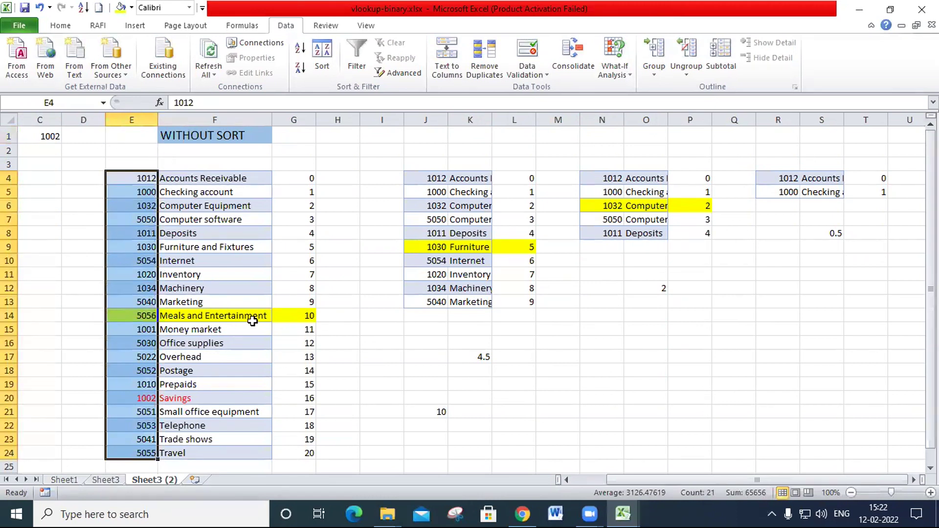
pyautogui.moveTo(299, 179); pyautogui.dragTo(311, 453)
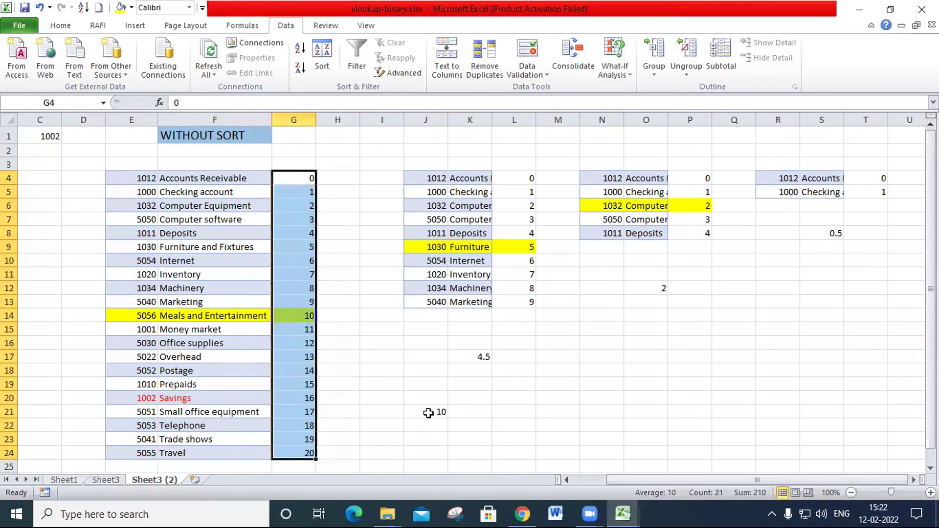
pyautogui.click(429, 412)
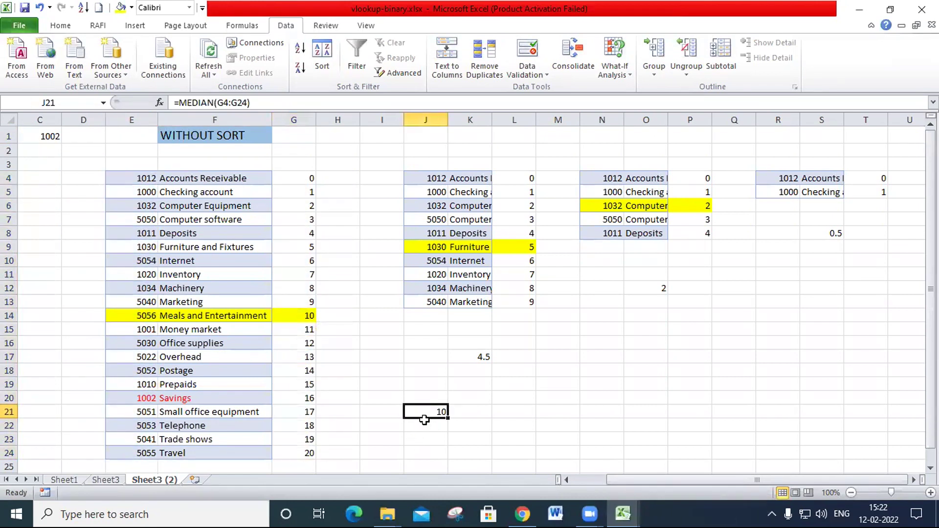
# Calculate the median of the account numbers E4:E24 in J19, and clear that cell again.
pyautogui.click(431, 385)
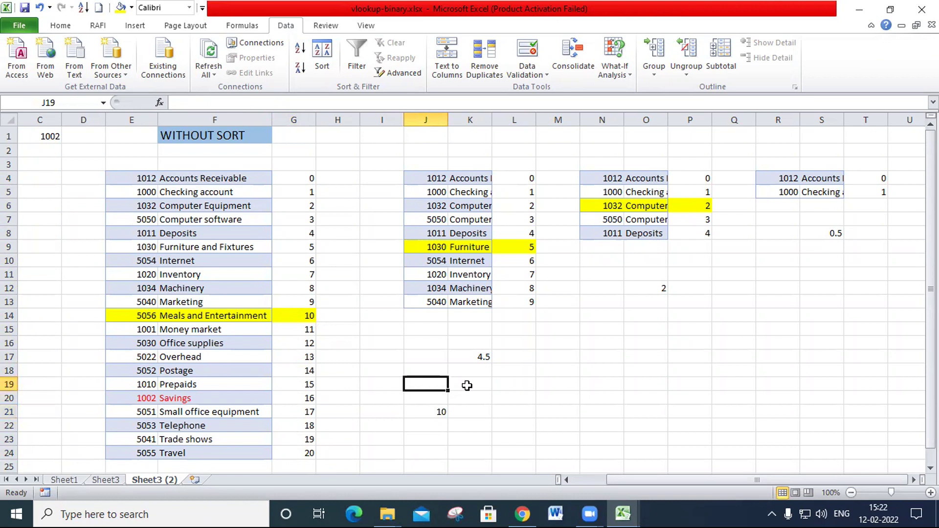
pyautogui.write('=ME')
pyautogui.press('Tab')
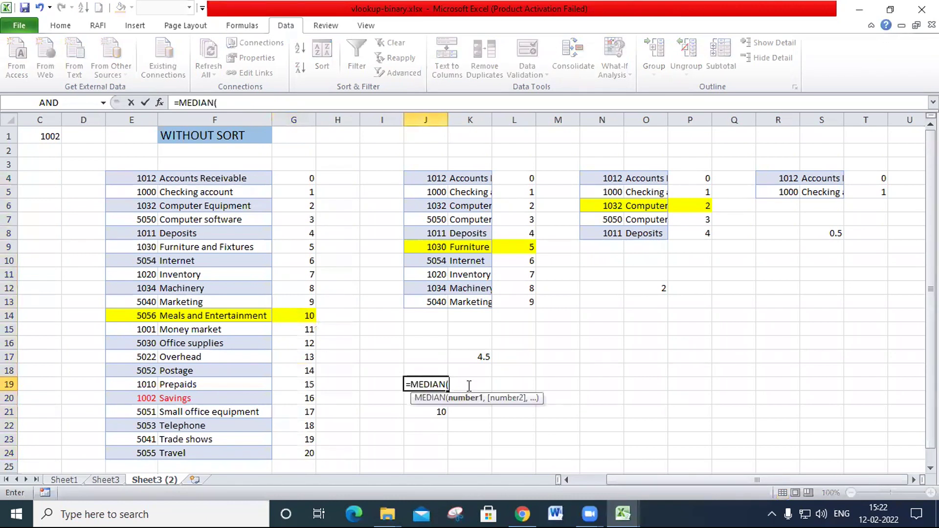
pyautogui.moveTo(140, 177); pyautogui.dragTo(139, 446)
pyautogui.press('Return')
pyautogui.press('Up')
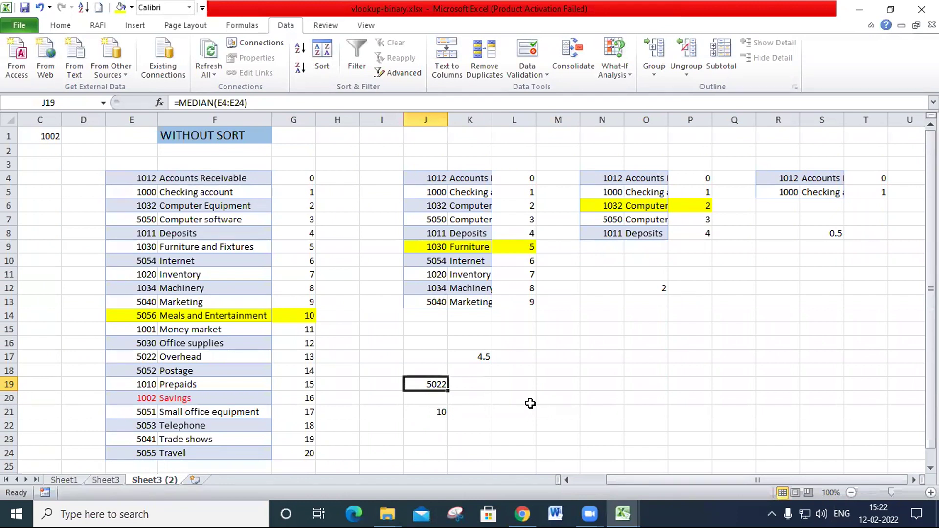
pyautogui.press('Delete')
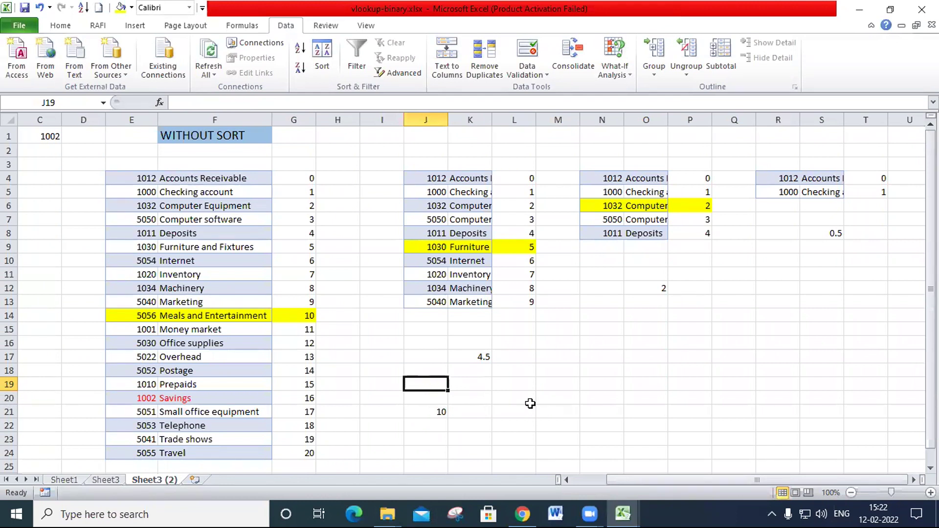
# Inspect the MEDIAN formula in J21 together with its position range G4:G24, leaving the formula as it is.
pyautogui.press('Down')
pyautogui.press('Down')
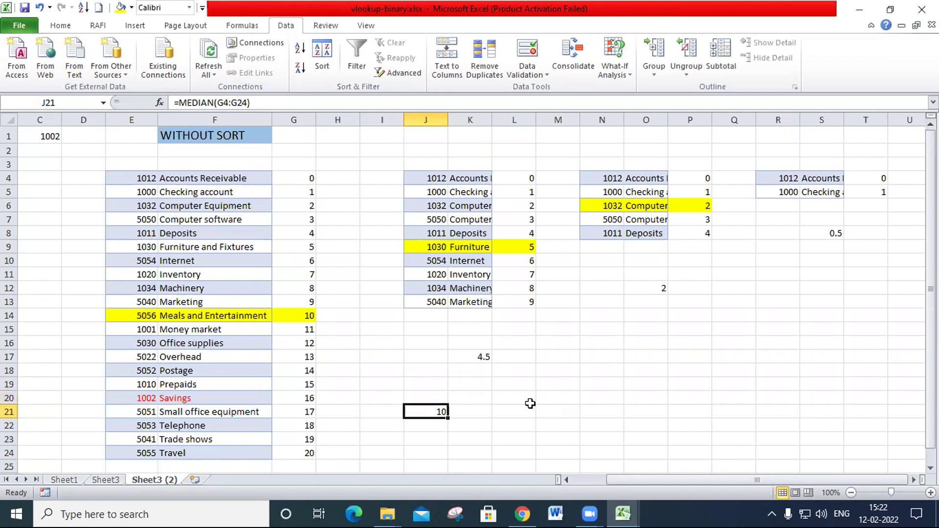
pyautogui.moveTo(301, 183); pyautogui.dragTo(292, 451)
pyautogui.doubleClick(435, 412)
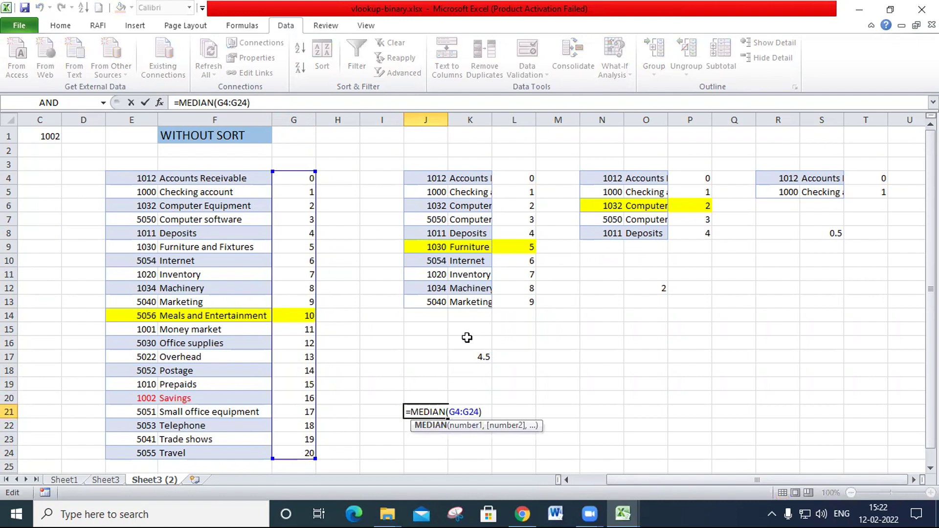
pyautogui.press('Return')
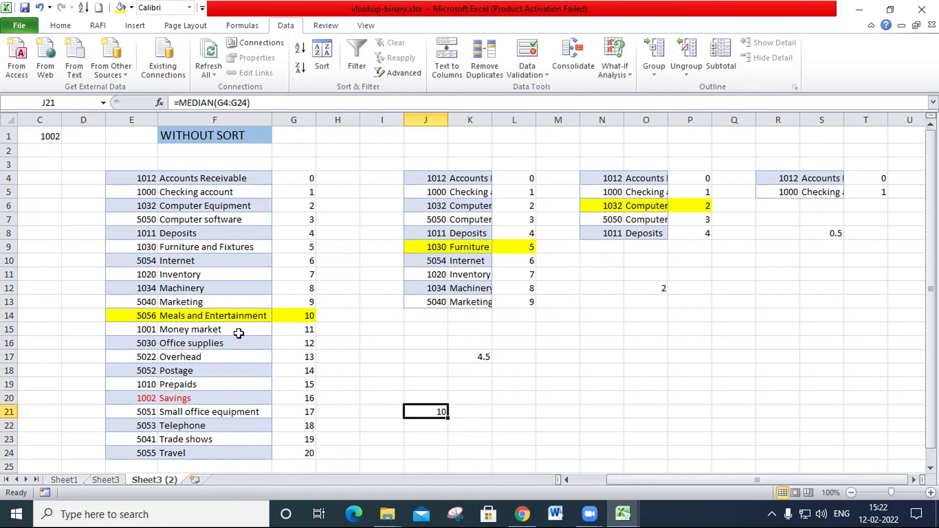
# Select the midpoint row for Meals and Entertainment, and the account records above it in E4:F13.
pyautogui.moveTo(133, 316); pyautogui.dragTo(293, 311)
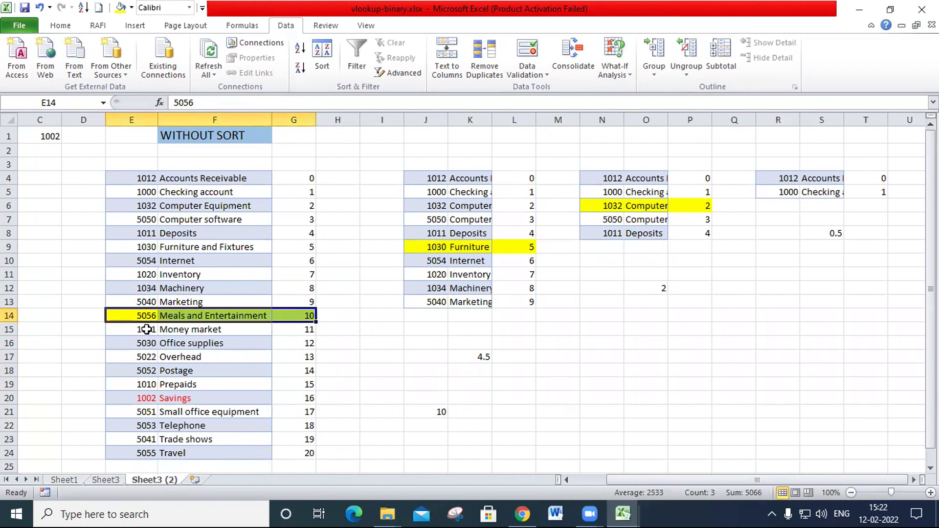
pyautogui.moveTo(133, 316); pyautogui.dragTo(283, 321)
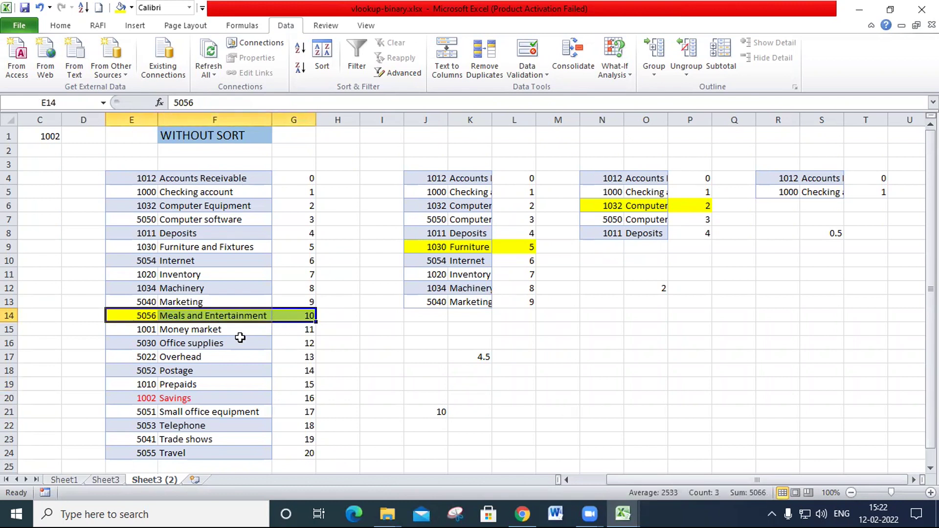
pyautogui.click(152, 316)
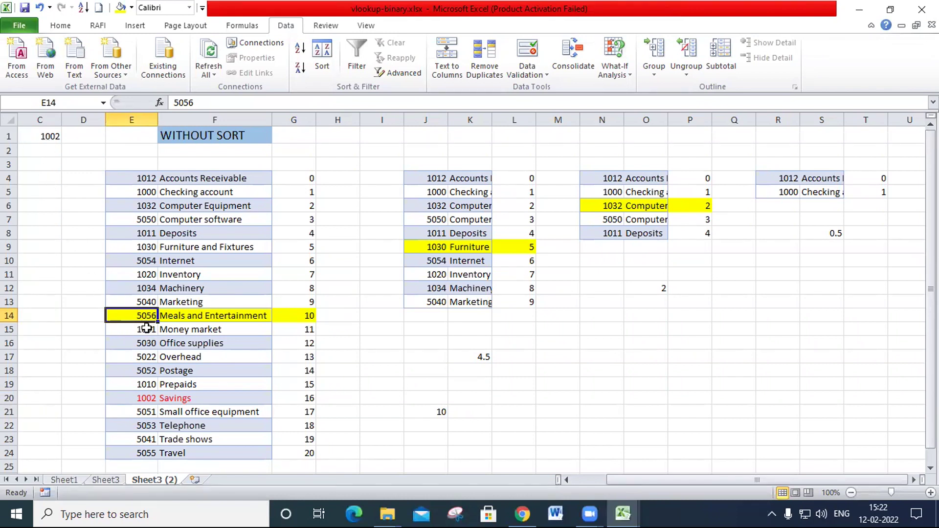
pyautogui.moveTo(141, 178); pyautogui.dragTo(248, 304)
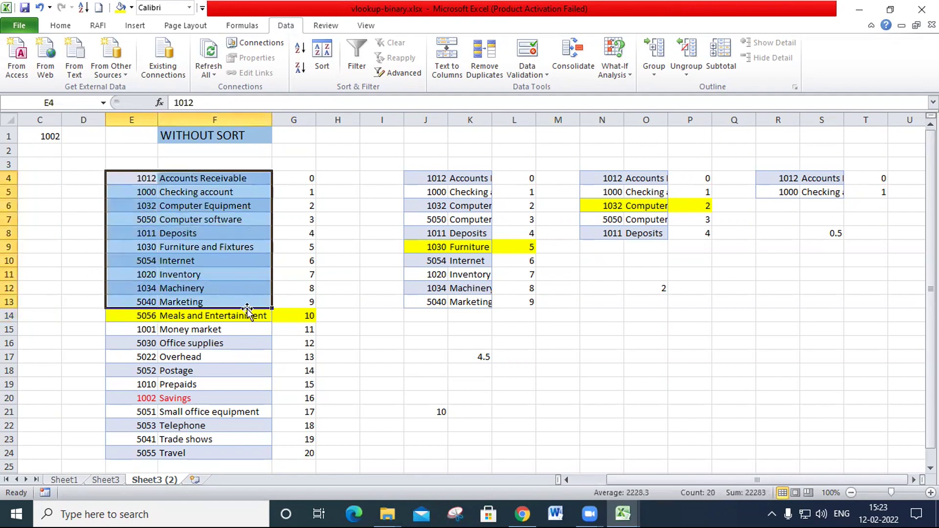
# Examine the second search stage J4:L13, its MEDIAN formula in K17 and the Furniture midpoint row, leaving the formula as it is.
pyautogui.moveTo(419, 181); pyautogui.dragTo(478, 304)
pyautogui.moveTo(519, 180); pyautogui.dragTo(524, 317)
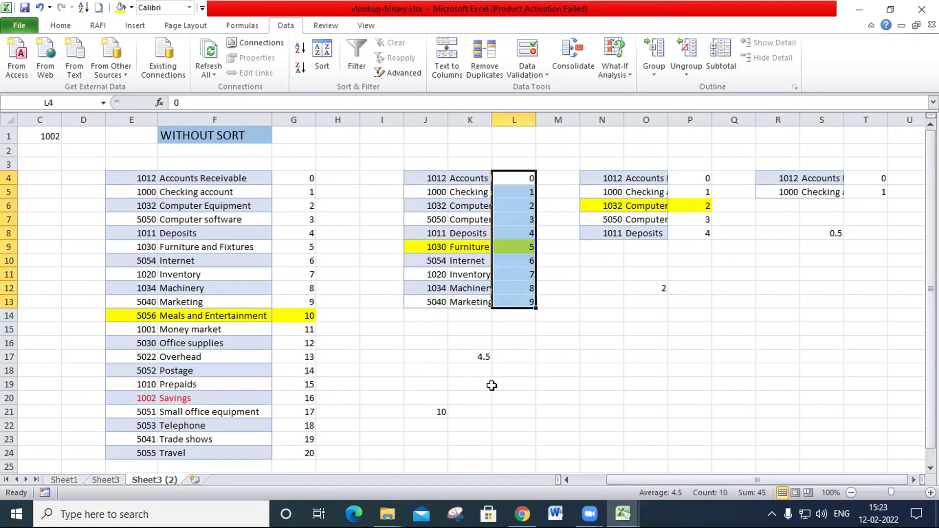
pyautogui.click(477, 359)
pyautogui.doubleClick(478, 358)
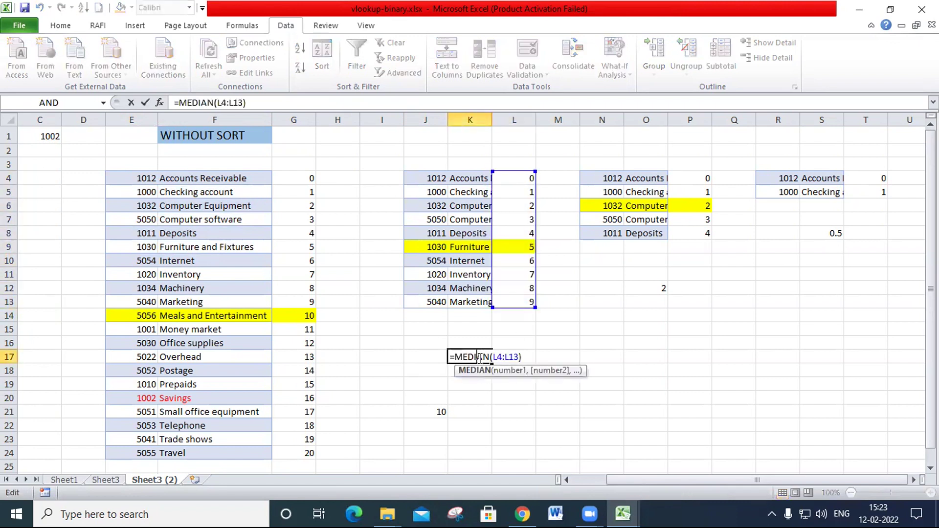
pyautogui.press('Return')
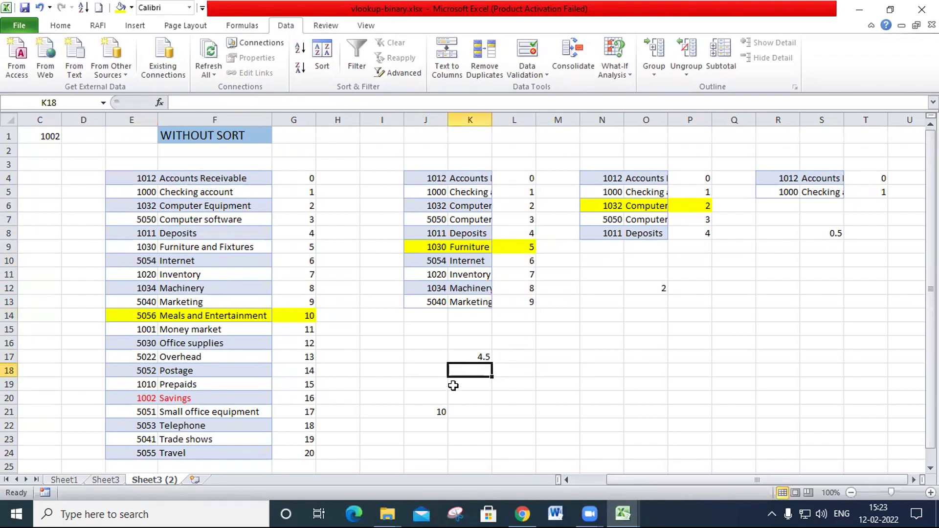
pyautogui.click(462, 358)
pyautogui.moveTo(432, 248); pyautogui.dragTo(530, 247)
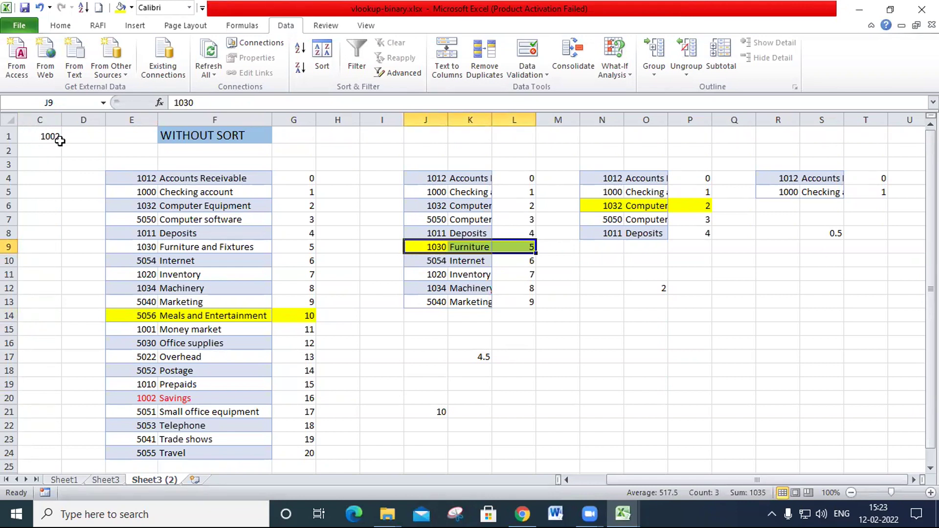
# Trace the records above the Furniture midpoint to the third stage in N4:P8, its median in O12 and the Computer Equipment midpoint row.
pyautogui.moveTo(429, 177); pyautogui.dragTo(517, 234)
pyautogui.moveTo(606, 180); pyautogui.dragTo(666, 247)
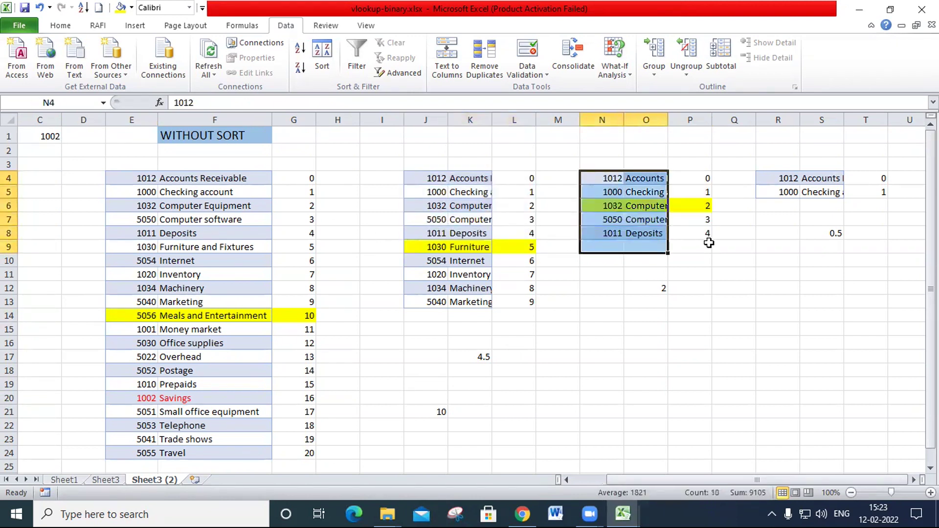
pyautogui.click(659, 289)
pyautogui.moveTo(598, 207); pyautogui.dragTo(636, 205)
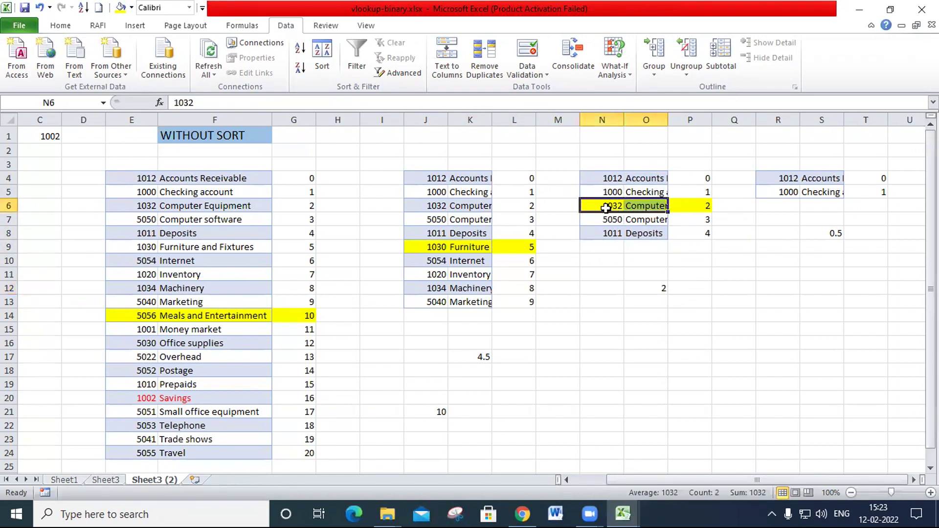
pyautogui.click(606, 208)
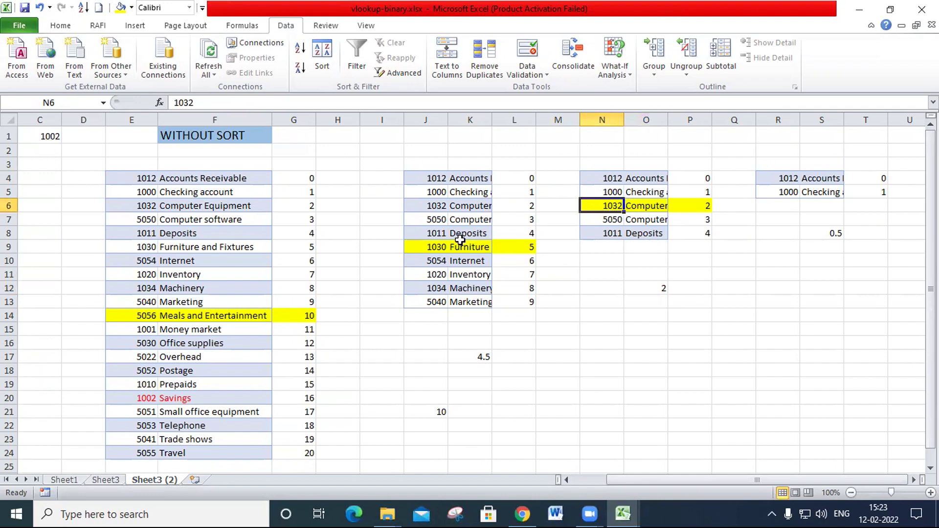
# Trace the two records above the Computer Equipment midpoint to the final stage R4:T5, and check its median formula in S8.
pyautogui.click(615, 179)
pyautogui.moveTo(616, 179); pyautogui.dragTo(641, 192)
pyautogui.click(778, 179)
pyautogui.moveTo(778, 179); pyautogui.dragTo(810, 192)
pyautogui.click(828, 236)
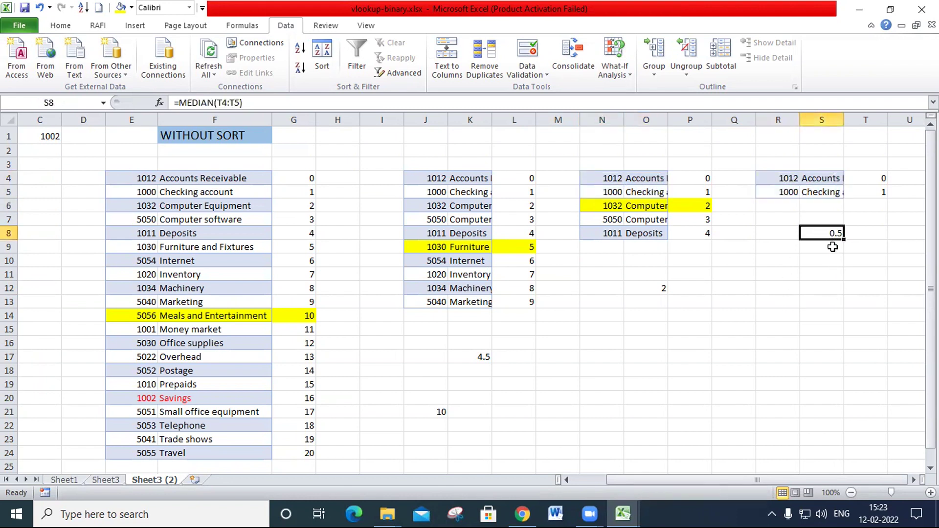
pyautogui.click(865, 190)
pyautogui.click(833, 263)
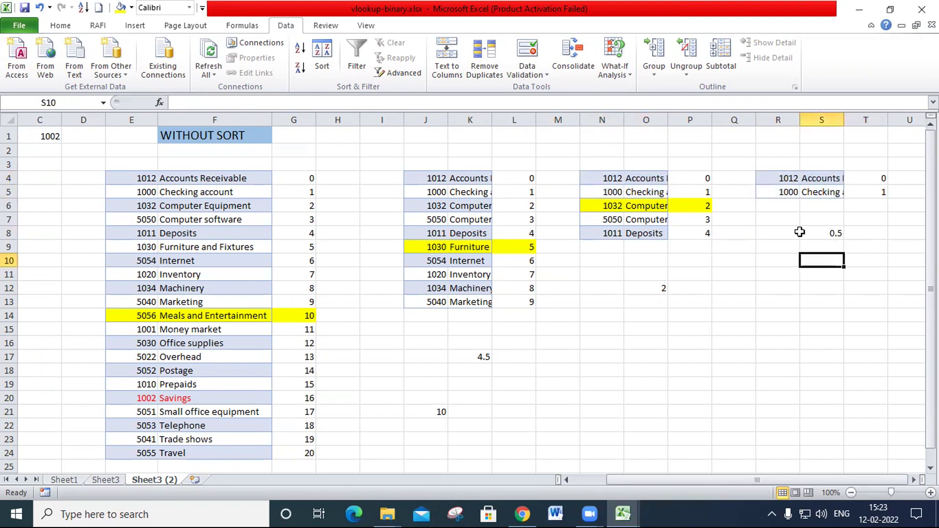
# Widen column S to fit the account names in the final search stage.
pyautogui.moveTo(788, 191); pyautogui.dragTo(853, 189)
pyautogui.doubleClick(844, 121)
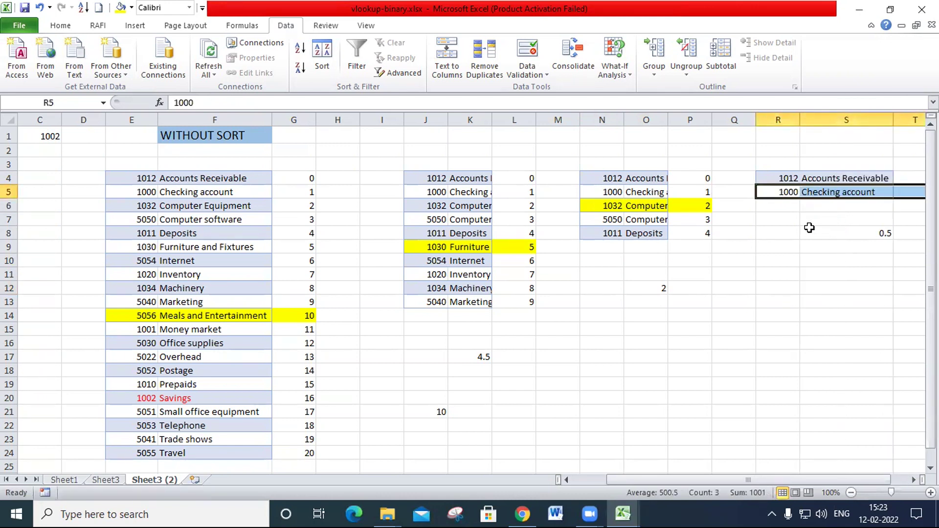
pyautogui.press('Right')
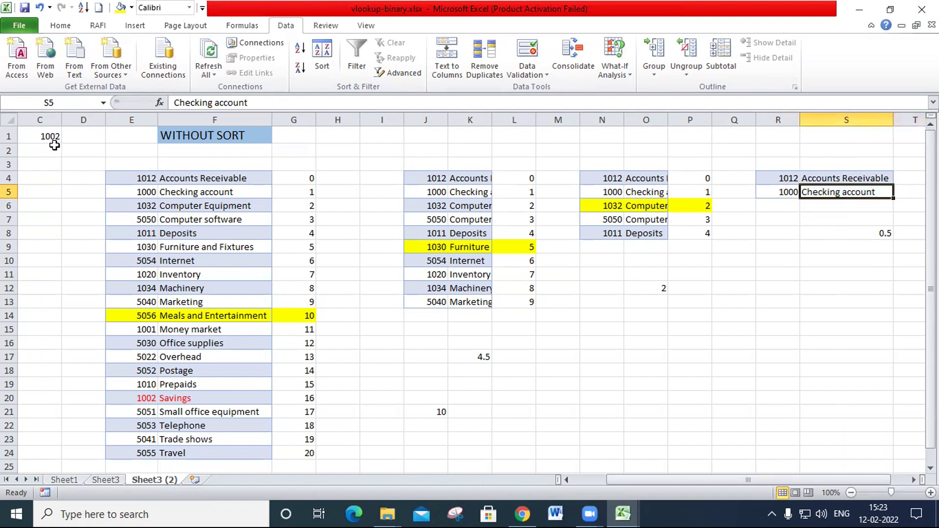
# Compare the Checking account record in R5:S5 with the lookup value in C1.
pyautogui.click(790, 193)
pyautogui.click(822, 192)
pyautogui.click(38, 139)
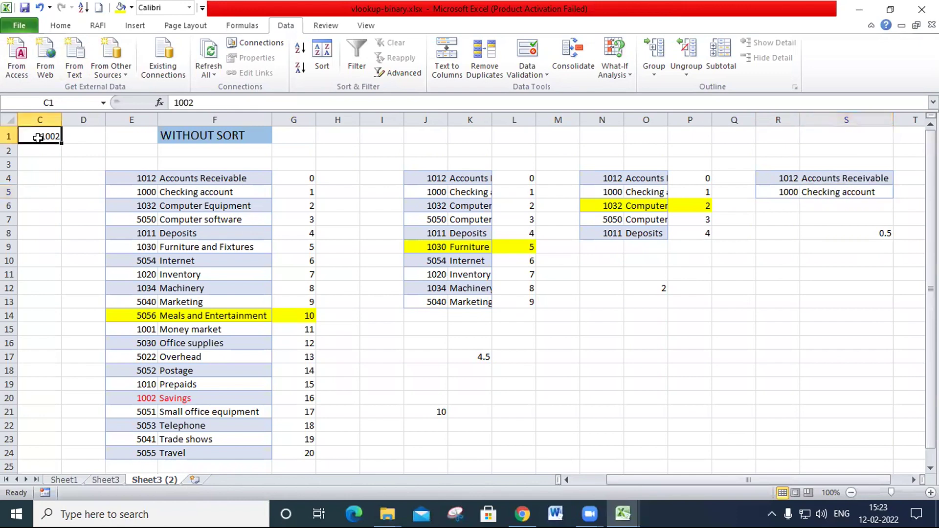
pyautogui.moveTo(792, 193); pyautogui.dragTo(825, 196)
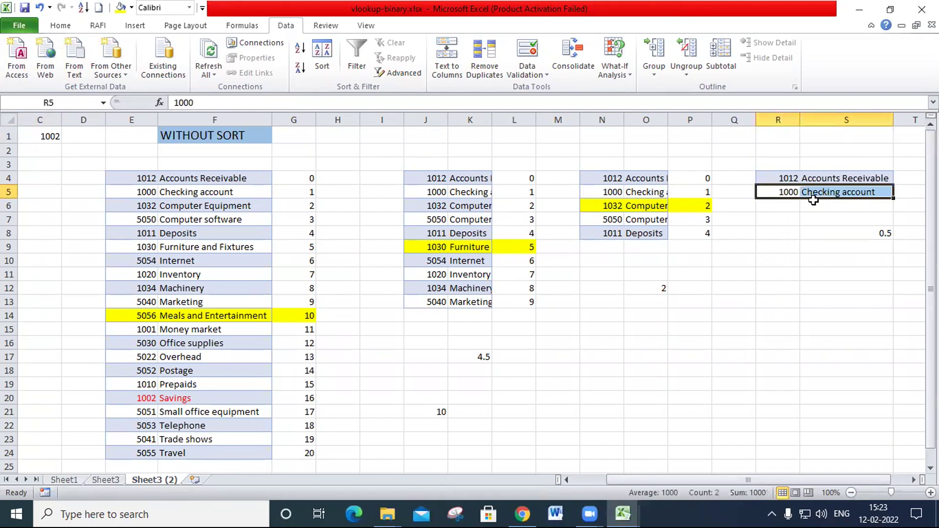
# Review the approximate-match VLOOKUP result on Sheet1, the sorted trace on Sheet3 and the unsorted trace on Sheet3 (2).
pyautogui.click(60, 482)
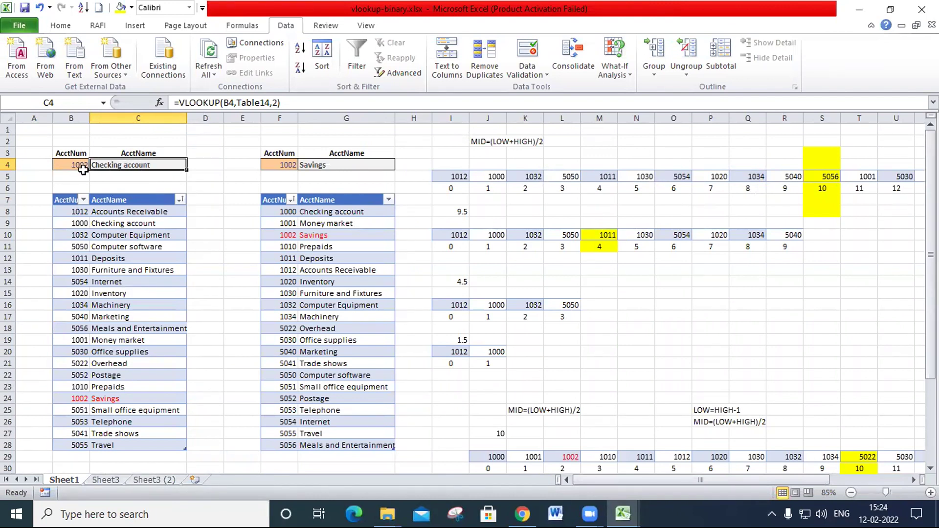
pyautogui.click(105, 479)
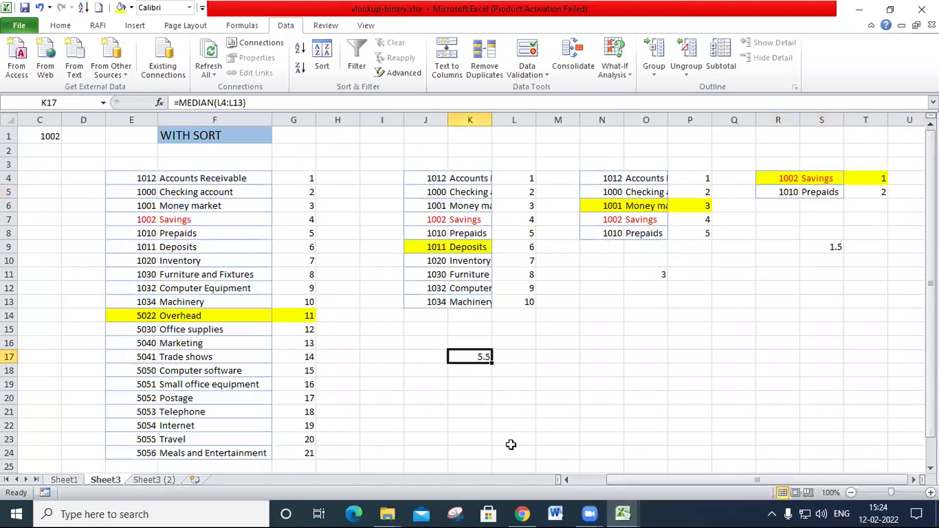
pyautogui.click(152, 481)
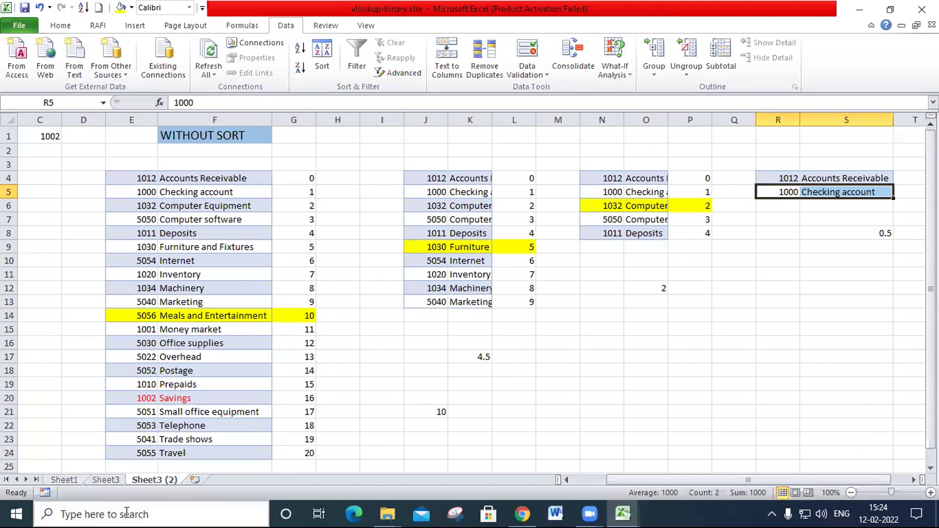
# On Sheet3, calculate the median of the sorted account numbers E4:E24 in cell J20.
pyautogui.click(110, 480)
pyautogui.moveTo(133, 180); pyautogui.dragTo(137, 451)
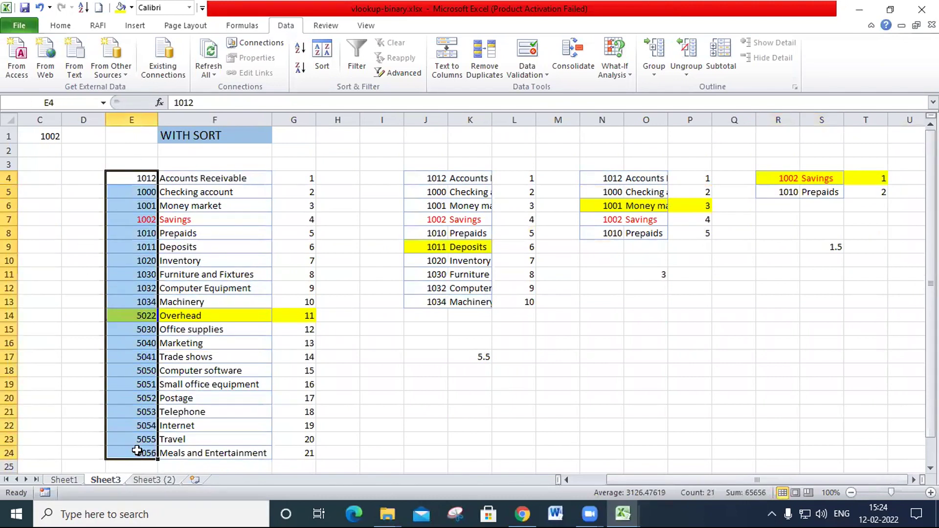
pyautogui.click(443, 397)
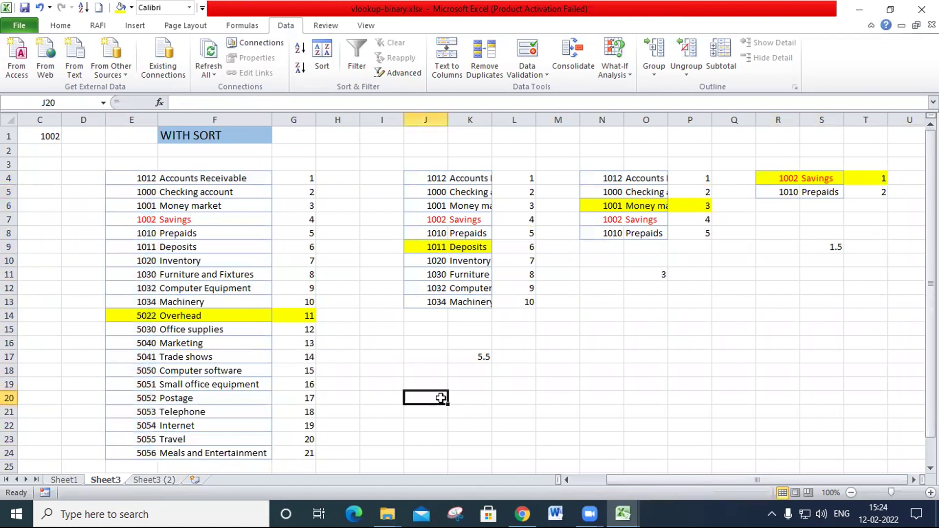
pyautogui.write('=ME')
pyautogui.press('Tab')
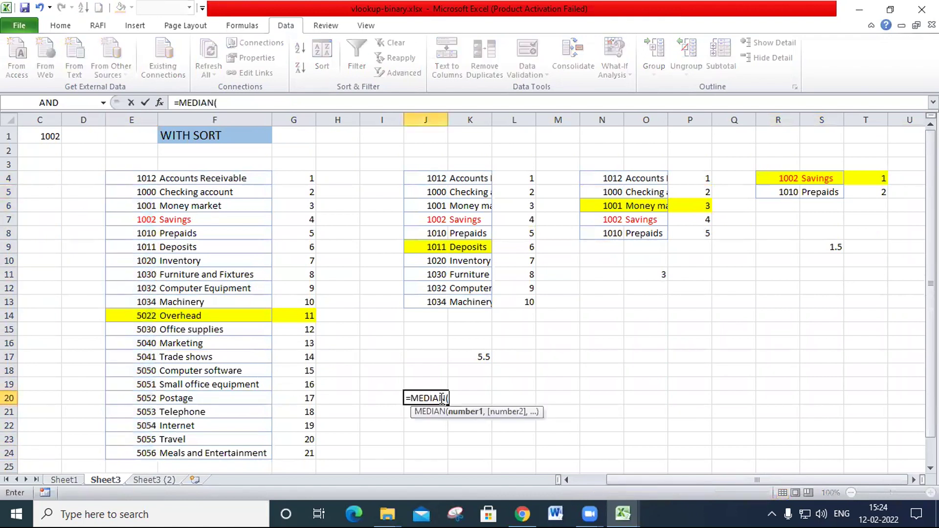
pyautogui.moveTo(142, 179); pyautogui.dragTo(150, 452)
pyautogui.press('Return')
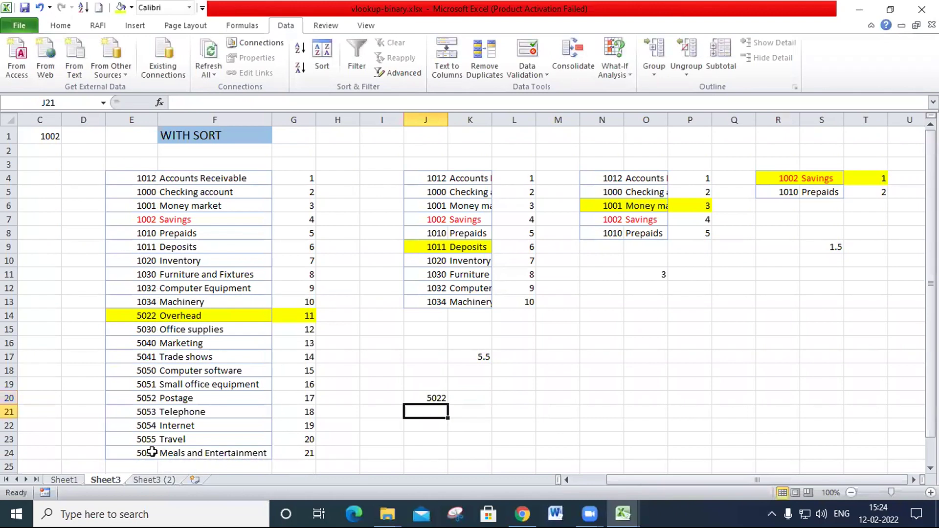
pyautogui.click(433, 399)
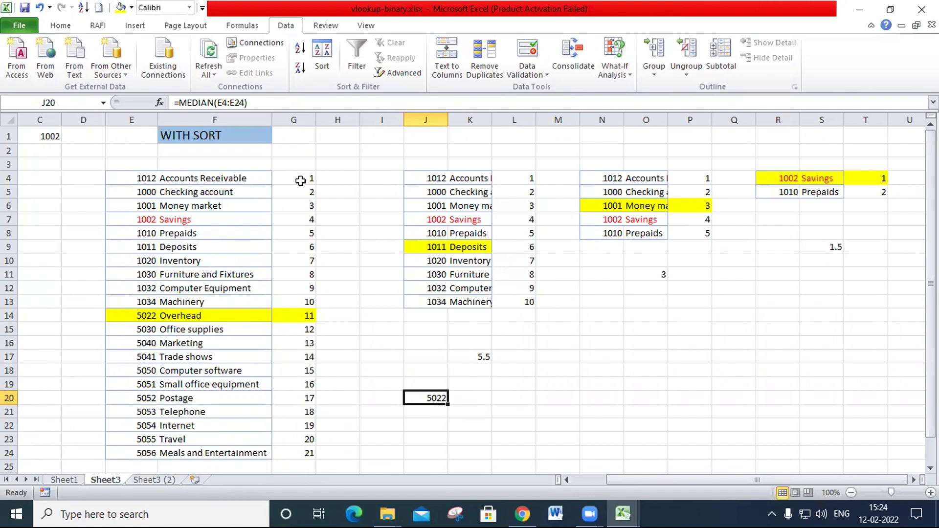
# Select the Overhead midpoint row, the records above it in E4:F13, and the matching second stage J4:K13.
pyautogui.moveTo(141, 313); pyautogui.dragTo(299, 315)
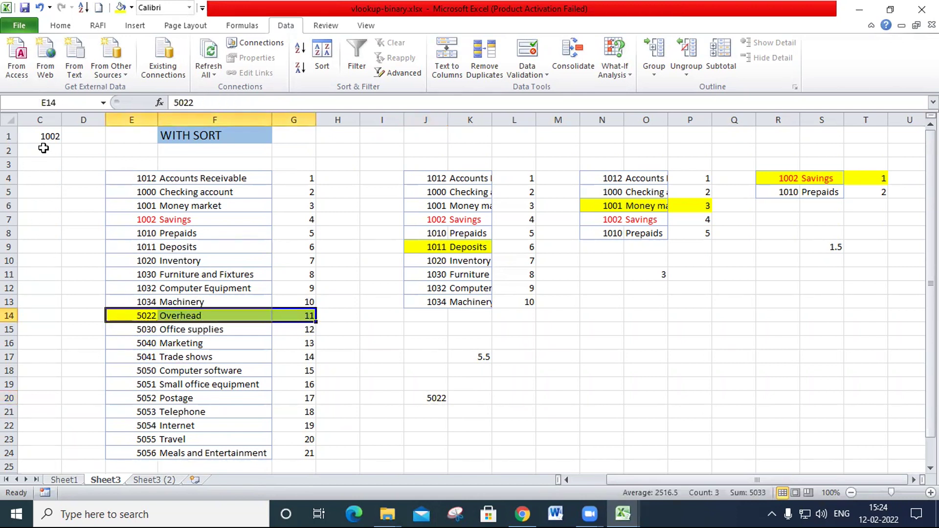
pyautogui.moveTo(132, 178); pyautogui.dragTo(261, 303)
pyautogui.moveTo(434, 178); pyautogui.dragTo(469, 306)
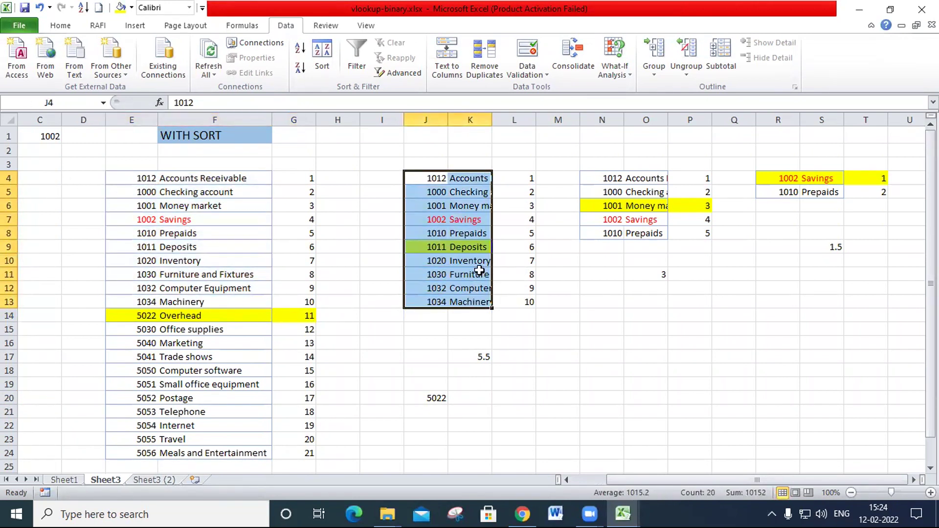
# Calculate the median of the second-stage account numbers J4:J13 in cell M17.
pyautogui.click(558, 355)
pyautogui.write('=MEDIAN(')
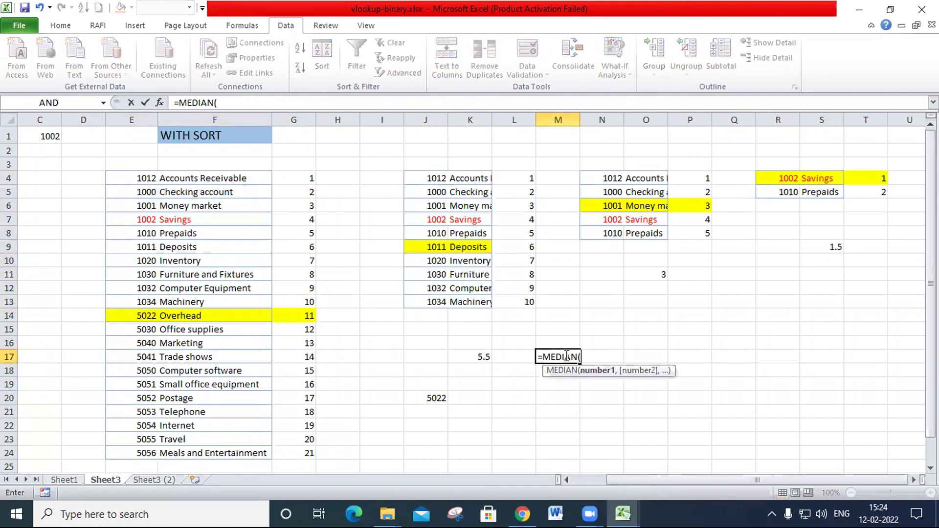
pyautogui.moveTo(435, 177); pyautogui.dragTo(434, 283)
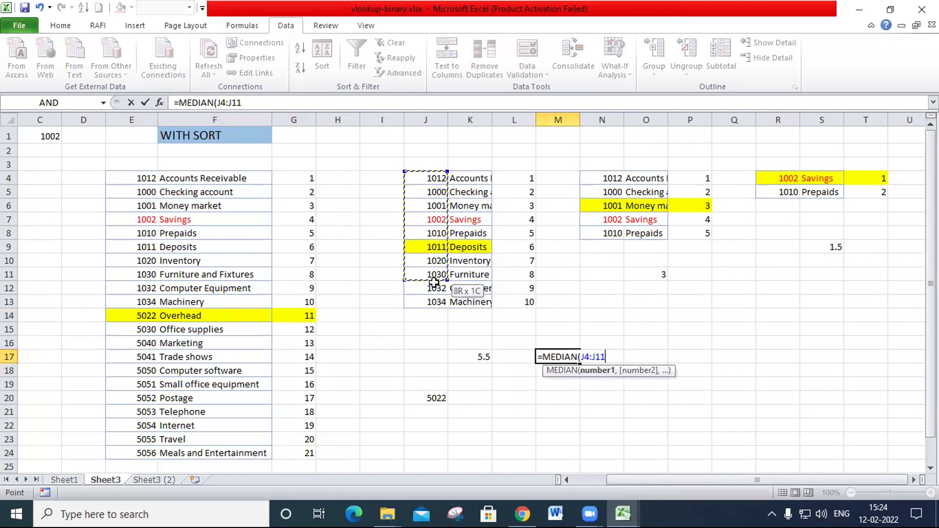
pyautogui.press('Return')
pyautogui.click(571, 359)
# Trace the Deposits midpoint row and the records above it to the third stage N4:O8 and its Money market midpoint row.
pyautogui.moveTo(433, 245)
pyautogui.mouseDown()
pyautogui.moveTo(458, 245)
pyautogui.moveTo(445, 247)
pyautogui.mouseUp()
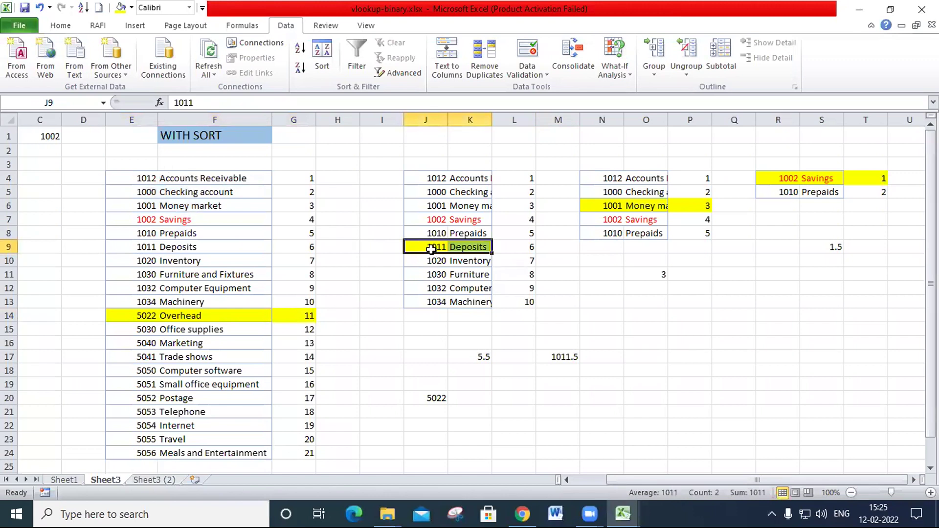
pyautogui.moveTo(428, 181); pyautogui.dragTo(472, 231)
pyautogui.moveTo(608, 178); pyautogui.dragTo(648, 233)
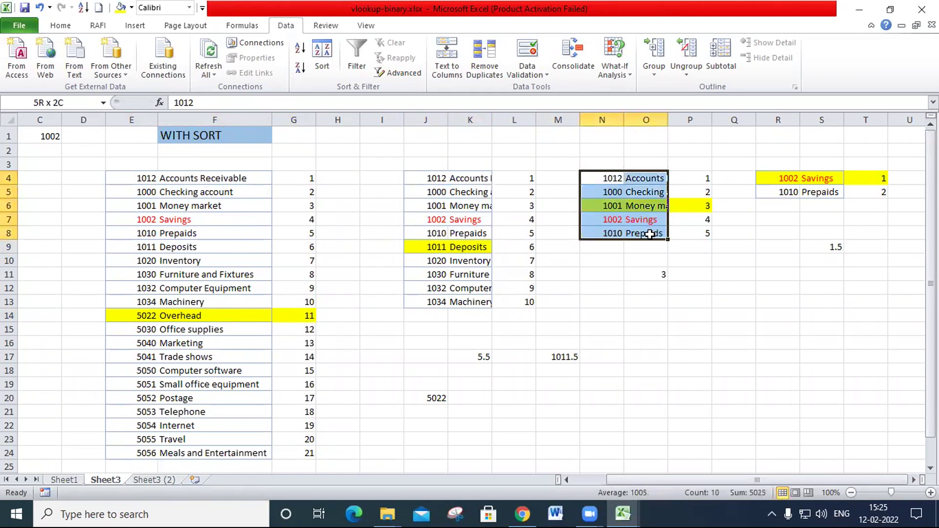
pyautogui.moveTo(604, 206); pyautogui.dragTo(676, 209)
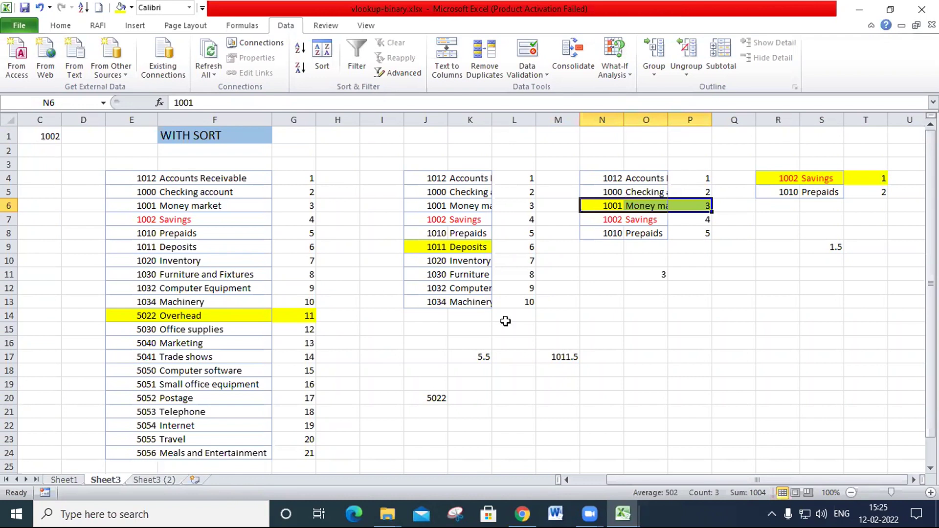
# Trace the records below the Money market midpoint to the final stage R4:T5 and its matching Savings record.
pyautogui.moveTo(606, 220); pyautogui.dragTo(685, 229)
pyautogui.moveTo(779, 177); pyautogui.dragTo(854, 188)
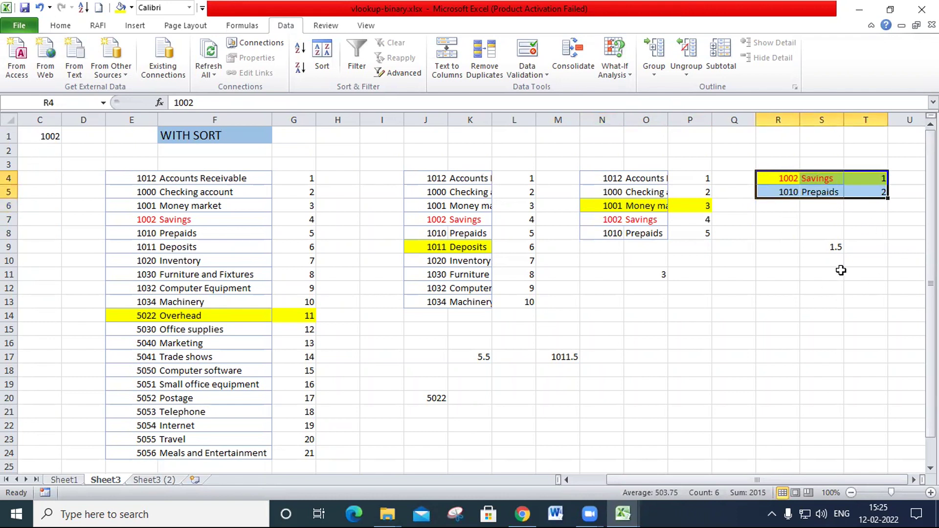
pyautogui.moveTo(787, 180); pyautogui.dragTo(816, 183)
pyautogui.click(829, 179)
pyautogui.click(819, 350)
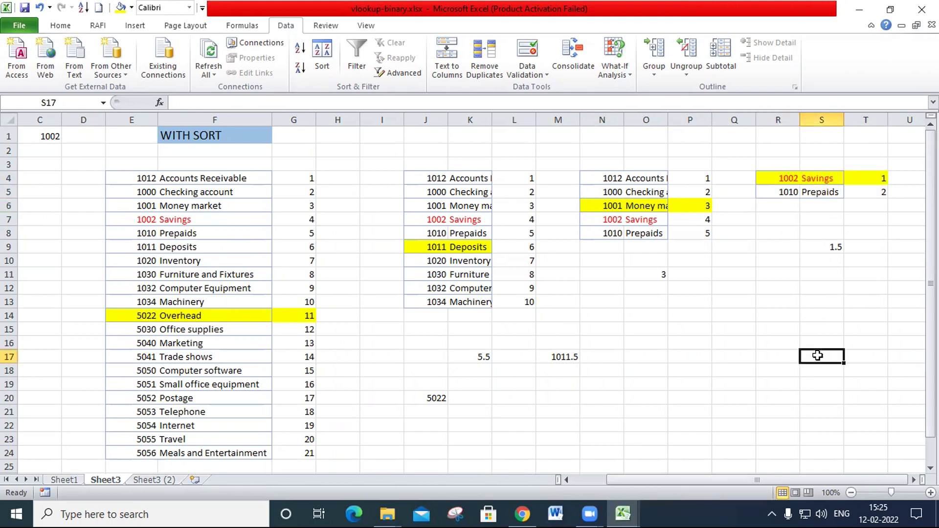
# Recheck Sheet1, then retrace the unsorted search on Sheet3 (2) from the Meals and Entertainment midpoint through E4:F13 to J4:L13.
pyautogui.click(76, 480)
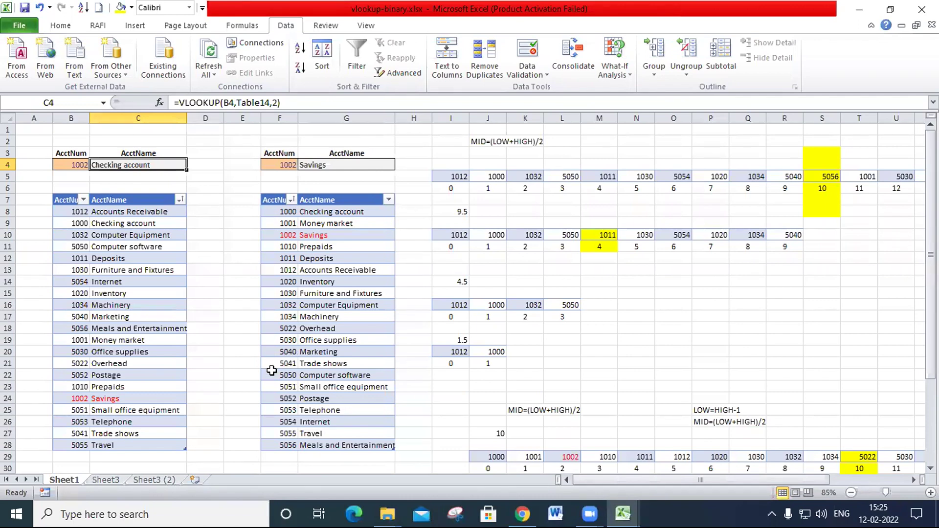
pyautogui.click(161, 482)
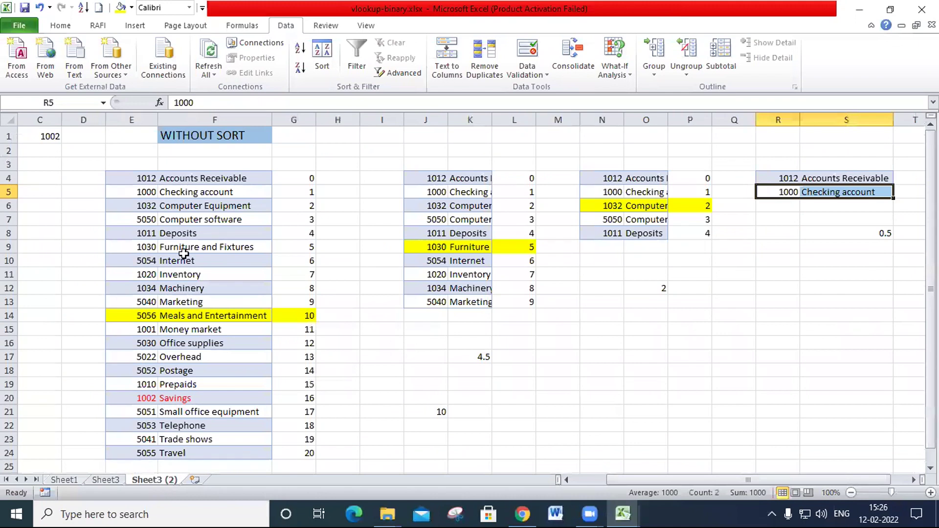
pyautogui.moveTo(125, 318); pyautogui.dragTo(250, 316)
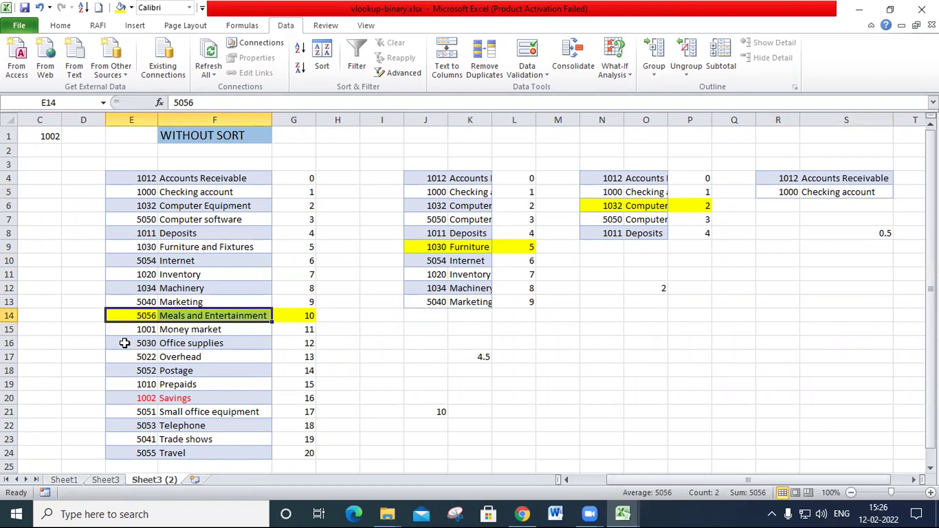
pyautogui.moveTo(134, 179); pyautogui.dragTo(244, 303)
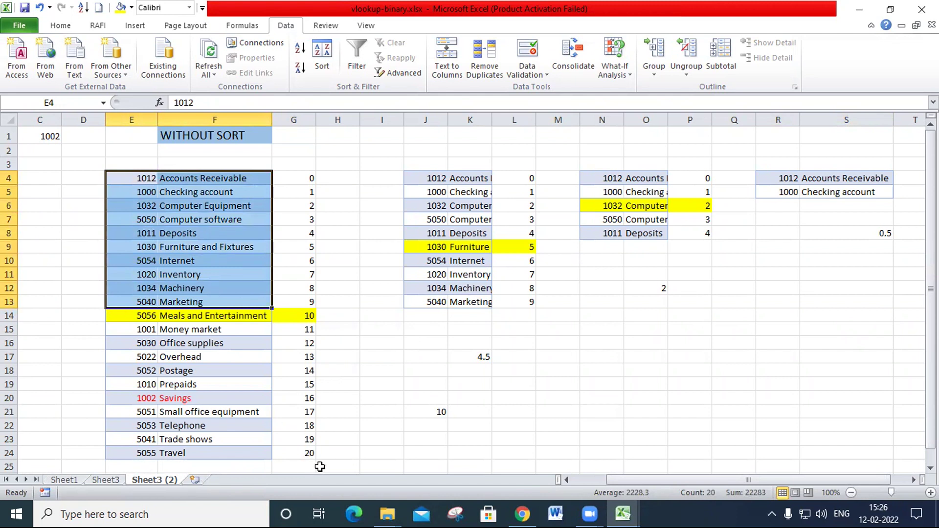
pyautogui.moveTo(438, 178); pyautogui.dragTo(508, 300)
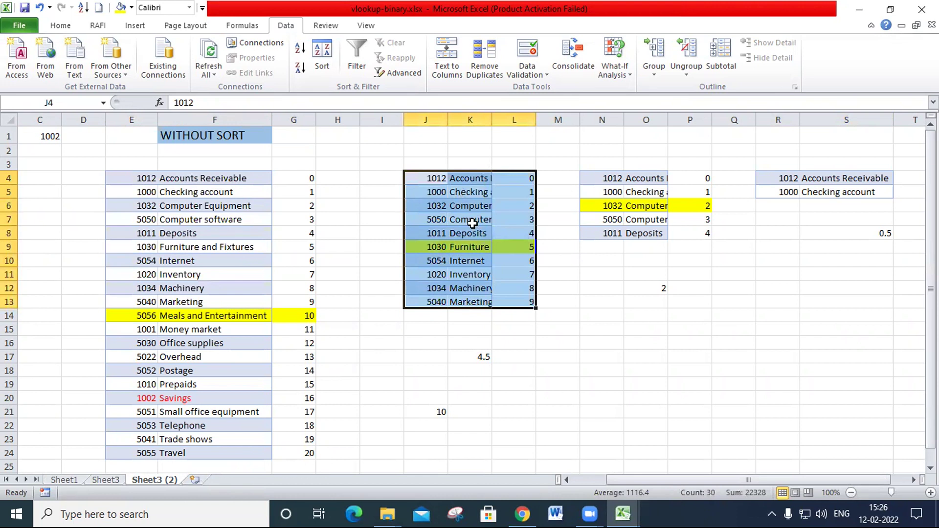
# Trace the third-stage records N3:P8 around the Computer Equipment midpoint in the unsorted search.
pyautogui.moveTo(592, 165); pyautogui.dragTo(695, 232)
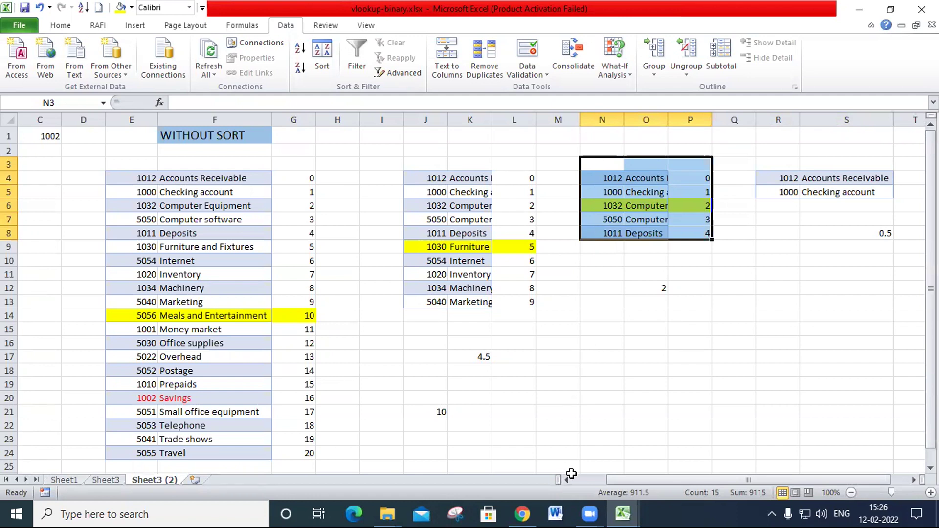
pyautogui.click(628, 314)
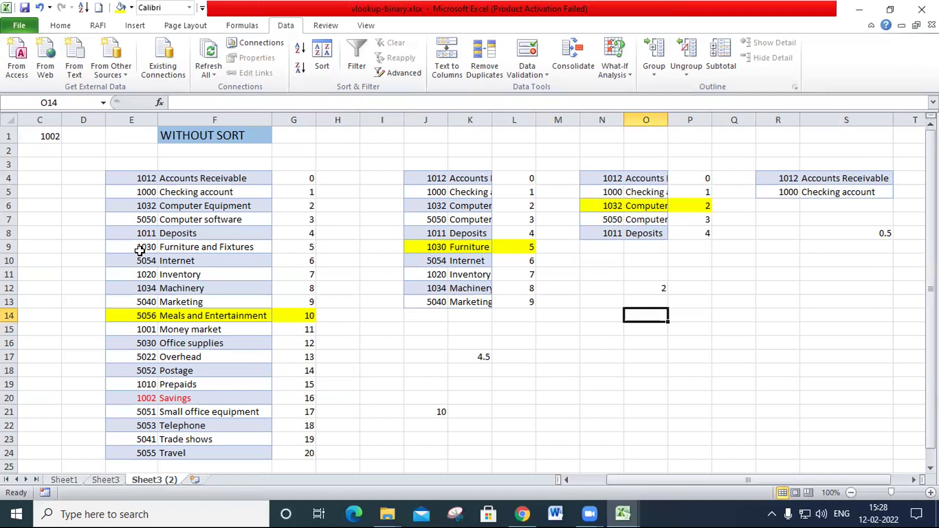
# Close the Book2 workbook without saving its changes and return to vlookup-binary.xlsx.
pyautogui.click(623, 512)
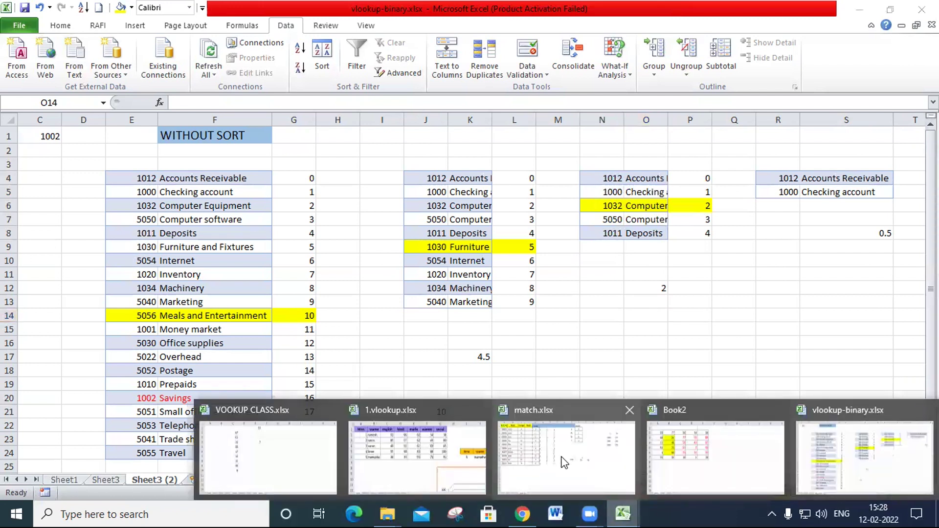
pyautogui.click(684, 433)
pyautogui.click(931, 24)
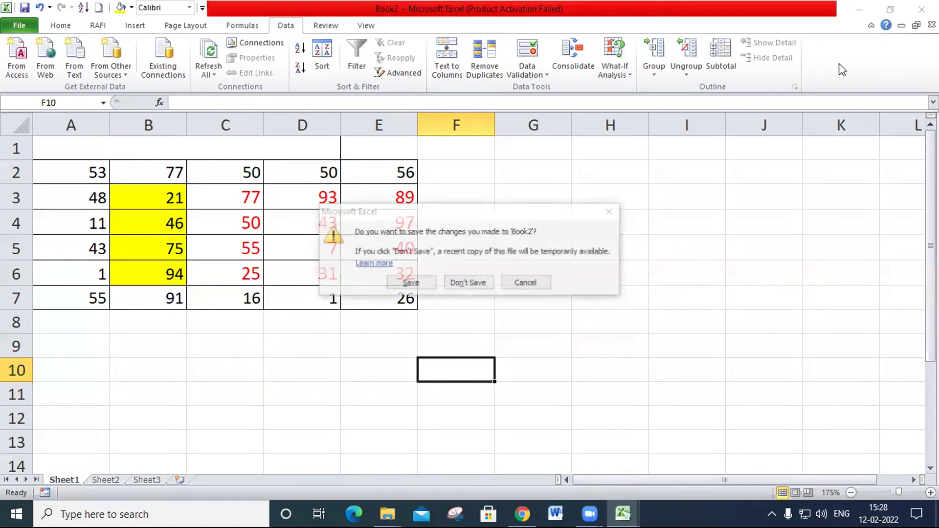
pyautogui.click(482, 286)
pyautogui.click(553, 381)
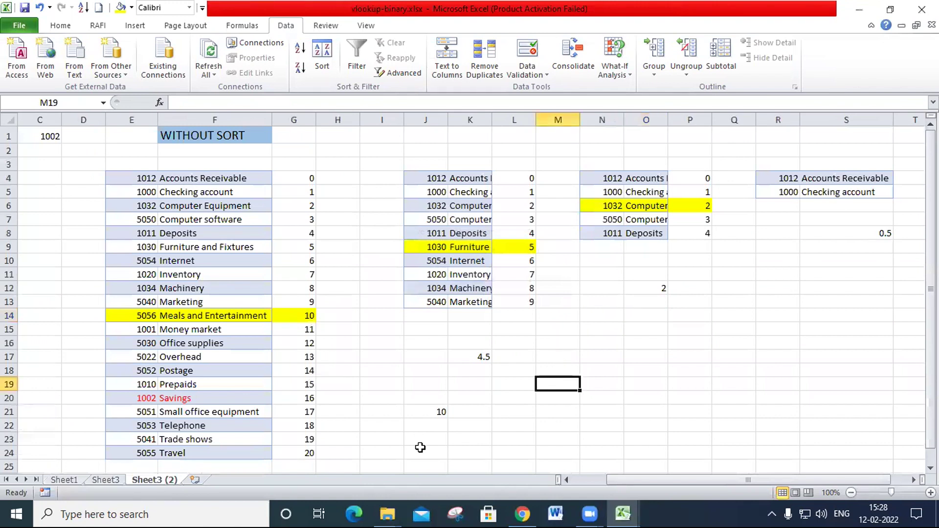
# Switch to the VOOKUP CLASS.xlsx workbook and close it without saving its changes.
pyautogui.click(623, 514)
pyautogui.click(418, 446)
pyautogui.click(444, 300)
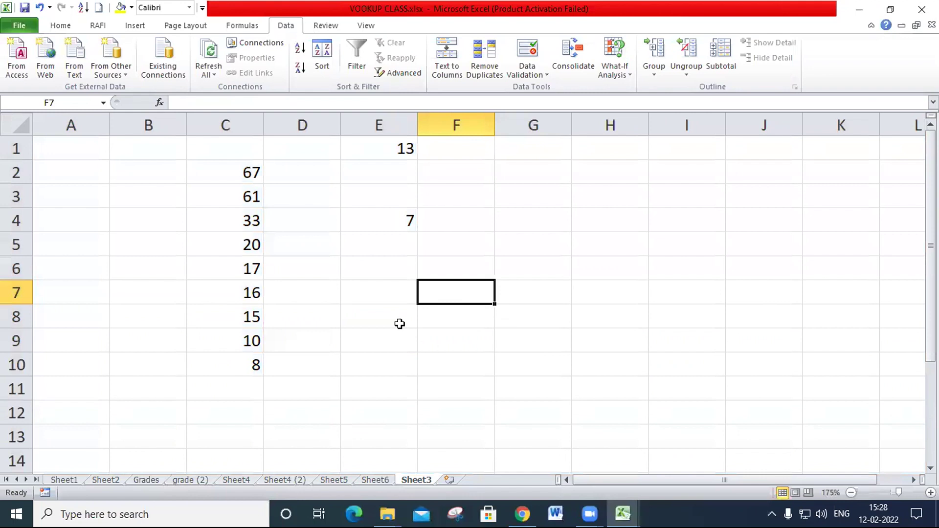
pyautogui.hotkey('ctrl', 'w')
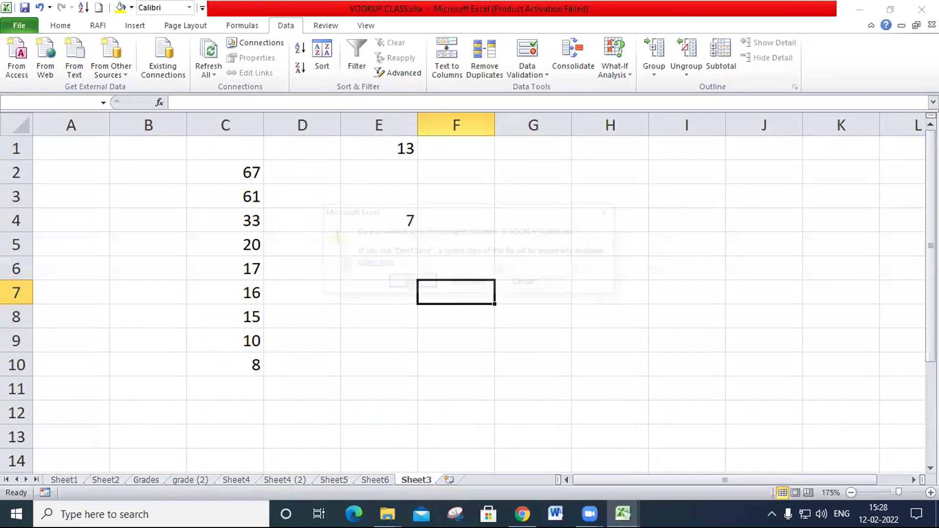
pyautogui.click(468, 282)
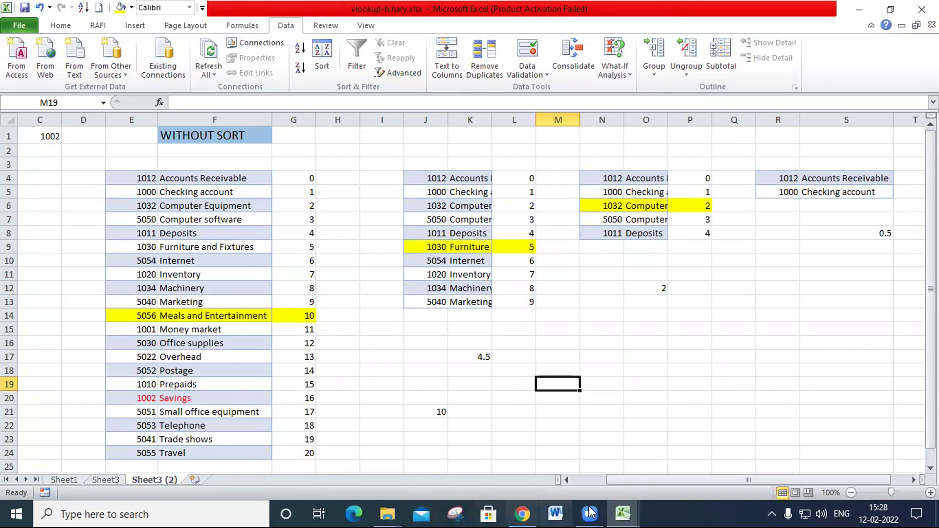
# Switch to the 1.vlookup.xlsx workbook and close it without saving its changes.
pyautogui.moveTo(622, 513)
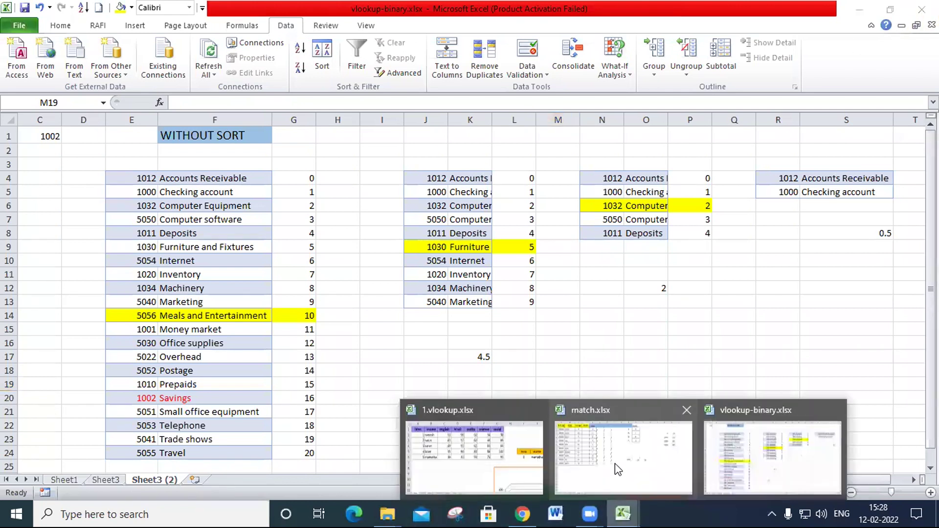
pyautogui.click(479, 455)
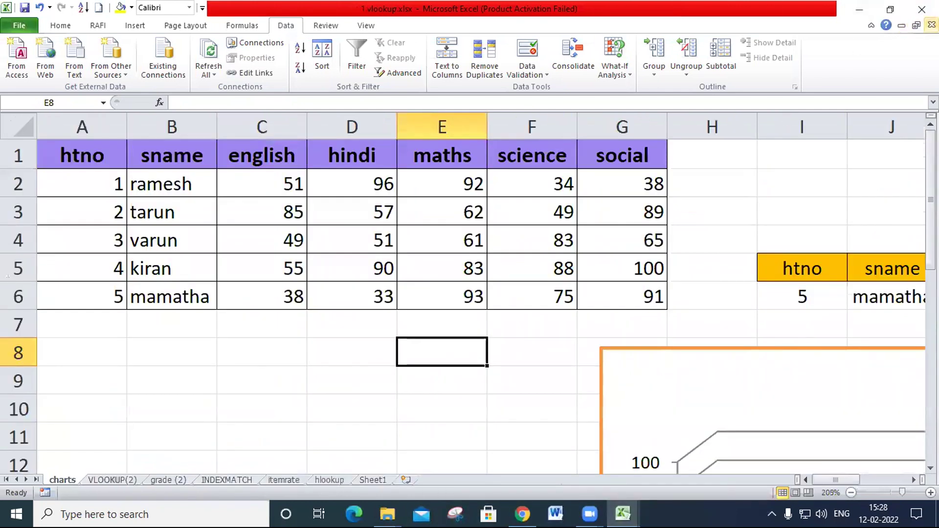
pyautogui.click(932, 25)
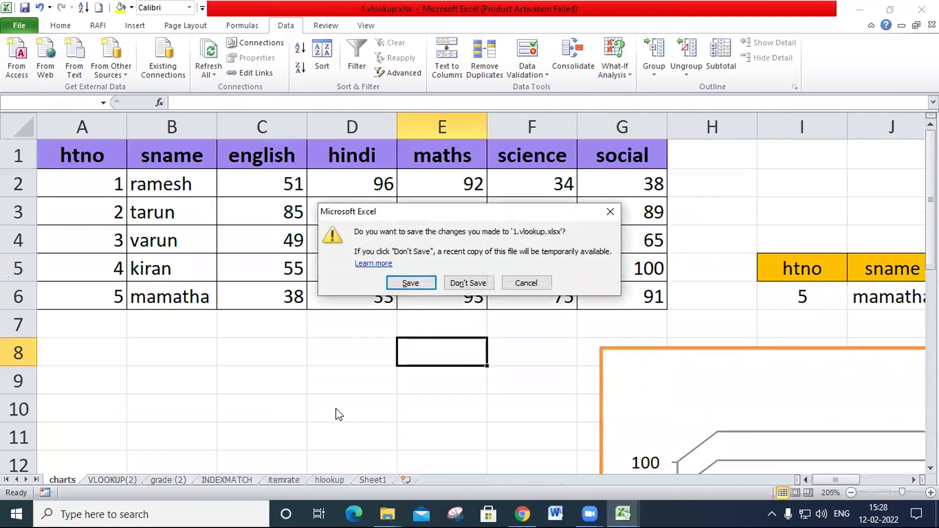
pyautogui.click(469, 283)
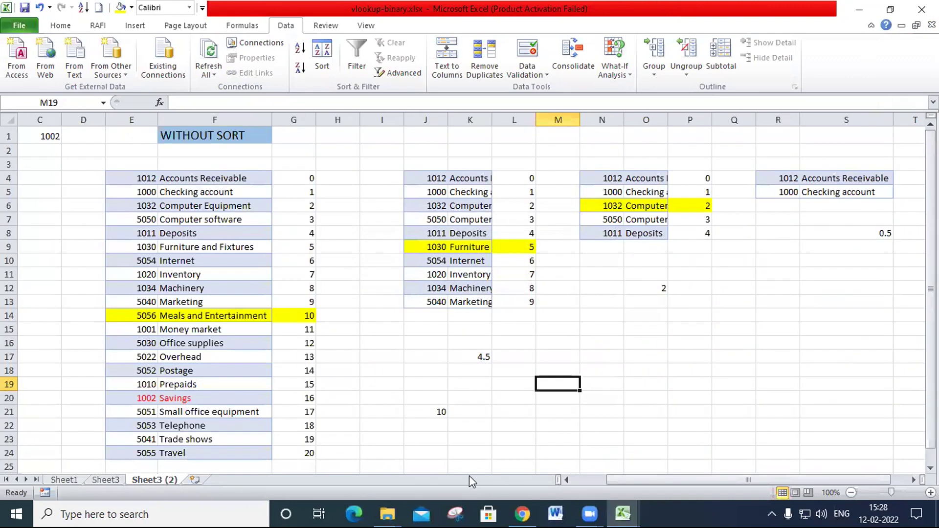
# Bring up vlookup-binary.xlsx and close it, leaving match.xlsx open.
pyautogui.click(628, 512)
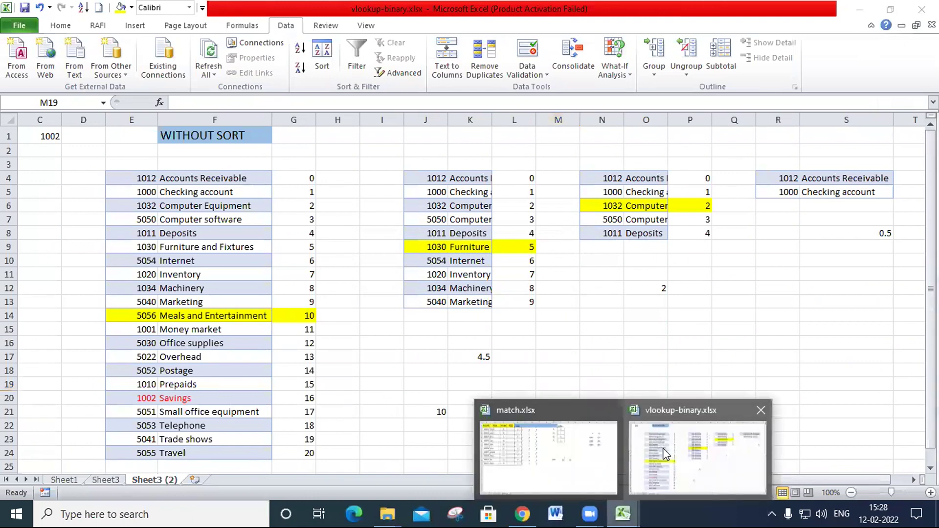
pyautogui.click(663, 448)
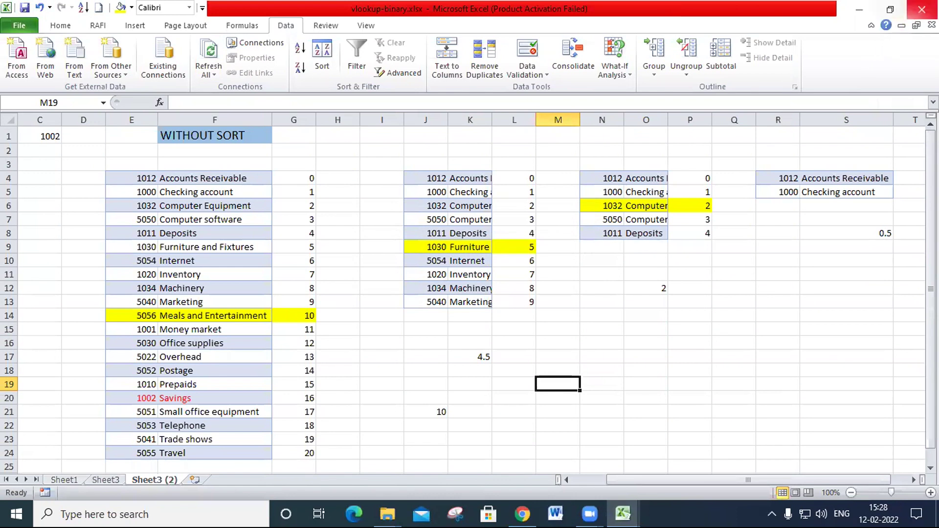
pyautogui.click(921, 9)
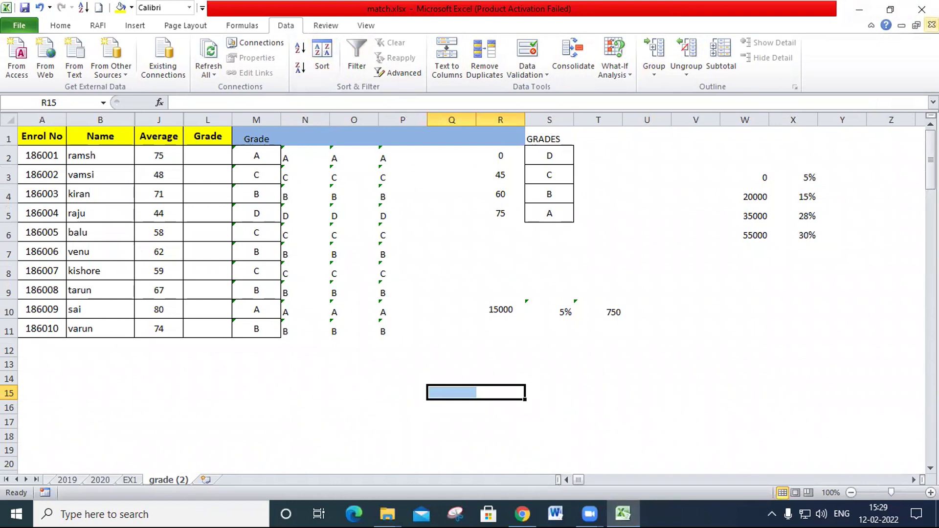
# Close match.xlsx with its changes saved and exit Excel.
pyautogui.click(932, 25)
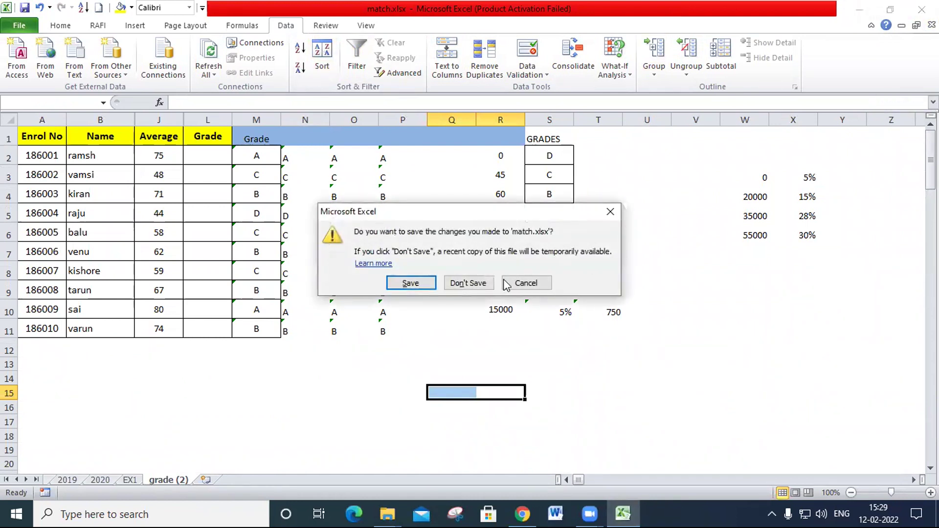
pyautogui.click(417, 288)
pyautogui.click(921, 9)
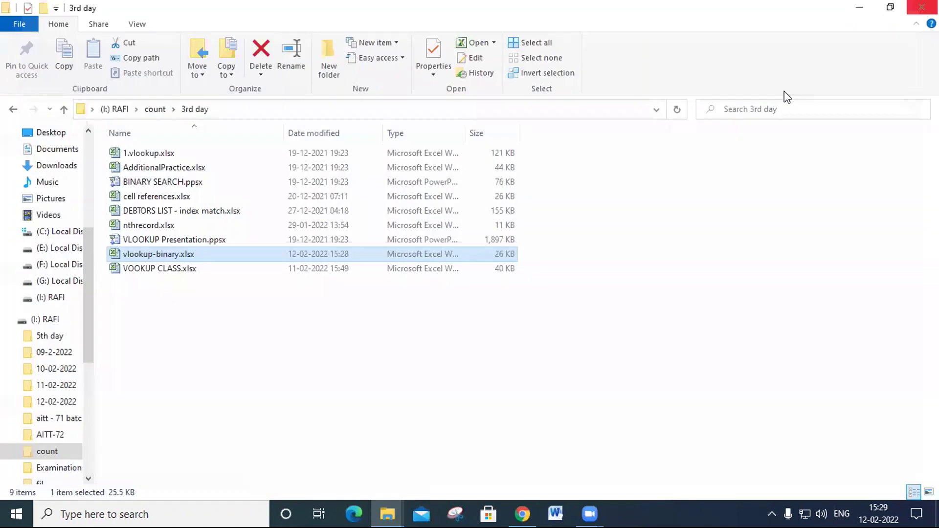
# Copy vlookup-binary.xlsx from the 3rd day folder into the AITT-72 folder and minimize that folder window.
pyautogui.click(230, 255)
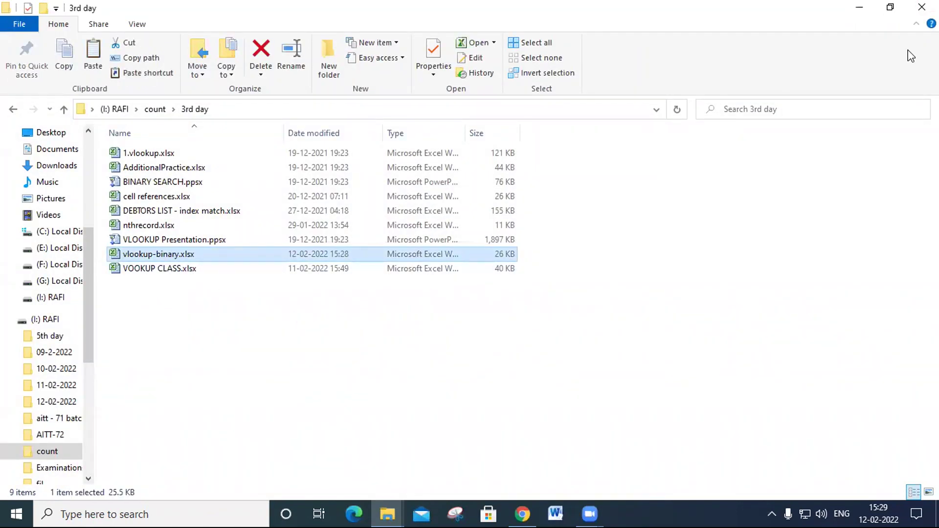
pyautogui.click(859, 7)
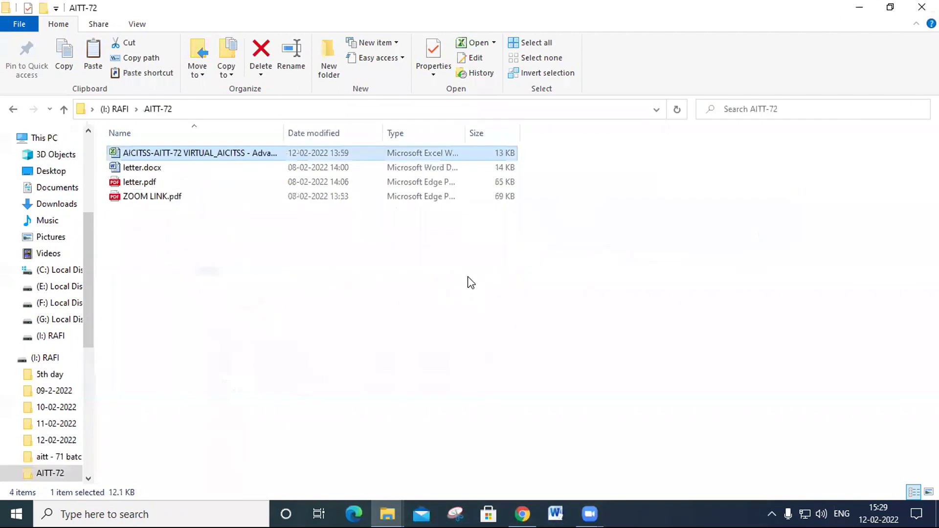
pyautogui.rightClick(310, 302)
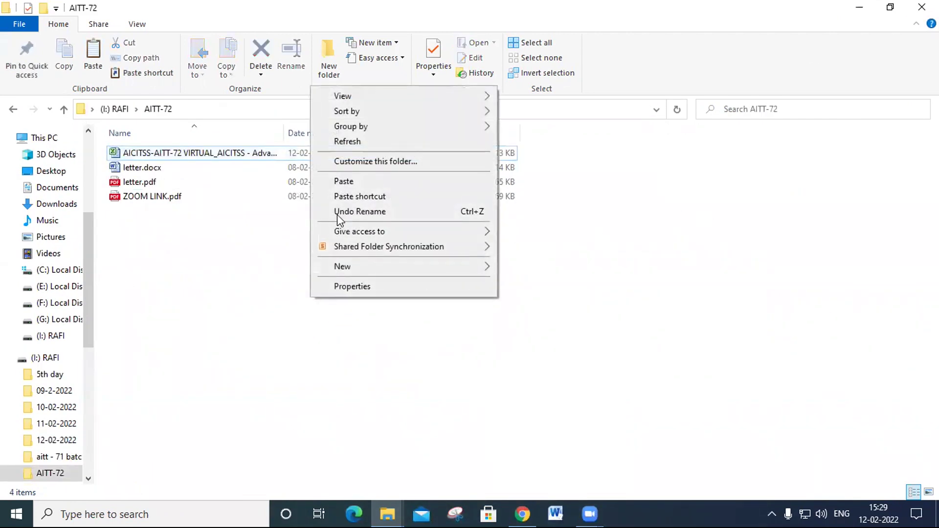
pyautogui.click(365, 181)
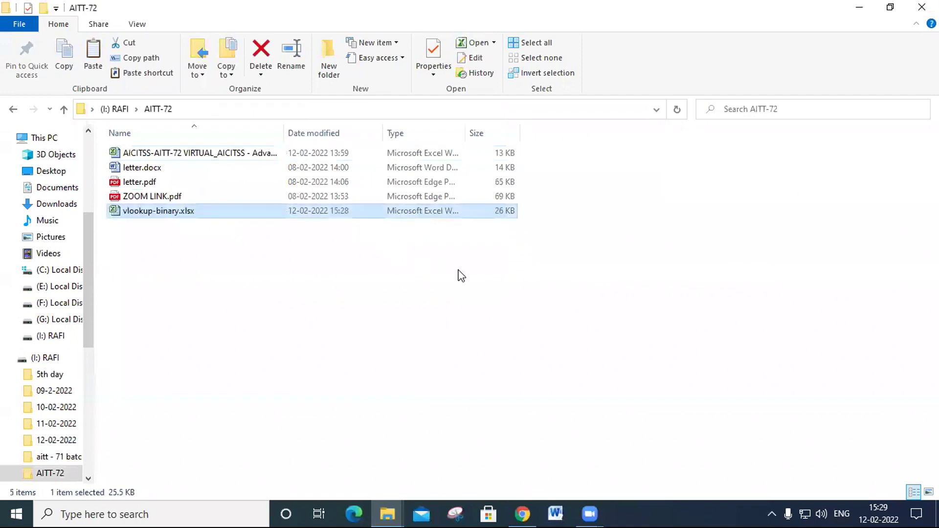
pyautogui.click(857, 8)
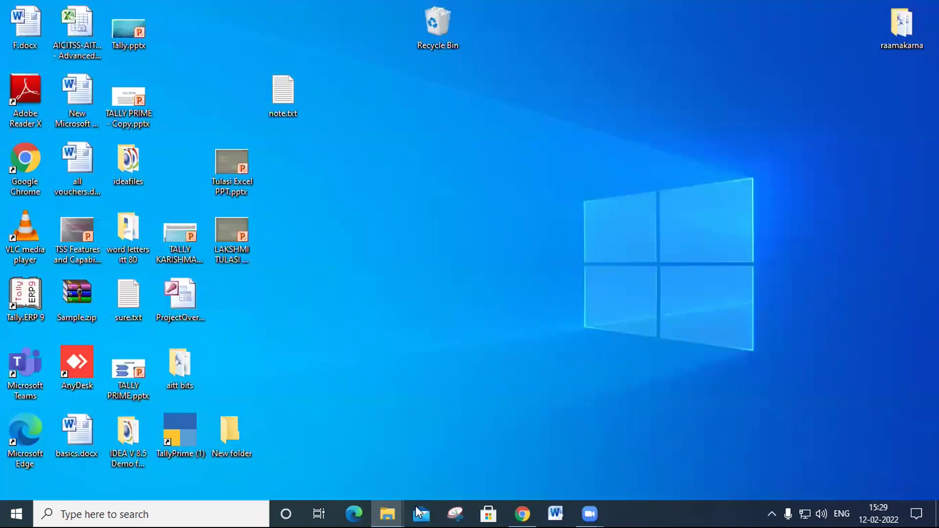
# Reopen the 3rd day folder window in File Explorer and go up to the count folder.
pyautogui.moveTo(387, 513)
pyautogui.click(330, 439)
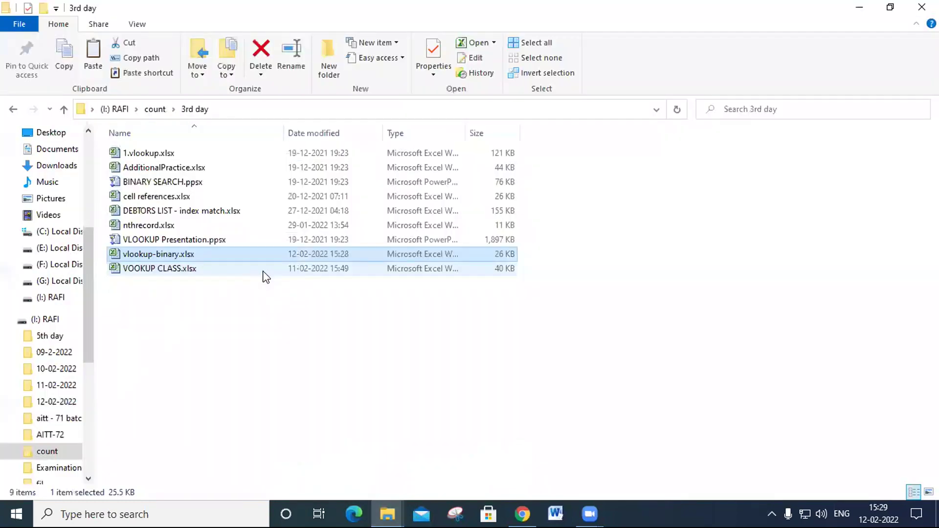
pyautogui.click(155, 109)
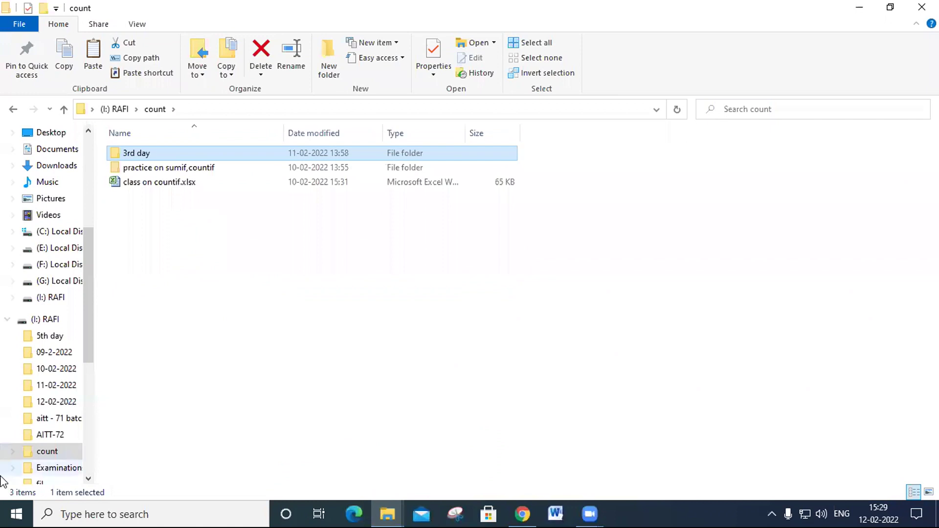
# Find Excel in the alphabetical list of installed programs and launch it.
pyautogui.click(14, 515)
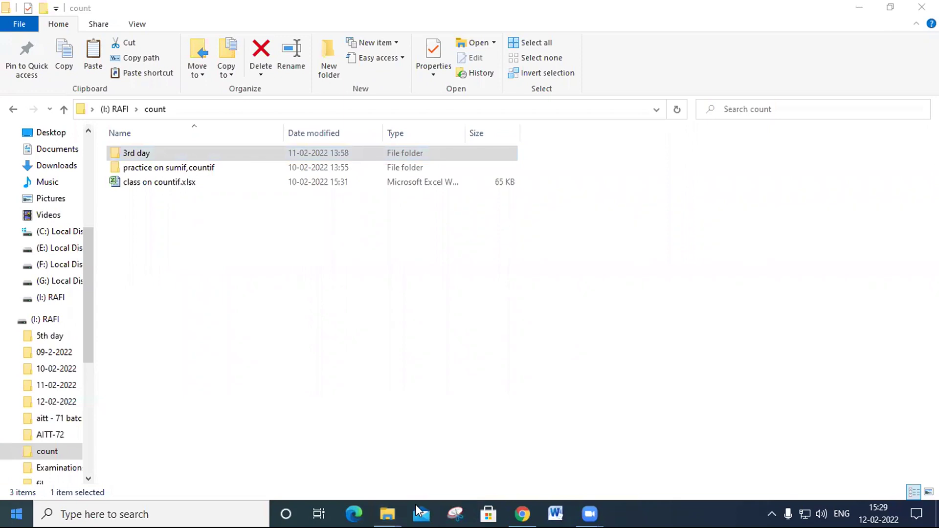
pyautogui.write('e')
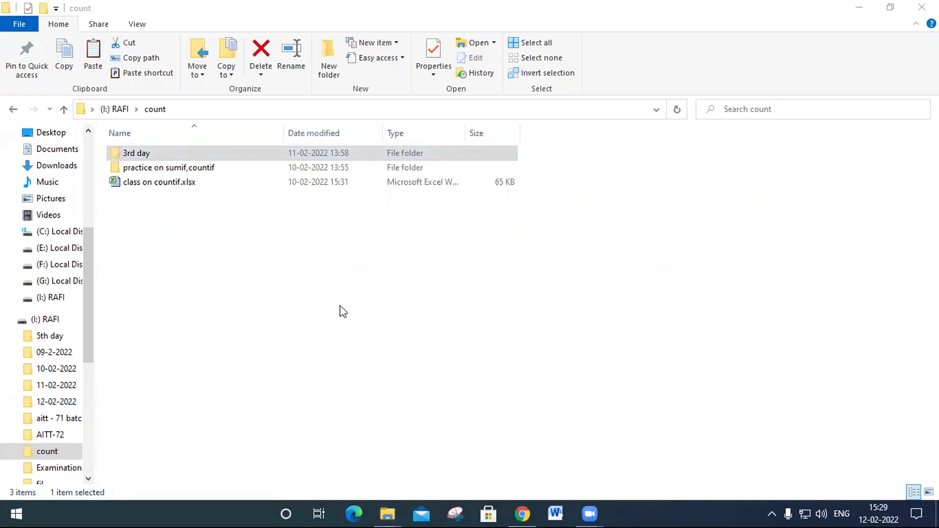
pyautogui.click(17, 513)
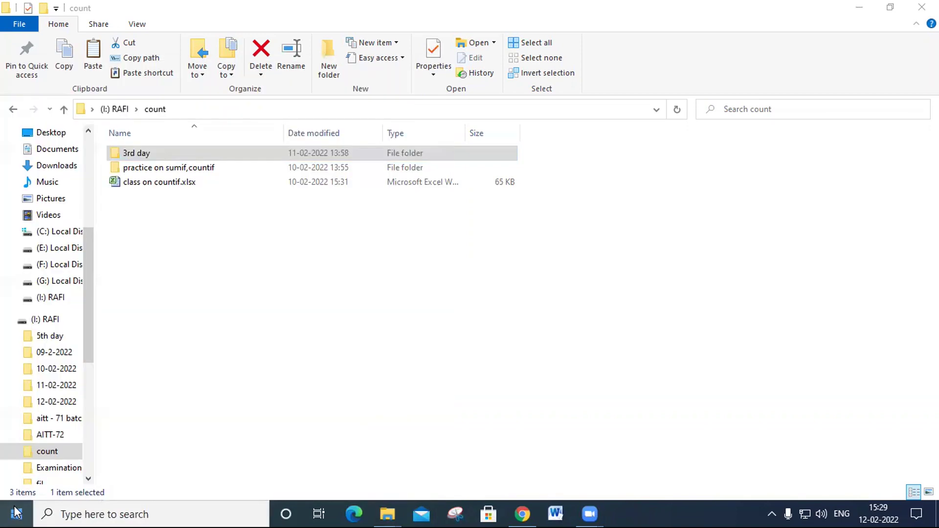
pyautogui.click(16, 513)
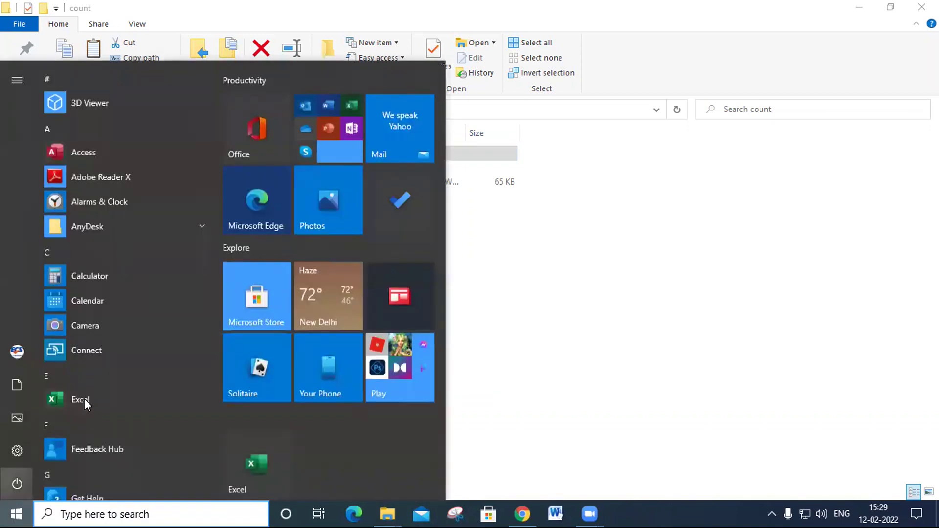
pyautogui.click(84, 398)
pyautogui.click(85, 402)
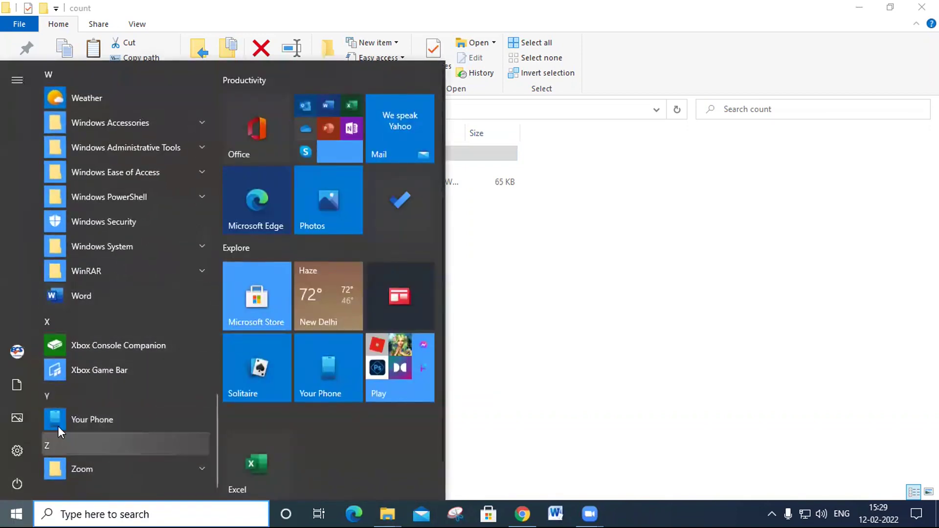
pyautogui.click(83, 321)
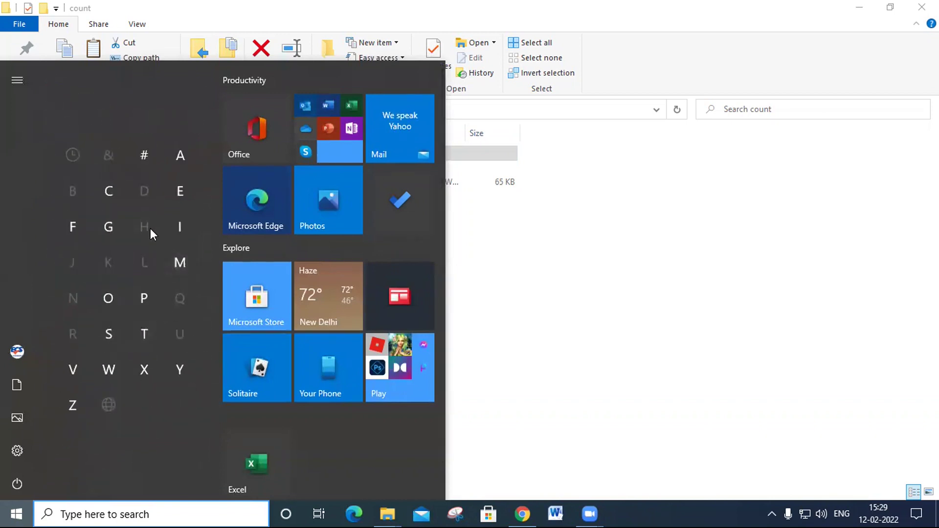
pyautogui.click(185, 192)
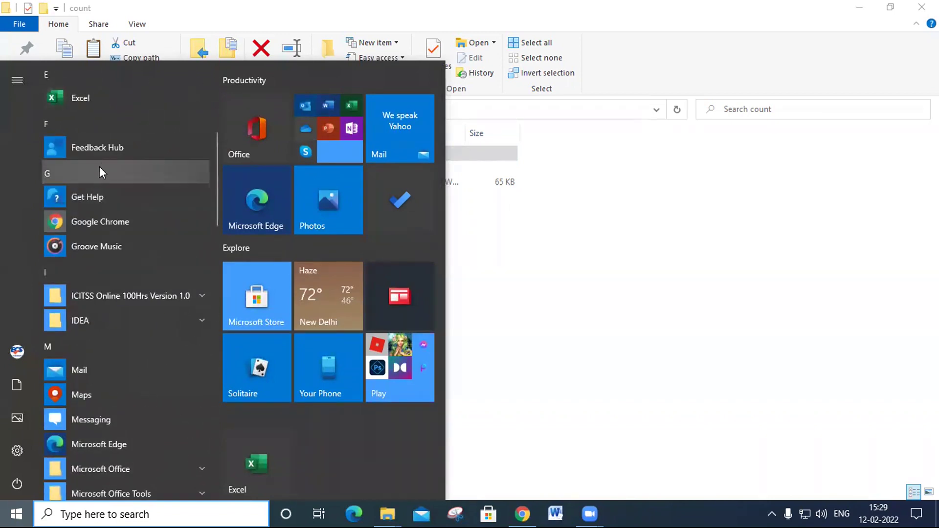
pyautogui.click(105, 102)
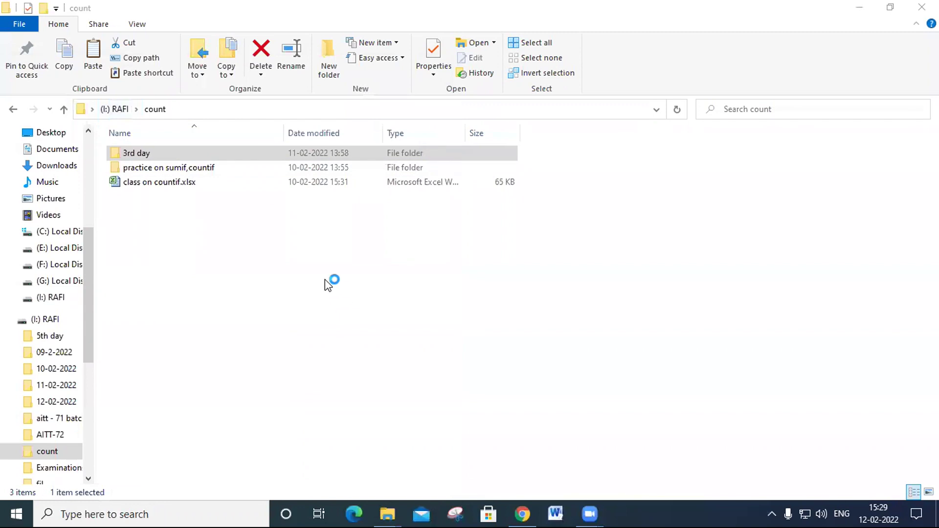